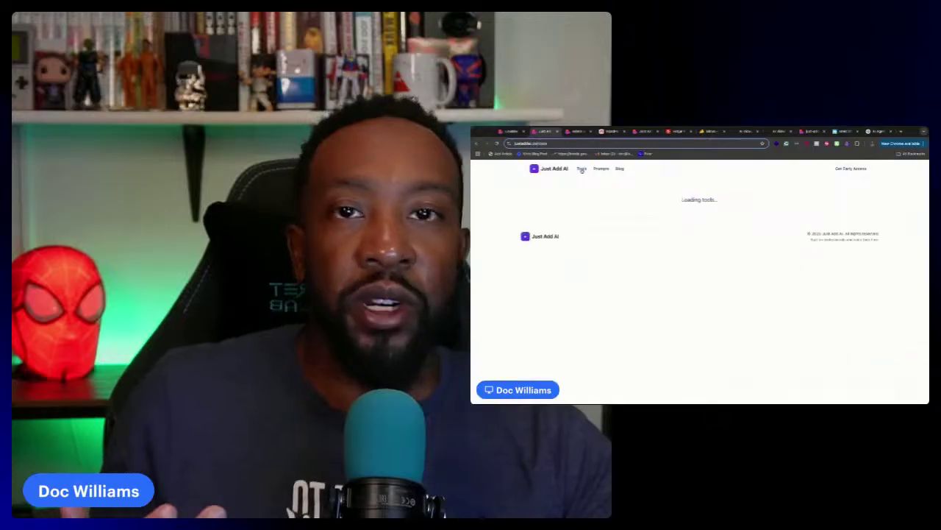
# Scroll through the Just Add AI Tools page listing its 18 AI tools
pyautogui.scroll(-10, 609, 236)
pyautogui.scroll(10, 608, 236)
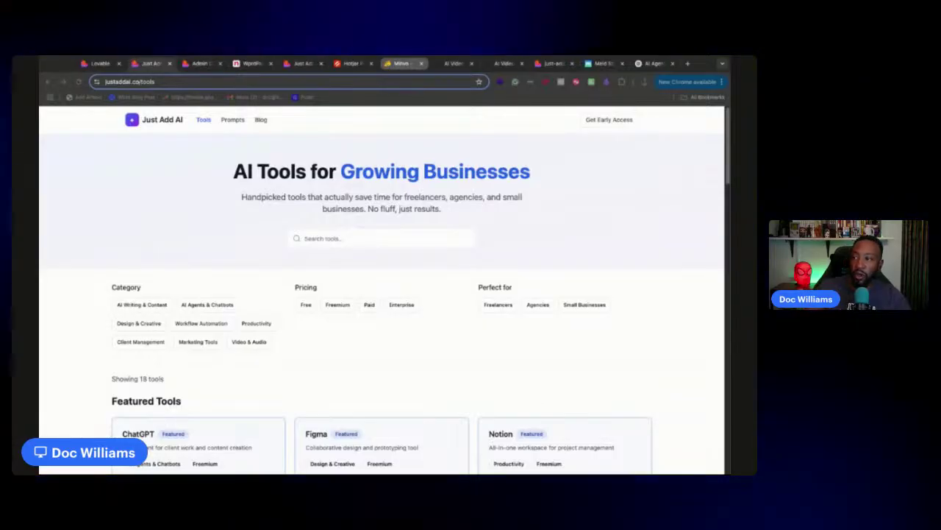
# Look over the Minvo AppSumo deal page and the minvo.pro homepage
pyautogui.click(401, 63)
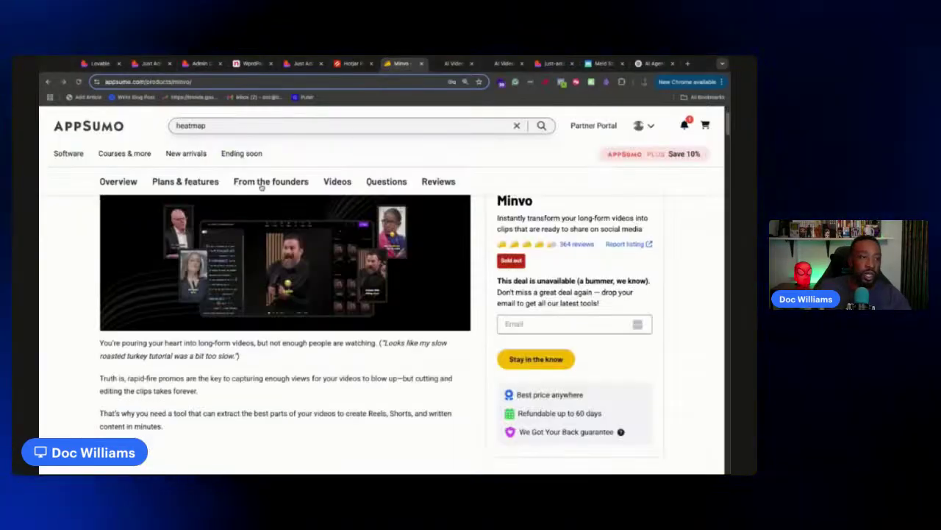
pyautogui.scroll(-5, 268, 248)
pyautogui.scroll(7, 268, 252)
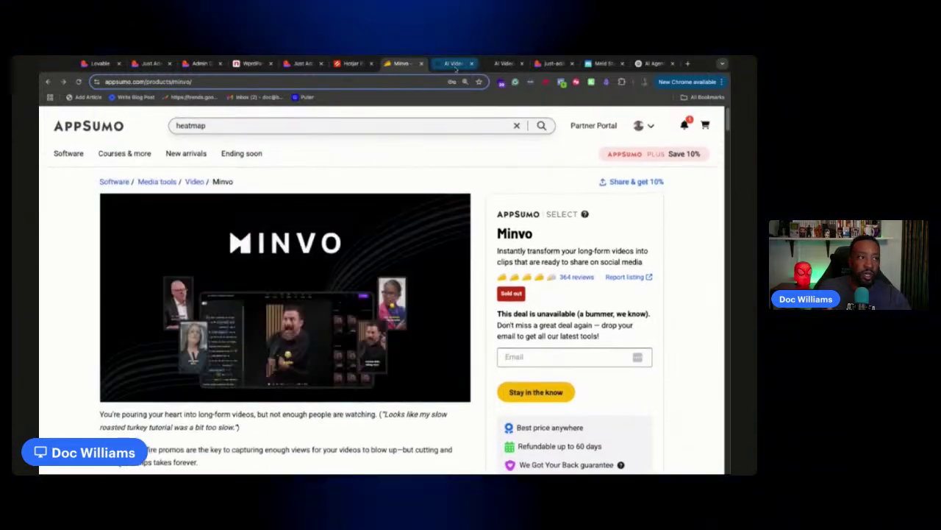
pyautogui.click(453, 63)
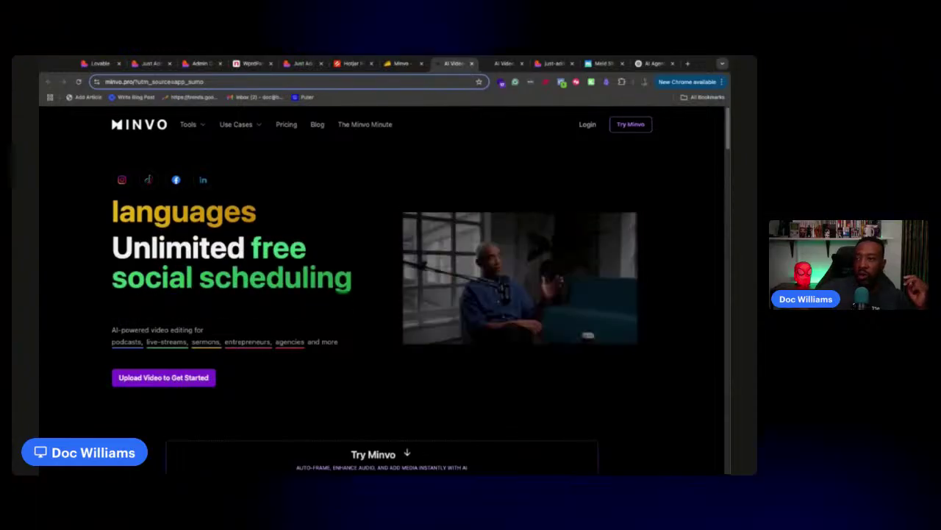
# Load replit.com in a new tab, then return to the Lovable start page
pyautogui.click(688, 63)
pyautogui.write('replit.com')
pyautogui.press('Return')
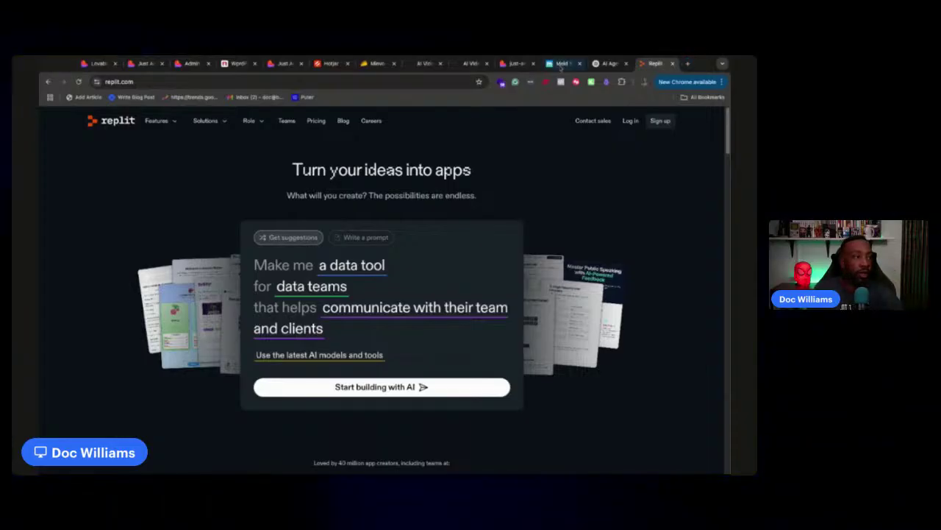
pyautogui.click(98, 64)
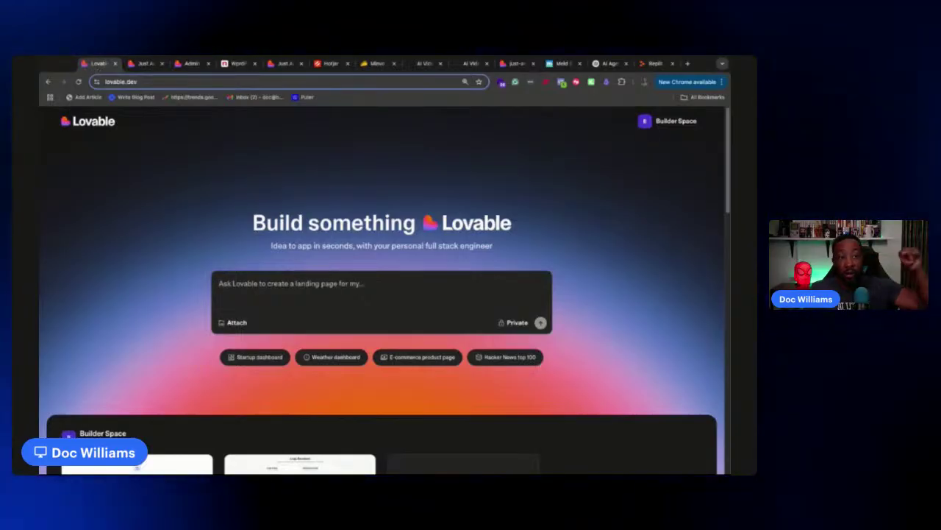
# Open the Just Add AI home page from the tools listing, then bring up its Lovable project
pyautogui.click(144, 64)
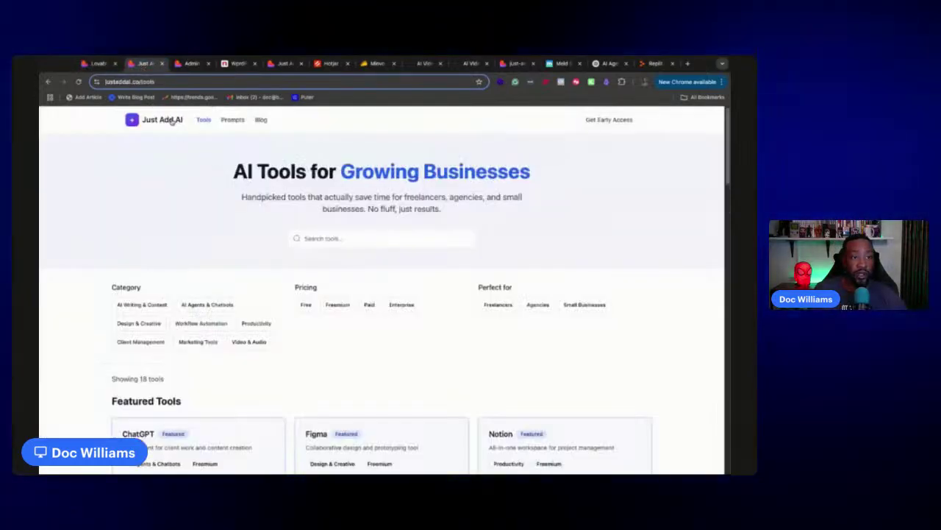
pyautogui.click(165, 120)
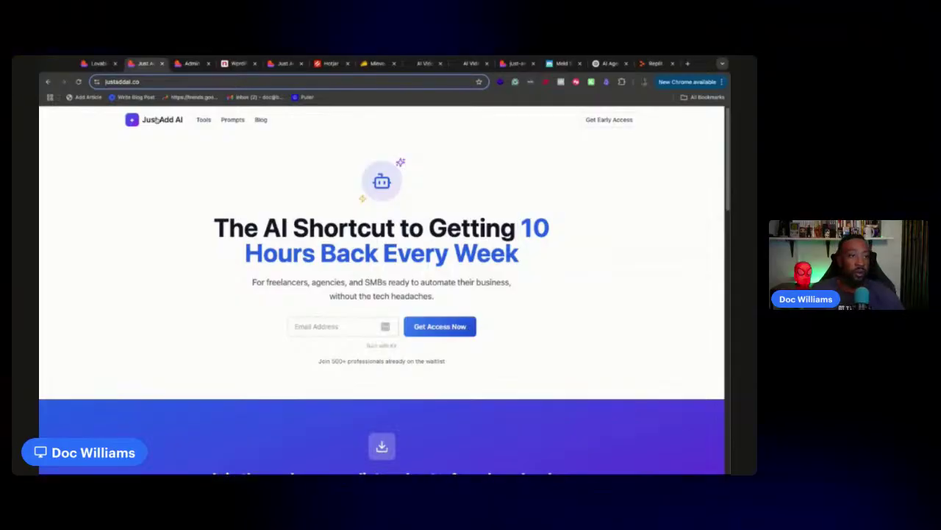
pyautogui.scroll(-10, 286, 213)
pyautogui.scroll(10, 286, 214)
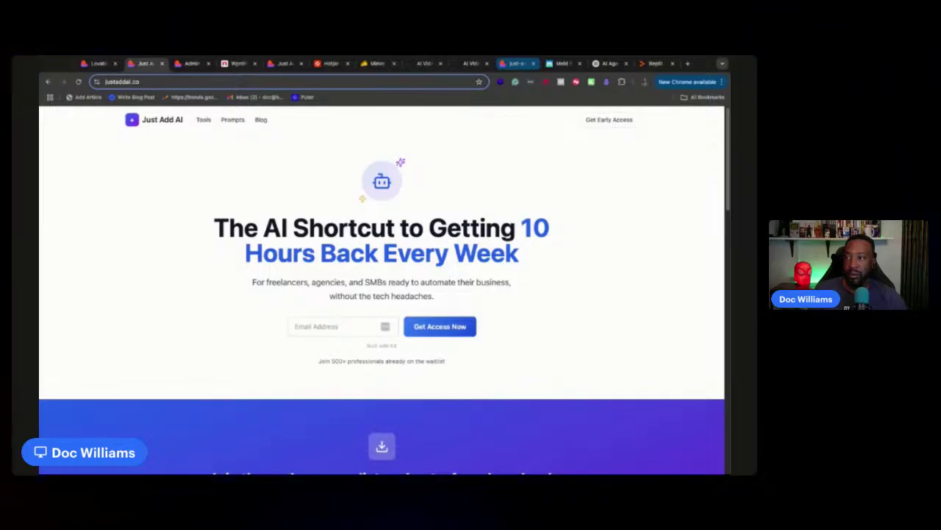
pyautogui.click(517, 63)
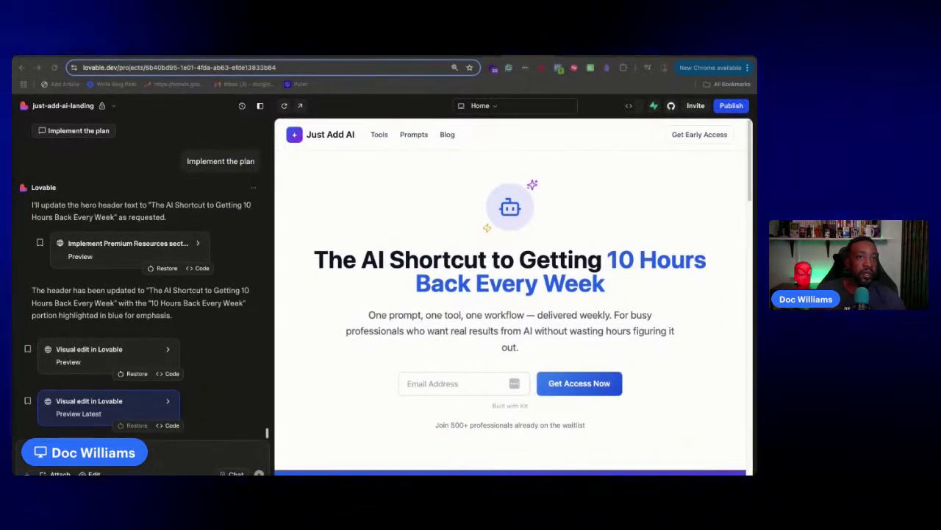
# Switch to the live justaddai.co site and open its Admin Dashboard's Add New Tool form
pyautogui.scroll(-5, 380, 250)
pyautogui.scroll(5, 342, 234)
pyautogui.click(128, 58)
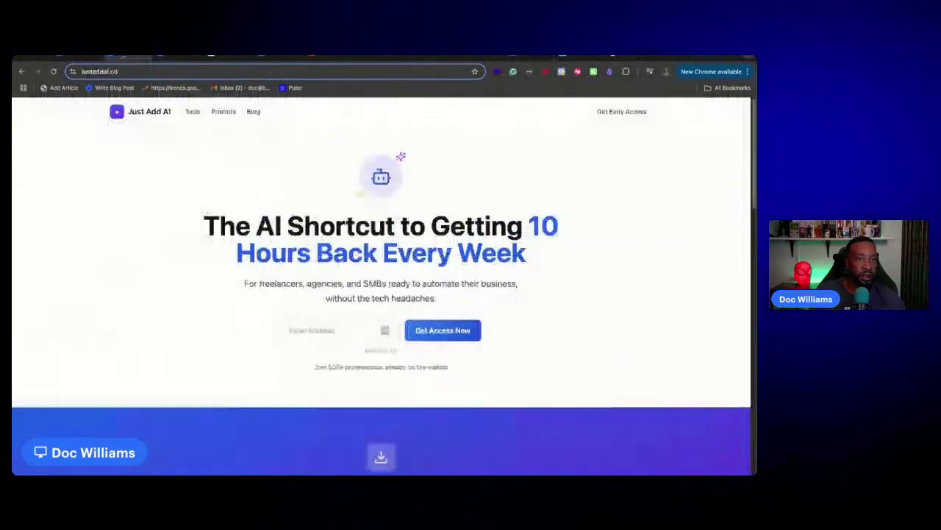
pyautogui.click(174, 59)
pyautogui.scroll(-3, 239, 262)
pyautogui.scroll(3, 236, 257)
pyautogui.scroll(-5, 229, 253)
pyautogui.scroll(5, 226, 255)
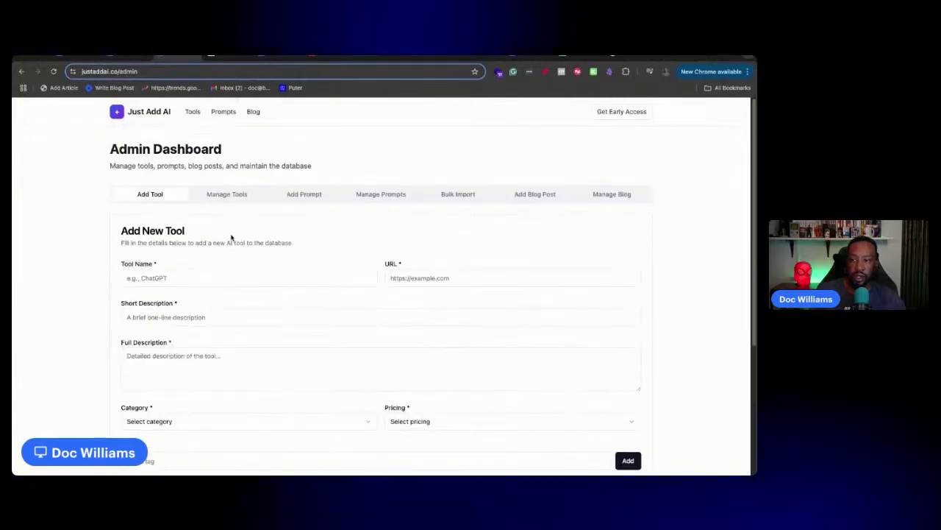
# Enter 'Lovable' as the Tool Name and paste its referral link as the URL
pyautogui.click(153, 274)
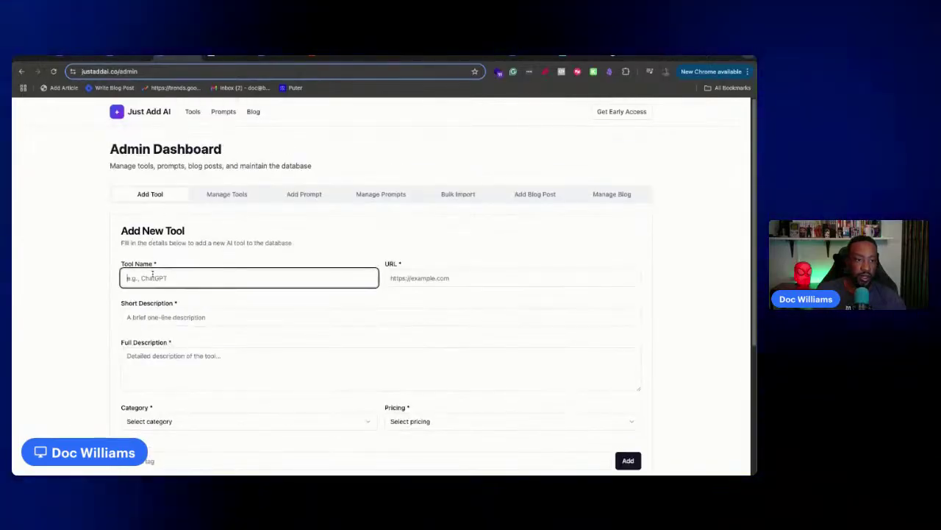
pyautogui.write('Lovable')
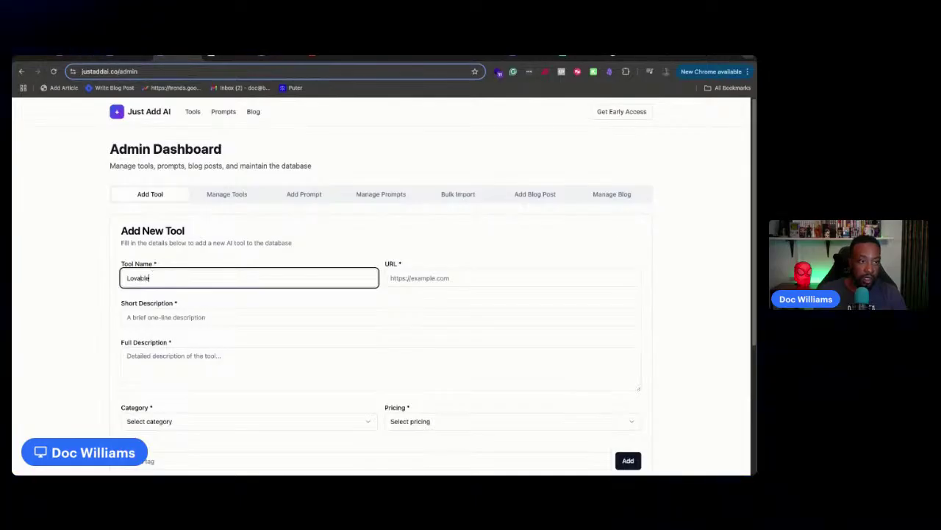
pyautogui.click(464, 278)
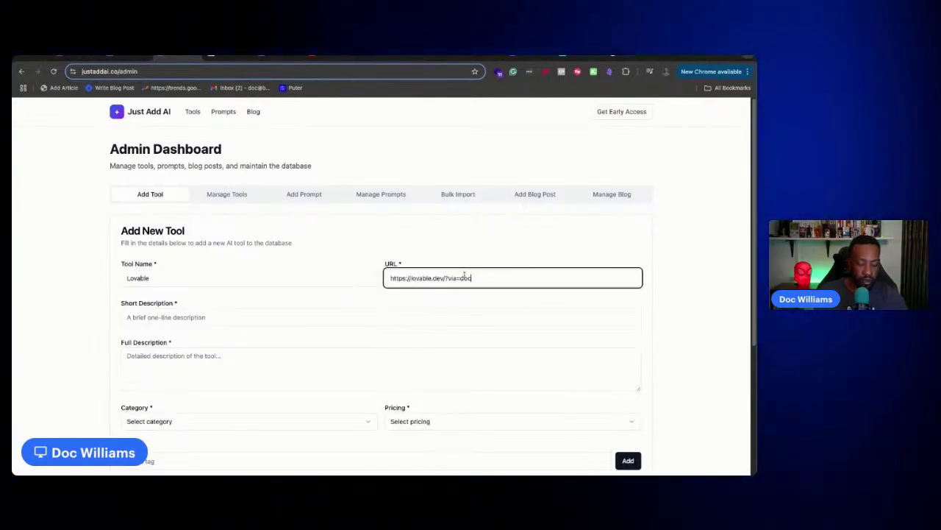
# Fill the Short Description with Lovable's tagline 'Idea to app in seconds…'
pyautogui.click(183, 314)
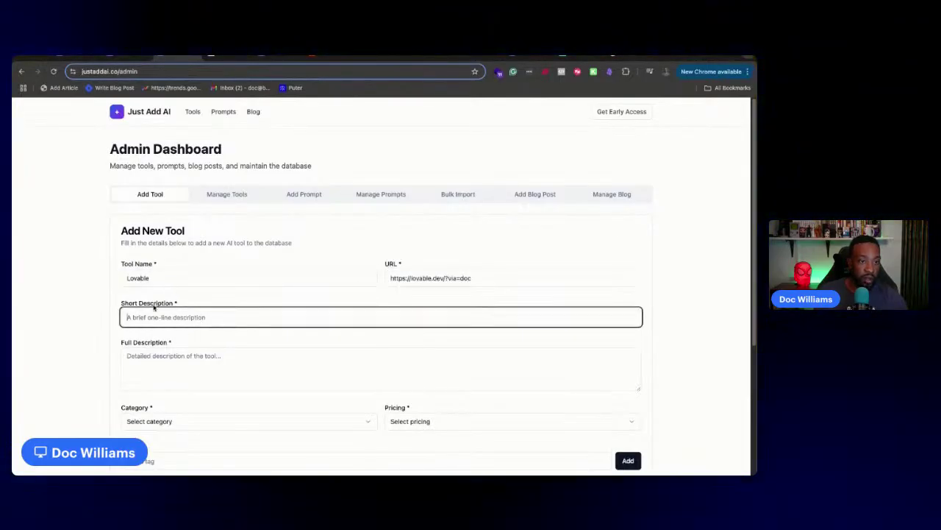
pyautogui.write('Text to')
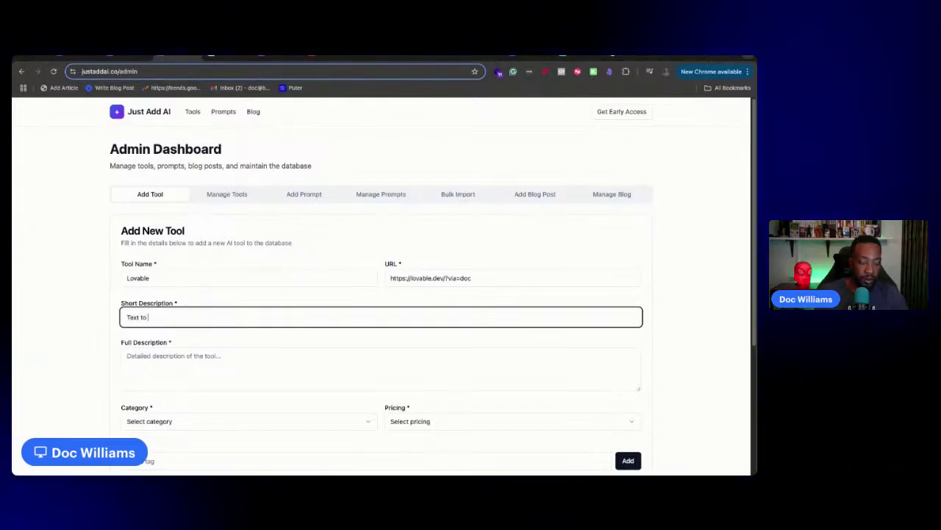
pyautogui.press('BackSpace')
pyautogui.press('BackSpace')
pyautogui.write('Idea')
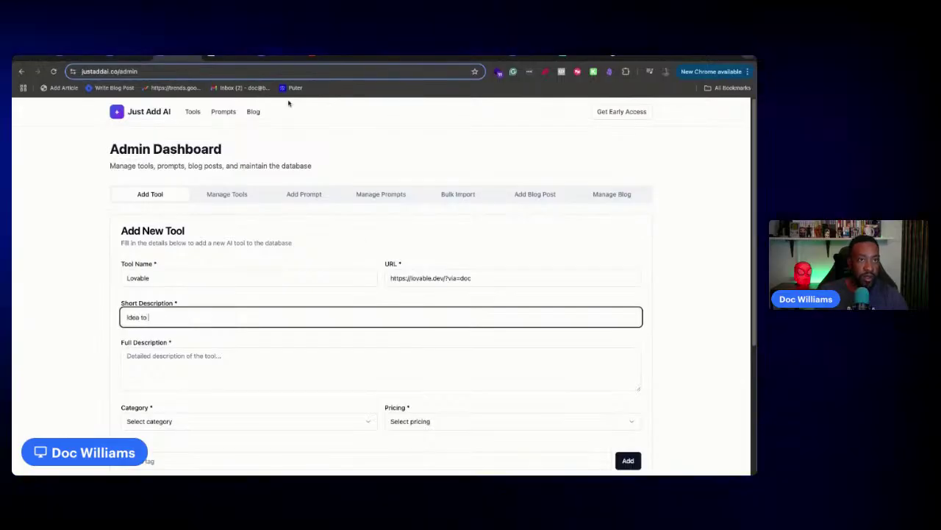
pyautogui.click(77, 57)
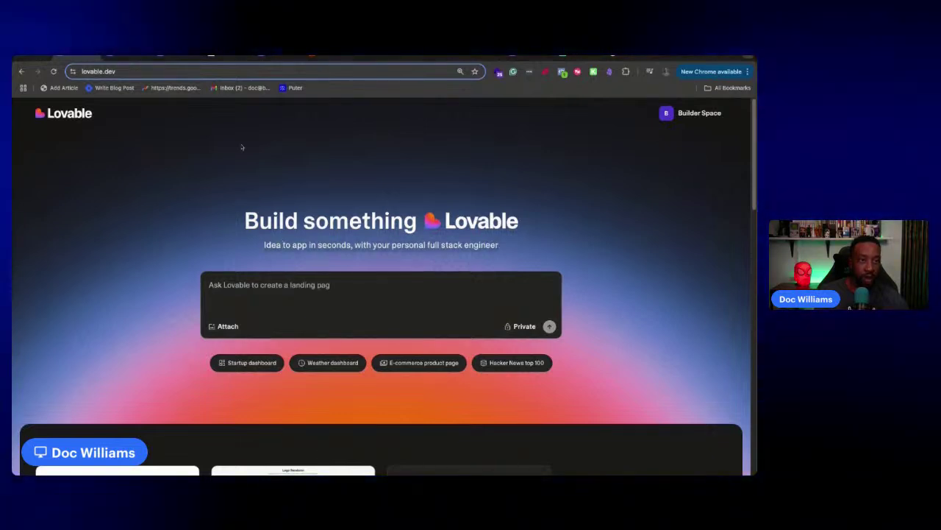
pyautogui.click(128, 57)
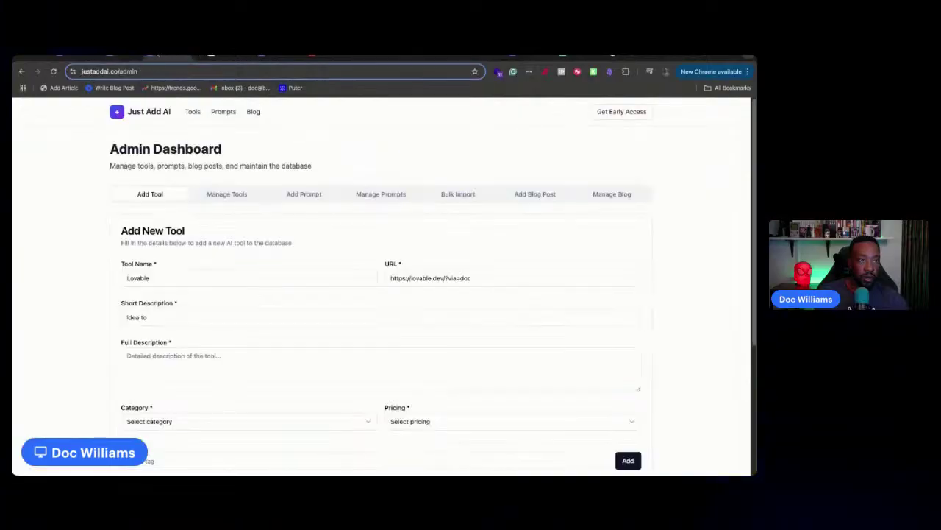
pyautogui.write('Idea to app in seconds, with your personal full stack engineer')
pyautogui.click(171, 353)
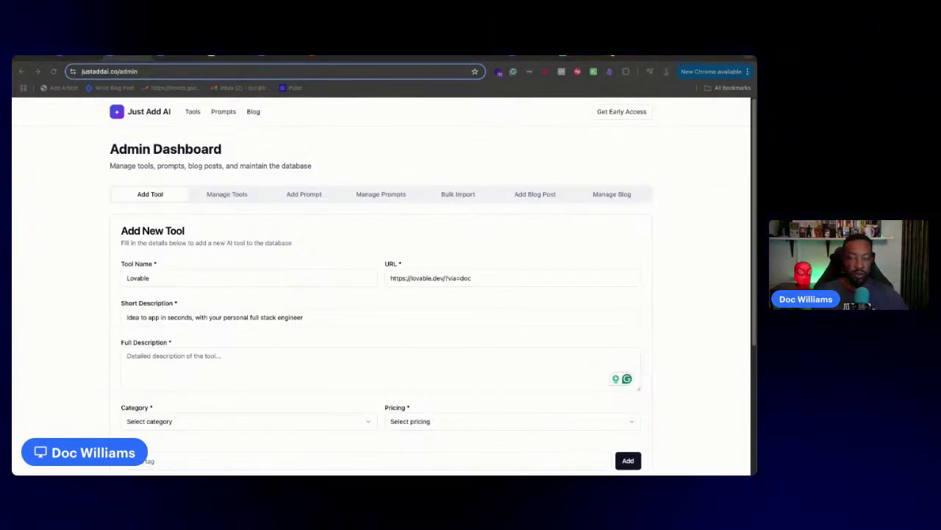
# Paste 'Lovable is a platform where you can build your application using text.' as the Full Description
pyautogui.click(190, 367)
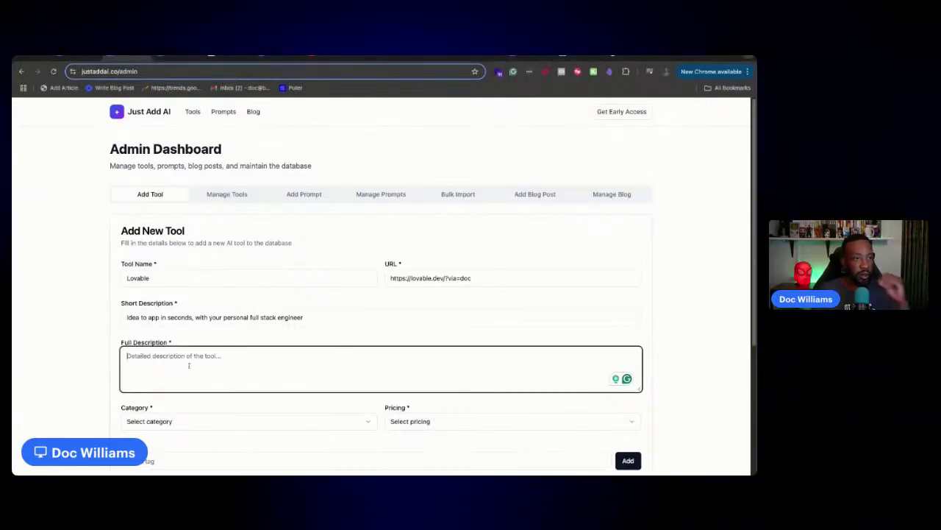
pyautogui.scroll(-2, 448, 298)
pyautogui.scroll(-1, 448, 298)
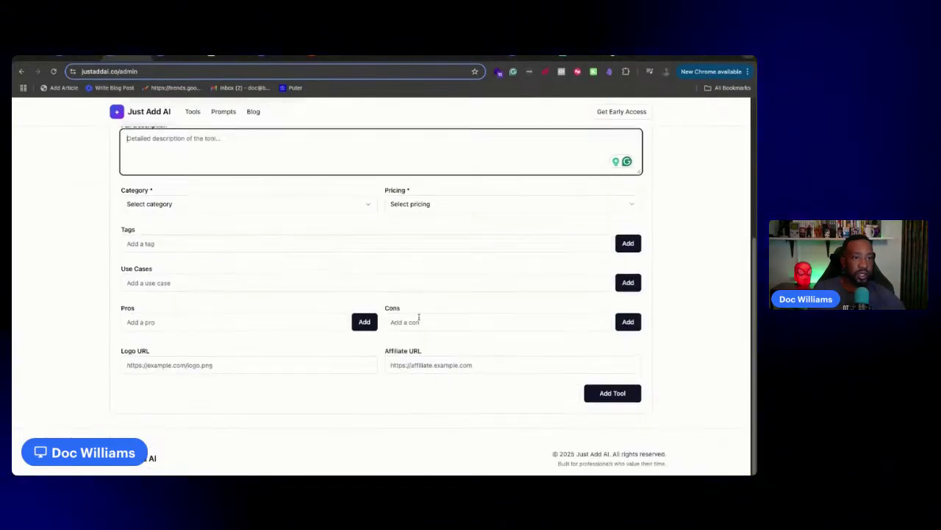
pyautogui.scroll(3, 438, 306)
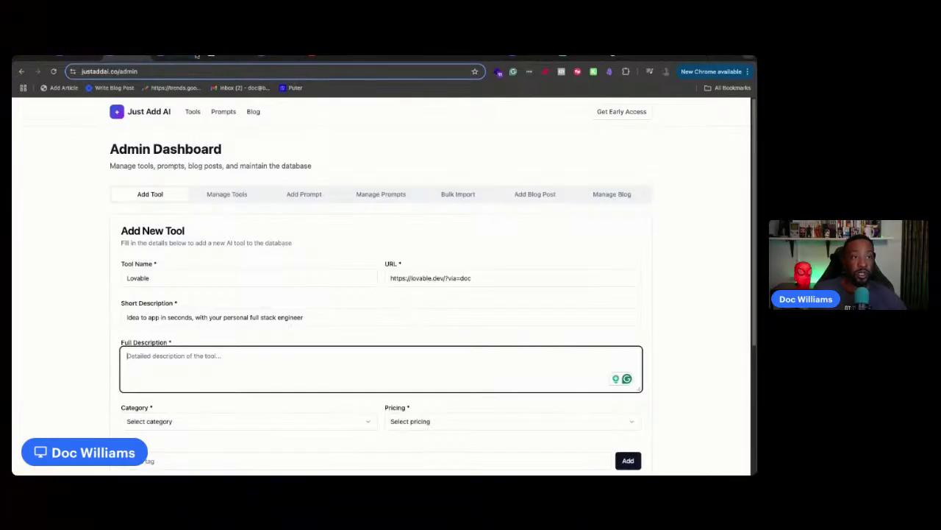
pyautogui.click(179, 58)
pyautogui.scroll(-2, 251, 197)
pyautogui.scroll(2, 251, 197)
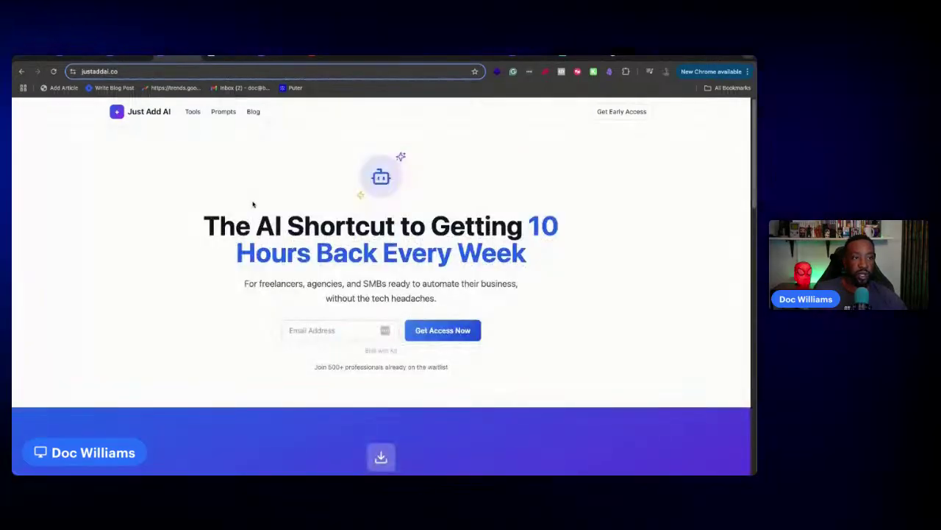
pyautogui.scroll(-4, 252, 205)
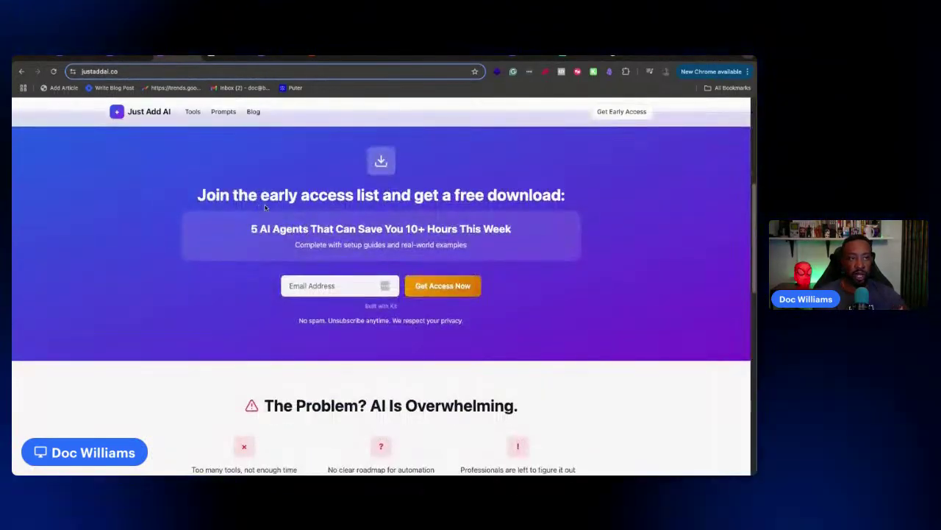
pyautogui.scroll(4, 154, 126)
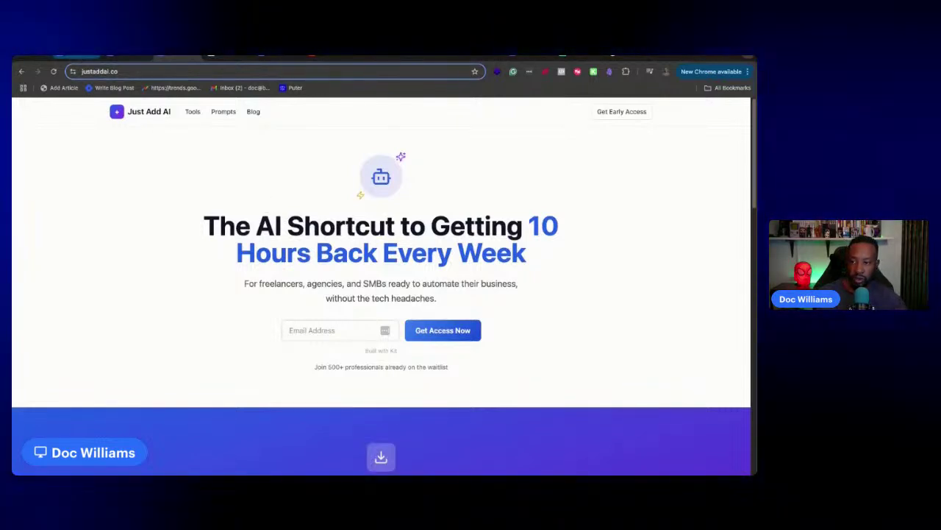
pyautogui.click(79, 57)
pyautogui.click(127, 59)
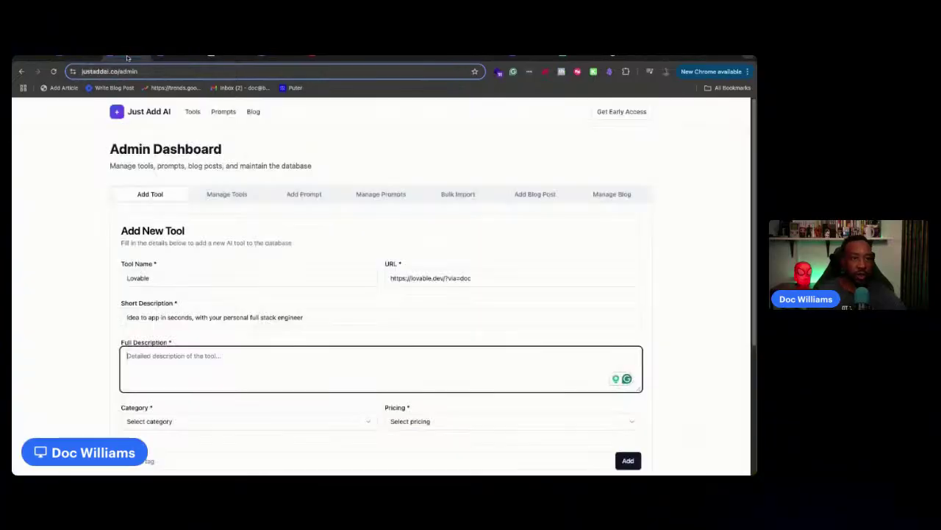
pyautogui.scroll(-3, 239, 367)
pyautogui.scroll(3, 214, 331)
pyautogui.scroll(-3, 196, 308)
pyautogui.scroll(3, 196, 308)
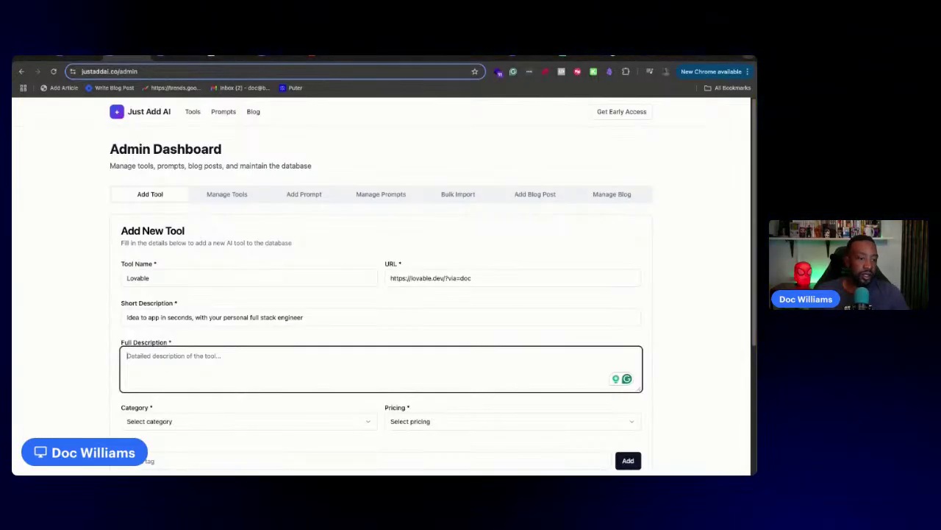
pyautogui.write('Lovable is a platform where you can build your application using text.')
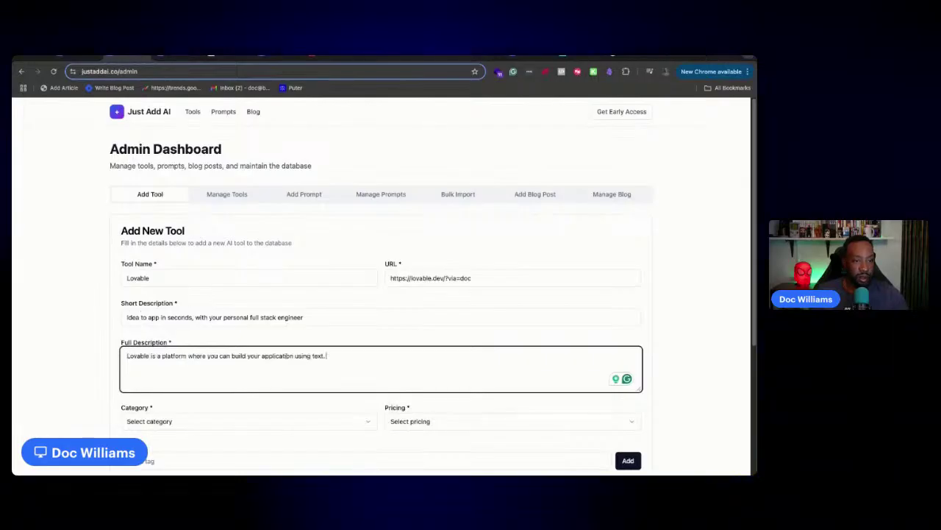
# Check Lovable's pricing page on its website
pyautogui.click(93, 59)
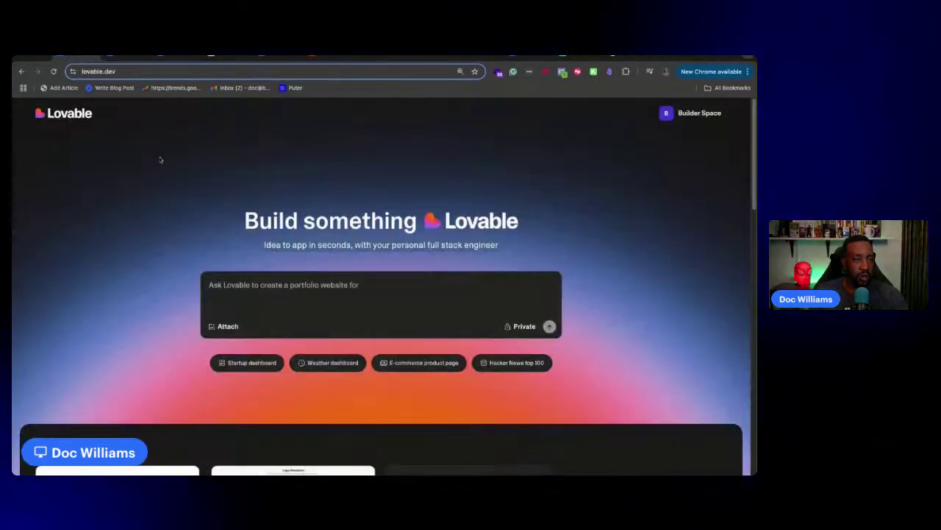
pyautogui.scroll(-15, 160, 147)
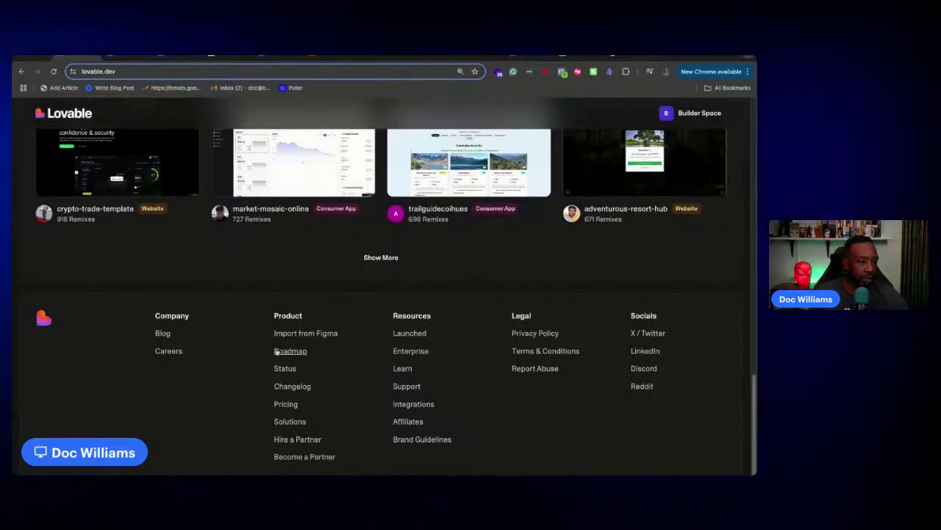
pyautogui.click(286, 400)
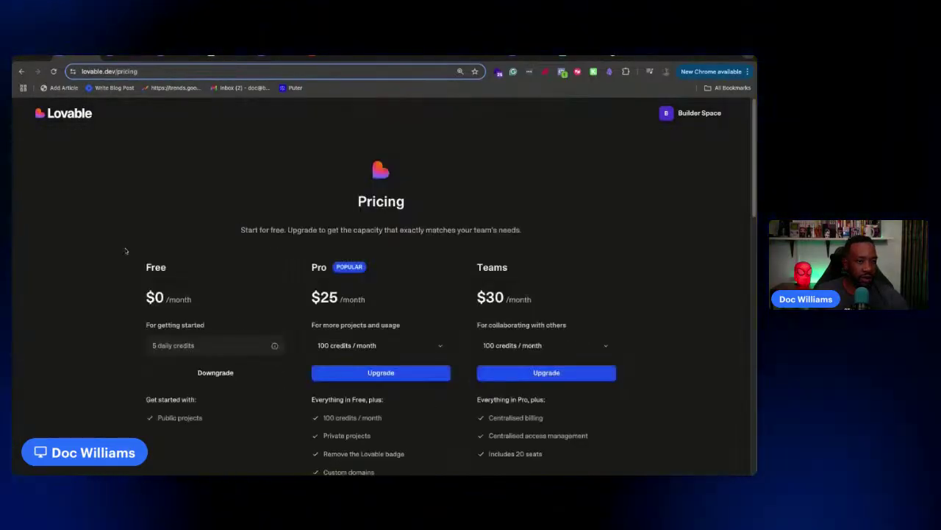
# Set the Lovable tool's Pricing to Freemium and Category to Development
pyautogui.click(126, 58)
pyautogui.scroll(-2, 416, 410)
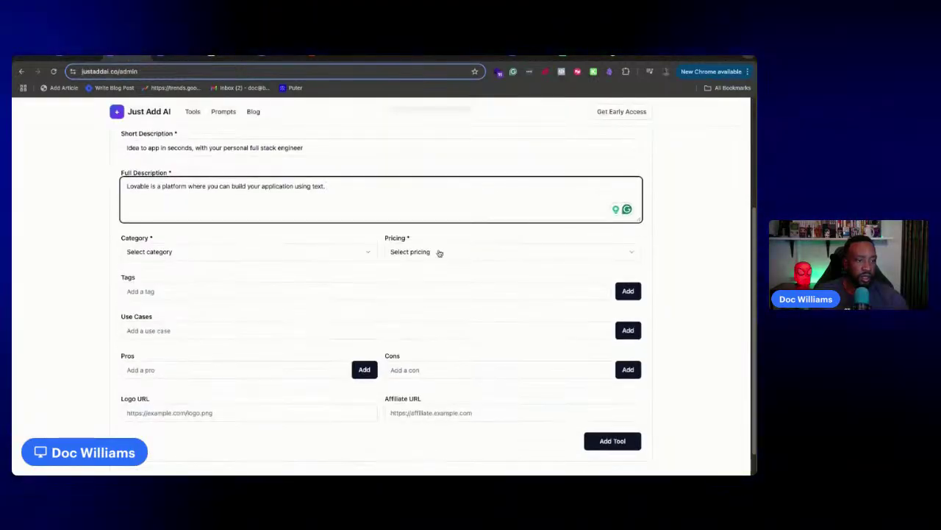
pyautogui.click(438, 252)
pyautogui.click(436, 286)
pyautogui.click(201, 252)
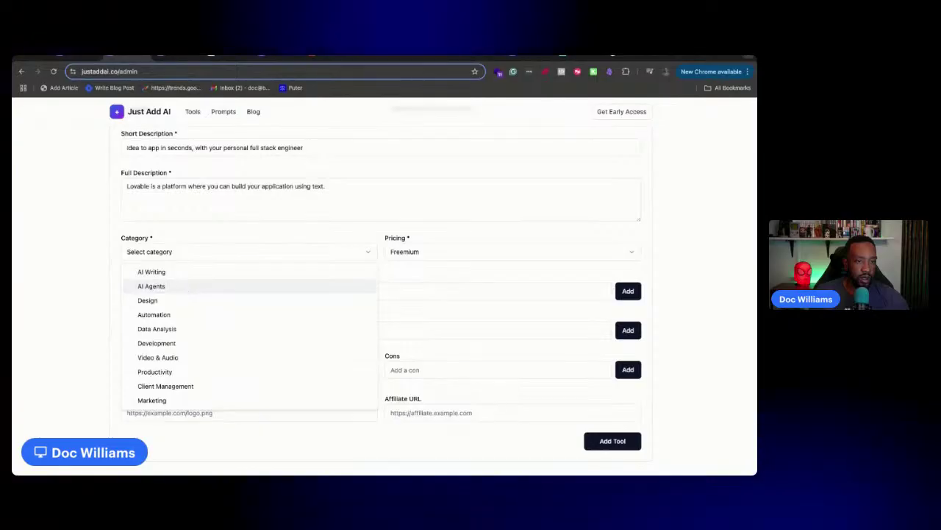
pyautogui.click(199, 342)
# Add the tags IDEs and Lovable, then show the Just Add AI home page
pyautogui.click(156, 293)
pyautogui.write('l')
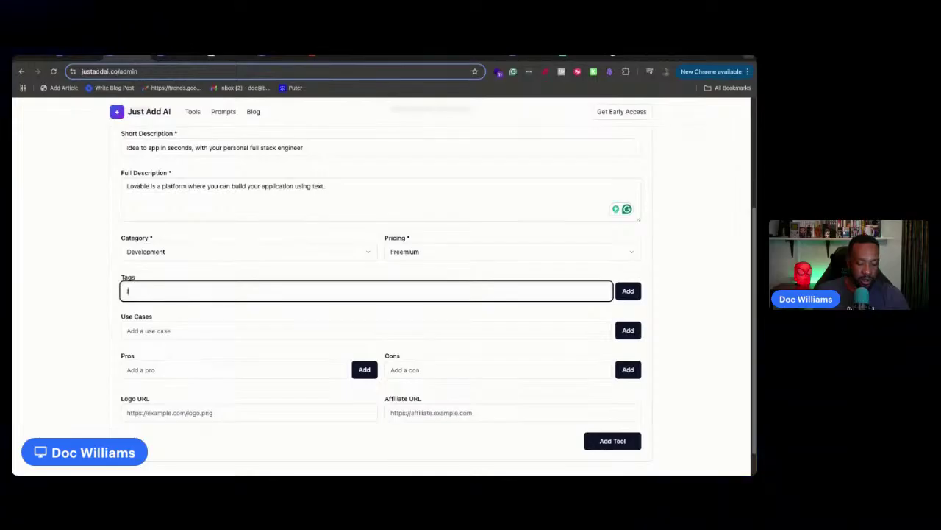
pyautogui.write('DEs')
pyautogui.press('Return')
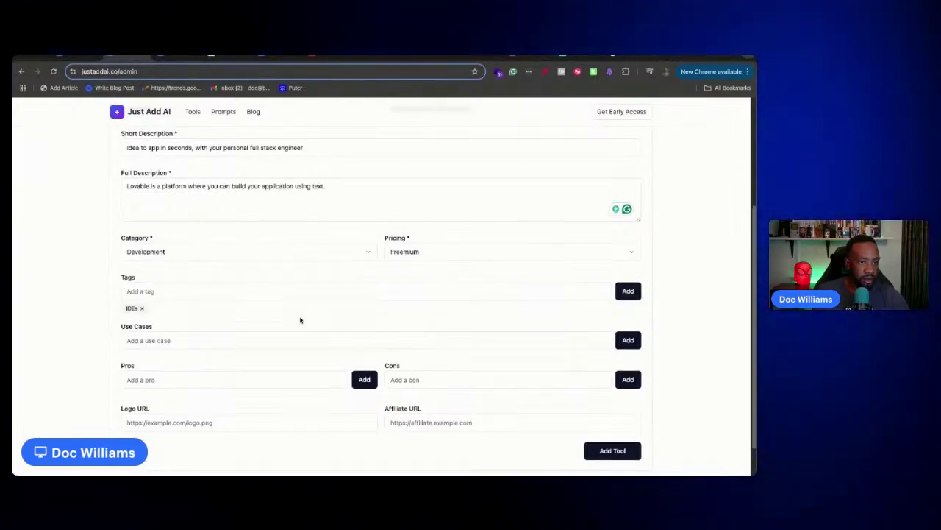
pyautogui.click(195, 292)
pyautogui.write('Lovable')
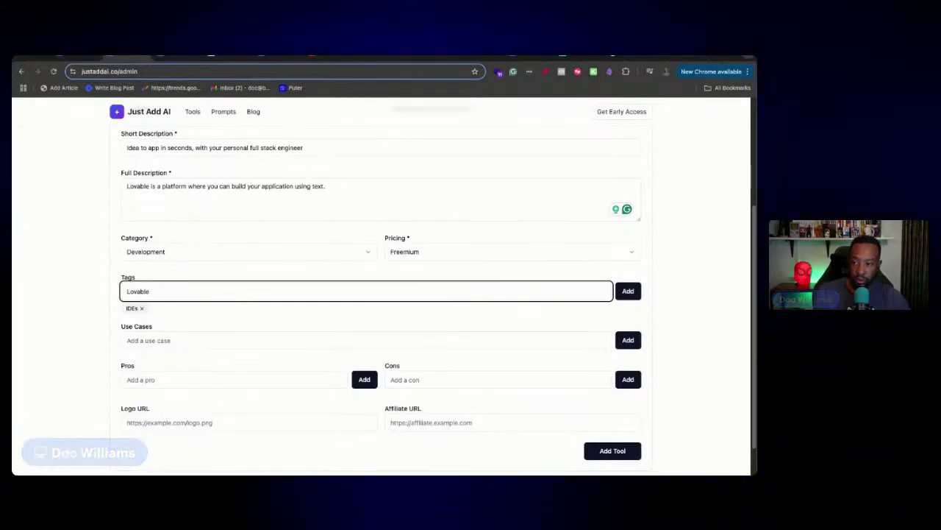
pyautogui.click(628, 290)
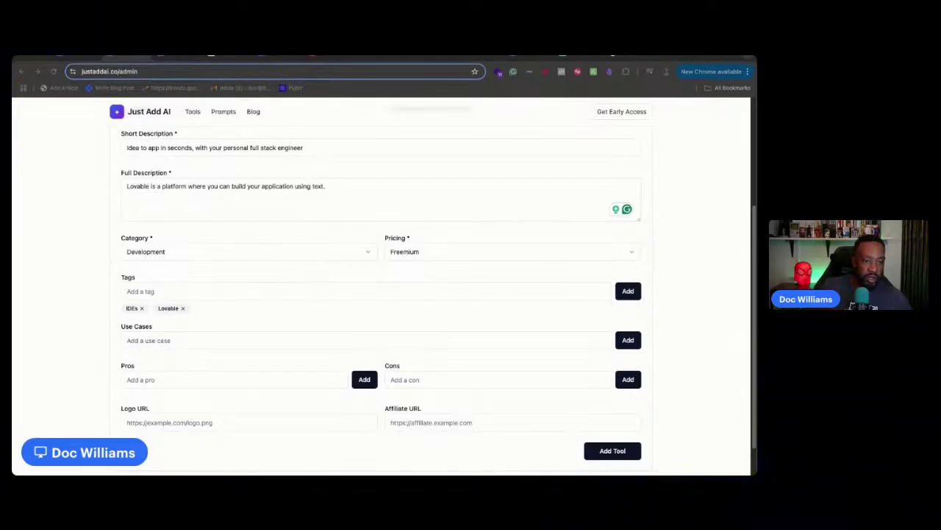
pyautogui.scroll(3, 206, 275)
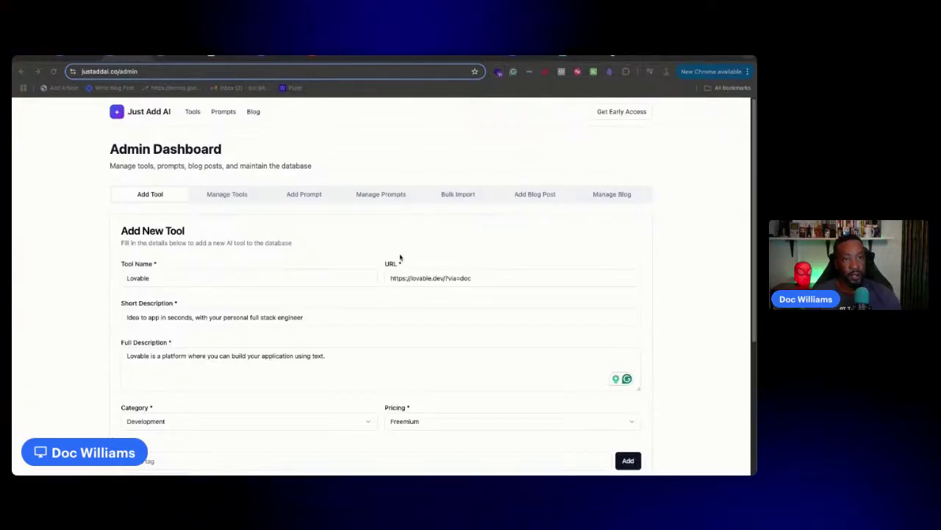
pyautogui.click(169, 58)
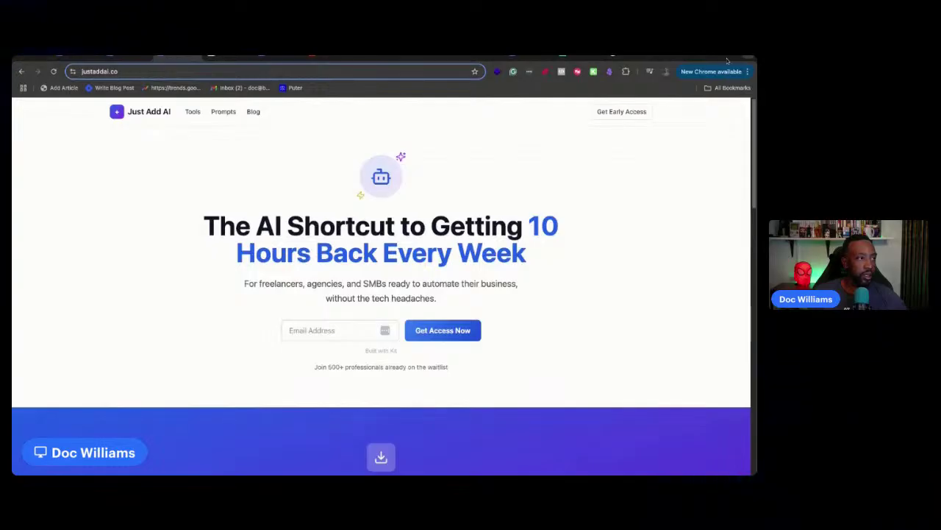
# Open ChatGPT in a new tab and select the AI Agents Resource Community chat
pyautogui.click(718, 59)
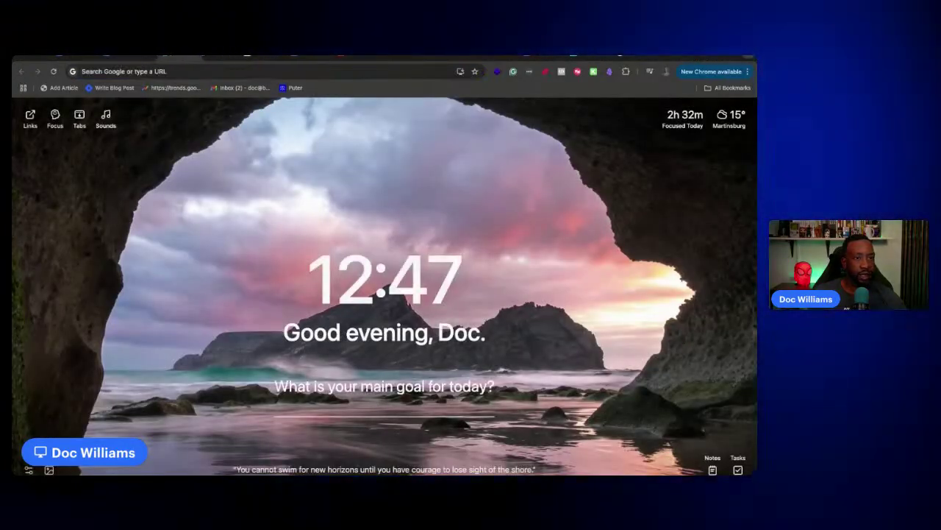
pyautogui.write('chat.openai.com')
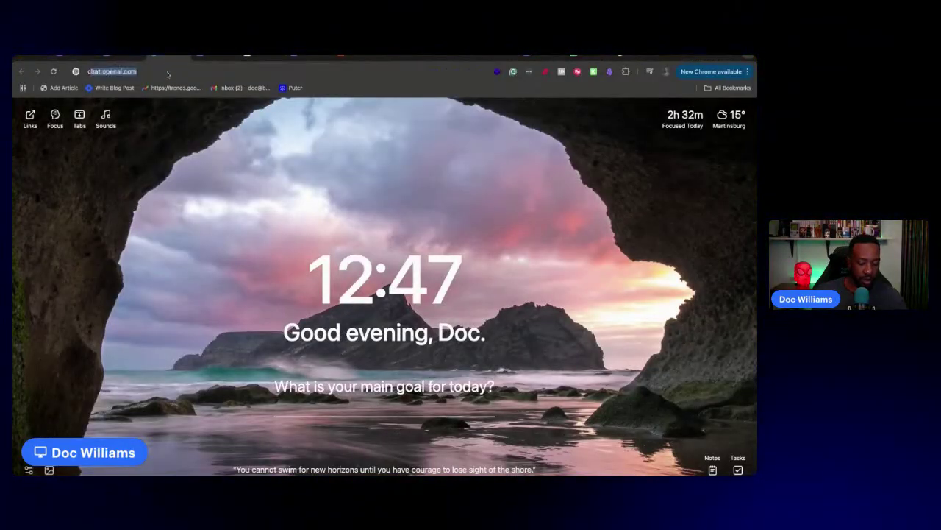
pyautogui.press('Return')
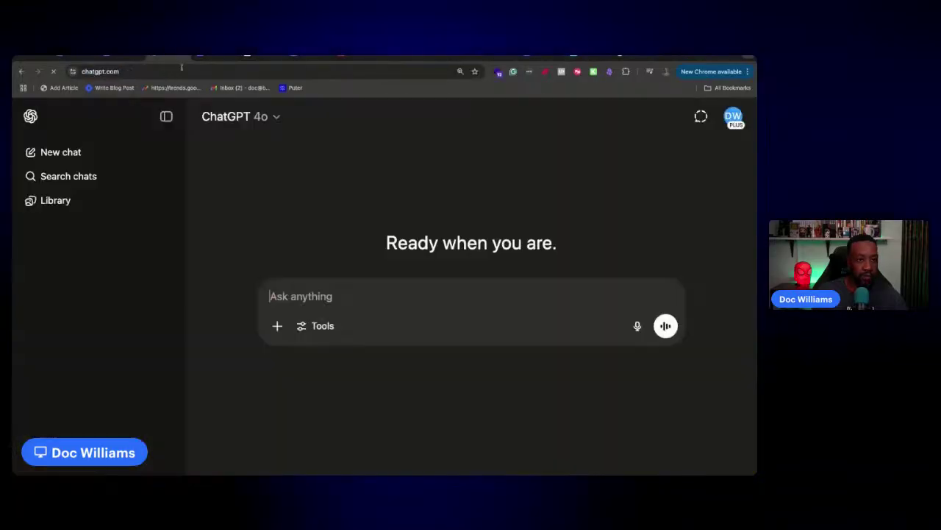
pyautogui.scroll(-5, 73, 319)
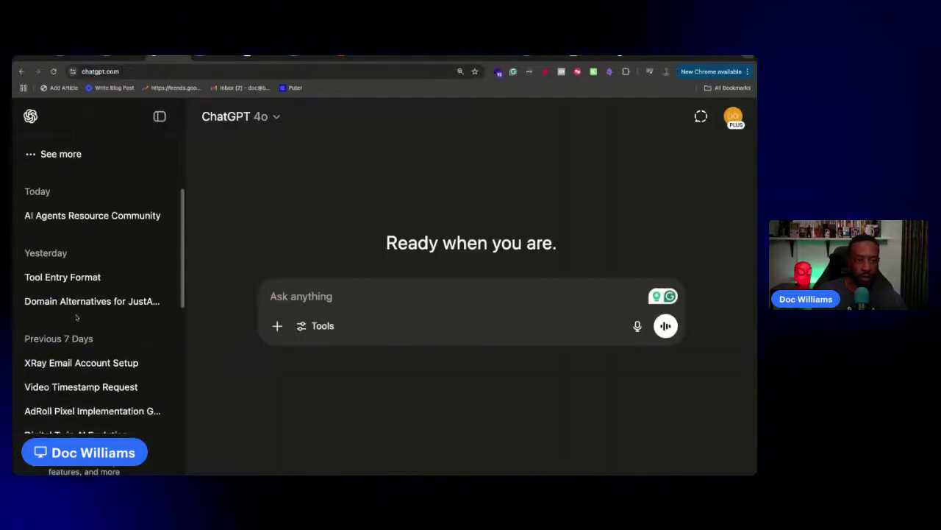
pyautogui.click(119, 215)
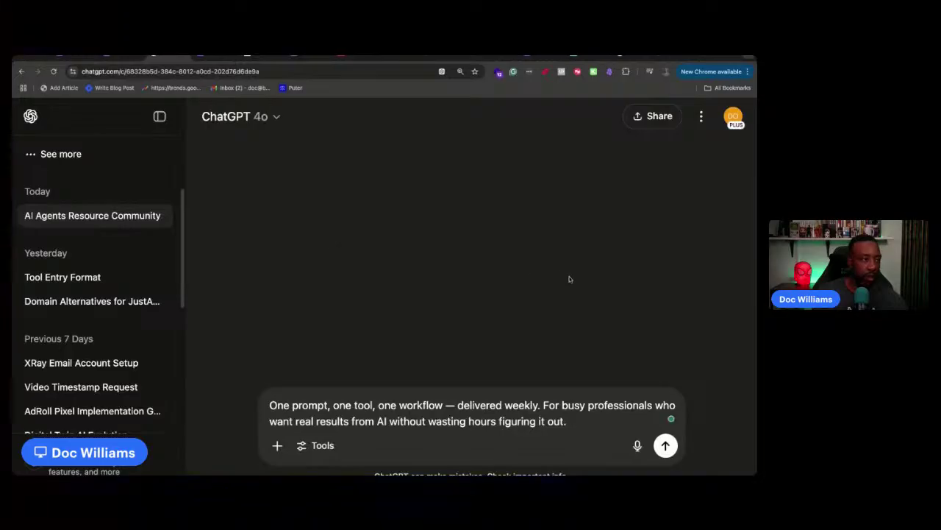
# Scroll back through the chat's headline suggestions, then start another new tab
pyautogui.scroll(10, 569, 280)
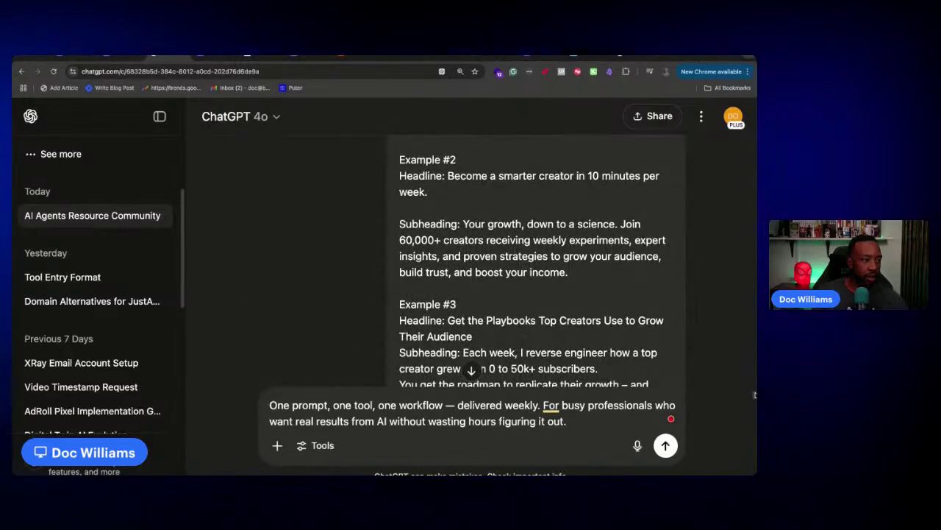
pyautogui.moveTo(756, 395); pyautogui.dragTo(740, 177)
pyautogui.scroll(4, 713, 330)
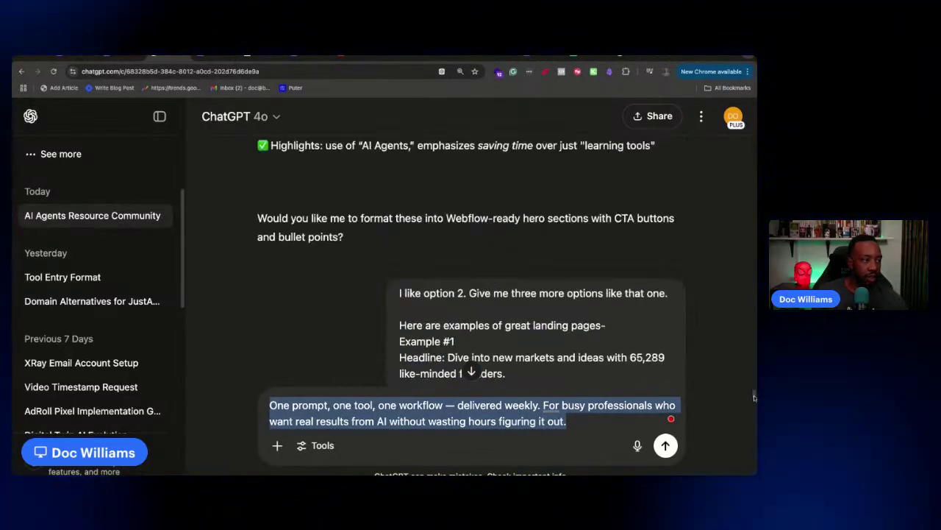
pyautogui.scroll(-5, 754, 395)
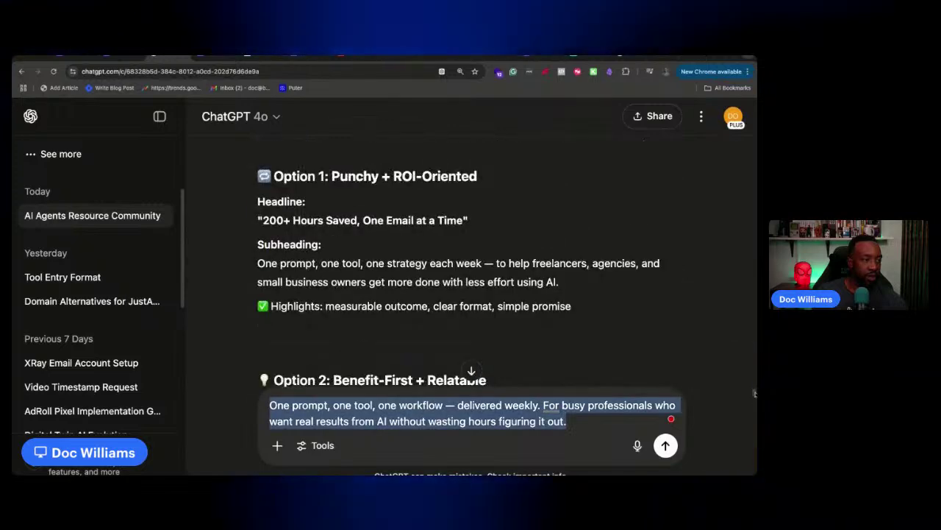
pyautogui.scroll(10, 753, 390)
pyautogui.scroll(15, 754, 387)
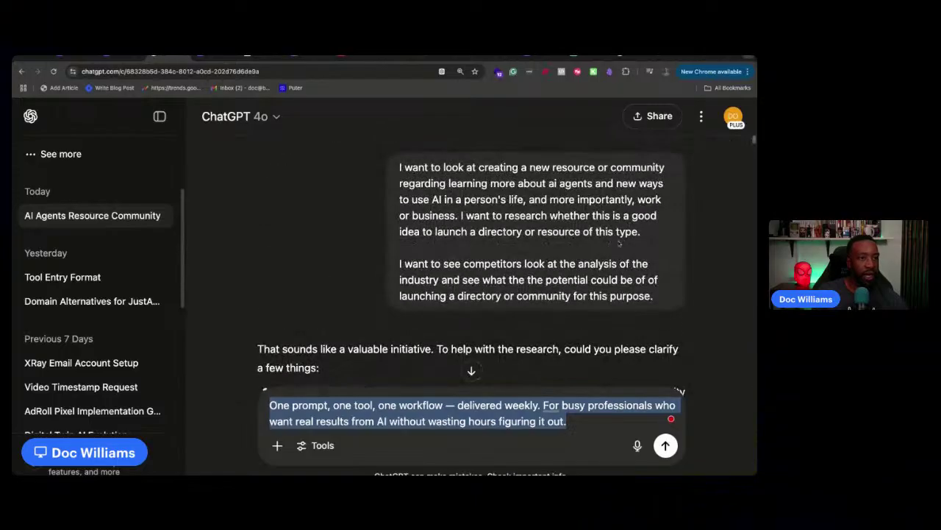
pyautogui.click(715, 56)
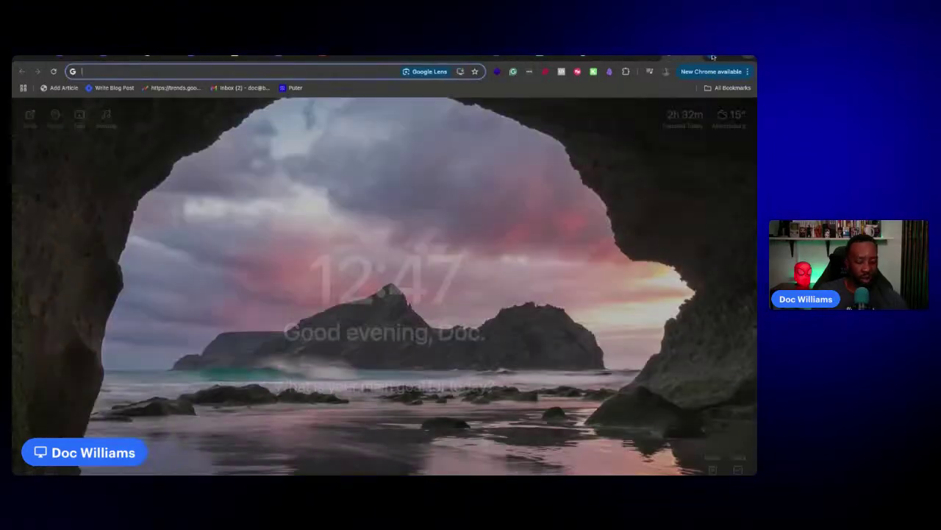
# Search 'future tools matt', browse futuretools.io's AI tool cards, then go to justaddai.co
pyautogui.write('fut')
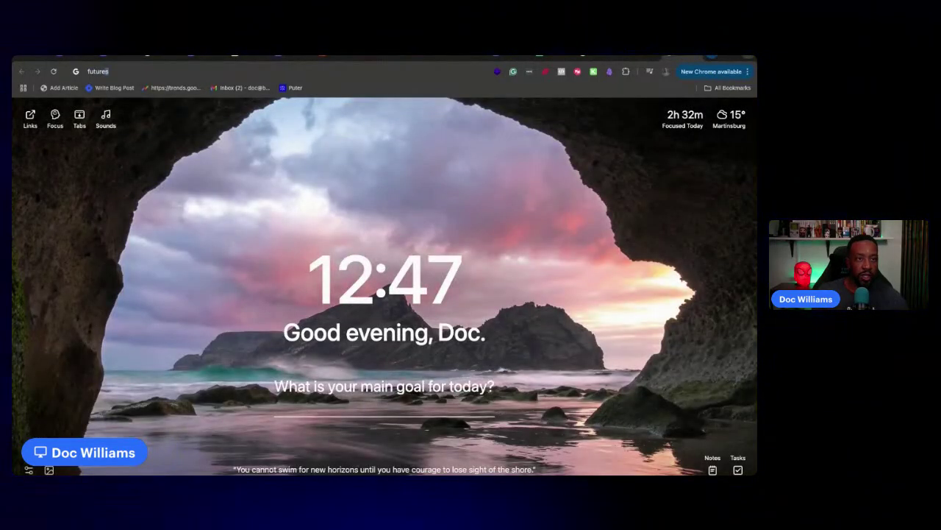
pyautogui.write('ure tools matt')
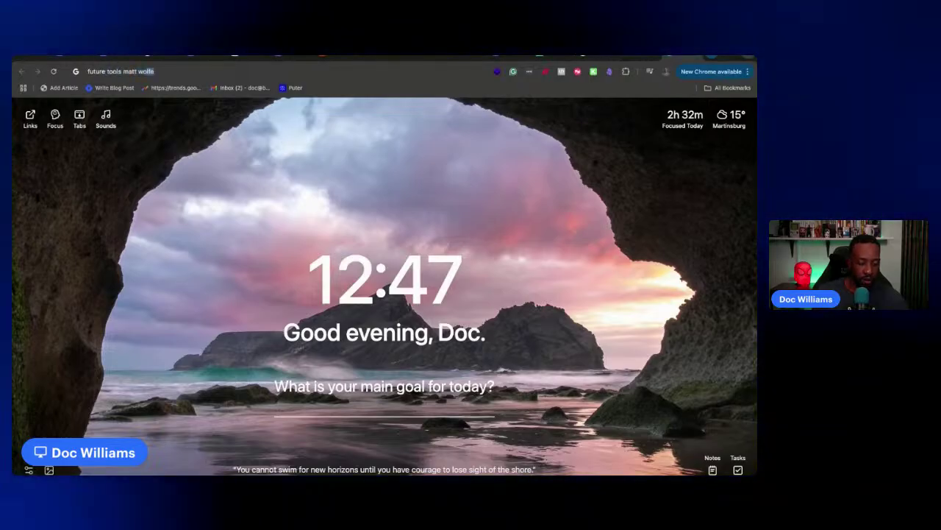
pyautogui.press('Return')
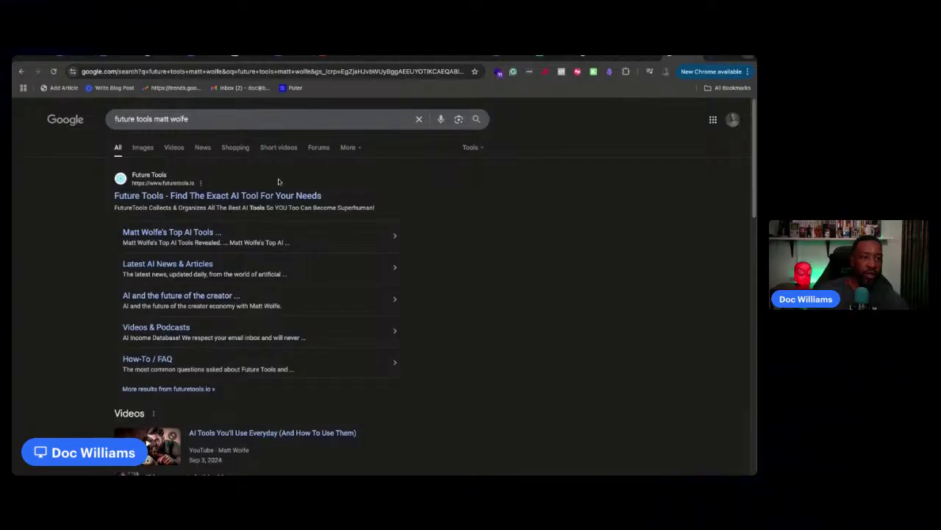
pyautogui.click(279, 196)
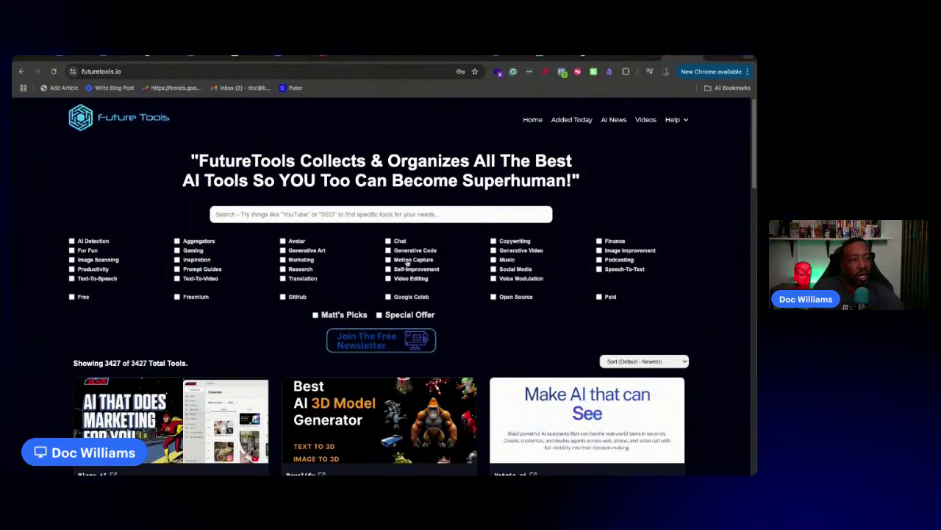
pyautogui.scroll(-20, 388, 259)
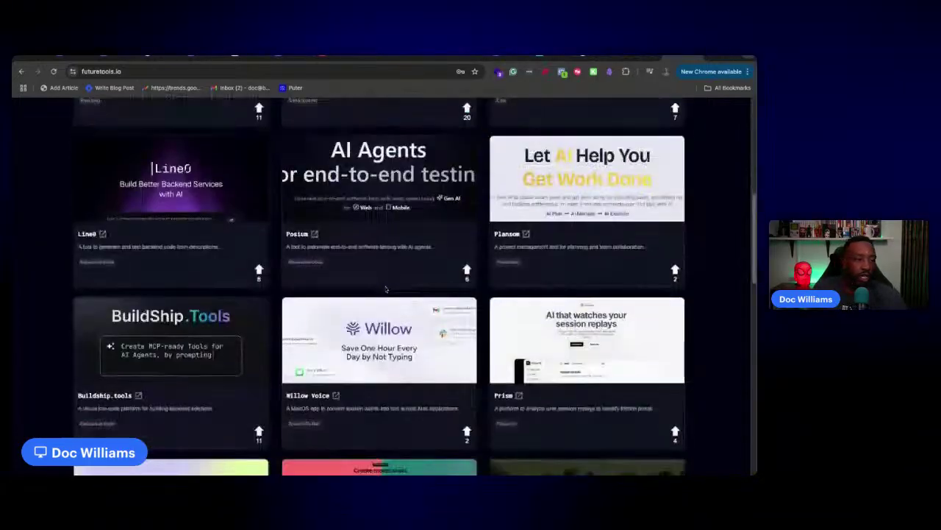
pyautogui.scroll(-5, 385, 289)
pyautogui.scroll(20, 386, 289)
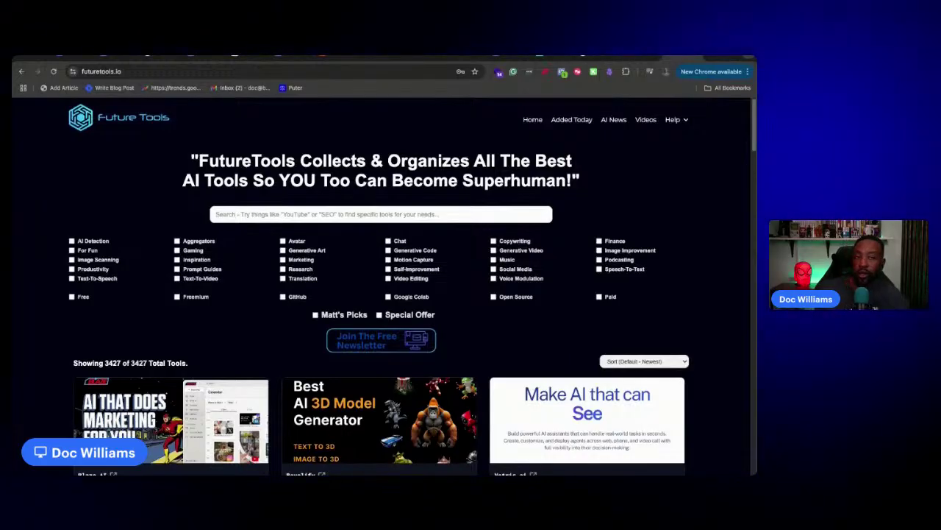
pyautogui.click(197, 58)
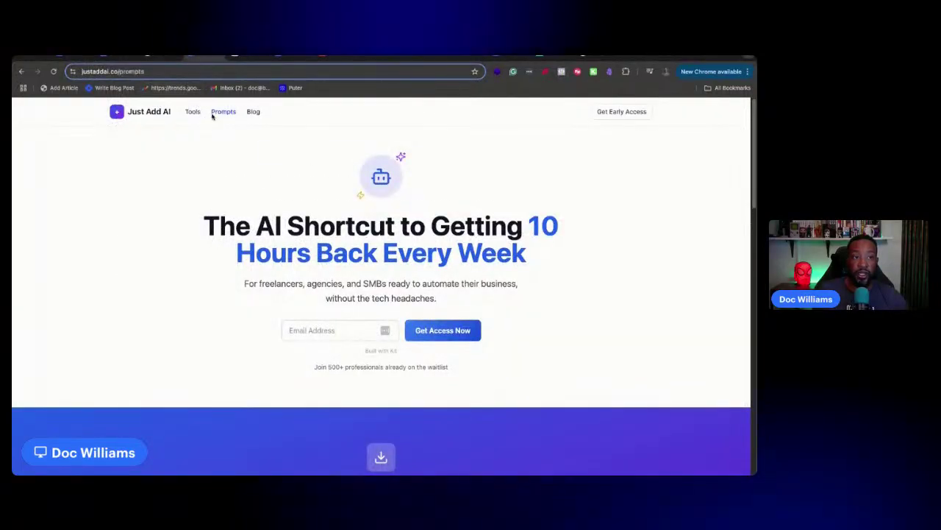
pyautogui.click(212, 115)
pyautogui.scroll(-3, 194, 302)
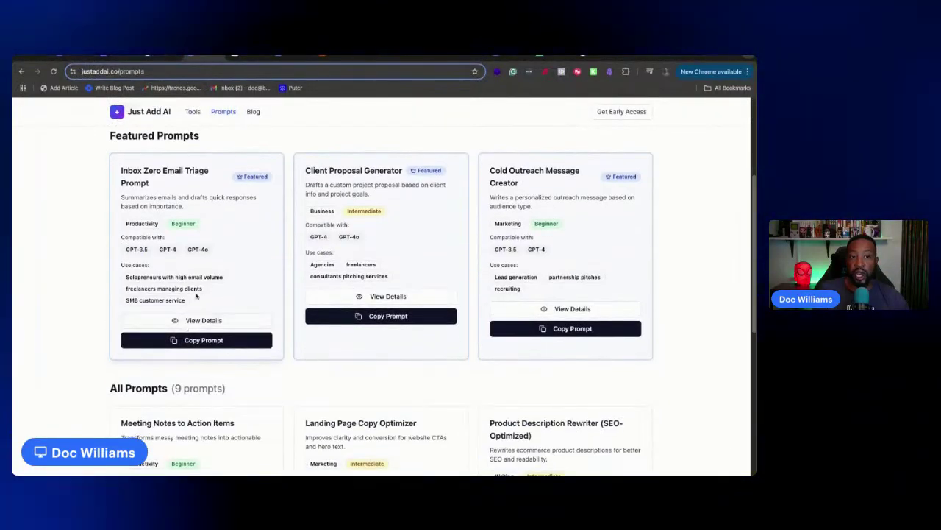
pyautogui.scroll(3, 194, 301)
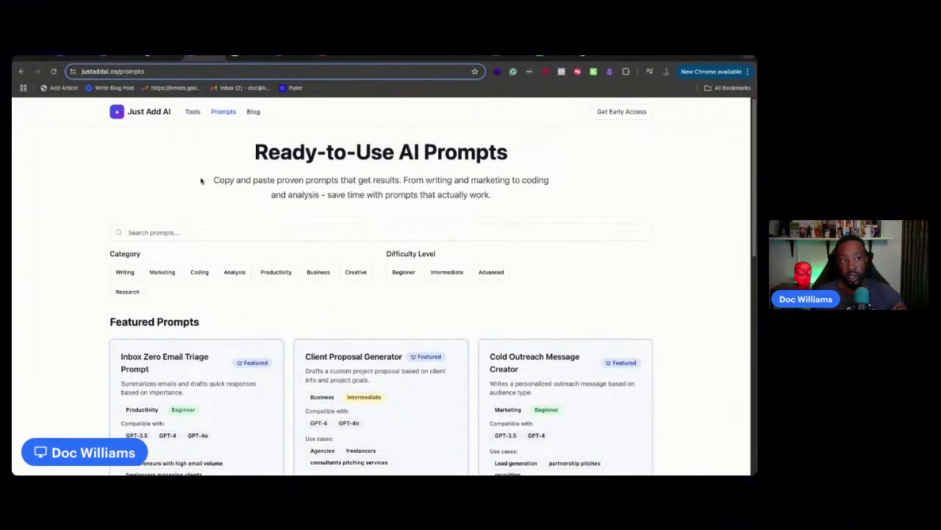
pyautogui.click(194, 114)
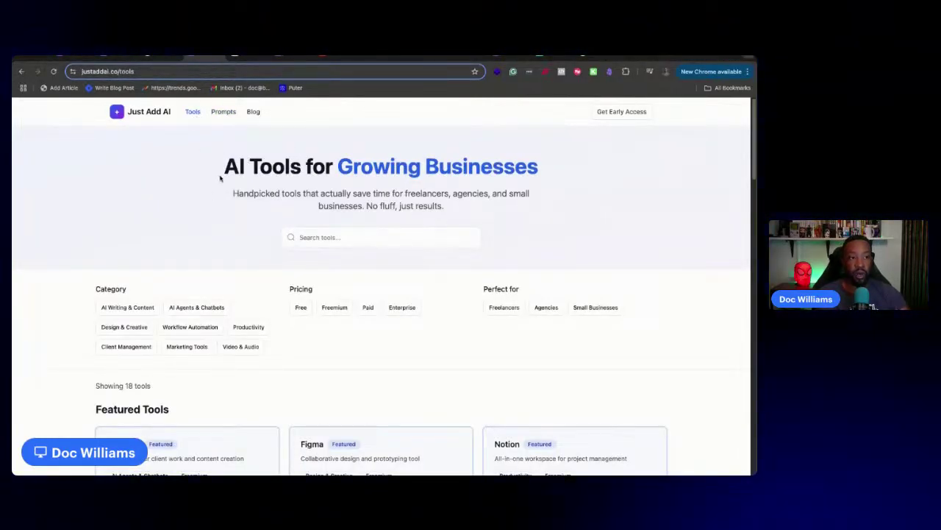
pyautogui.scroll(-6, 416, 164)
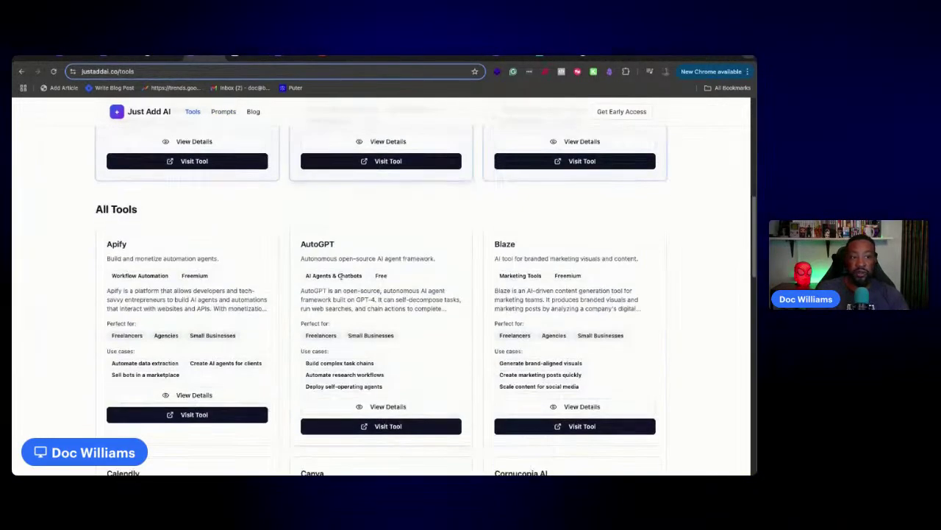
pyautogui.scroll(8, 343, 270)
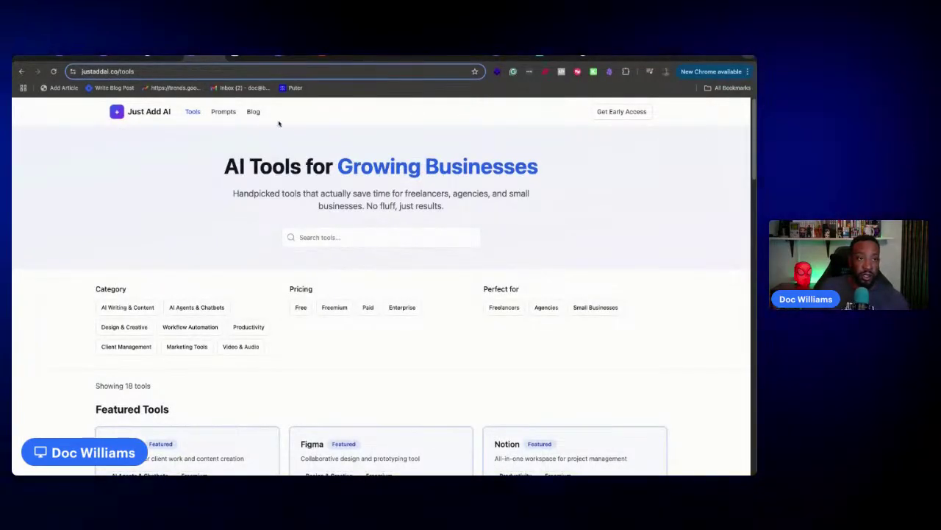
pyautogui.click(222, 112)
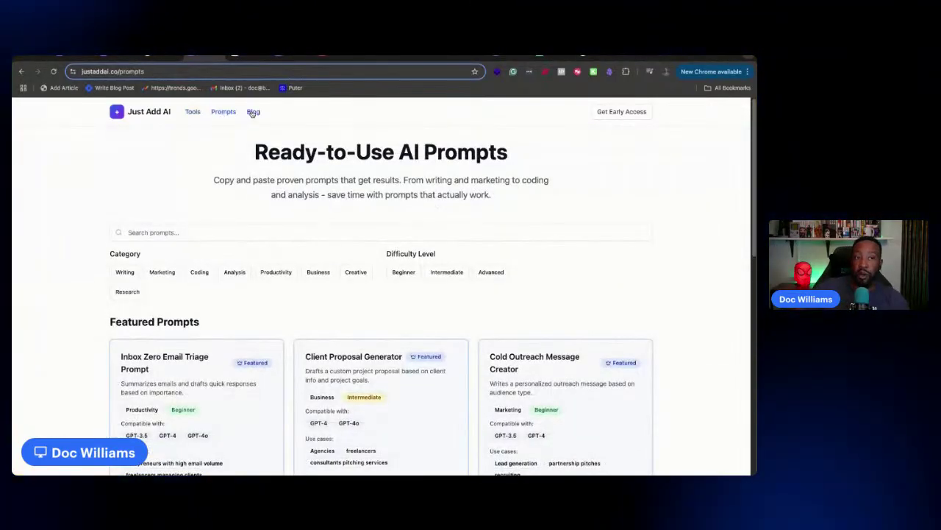
pyautogui.click(252, 112)
pyautogui.click(218, 227)
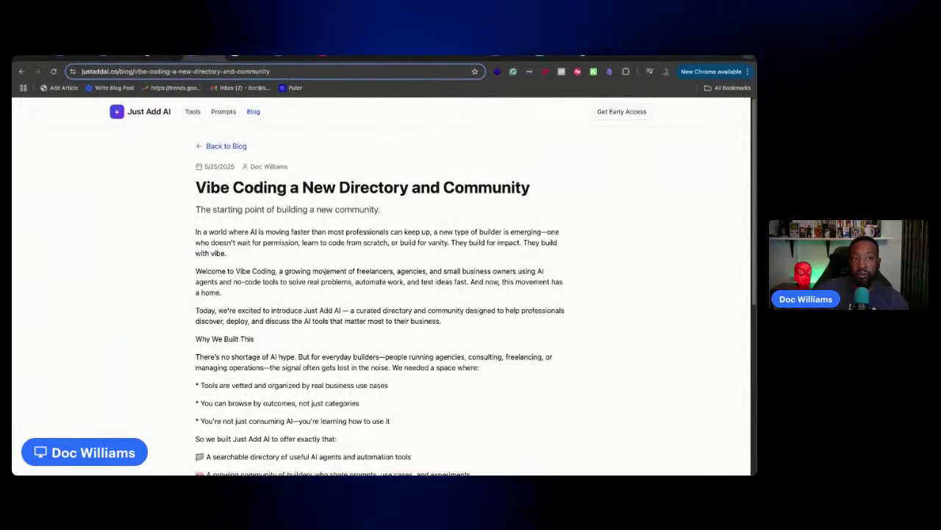
pyautogui.scroll(-10, 325, 270)
pyautogui.scroll(10, 325, 270)
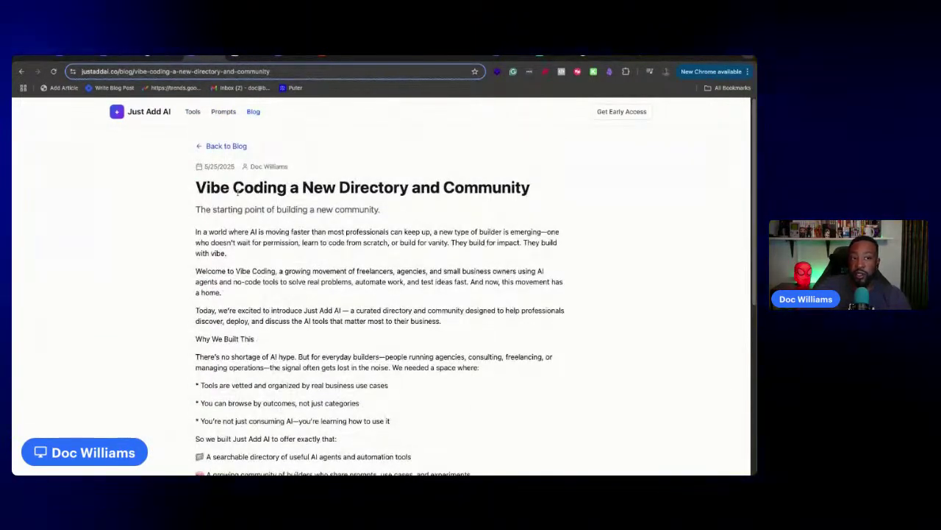
pyautogui.click(143, 117)
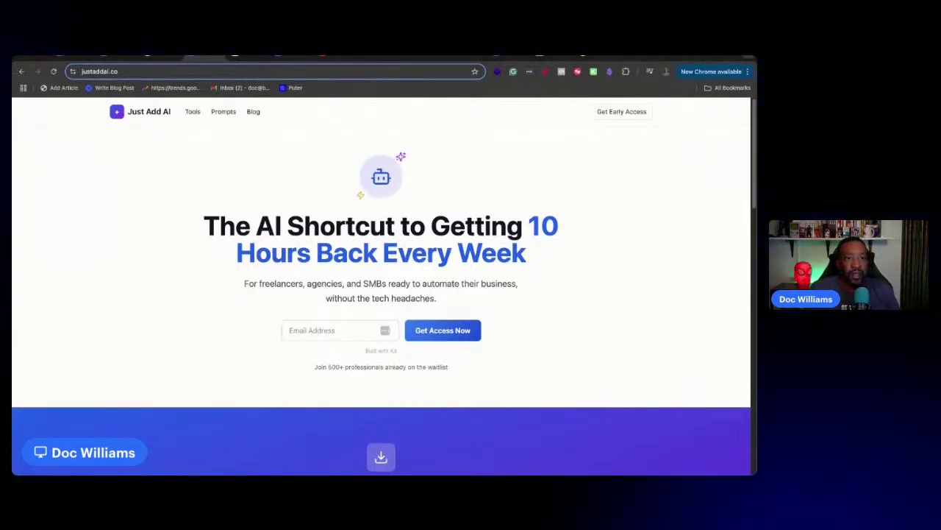
# Cycle through the Lovable pricing, Just Add AI admin and home page tabs
pyautogui.click(74, 59)
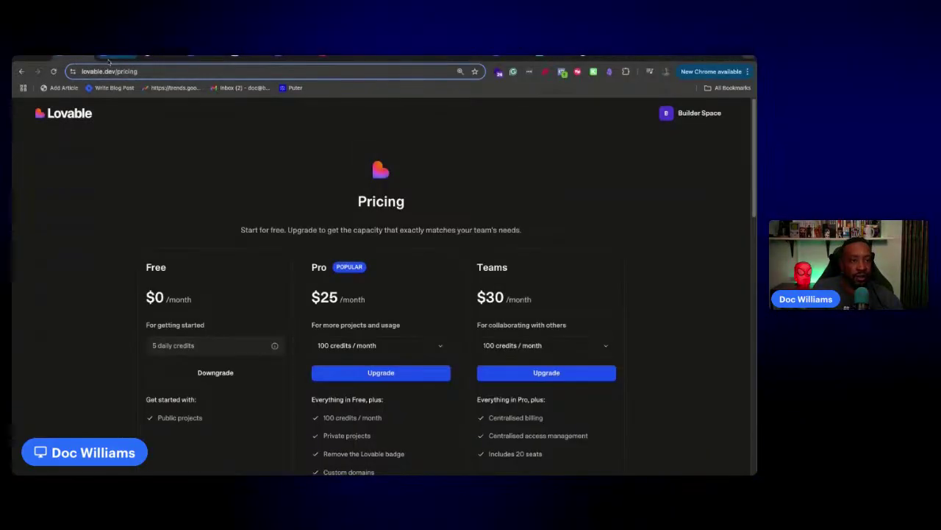
pyautogui.click(117, 59)
pyautogui.click(204, 57)
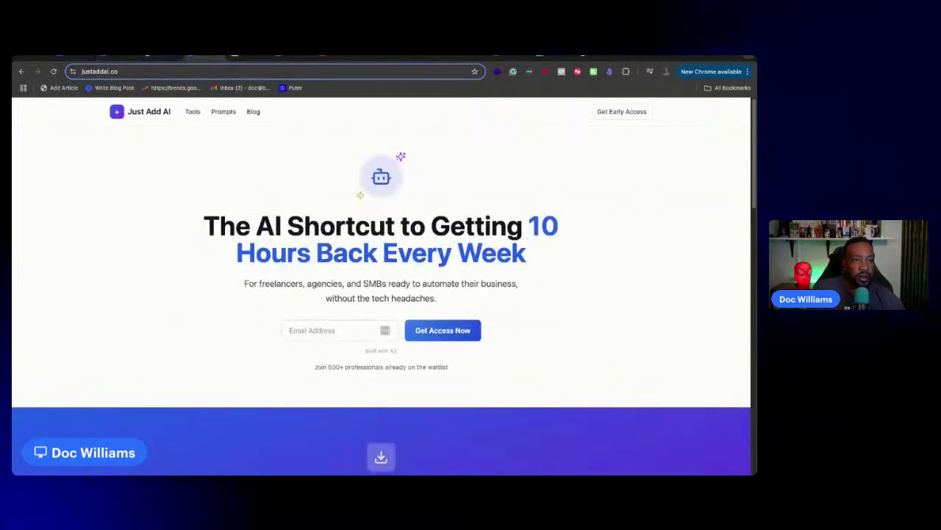
# Check the just-add-ai-landing project's options and credit usage, then switch to ChatGPT
pyautogui.click(511, 57)
pyautogui.click(102, 110)
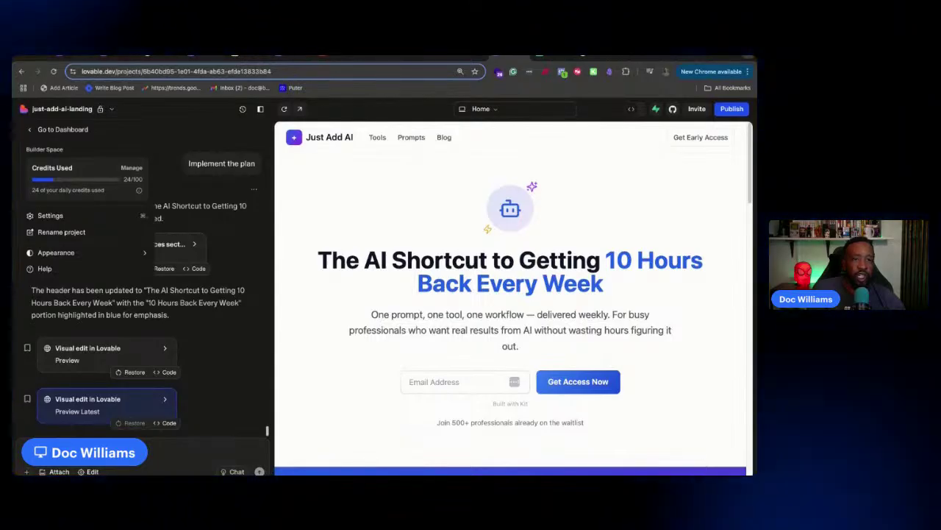
pyautogui.press('Escape')
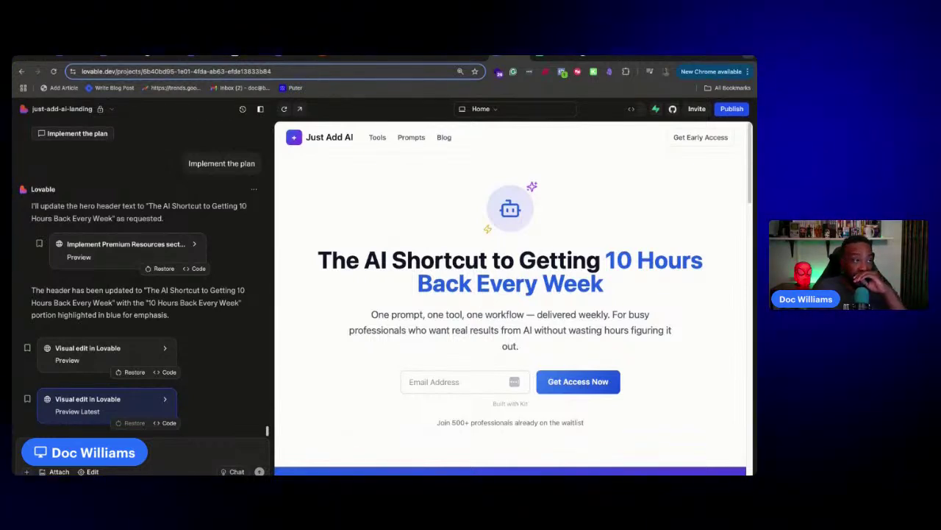
pyautogui.click(155, 57)
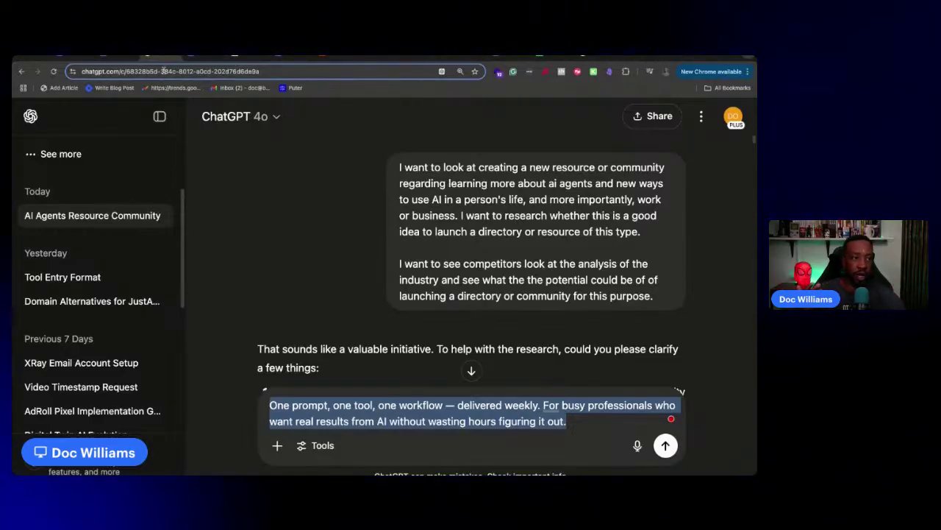
# Glance at ChatGPT's extra abilities menu, including deep research, and dismiss it without choosing
pyautogui.scroll(-5, 323, 216)
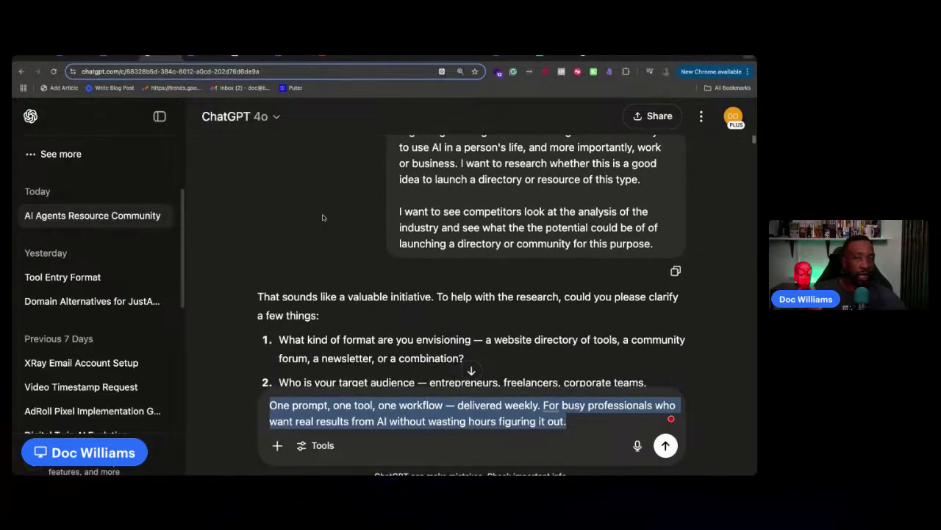
pyautogui.scroll(-3, 324, 216)
pyautogui.scroll(10, 323, 217)
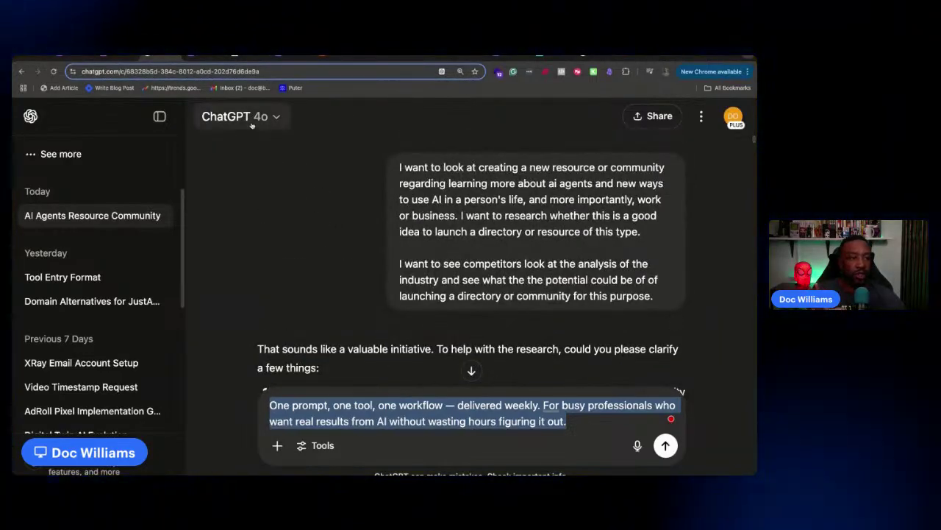
pyautogui.click(322, 445)
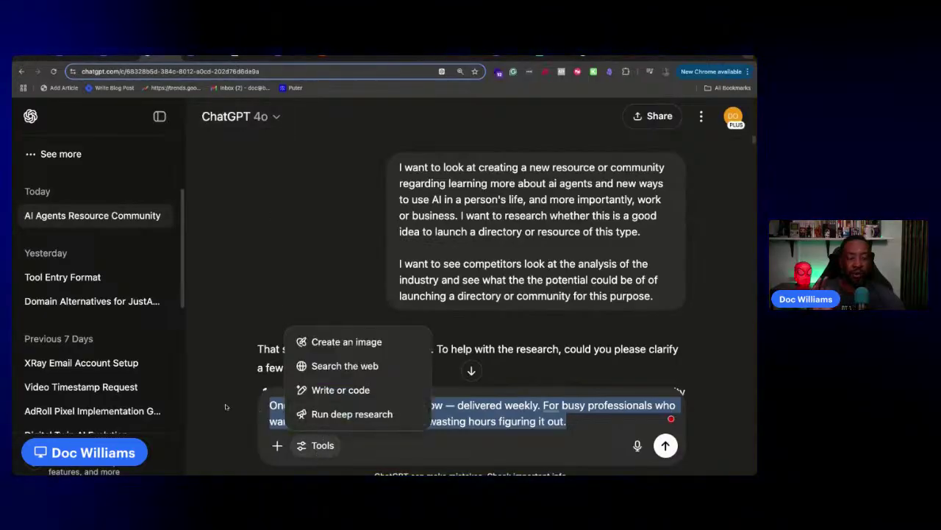
pyautogui.click(228, 406)
# Scroll through the AI agent directories market report, then go back to the Just Add AI admin tab
pyautogui.scroll(-20, 423, 288)
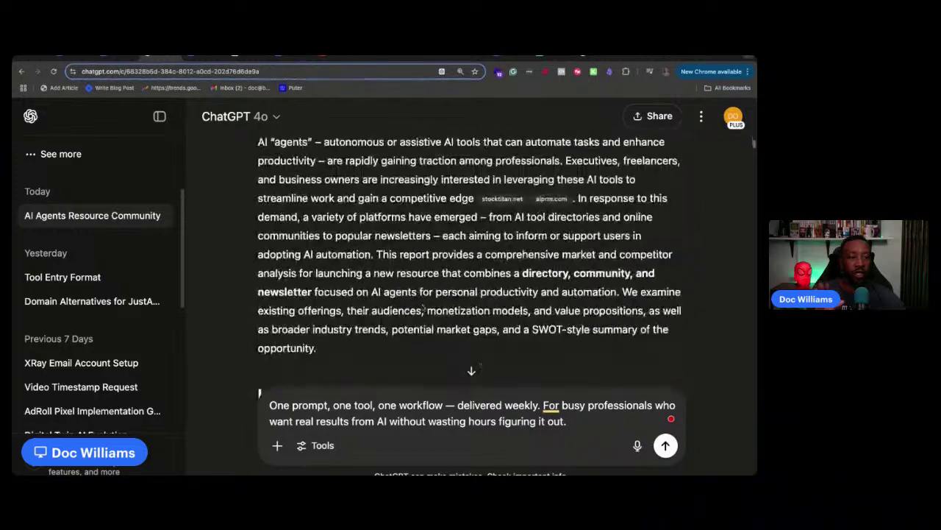
pyautogui.scroll(5, 423, 288)
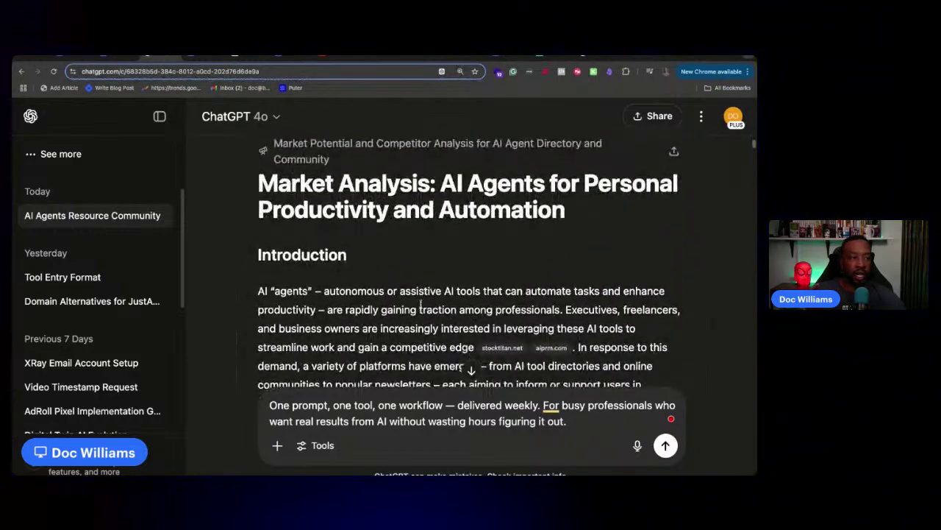
pyautogui.scroll(-15, 420, 304)
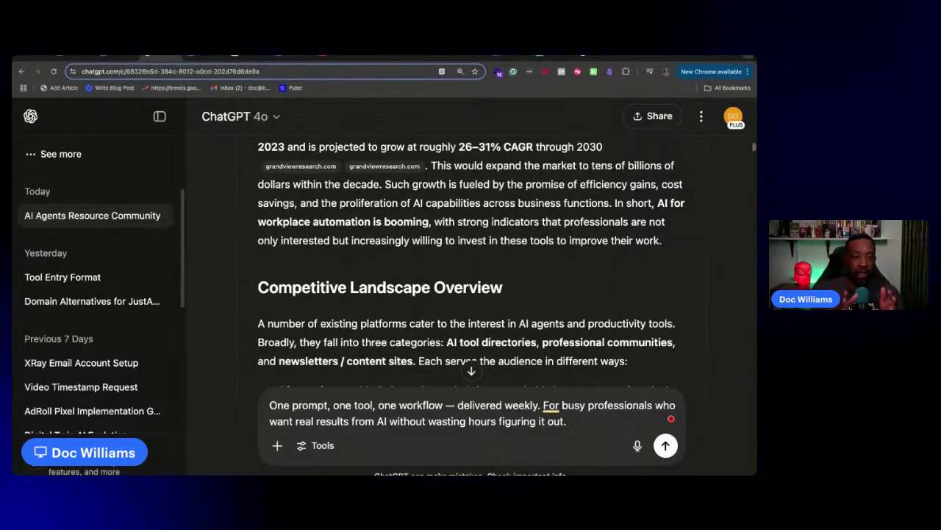
pyautogui.scroll(-5, 406, 274)
pyautogui.scroll(5, 406, 274)
pyautogui.scroll(-5, 408, 274)
pyautogui.scroll(-8, 408, 273)
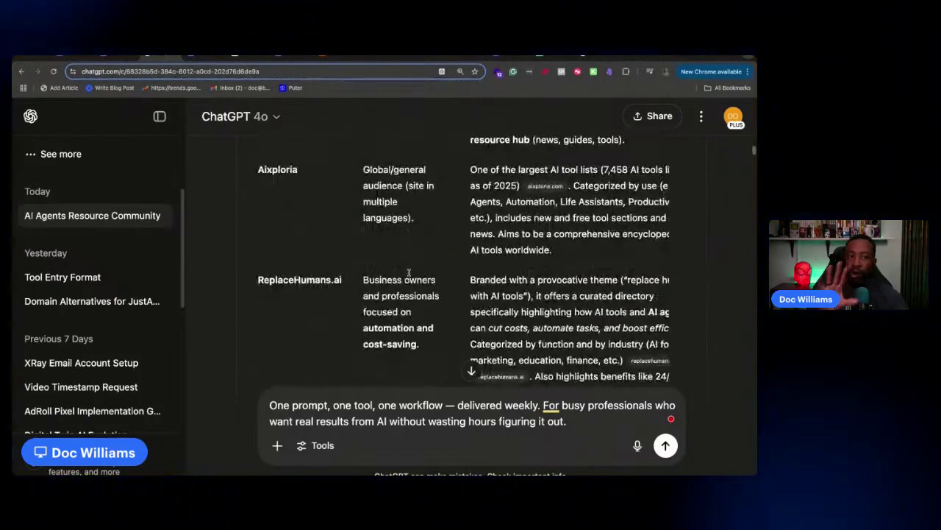
pyautogui.scroll(-10, 408, 273)
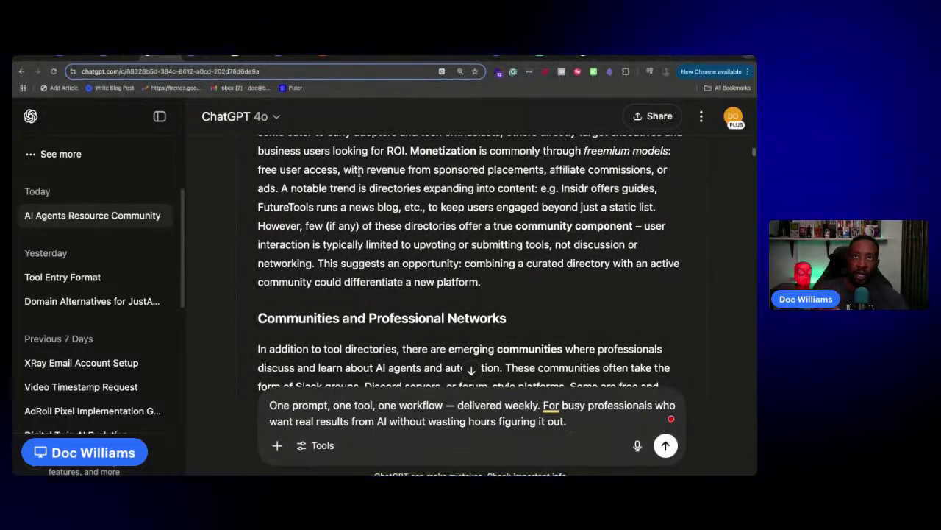
pyautogui.click(119, 58)
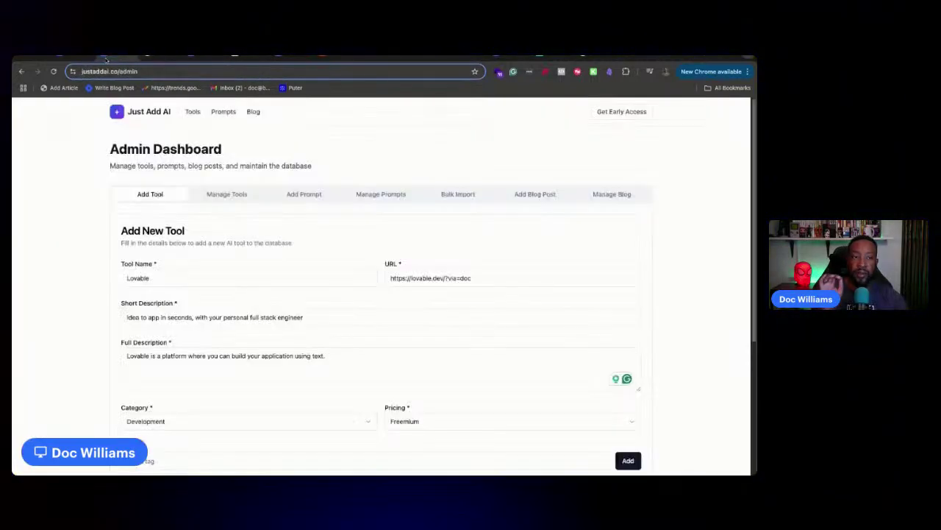
# Peek at the Prompts page, then browse the justaddai.co homepage back up to its hero
pyautogui.click(223, 114)
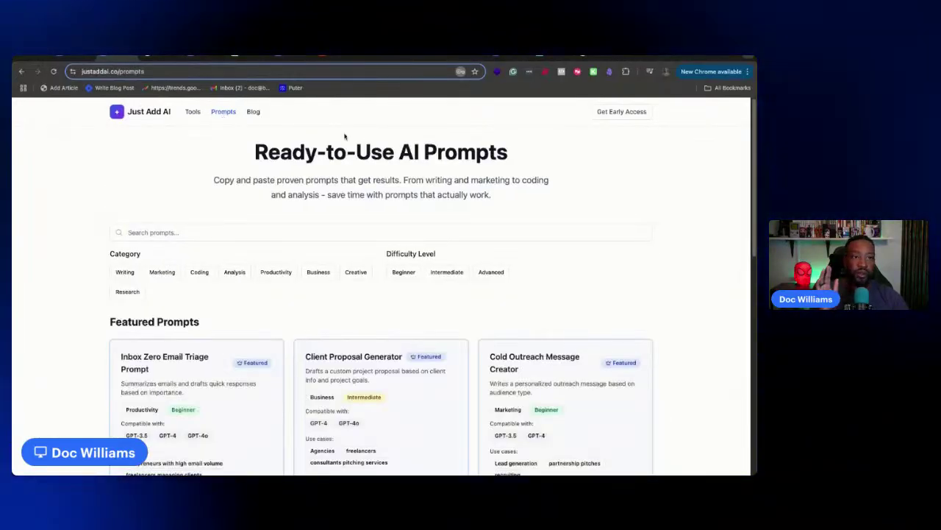
pyautogui.click(158, 114)
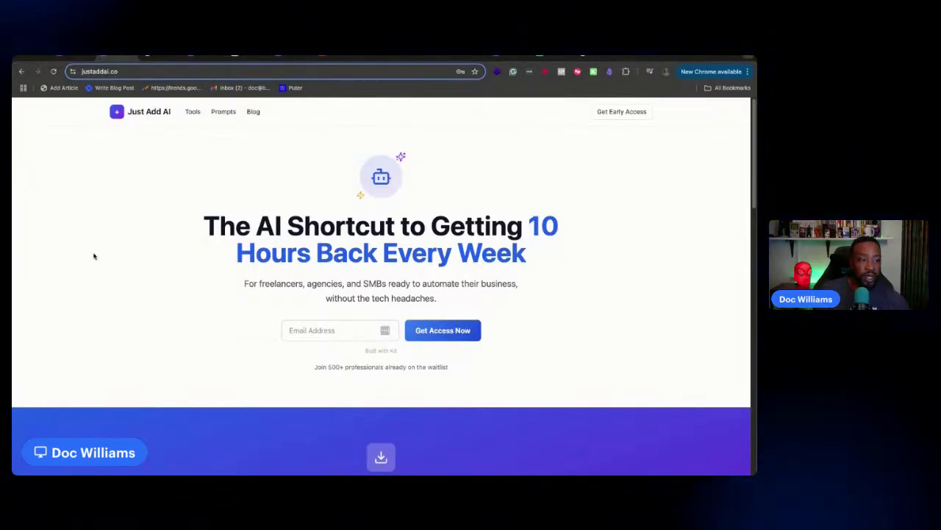
pyautogui.scroll(-8, 592, 395)
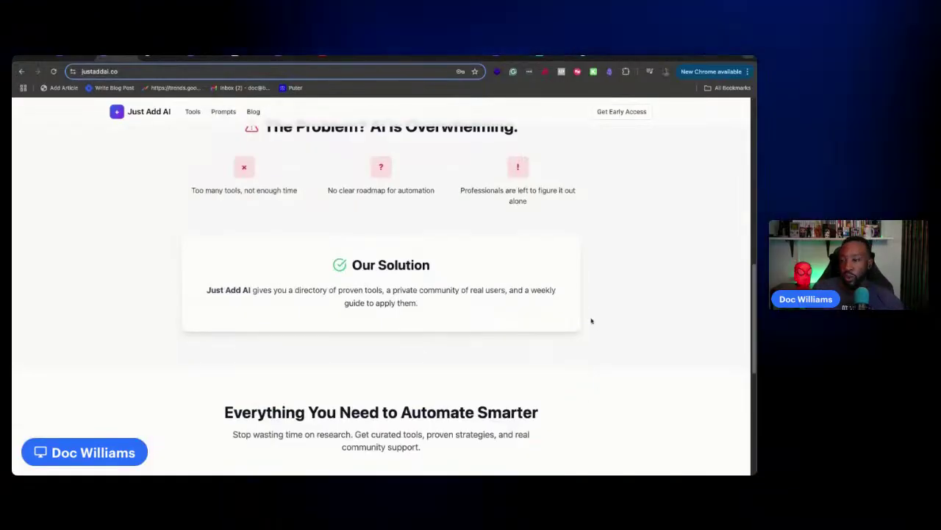
pyautogui.scroll(8, 580, 312)
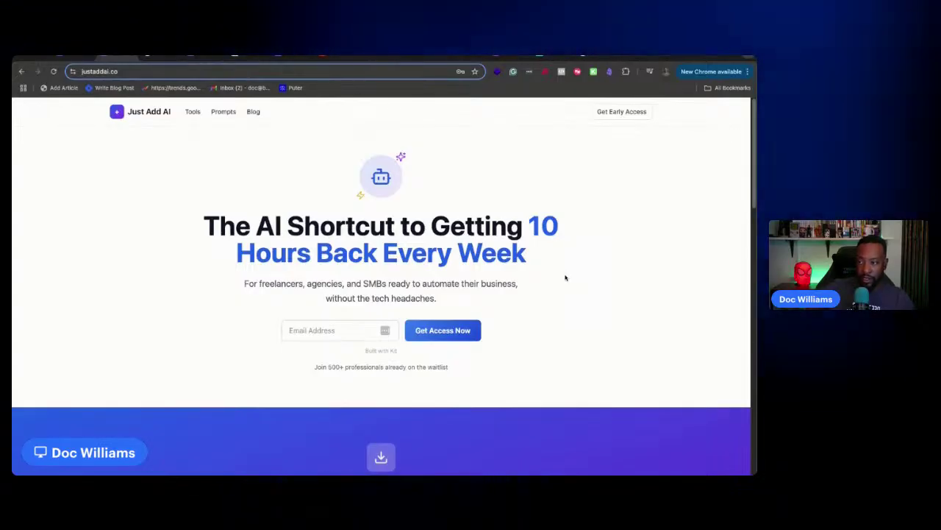
pyautogui.click(116, 58)
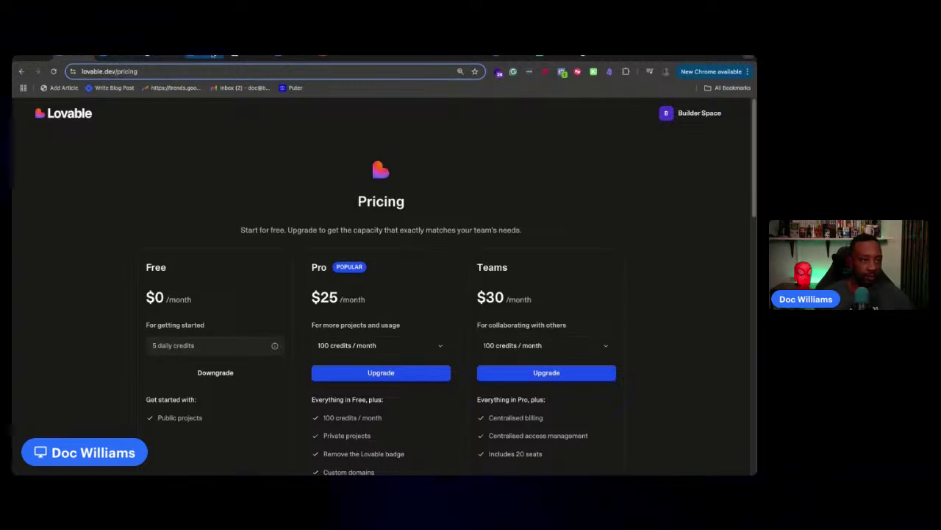
pyautogui.click(193, 58)
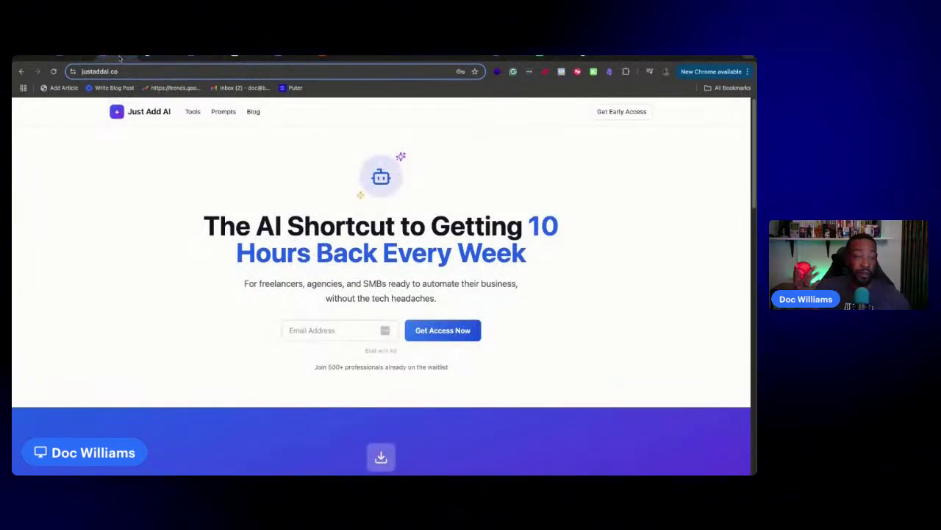
pyautogui.click(148, 58)
pyautogui.click(291, 57)
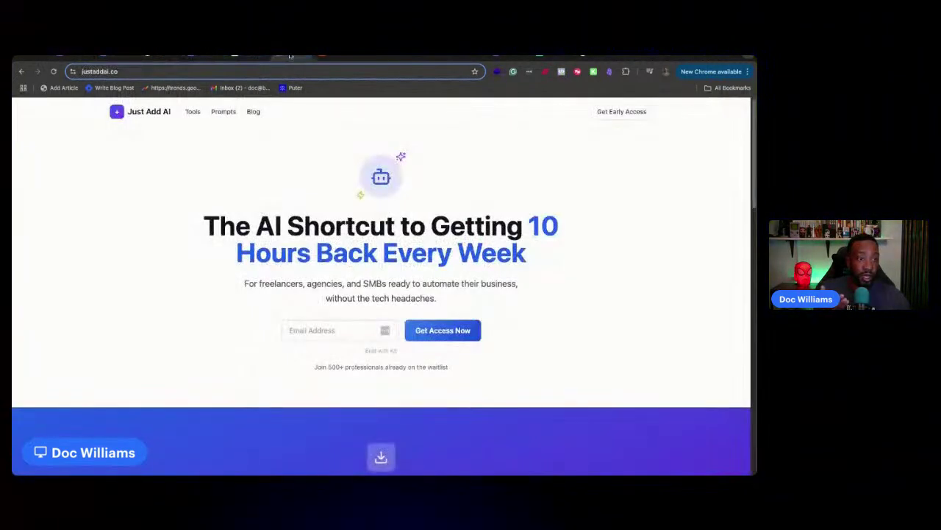
pyautogui.click(508, 56)
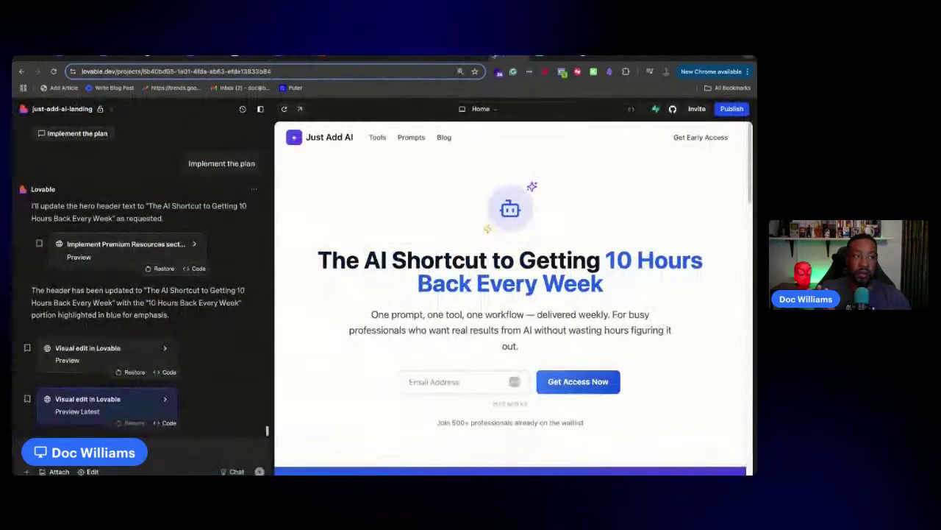
pyautogui.click(291, 56)
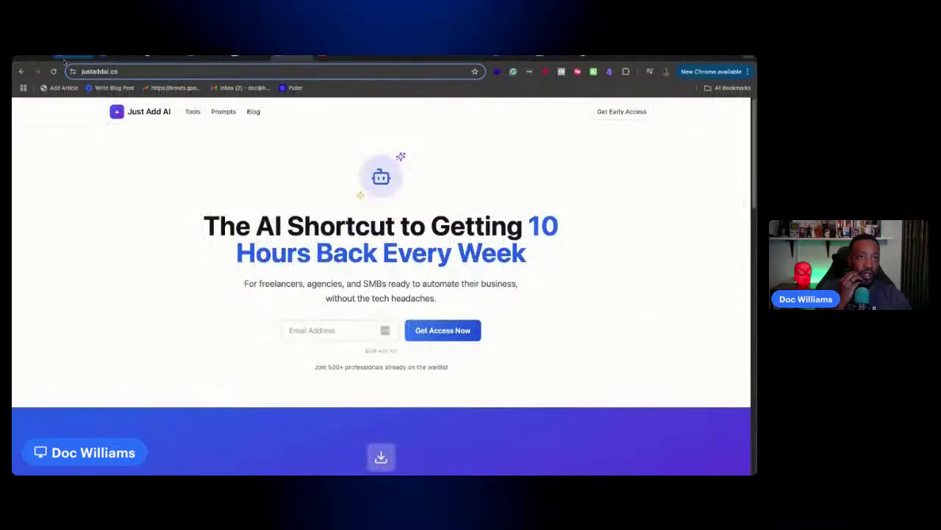
pyautogui.click(111, 56)
pyautogui.click(74, 57)
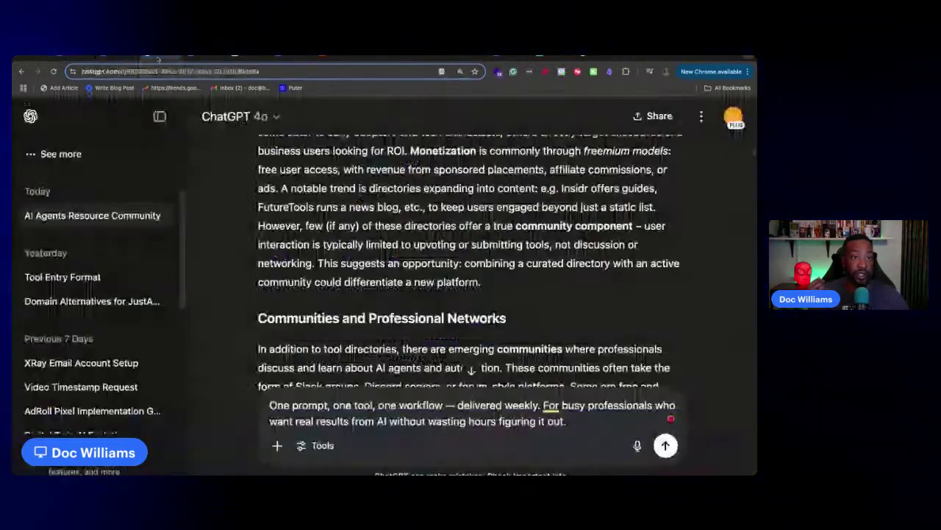
pyautogui.click(158, 57)
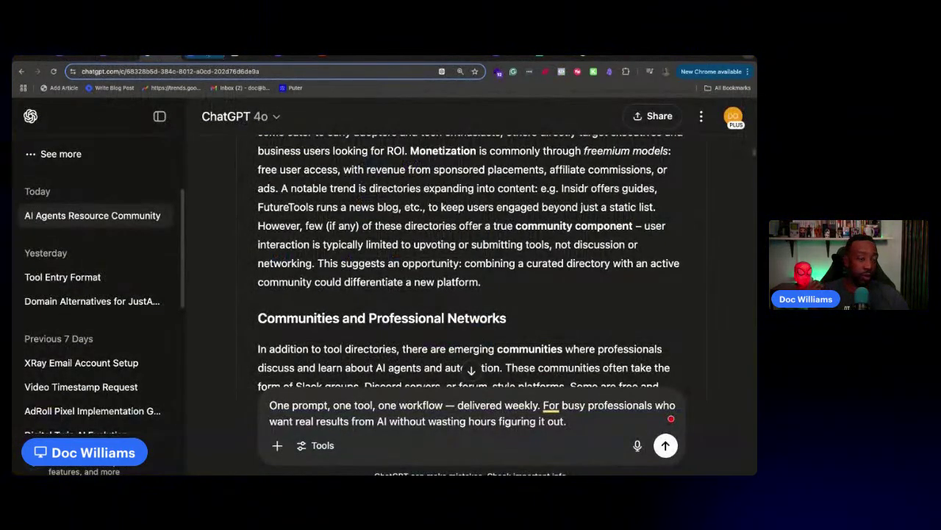
pyautogui.click(204, 57)
pyautogui.click(156, 71)
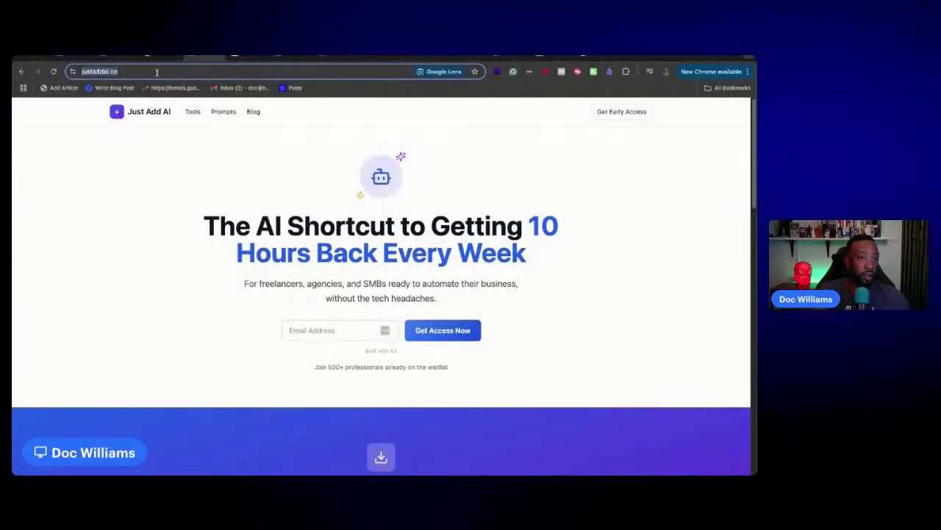
# Go to justaddai.co/admin and log in by pasting the admin password
pyautogui.write('//')
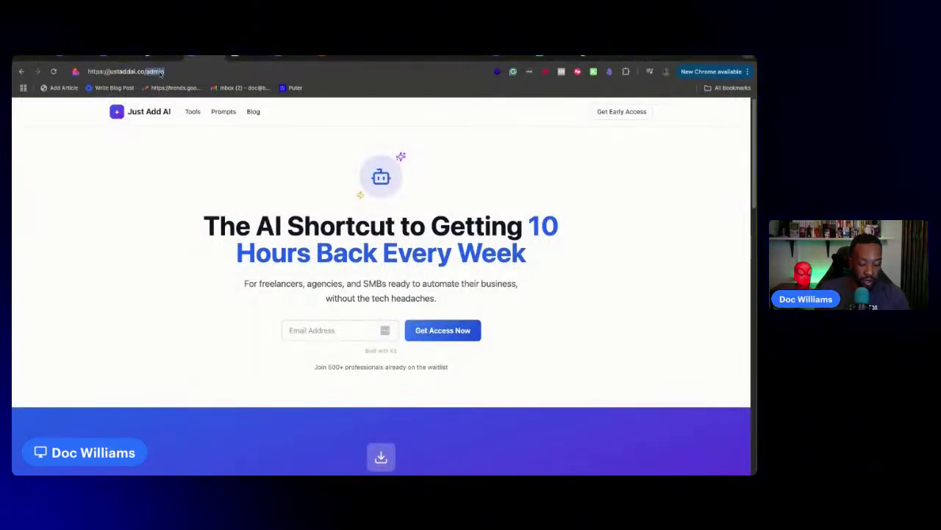
pyautogui.press('Return')
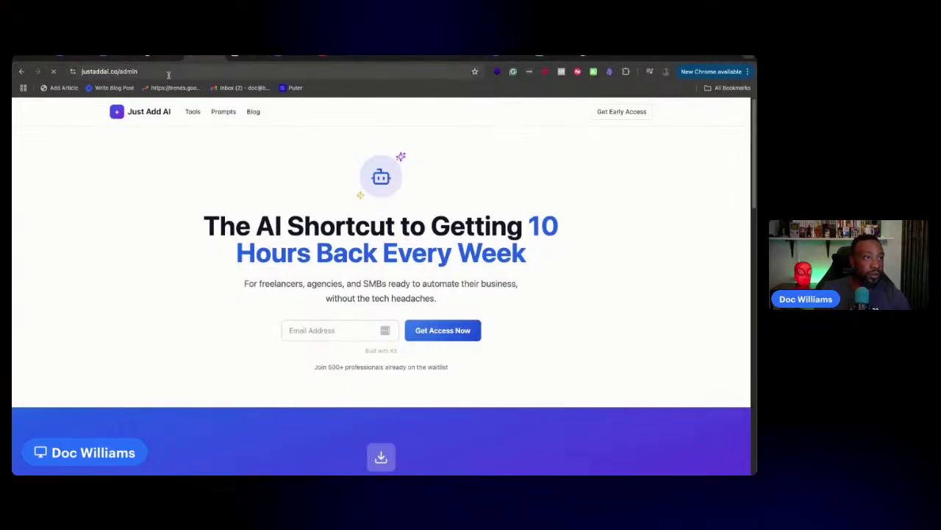
pyautogui.click(309, 294)
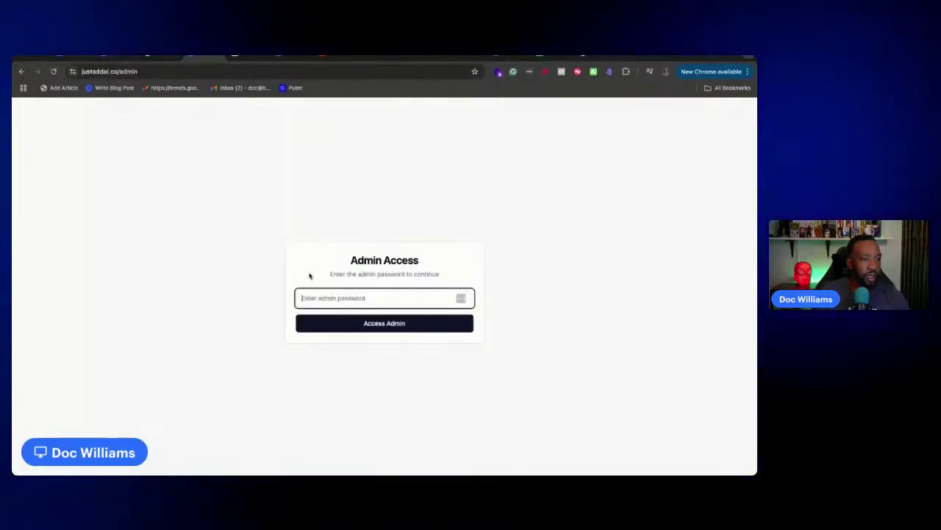
pyautogui.press('super+Tab')
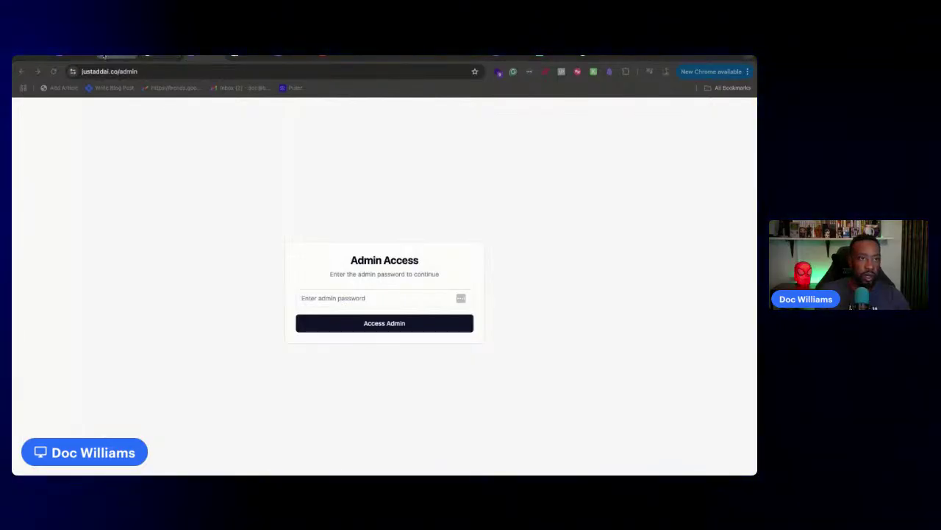
pyautogui.click(102, 58)
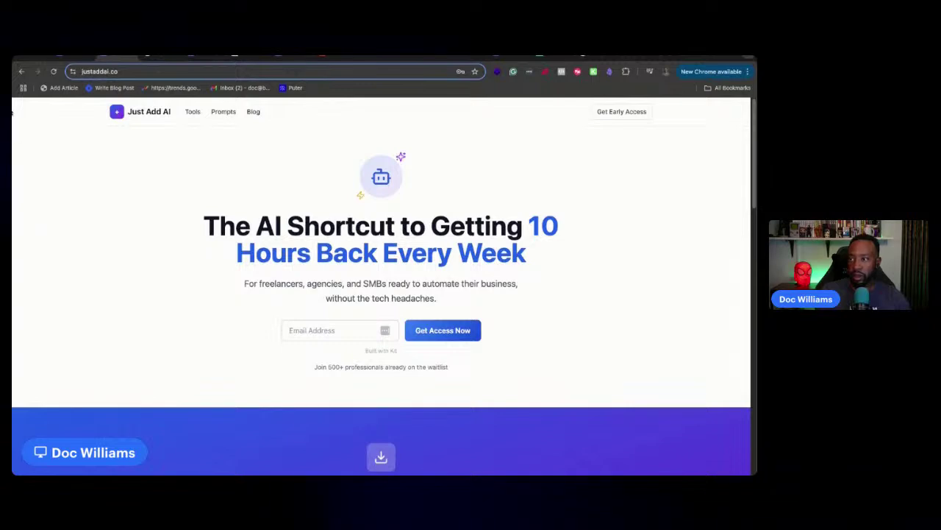
pyautogui.press('super+Tab')
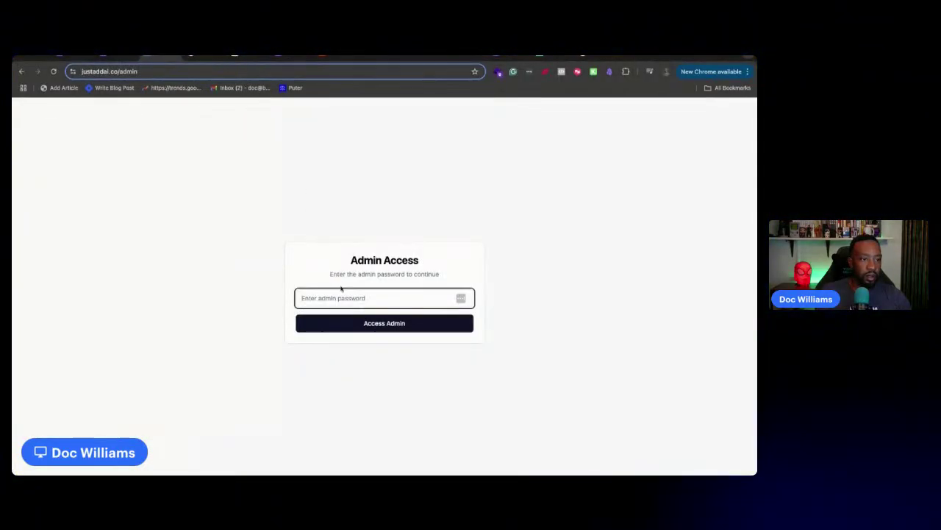
pyautogui.hotkey('ctrl', 'v')
pyautogui.press('Return')
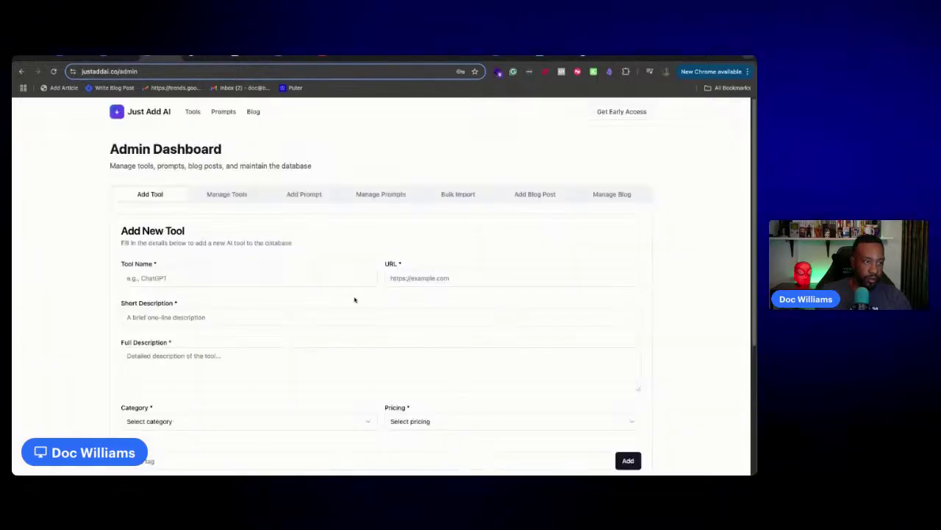
# Check the Manage Tools list, then return to the Add Tool form's Tool Name field
pyautogui.click(218, 203)
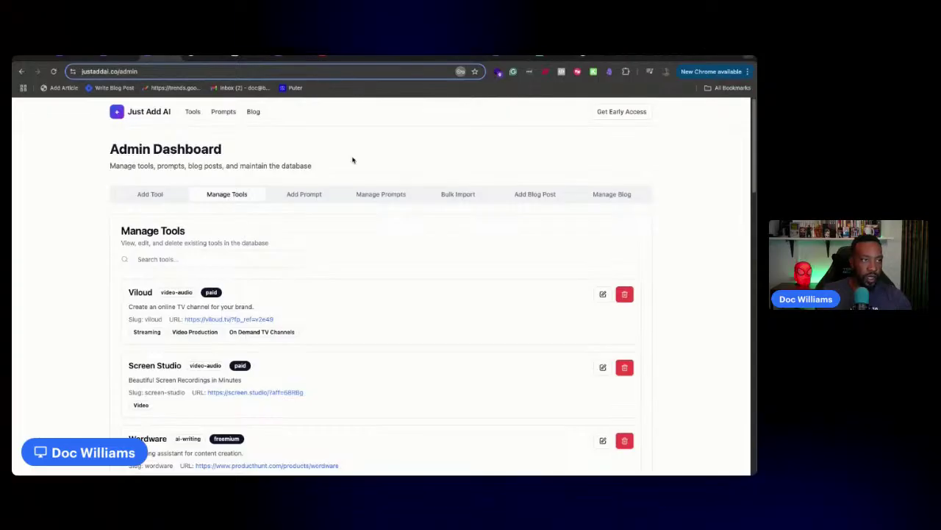
pyautogui.click(149, 194)
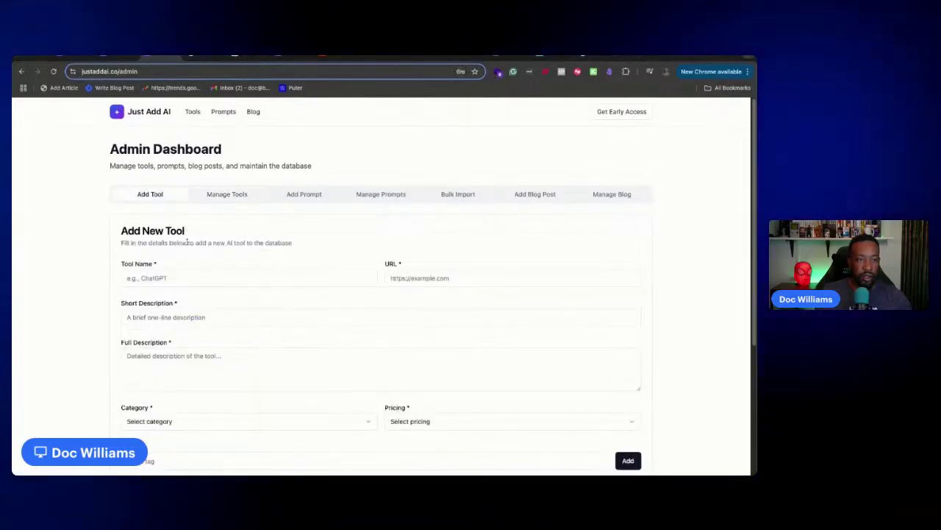
pyautogui.scroll(-1, 178, 219)
pyautogui.click(177, 205)
pyautogui.write('Lovable')
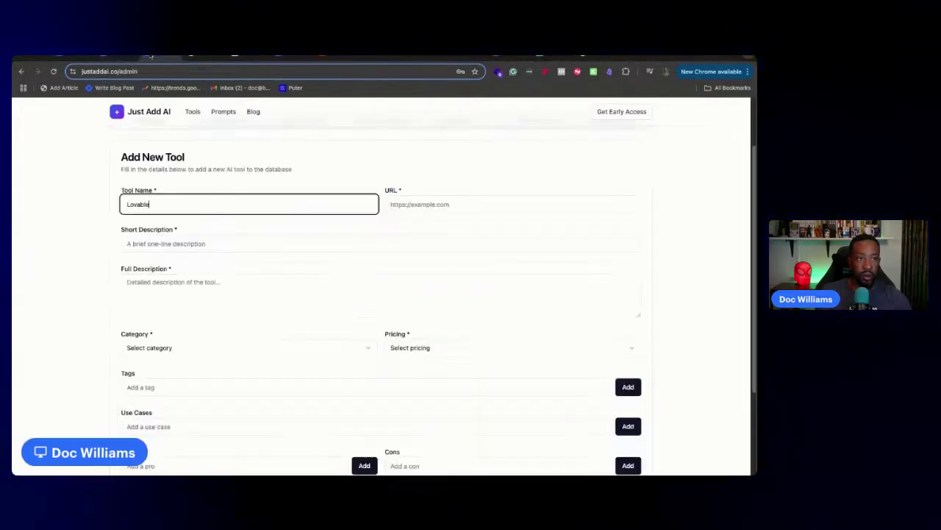
pyautogui.press('super+Tab')
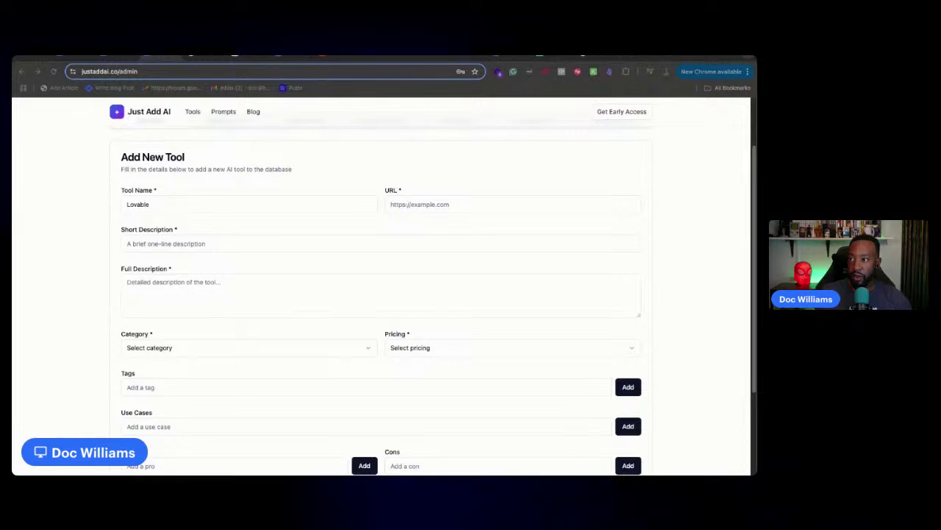
pyautogui.press('super+Tab')
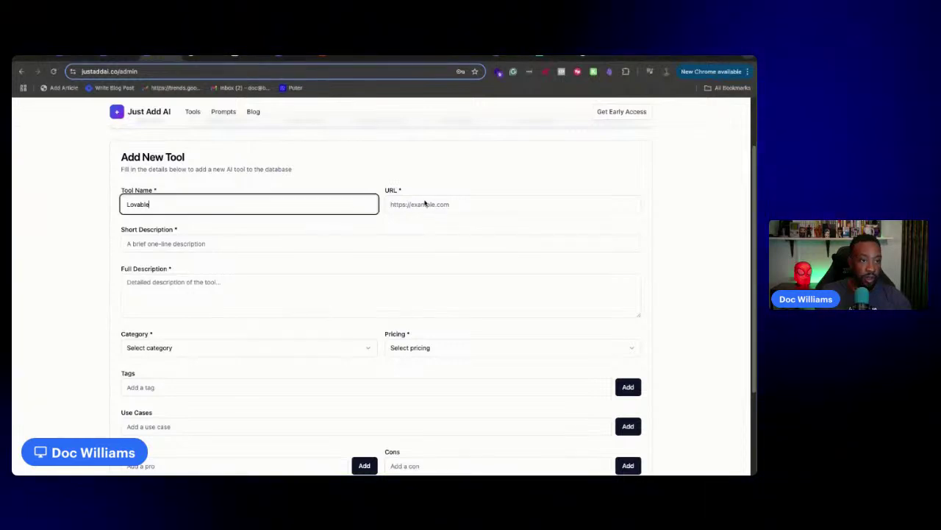
pyautogui.click(425, 200)
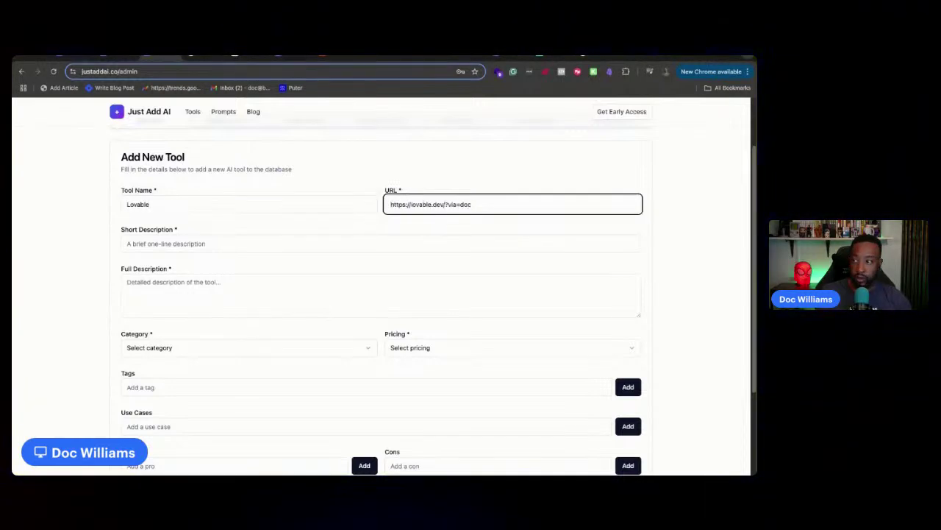
pyautogui.click(238, 71)
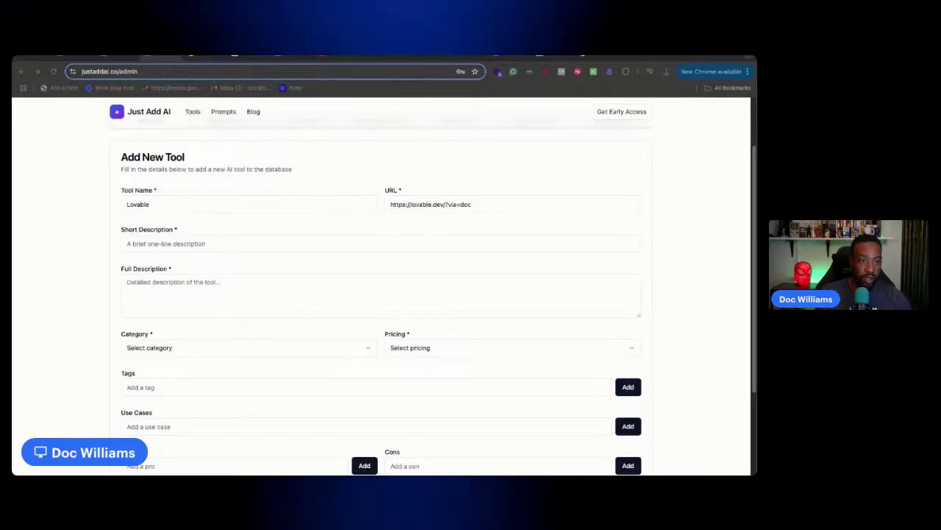
pyautogui.click(156, 242)
pyautogui.write('Idea to app in seconds, with your personal full stack engineer')
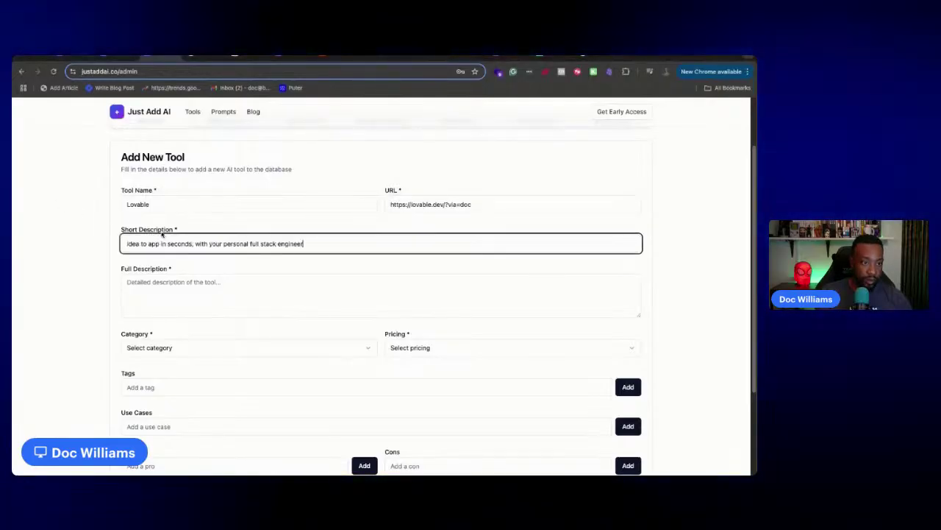
pyautogui.press('Tab')
pyautogui.click(211, 350)
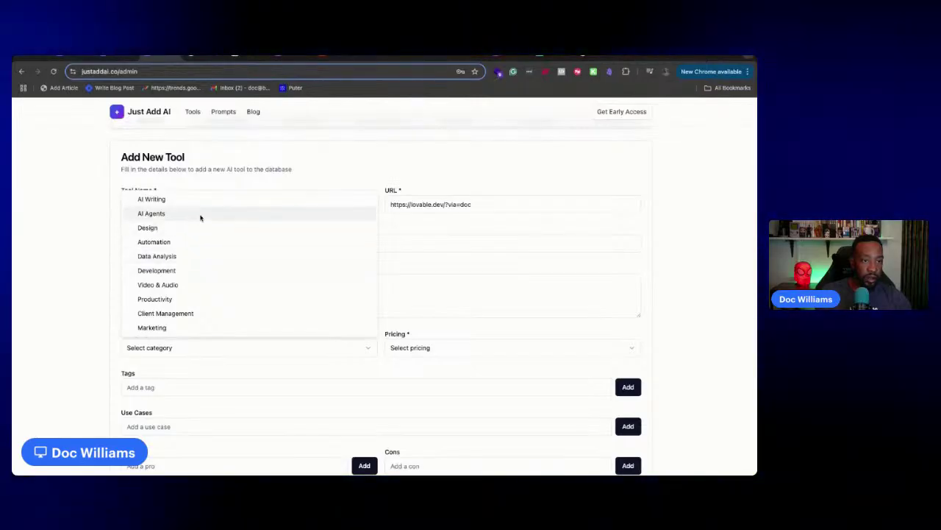
pyautogui.click(193, 278)
pyautogui.click(425, 349)
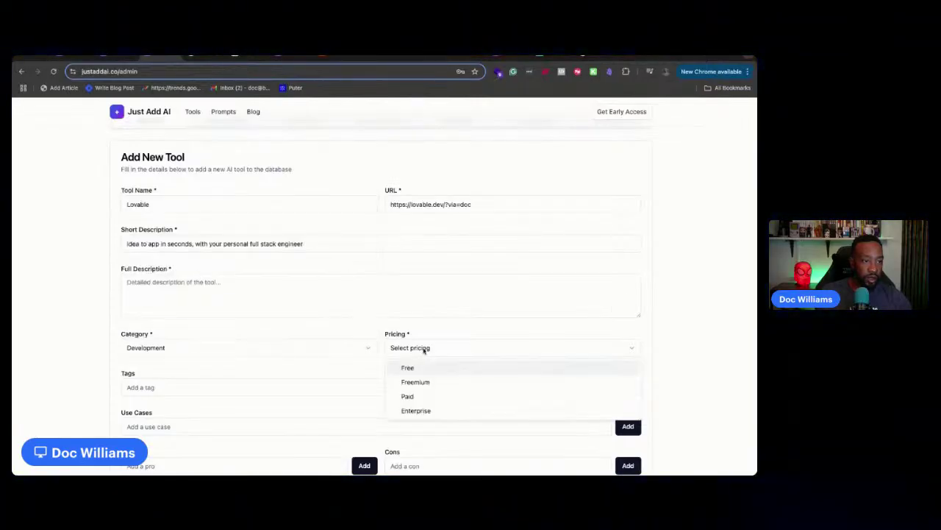
pyautogui.click(439, 384)
pyautogui.scroll(-2, 369, 381)
pyautogui.click(259, 241)
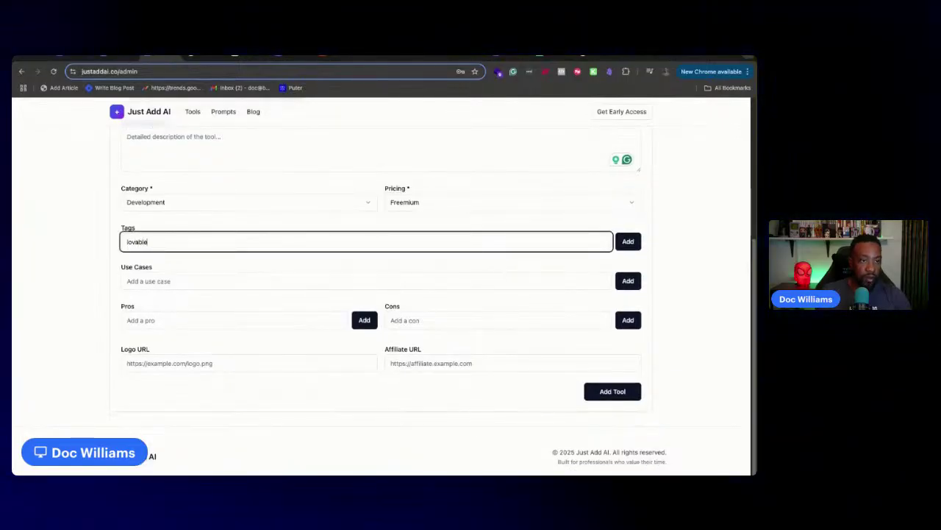
pyautogui.click(629, 244)
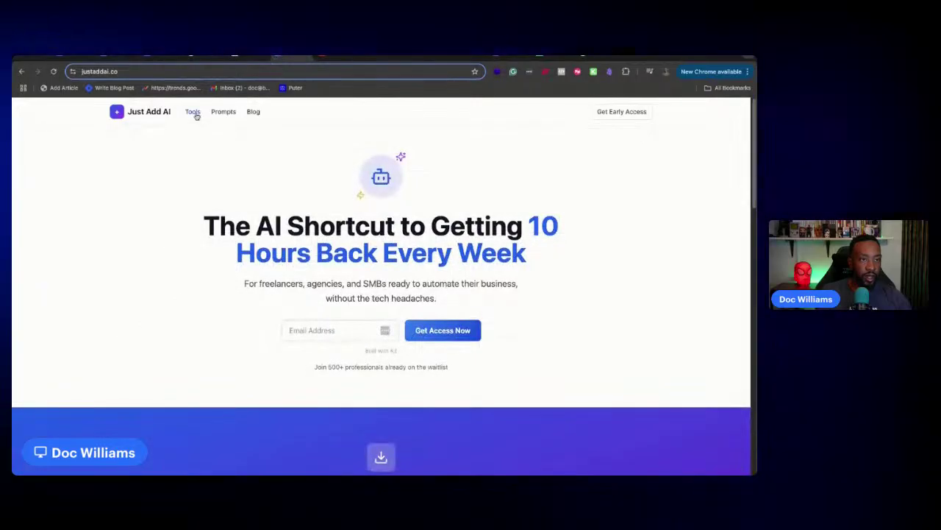
pyautogui.click(194, 113)
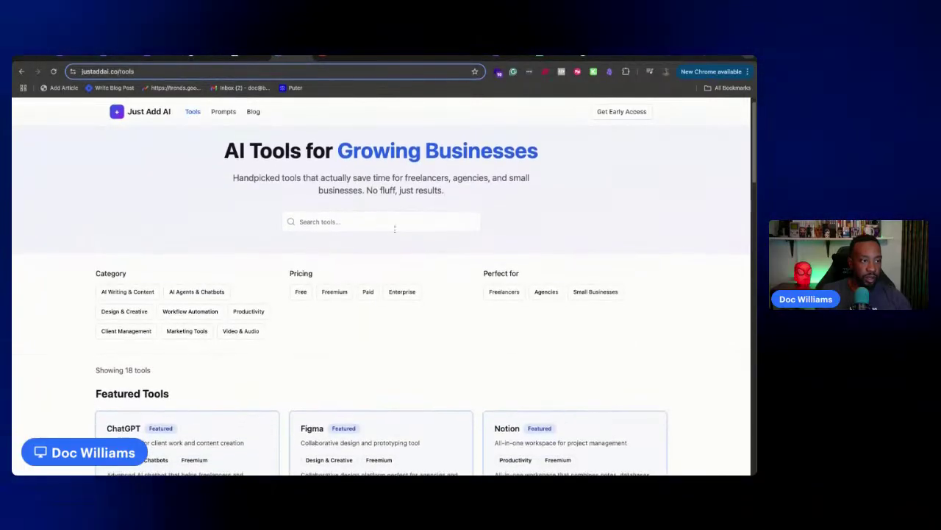
pyautogui.click(397, 226)
pyautogui.write('lovab')
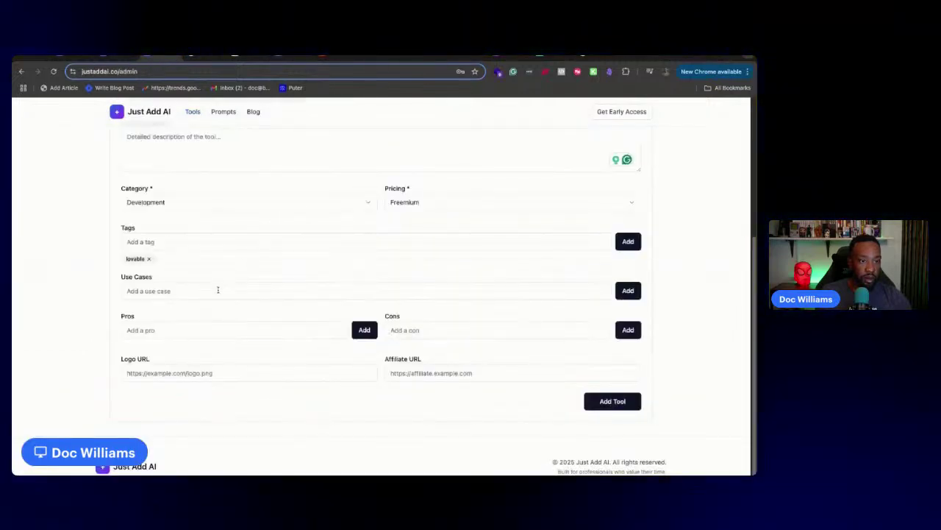
# Enter MVPs under Use Cases, Great UI/UX and Community under Pros, and Scalability under Cons
pyautogui.click(217, 291)
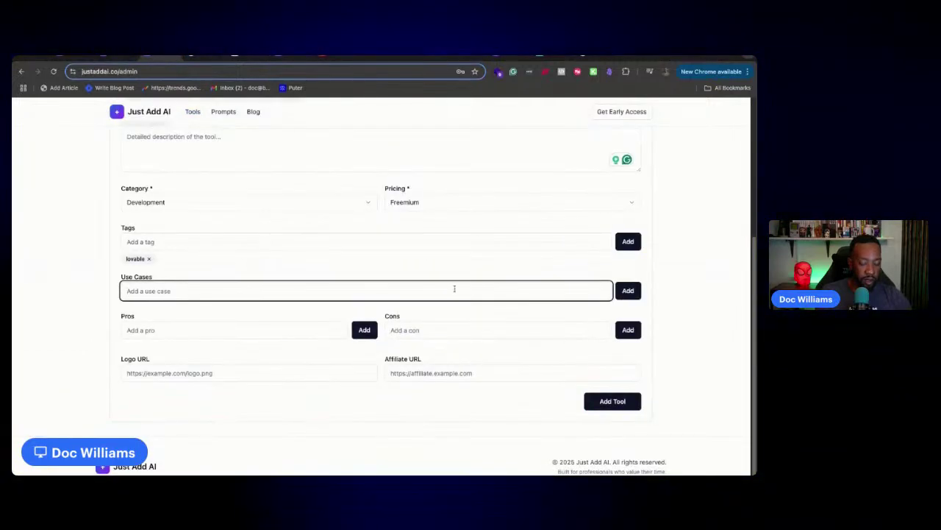
pyautogui.write('MVPs')
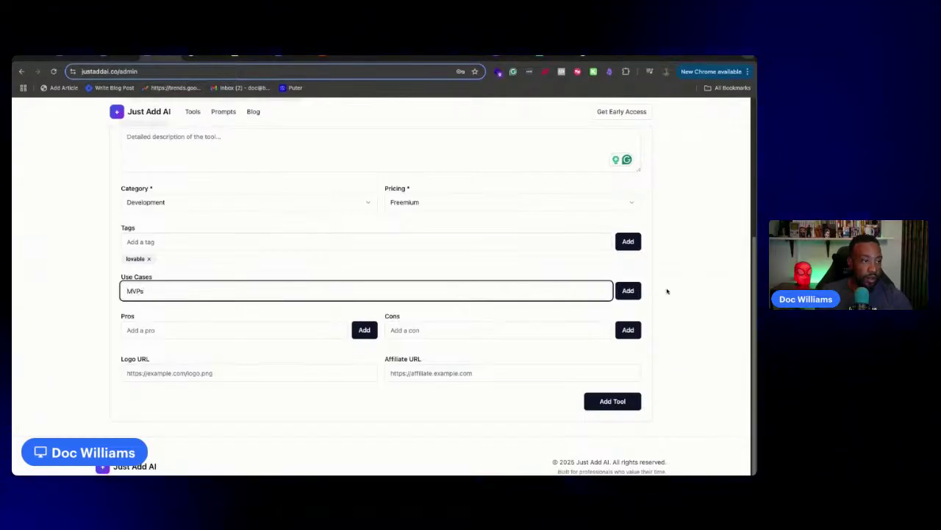
pyautogui.click(628, 290)
pyautogui.click(272, 339)
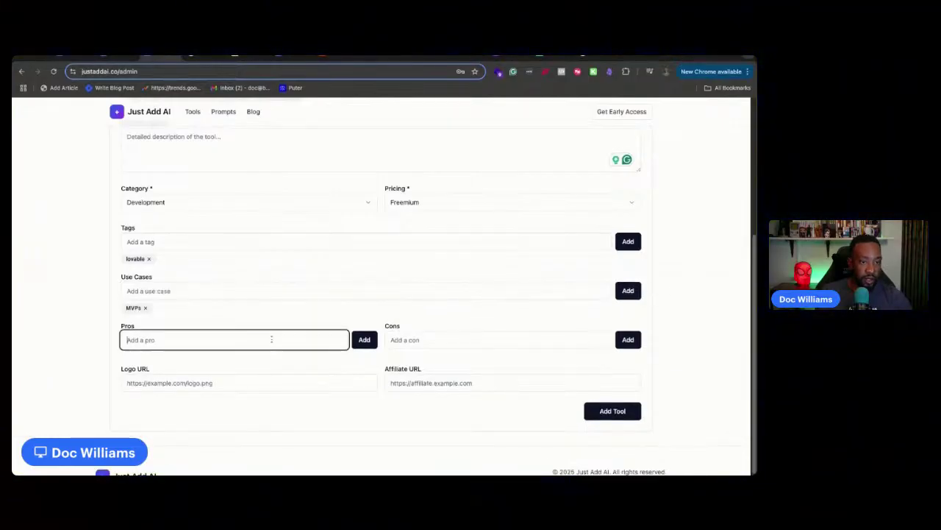
pyautogui.write('Grea')
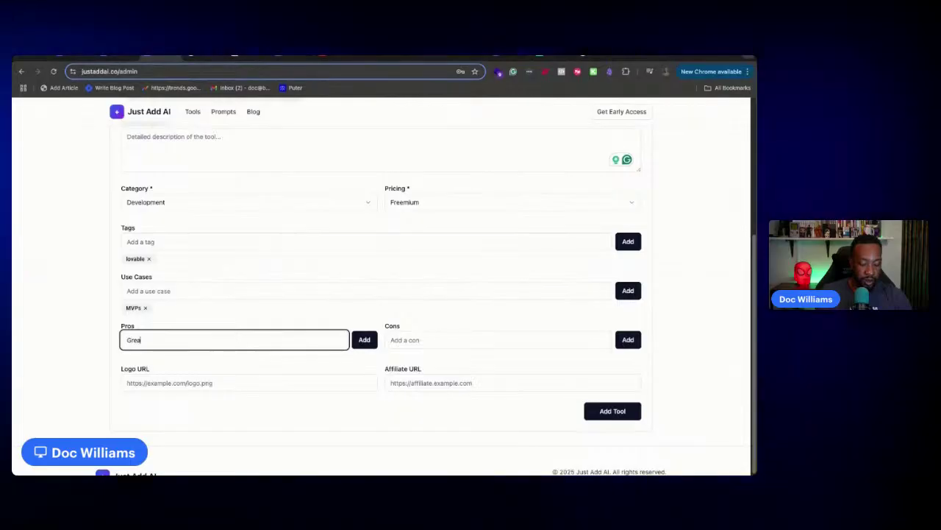
pyautogui.write('t UI')
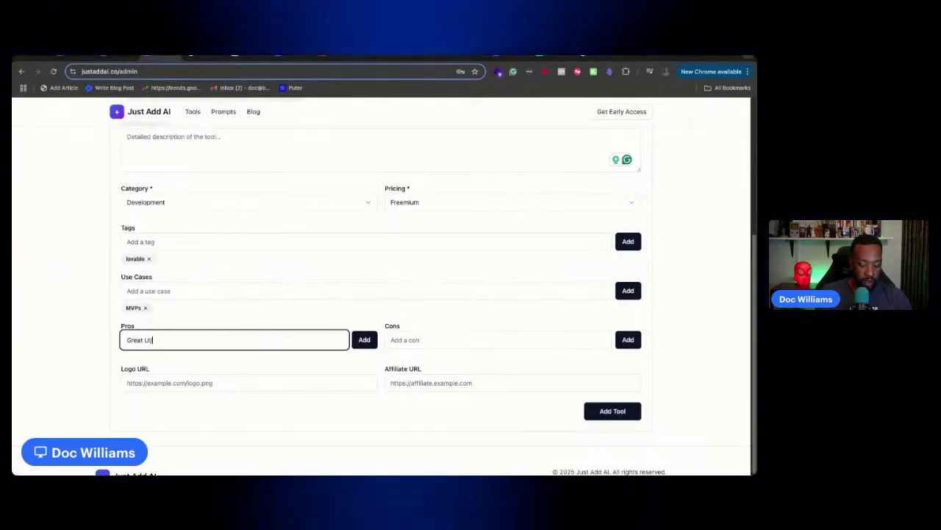
pyautogui.write('/UX')
pyautogui.click(363, 339)
pyautogui.click(273, 339)
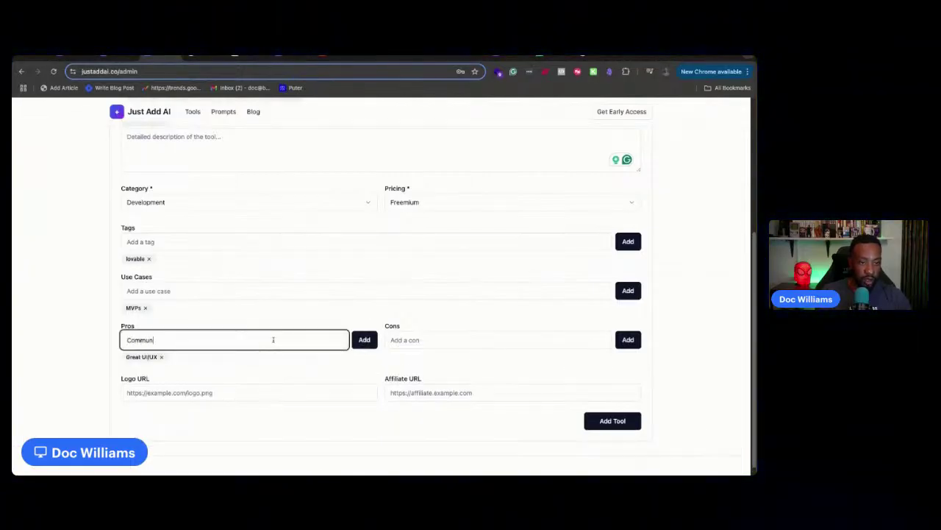
pyautogui.write('Community')
pyautogui.click(364, 338)
pyautogui.click(427, 342)
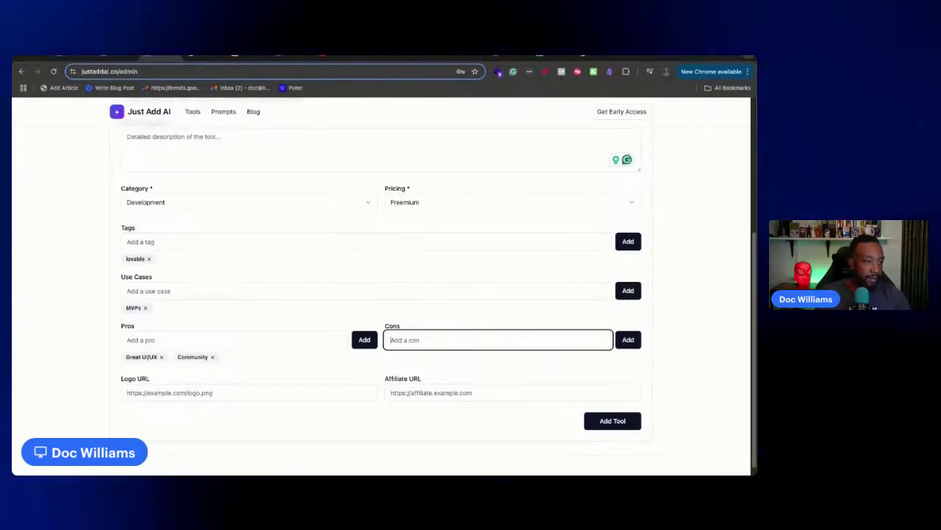
pyautogui.write('Scalability.')
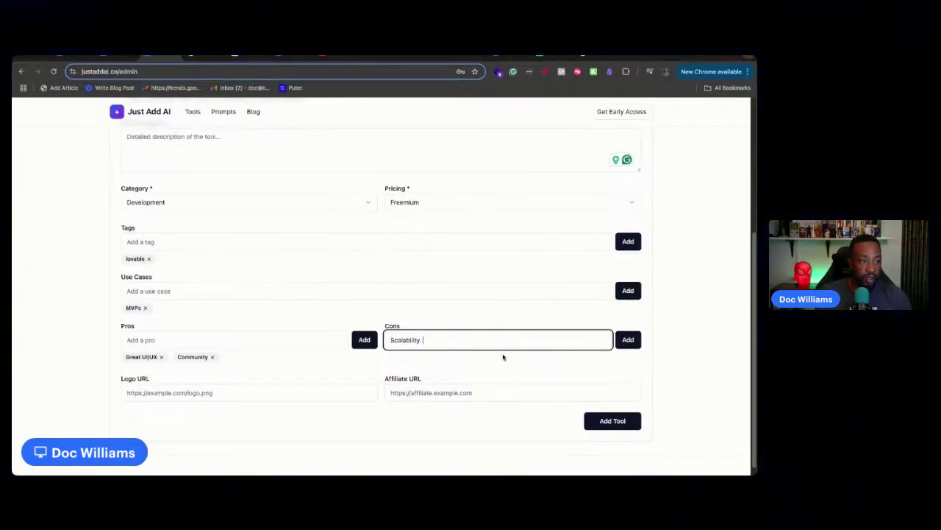
pyautogui.click(628, 341)
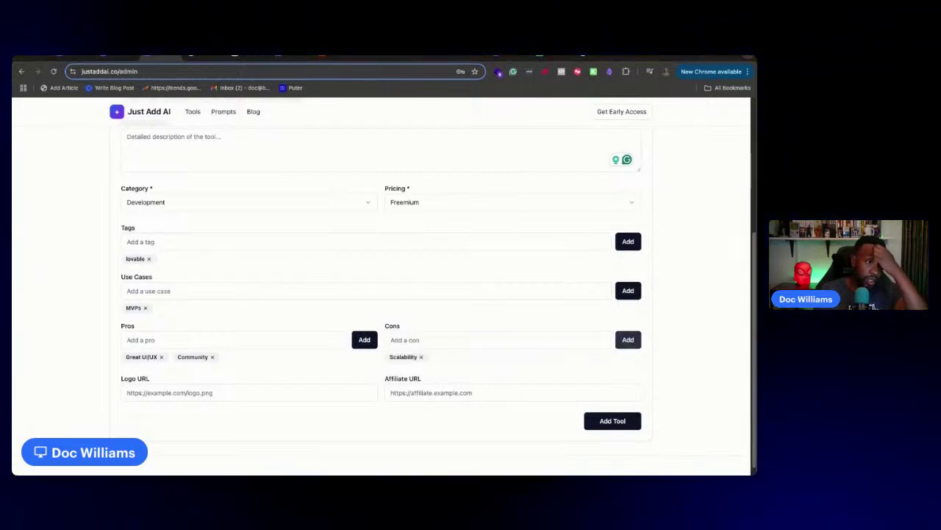
# Copy the tool's website URL into the Affiliate URL field
pyautogui.scroll(2, 325, 218)
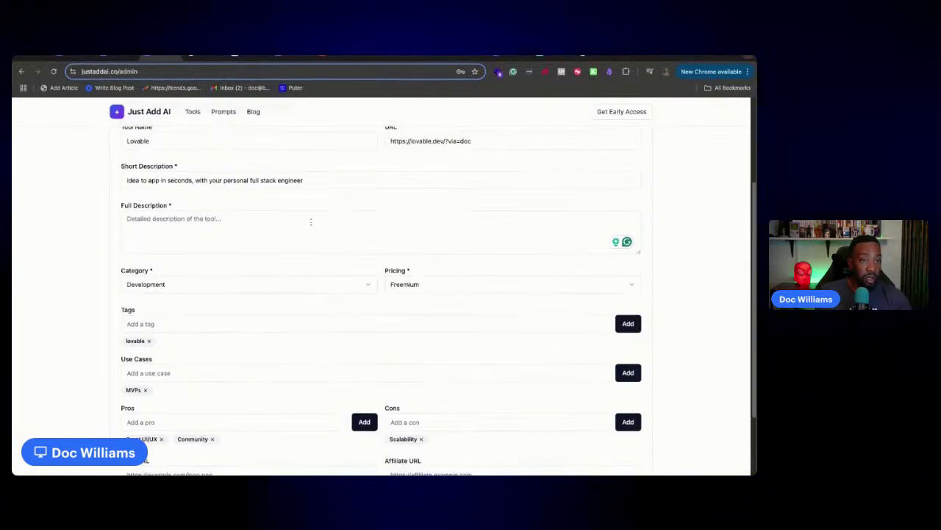
pyautogui.click(481, 143)
pyautogui.hotkey('ctrl', 'a')
pyautogui.hotkey('ctrl', 'c')
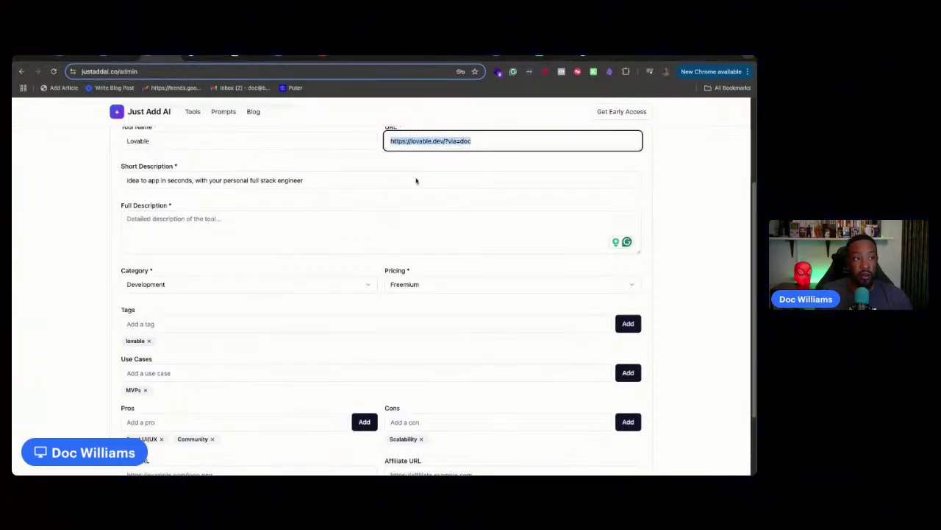
pyautogui.scroll(-3, 416, 158)
pyautogui.click(439, 367)
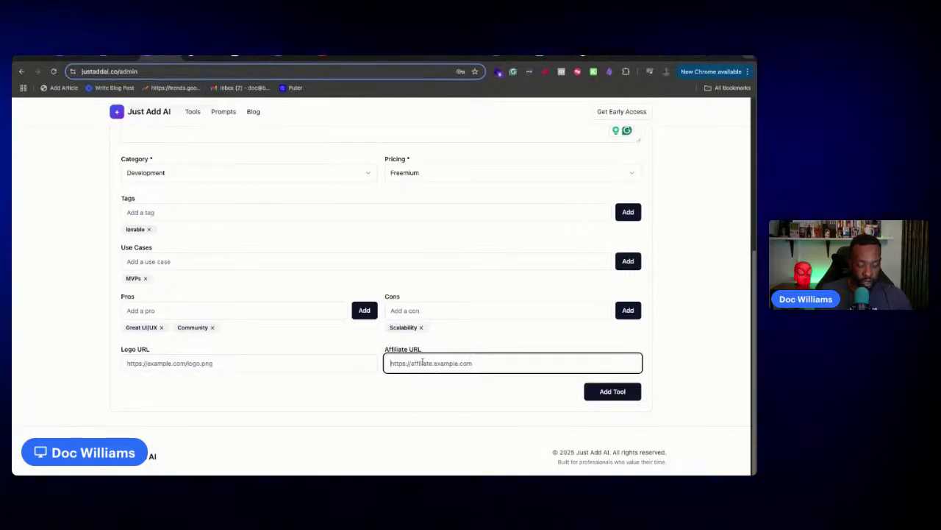
pyautogui.hotkey('ctrl', 'v')
pyautogui.click(355, 407)
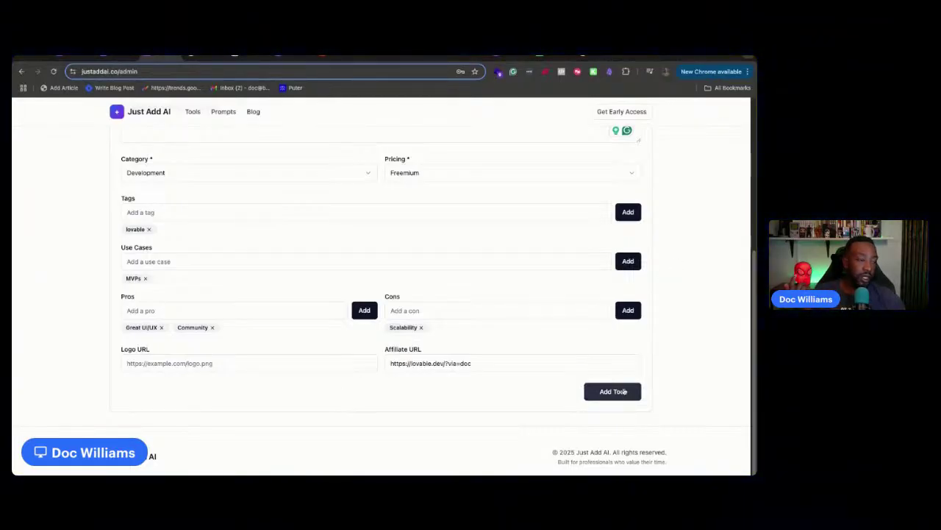
pyautogui.click(624, 391)
pyautogui.scroll(3, 441, 294)
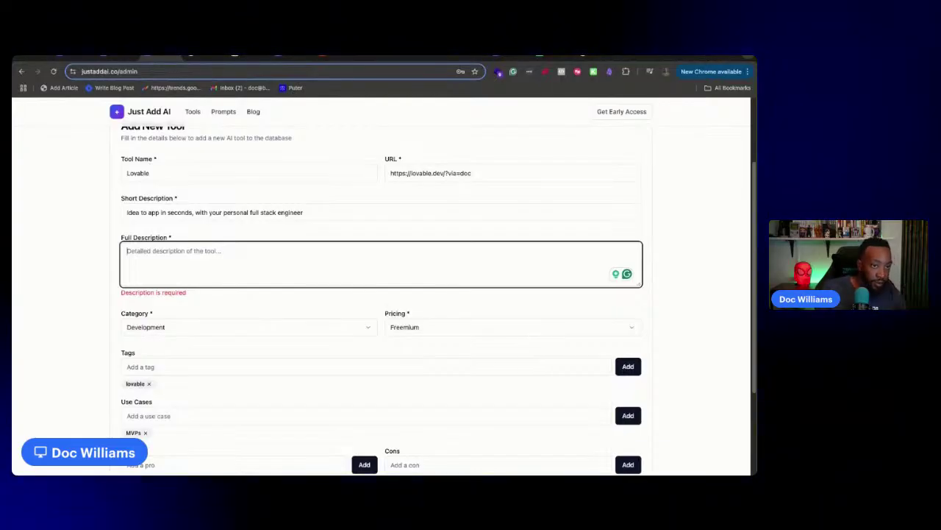
# Paste the full description, remove the duplicated 'entrepreneurs', and submit with Add Tool
pyautogui.write('This tool is made for entrepreneurs entrepreneurs or non-technical founders to build their idea quickly without code.')
pyautogui.scroll(-2, 477, 229)
pyautogui.scroll(3, 293, 292)
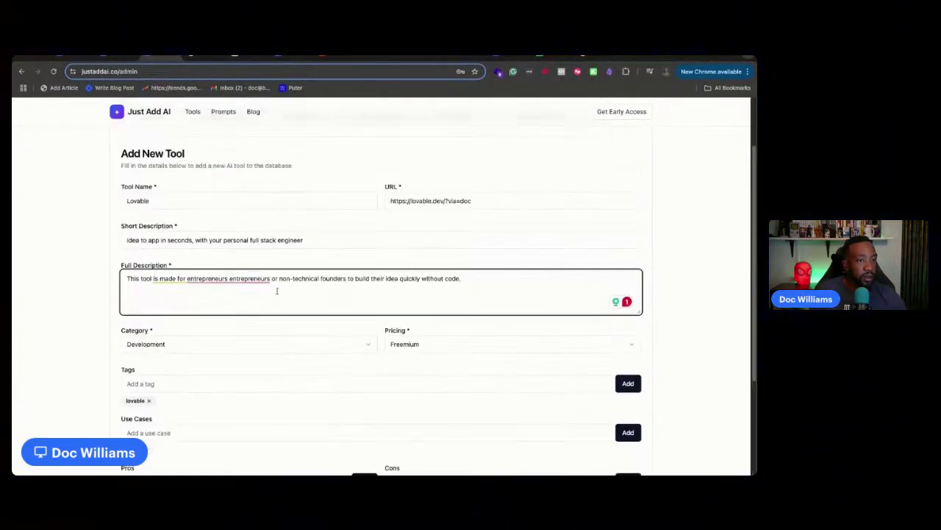
pyautogui.click(207, 279)
pyautogui.click(251, 305)
pyautogui.scroll(-3, 577, 379)
pyautogui.click(611, 390)
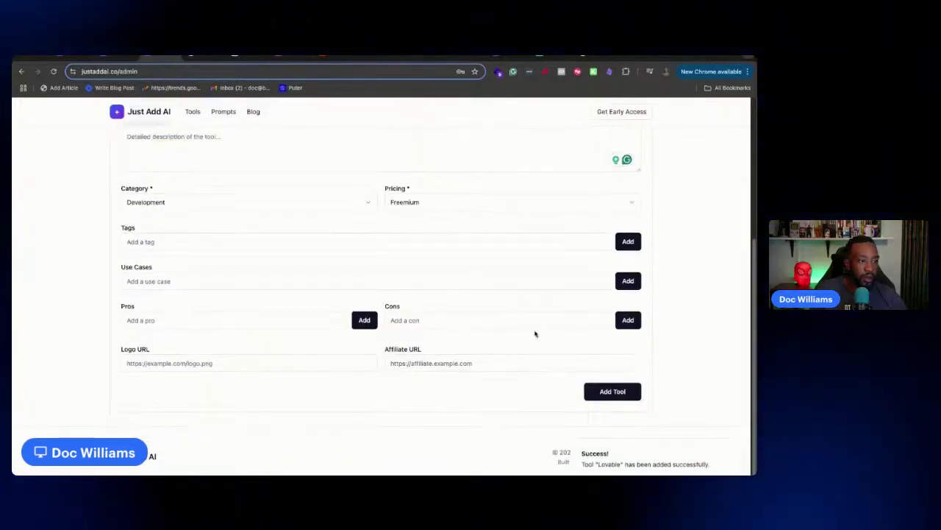
pyautogui.scroll(5, 491, 344)
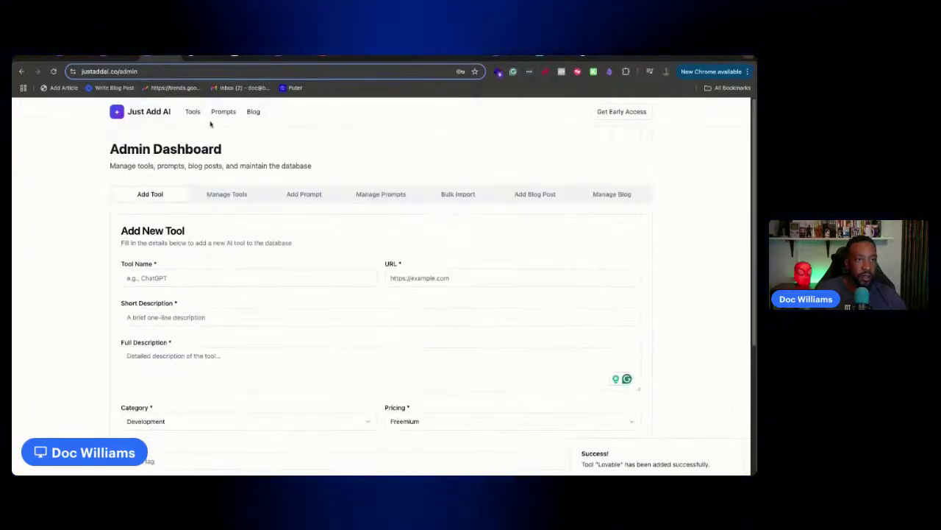
# Scroll the Manage Tools list to confirm Lovable is listed
pyautogui.click(233, 200)
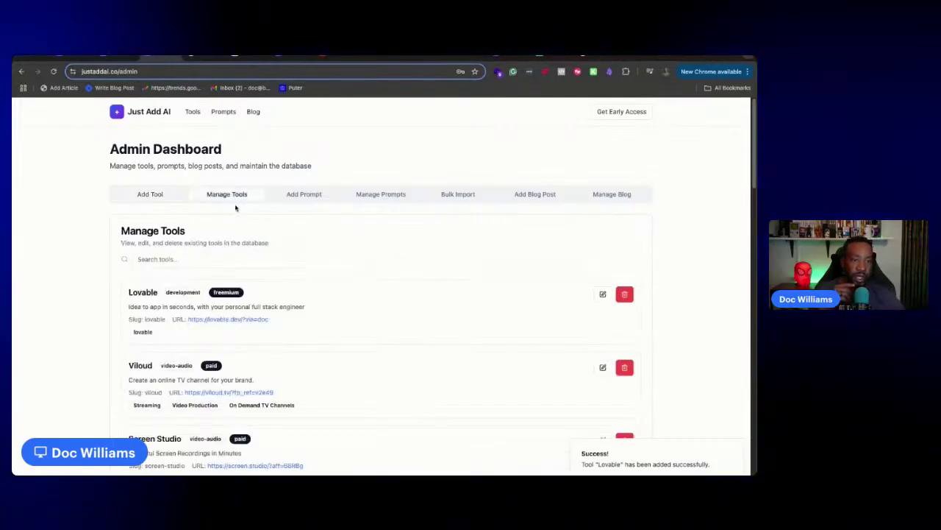
pyautogui.scroll(-2, 314, 294)
pyautogui.scroll(2, 317, 287)
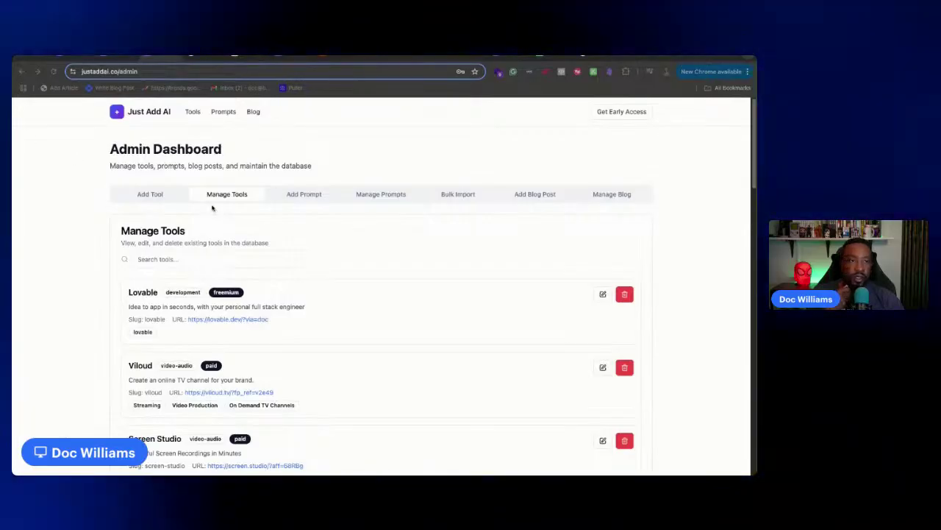
pyautogui.scroll(-10, 378, 218)
pyautogui.scroll(10, 381, 223)
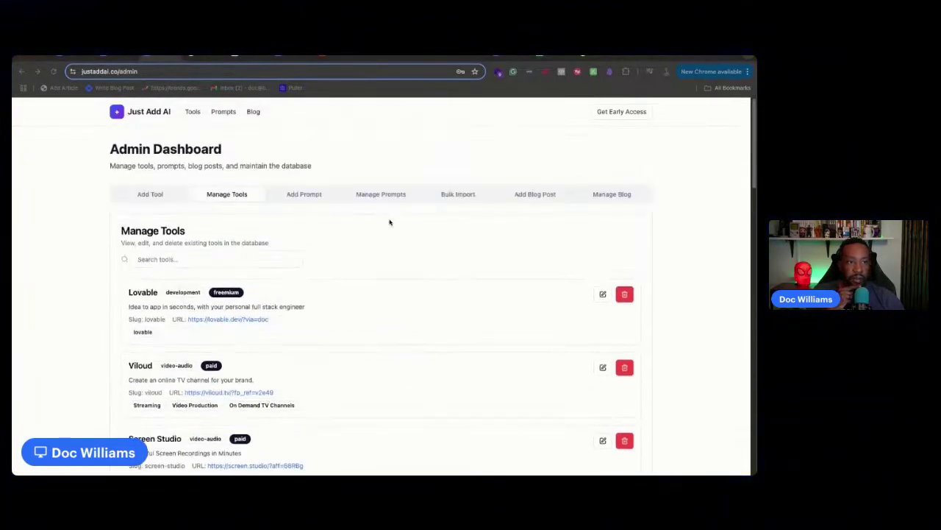
# Look through Add Prompt, Manage Prompts, Manage Blog and Add Tool, then switch to ChatGPT
pyautogui.click(300, 197)
pyautogui.click(300, 197)
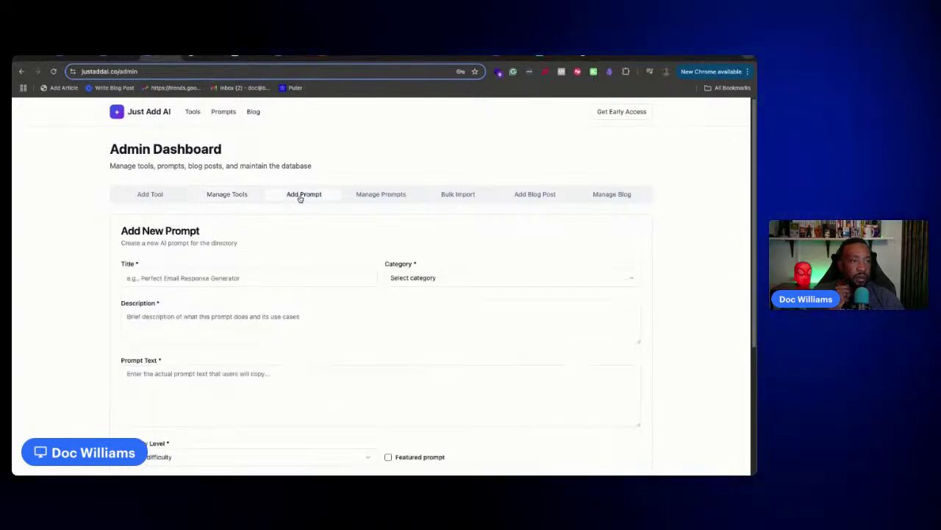
pyautogui.scroll(-5, 286, 217)
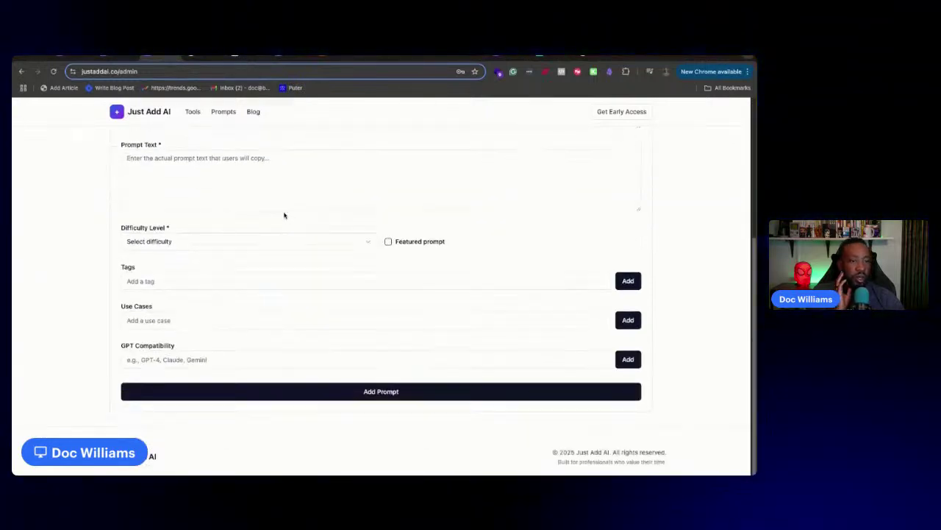
pyautogui.scroll(5, 284, 215)
pyautogui.click(358, 195)
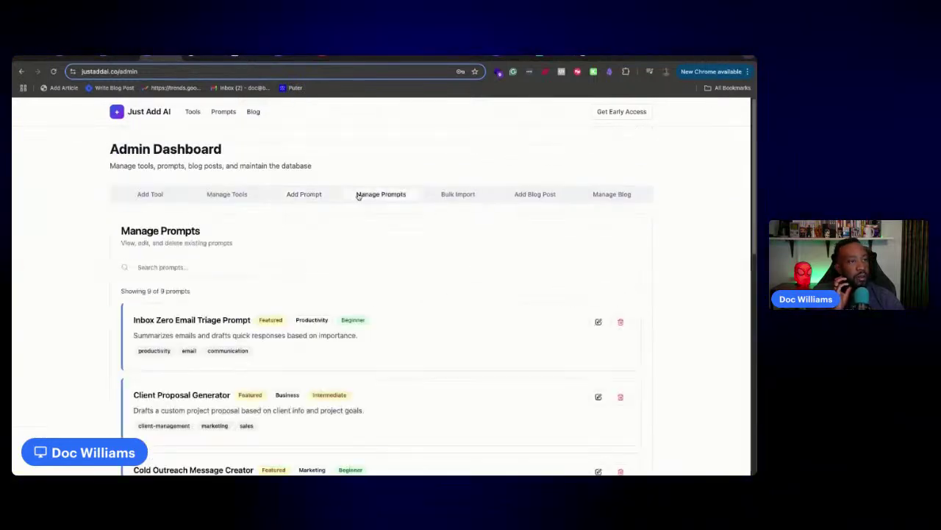
pyautogui.click(613, 194)
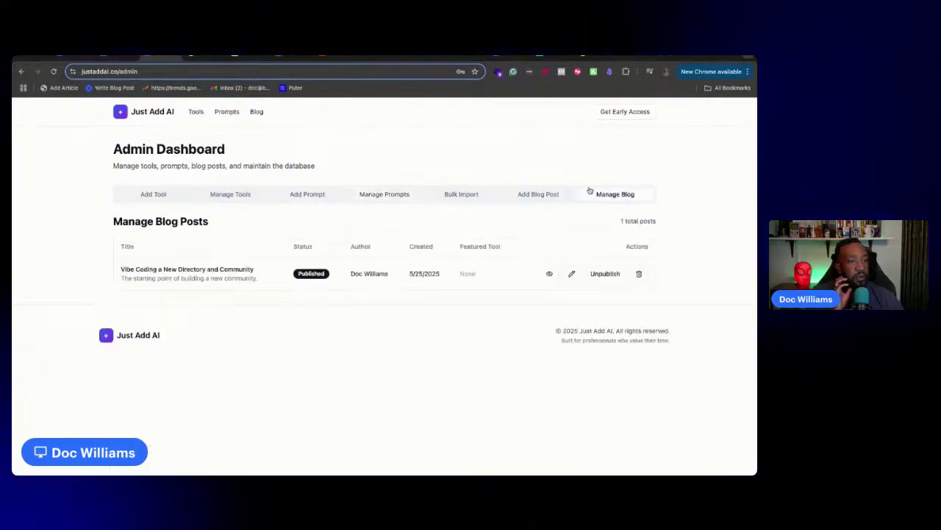
pyautogui.click(152, 195)
pyautogui.click(211, 193)
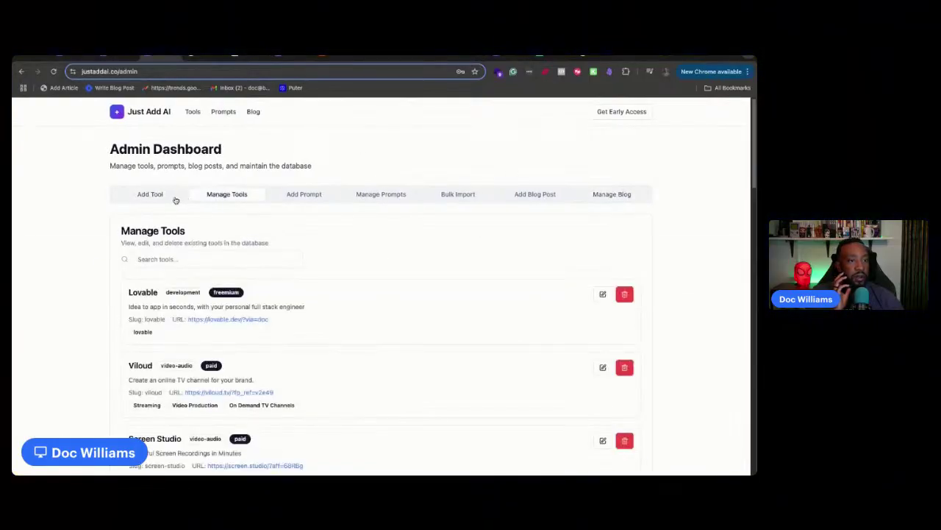
pyautogui.click(206, 58)
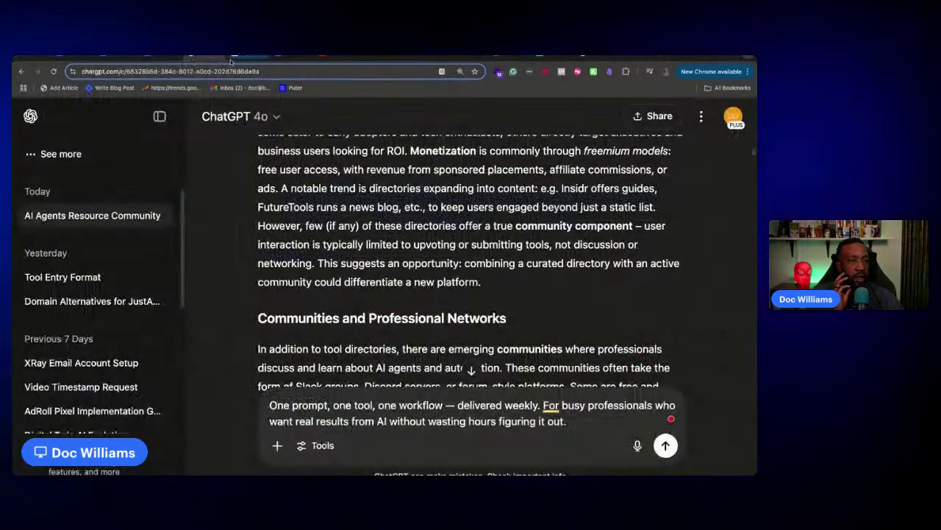
# Move from the ChatGPT conversation to the Just Add AI Tools page showing Lovable for 'lovable'
pyautogui.click(249, 57)
pyautogui.click(208, 57)
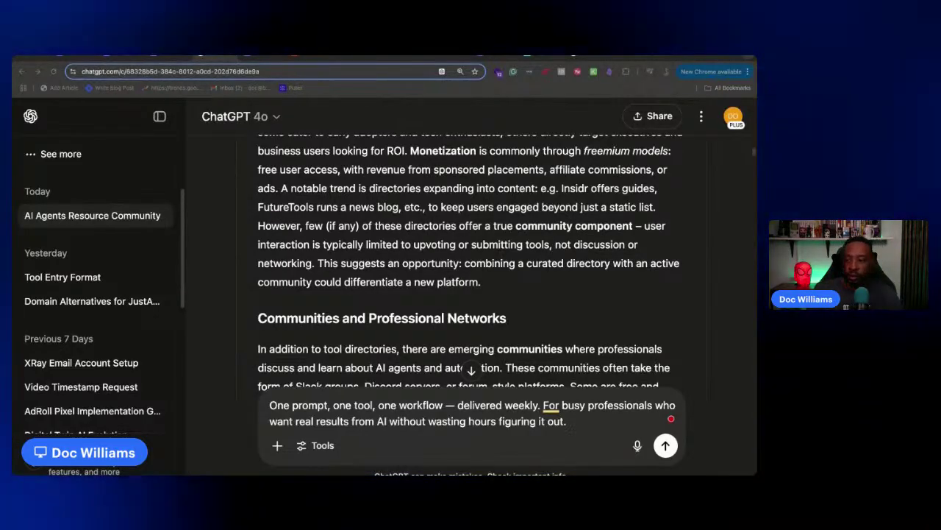
pyautogui.click(273, 57)
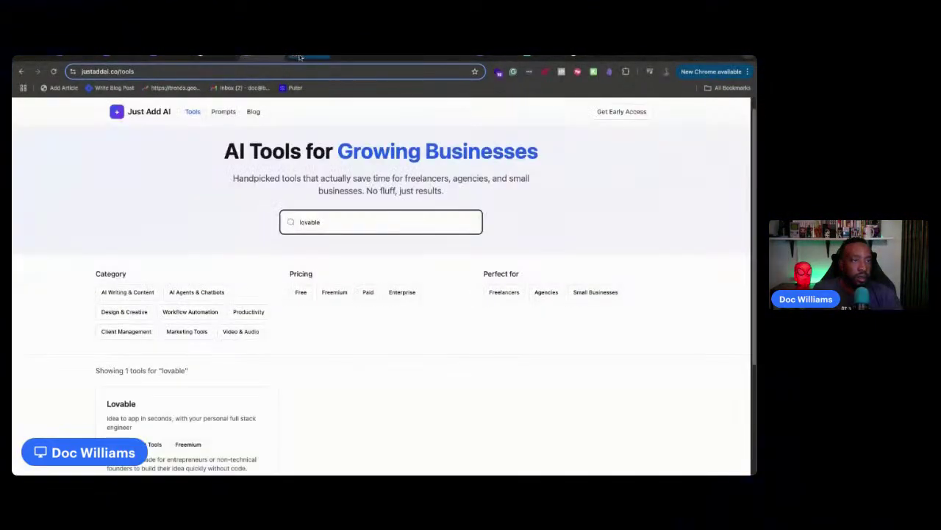
# Close the duplicate Just Add AI tools tab, cycle through home, pricing and admin, then open Lovable
pyautogui.click(248, 59)
pyautogui.click(247, 58)
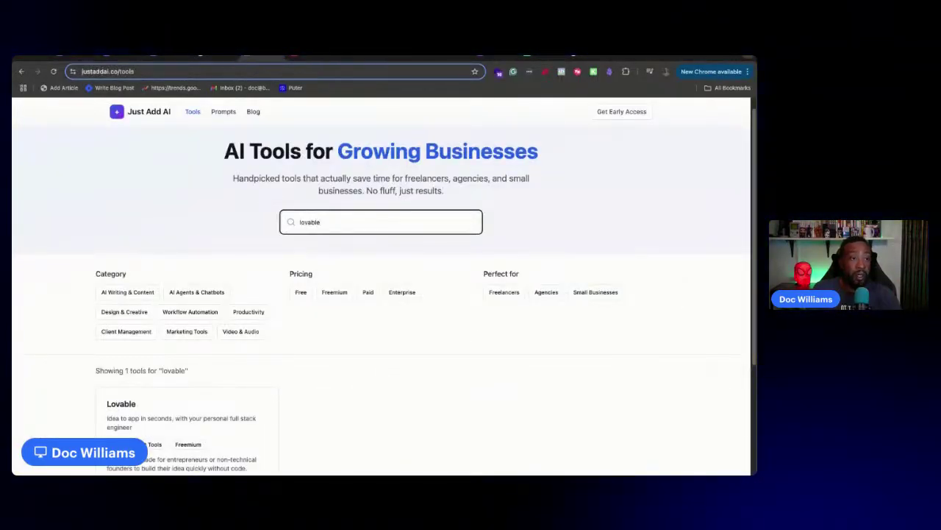
pyautogui.click(276, 57)
pyautogui.click(210, 57)
pyautogui.click(166, 58)
pyautogui.click(121, 58)
pyautogui.click(67, 57)
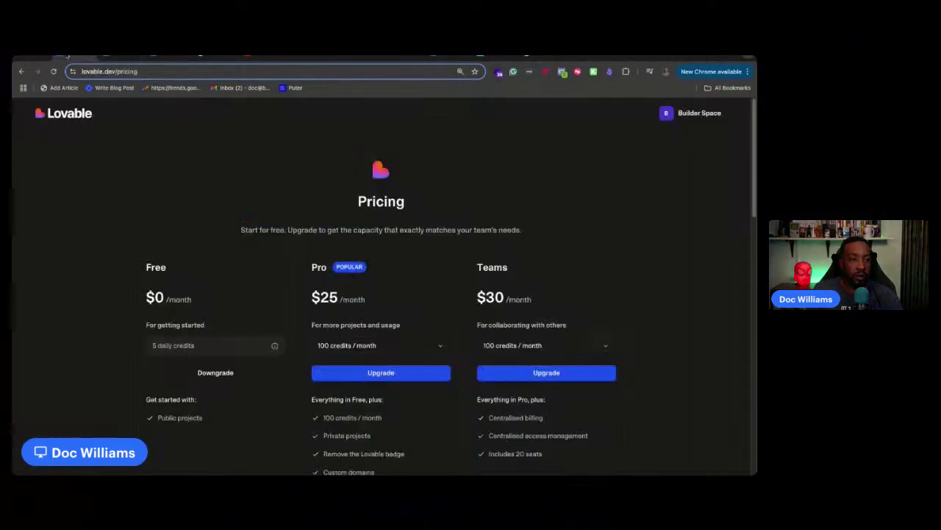
pyautogui.click(121, 58)
pyautogui.click(166, 59)
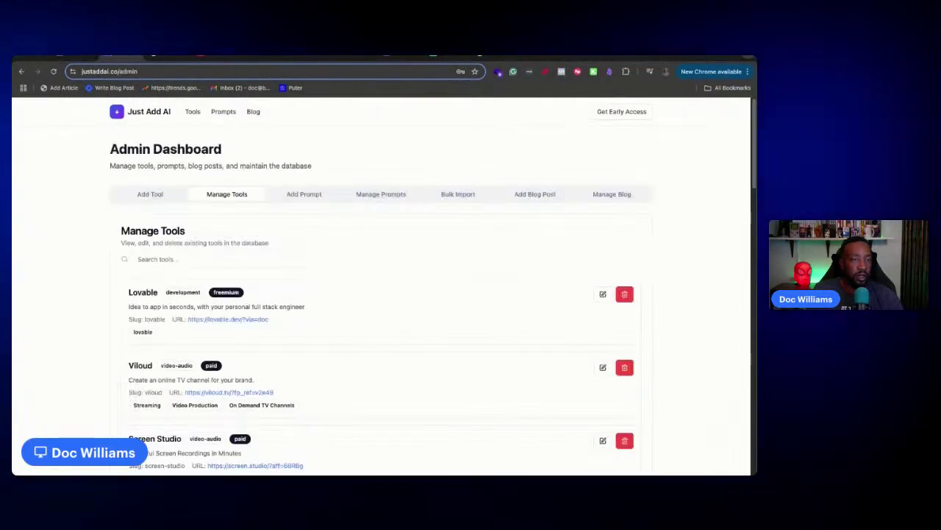
pyautogui.click(400, 56)
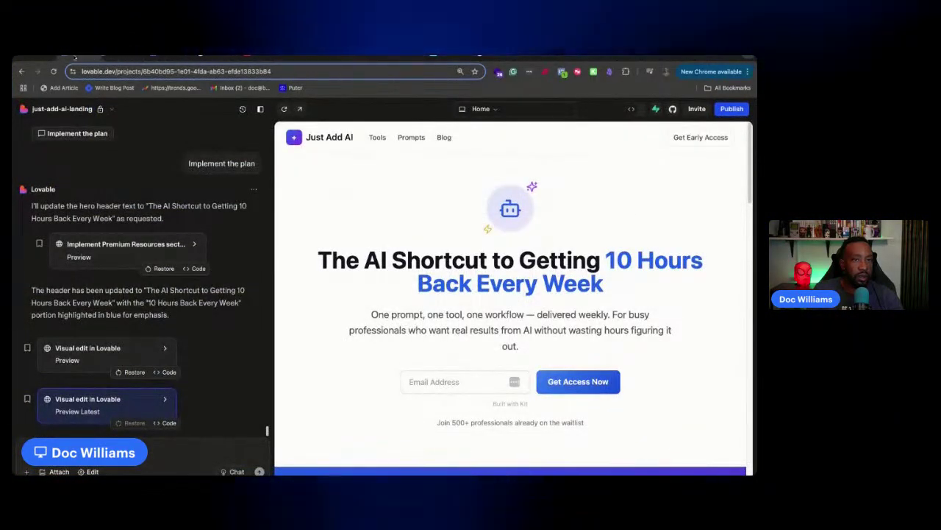
# Check the live site and admin tool list, then turn on Lovable's Chat mode
pyautogui.click(115, 56)
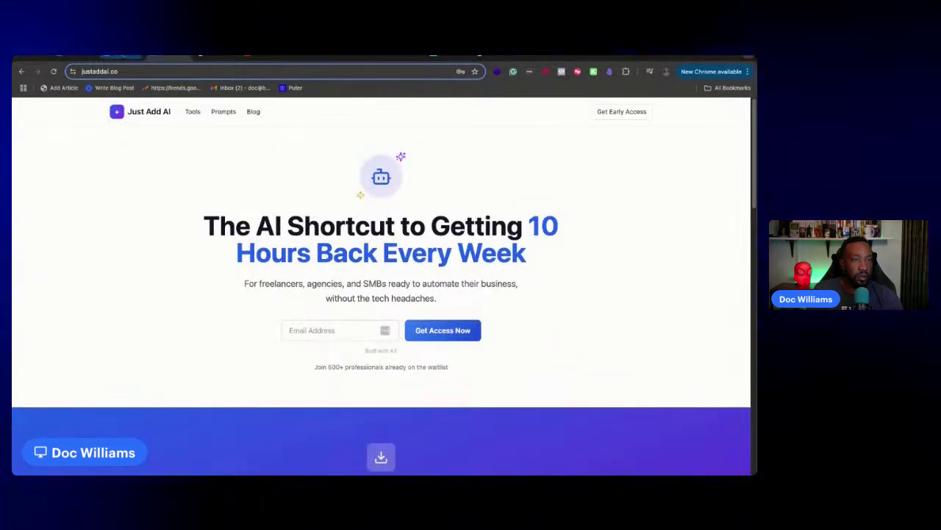
pyautogui.click(160, 58)
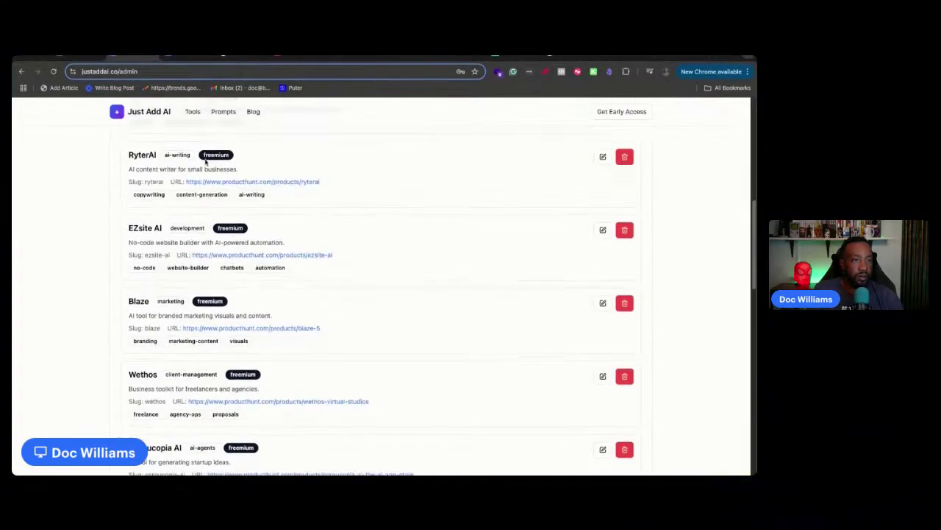
pyautogui.click(77, 57)
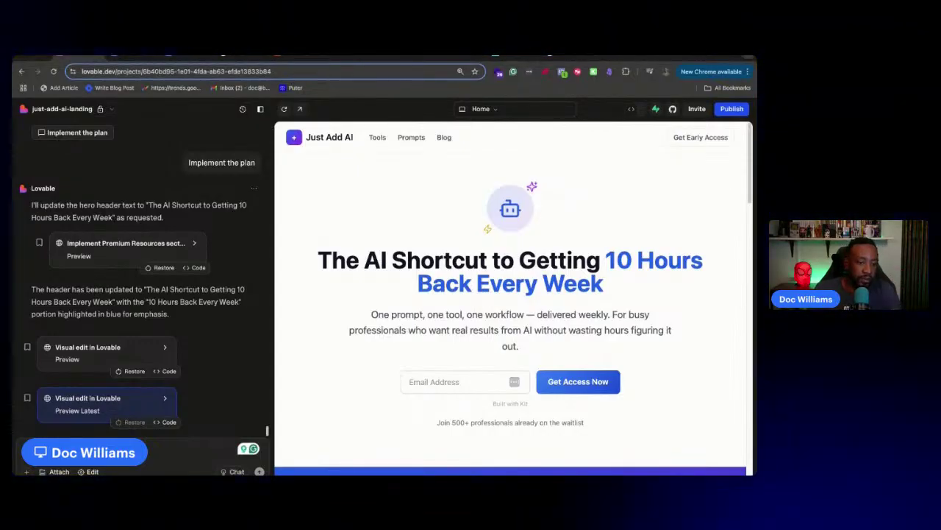
pyautogui.click(232, 472)
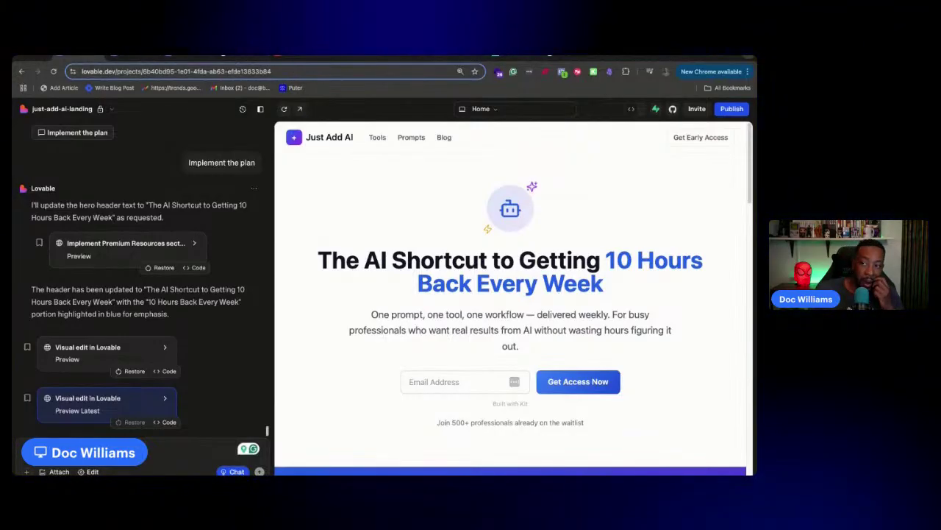
# Paste and send the tool/prompt submission-with-review request after grammar fixes, then widen the preview
pyautogui.press('super+v')
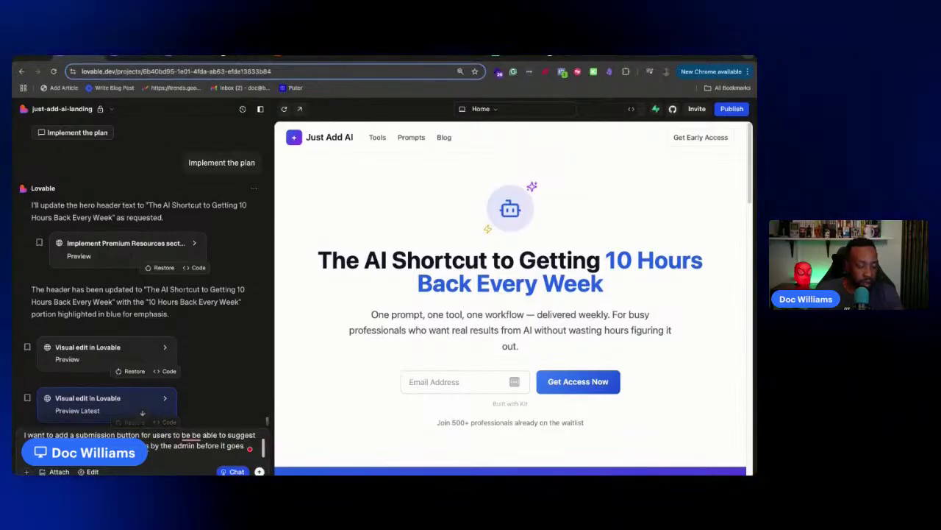
pyautogui.moveTo(152, 445)
pyautogui.click(157, 394)
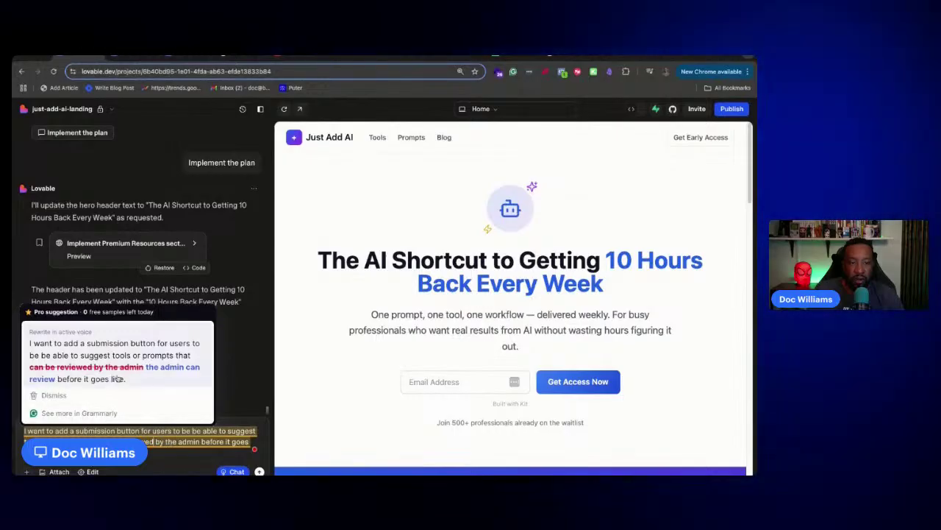
pyautogui.click(138, 374)
pyautogui.moveTo(191, 439)
pyautogui.click(226, 388)
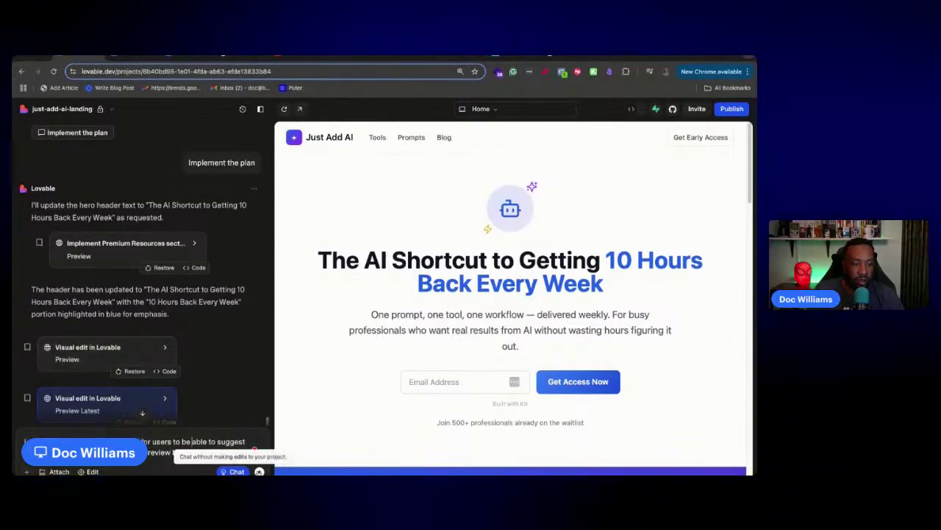
pyautogui.press('Return')
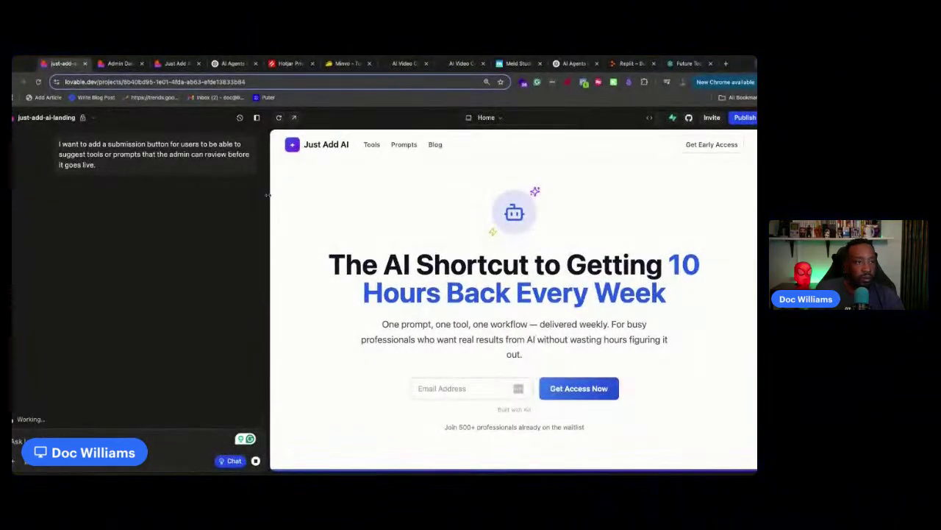
pyautogui.moveTo(269, 195); pyautogui.dragTo(153, 198)
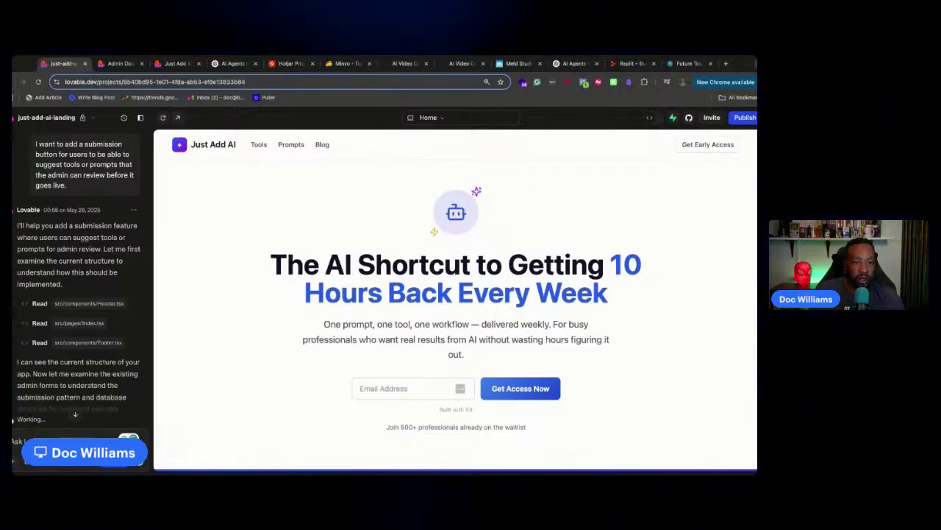
pyautogui.scroll(-2, 119, 313)
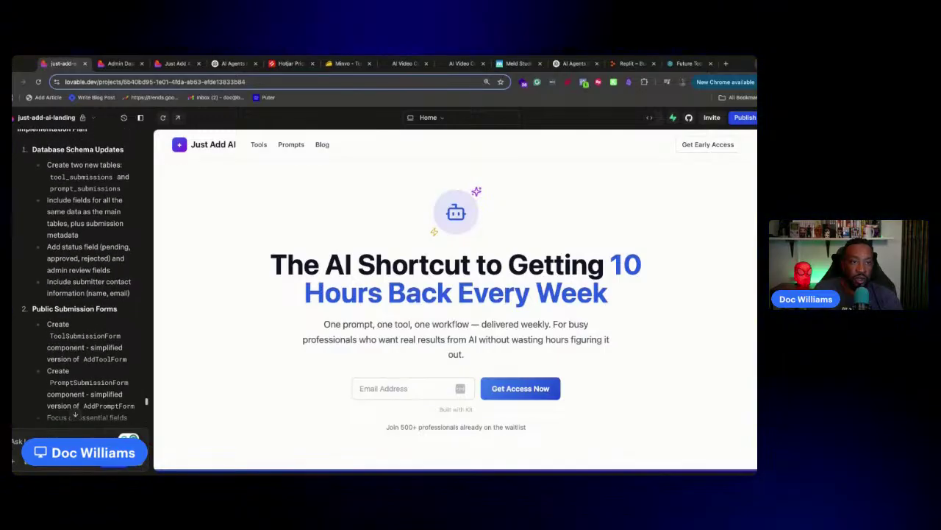
# Approve Lovable's plan so it drafts SQL for a submission_status enum and tool_submissions table
pyautogui.scroll(-12, 77, 279)
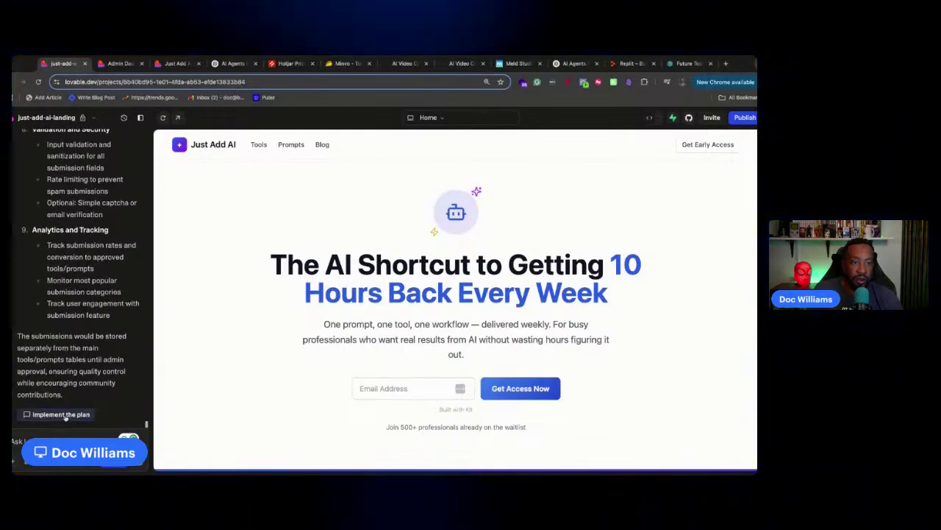
pyautogui.click(67, 414)
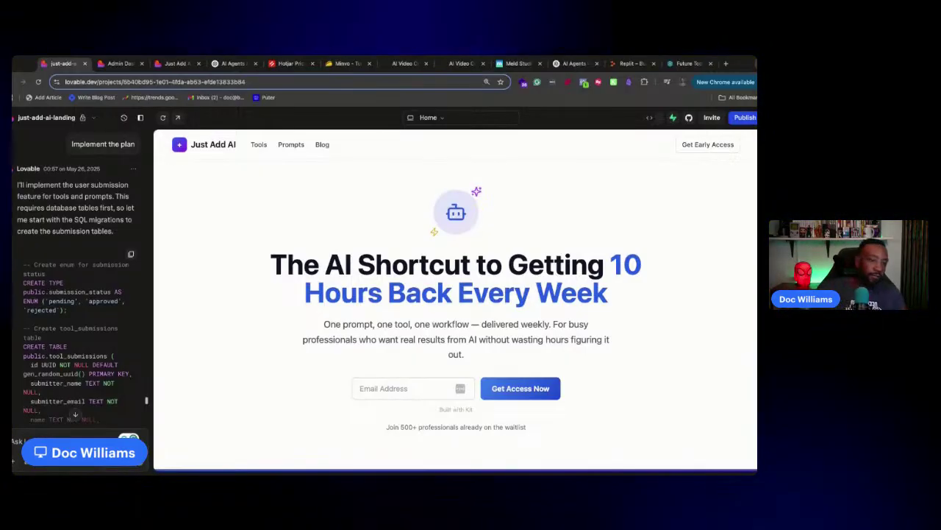
pyautogui.scroll(-15, 59, 401)
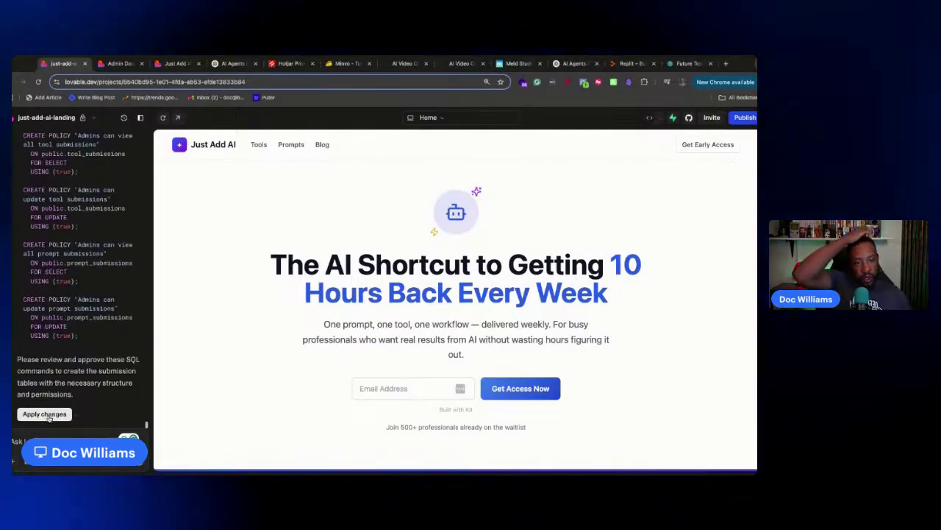
# Apply the submission-table SQL changes, then switch to the Just Add AI admin dashboard
pyautogui.click(45, 414)
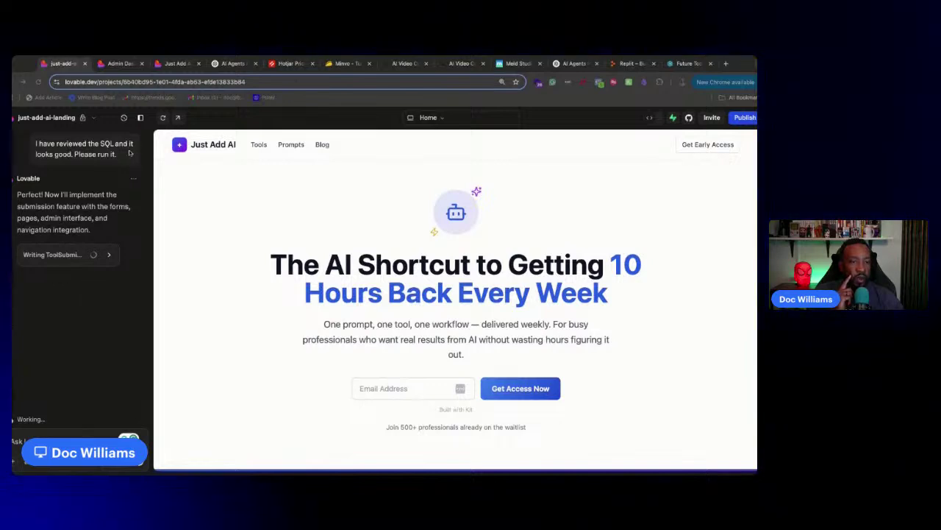
pyautogui.click(119, 63)
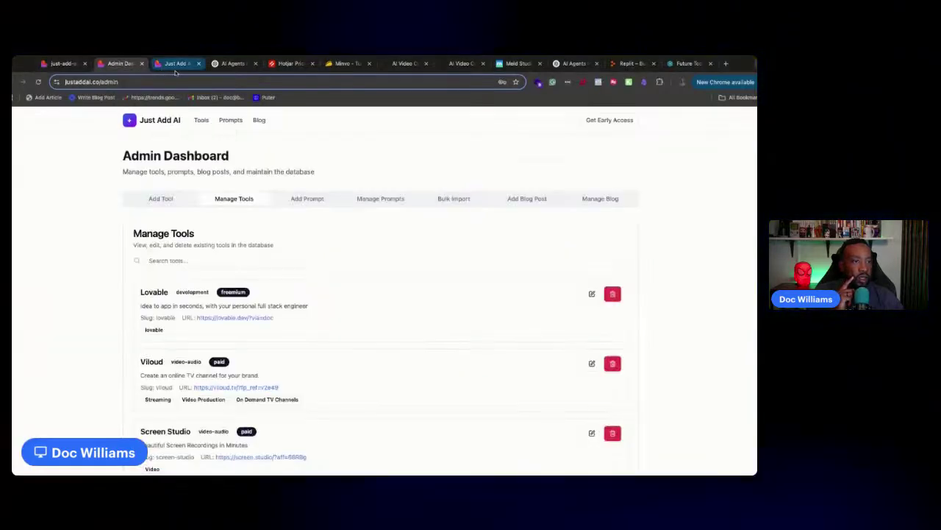
# Browse the open tabs, start a Hotjar sign-up from the pricing page, then close it
pyautogui.click(175, 65)
pyautogui.click(232, 64)
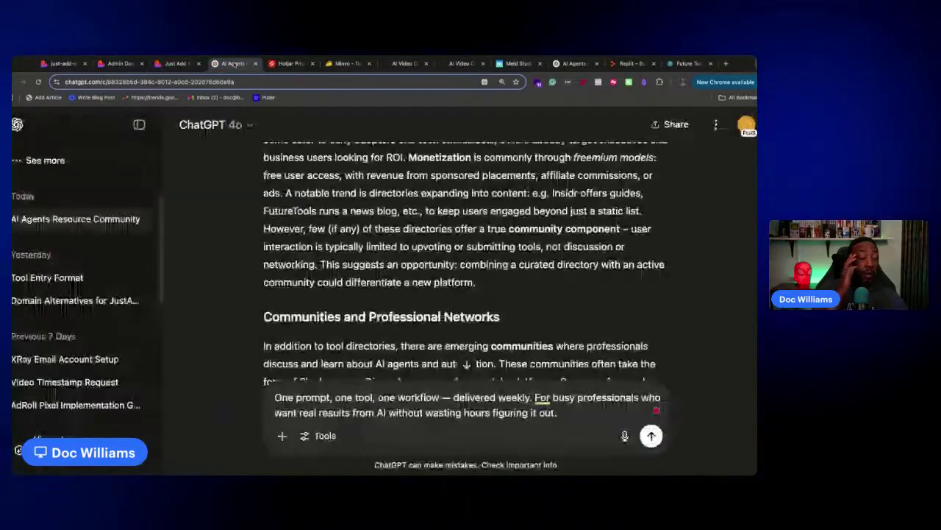
pyautogui.click(139, 125)
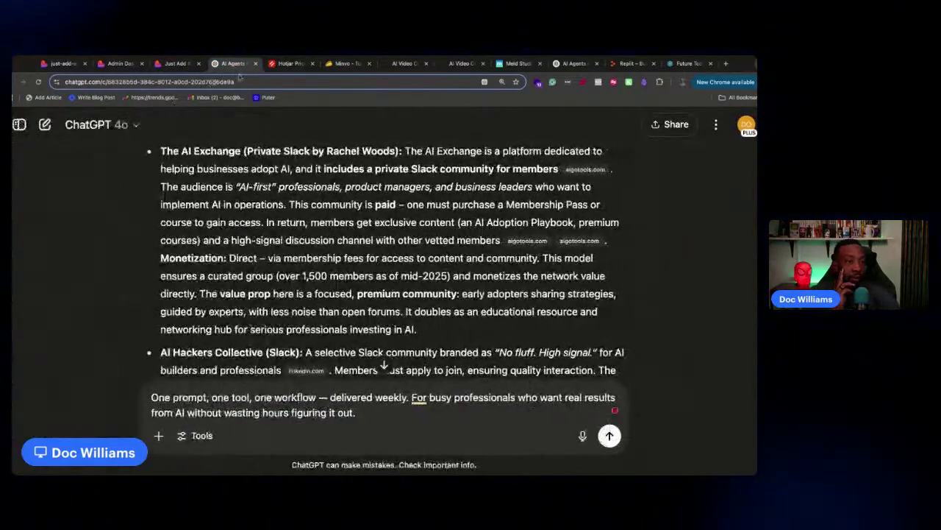
pyautogui.click(290, 63)
pyautogui.scroll(3, 353, 214)
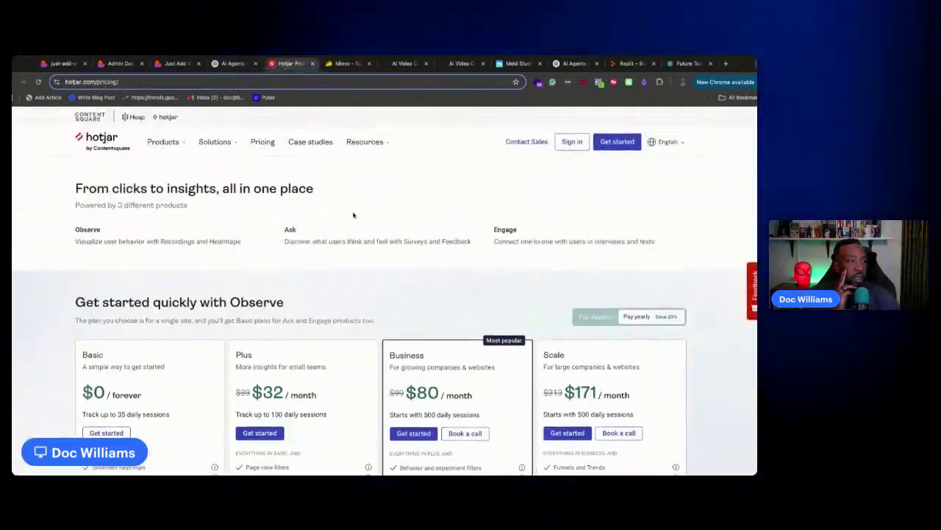
pyautogui.click(612, 139)
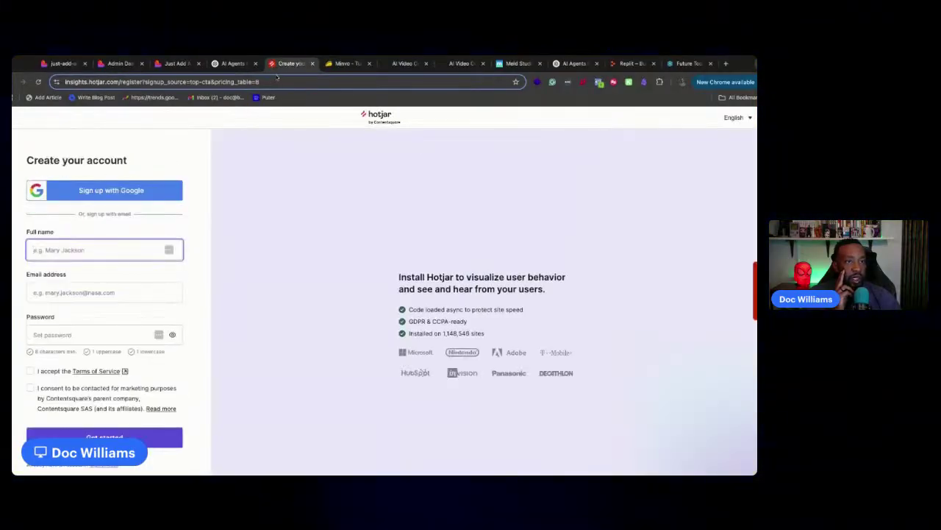
pyautogui.click(312, 63)
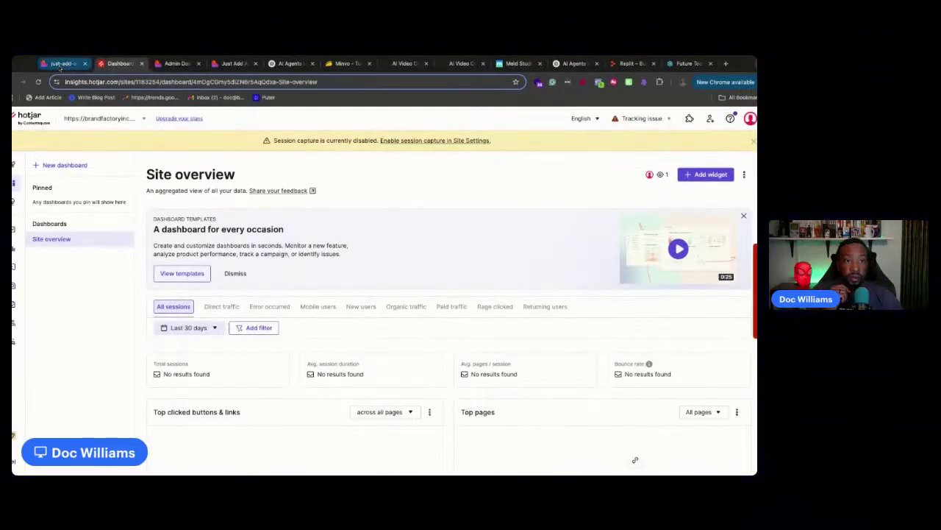
# Open the Hotjar Site overview and review, then dismiss, the tracking issue warning
pyautogui.click(57, 65)
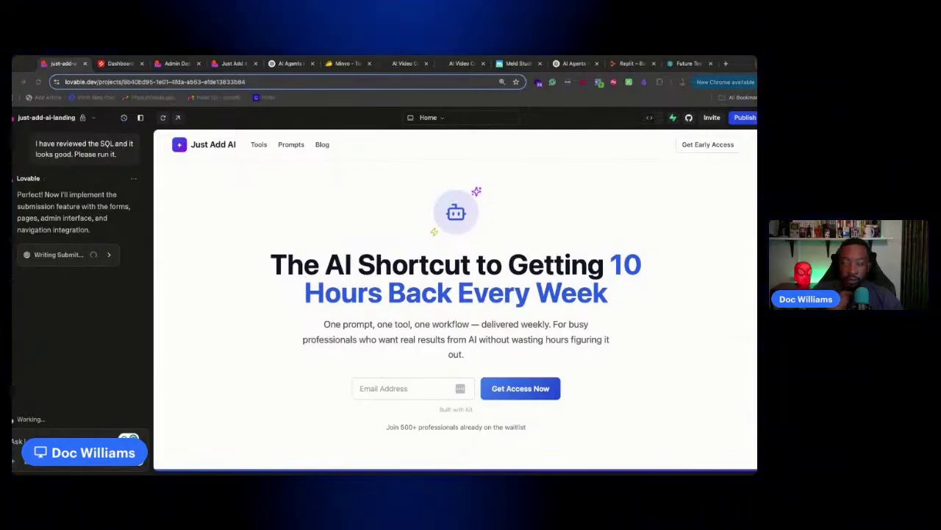
pyautogui.click(107, 62)
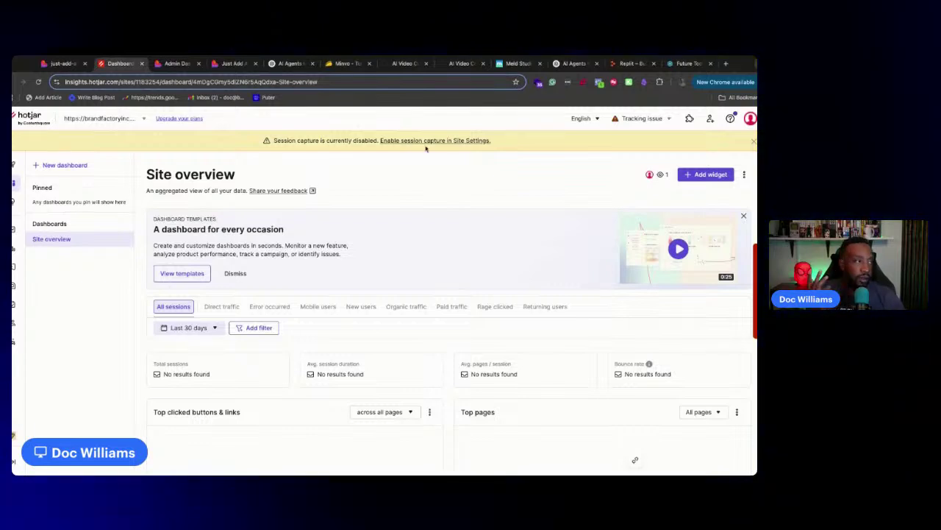
pyautogui.click(654, 121)
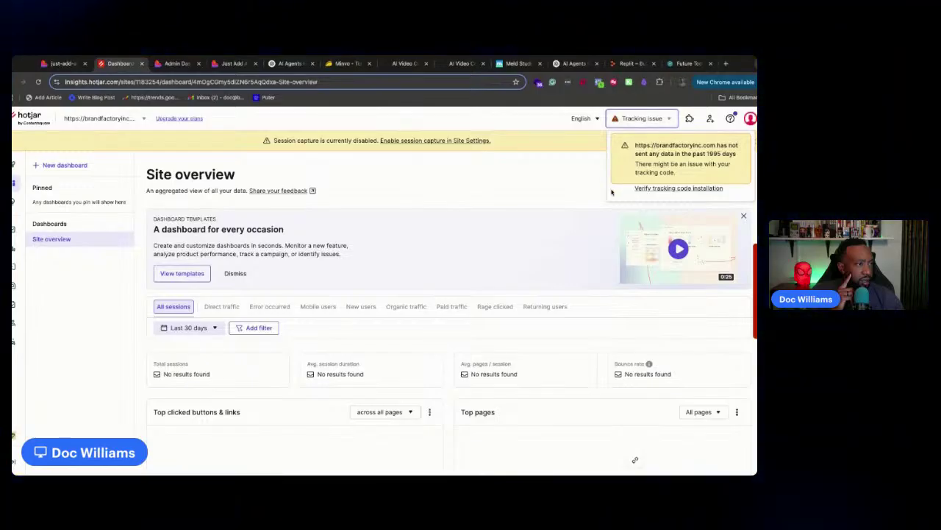
pyautogui.click(588, 195)
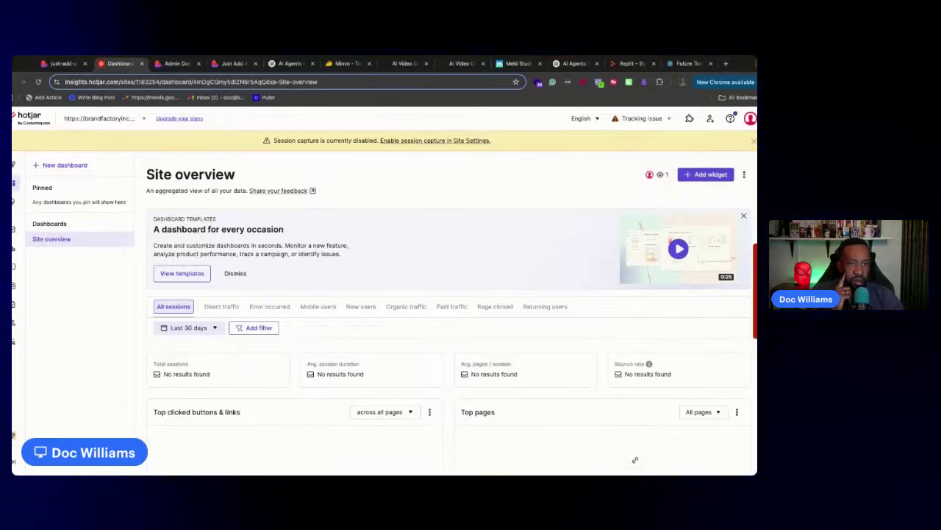
# Glance at Trends and Funnels, then choose Add new site from the site list
pyautogui.click(13, 230)
pyautogui.click(13, 248)
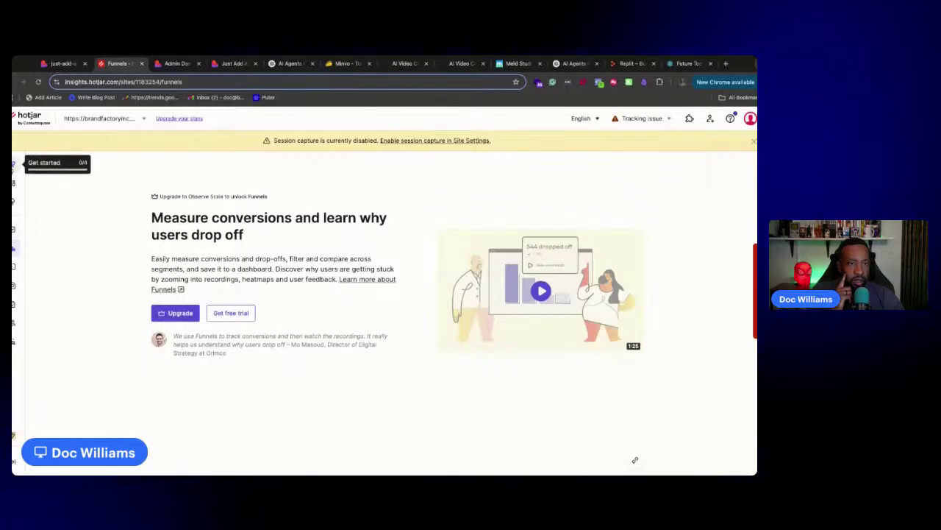
pyautogui.click(14, 163)
pyautogui.click(96, 119)
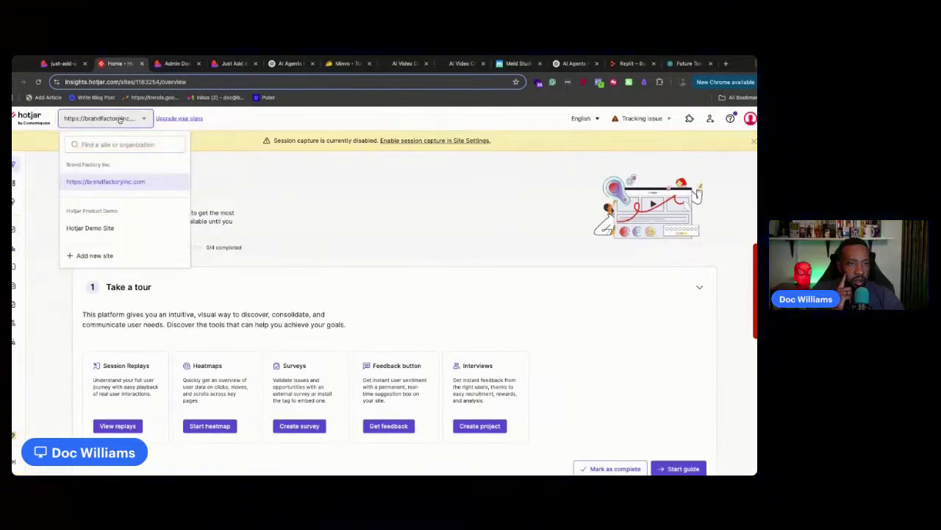
pyautogui.click(94, 255)
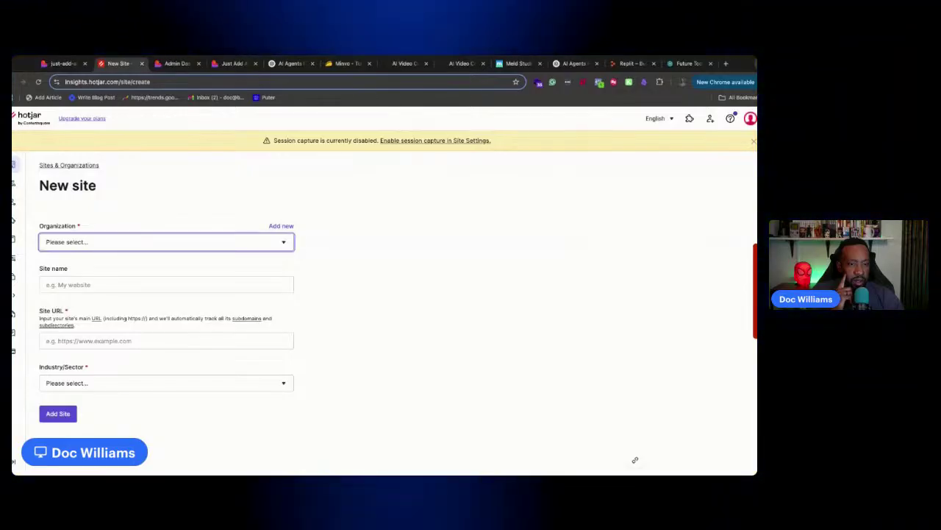
pyautogui.click(105, 239)
pyautogui.click(100, 281)
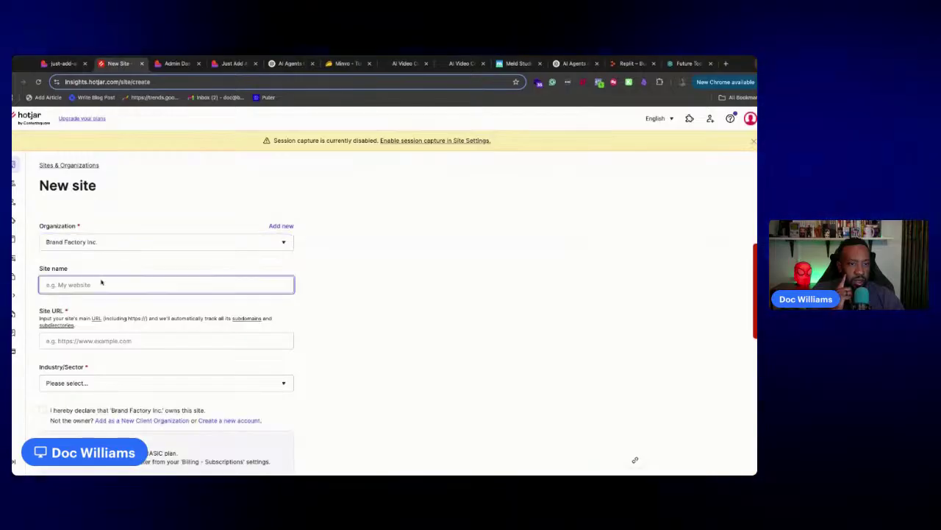
pyautogui.write('Just Add AI')
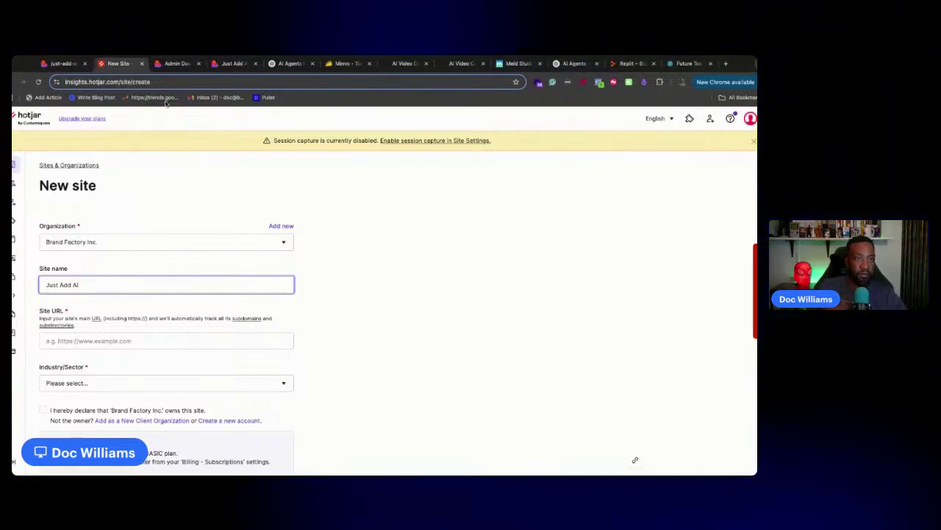
pyautogui.click(234, 63)
pyautogui.click(127, 76)
pyautogui.hotkey('ctrl', 'c')
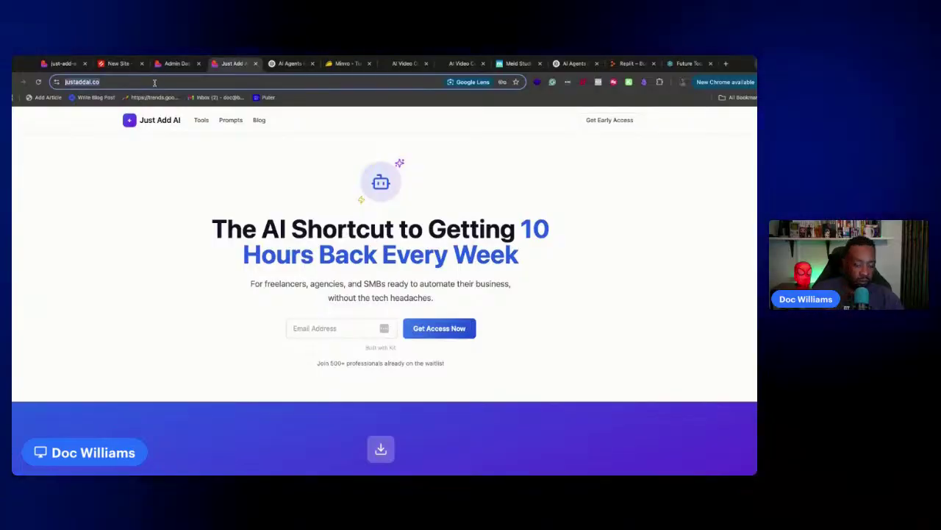
pyautogui.click(117, 63)
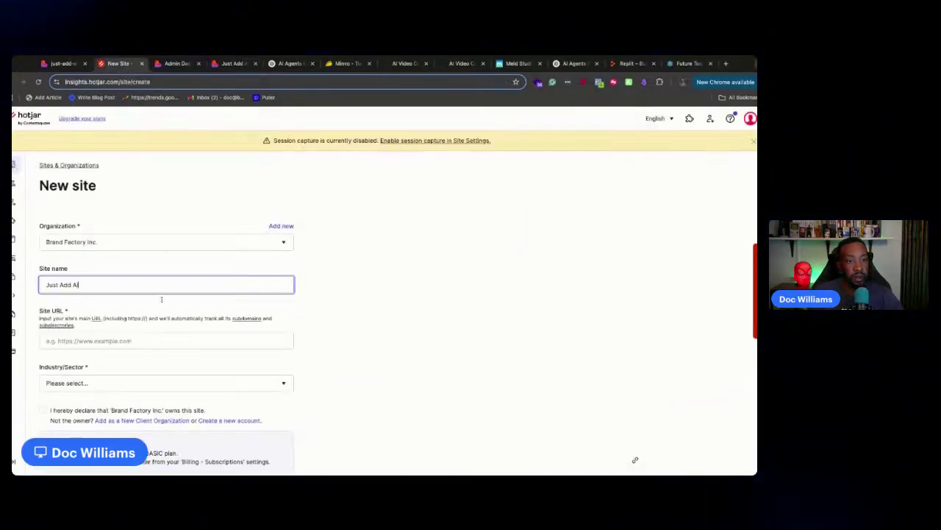
pyautogui.click(167, 340)
pyautogui.hotkey('ctrl', 'v')
pyautogui.click(315, 339)
# Pick the Community sector, confirm site ownership, and add the site
pyautogui.scroll(-1, 311, 338)
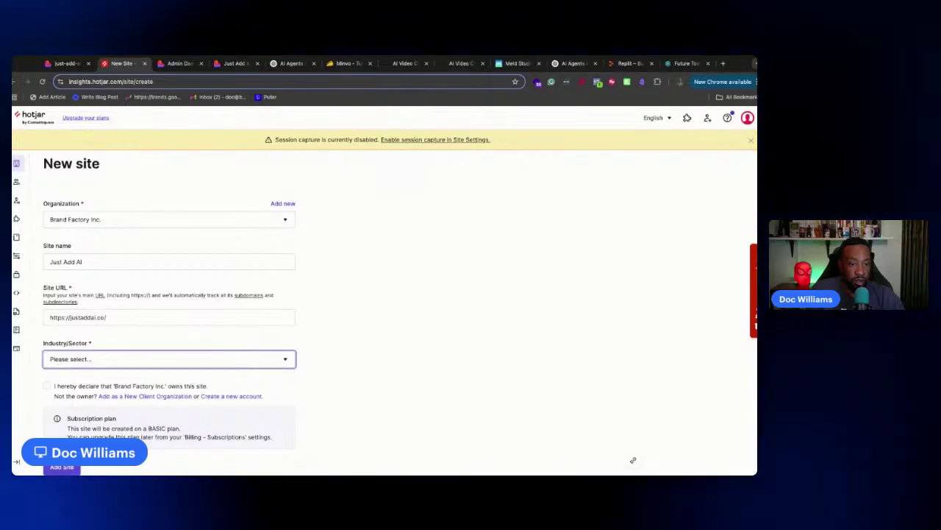
pyautogui.click(65, 375)
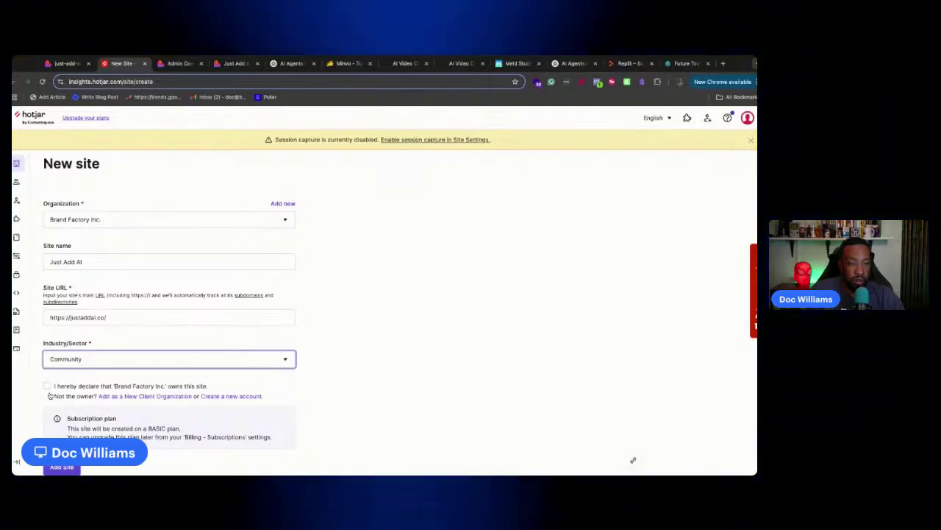
pyautogui.click(47, 385)
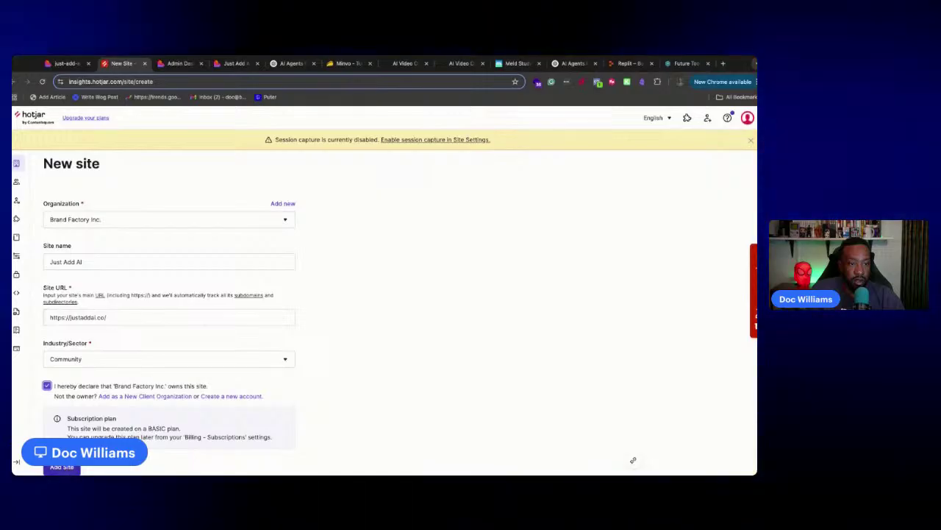
pyautogui.click(62, 466)
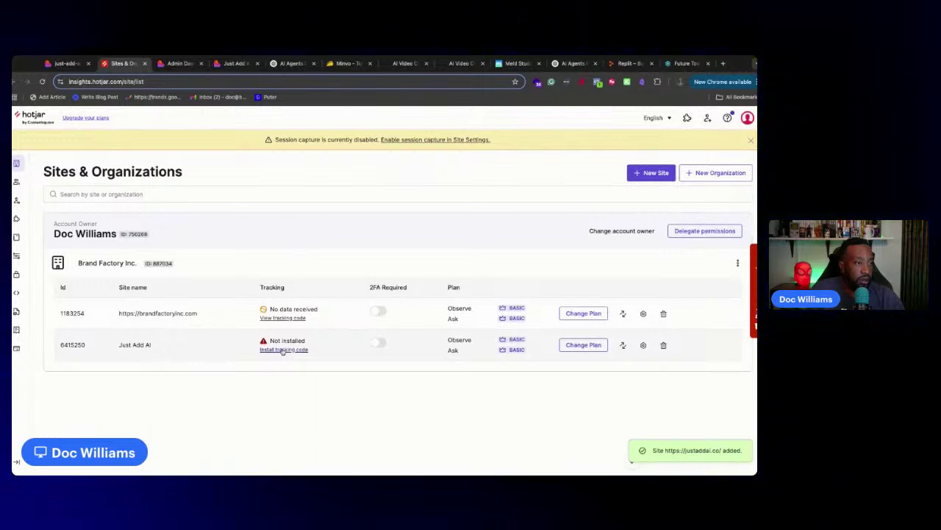
# Open Just Add AI's tracking-code install steps, then move through tabs to the justaddai.co home page
pyautogui.click(282, 350)
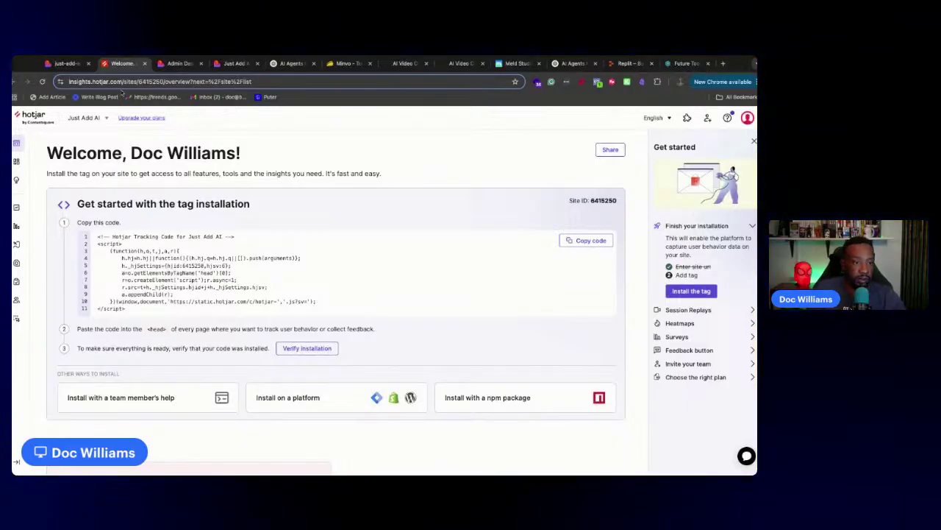
pyautogui.click(70, 63)
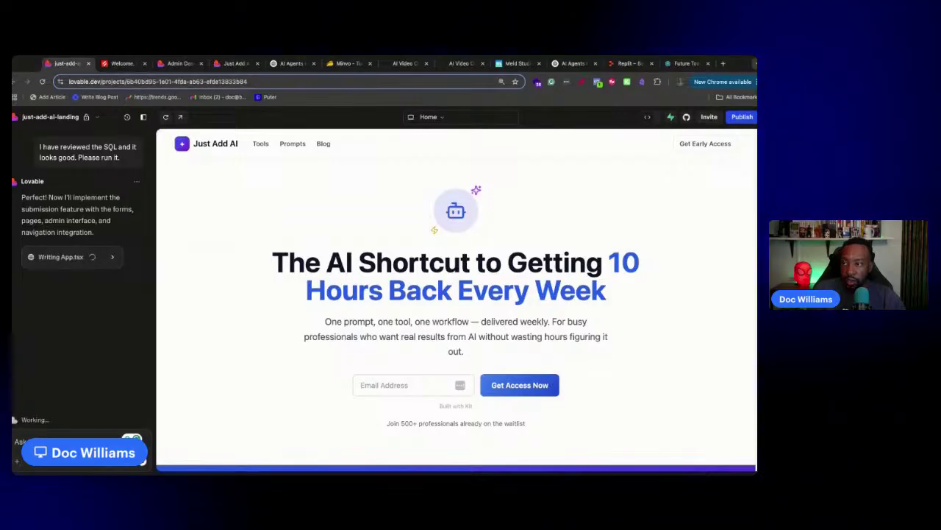
pyautogui.click(118, 64)
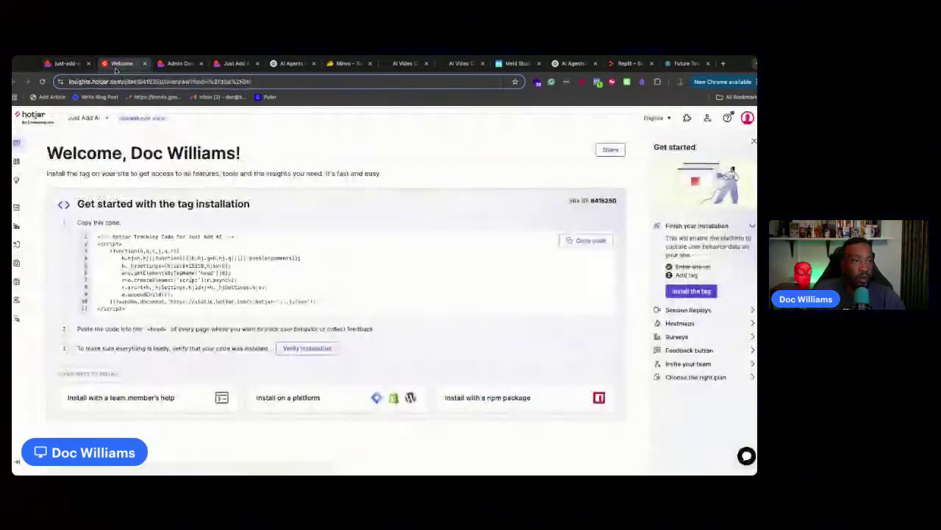
pyautogui.click(197, 64)
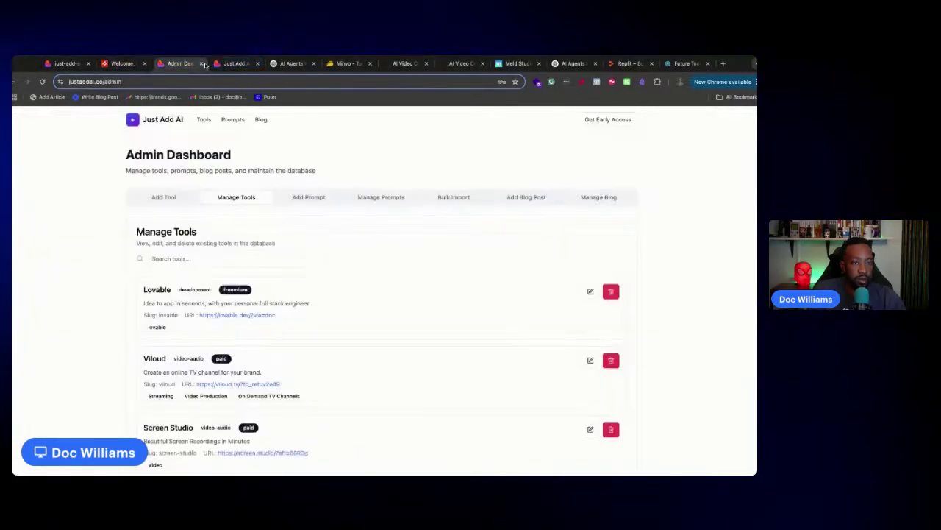
pyautogui.click(234, 64)
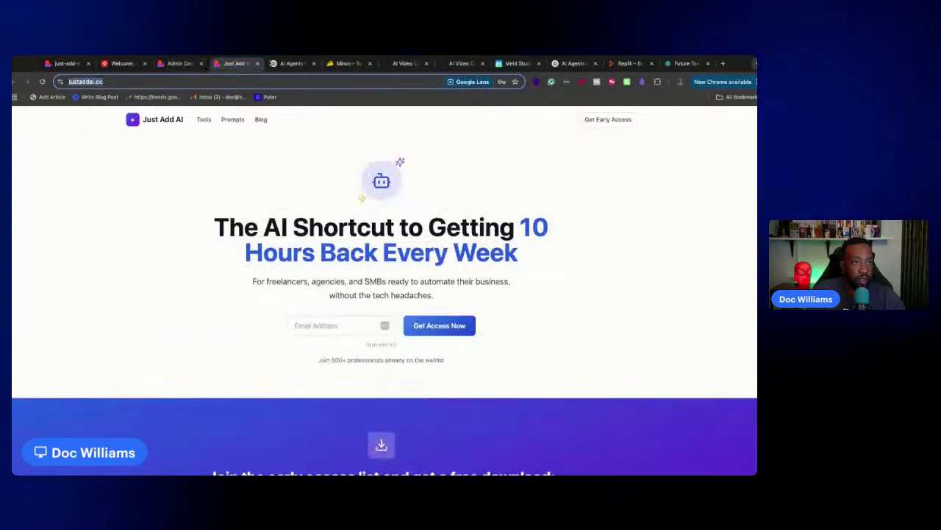
# Switch to the AI Agents ChatGPT conversation tab
pyautogui.click(292, 65)
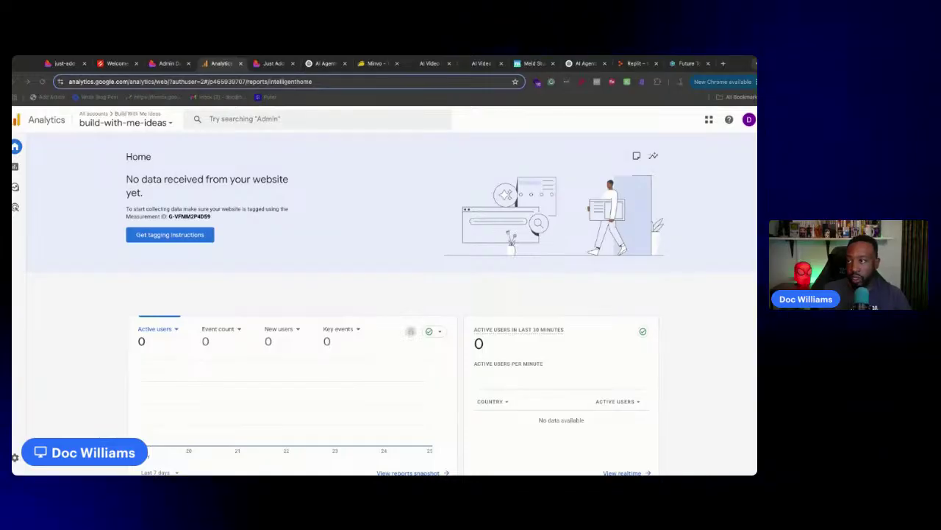
# Place the lowcodeengineers.com tab beside Analytics and scroll its homepage down and back up
pyautogui.moveTo(147, 119); pyautogui.dragTo(225, 70)
pyautogui.click(142, 82)
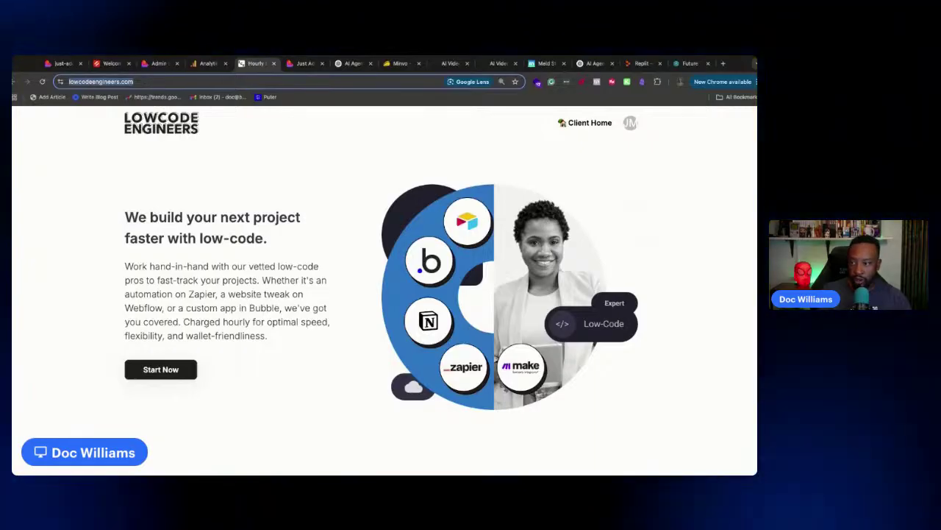
pyautogui.press('super+Tab')
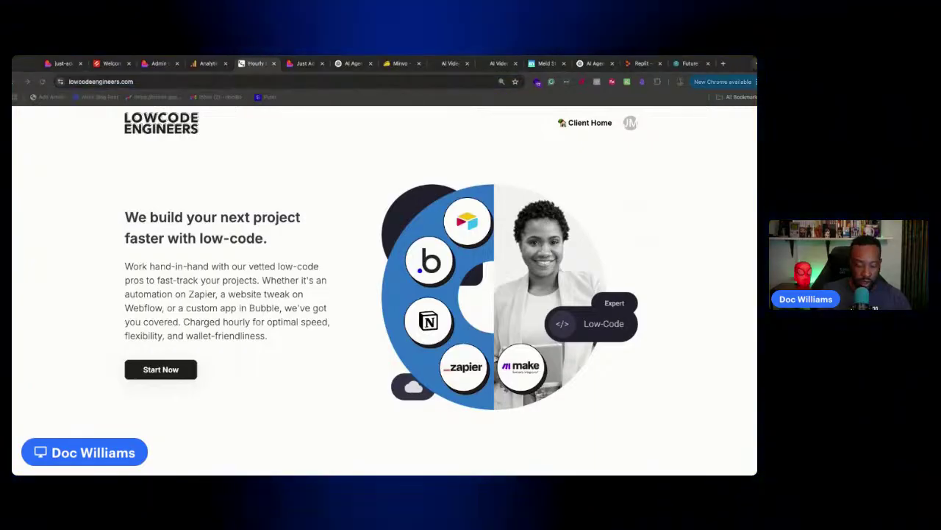
pyautogui.scroll(-6, 232, 393)
pyautogui.scroll(-8, 231, 393)
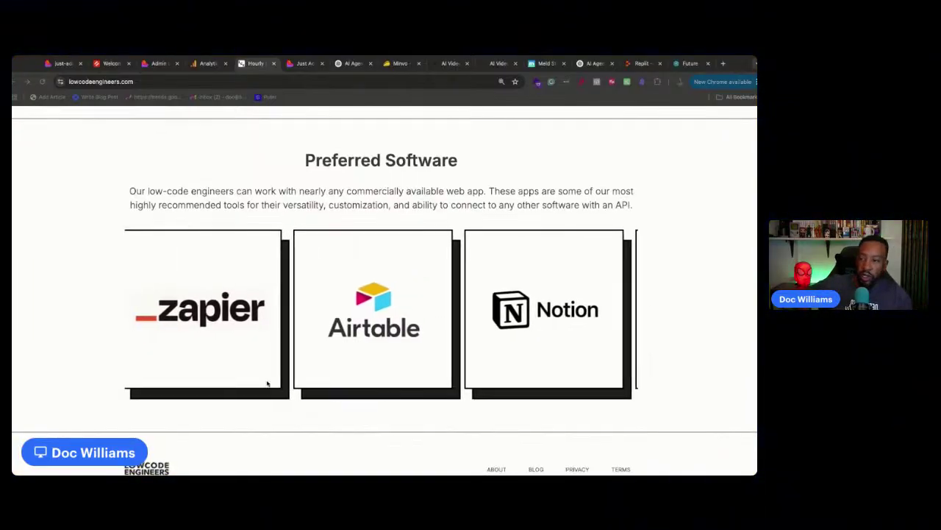
pyautogui.scroll(20, 258, 376)
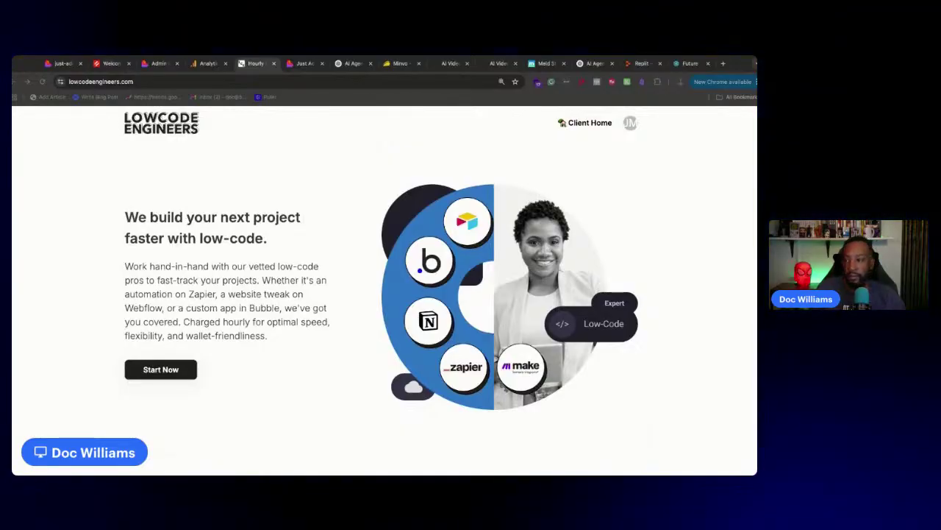
# Return to the just-add-ai-landing project and have Lovable try to fix the build error
pyautogui.click(63, 63)
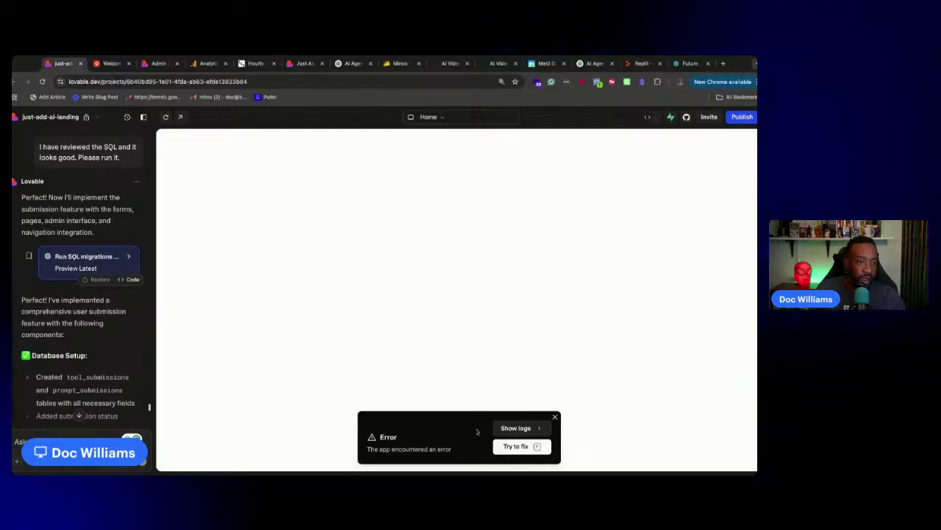
pyautogui.click(515, 447)
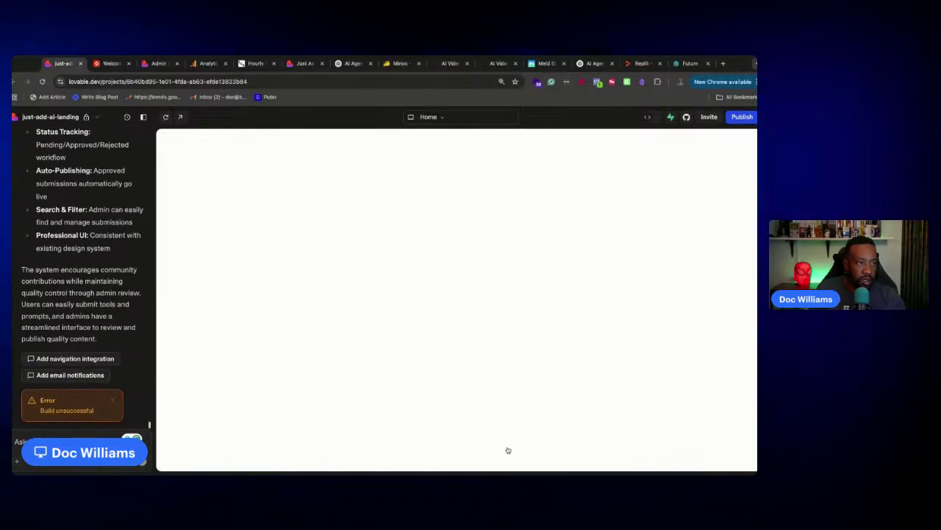
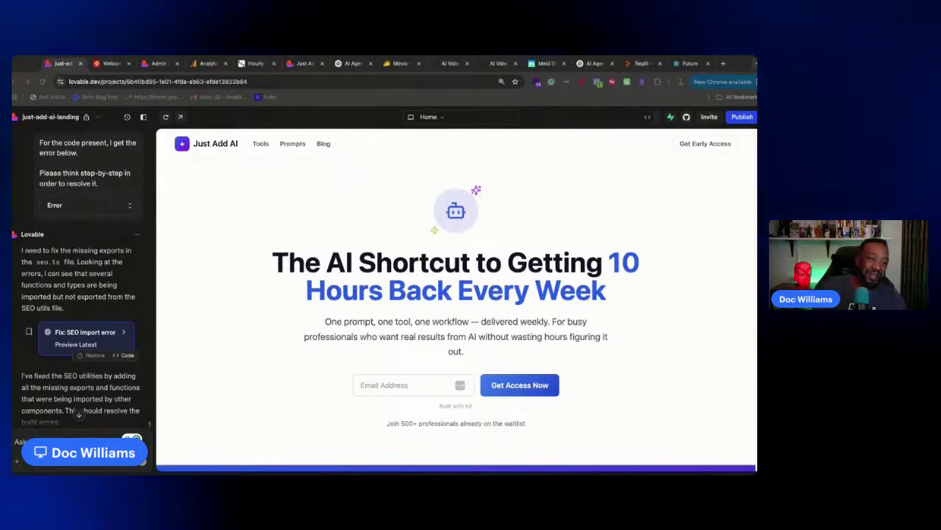
# Ask Lovable's assistant where the buttons are for submitting a tool or prompt form
pyautogui.scroll(-1, 34, 404)
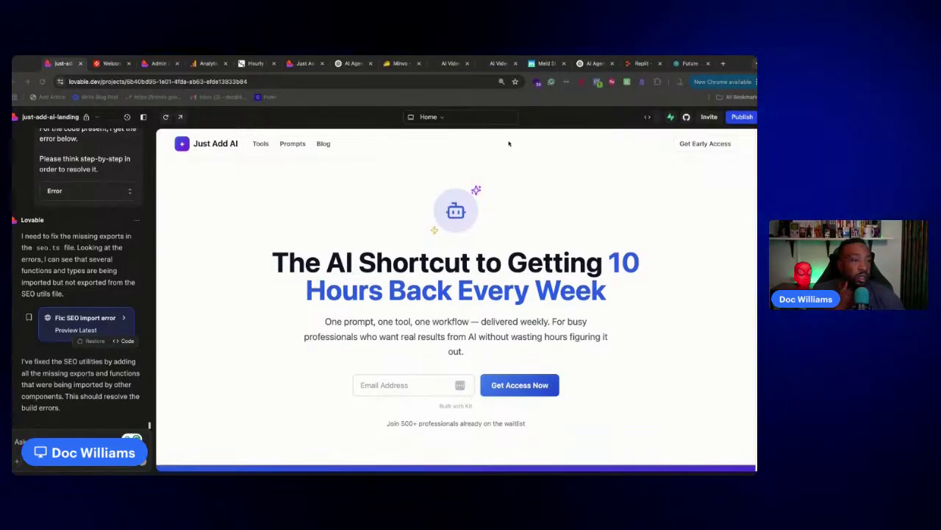
pyautogui.scroll(-5, 524, 189)
pyautogui.scroll(5, 525, 189)
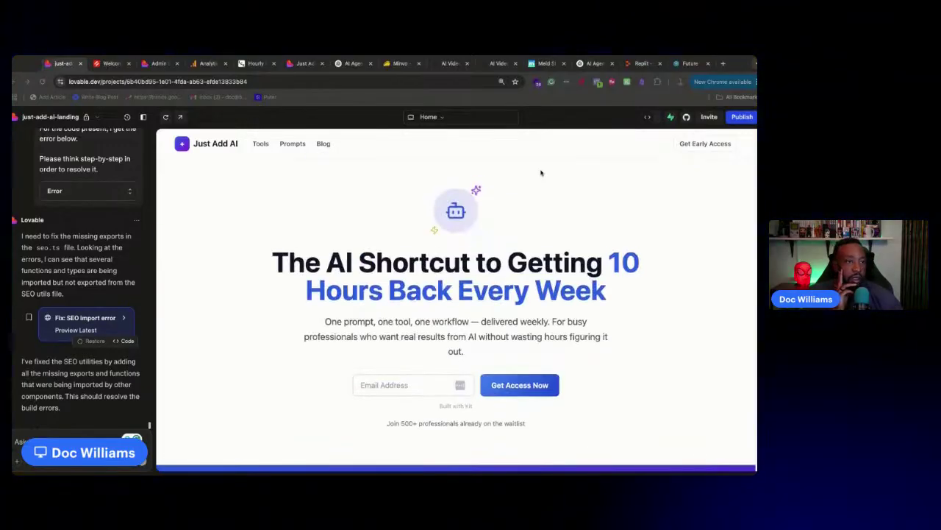
pyautogui.scroll(-15, 373, 299)
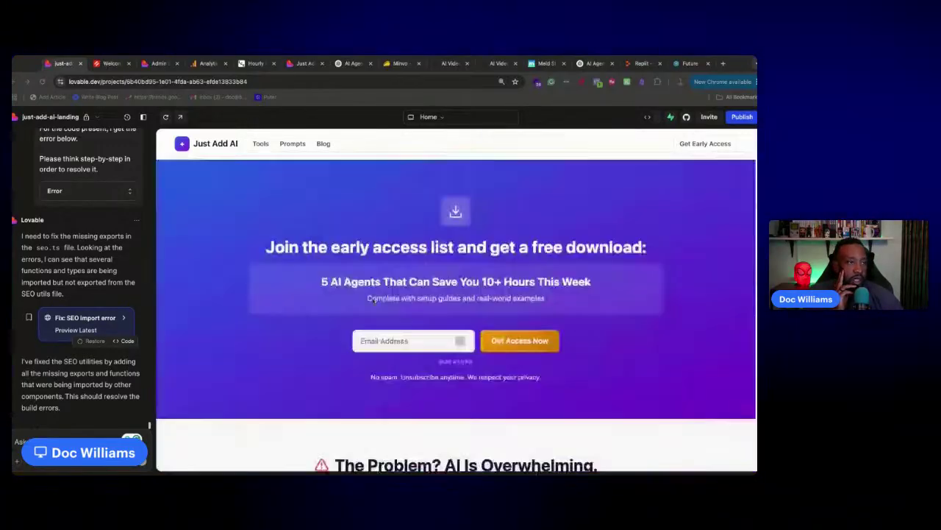
pyautogui.scroll(15, 375, 298)
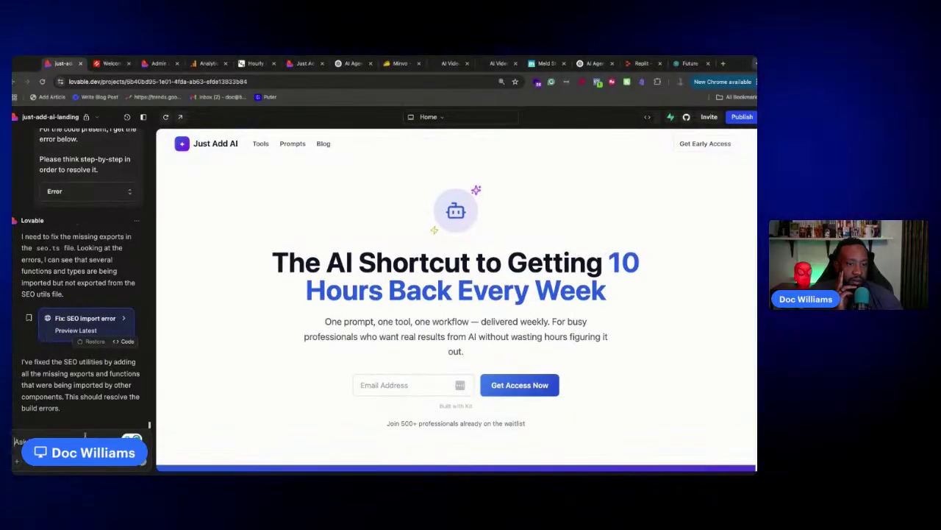
pyautogui.click(111, 466)
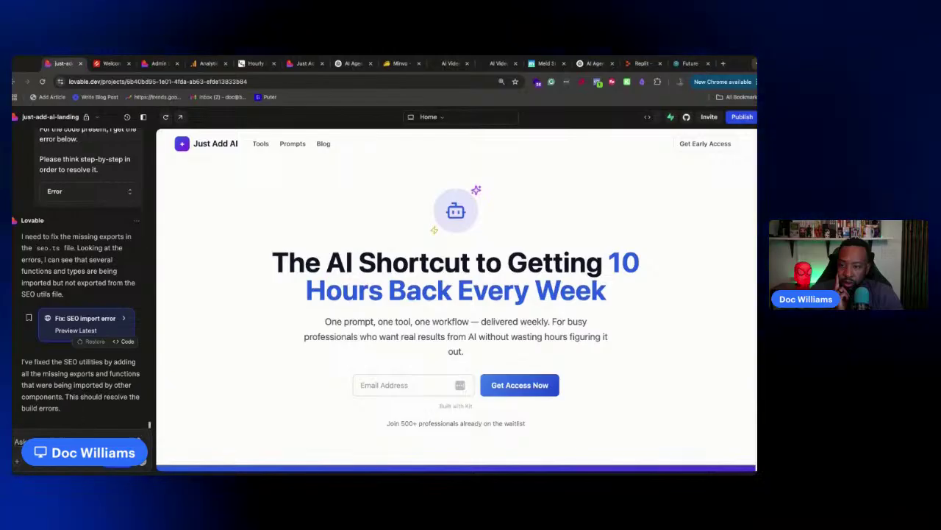
pyautogui.press('Return')
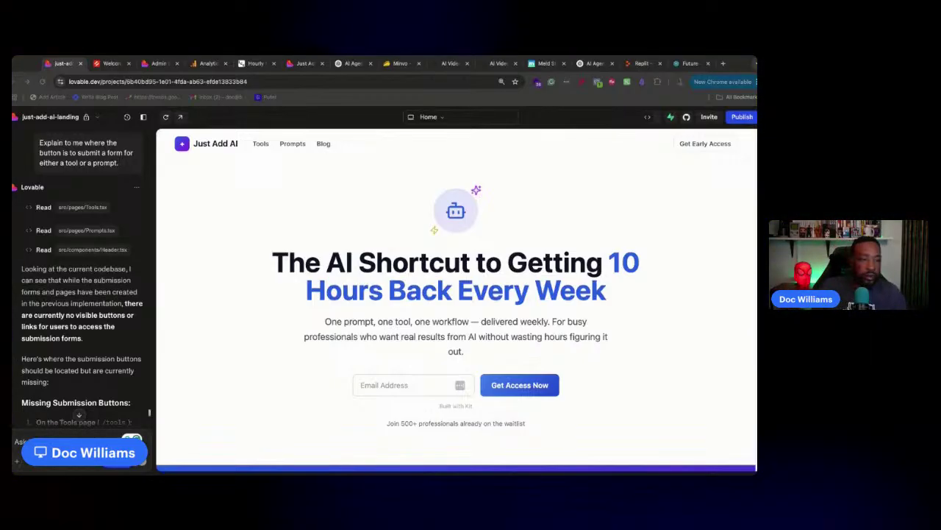
# Read through the reply about the missing Submit Tool and Submit Prompt buttons and its status checklist
pyautogui.scroll(-10, 68, 306)
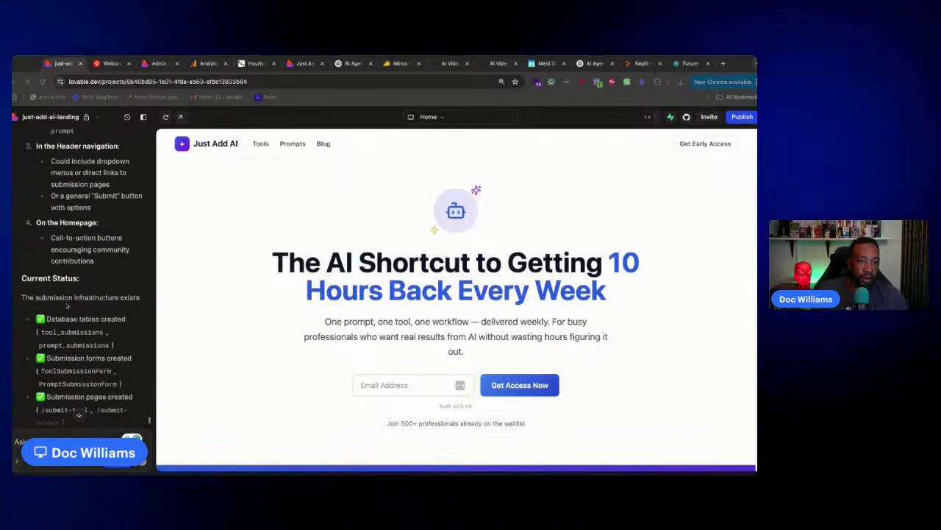
pyautogui.scroll(5, 65, 306)
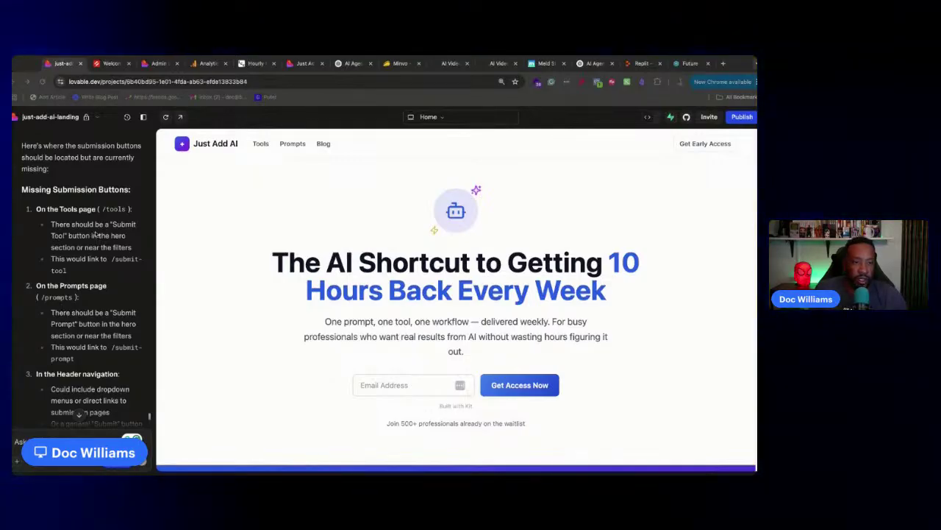
pyautogui.scroll(-2, 93, 298)
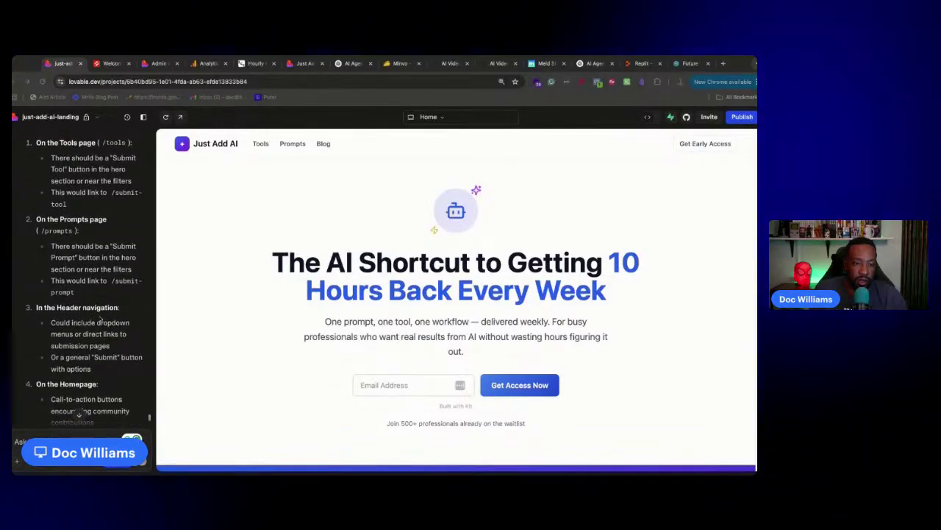
pyautogui.scroll(-2, 109, 362)
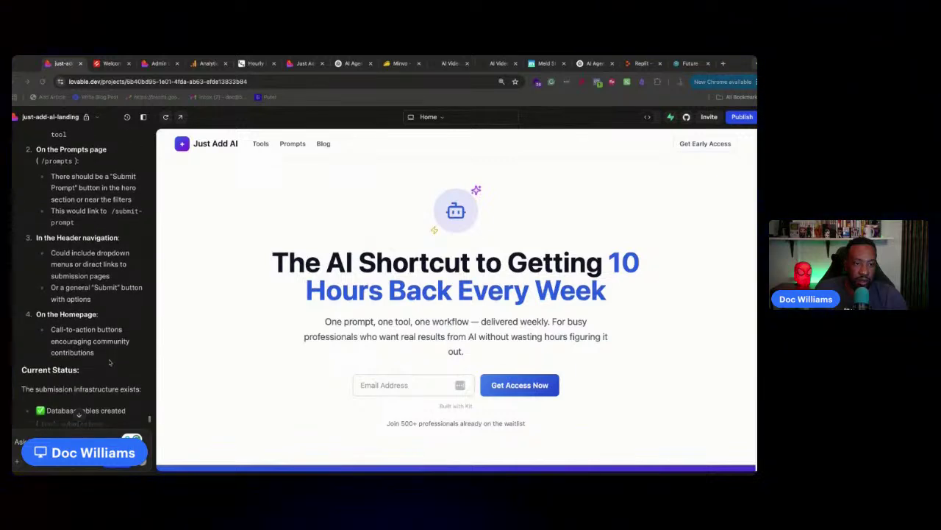
pyautogui.scroll(-10, 113, 302)
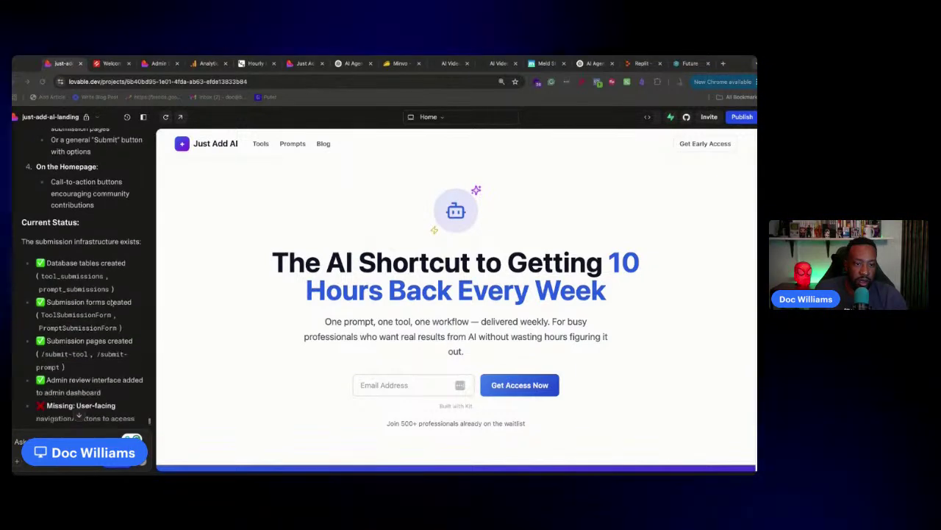
pyautogui.scroll(4, 84, 279)
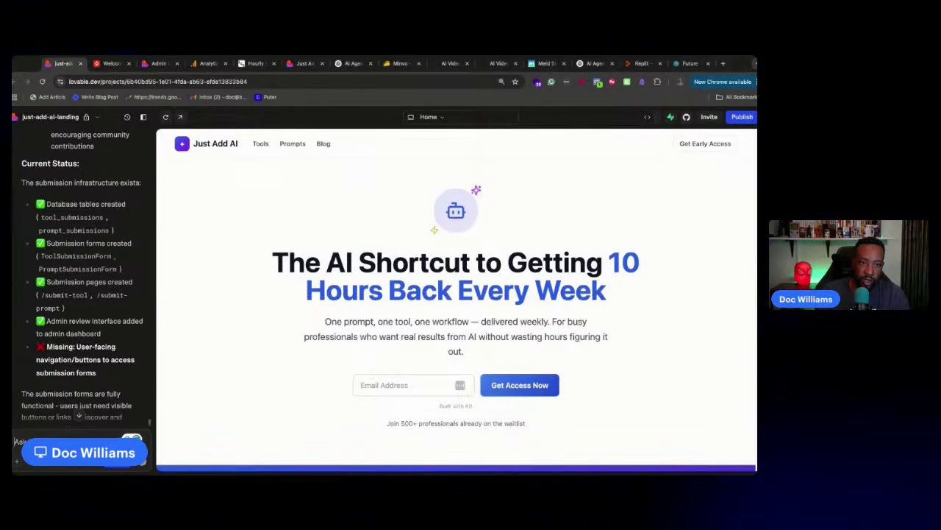
pyautogui.scroll(5, 87, 314)
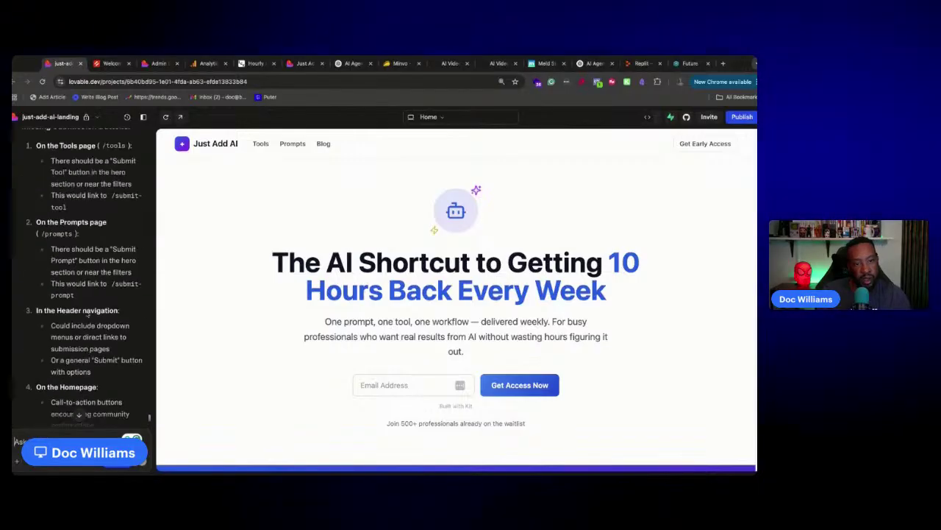
pyautogui.scroll(3, 87, 314)
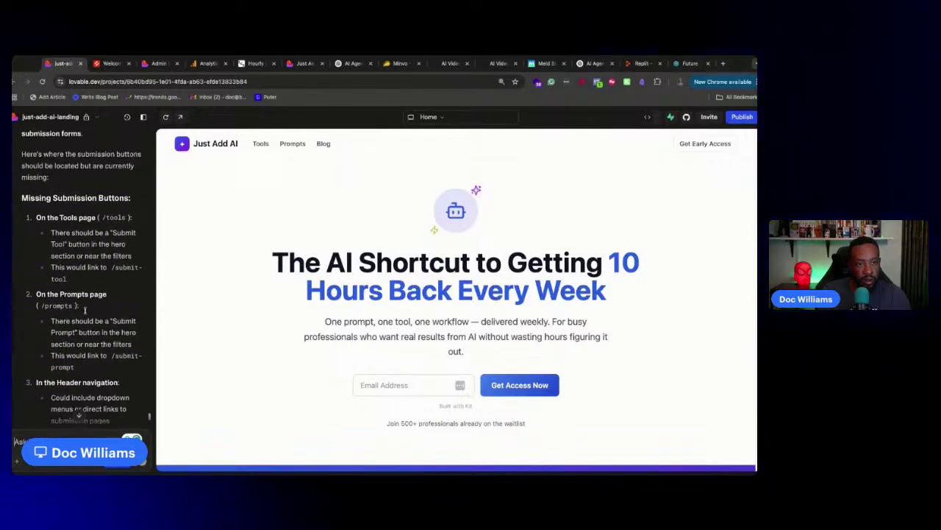
pyautogui.scroll(1, 86, 314)
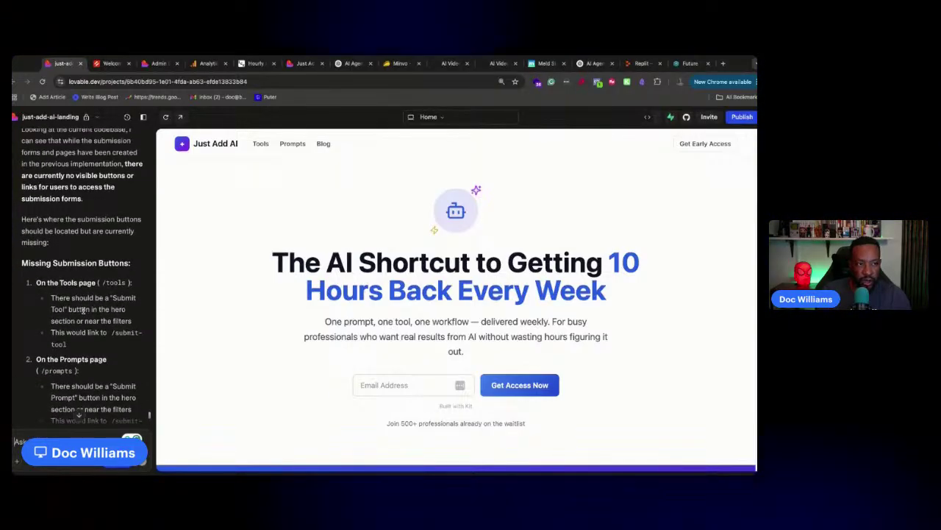
pyautogui.scroll(-10, 82, 311)
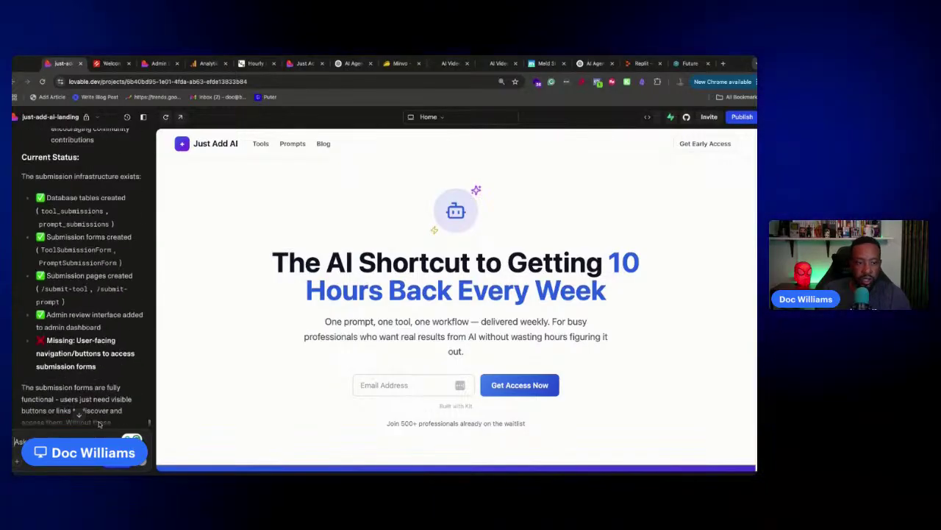
pyautogui.scroll(-3, 90, 388)
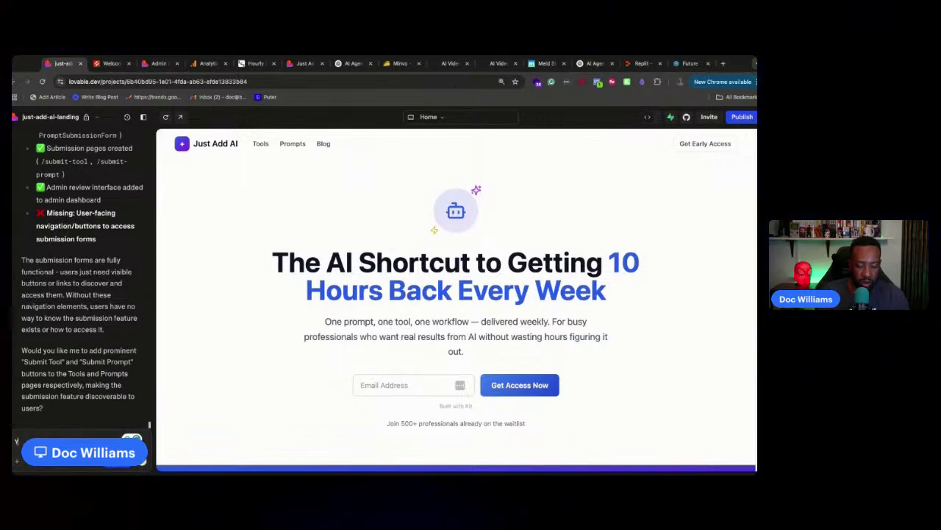
# Answer 'Yes' to adding the submission buttons and approve the assistant's plan for implementation
pyautogui.write('Yes')
pyautogui.press('Return')
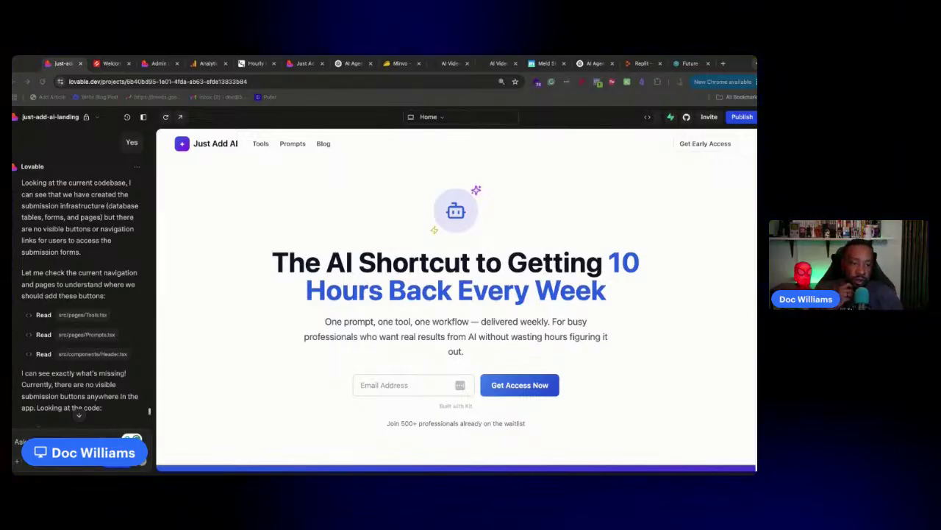
pyautogui.scroll(-15, 115, 333)
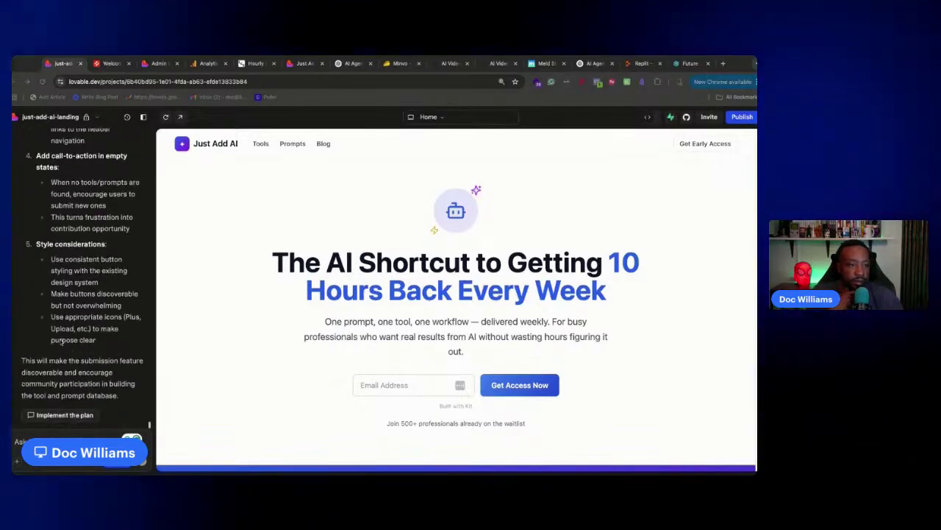
pyautogui.click(67, 415)
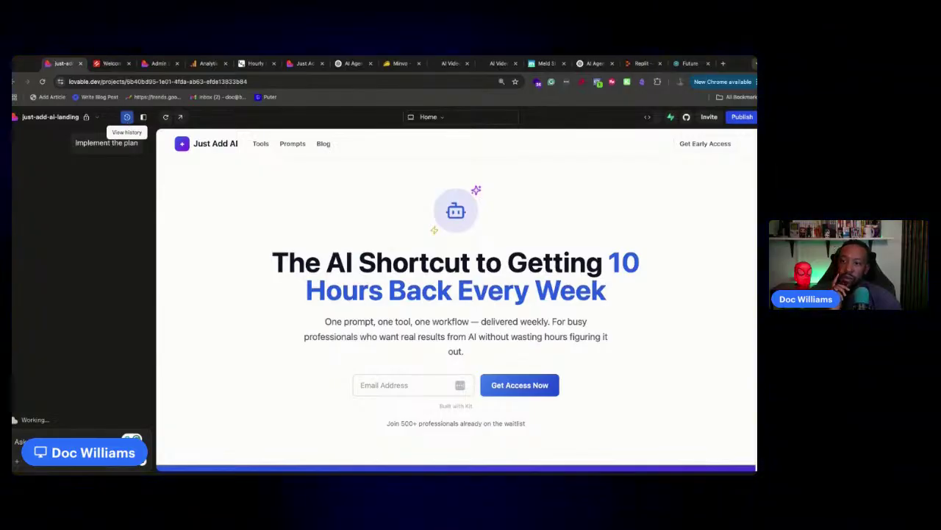
pyautogui.click(109, 63)
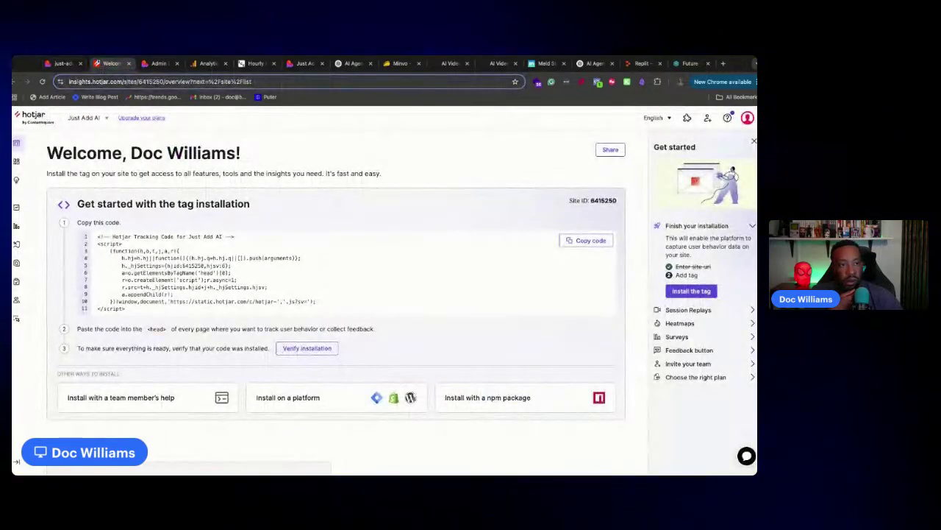
pyautogui.click(158, 64)
pyautogui.click(207, 63)
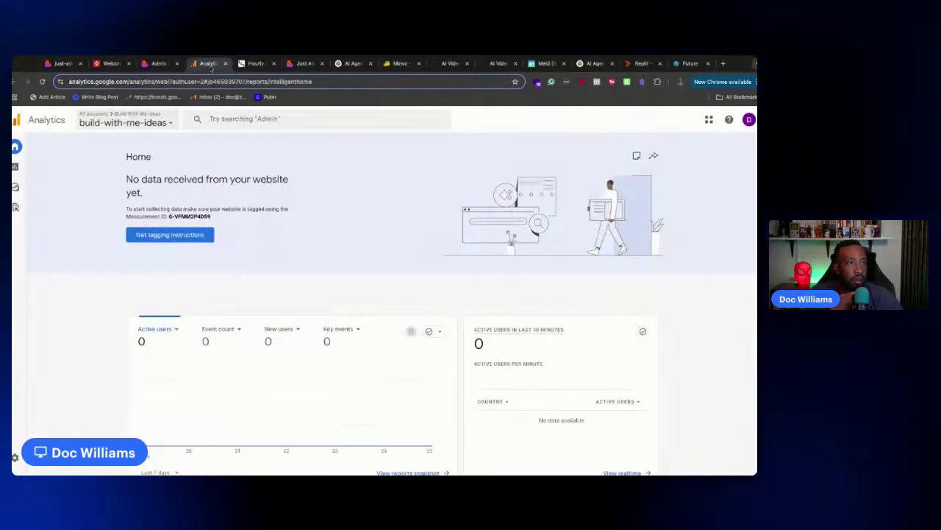
pyautogui.click(255, 63)
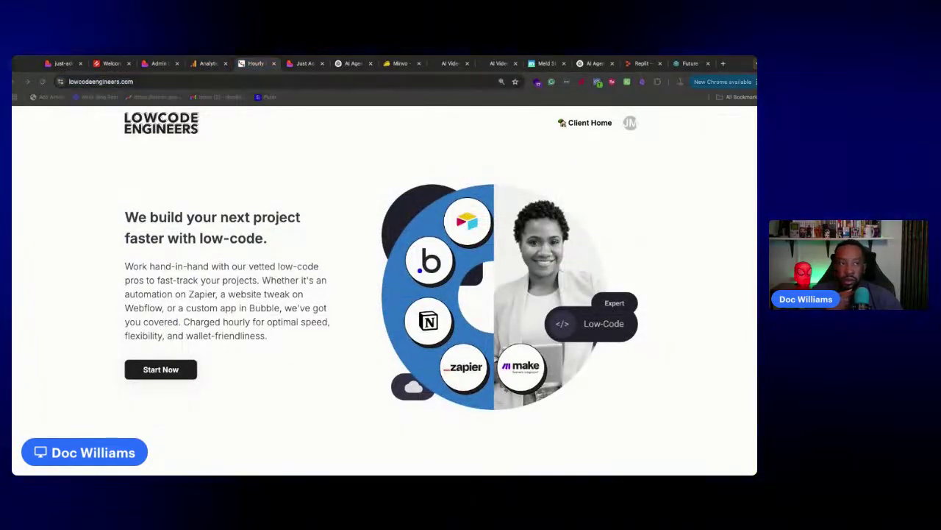
pyautogui.click(59, 64)
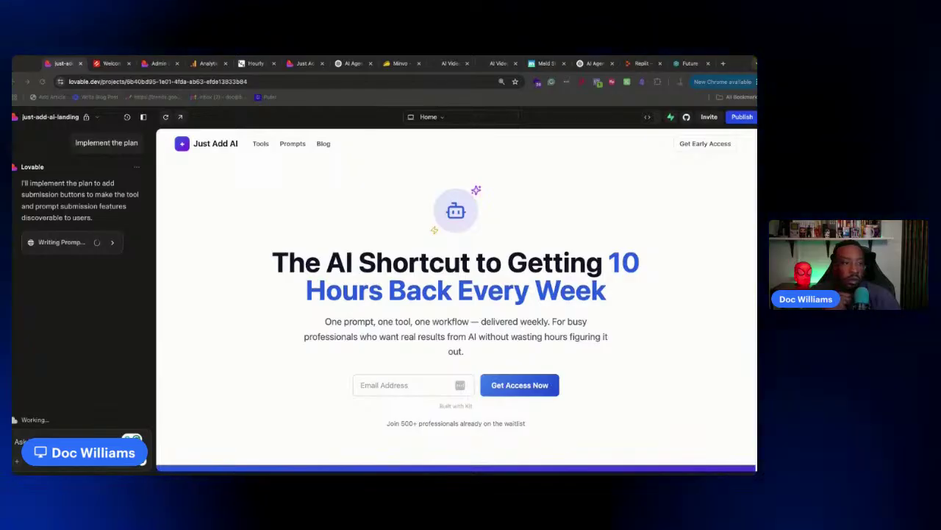
# View the code Lovable is writing, then move to the Replit homepage
pyautogui.click(112, 243)
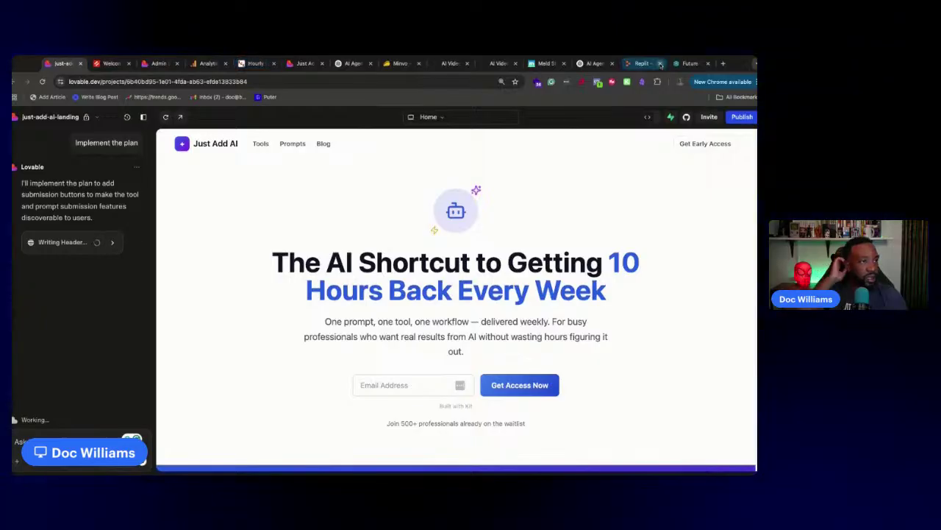
pyautogui.click(639, 63)
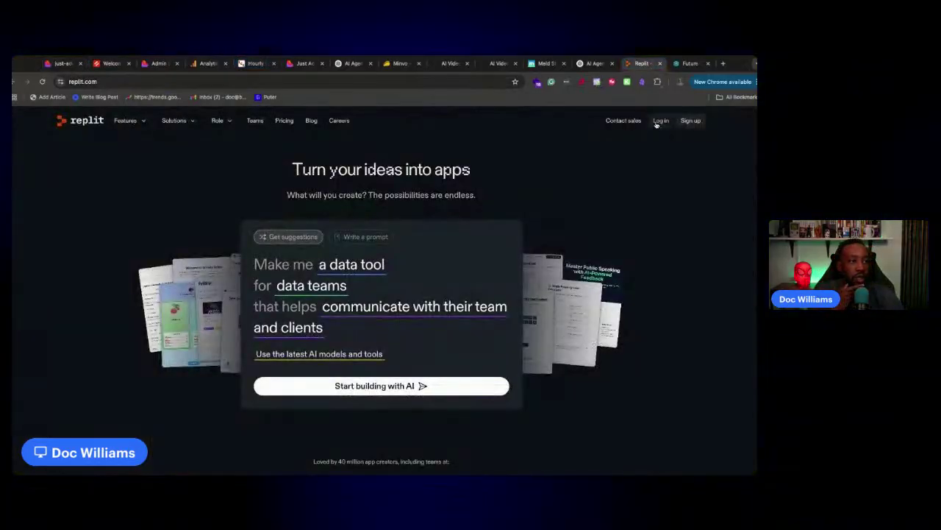
# Sign in to Replit with GitHub and enter the fitness app prompt for tracking basic workouts
pyautogui.click(660, 120)
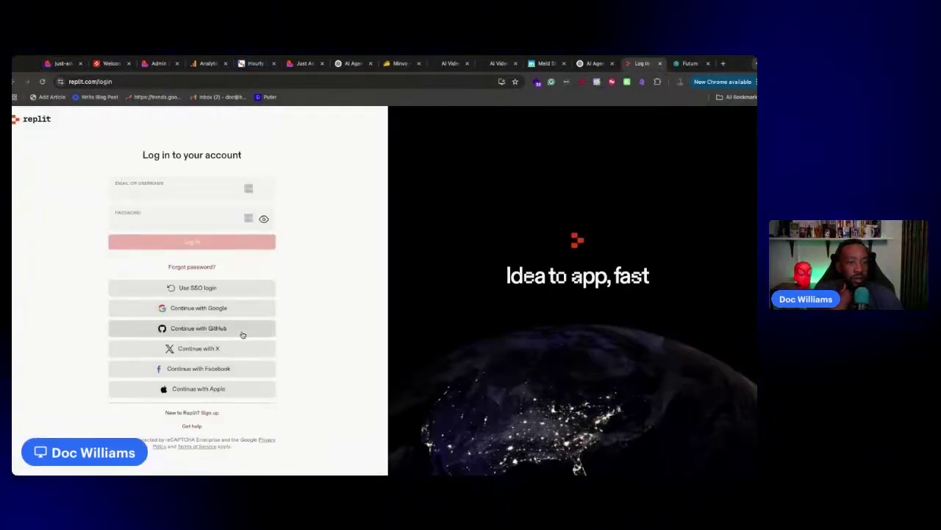
pyautogui.click(243, 330)
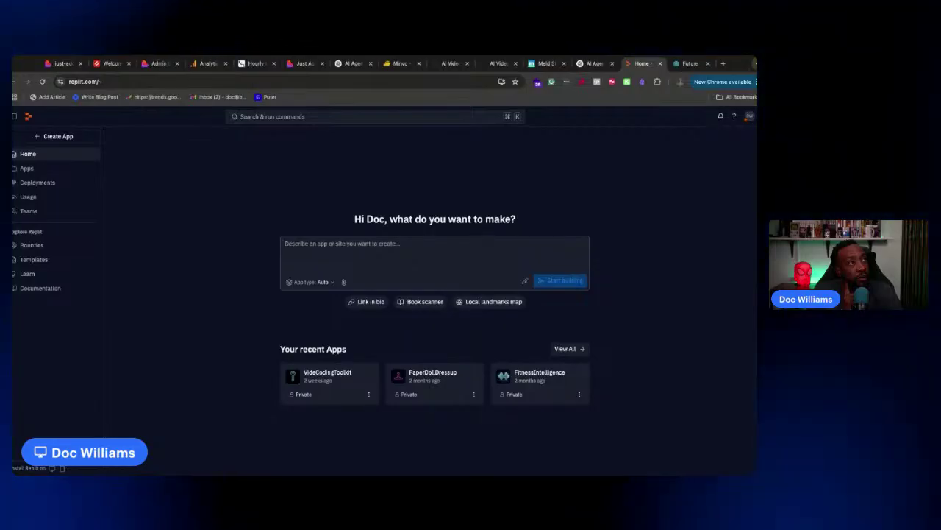
pyautogui.write("I need to create a fitness application where I'm tracking my basic workouts.")
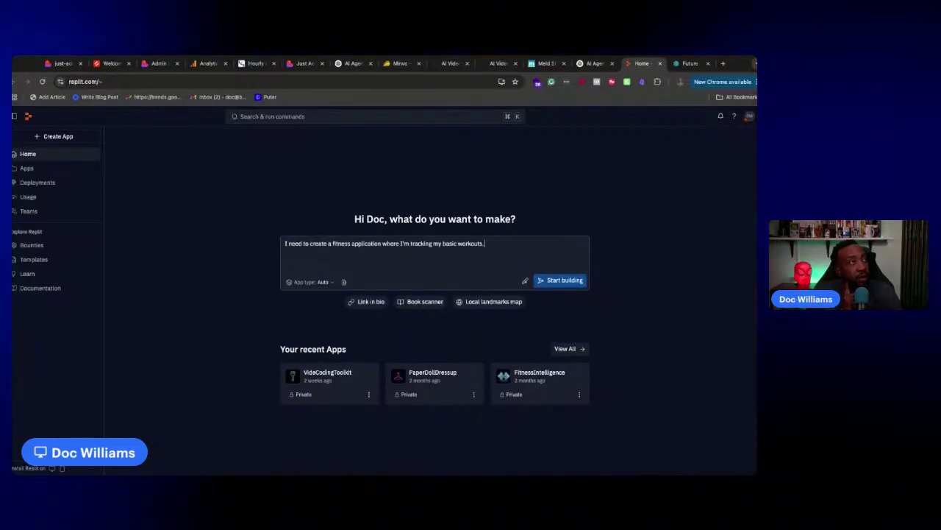
# Open a blank new browser tab alongside the Replit prompt
pyautogui.click(723, 63)
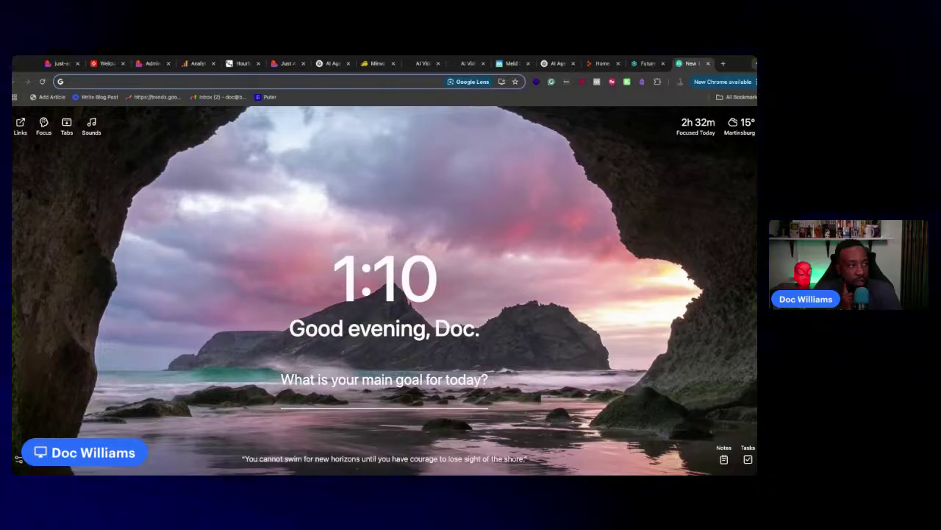
pyautogui.click(597, 63)
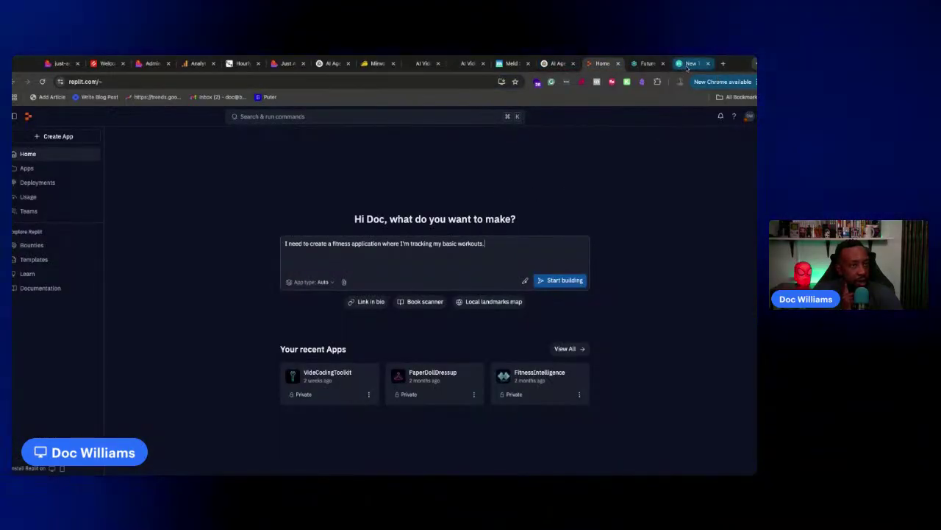
pyautogui.click(689, 64)
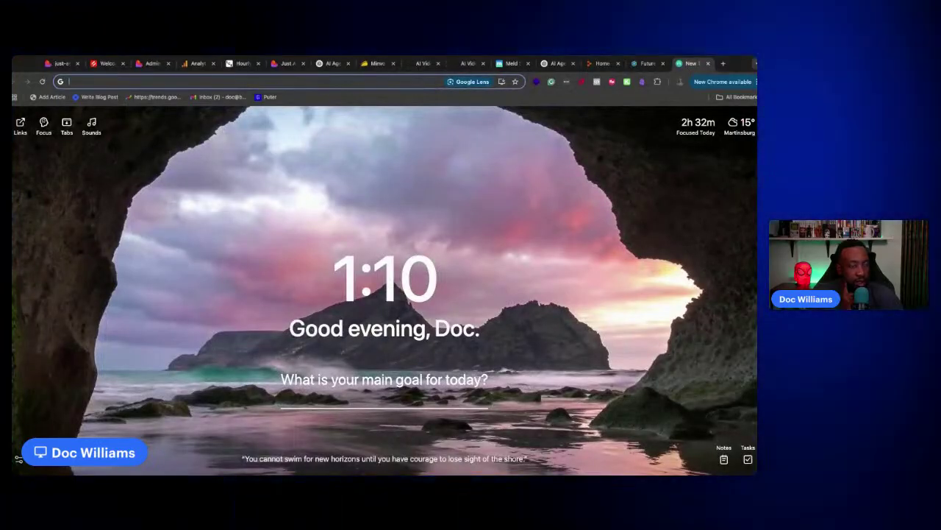
# Search Google for fitness periodization workout training and copy the AI overview's periodization definition
pyautogui.write('Fitness, puritization, workout training.')
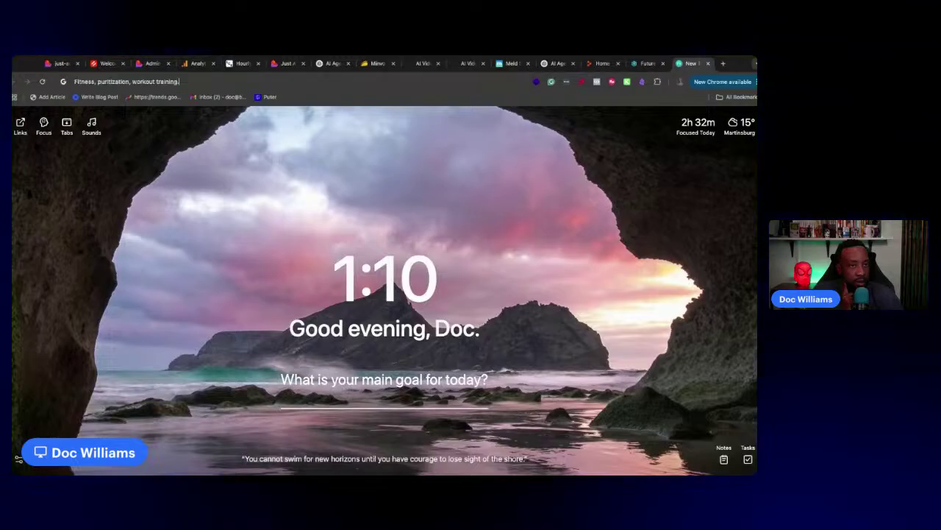
pyautogui.press('Return')
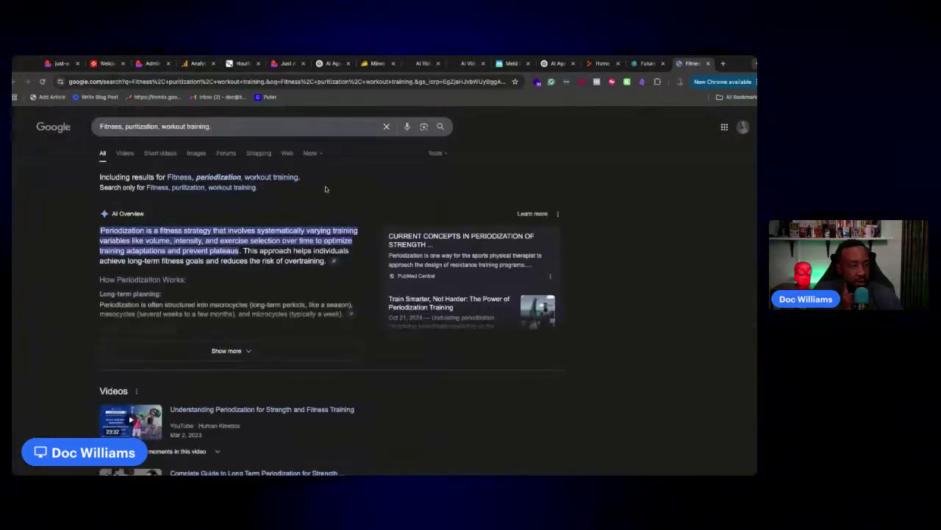
pyautogui.moveTo(101, 230); pyautogui.dragTo(212, 230)
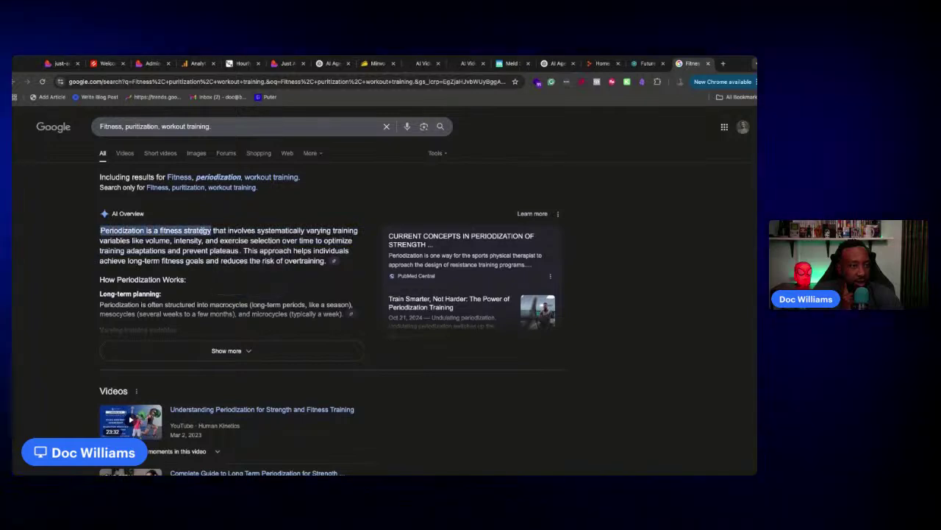
pyautogui.click(602, 64)
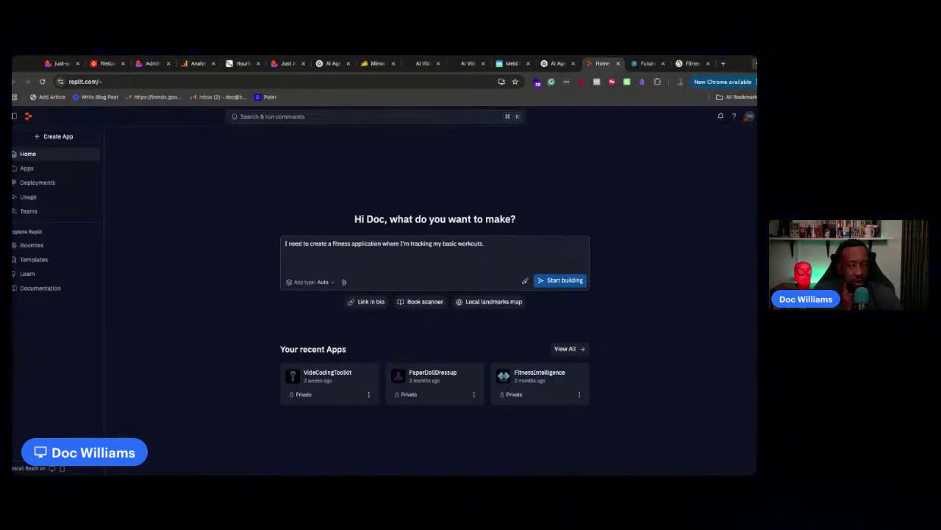
# Add the periodization workout-style sentence to the fitness prompt and submit it to Replit
pyautogui.write('the style of workouts, would be the following')
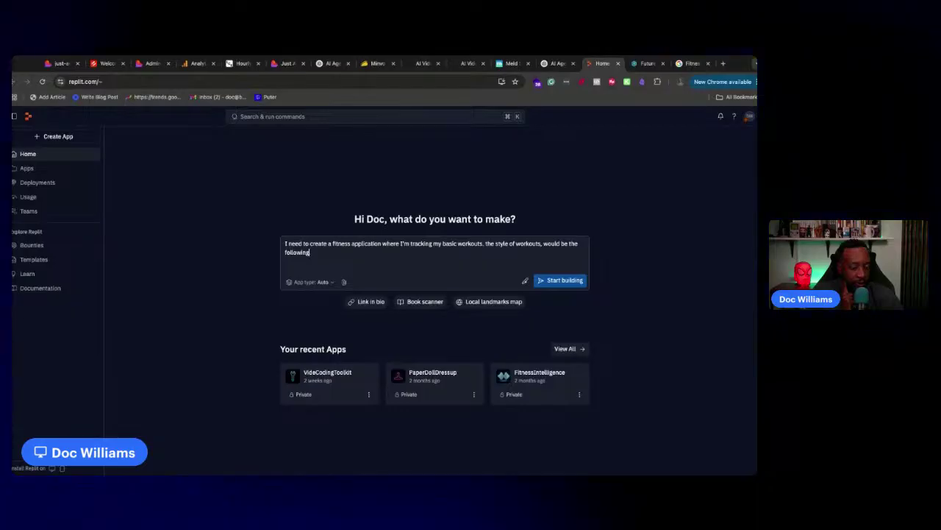
pyautogui.write('. Periodization is a fitness strategy')
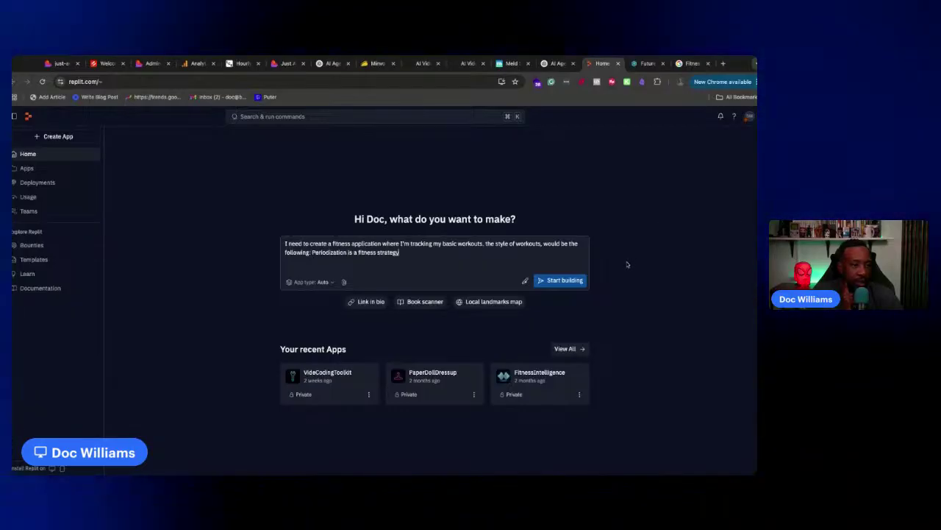
pyautogui.press('Return')
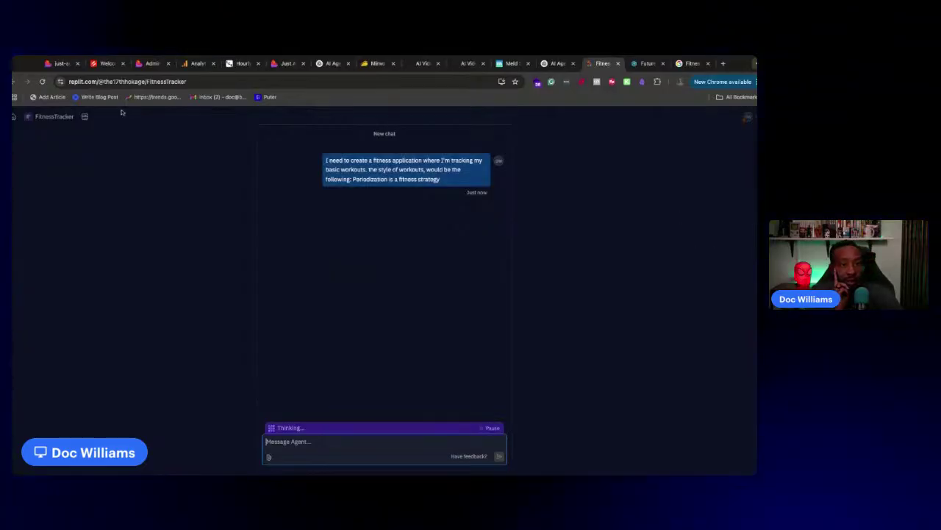
# In Lovable's preview, open the Submit an AI Tool page from the Submit menu and scroll it
pyautogui.click(61, 63)
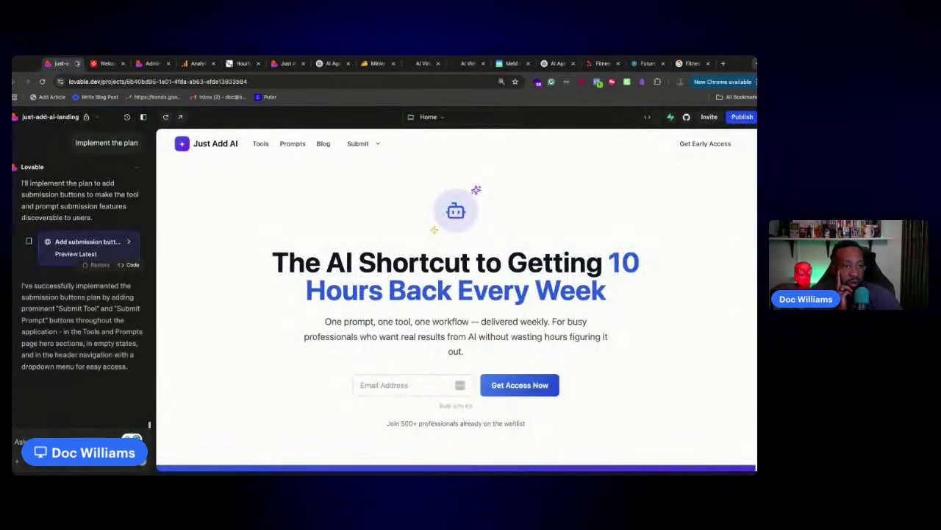
pyautogui.moveTo(359, 144)
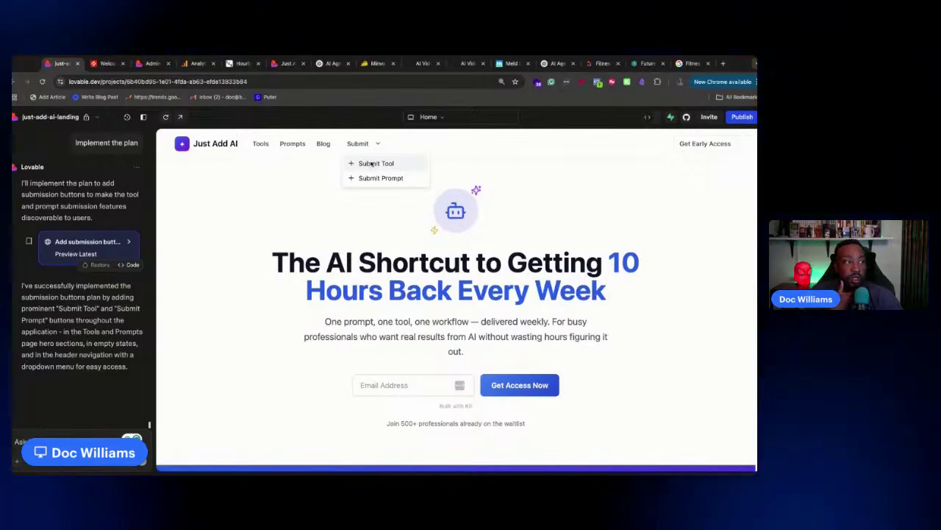
pyautogui.click(375, 163)
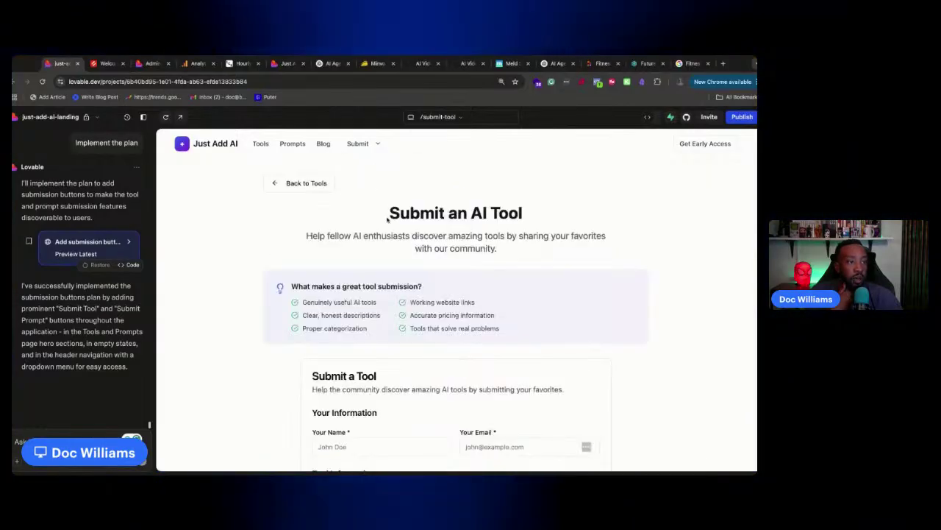
pyautogui.scroll(-3, 402, 249)
pyautogui.scroll(3, 402, 249)
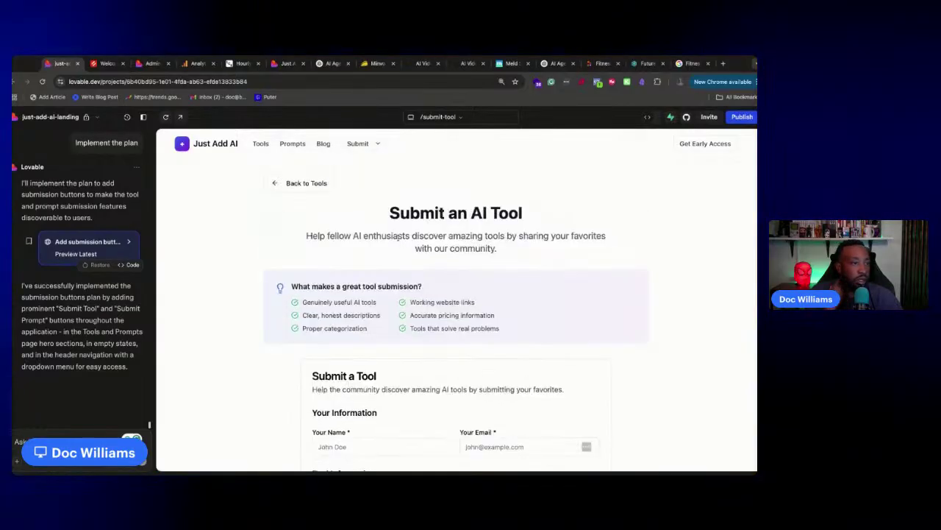
pyautogui.scroll(-8, 390, 235)
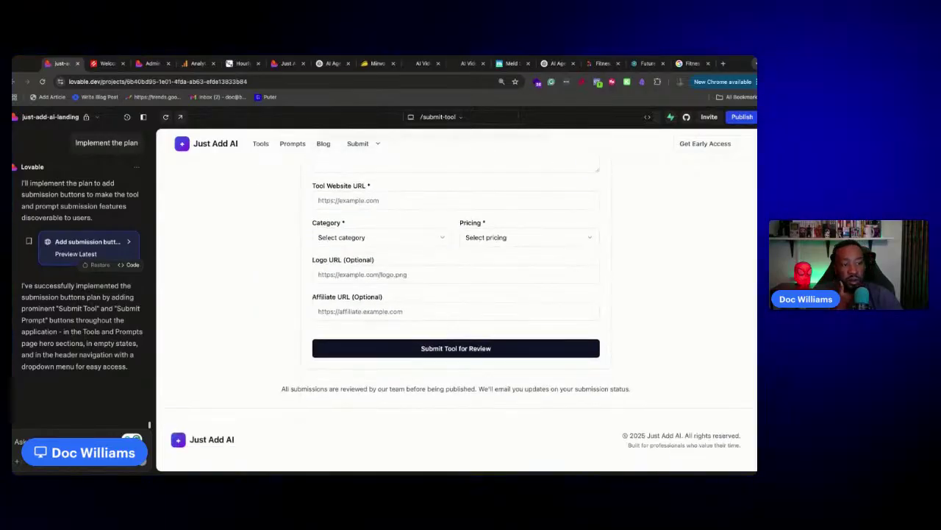
pyautogui.scroll(8, 375, 220)
# Review the Submit an AI Prompt page, then return the preview to the home page
pyautogui.click(358, 145)
pyautogui.click(367, 178)
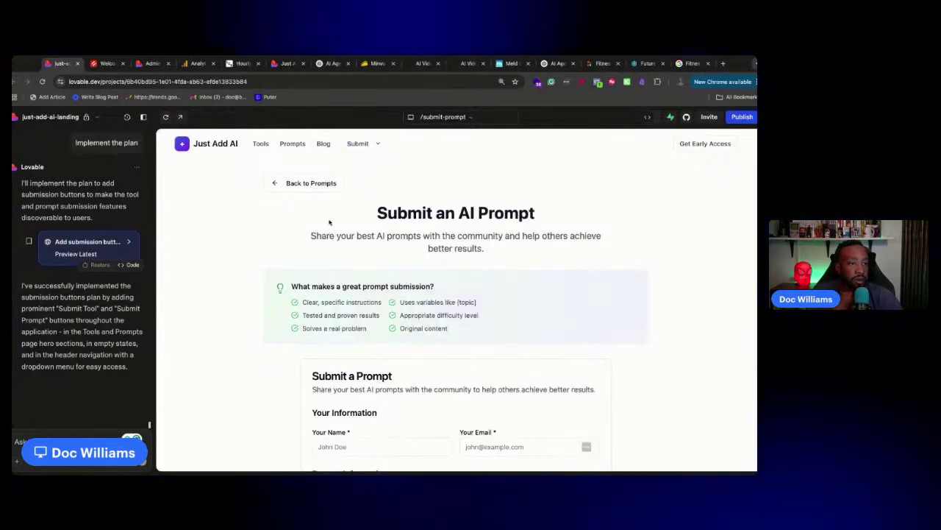
pyautogui.scroll(-4, 329, 222)
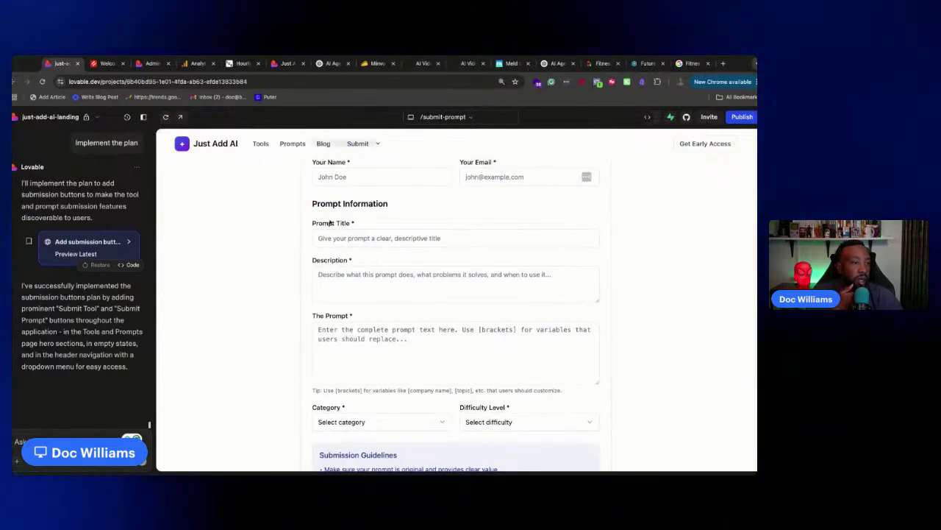
pyautogui.scroll(-5, 330, 222)
pyautogui.scroll(10, 329, 222)
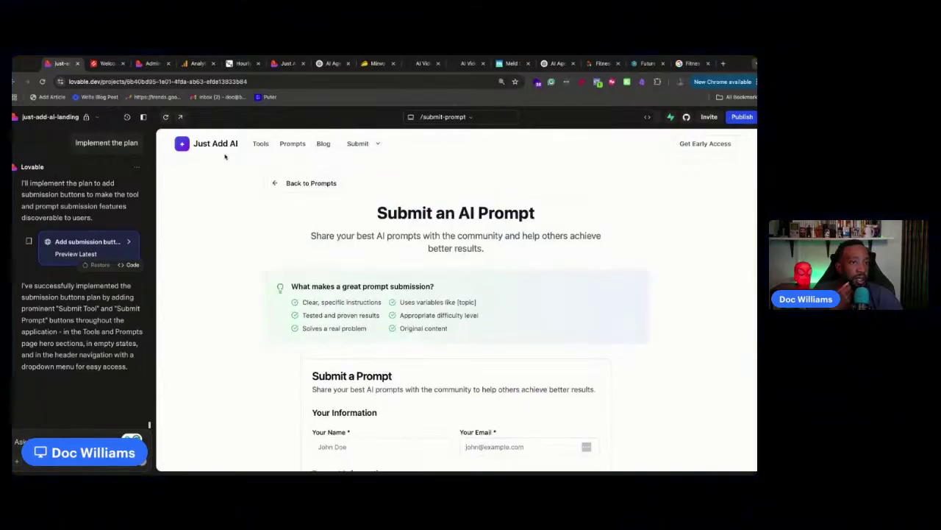
pyautogui.click(219, 150)
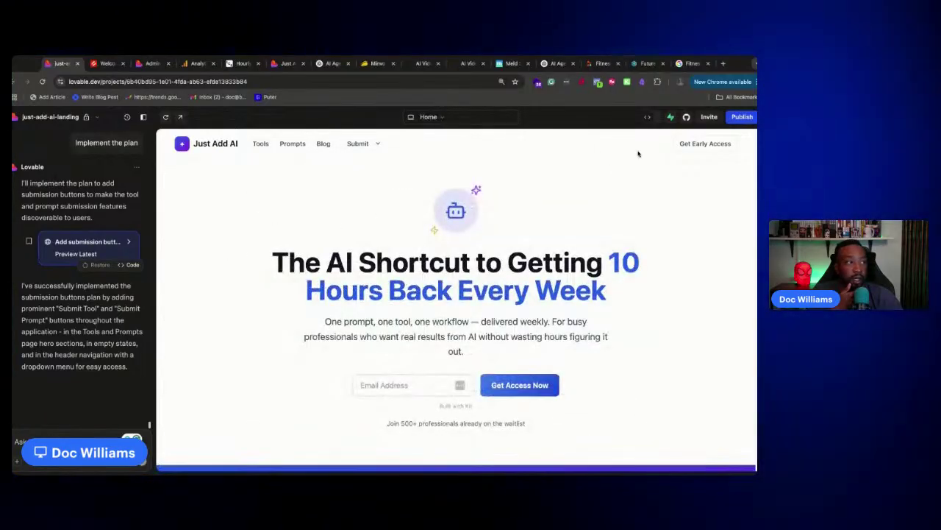
# Publish the site update, proceeding despite the Supabase security warning
pyautogui.click(742, 116)
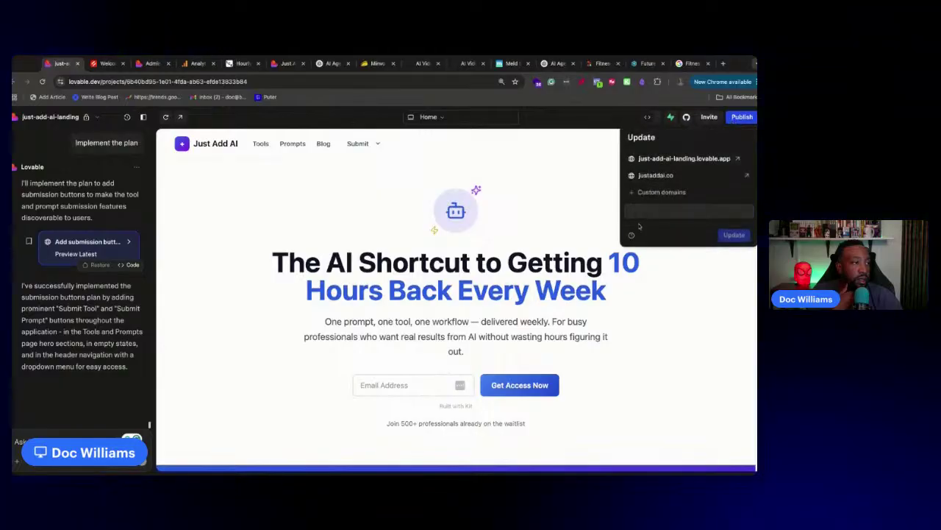
pyautogui.click(677, 235)
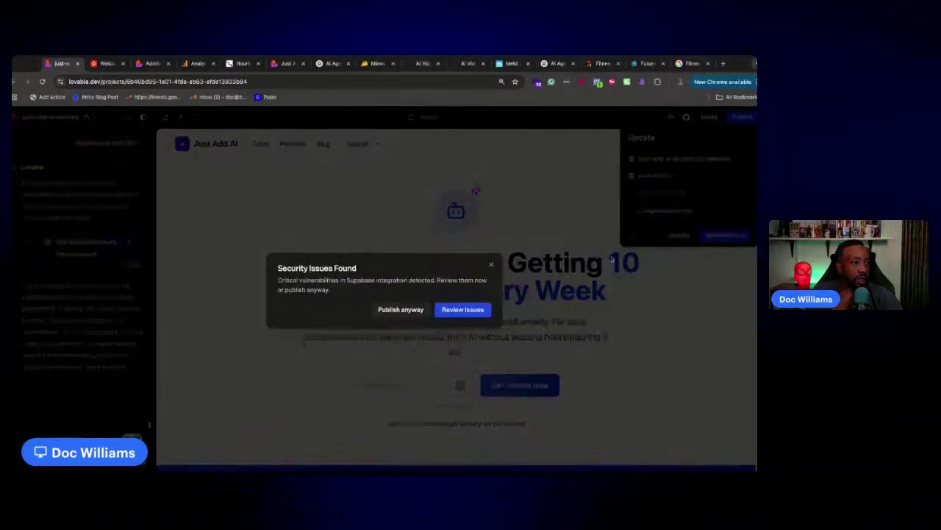
pyautogui.click(403, 311)
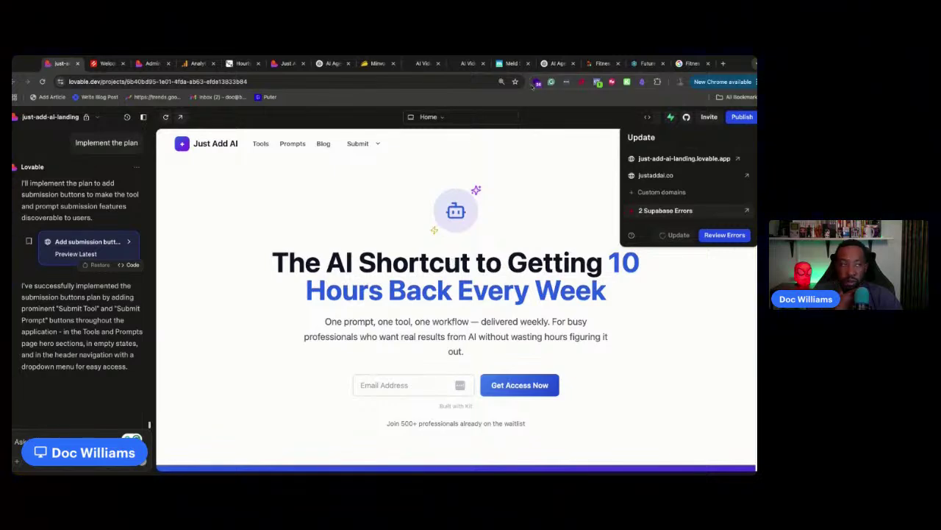
pyautogui.click(648, 63)
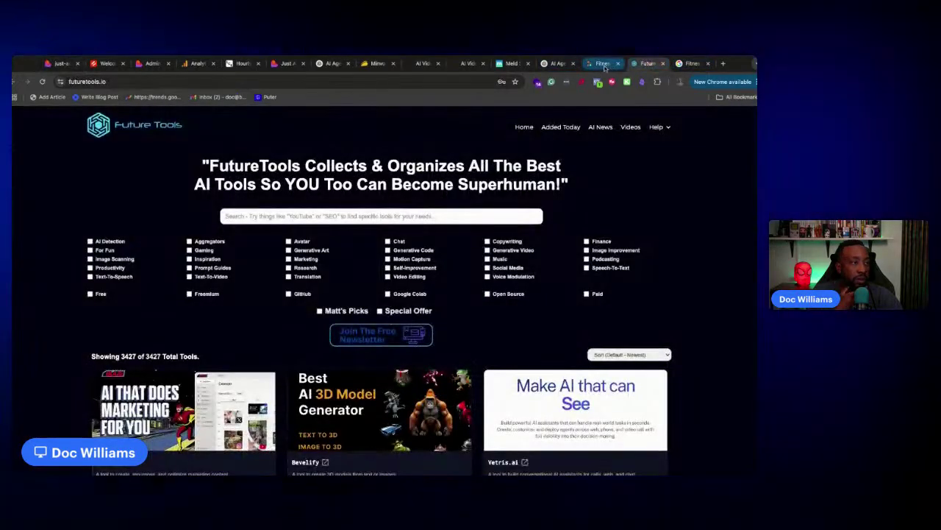
# Add advanced periodization models and workout analytics to the FitnessTracker plan, then paste a workout-logging request
pyautogui.click(604, 63)
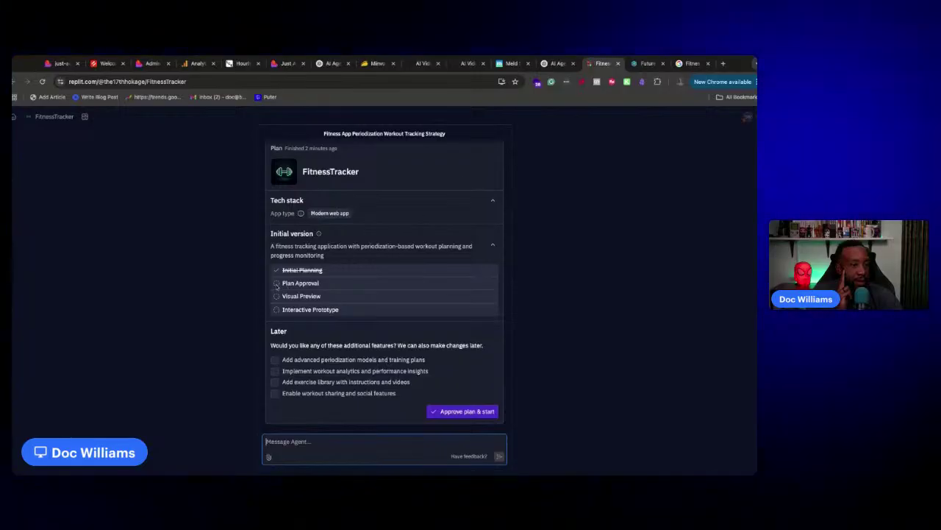
pyautogui.click(276, 359)
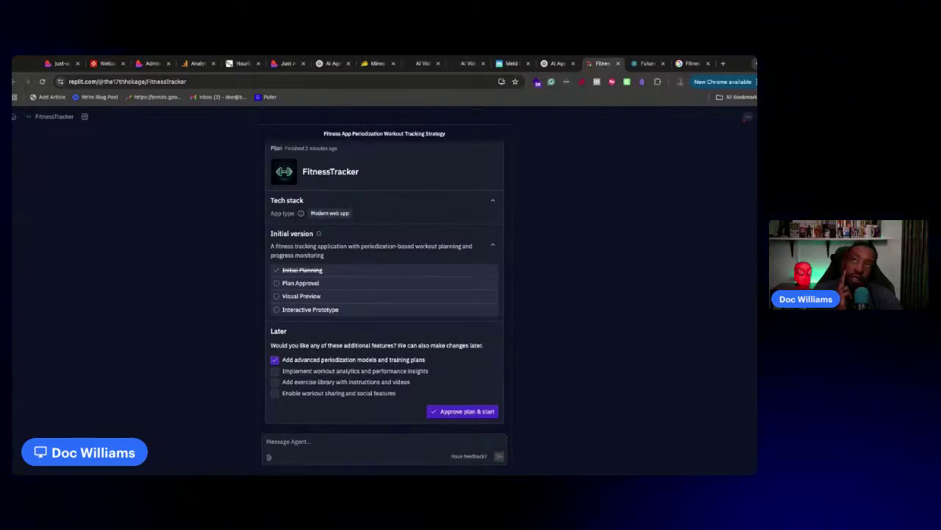
pyautogui.click(275, 370)
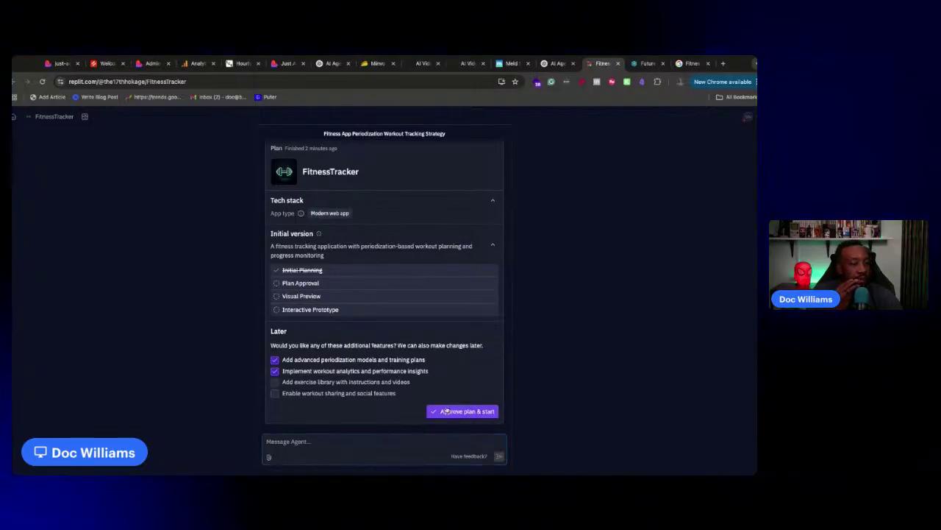
pyautogui.click(382, 460)
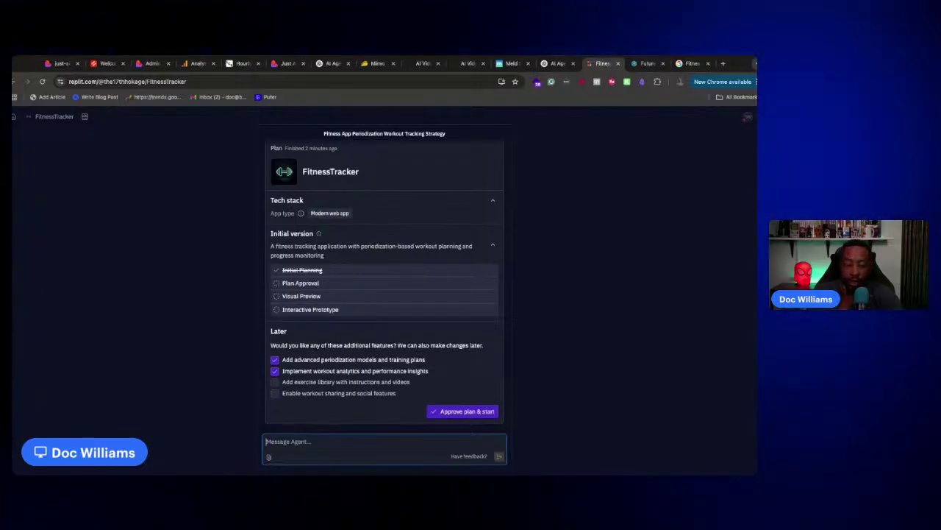
pyautogui.write('I want to make sure that I can log my workouts and also have suggestions on how how I can increase the the reps or weight based on my goals.')
# Send the workout logging request in Replit, then open the live justaddai.co site from Lovable's Publish panel
pyautogui.click(499, 456)
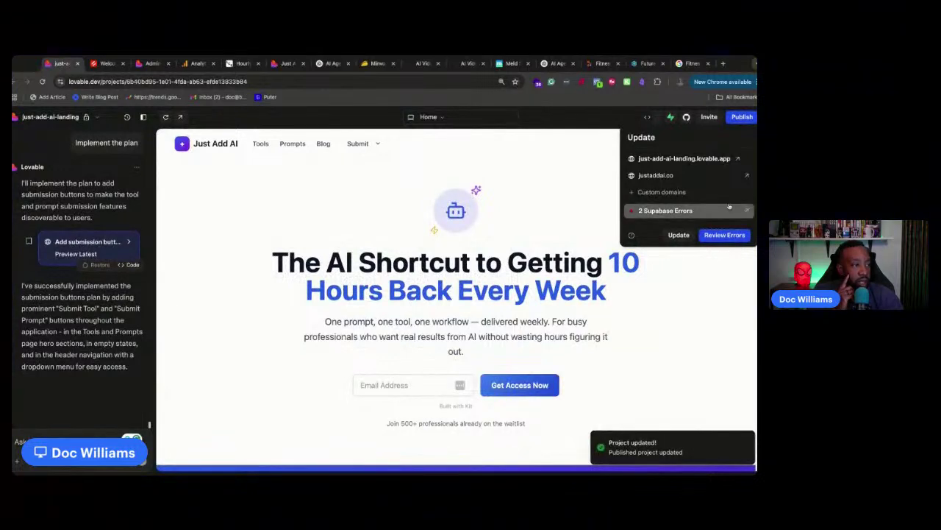
pyautogui.click(746, 175)
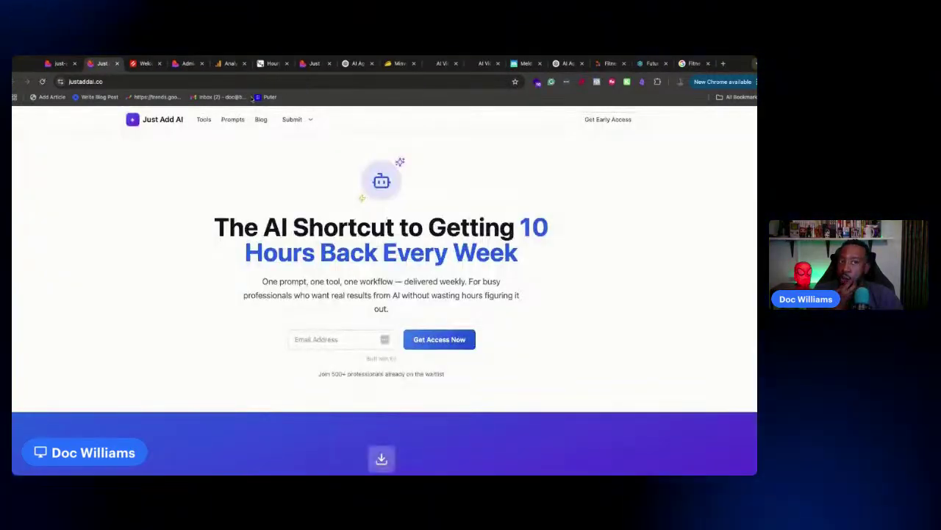
# From the Submit menu, review the live Submit an AI Tool page, then the prompt submission page
pyautogui.click(294, 119)
pyautogui.click(306, 138)
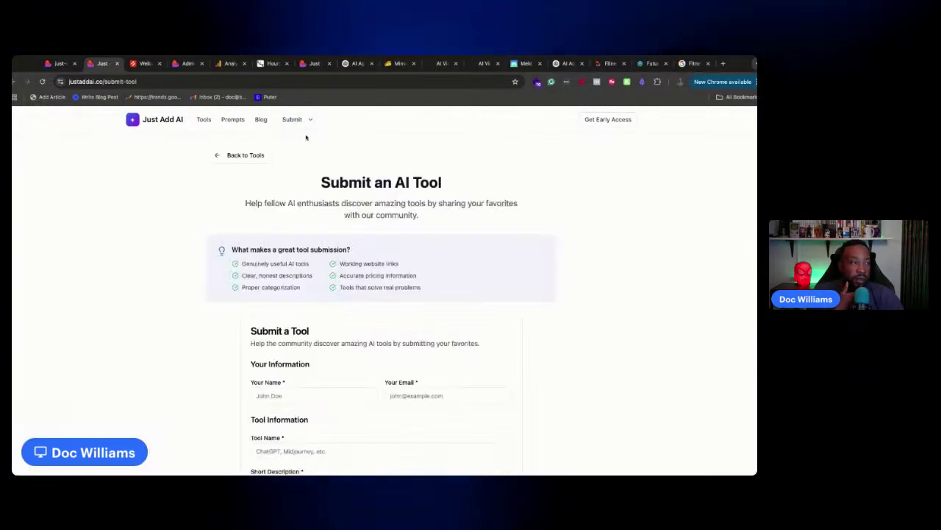
pyautogui.scroll(-10, 306, 138)
pyautogui.scroll(10, 280, 147)
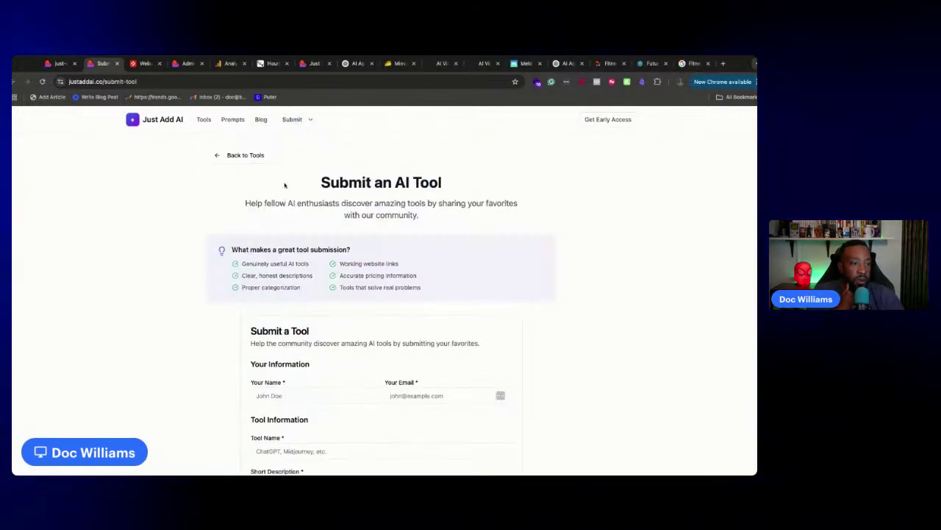
pyautogui.click(293, 120)
pyautogui.click(301, 150)
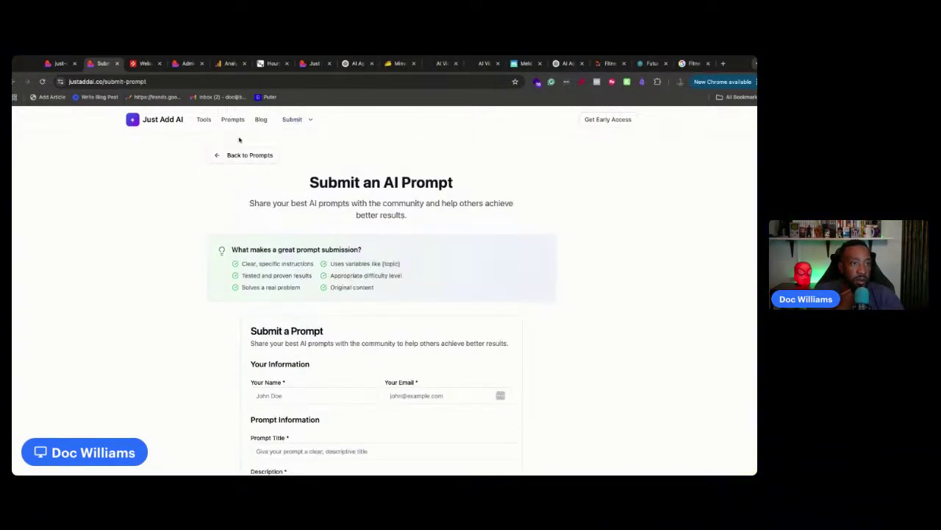
# Open the tool and prompt submission forms from the Tools and Prompts listings, then return home
pyautogui.click(204, 120)
pyautogui.click(294, 120)
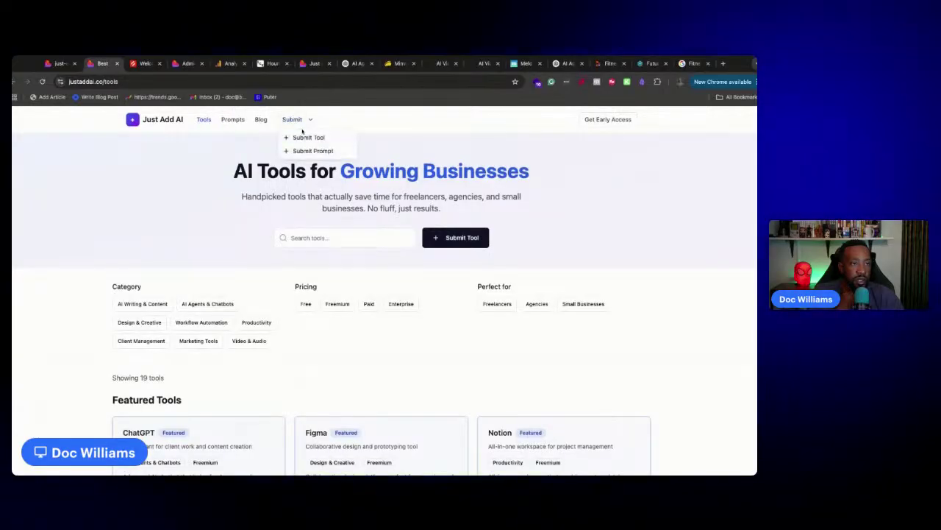
pyautogui.click(451, 239)
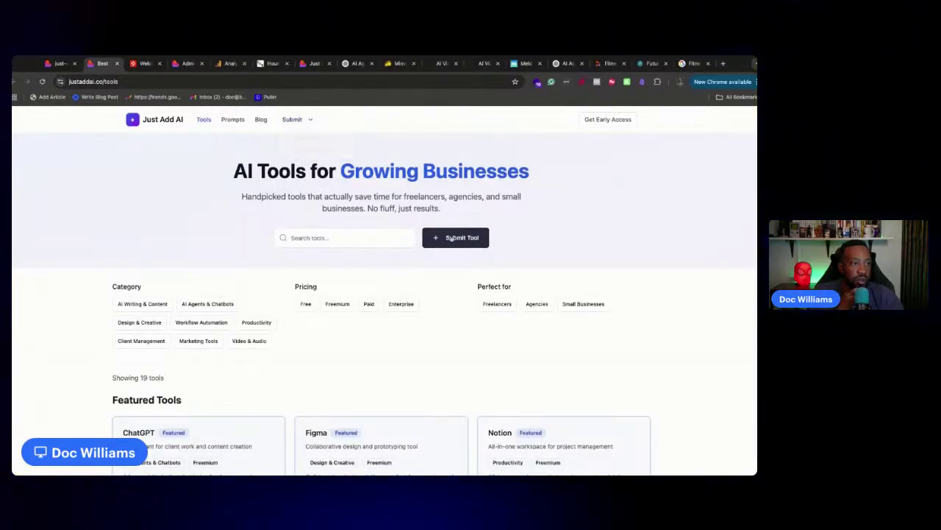
pyautogui.click(454, 239)
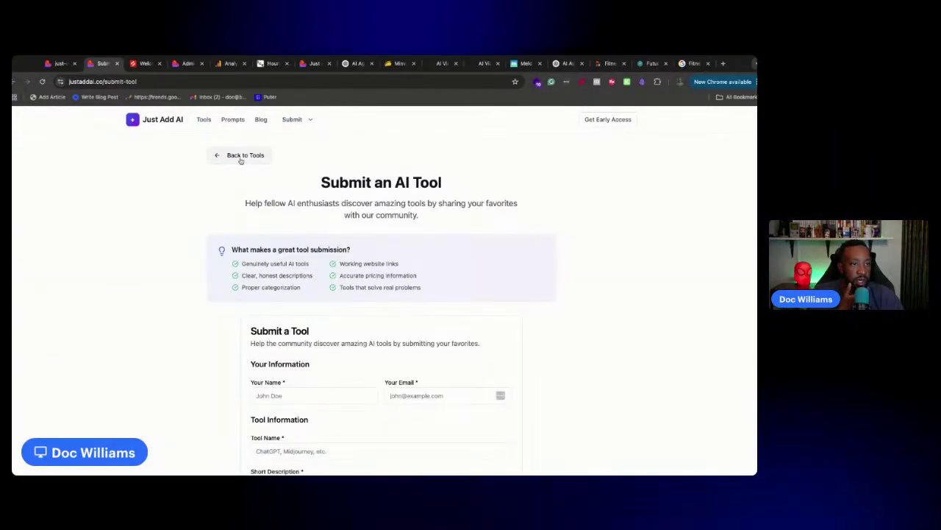
pyautogui.click(241, 158)
pyautogui.click(231, 120)
pyautogui.click(392, 229)
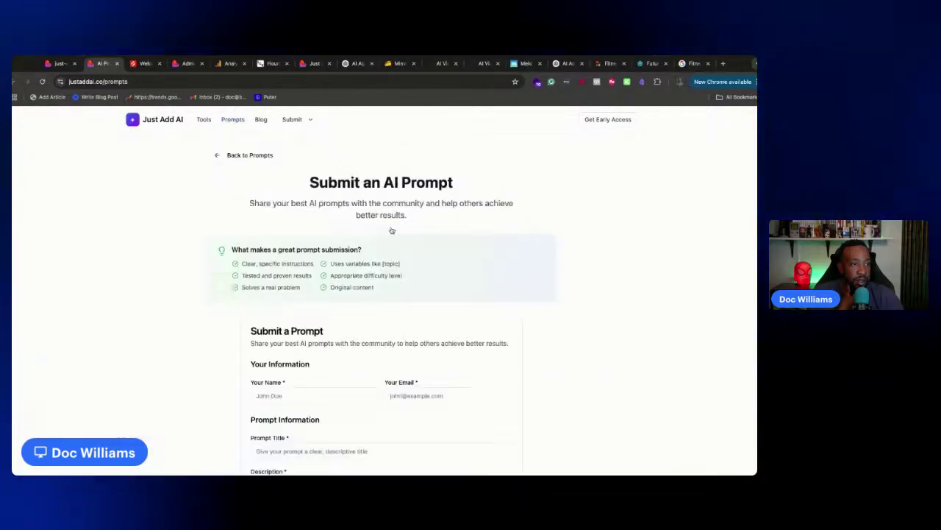
pyautogui.scroll(-10, 381, 331)
pyautogui.scroll(10, 218, 162)
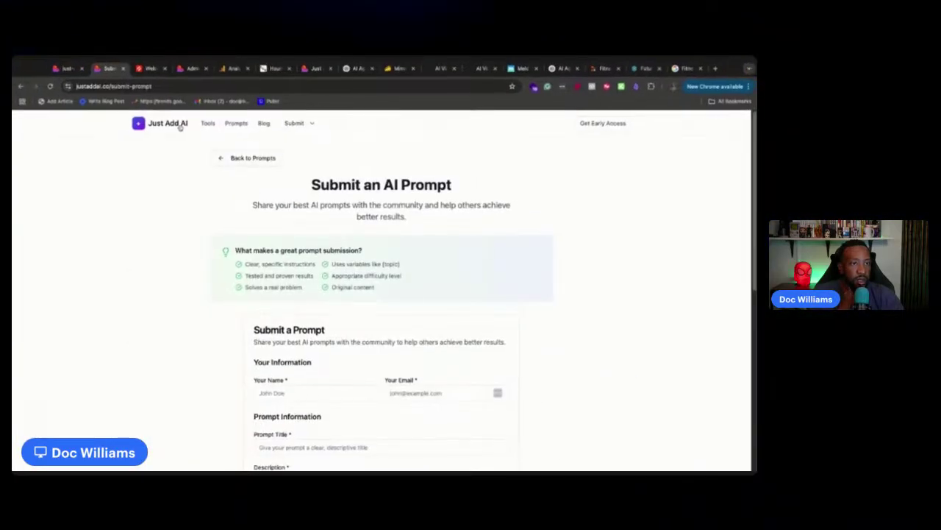
pyautogui.click(179, 127)
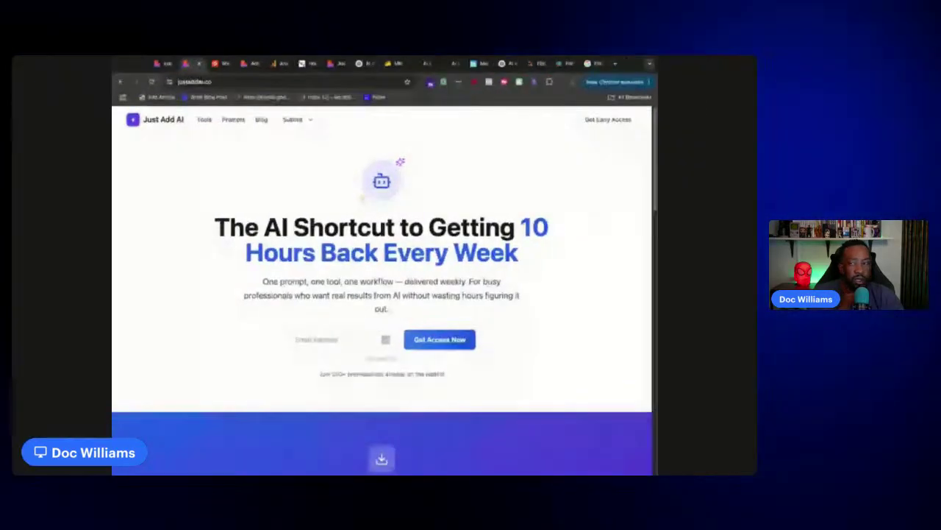
# Scroll the landing page at phone width, restore full width, and return to Lovable, dismissing the publish popup
pyautogui.scroll(-10, 428, 281)
pyautogui.scroll(-10, 429, 278)
pyautogui.scroll(15, 432, 279)
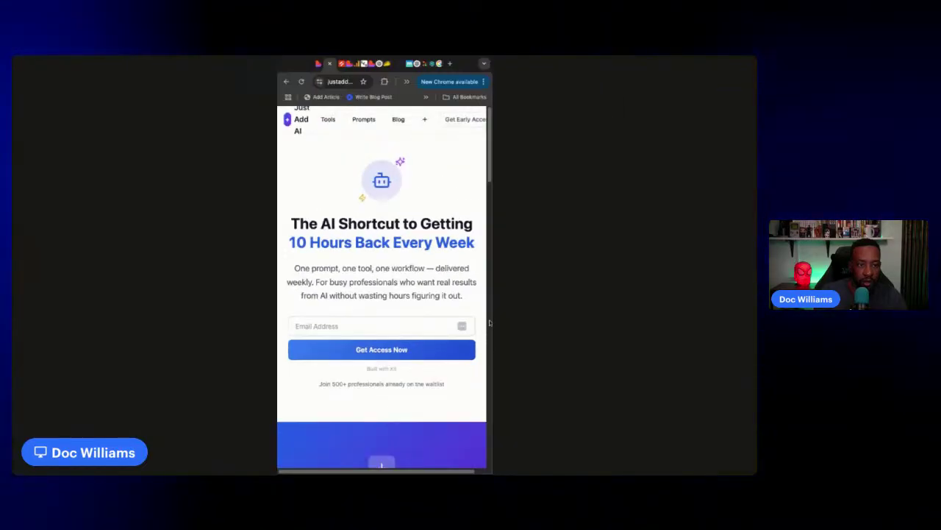
pyautogui.moveTo(490, 323); pyautogui.dragTo(755, 321)
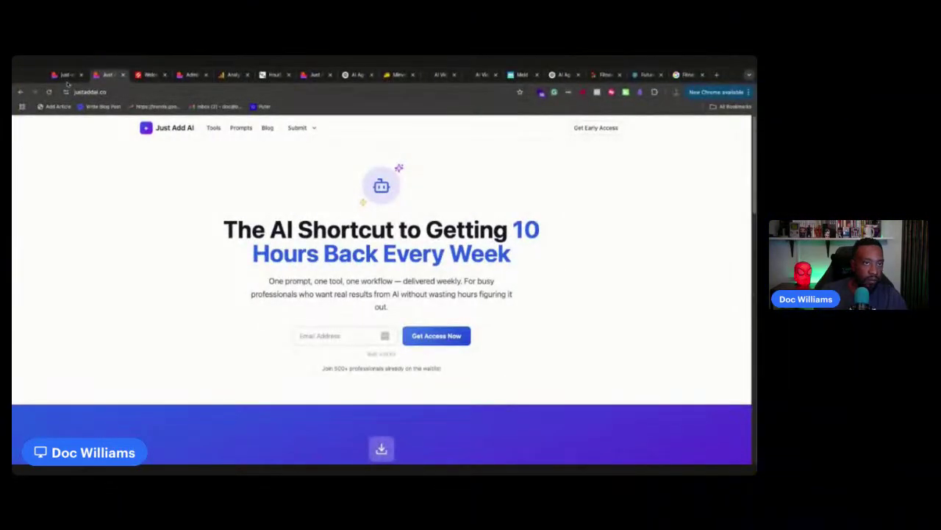
pyautogui.click(64, 75)
pyautogui.click(674, 237)
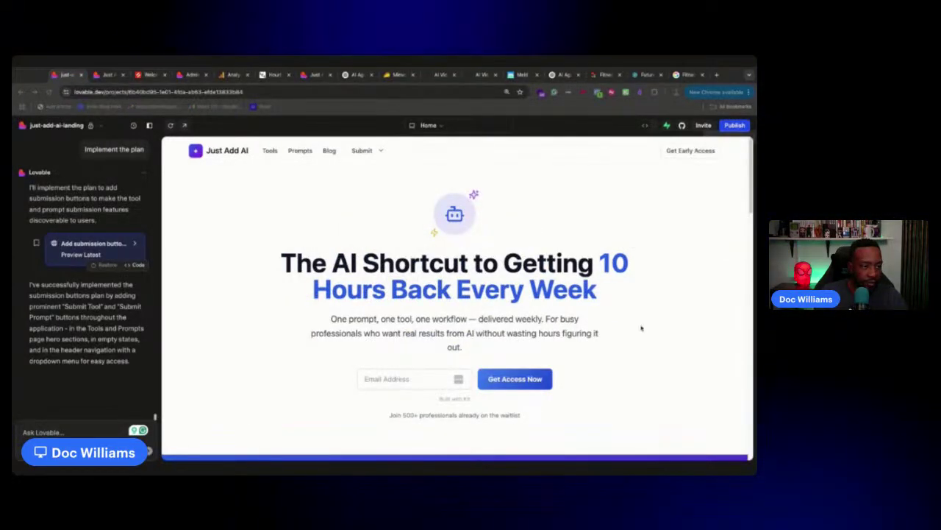
# Attach the mobile screenshot and paste the prompt about the cut-off mobile header into Ask Lovable
pyautogui.click(61, 433)
pyautogui.press('super+v')
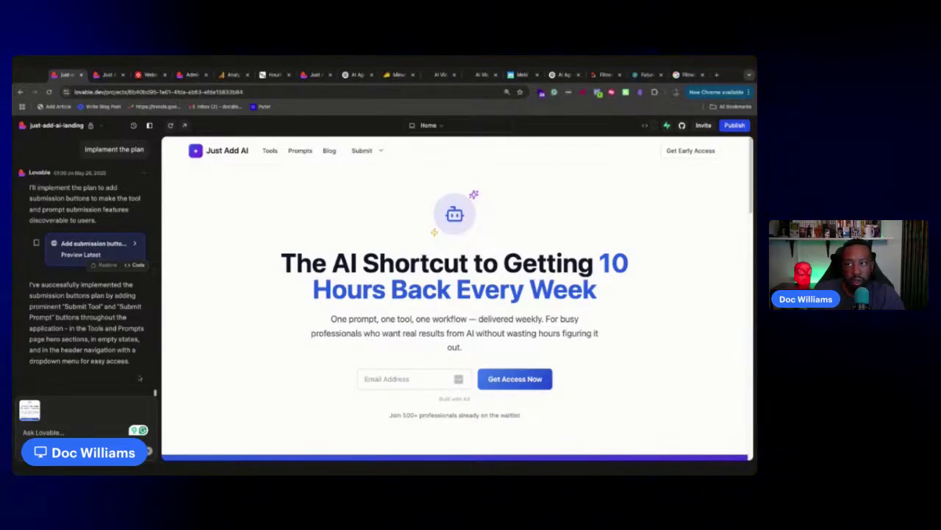
pyautogui.write('referred to attached image, the mobile full format is off in the header. some of the text or buttons are cut off. make suggestions how we can optimize for mobile performance.')
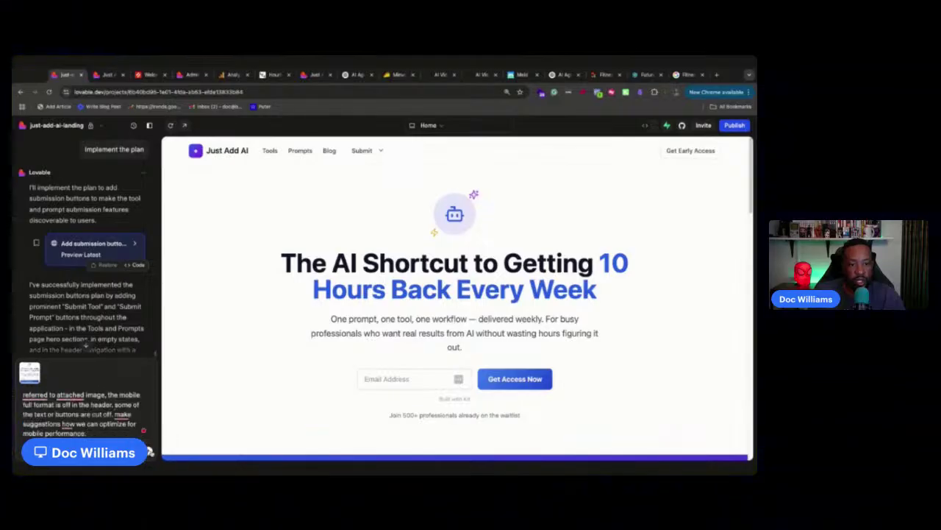
# Accept the Grammarly fixes, send the mobile request, and reply 'yes' to approve the suggested optimizations
pyautogui.moveTo(66, 393)
pyautogui.click(69, 351)
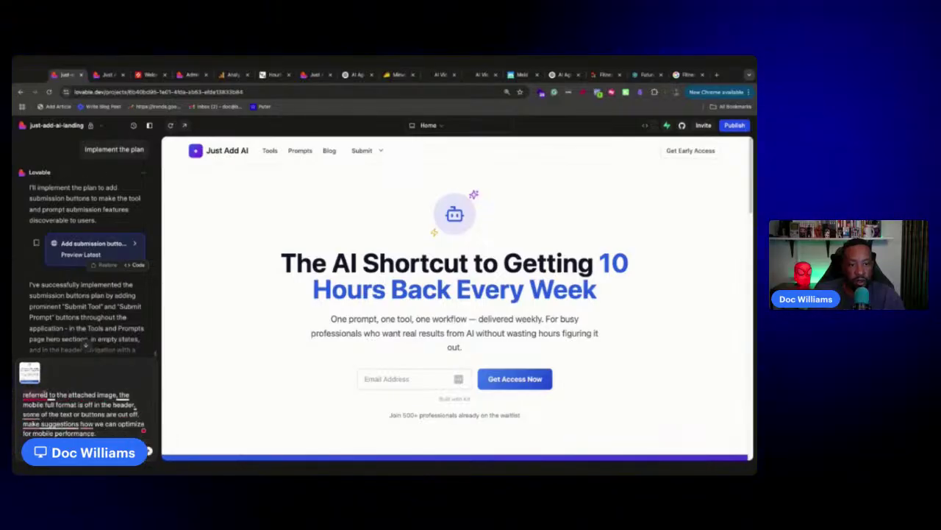
pyautogui.click(42, 350)
pyautogui.moveTo(30, 417)
pyautogui.click(63, 372)
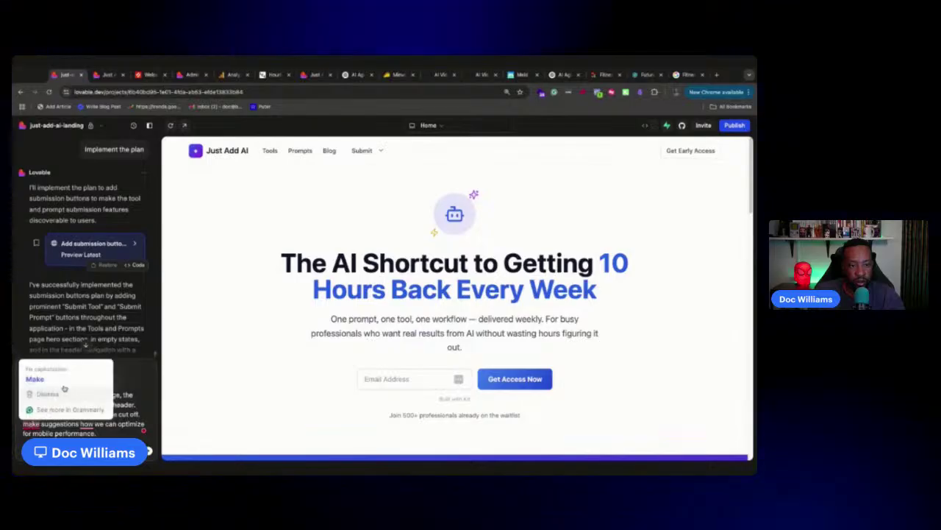
pyautogui.click(51, 378)
pyautogui.moveTo(87, 424)
pyautogui.click(104, 380)
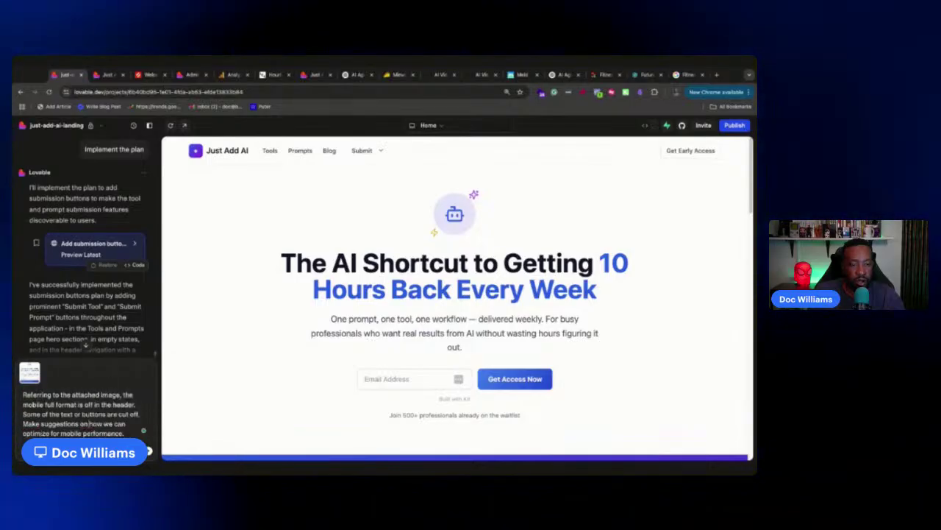
pyautogui.press('Return')
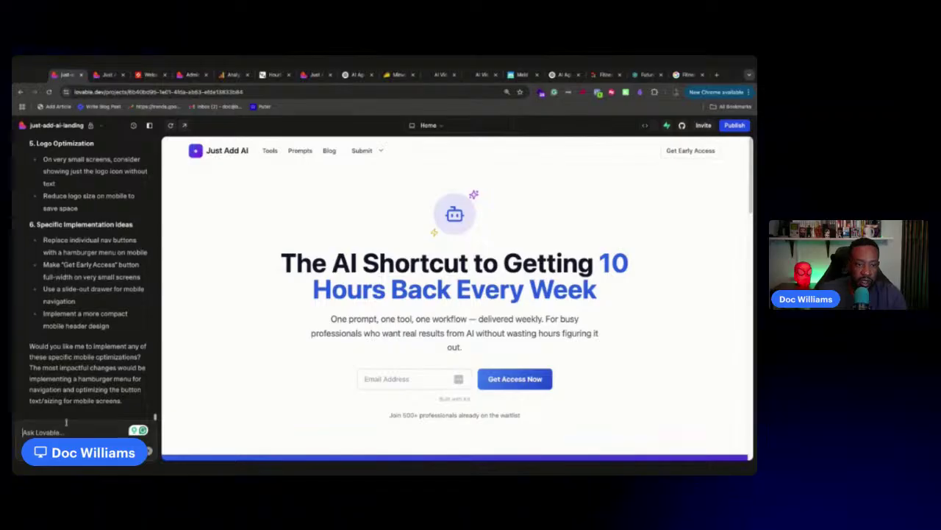
pyautogui.press('Return')
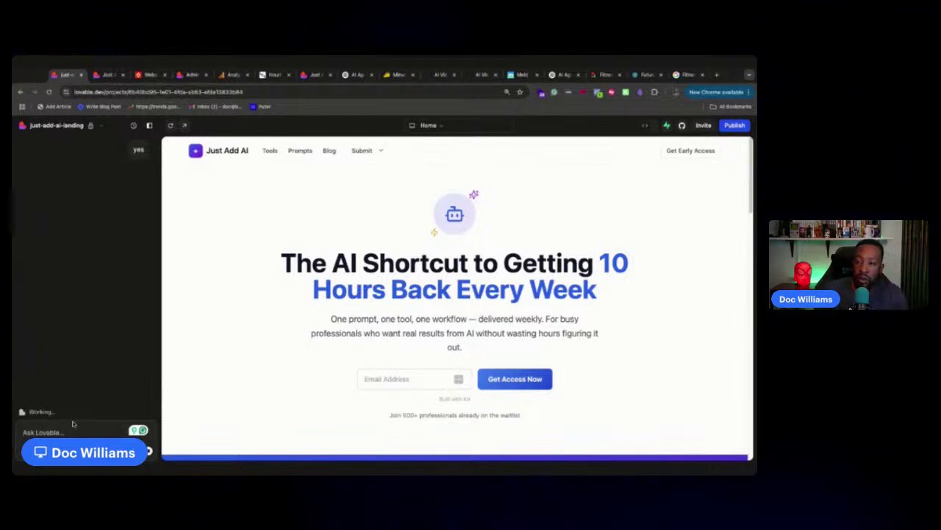
# Close Future Tools, then add AI-powered workout recommendations and advanced periodization models in FitnessTracker and approve the plan
pyautogui.click(648, 75)
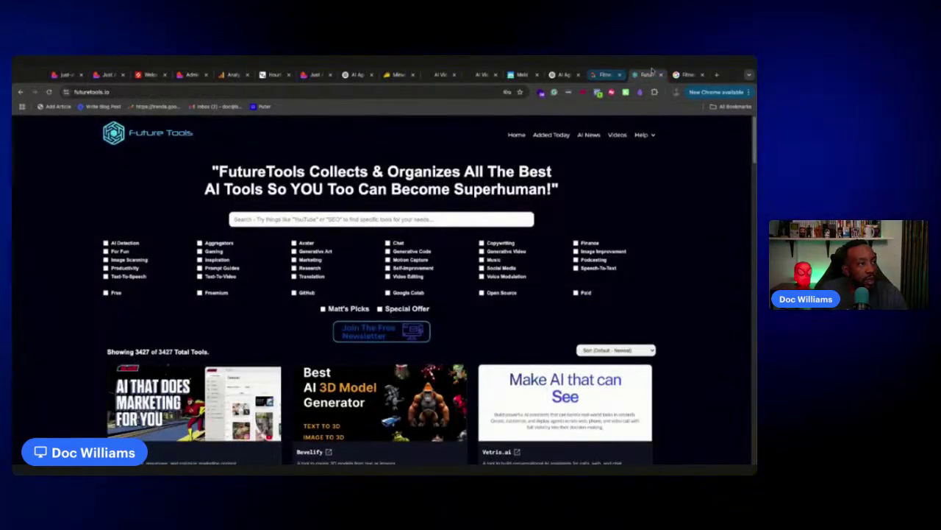
pyautogui.click(661, 75)
pyautogui.click(618, 75)
pyautogui.scroll(-5, 409, 286)
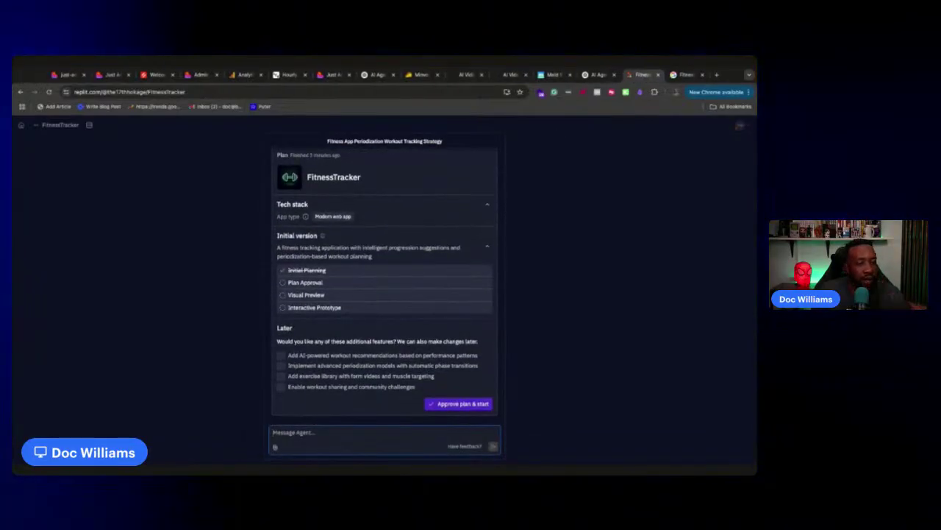
pyautogui.click(282, 356)
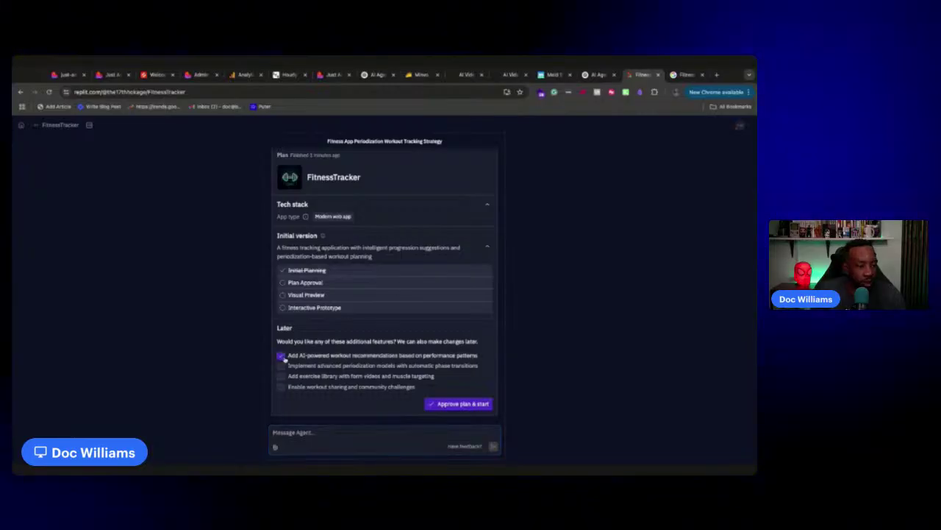
pyautogui.click(281, 365)
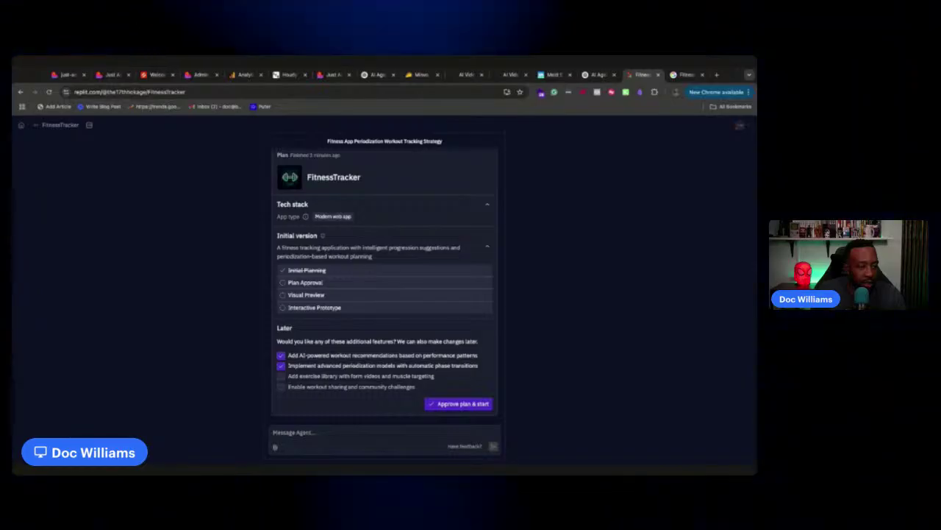
pyautogui.click(459, 404)
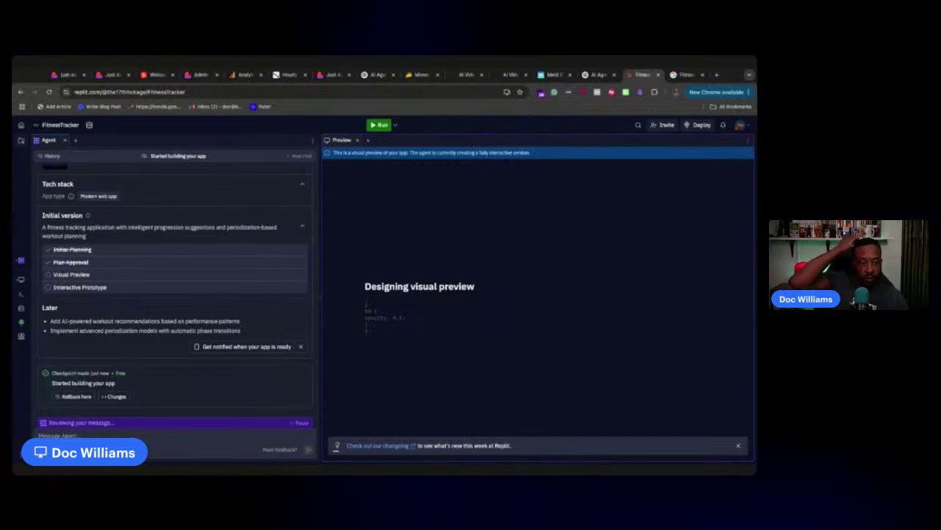
# Let the FitTrack visual preview start generating, then return to Lovable's mobile header analysis
pyautogui.moveTo(218, 348)
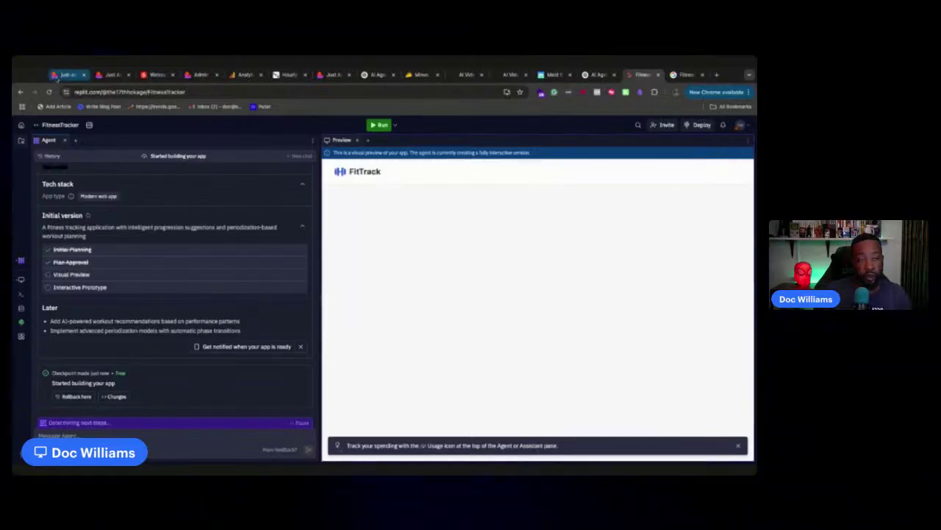
pyautogui.click(57, 76)
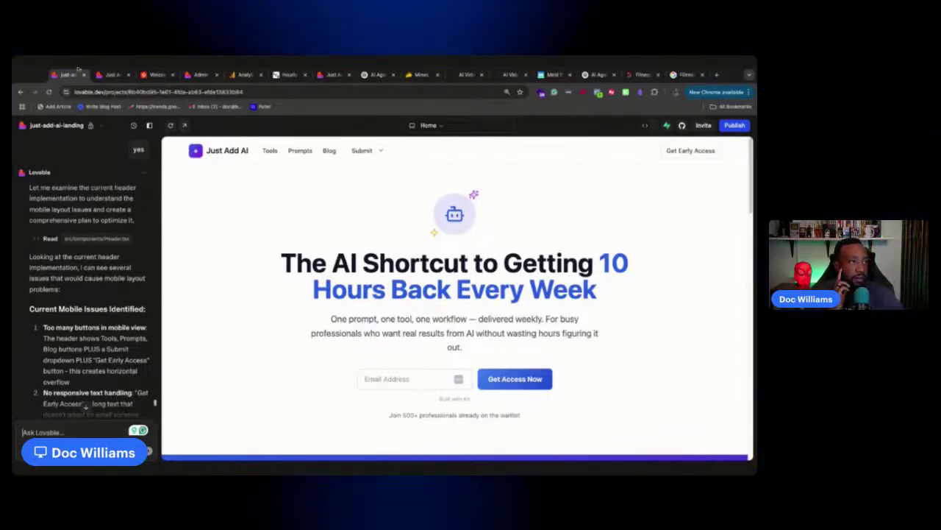
# Check the FitTrack build progress, then scroll Lovable's chat to the end of the hamburger-menu header plan
pyautogui.click(110, 74)
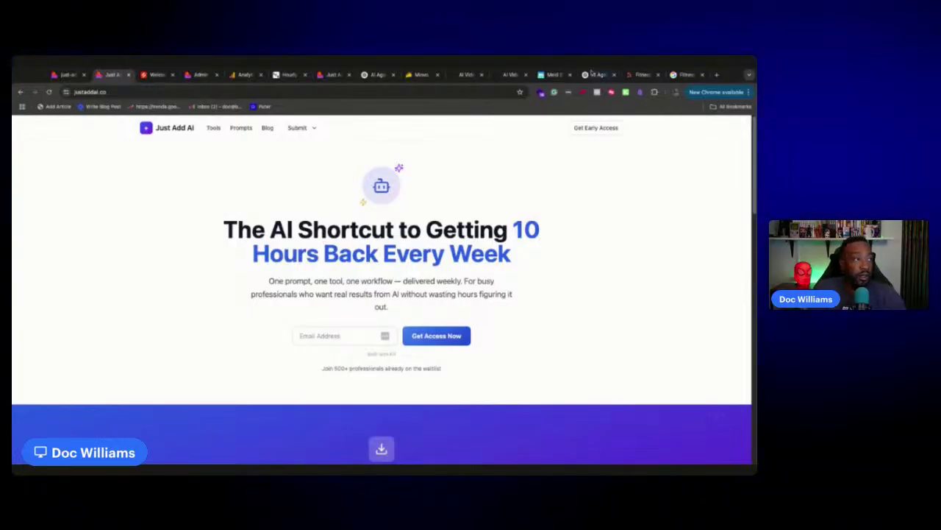
pyautogui.click(634, 74)
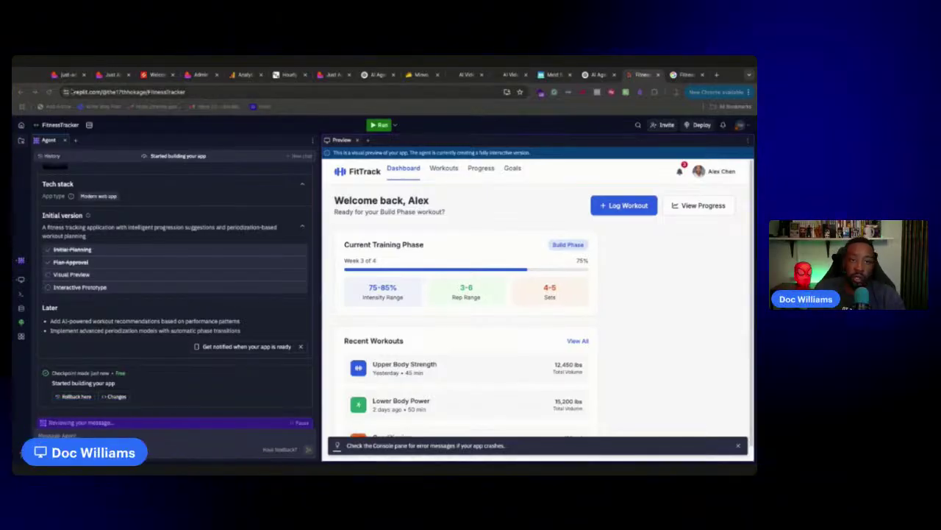
pyautogui.click(64, 75)
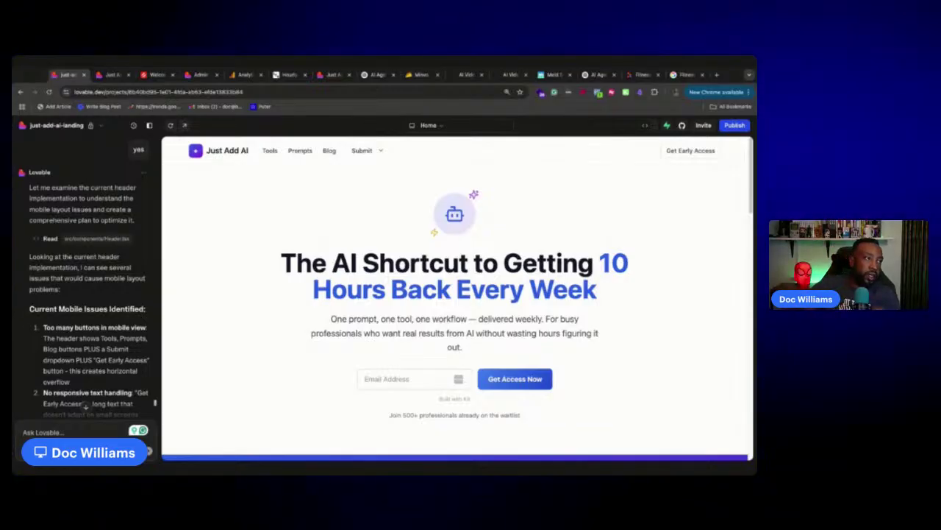
pyautogui.click(633, 76)
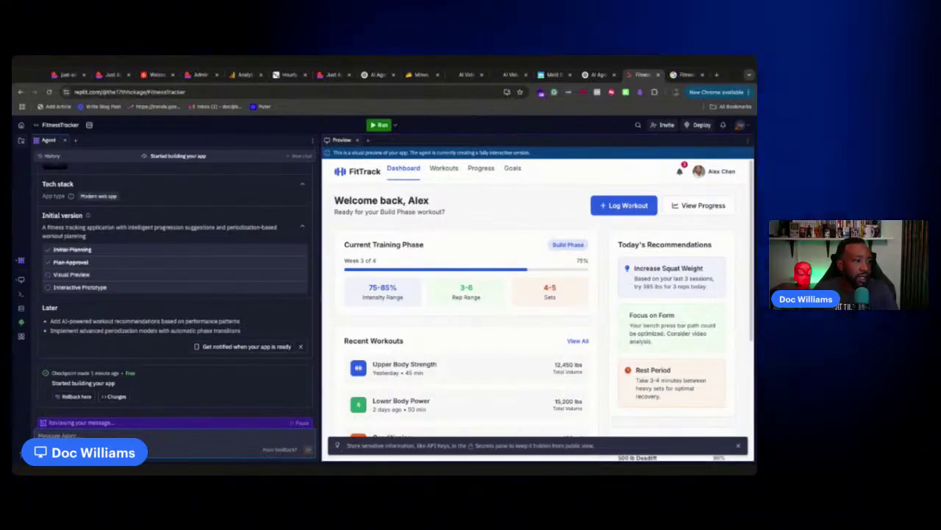
pyautogui.scroll(-3, 497, 351)
pyautogui.scroll(3, 497, 351)
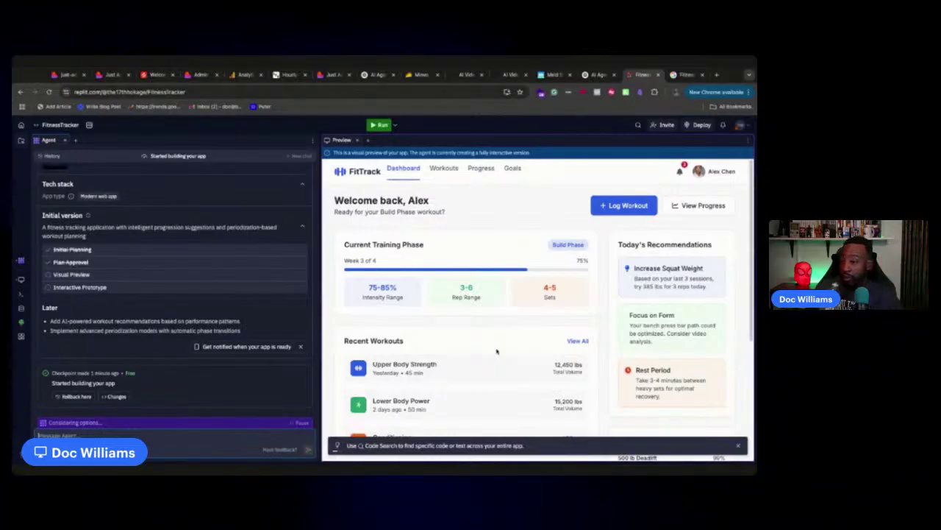
pyautogui.click(64, 74)
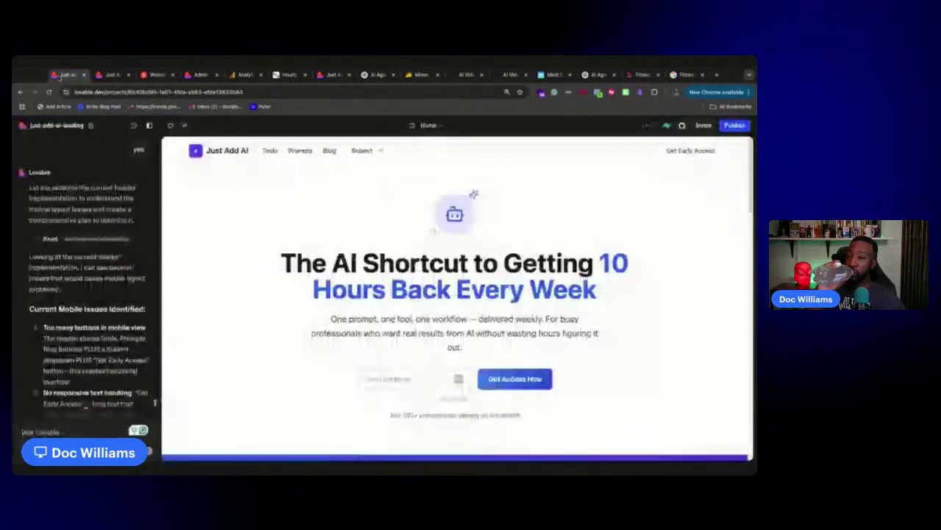
pyautogui.scroll(-15, 93, 308)
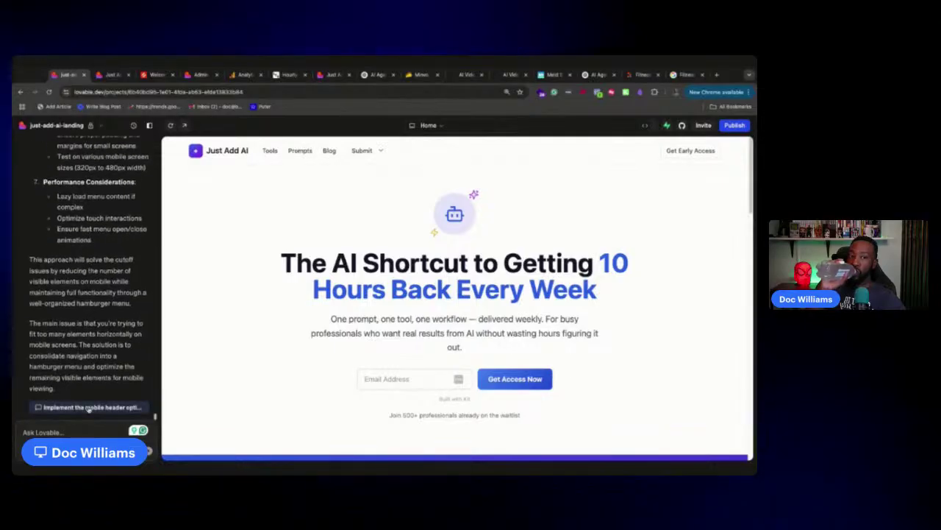
# Implement the mobile header plan with hamburger menu, shorter button text and better spacing, briefly checking Admin
pyautogui.click(91, 407)
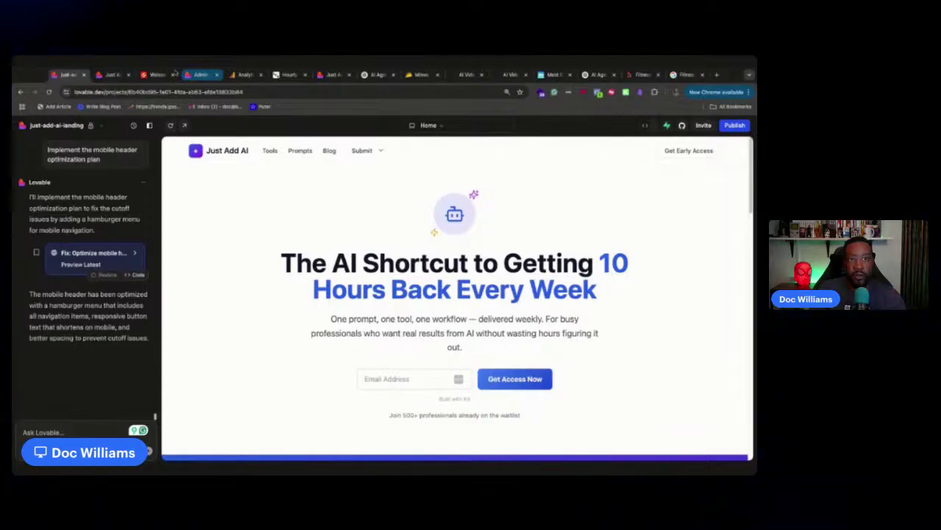
pyautogui.click(195, 74)
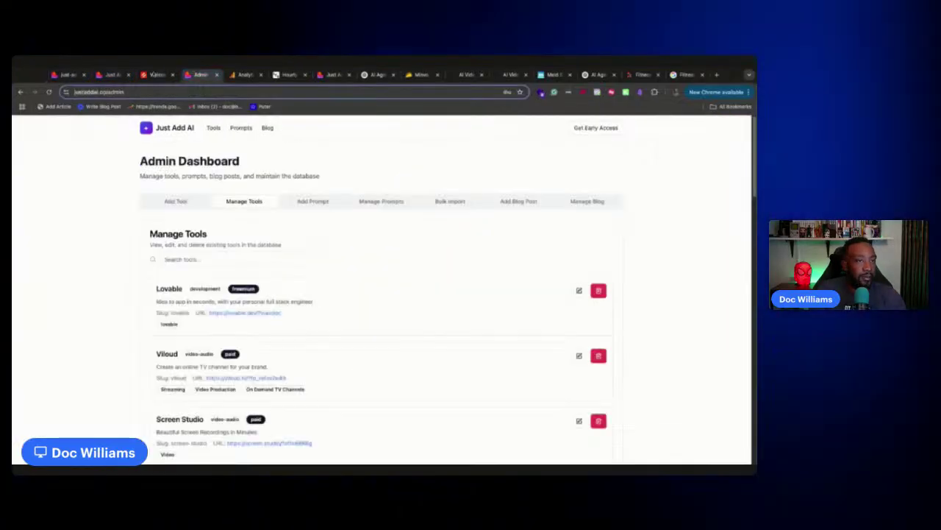
pyautogui.click(111, 74)
pyautogui.click(67, 75)
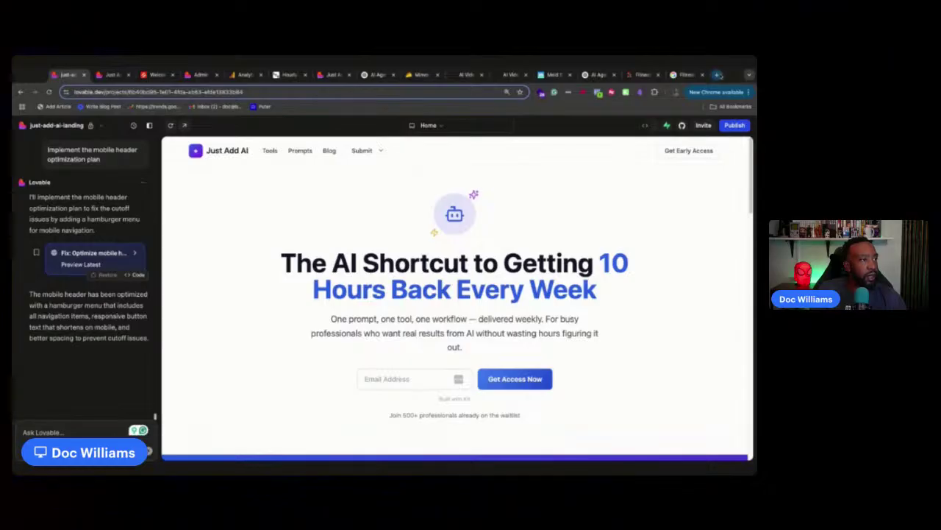
# Search 'what is the size for a favicon' in a new tab, finding 16x16 pixels
pyautogui.click(718, 75)
pyautogui.write('what')
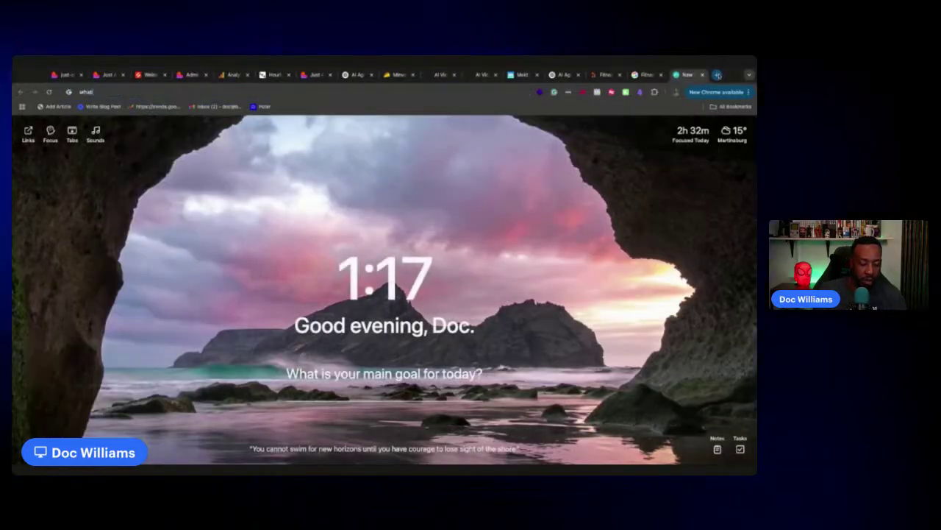
pyautogui.write(' is the size for a fa')
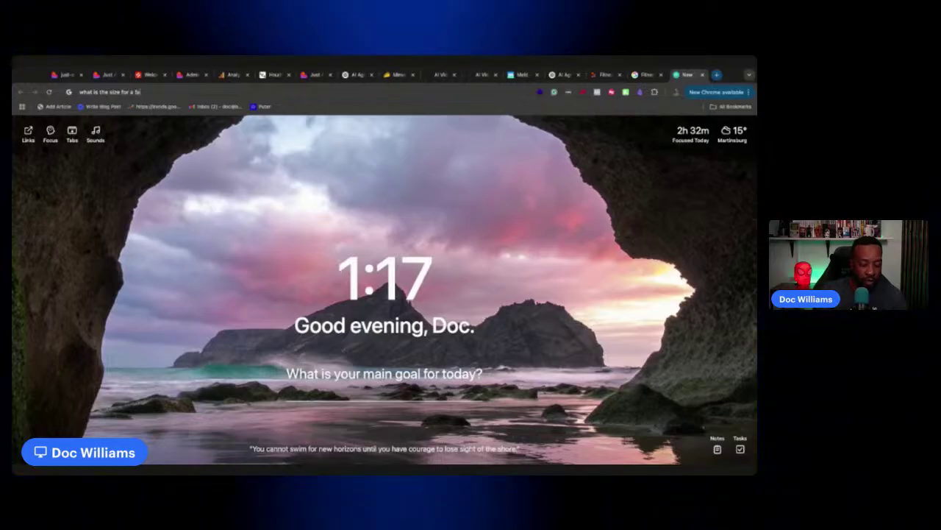
pyautogui.write('vicon')
pyautogui.press('Return')
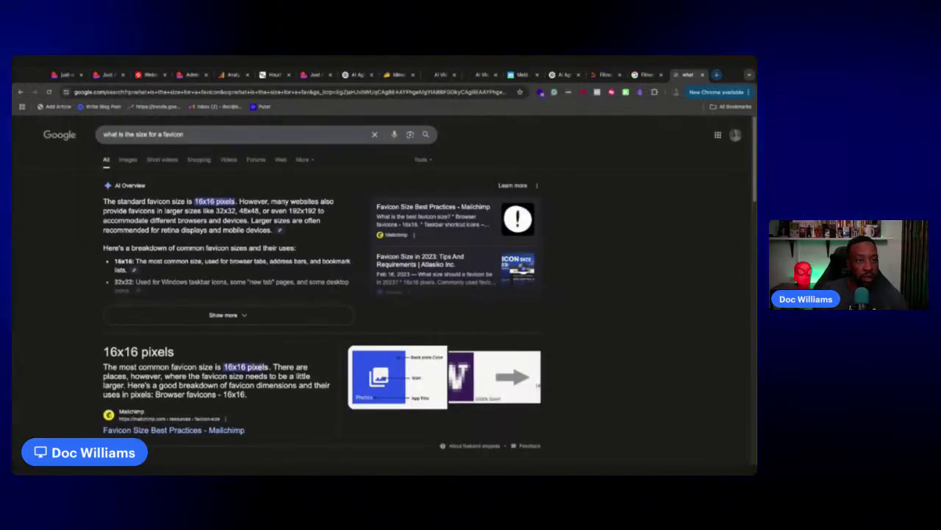
# Load canva.com in another new tab
pyautogui.click(717, 74)
pyautogui.write('canva.com')
pyautogui.press('Return')
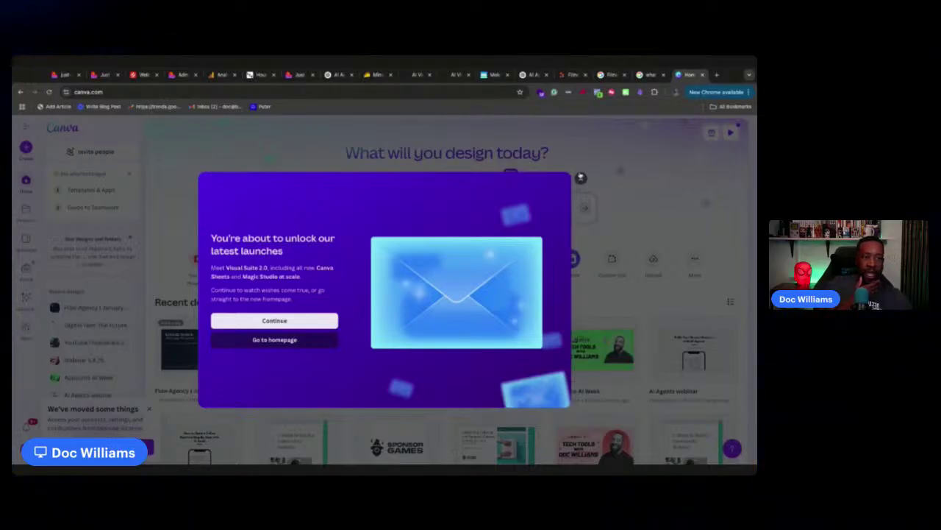
# Dismiss Canva's popups and try a 16 × 16 px custom design, rejected for being under 40px
pyautogui.click(581, 177)
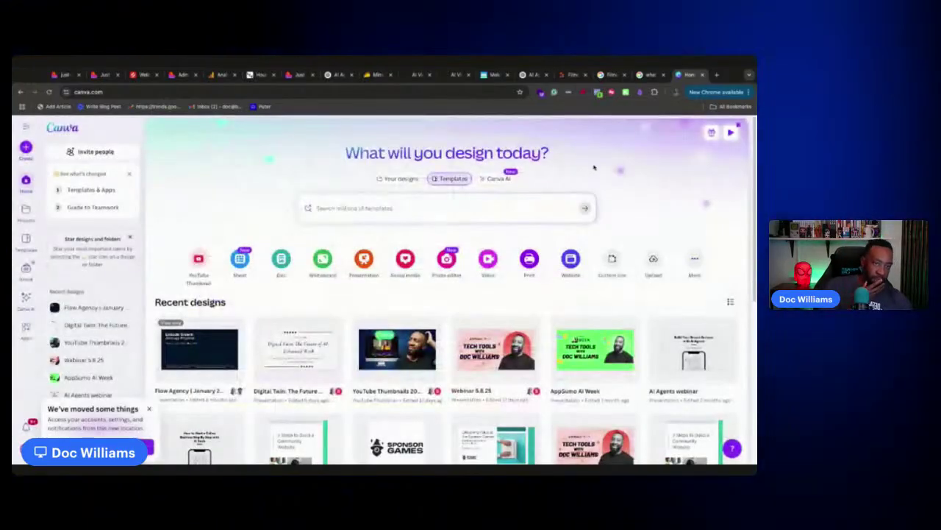
pyautogui.click(148, 408)
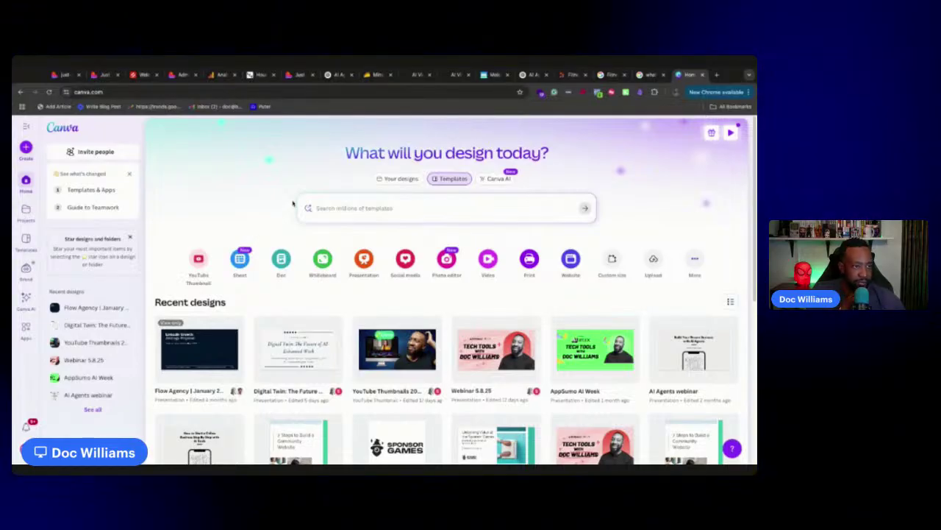
pyautogui.click(612, 260)
pyautogui.write('1')
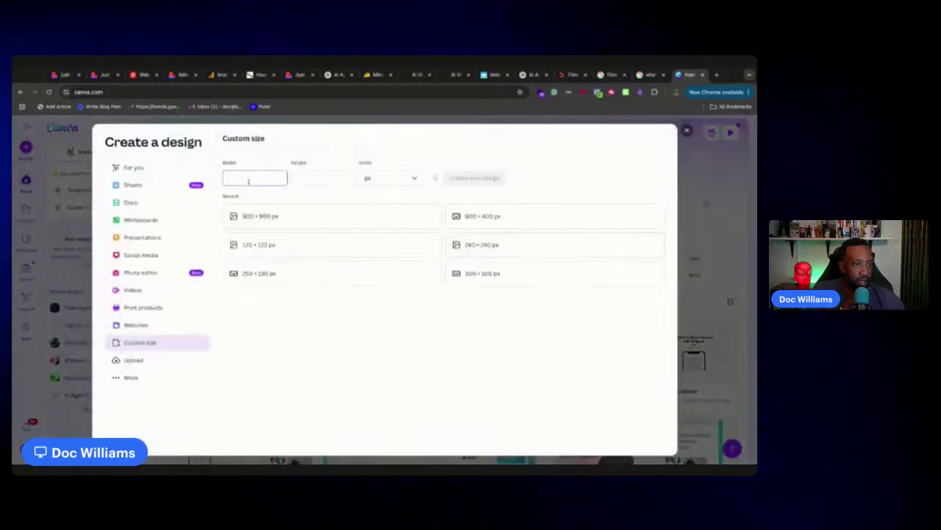
pyautogui.write('6')
pyautogui.click(311, 179)
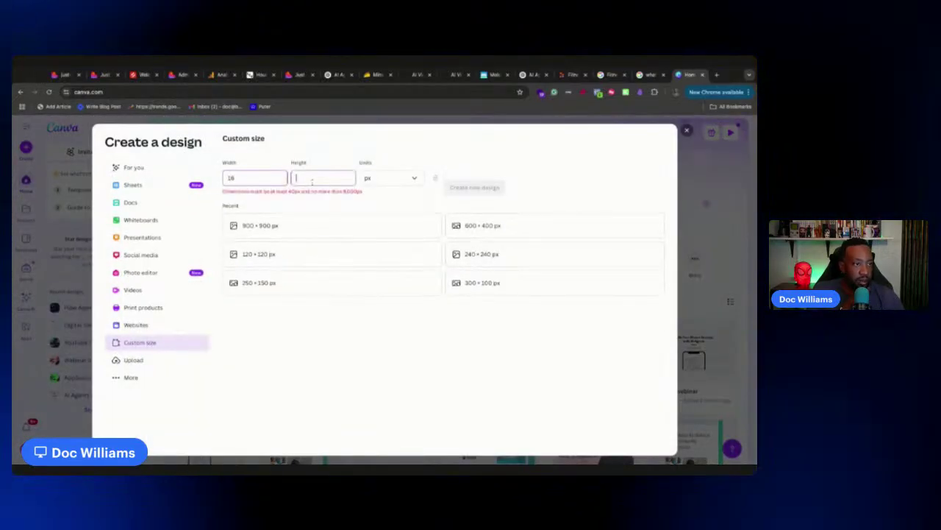
pyautogui.write('16')
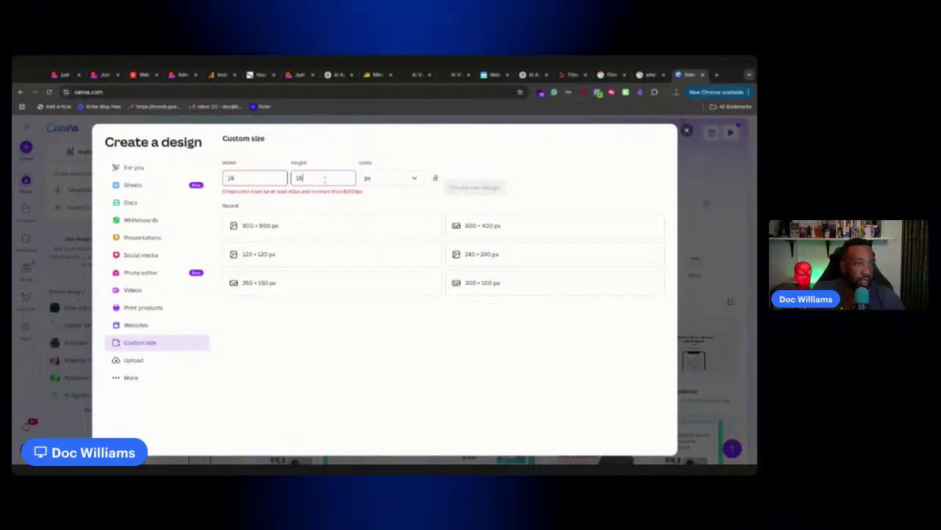
pyautogui.click(688, 131)
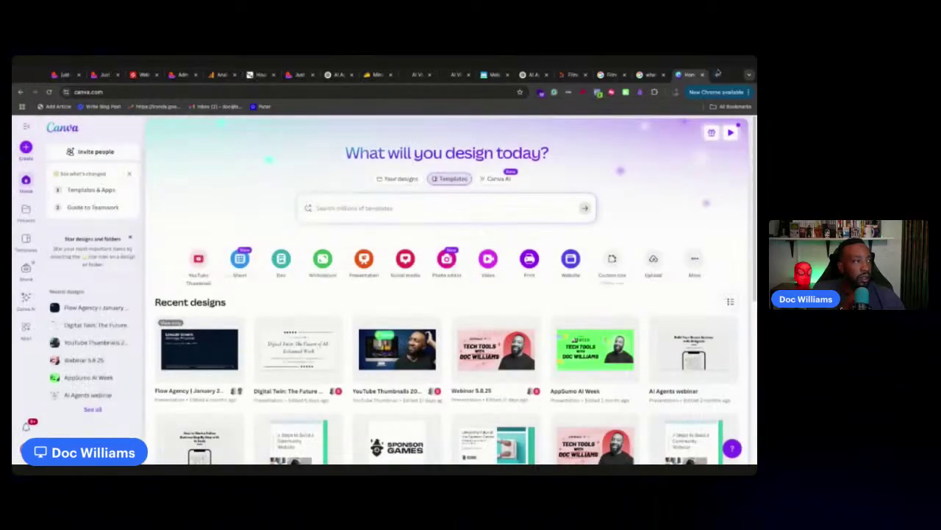
pyautogui.click(716, 74)
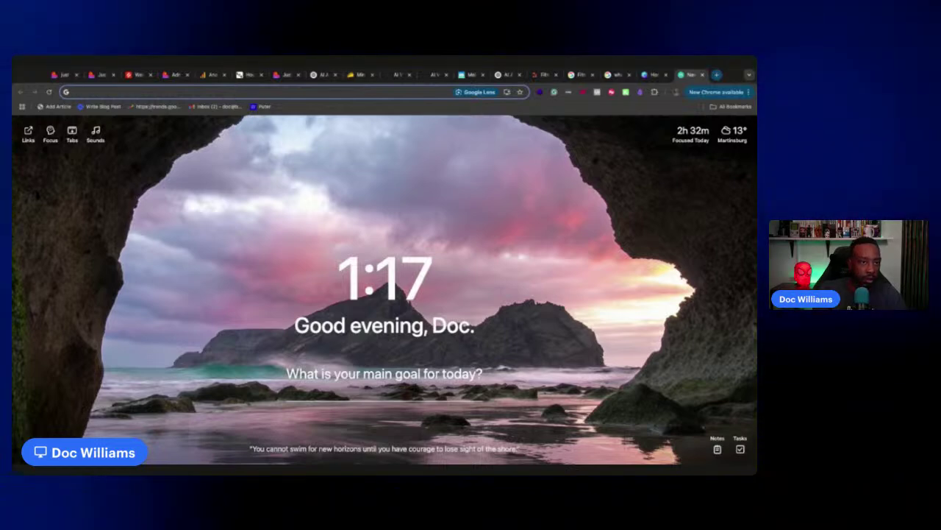
# Search Google for 'favicon for free' and open the favicon.cc generator result
pyautogui.write('how to create a favicon for free')
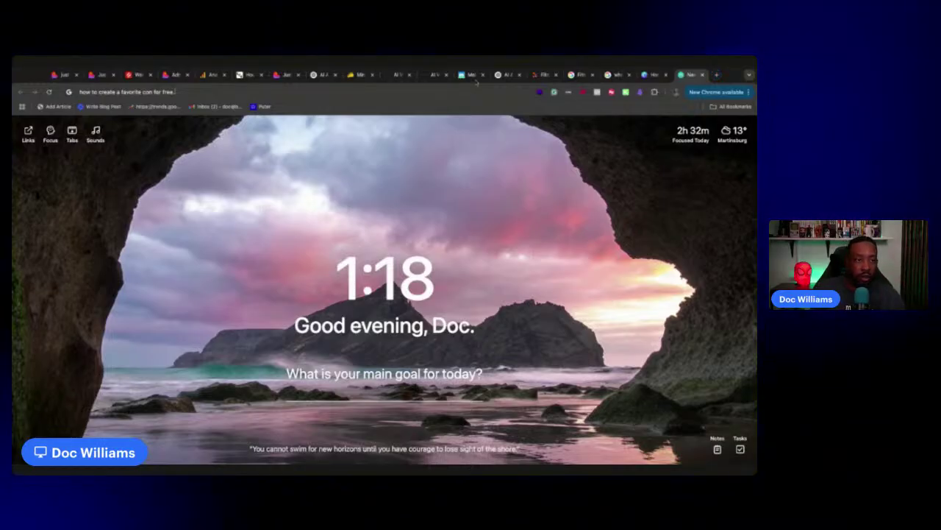
pyautogui.moveTo(177, 92); pyautogui.dragTo(42, 89)
pyautogui.write('favicon for free')
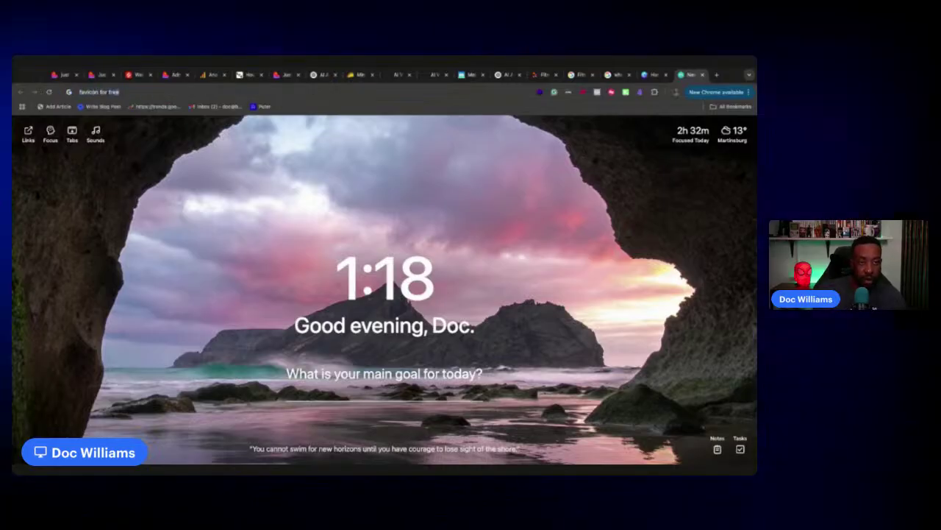
pyautogui.press('Return')
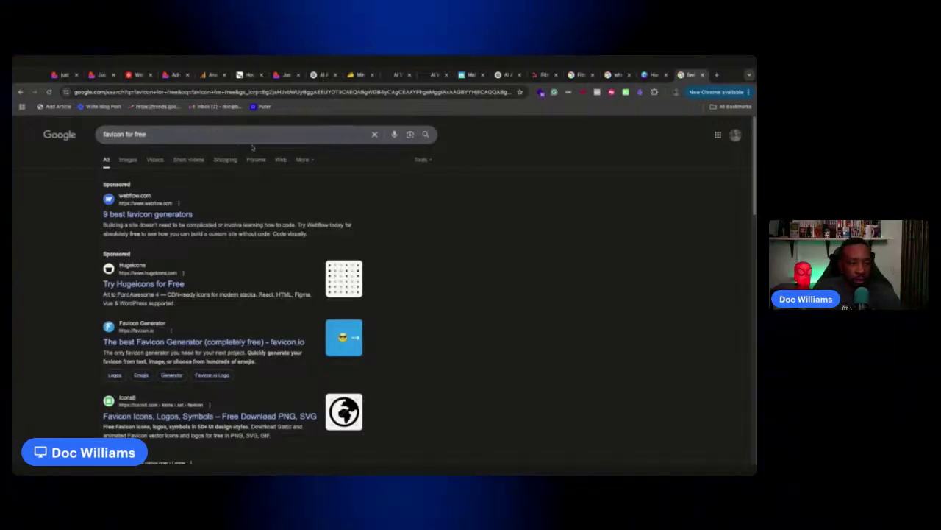
pyautogui.scroll(-5, 362, 211)
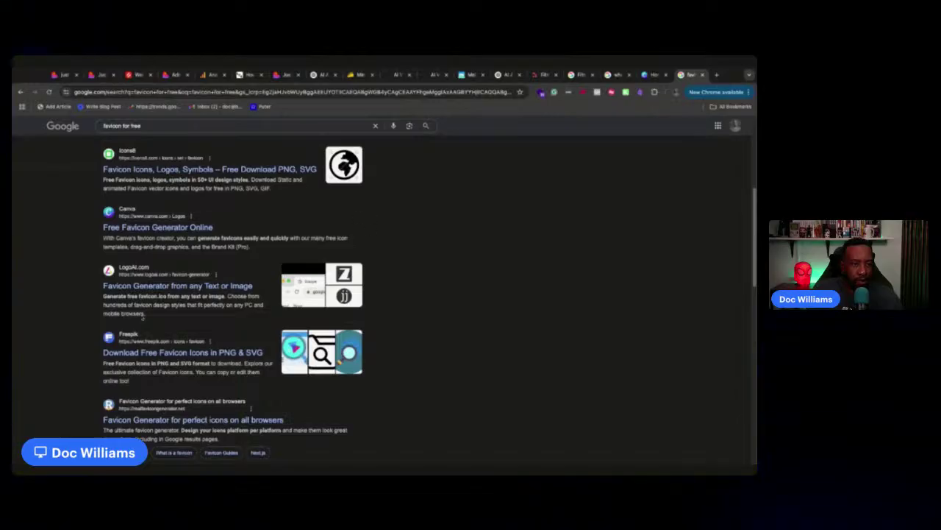
pyautogui.scroll(-2, 110, 295)
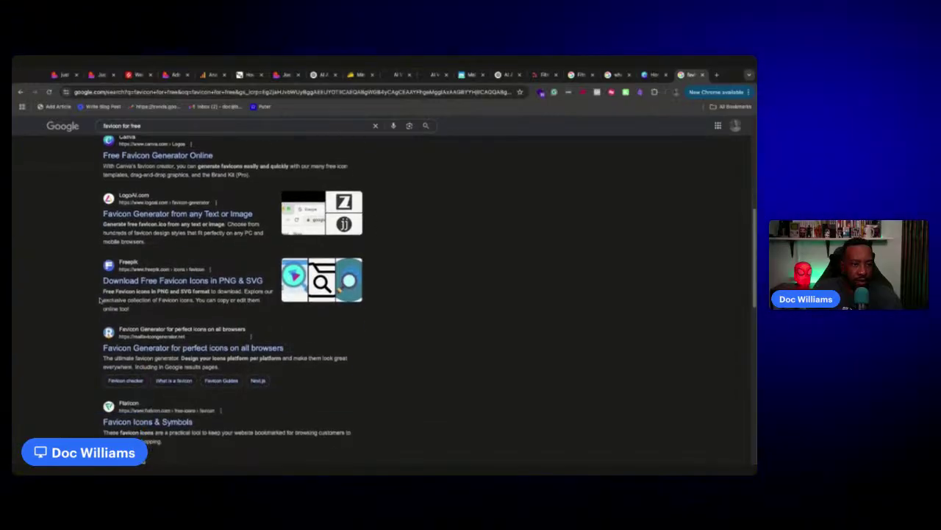
pyautogui.scroll(-1, 99, 300)
pyautogui.scroll(-2, 99, 300)
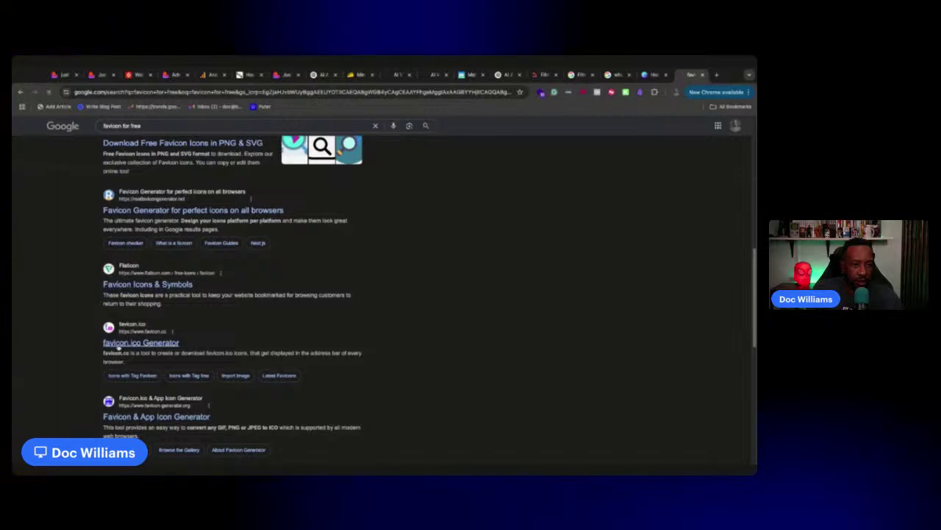
pyautogui.click(116, 344)
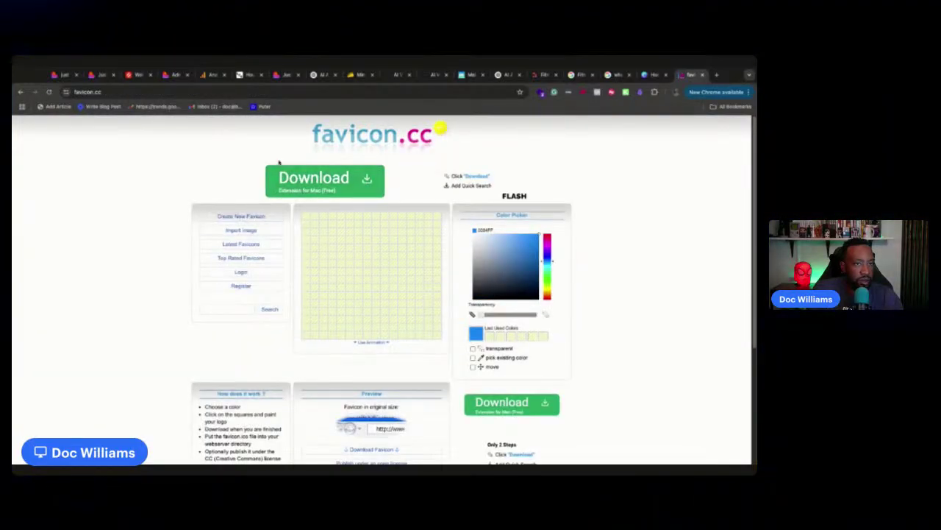
# Copy the favicon.cc address and start a new-tab search beginning with 'simil'
pyautogui.click(112, 92)
pyautogui.hotkey('ctrl', 'c')
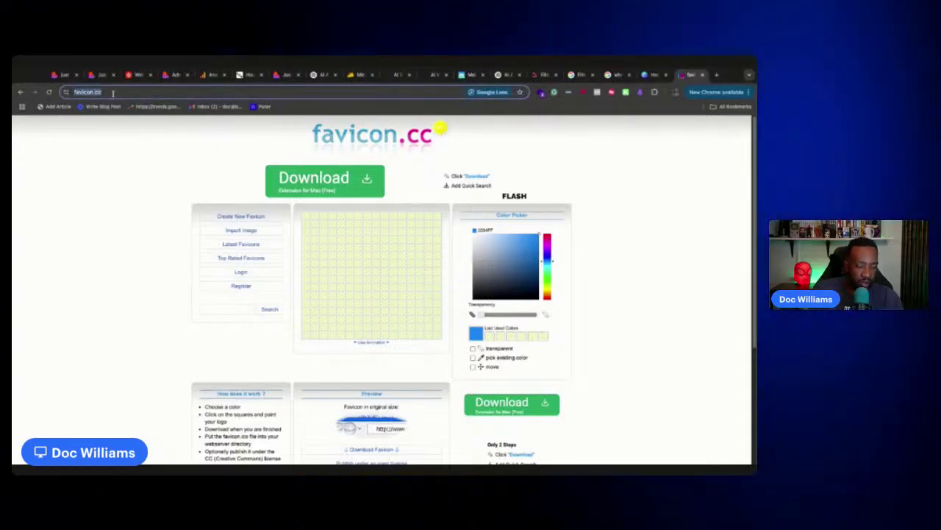
pyautogui.click(717, 74)
pyautogui.write('simila')
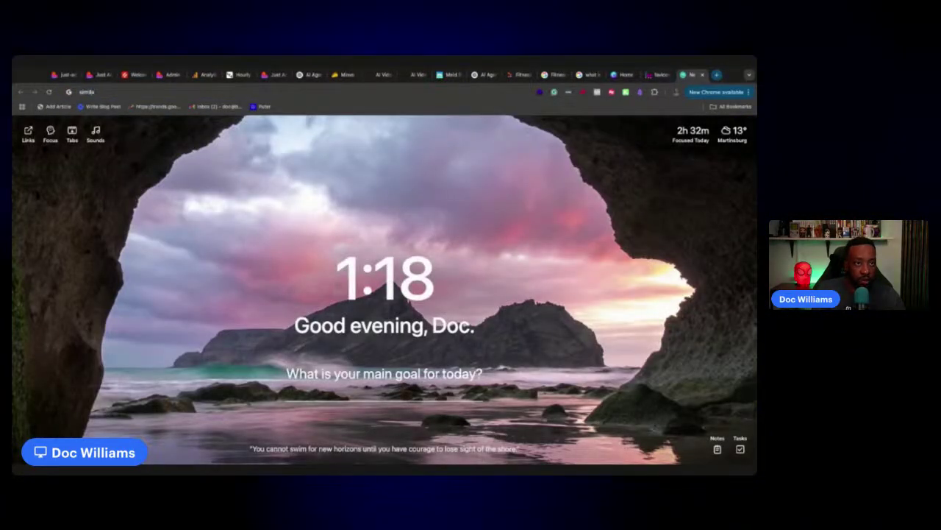
# Search for 'Similar web.', open the Similarweb homepage and paste the favicon.cc address as the domain
pyautogui.press('BackSpace')
pyautogui.press('BackSpace')
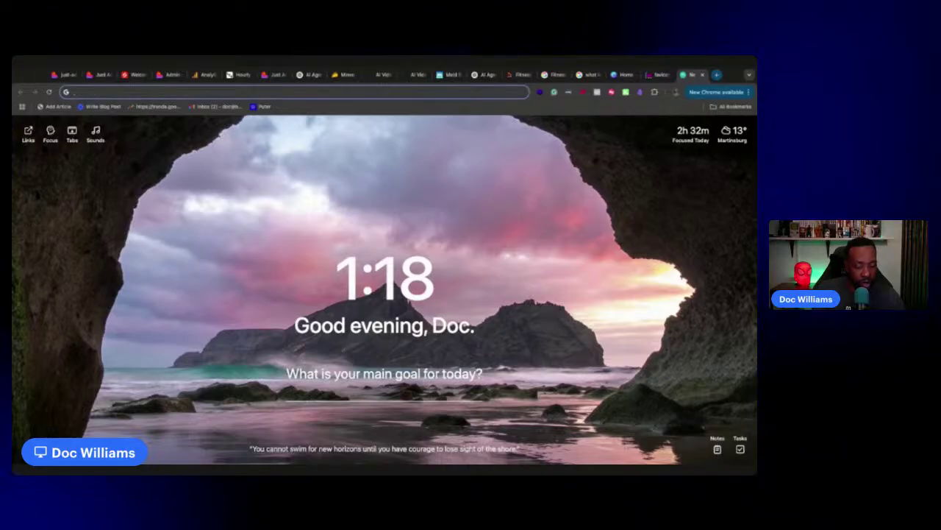
pyautogui.write('Similar web.')
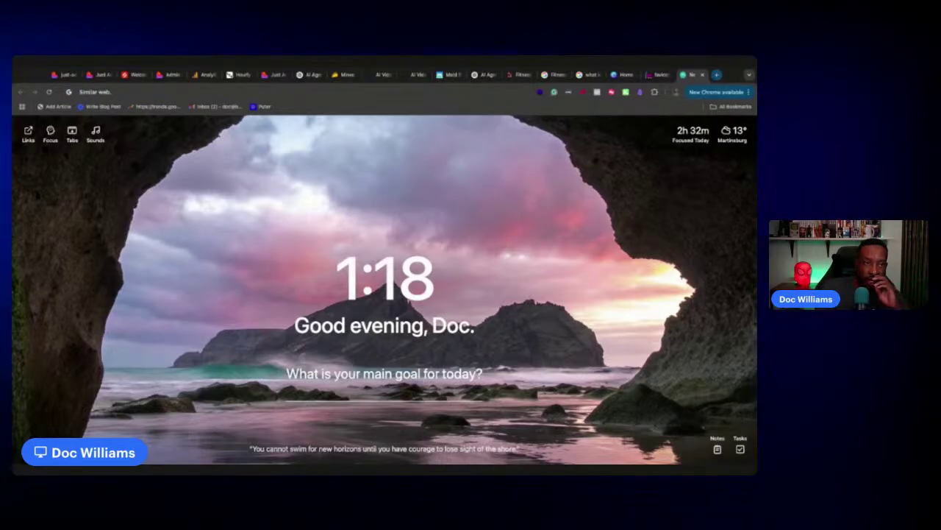
pyautogui.press('Return')
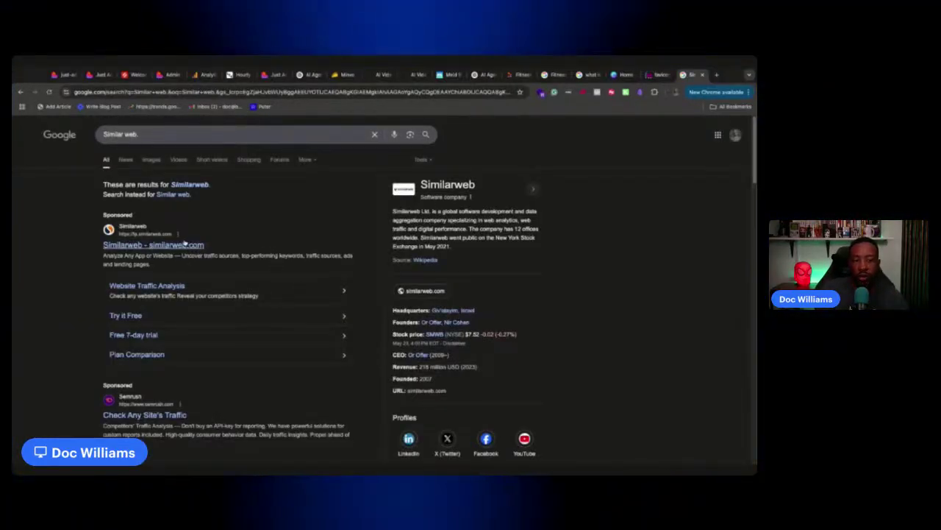
pyautogui.scroll(-4, 203, 255)
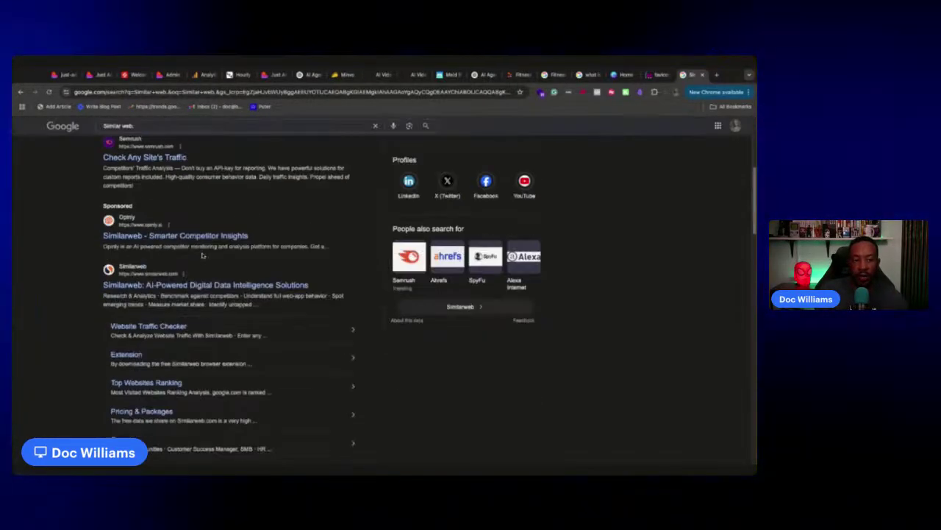
pyautogui.click(179, 278)
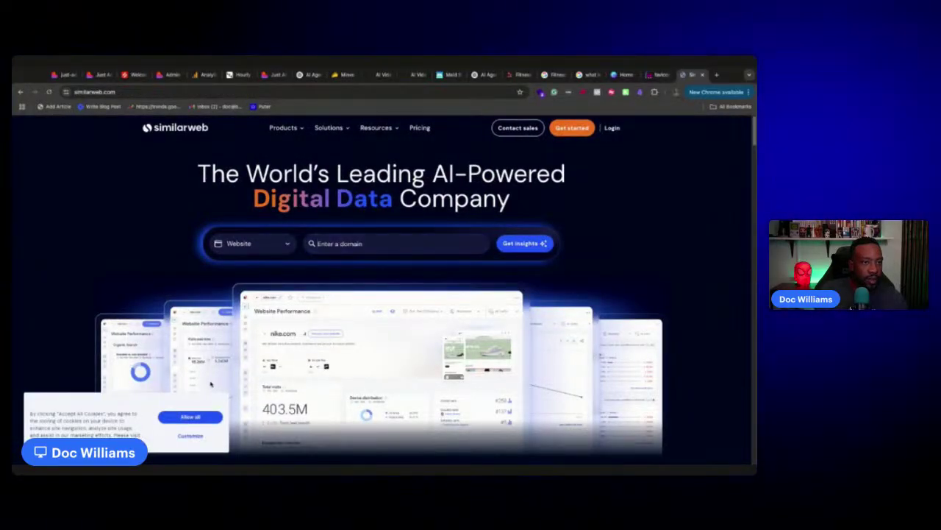
pyautogui.click(345, 242)
pyautogui.hotkey('ctrl', 'v')
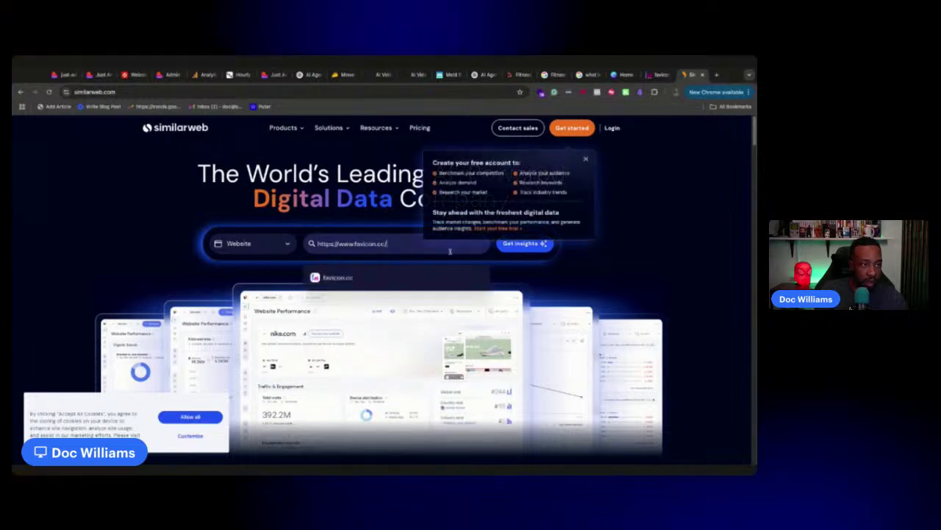
# Create a free Similarweb account by signing up with a Google account
pyautogui.click(522, 243)
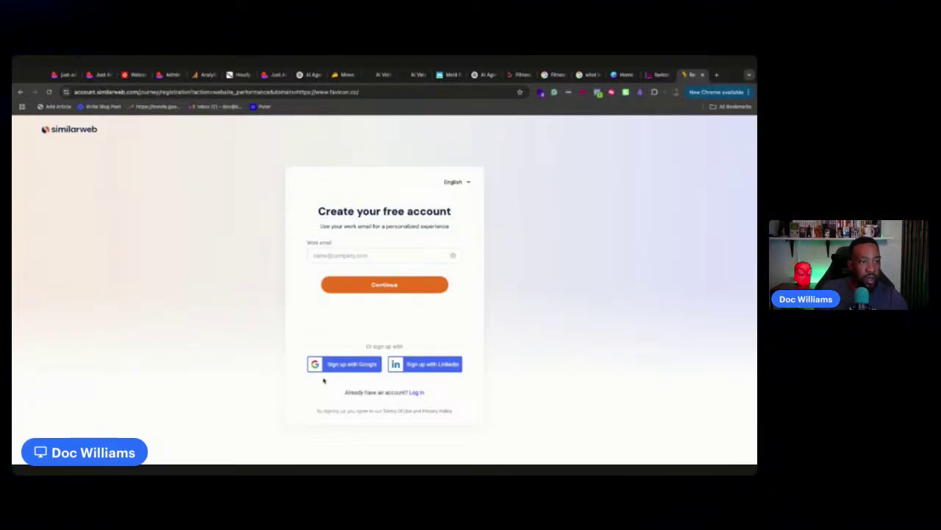
pyautogui.click(333, 366)
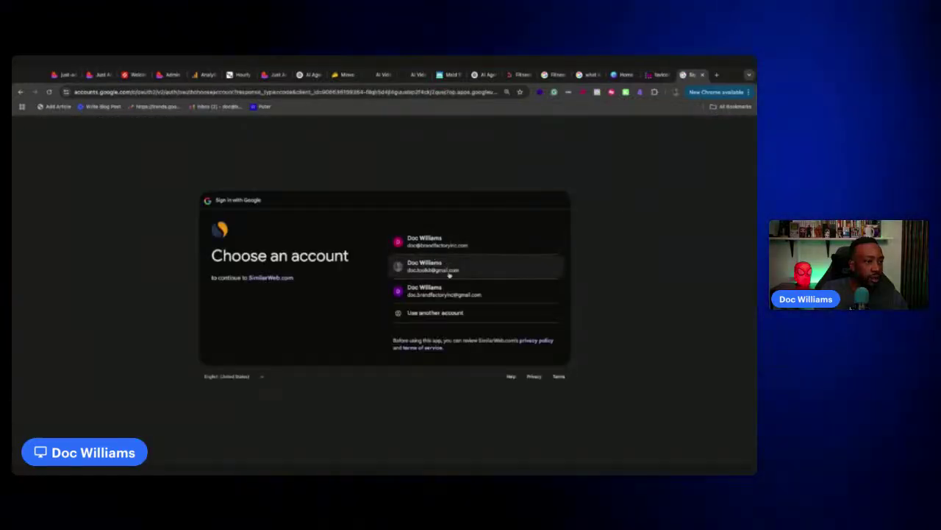
pyautogui.click(443, 296)
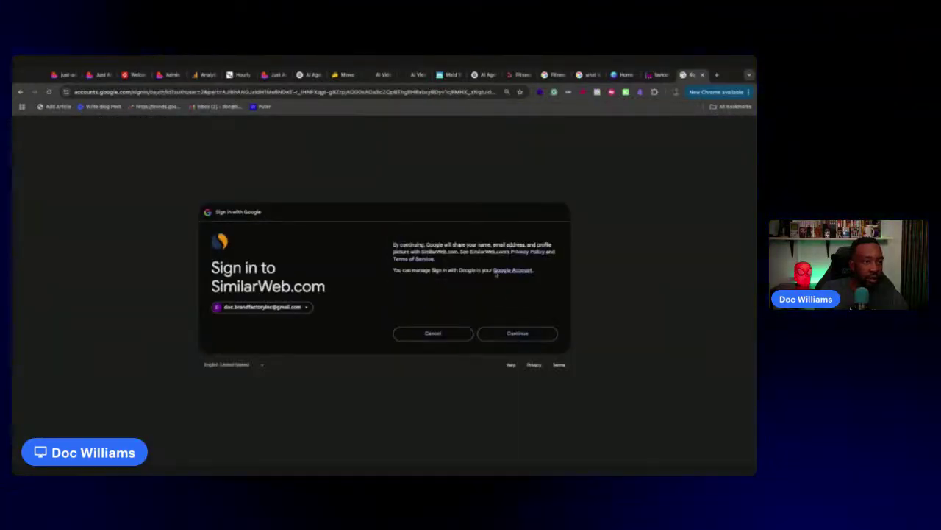
pyautogui.click(531, 331)
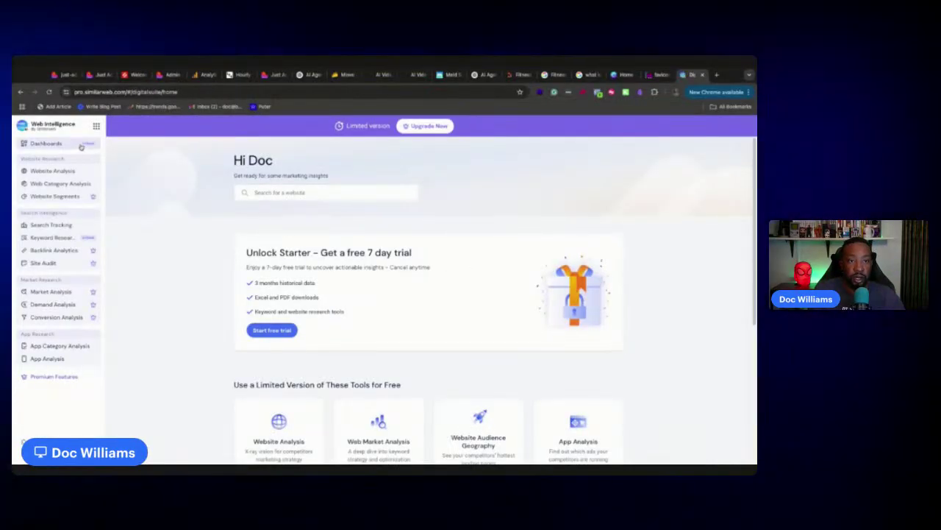
# Go to Website Analysis and dismiss the Unlock Dashboards upgrade offer
pyautogui.click(56, 171)
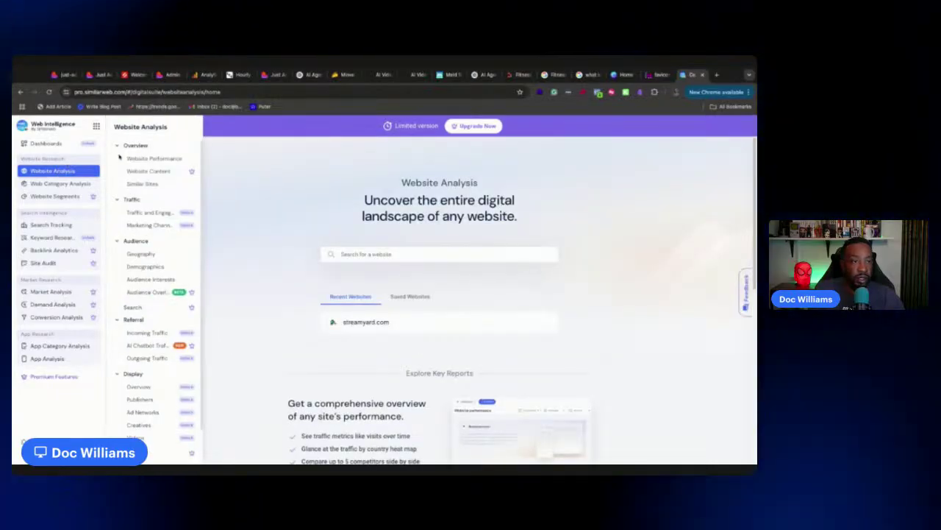
pyautogui.click(34, 145)
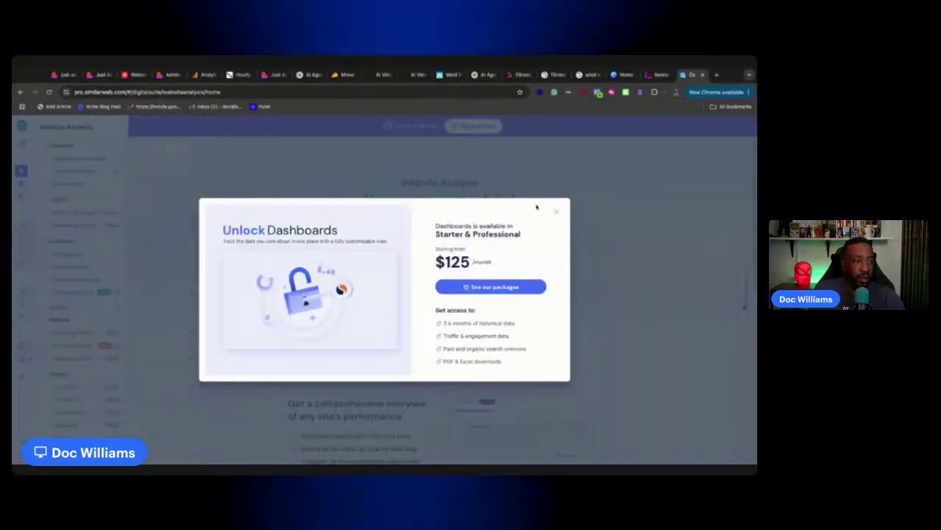
pyautogui.click(557, 211)
pyautogui.moveTo(40, 184)
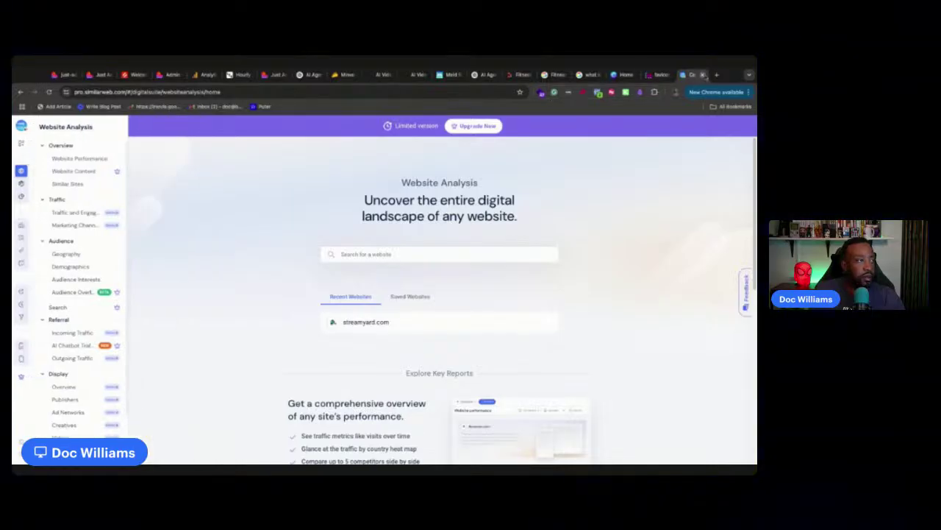
pyautogui.click(718, 75)
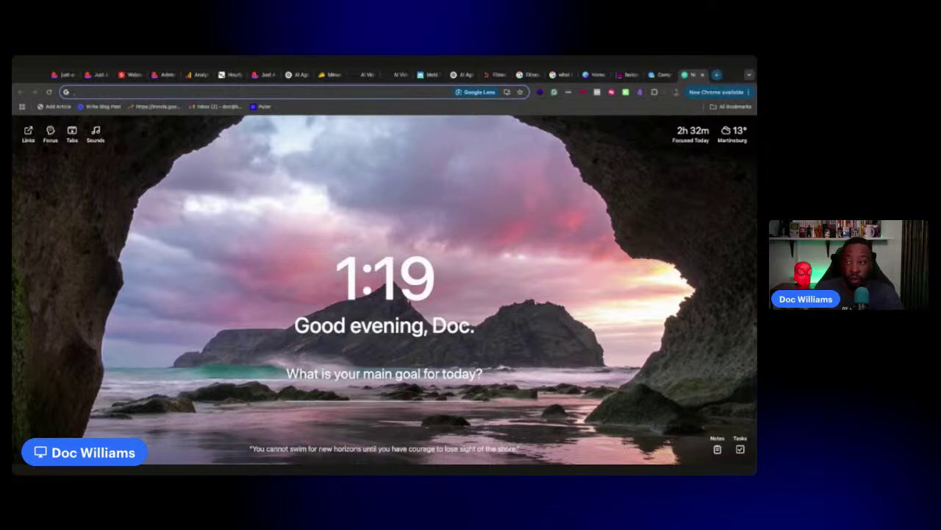
# Search Google for 'Free website similar to similar web' and scroll through the alternatives listed
pyautogui.write('Free website similar to similar web.')
pyautogui.press('Return')
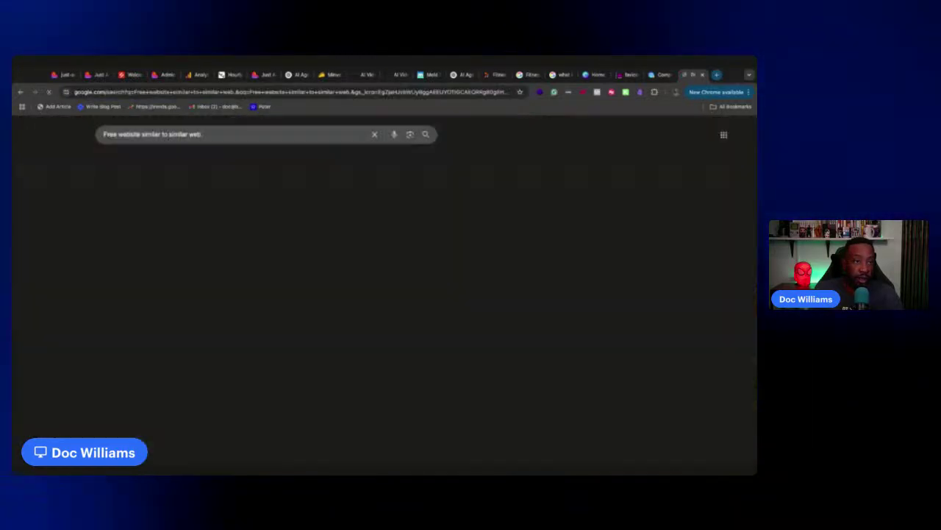
pyautogui.scroll(-3, 516, 206)
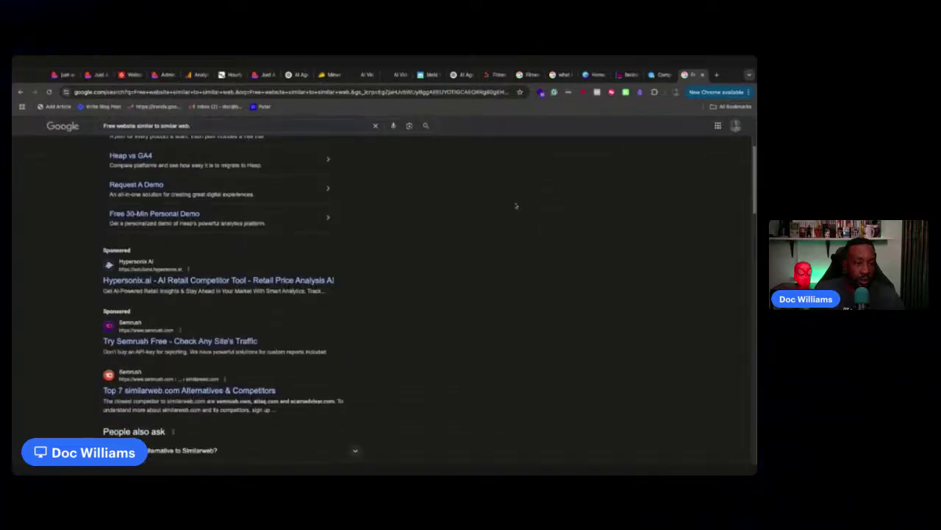
pyautogui.scroll(-1, 515, 206)
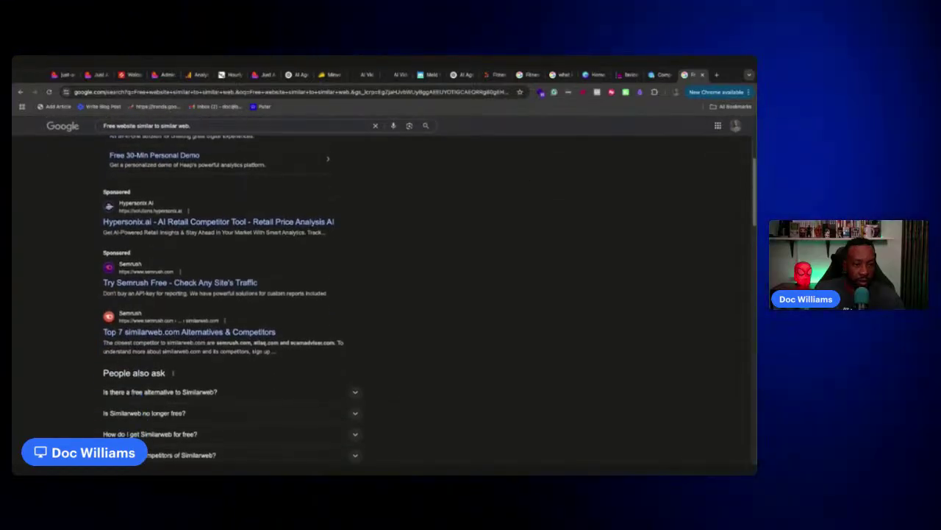
pyautogui.scroll(-4, 384, 302)
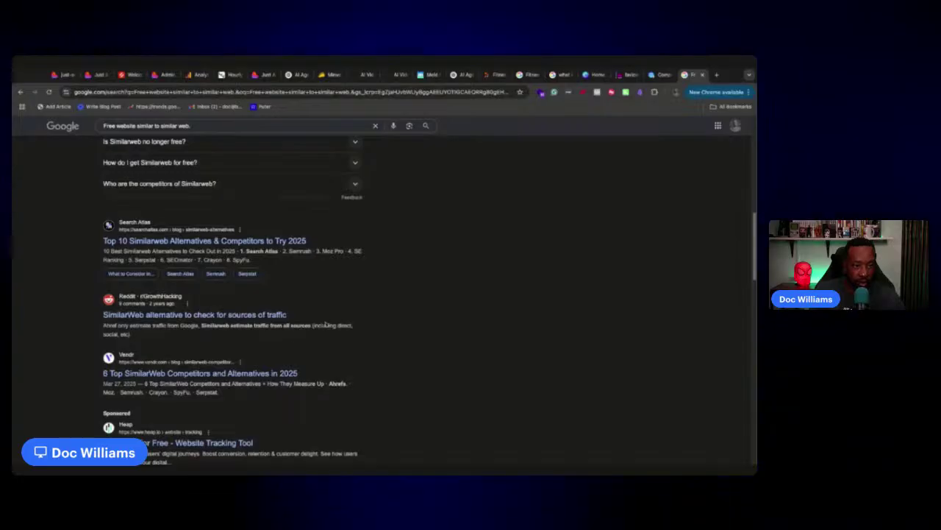
# Read the r/GrowthHacking thread on SimilarWeb alternatives down to its ahrefs and SEMrush suggestions
pyautogui.click(262, 315)
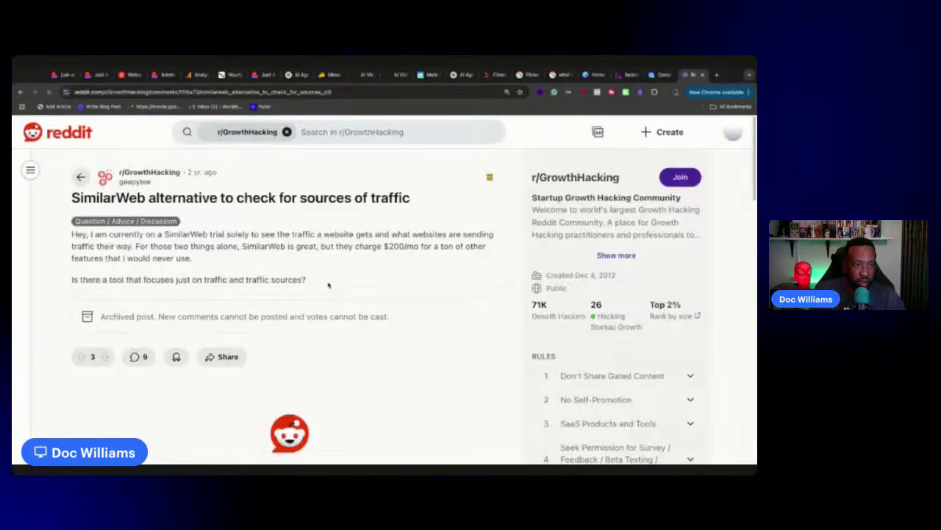
pyautogui.scroll(-3, 332, 285)
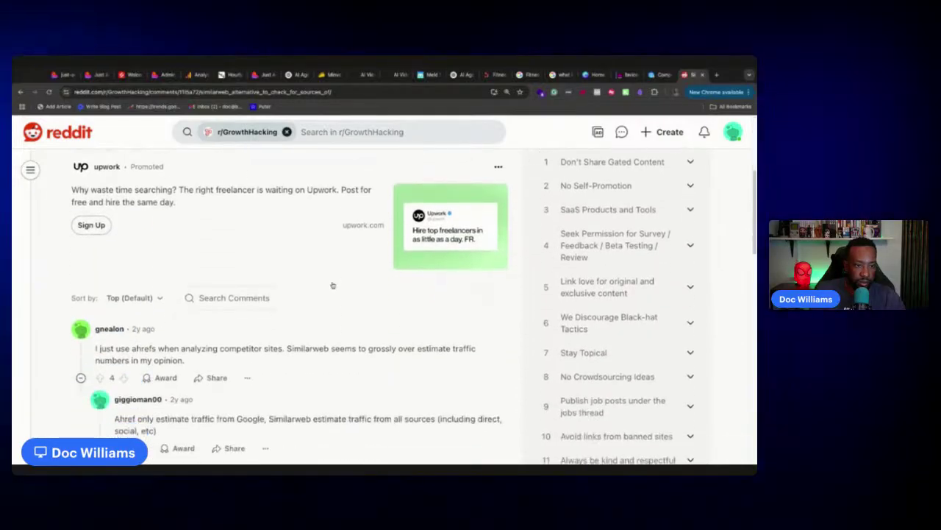
pyautogui.scroll(-1, 333, 285)
pyautogui.scroll(-3, 332, 285)
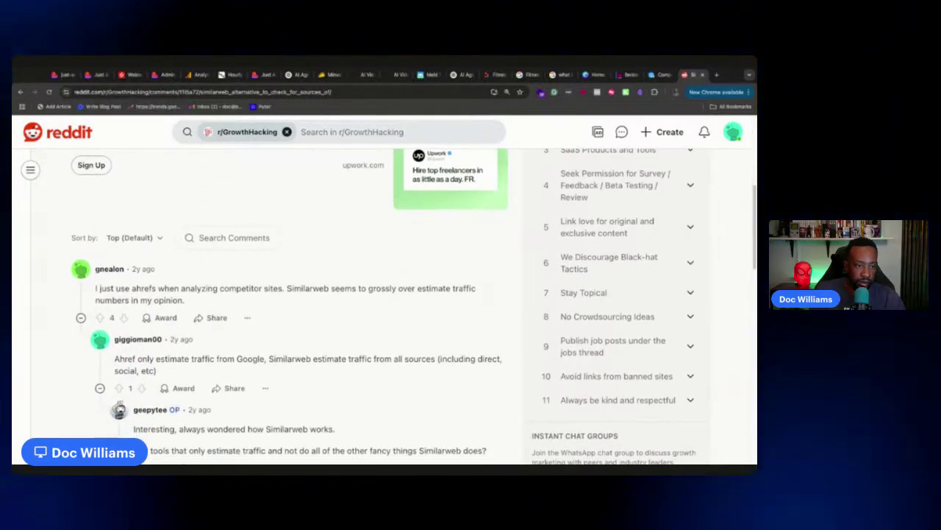
pyautogui.scroll(-3, 332, 284)
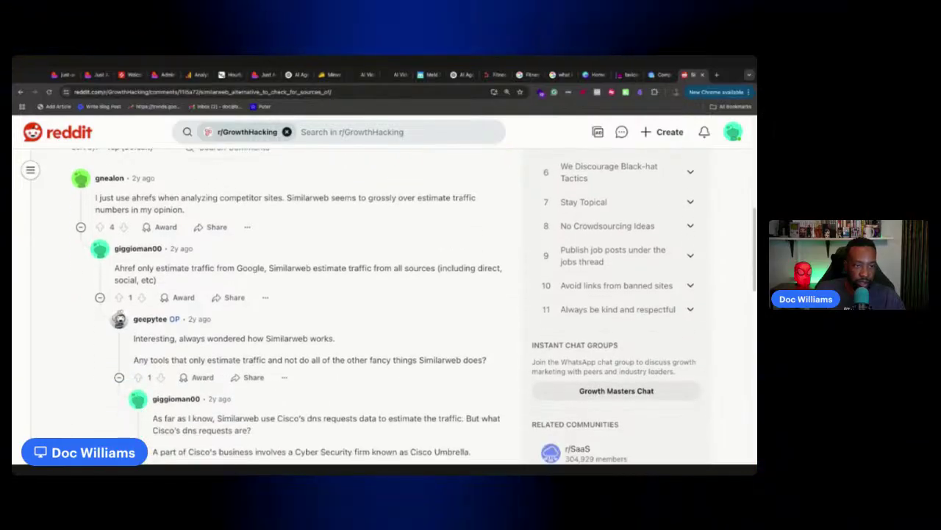
pyautogui.scroll(-3, 332, 284)
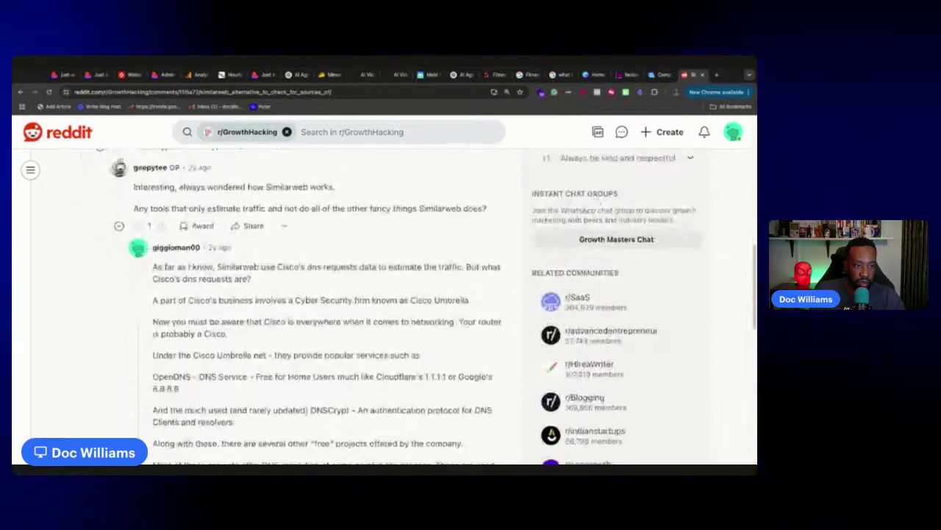
pyautogui.scroll(-10, 332, 285)
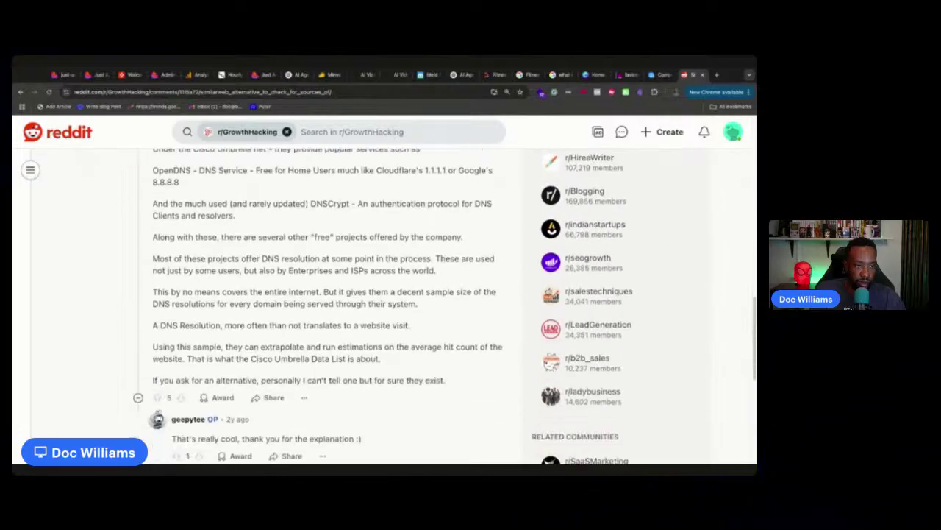
pyautogui.scroll(-3, 333, 285)
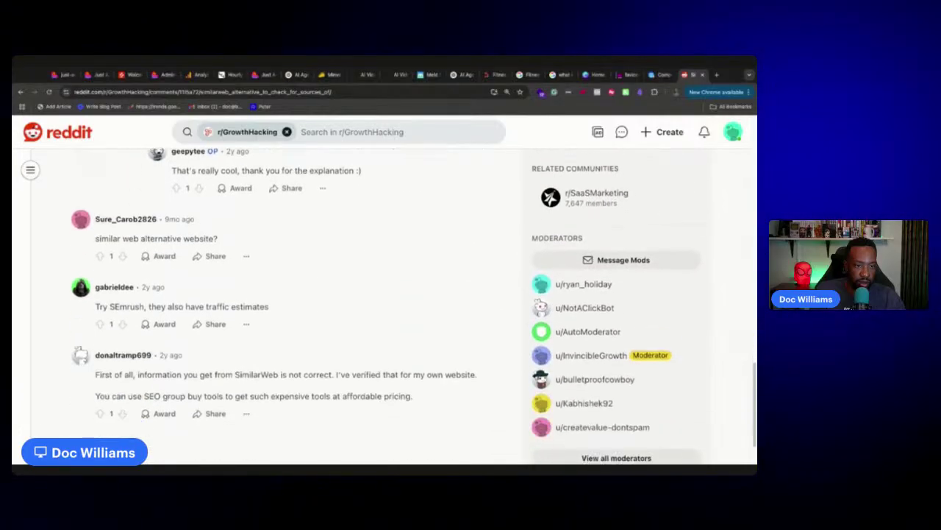
pyautogui.scroll(-2, 333, 285)
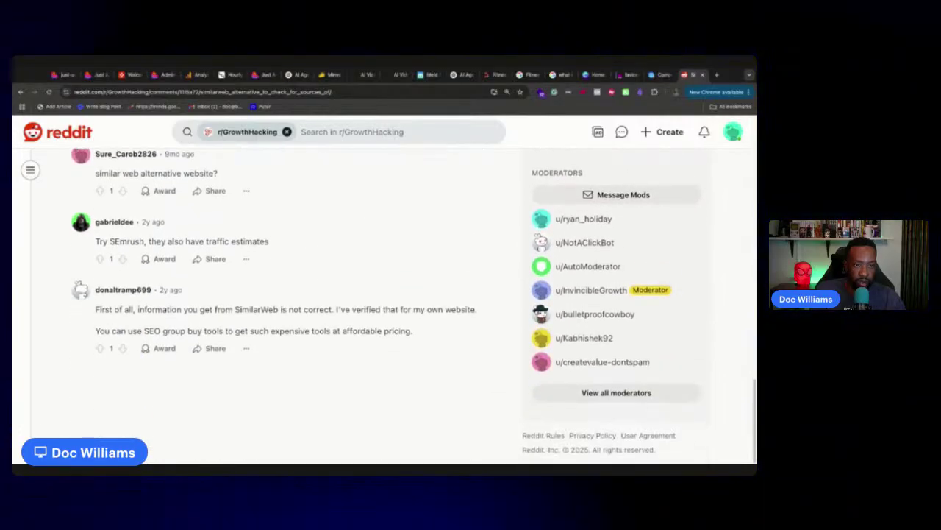
pyautogui.click(717, 75)
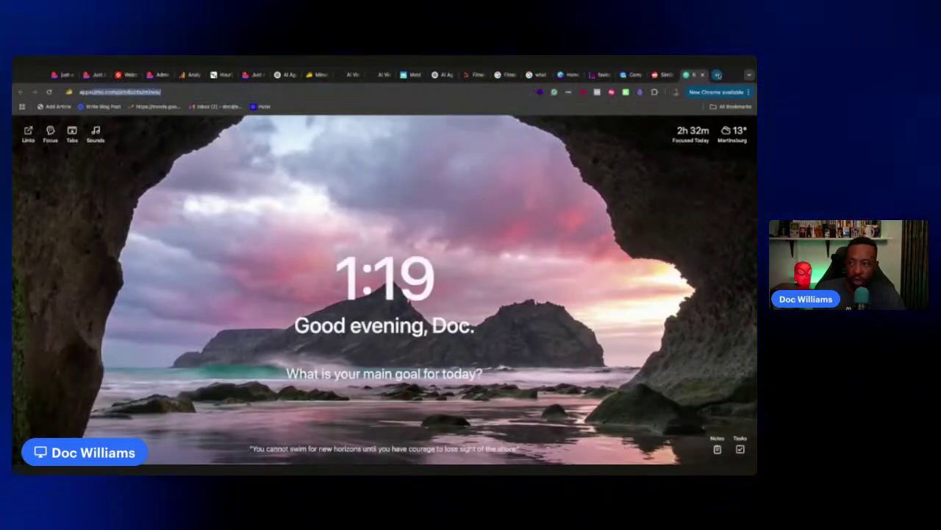
# Search AppSumo for 'SEMRush' and browse SEO deals such as Semdash and SiteGuru
pyautogui.press('Return')
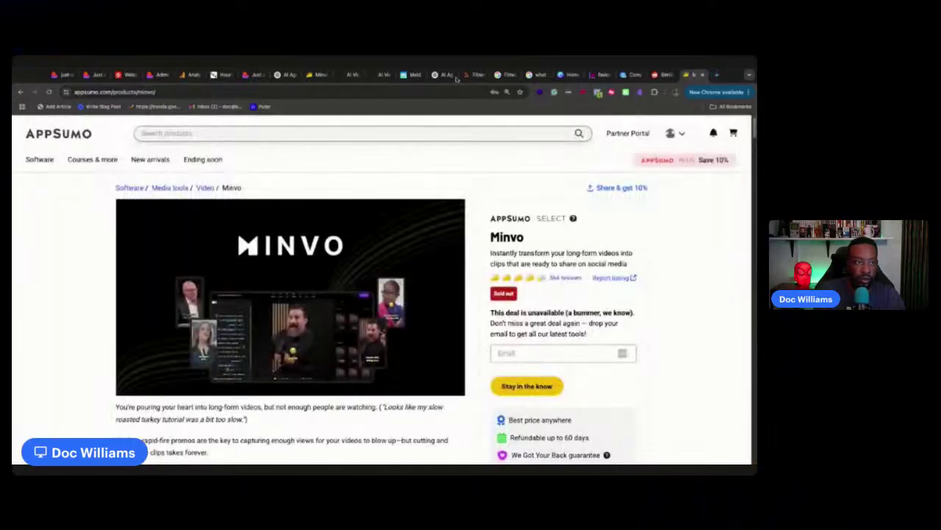
pyautogui.click(360, 132)
pyautogui.write('SEM')
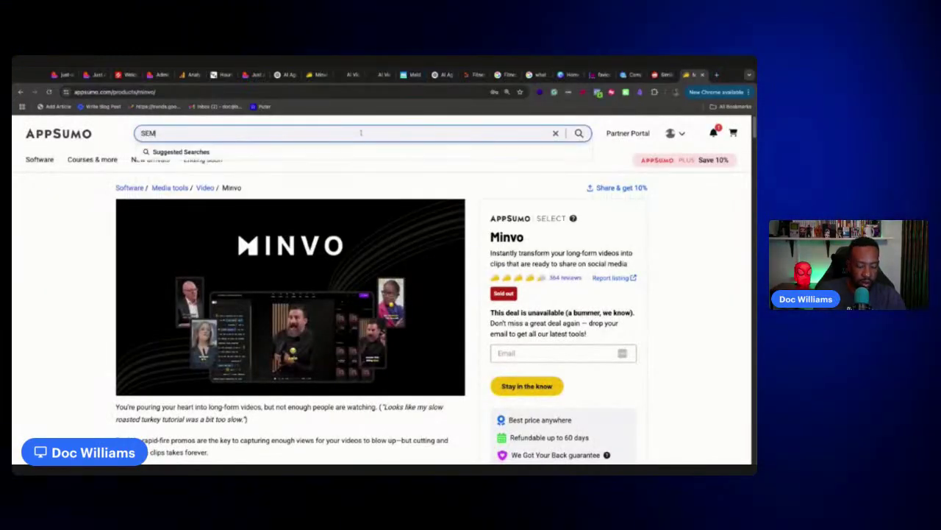
pyautogui.write('Rush')
pyautogui.press('Return')
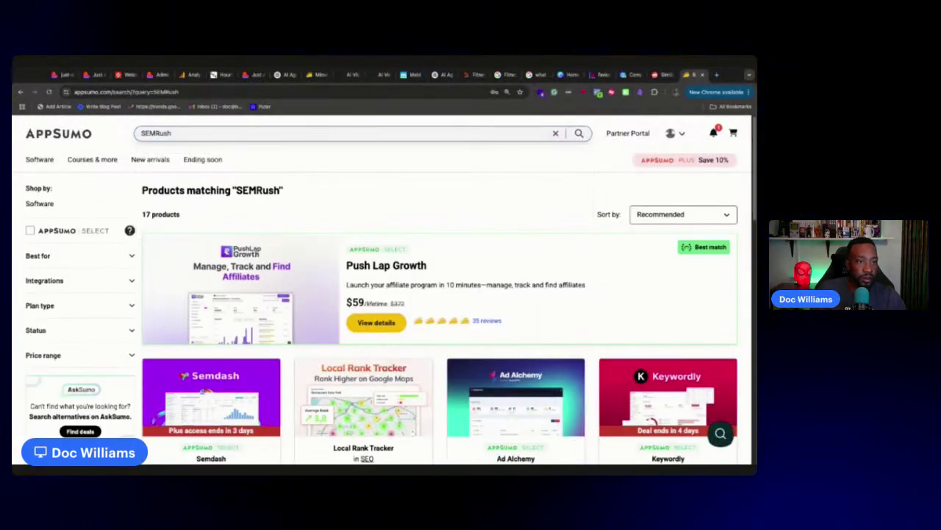
pyautogui.scroll(-2, 427, 326)
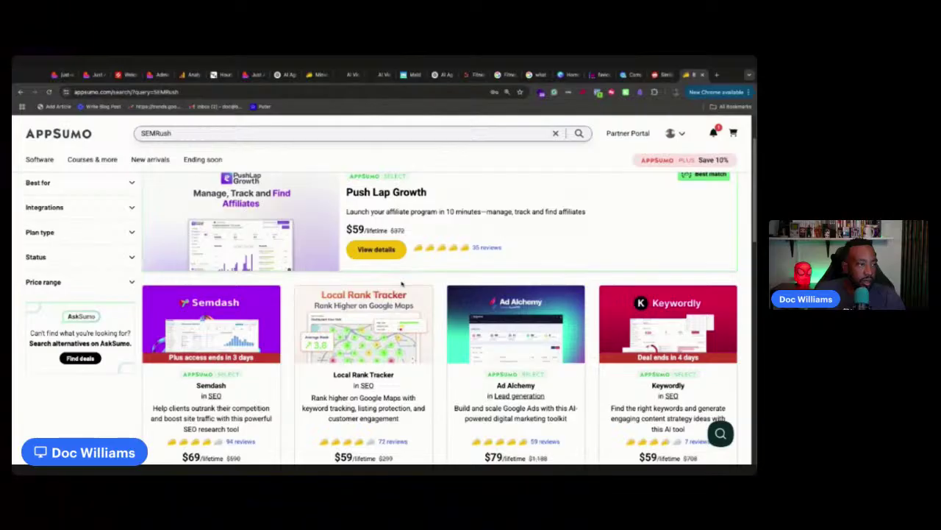
pyautogui.scroll(-3, 402, 284)
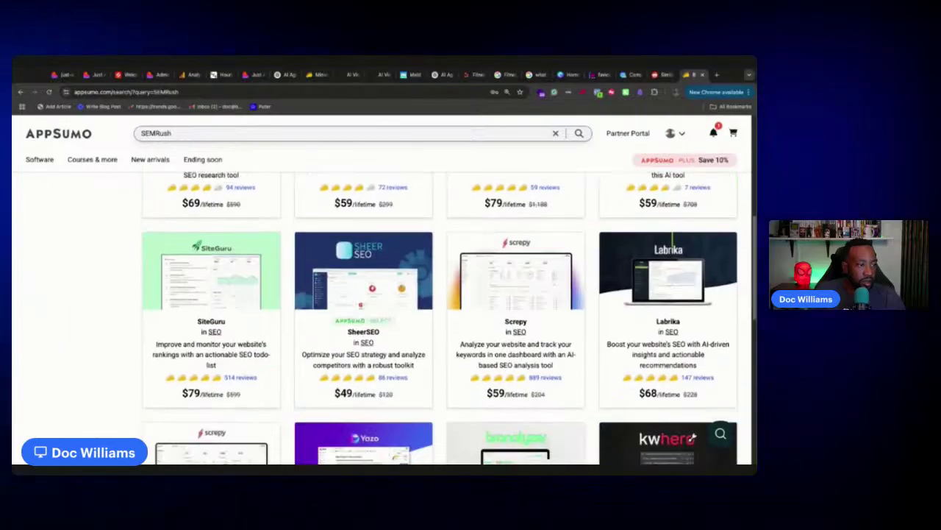
pyautogui.scroll(-1, 218, 225)
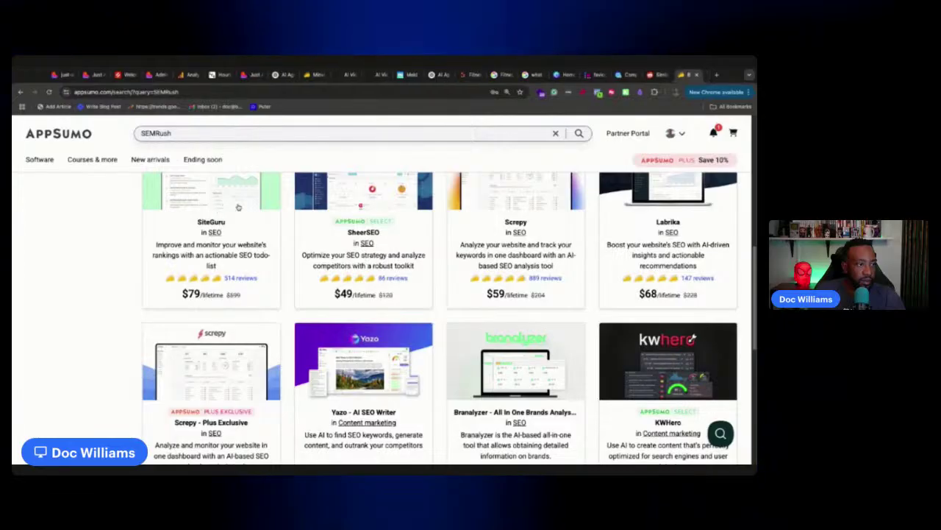
pyautogui.scroll(-2, 243, 221)
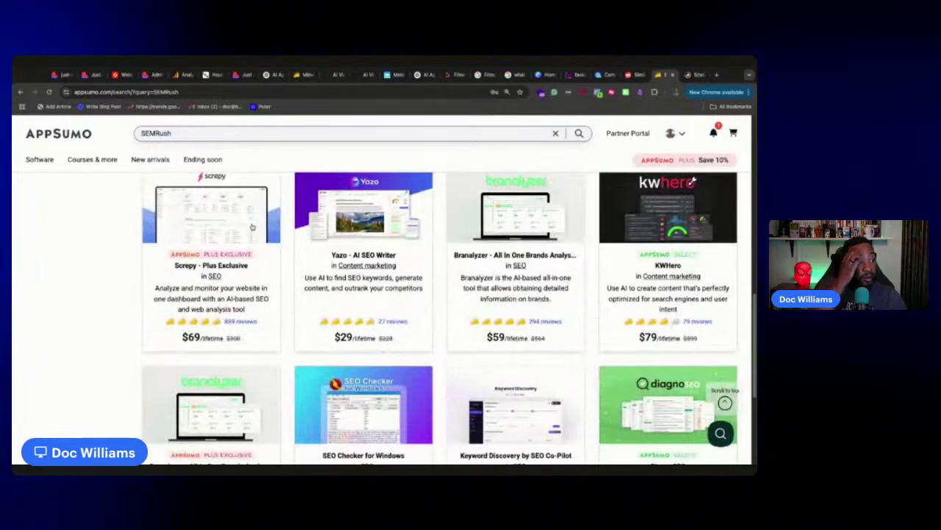
pyautogui.scroll(-3, 252, 226)
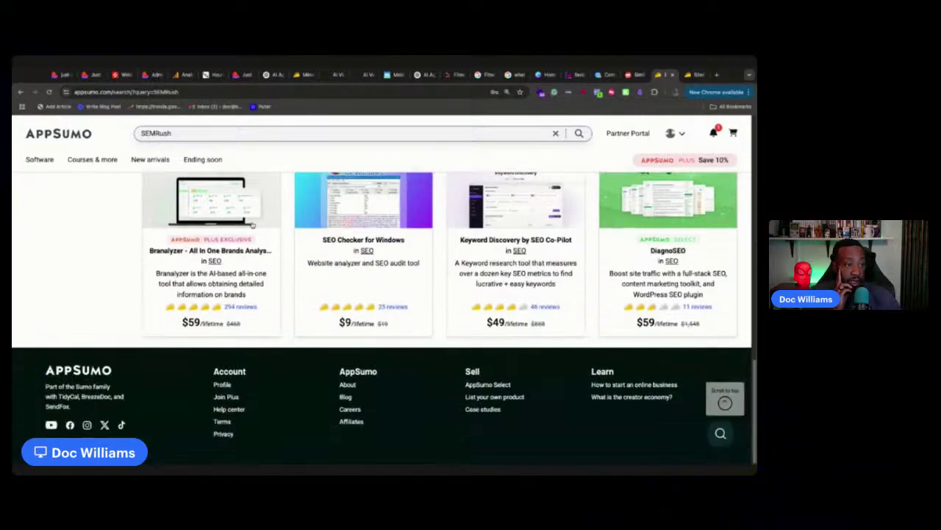
pyautogui.scroll(1, 465, 229)
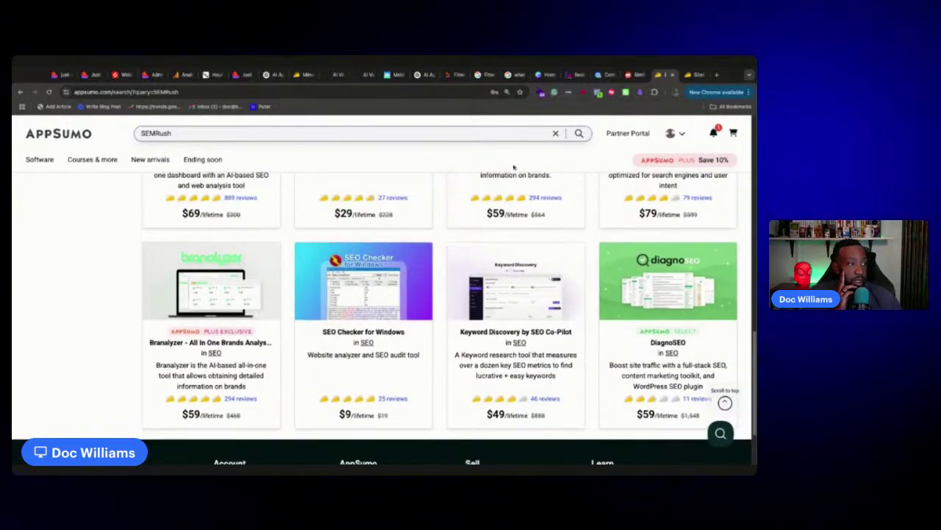
pyautogui.click(608, 80)
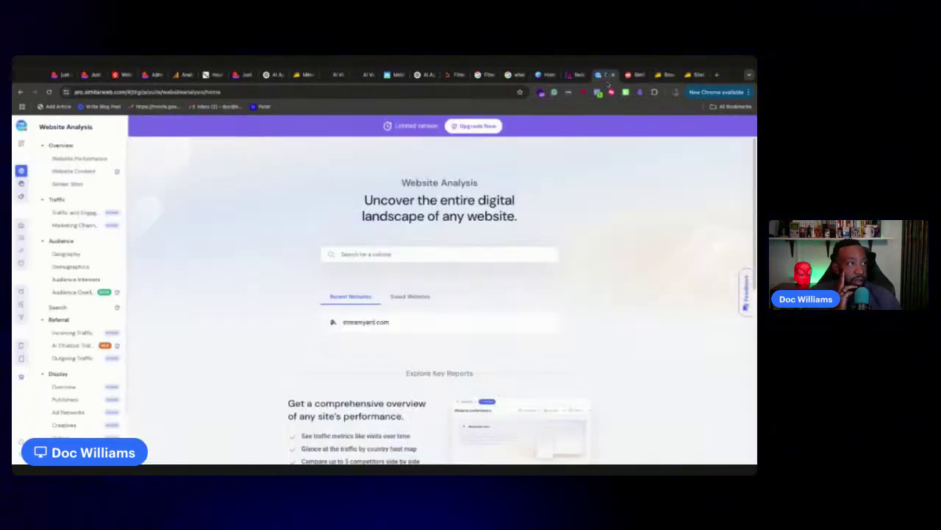
# Look up favicon.cc in Website Analysis, showing 129,787 April visits versus favicon-generator.org's 131,310
pyautogui.moveTo(30, 174)
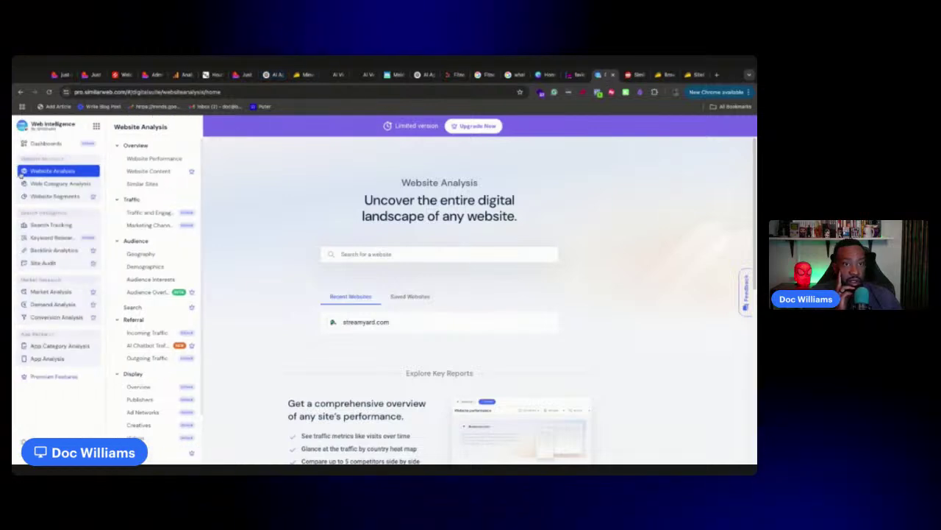
pyautogui.click(408, 256)
pyautogui.write('https://www.fiverr.com/')
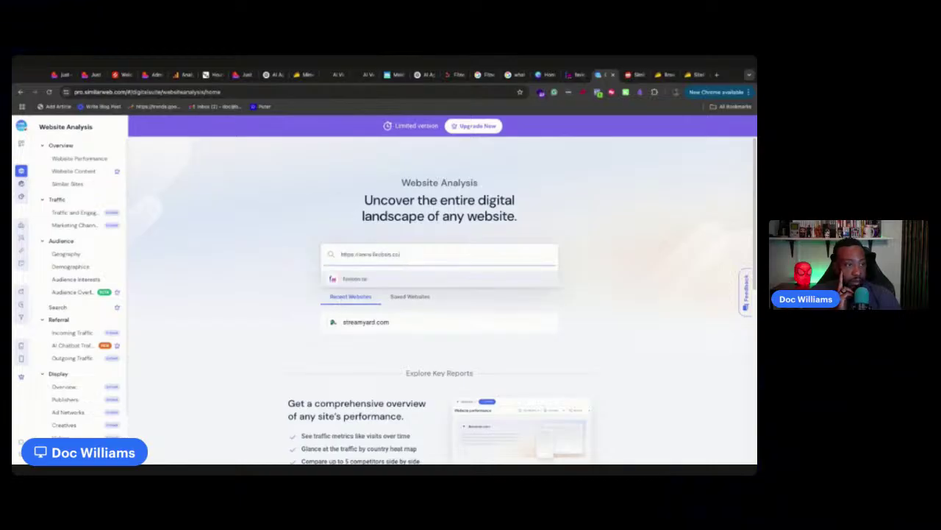
pyautogui.click(405, 279)
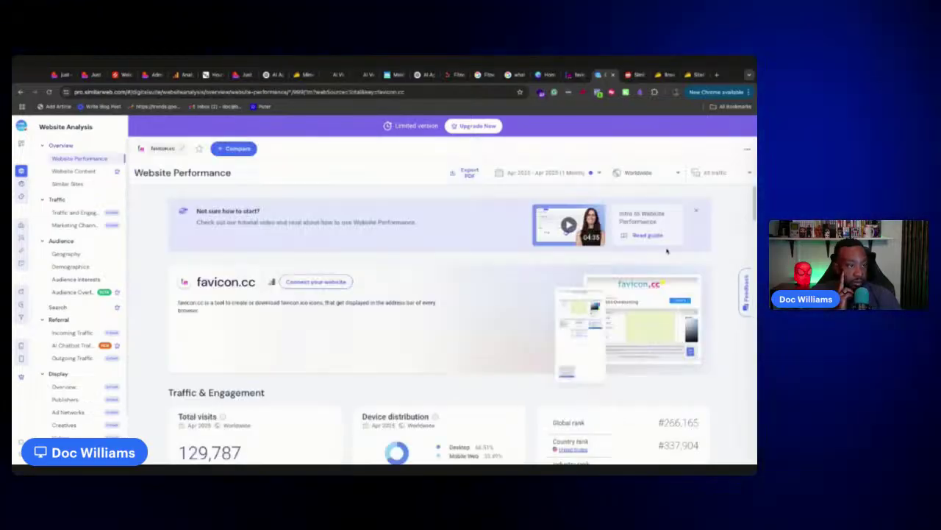
pyautogui.scroll(-3, 589, 271)
pyautogui.scroll(1, 641, 324)
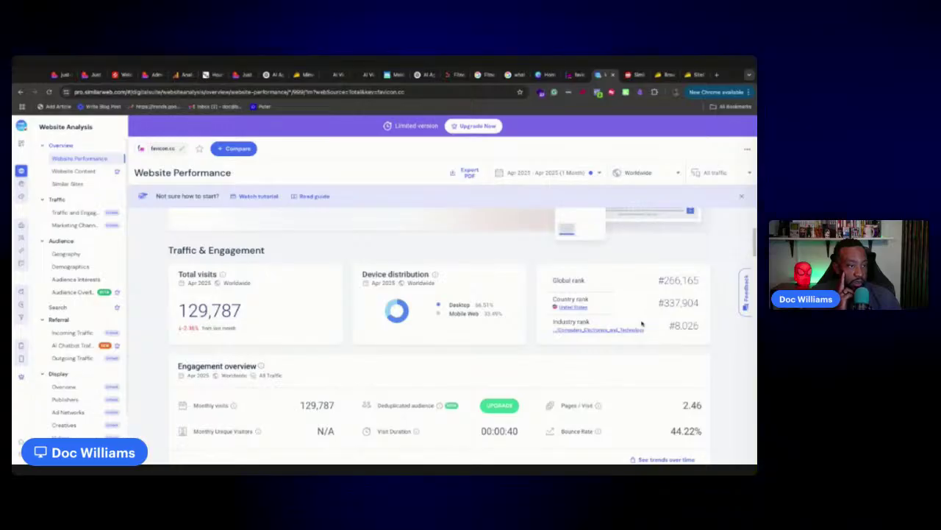
pyautogui.scroll(-3, 641, 323)
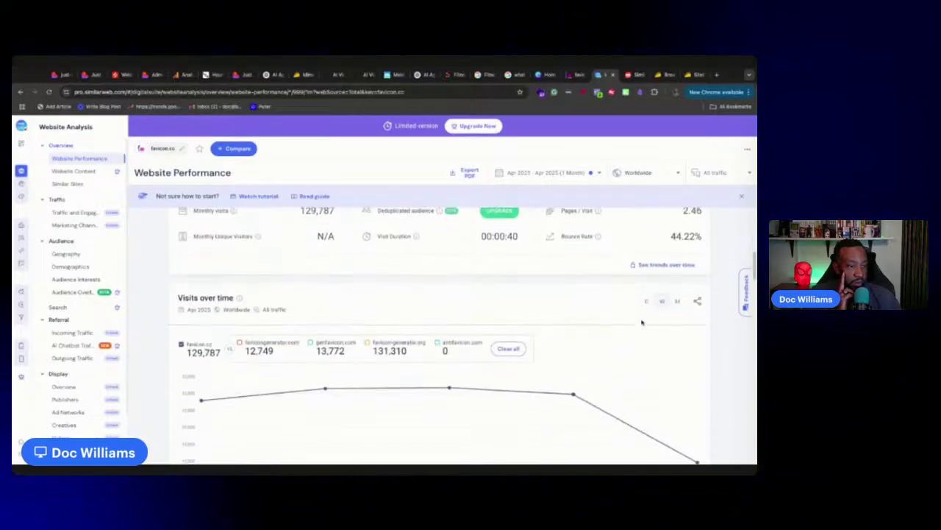
pyautogui.scroll(-2, 641, 321)
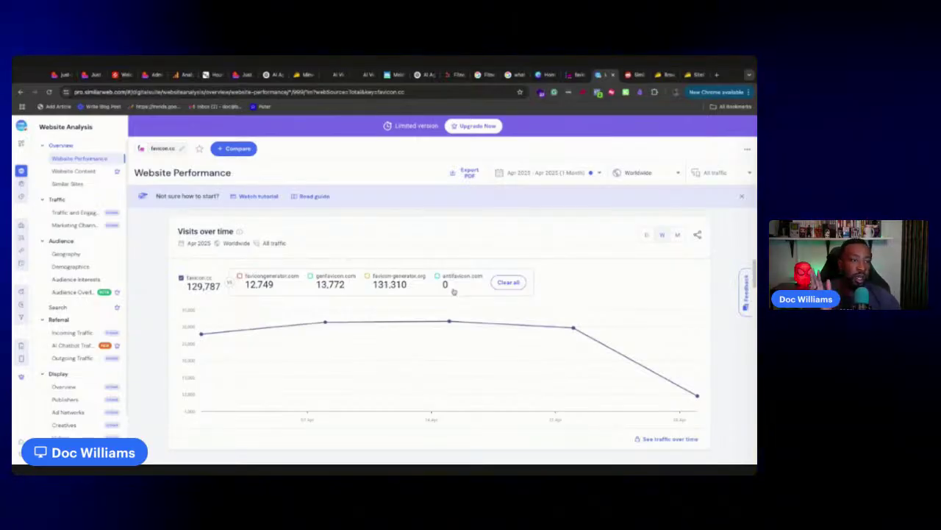
# Compare favicon.cc's monthly and weekly visits, review Geography and Marketing Channels, then return to Lovable
pyautogui.click(675, 235)
pyautogui.click(667, 238)
pyautogui.click(678, 235)
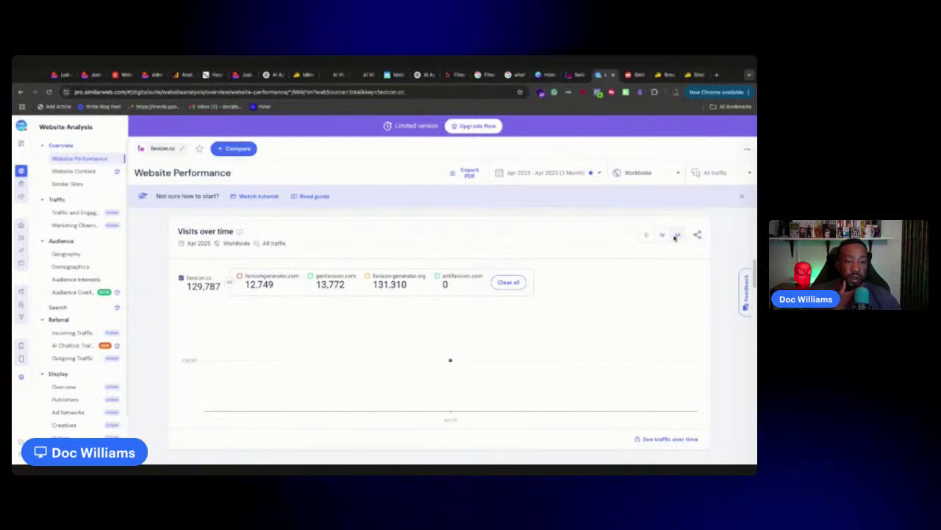
pyautogui.scroll(-5, 665, 254)
pyautogui.scroll(3, 650, 287)
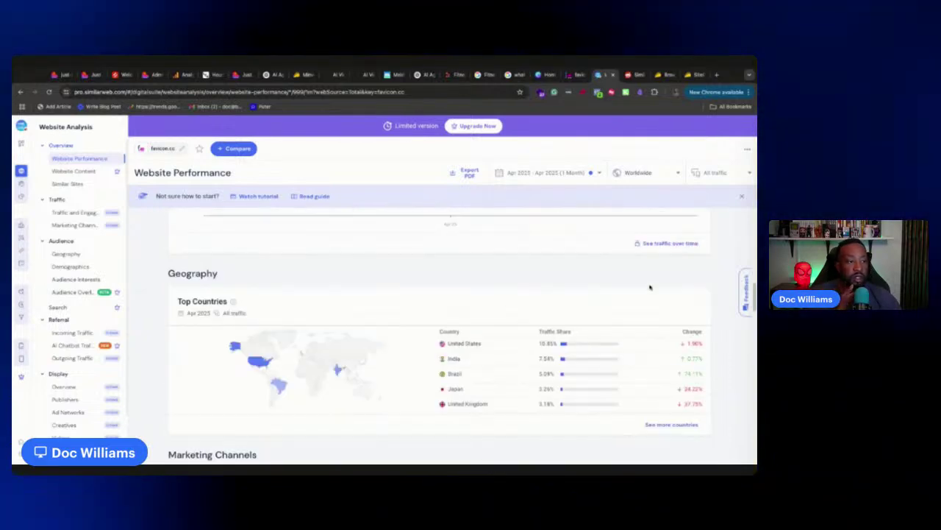
pyautogui.scroll(-15, 441, 338)
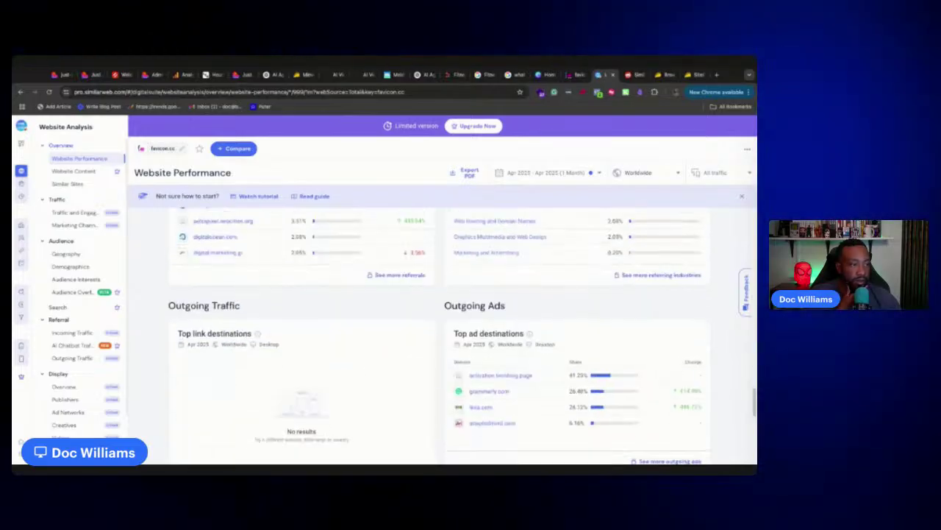
pyautogui.scroll(-5, 441, 339)
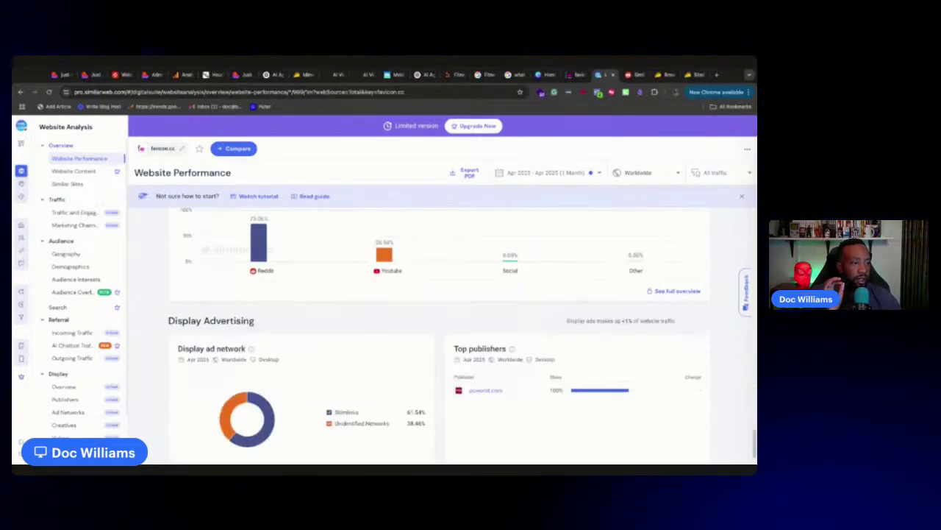
pyautogui.scroll(10, 441, 338)
pyautogui.scroll(6, 441, 339)
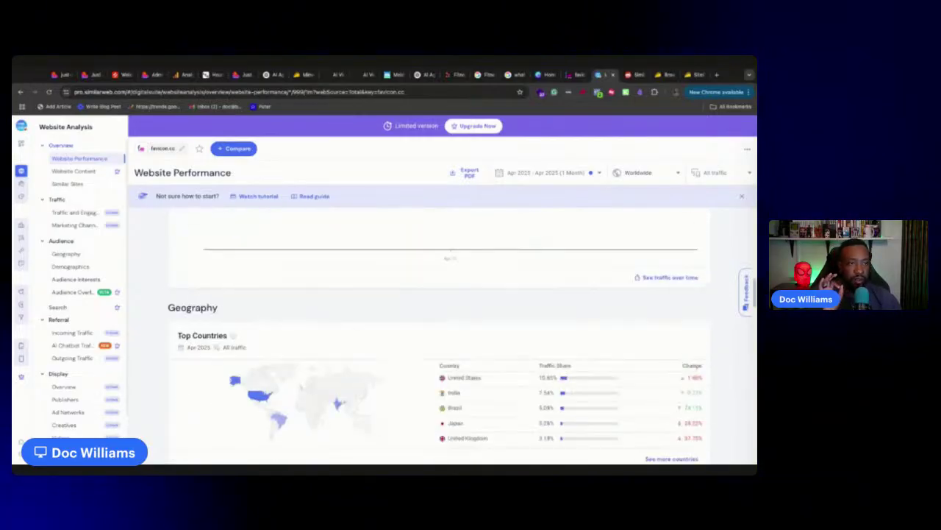
pyautogui.scroll(-4, 442, 338)
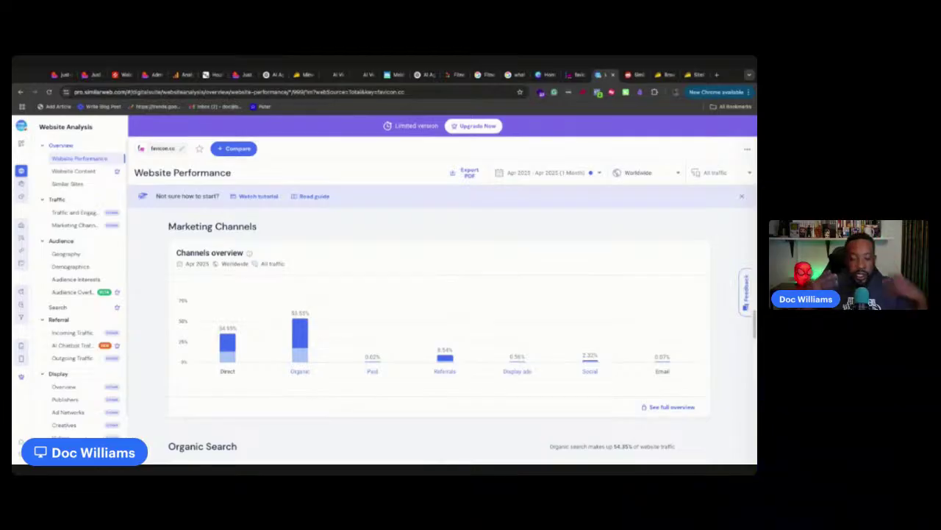
pyautogui.moveTo(441, 337)
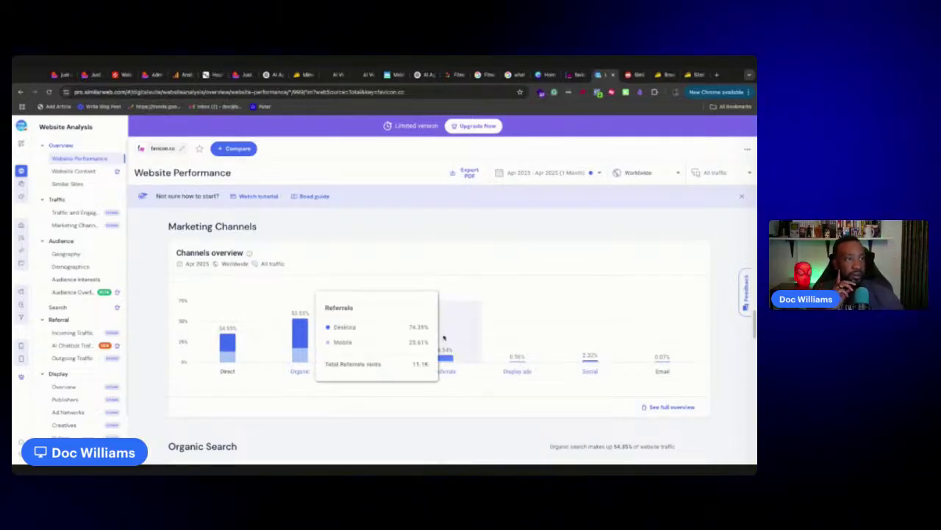
pyautogui.click(60, 74)
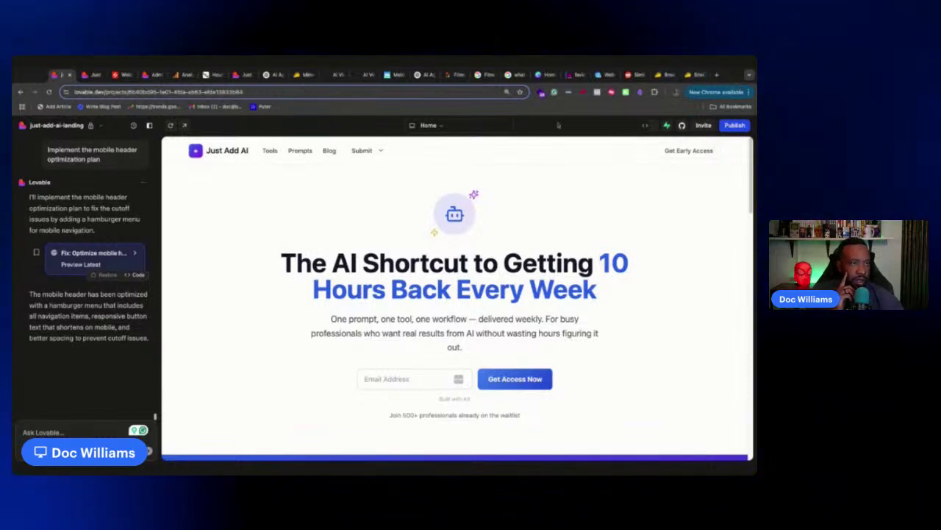
# Republish the Just Add AI project with Update, choosing Publish anyway past the security warning
pyautogui.click(728, 126)
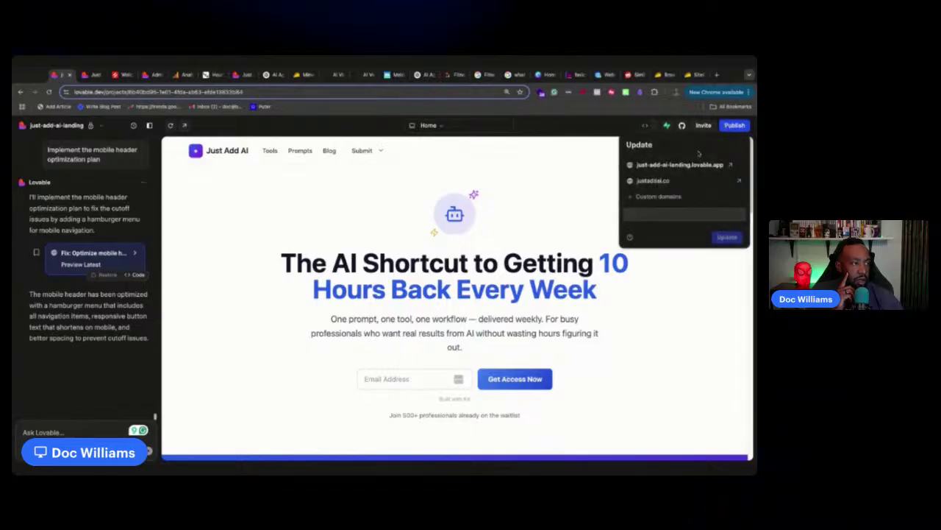
pyautogui.click(684, 236)
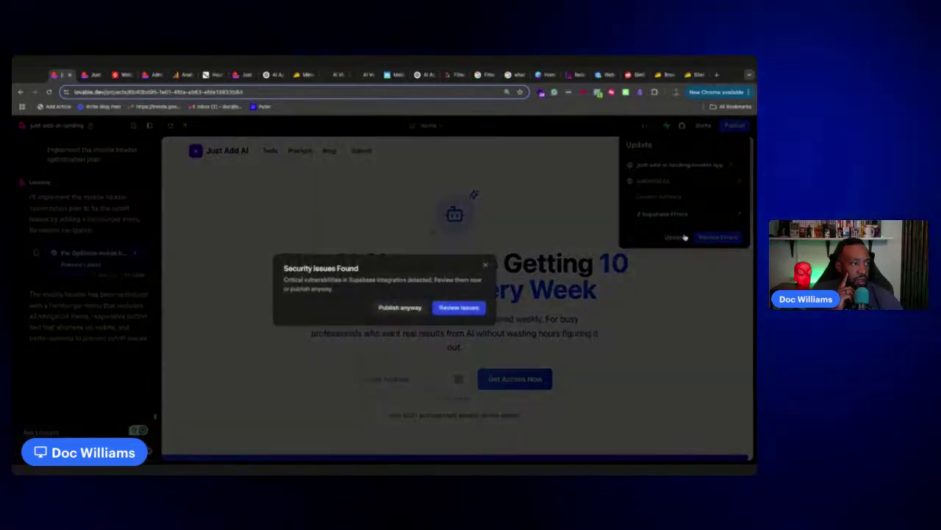
pyautogui.click(399, 307)
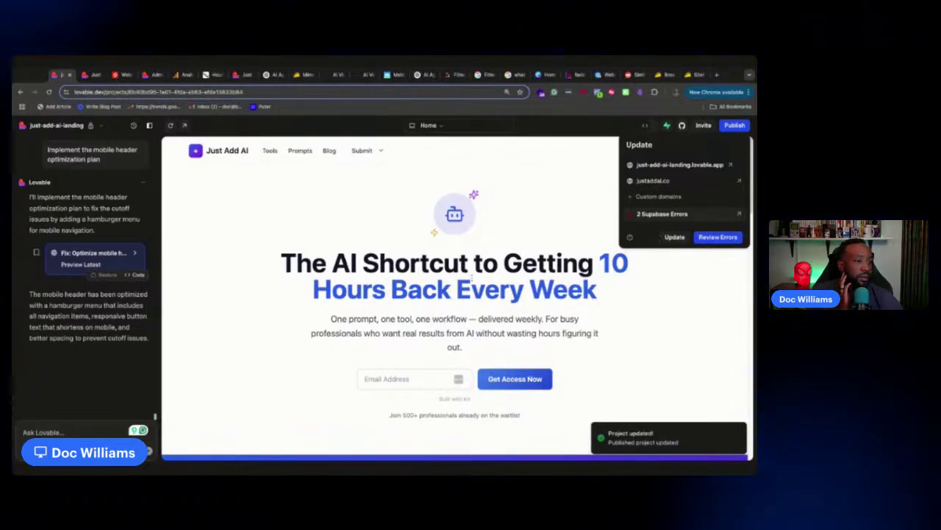
# Open the live justaddai.co site from the Publish panel
pyautogui.click(739, 180)
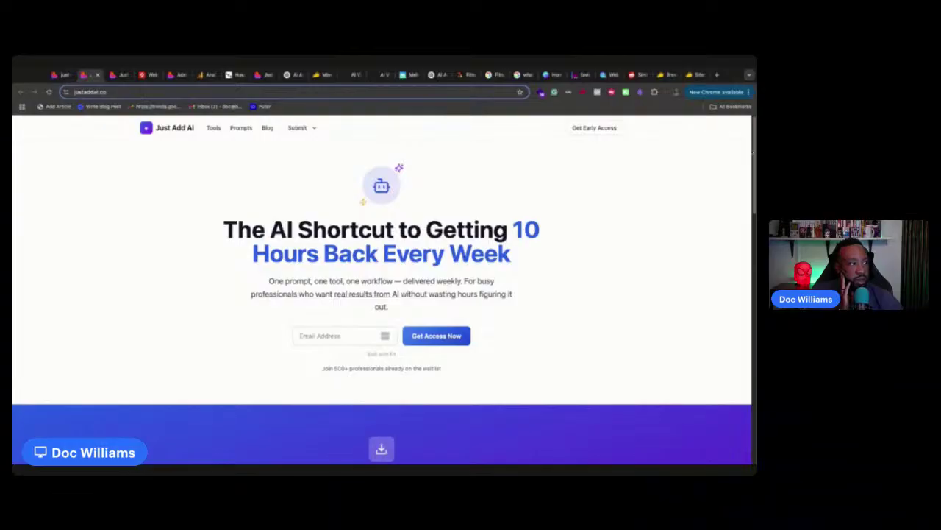
# Narrow the window to mobile width and use the hamburger menu to visit Submit an AI Tool and Tools
pyautogui.moveTo(756, 242); pyautogui.dragTo(492, 242)
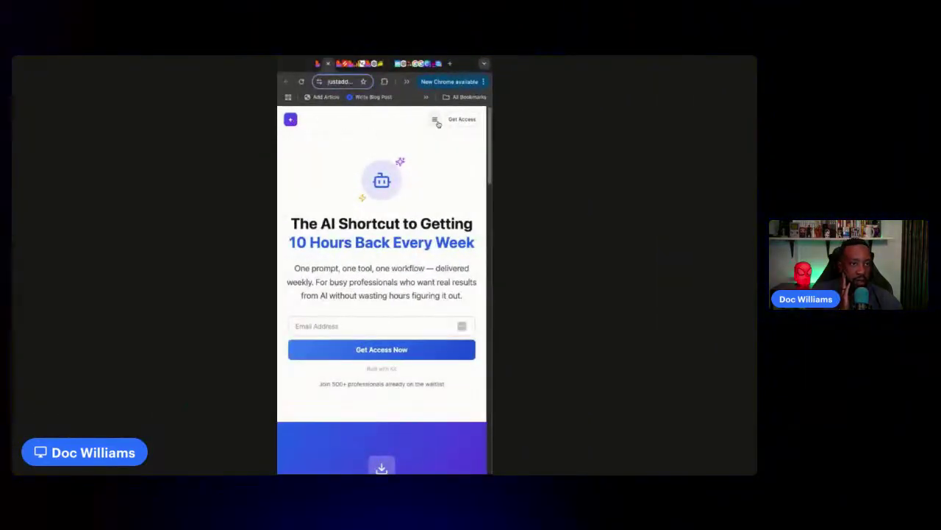
pyautogui.click(435, 120)
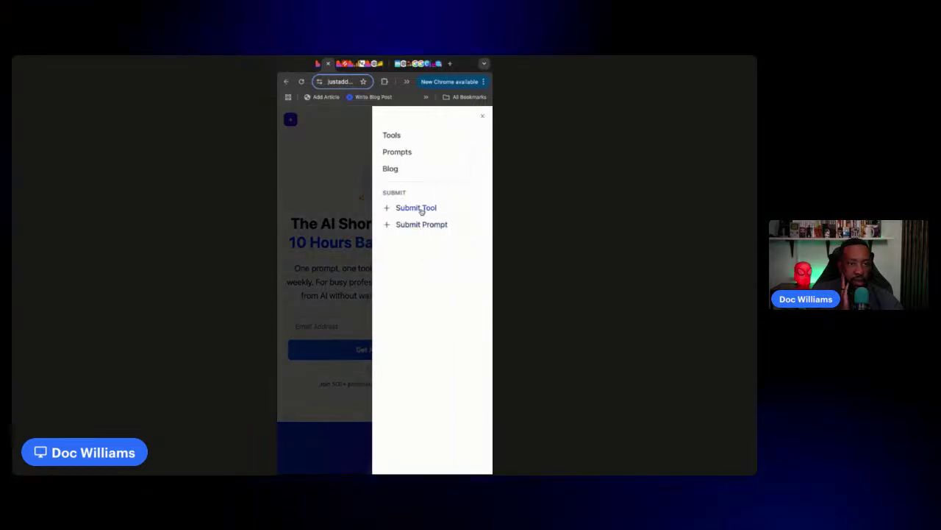
pyautogui.click(416, 208)
pyautogui.scroll(-10, 423, 221)
pyautogui.scroll(10, 423, 221)
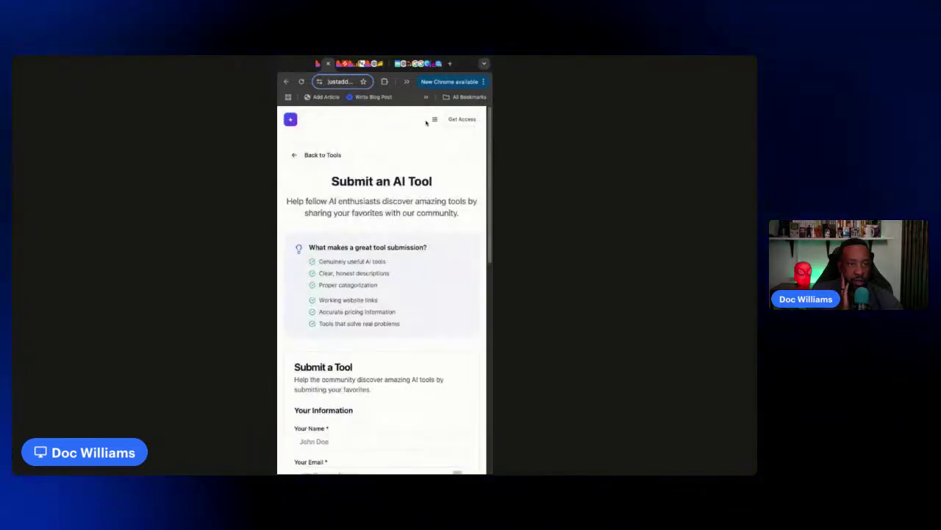
pyautogui.click(434, 120)
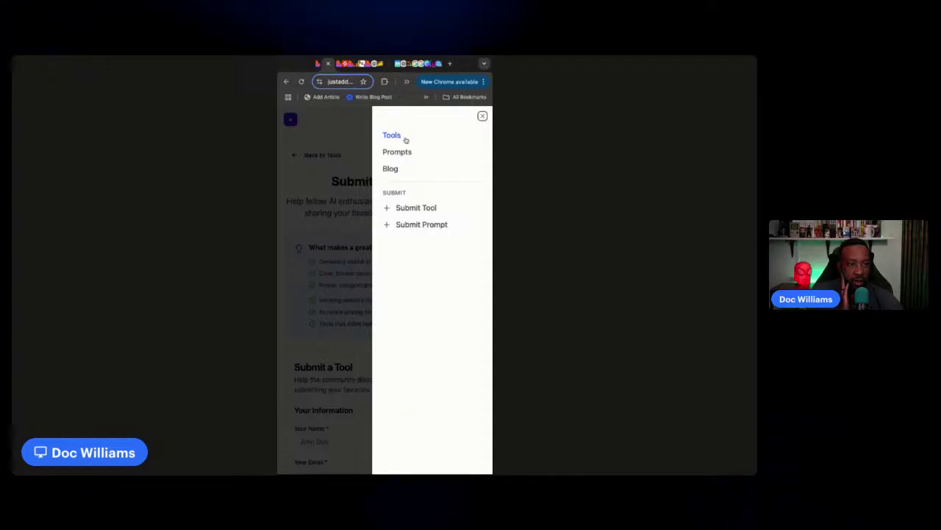
pyautogui.click(392, 135)
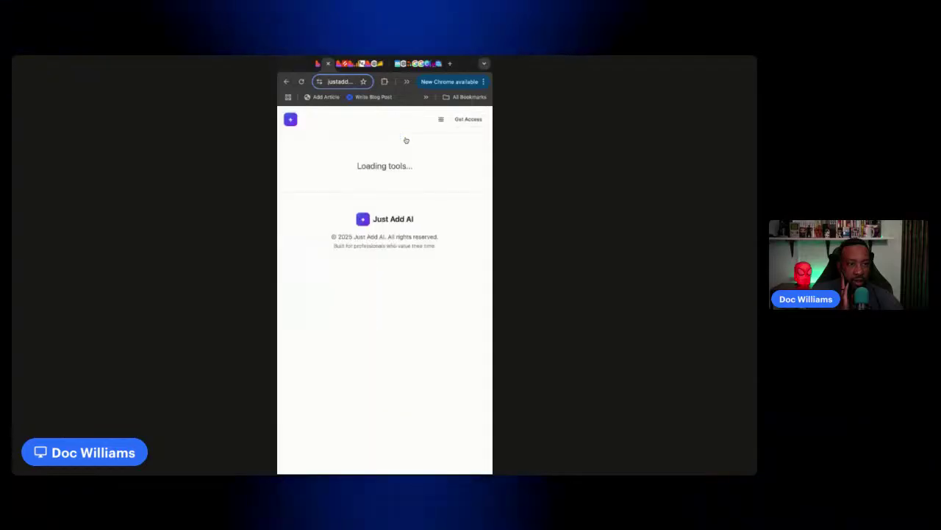
# Return home, then reach the Blog and its Vibe Coding post through the mobile menu
pyautogui.click(291, 119)
pyautogui.scroll(-10, 358, 231)
pyautogui.scroll(10, 359, 232)
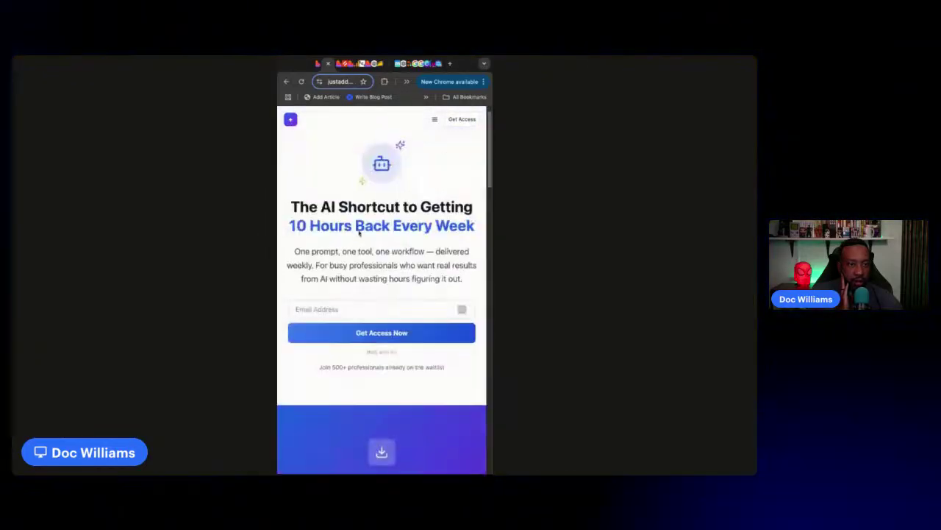
pyautogui.click(433, 119)
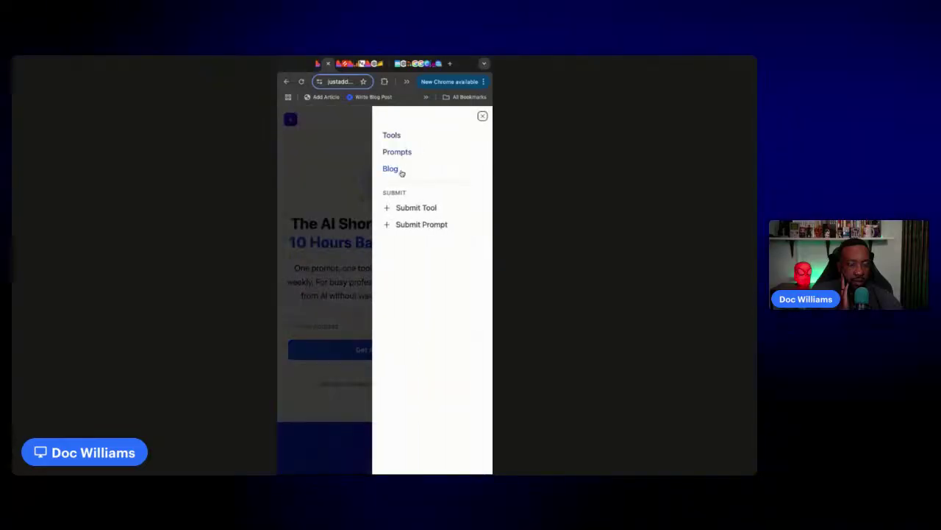
pyautogui.click(401, 170)
pyautogui.click(370, 232)
pyautogui.scroll(-10, 377, 232)
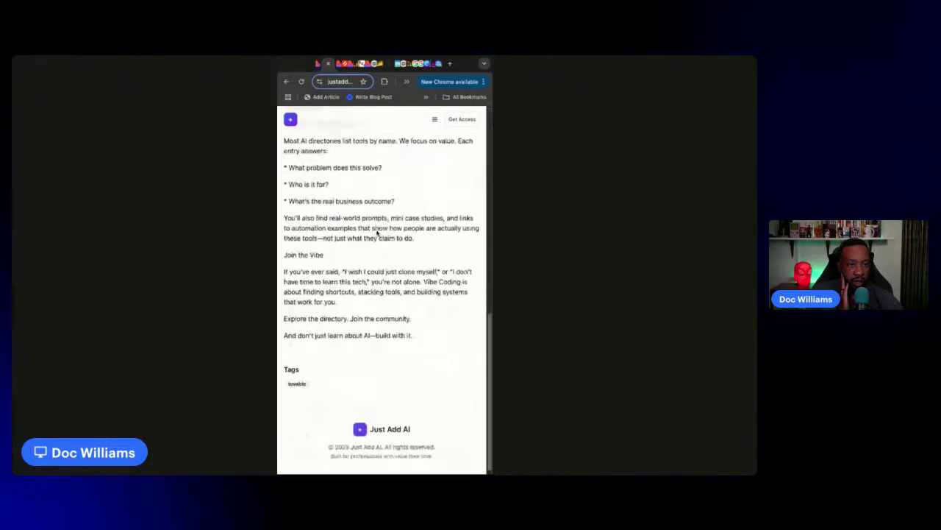
pyautogui.scroll(10, 397, 181)
# Go back to the AI Tools page via the mobile menu, then return to the home page
pyautogui.click(433, 120)
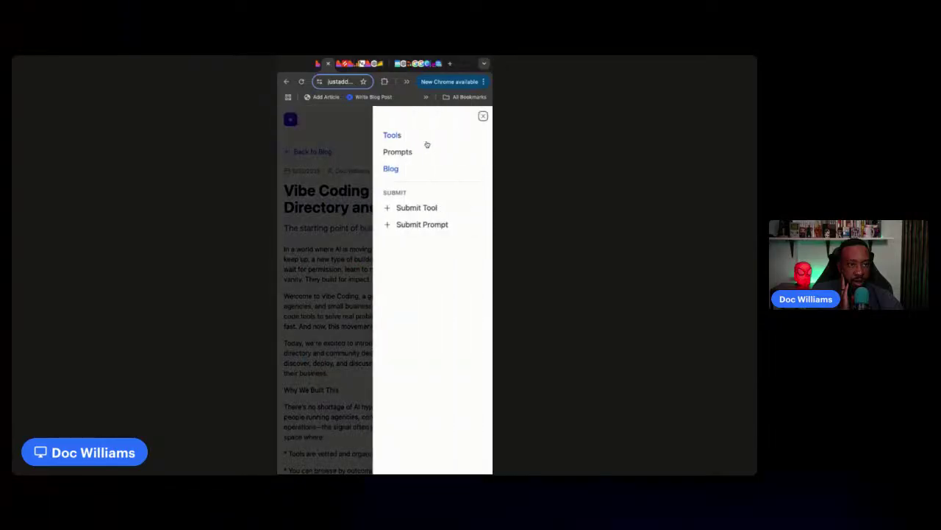
pyautogui.click(404, 138)
pyautogui.scroll(-15, 432, 229)
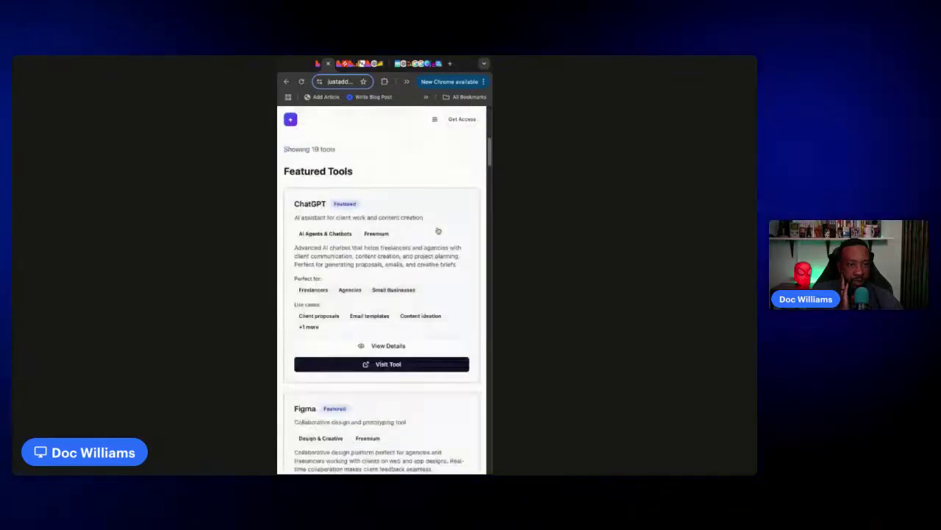
pyautogui.scroll(12, 435, 225)
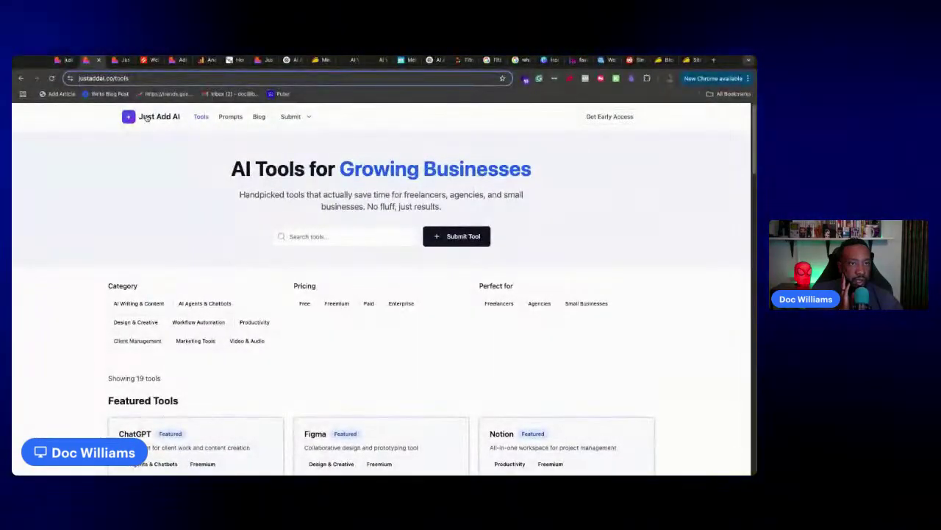
pyautogui.click(147, 118)
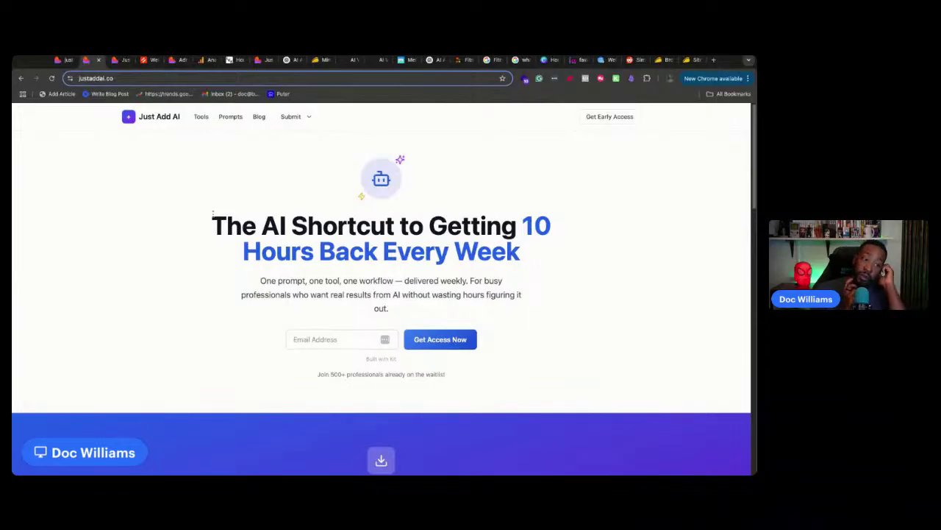
# Glance at the Lovable landing-page project, then bring up Hotjar's tracking-code installation page
pyautogui.click(61, 60)
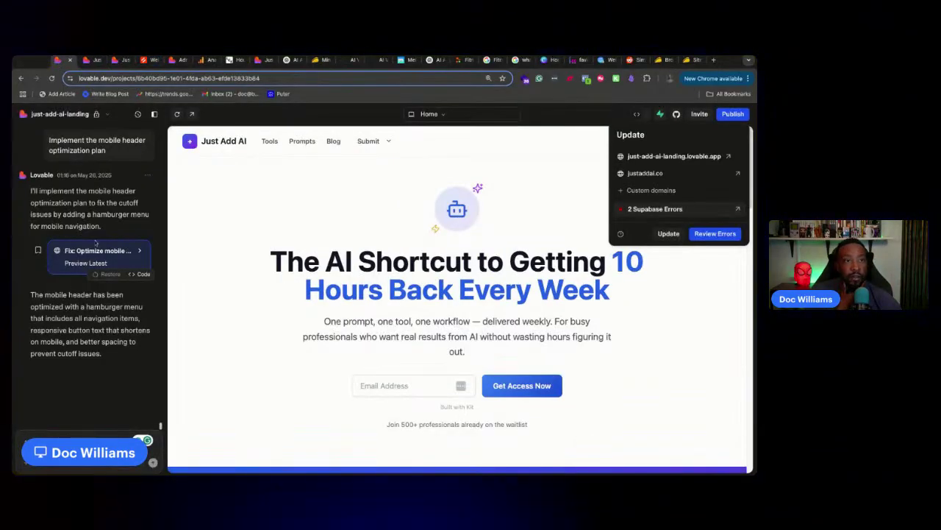
pyautogui.click(145, 60)
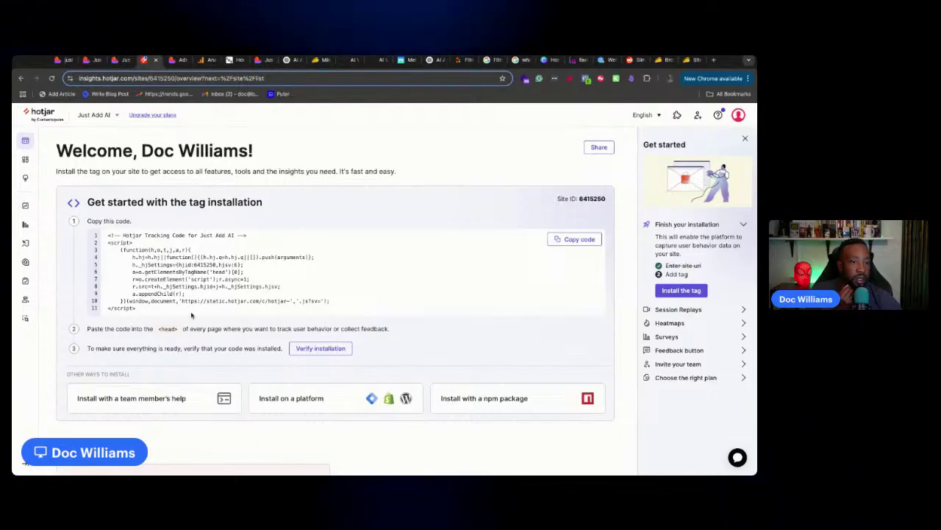
# Select Hotjar's Step 2 sentence about pasting the code into every page's <head>
pyautogui.moveTo(393, 332); pyautogui.dragTo(104, 329)
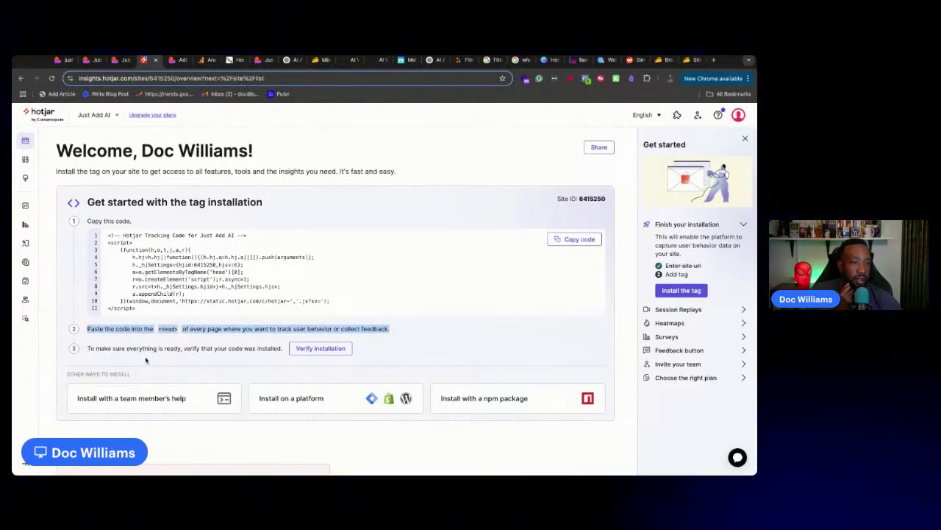
pyautogui.click(140, 332)
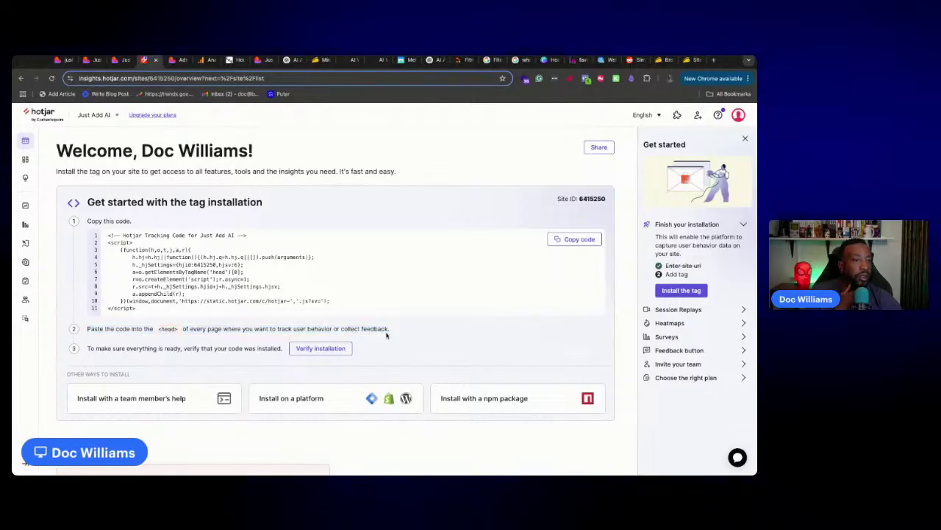
pyautogui.moveTo(393, 332); pyautogui.dragTo(133, 330)
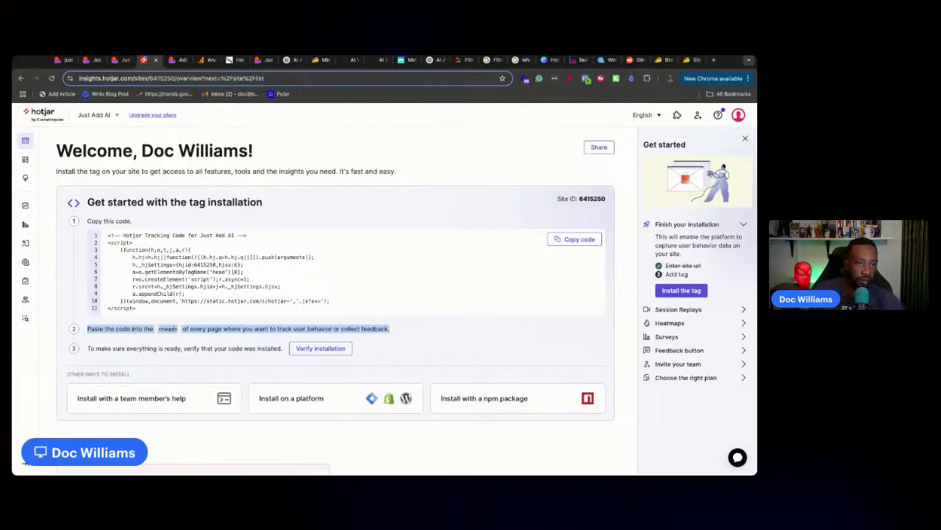
# Back in Lovable, dismiss the Update popup and put focus in the chat box
pyautogui.click(62, 60)
pyautogui.click(129, 463)
pyautogui.click(128, 463)
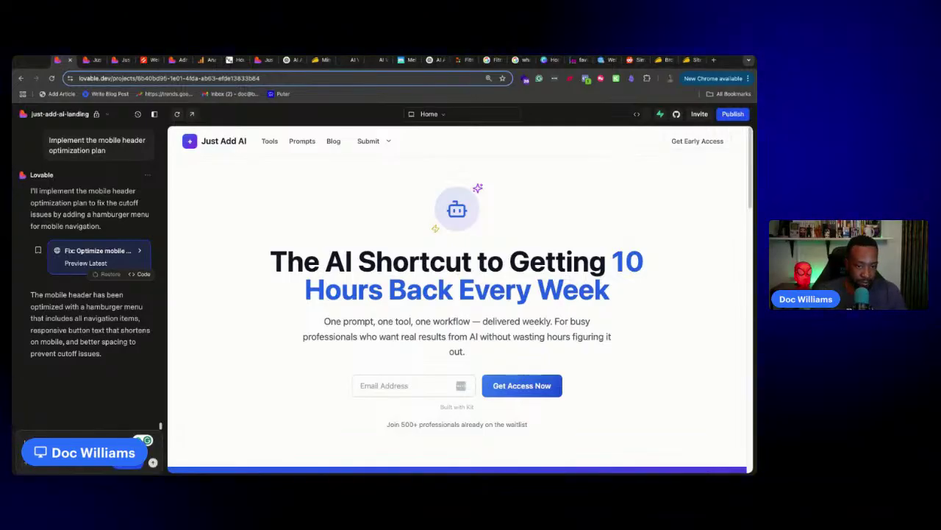
# Draft the heat map request with 'Review the following code to add this where it specifies.' and Hotjar's <head> instruction
pyautogui.write('I need to add a heat map to my site.')
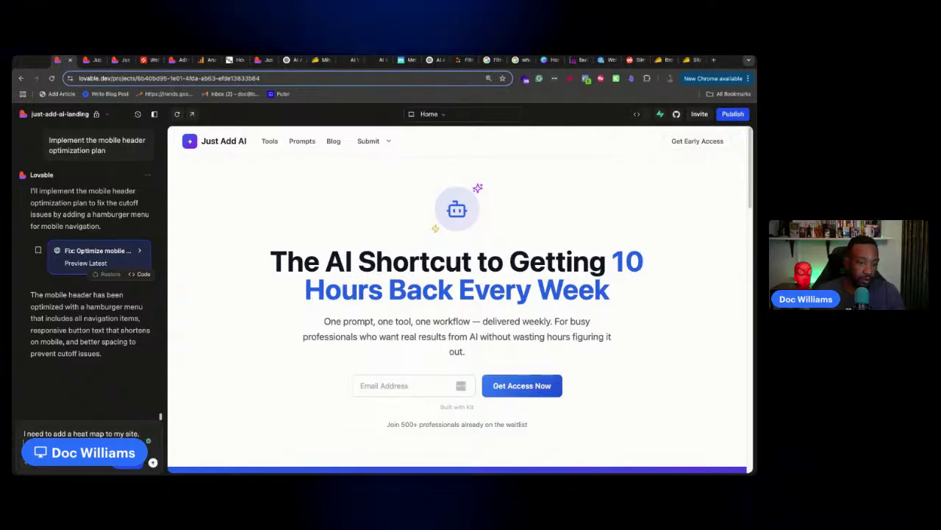
pyautogui.write('review the following code to add this where it specifies.')
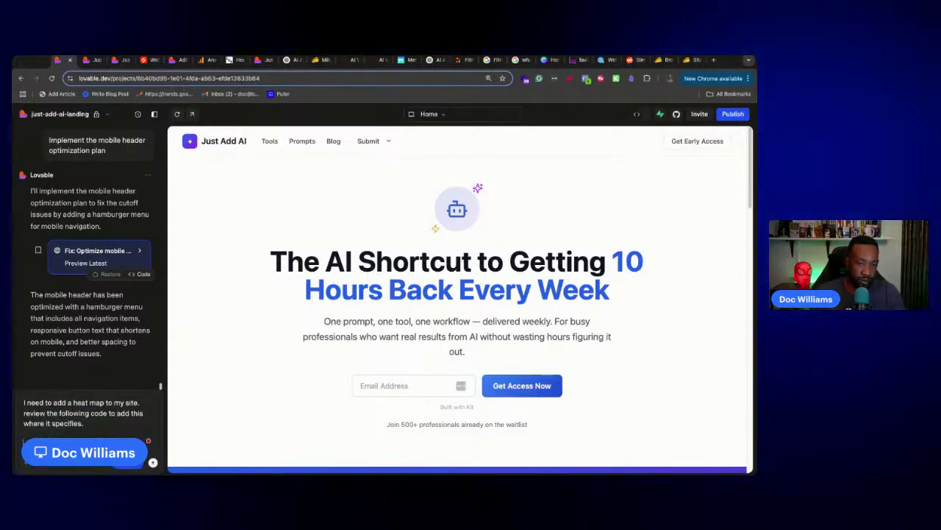
pyautogui.hotkey('ctrl', 'v')
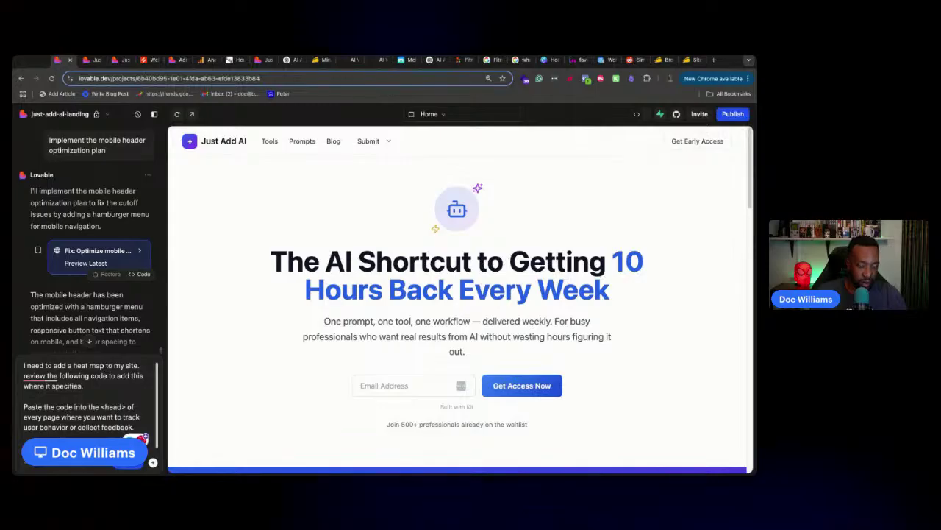
pyautogui.hotkey('shift', 'Return')
pyautogui.hotkey('shift', 'Return')
pyautogui.click(91, 428)
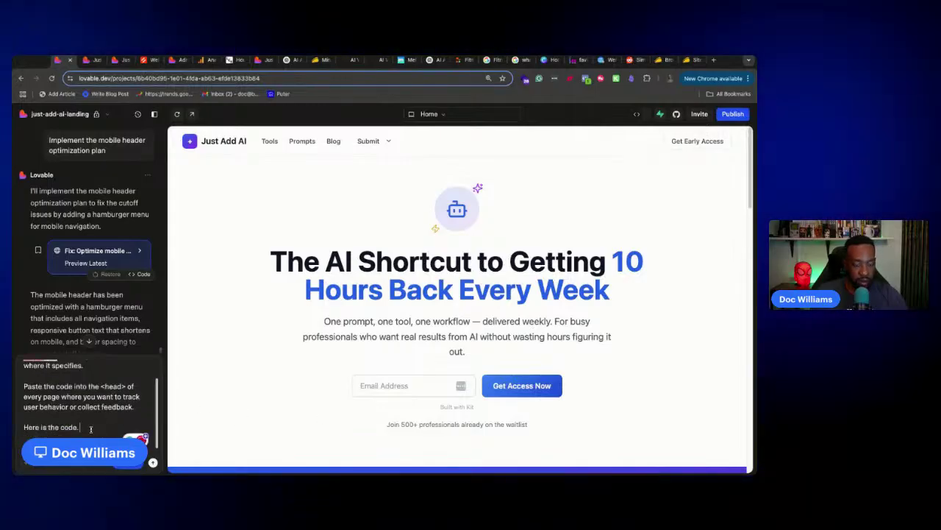
pyautogui.scroll(3, 44, 390)
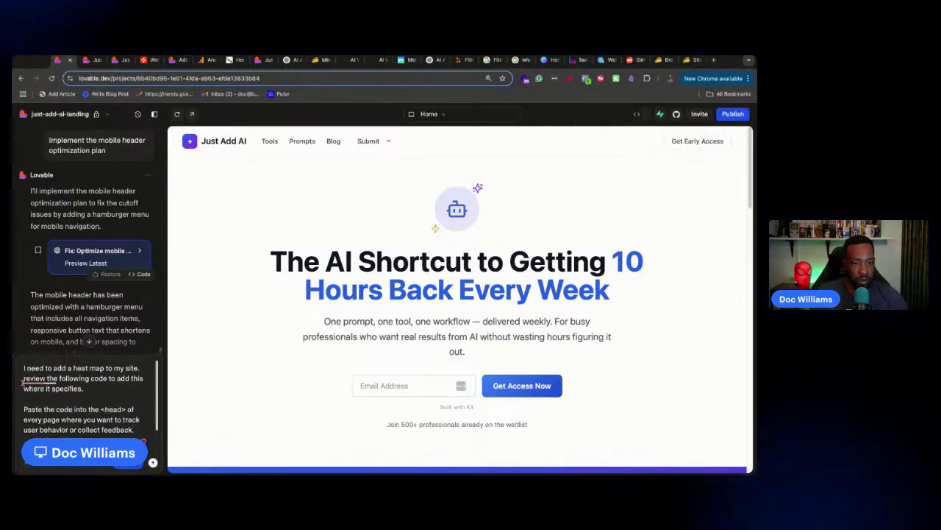
pyautogui.click(39, 381)
pyautogui.click(42, 403)
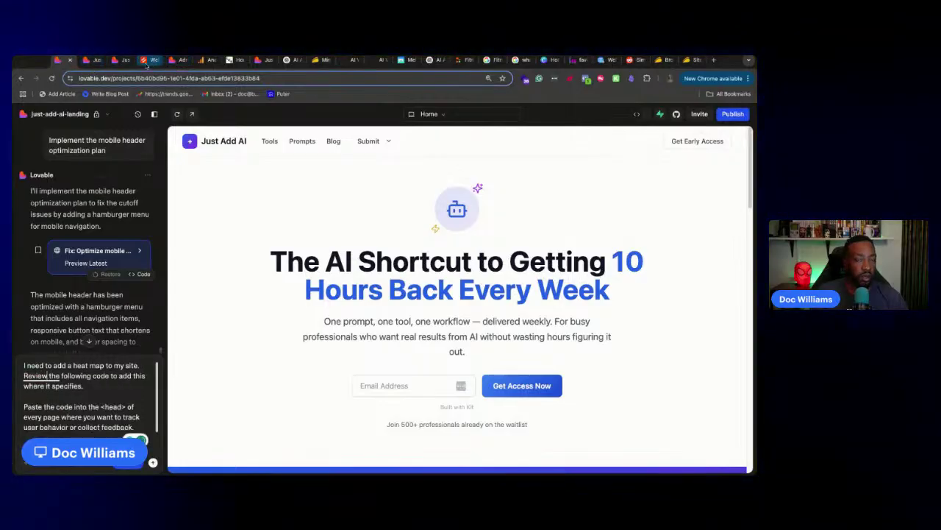
# Copy Hotjar's tracking code, paste it into the message, and send the request to Lovable
pyautogui.click(148, 60)
pyautogui.click(197, 290)
pyautogui.click(588, 239)
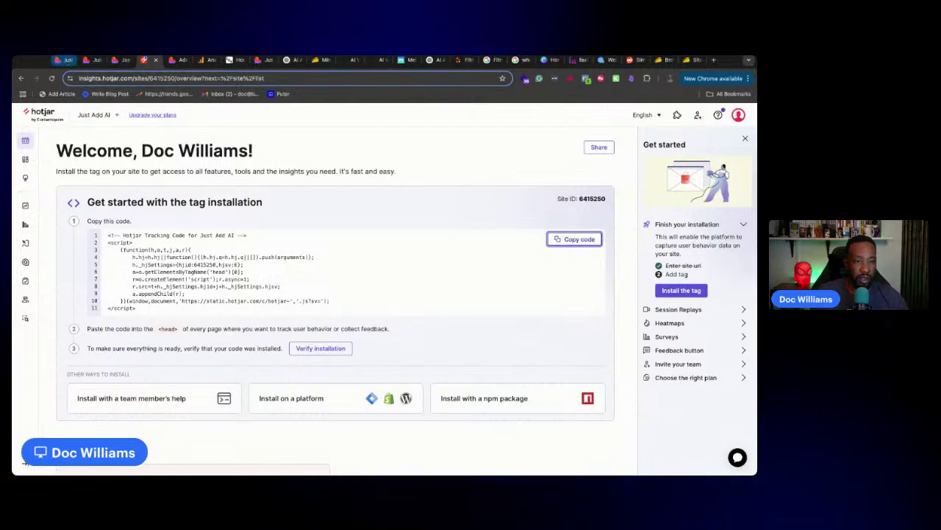
pyautogui.click(64, 60)
pyautogui.scroll(-1, 80, 399)
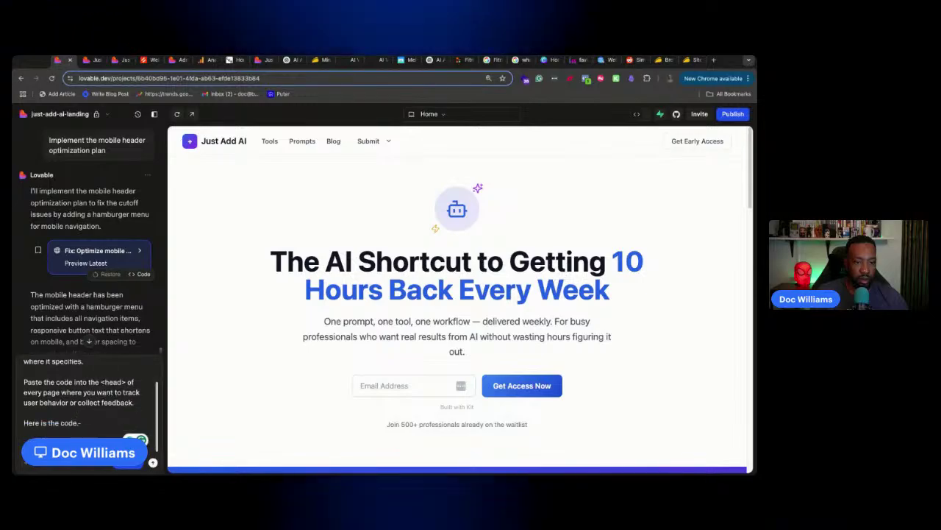
pyautogui.click(66, 437)
pyautogui.hotkey('ctrl', 'v')
pyautogui.scroll(5, 77, 401)
pyautogui.scroll(-1, 79, 401)
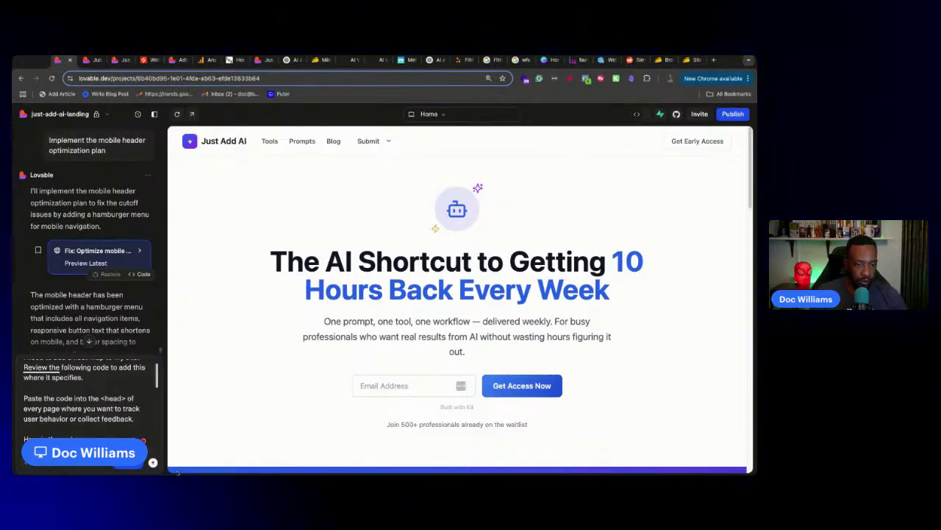
pyautogui.press('Return')
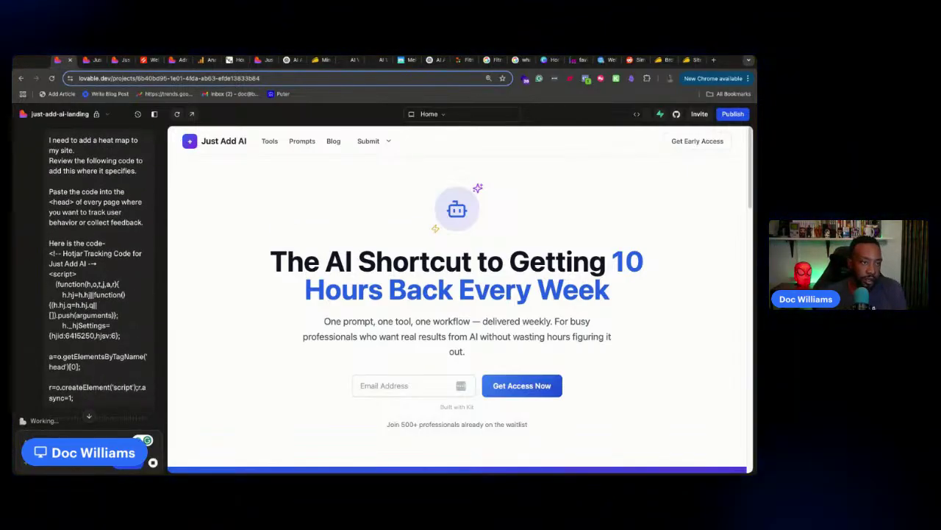
# Expand the sent message to show the full Hotjar tracking code
pyautogui.click(88, 418)
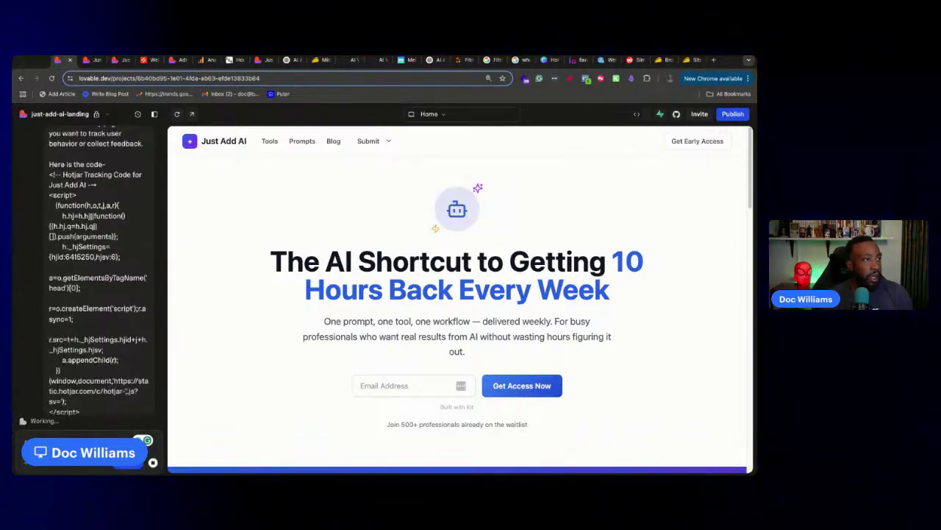
pyautogui.click(578, 60)
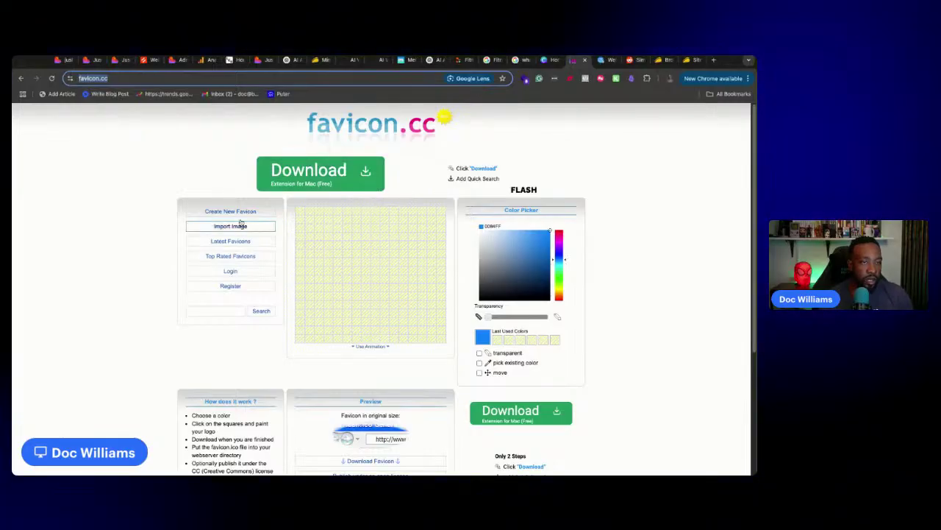
pyautogui.click(59, 60)
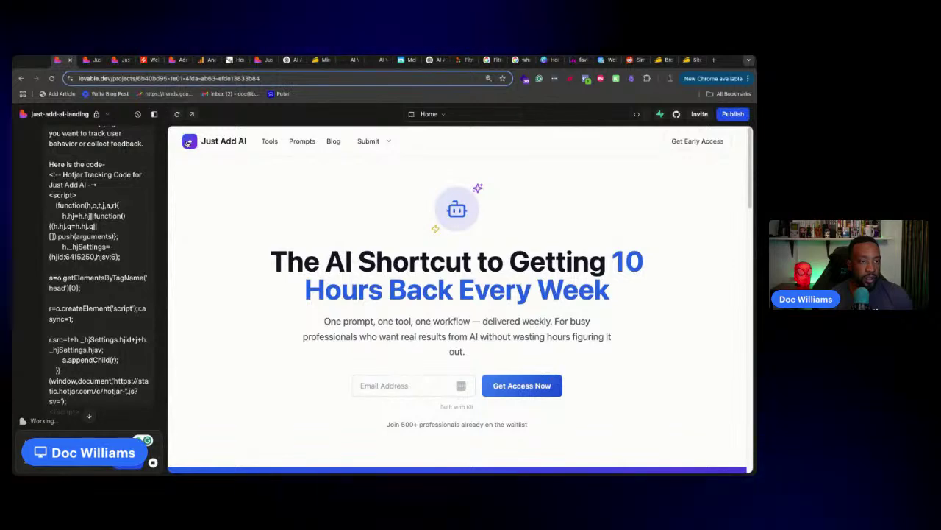
# Review Lovable's plan and approve 'Add Hotjar tracking to the site', then switch to AppSumo's SEMRush results
pyautogui.scroll(-7, 109, 259)
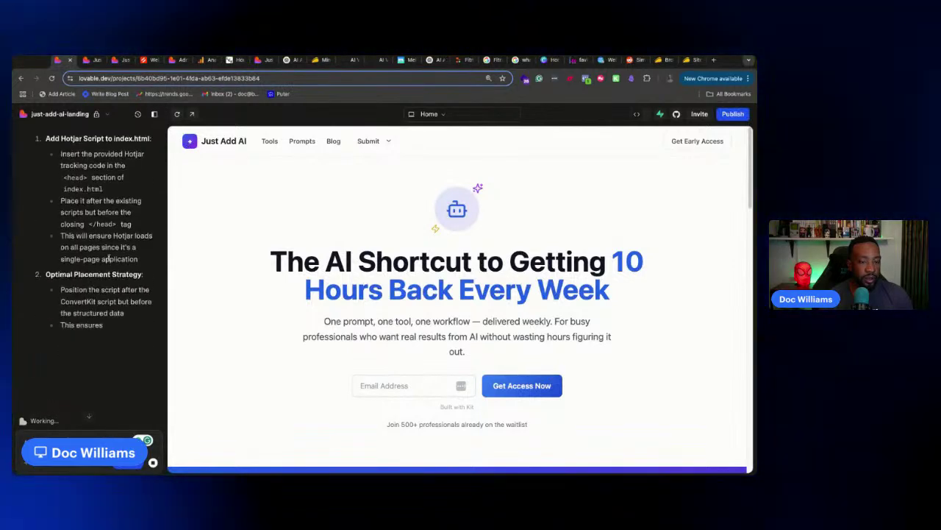
pyautogui.scroll(10, 111, 253)
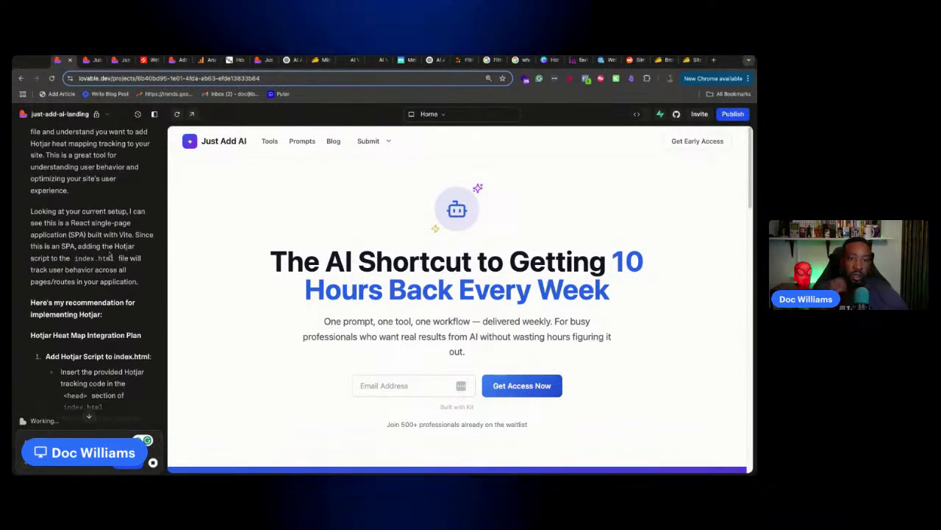
pyautogui.scroll(-3, 110, 253)
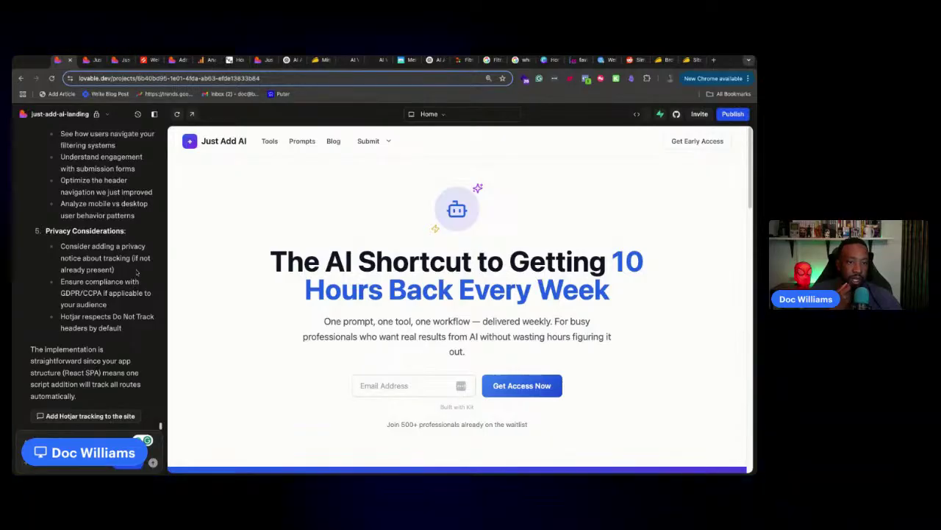
pyautogui.click(106, 414)
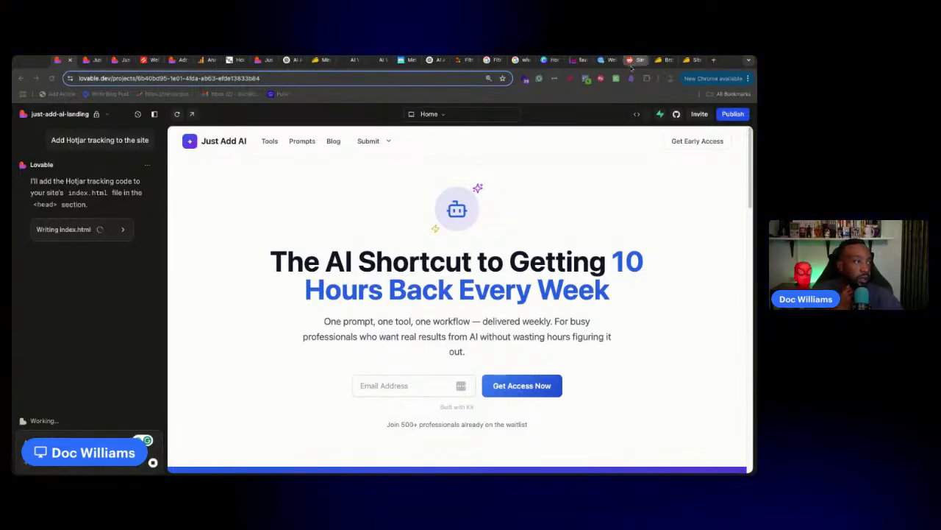
pyautogui.click(631, 60)
pyautogui.click(641, 61)
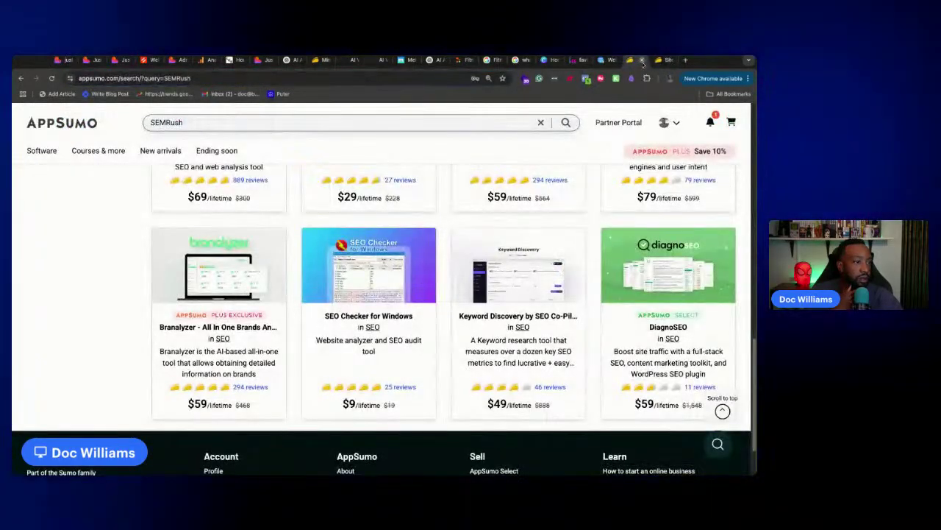
# On the SiteGuru deal page, select the product name, open SiteGuru's site in a new tab, and reopen account options
pyautogui.click(662, 60)
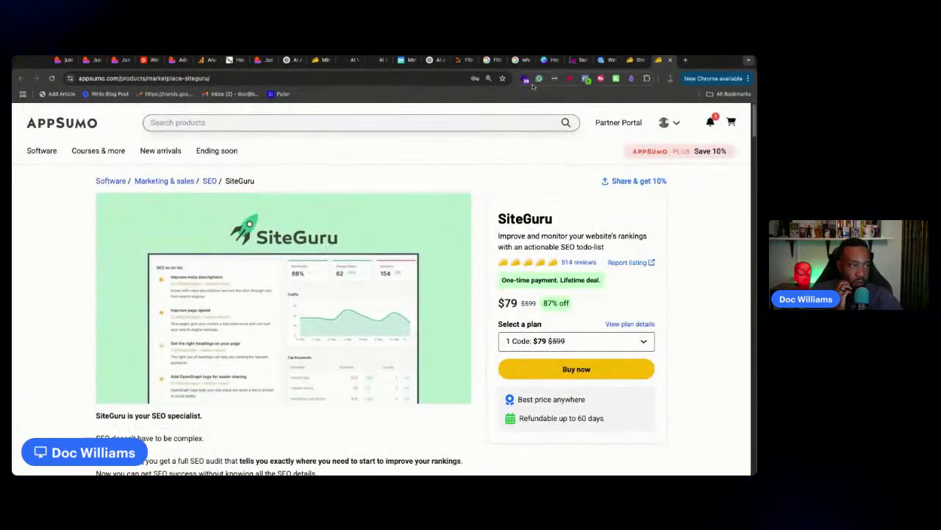
pyautogui.click(667, 122)
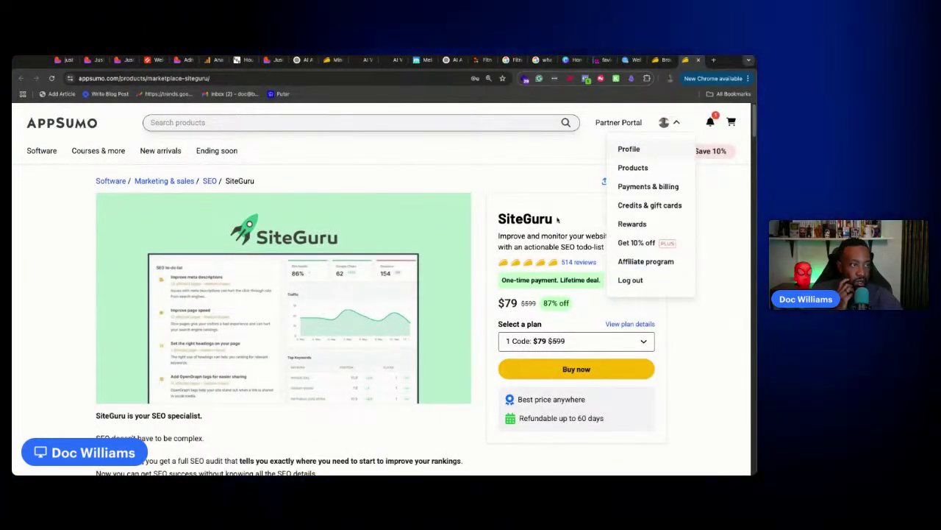
pyautogui.click(558, 218)
pyautogui.moveTo(506, 219); pyautogui.dragTo(561, 220)
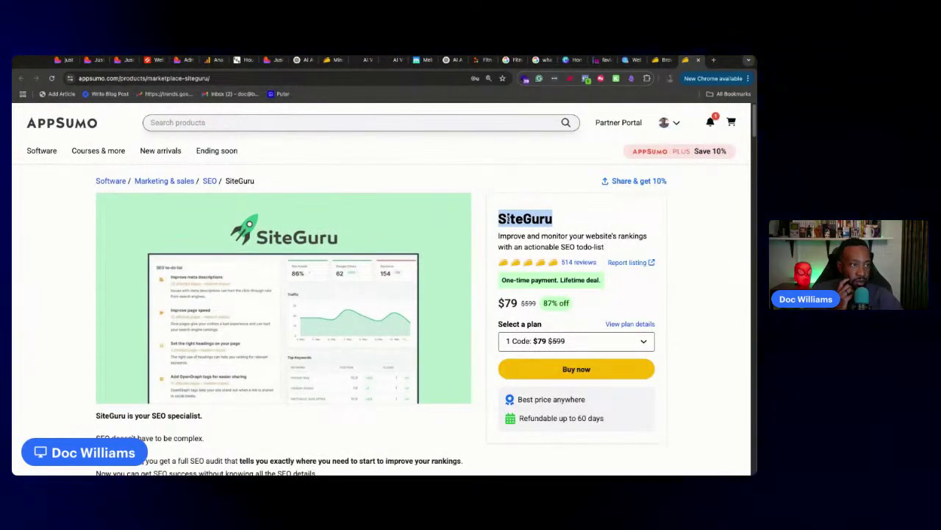
pyautogui.scroll(-3, 507, 219)
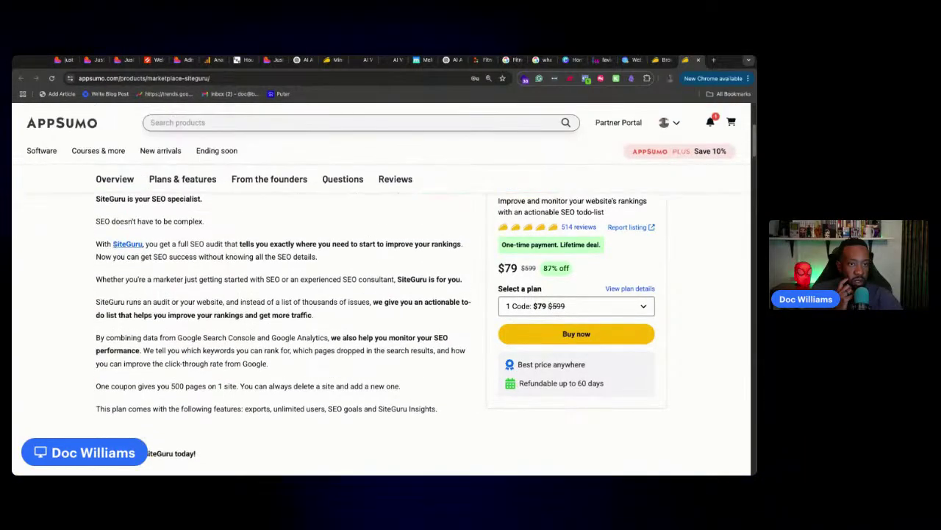
pyautogui.click(122, 246)
pyautogui.click(658, 61)
pyautogui.scroll(3, 681, 234)
pyautogui.click(672, 124)
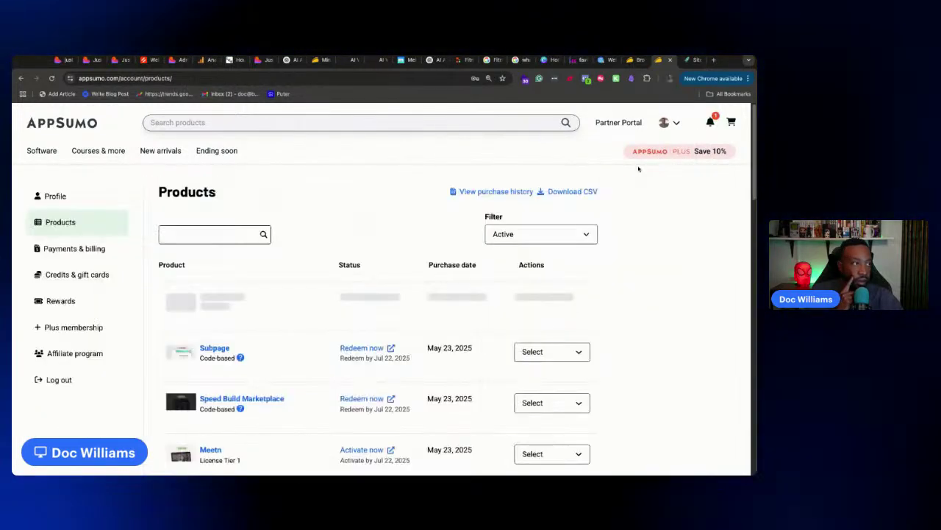
# Search purchased products for 'SiteGuru', copy its redemption code, and follow Redeem now
pyautogui.click(209, 237)
pyautogui.write('SiteGuru')
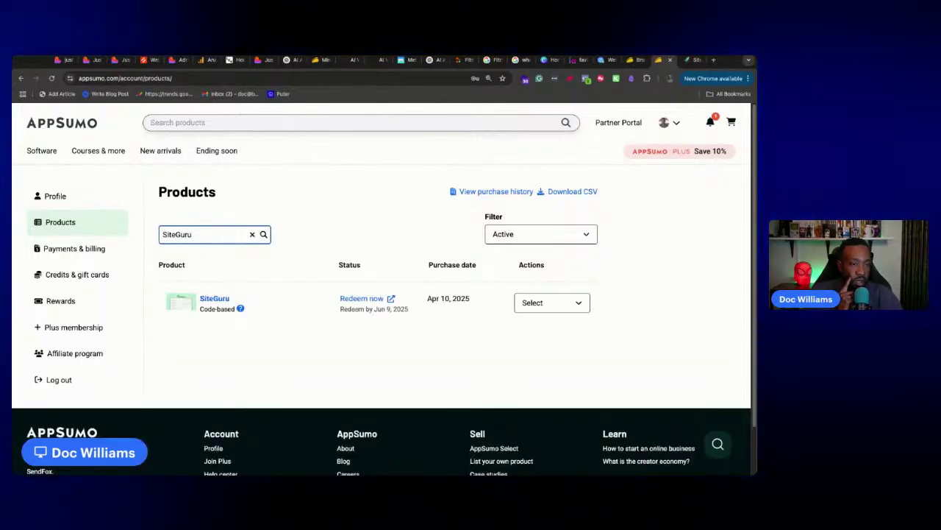
pyautogui.click(568, 303)
pyautogui.click(542, 326)
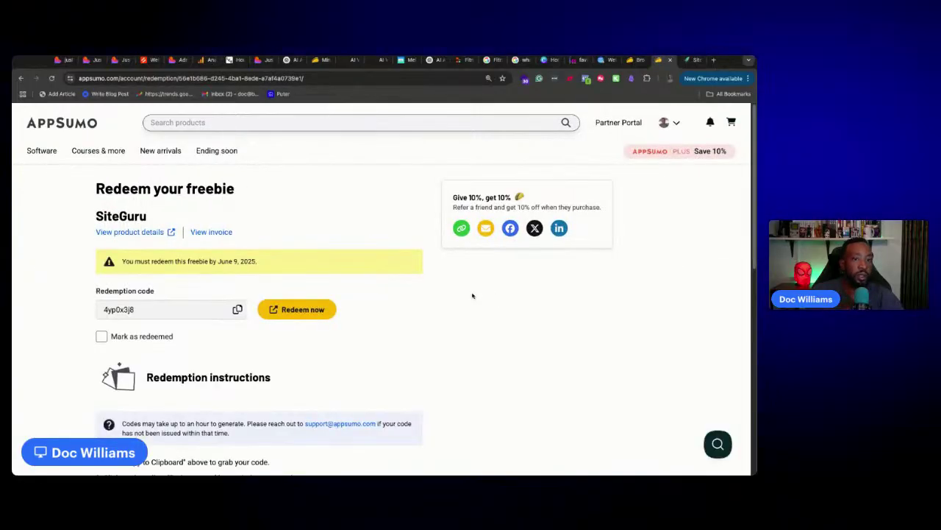
pyautogui.scroll(-3, 461, 297)
pyautogui.scroll(3, 452, 298)
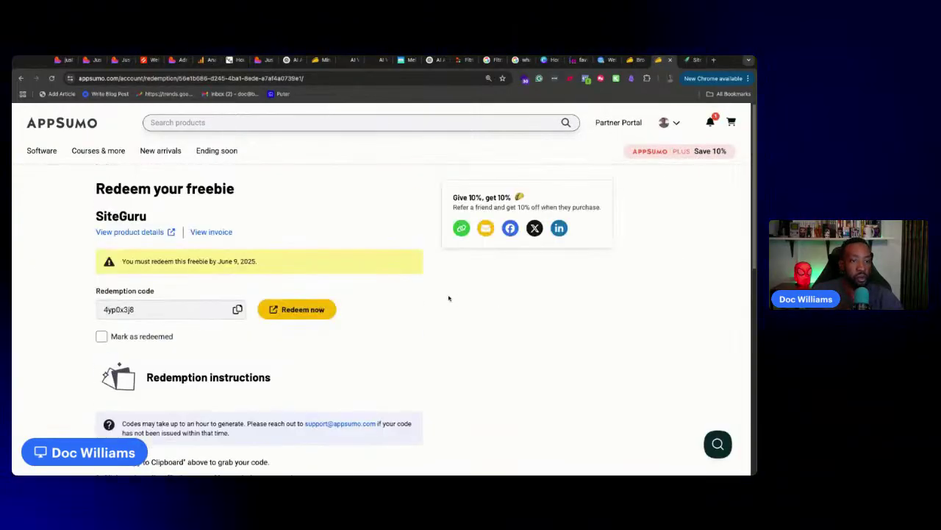
pyautogui.click(236, 310)
pyautogui.click(297, 309)
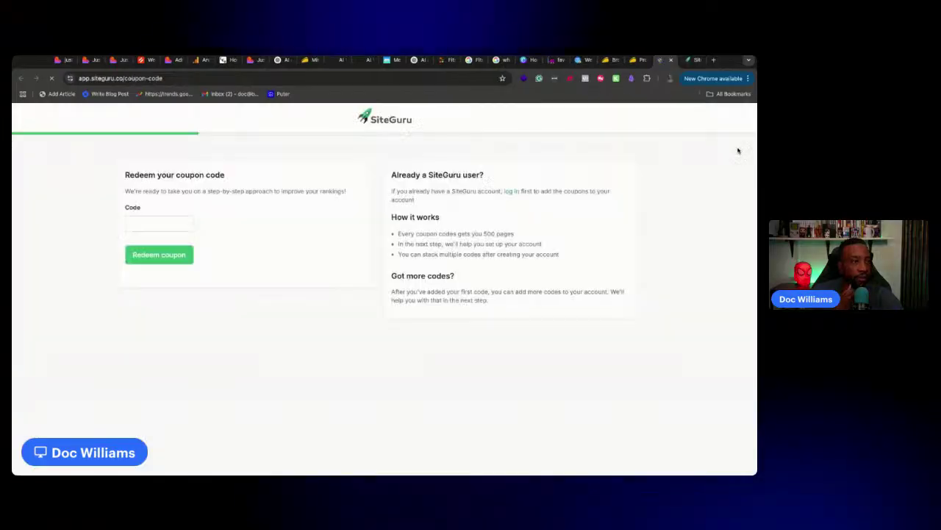
# Paste the AppSumo redemption code into SiteGuru's Code field and submit it
pyautogui.click(168, 223)
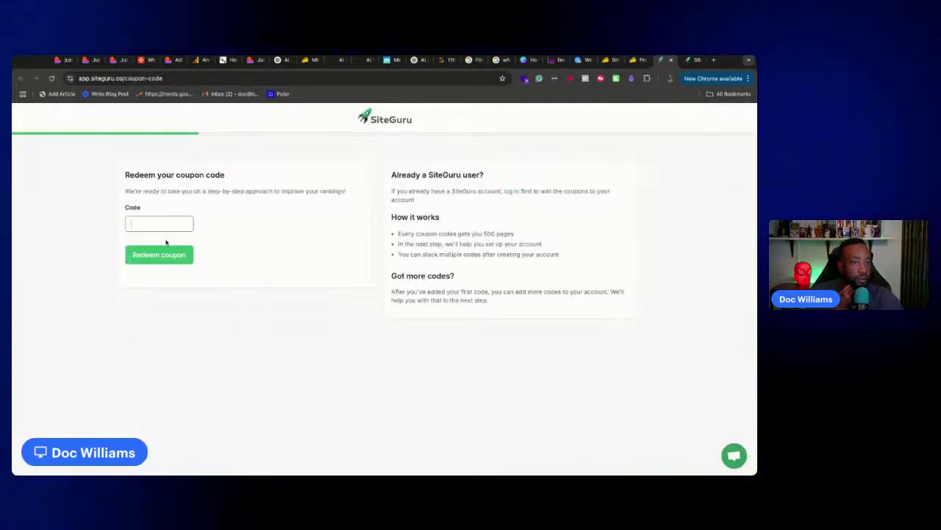
pyautogui.hotkey('ctrl', 'v')
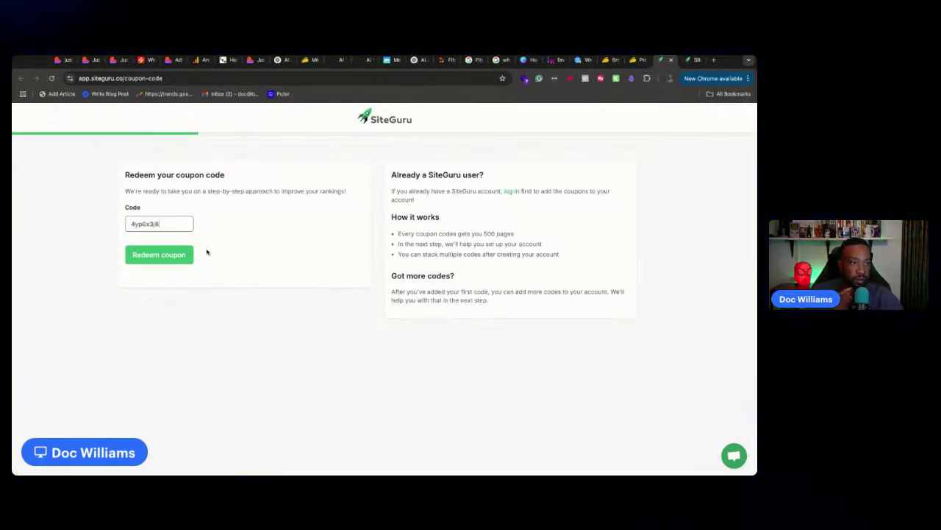
pyautogui.click(181, 257)
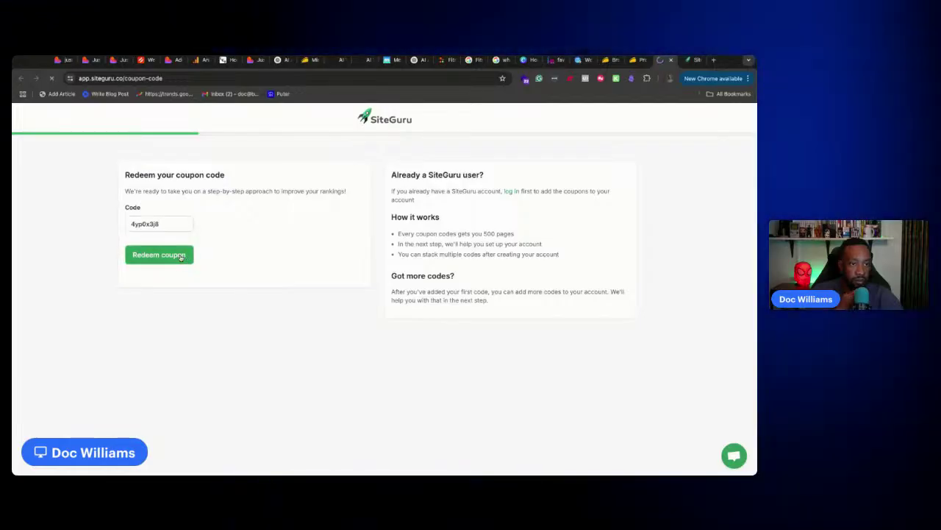
# Enter the account e-mail address and redeem the coupon again, which reports the code already used
pyautogui.click(280, 246)
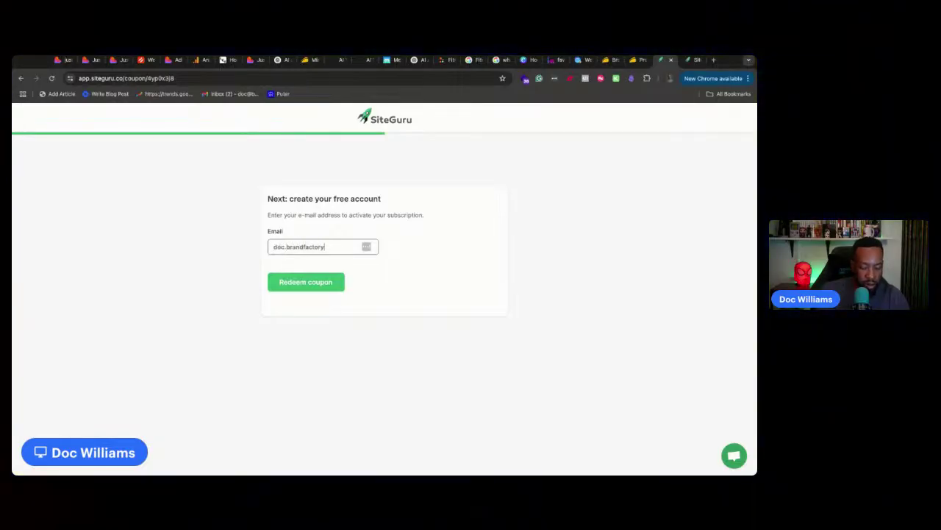
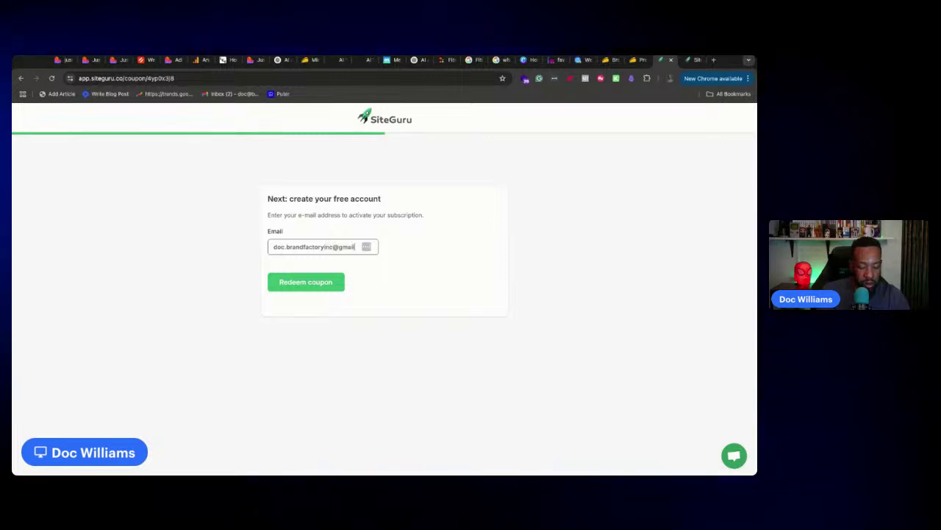
pyautogui.click(306, 287)
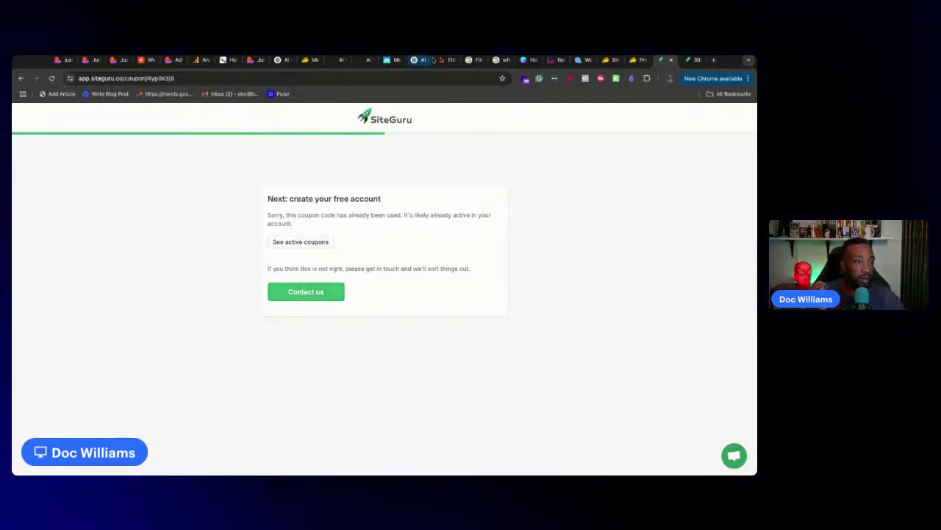
pyautogui.moveTo(124, 78); pyautogui.dragTo(91, 78)
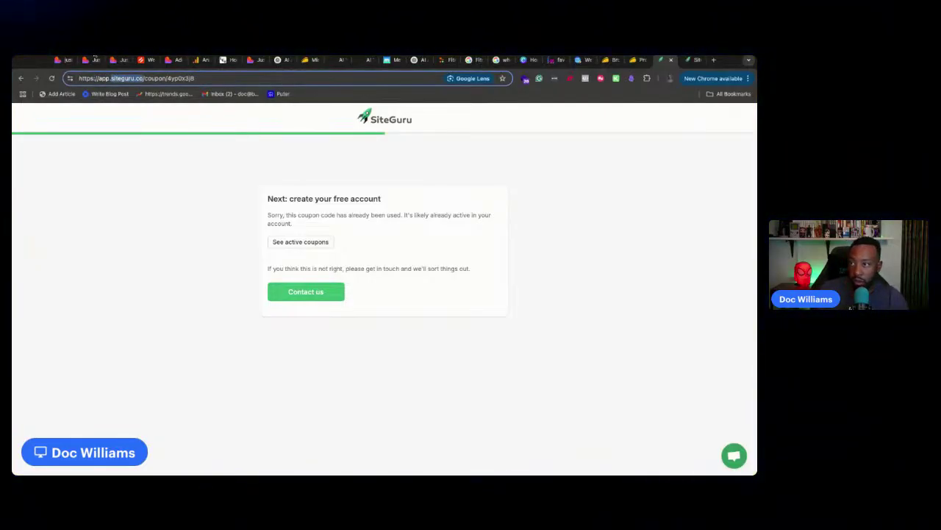
pyautogui.press('super+Tab')
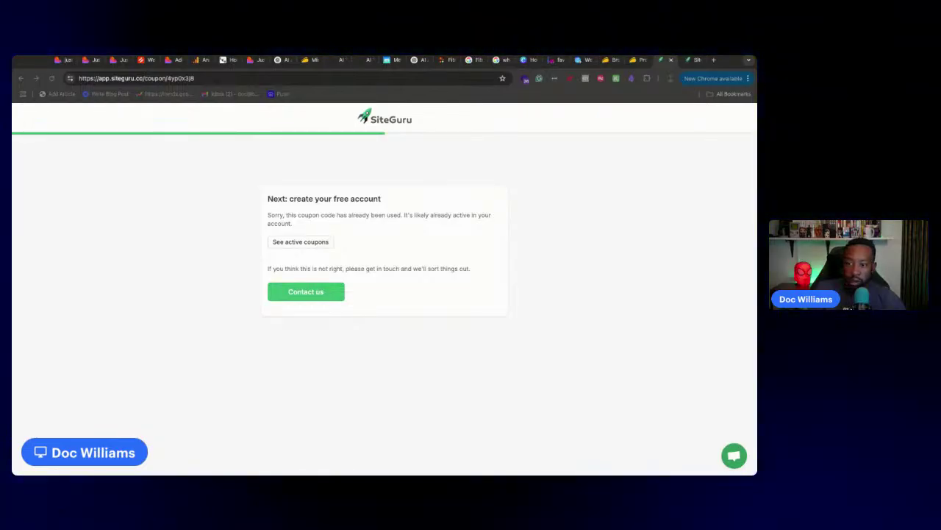
# Scroll through the Just Add AI preview in Lovable, then check the Google Analytics home page
pyautogui.click(63, 60)
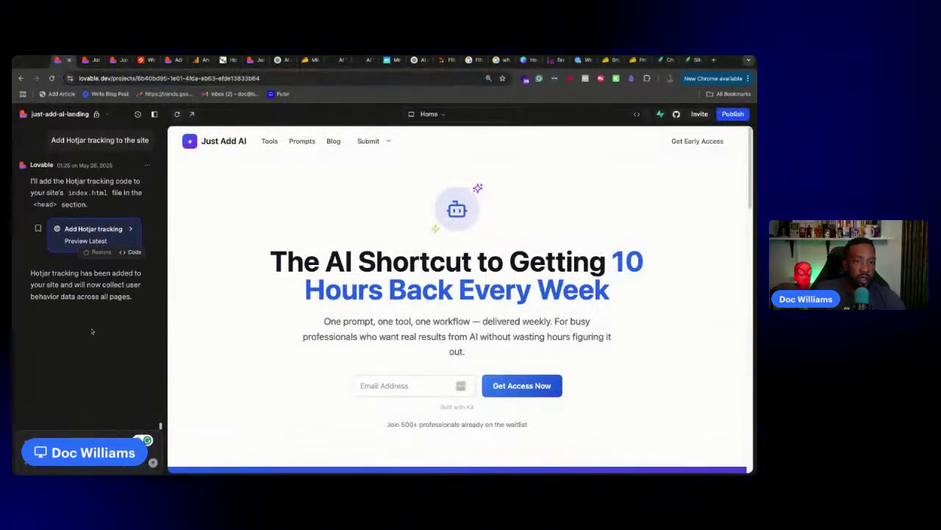
pyautogui.scroll(-5, 338, 289)
pyautogui.scroll(5, 335, 283)
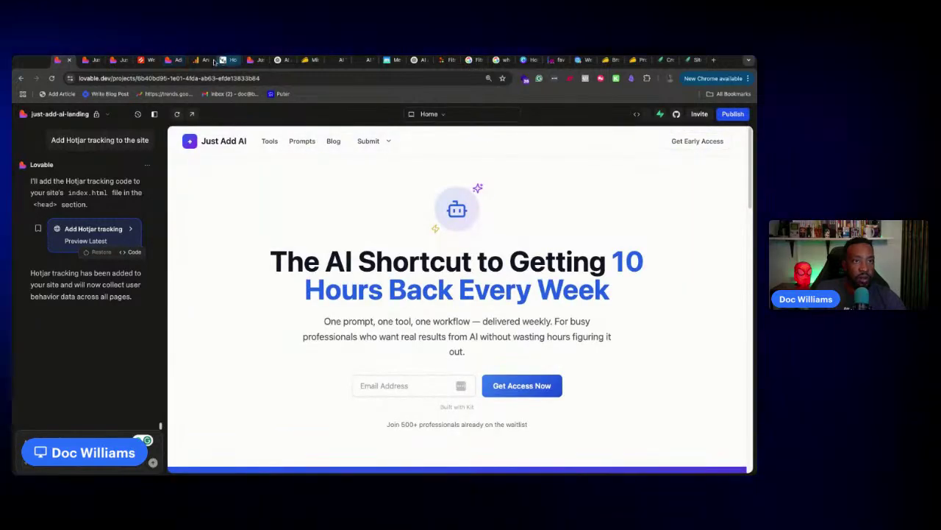
pyautogui.click(200, 59)
pyautogui.scroll(-2, 315, 253)
pyautogui.scroll(2, 244, 149)
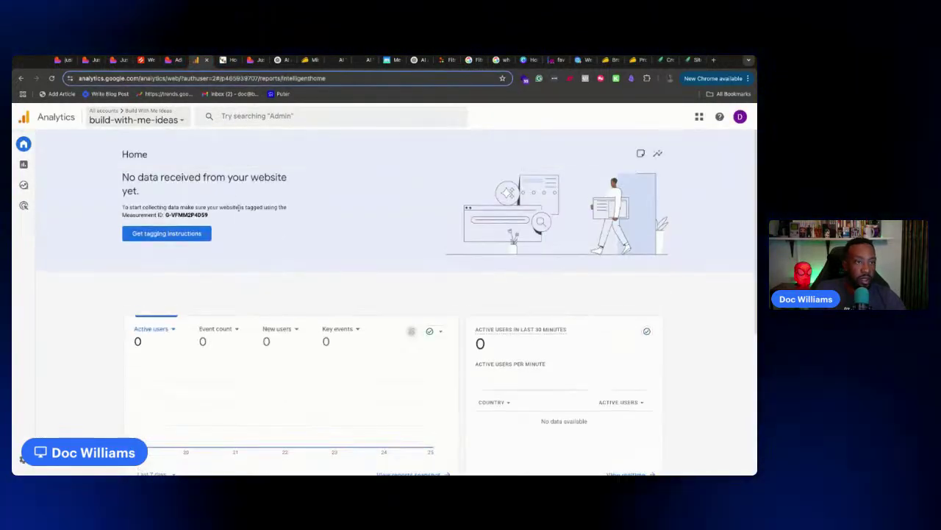
# Run Hotjar's Verify installation check for justaddai.co, then go back to Google Analytics
pyautogui.click(144, 62)
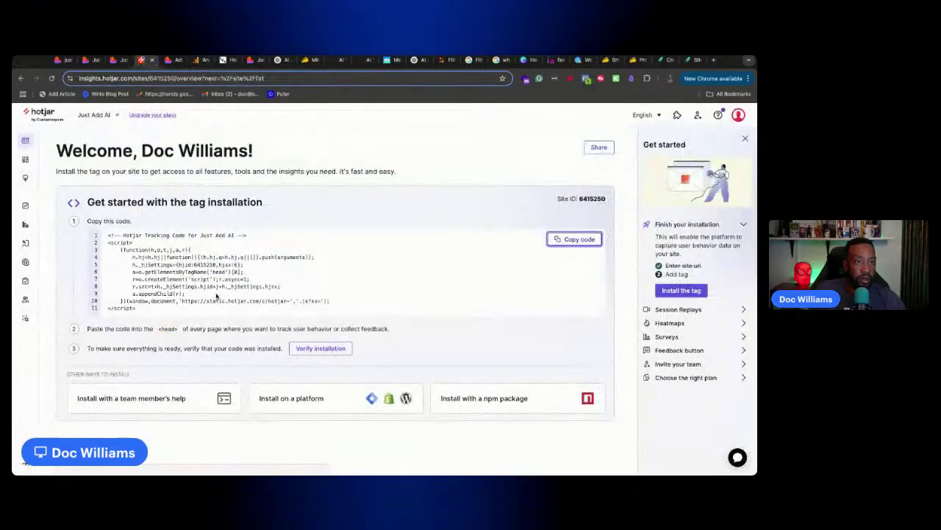
pyautogui.click(321, 348)
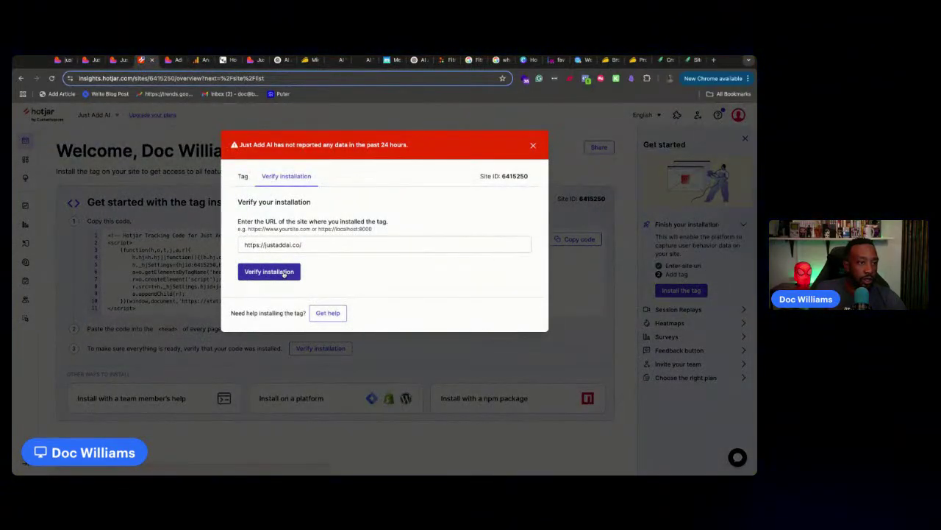
pyautogui.click(284, 272)
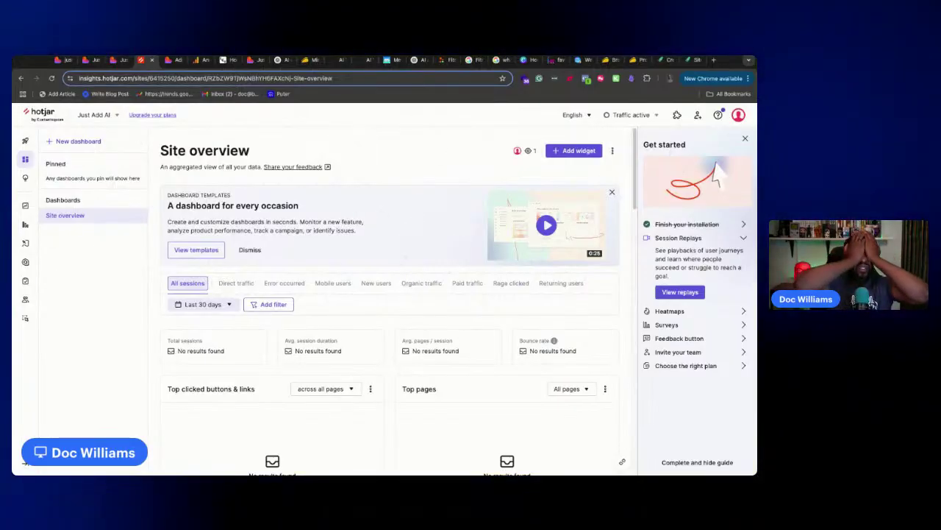
pyautogui.click(196, 59)
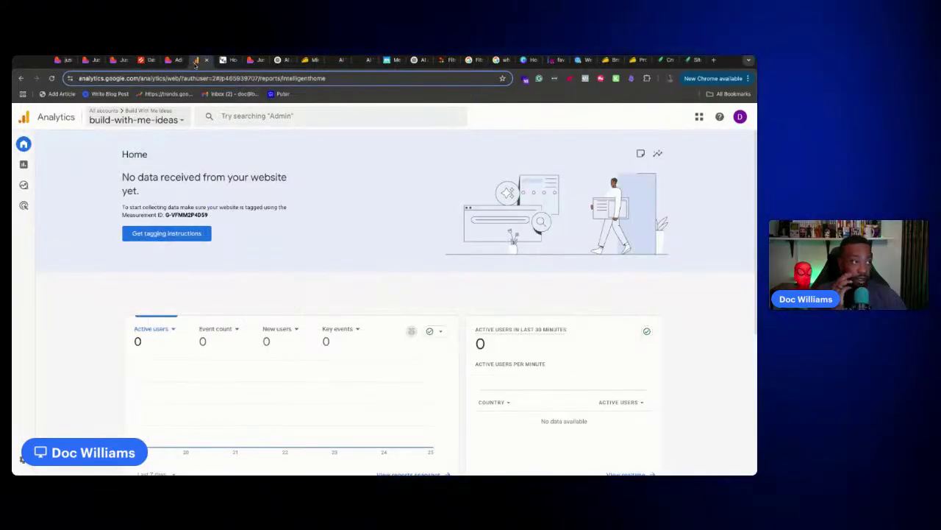
# In Admin, start creating a new Analytics account, then discard that setup
pyautogui.moveTo(26, 165)
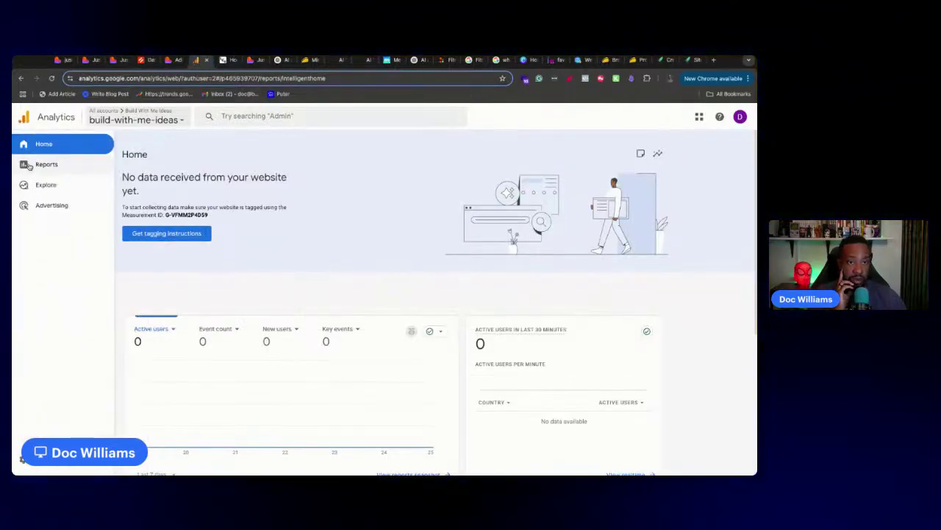
pyautogui.click(22, 459)
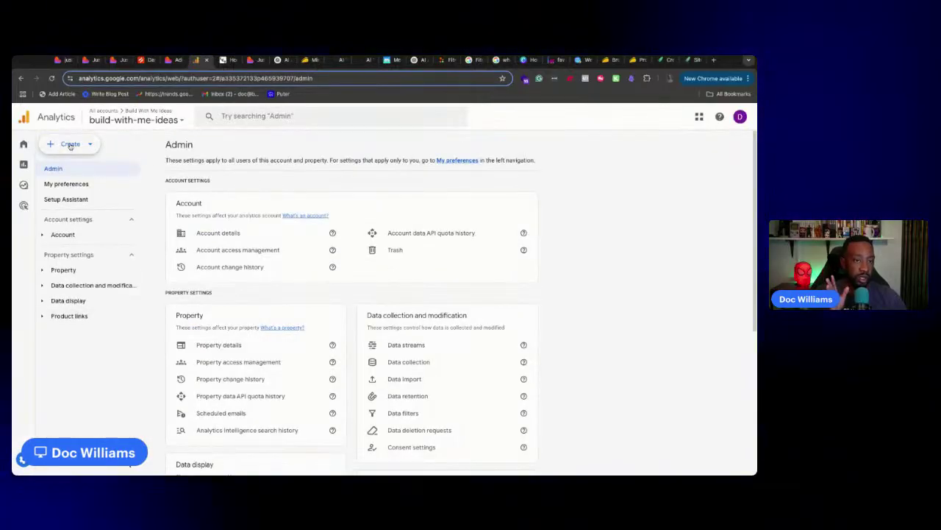
pyautogui.click(70, 145)
pyautogui.click(65, 166)
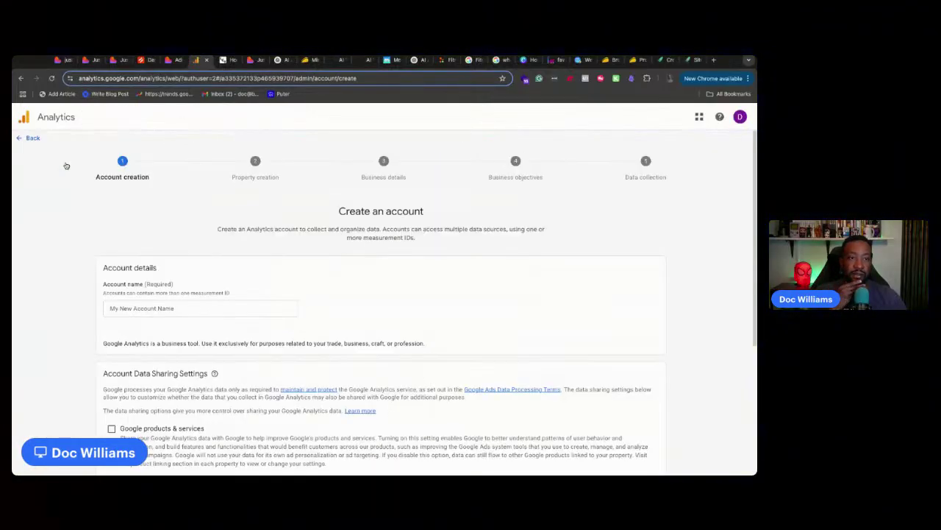
pyautogui.click(20, 137)
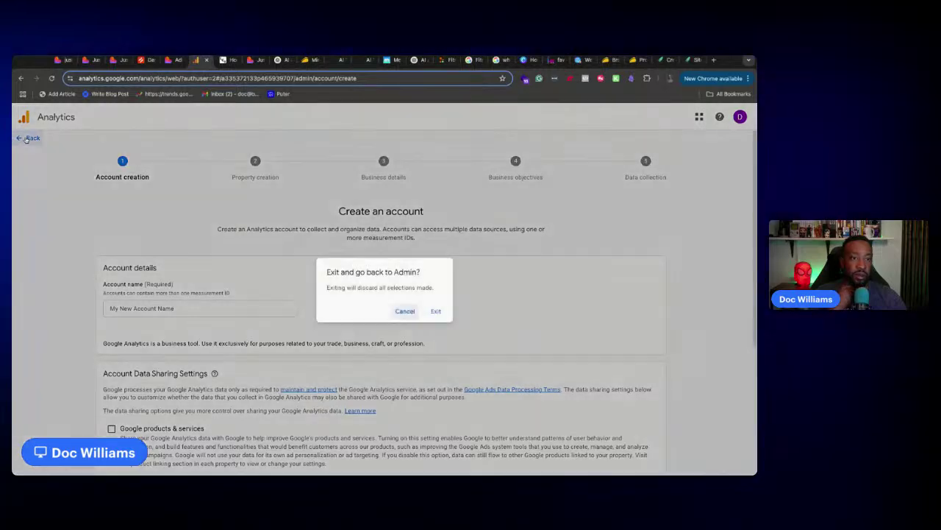
pyautogui.click(434, 310)
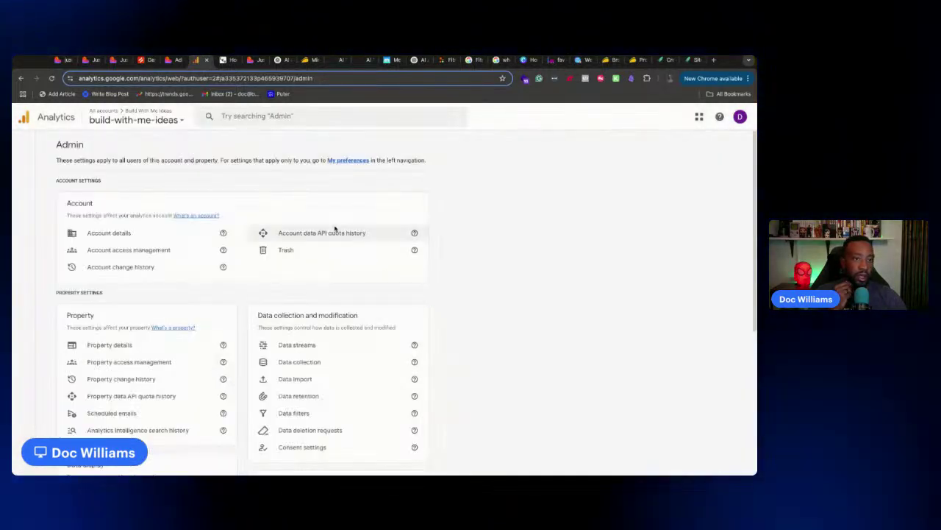
# Glance at the accounts list and the Google Marketing Platform apps list, then return Home
pyautogui.click(145, 127)
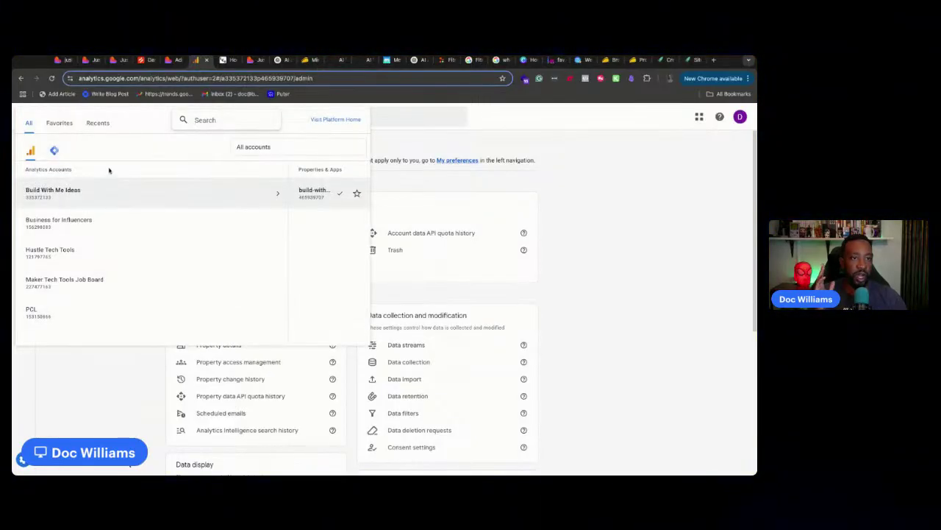
pyautogui.click(134, 376)
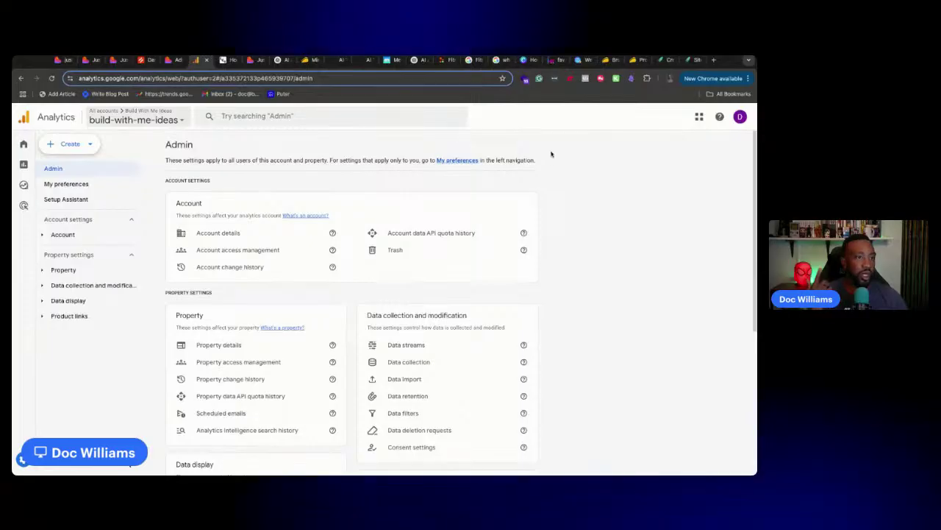
pyautogui.click(699, 117)
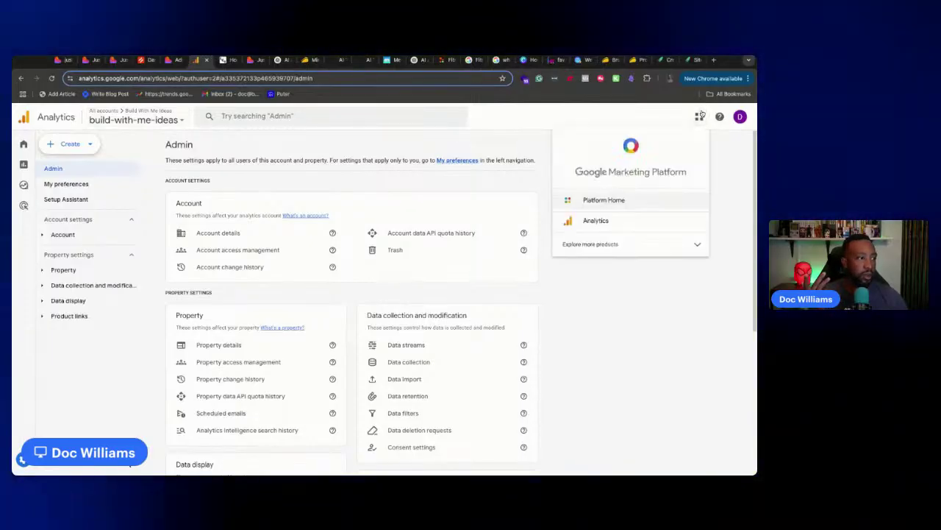
pyautogui.click(700, 116)
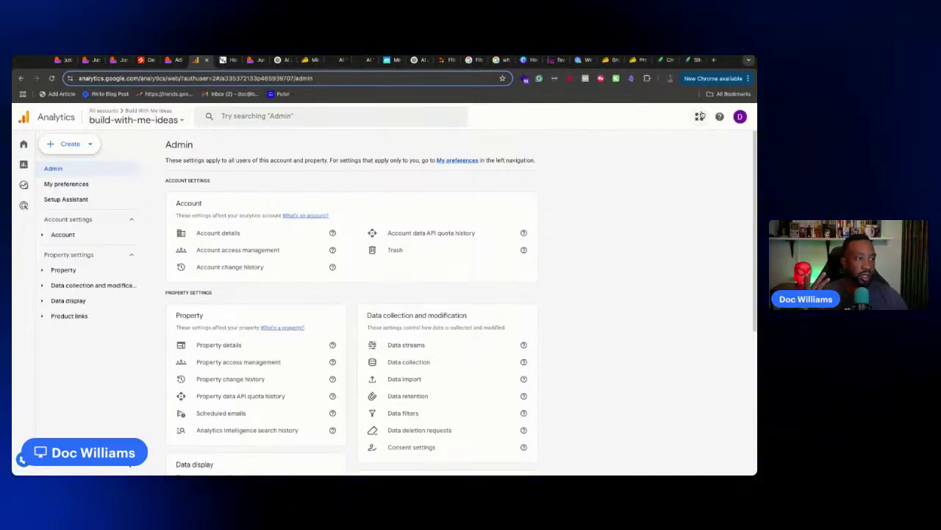
pyautogui.click(30, 147)
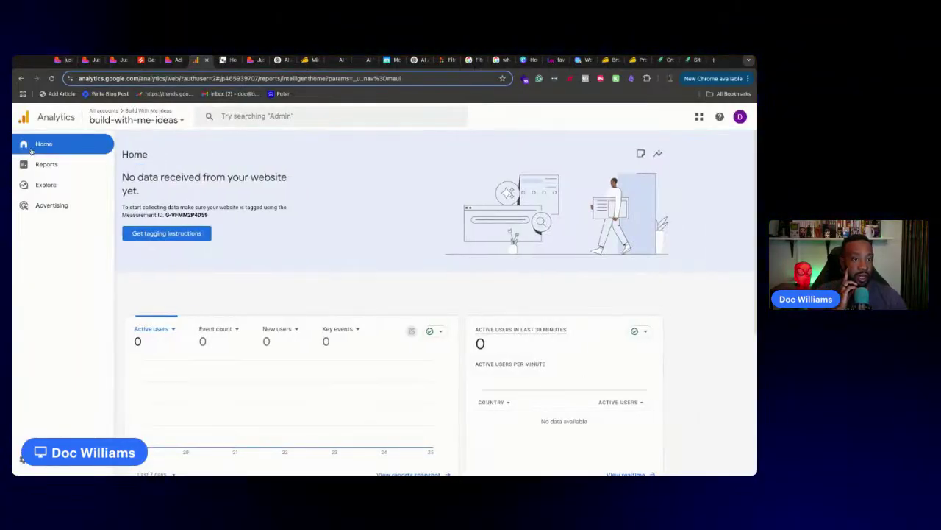
pyautogui.scroll(-5, 427, 251)
pyautogui.scroll(5, 427, 251)
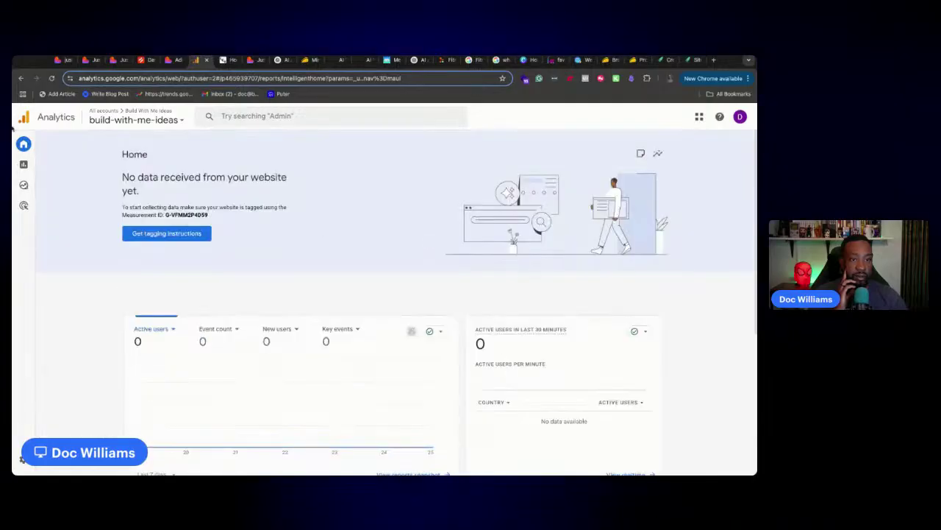
# Browse properties of Business for Influencers, Hustle Tech Tools and Maker Tech Tools Job Board, then open a new tab
pyautogui.click(103, 120)
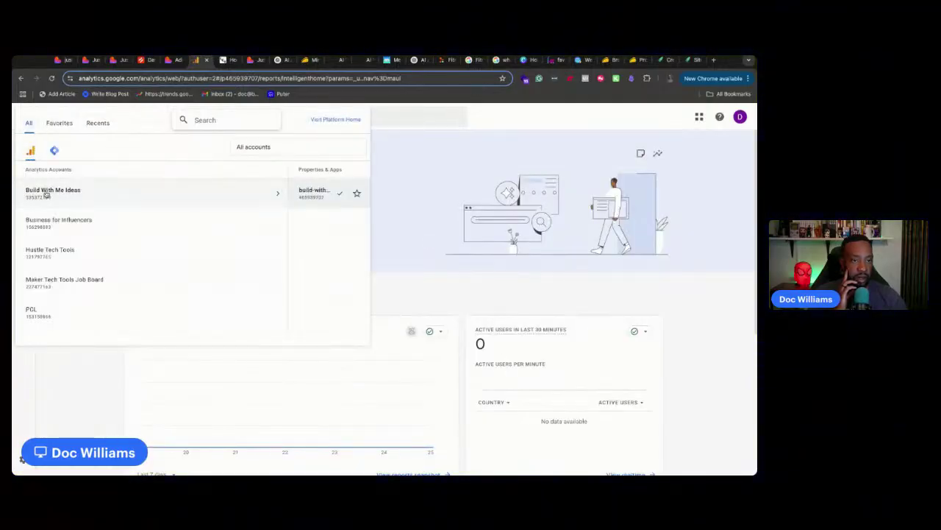
pyautogui.click(59, 222)
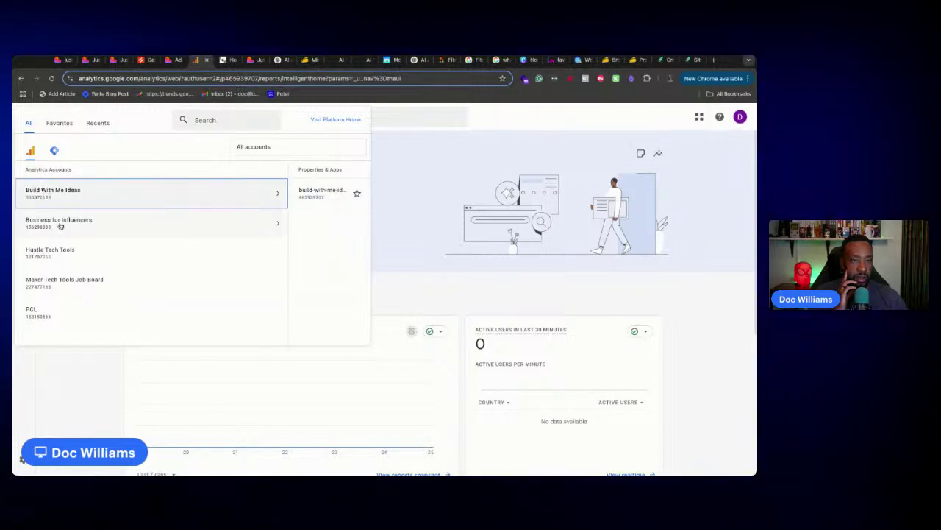
pyautogui.click(72, 251)
pyautogui.click(105, 282)
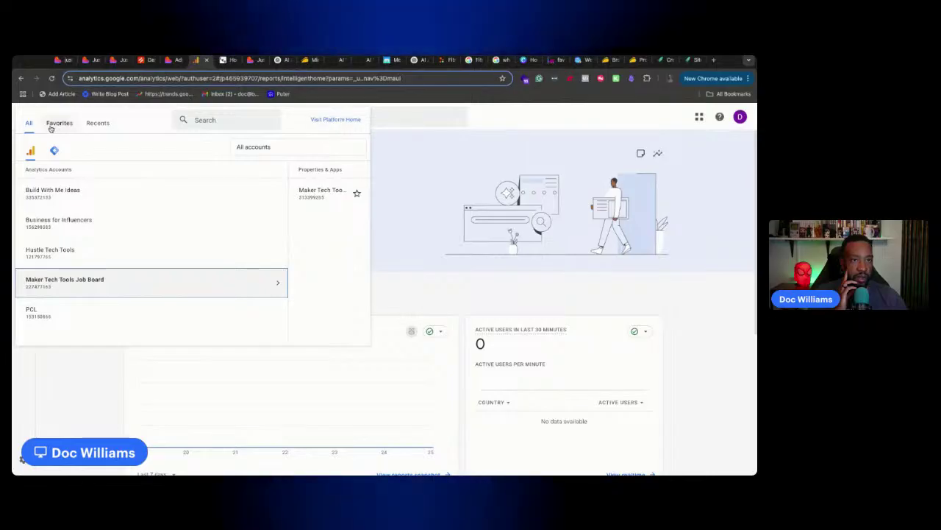
pyautogui.click(101, 399)
pyautogui.moveTo(30, 158)
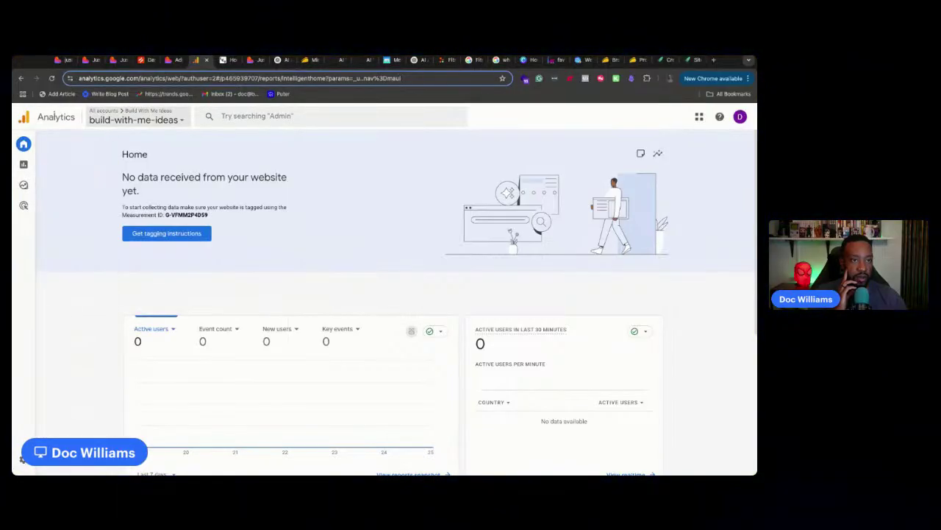
pyautogui.scroll(-5, 536, 263)
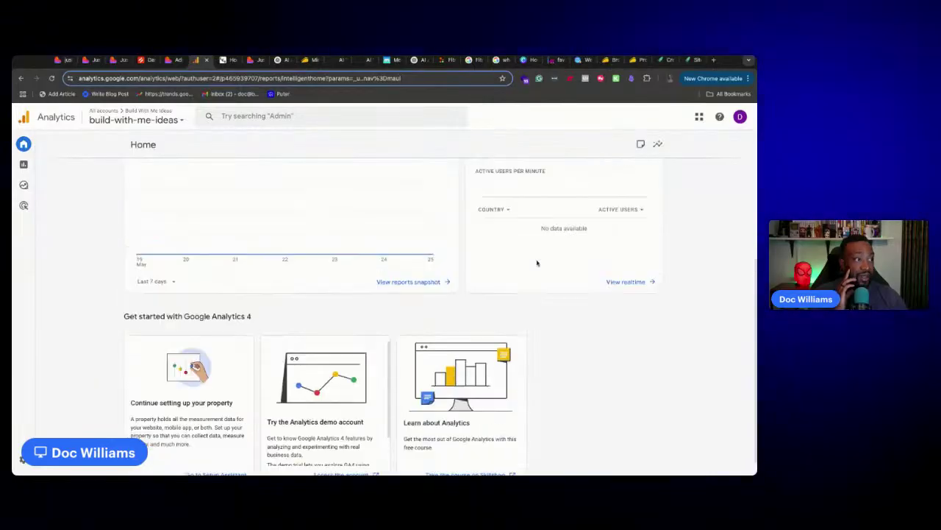
pyautogui.scroll(5, 515, 250)
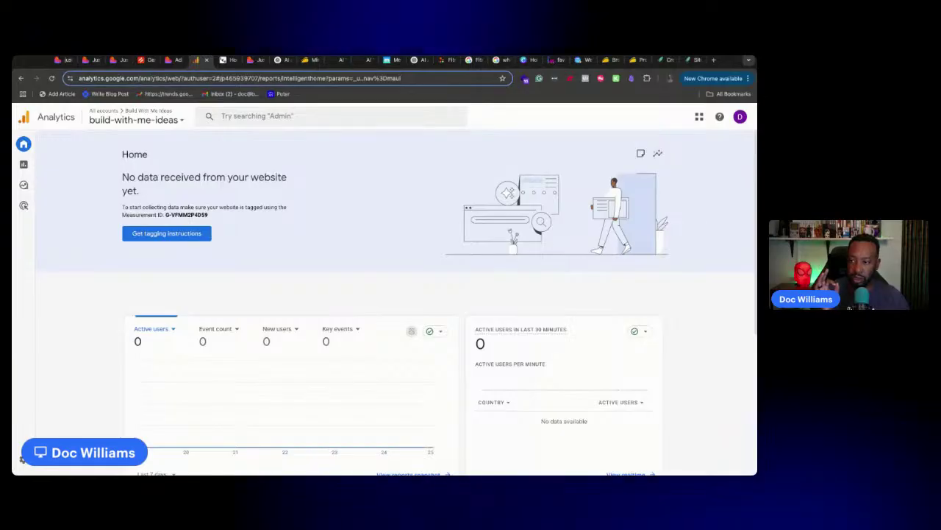
pyautogui.click(713, 59)
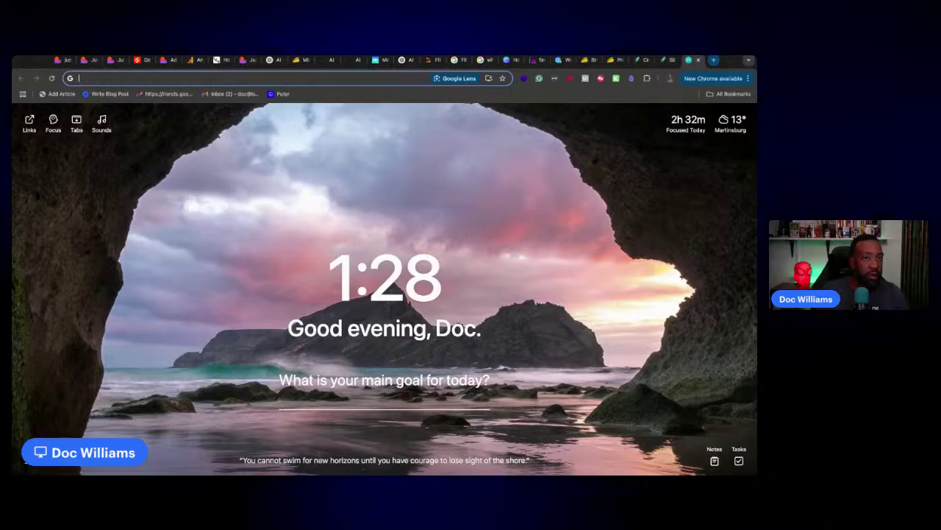
# Search Google for how to add a website to Analytics, then return to the Analytics home dashboard
pyautogui.write('how to add a new website in my Google Analytics account.')
pyautogui.press('Return')
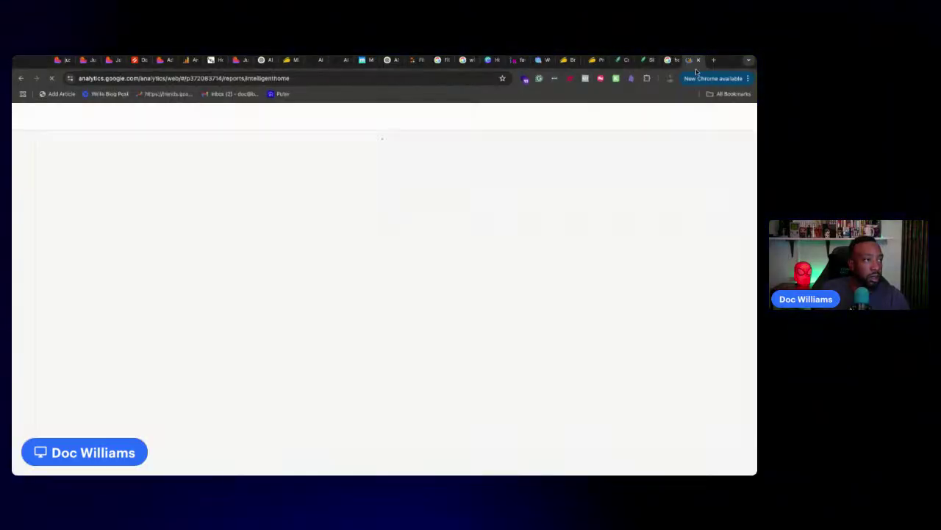
pyautogui.click(668, 61)
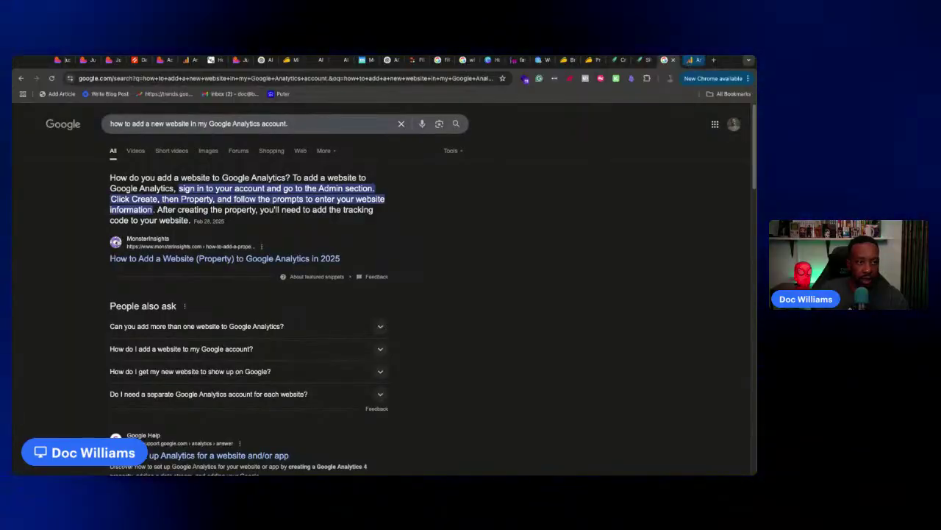
pyautogui.hotkey('ctrl', 'Tab')
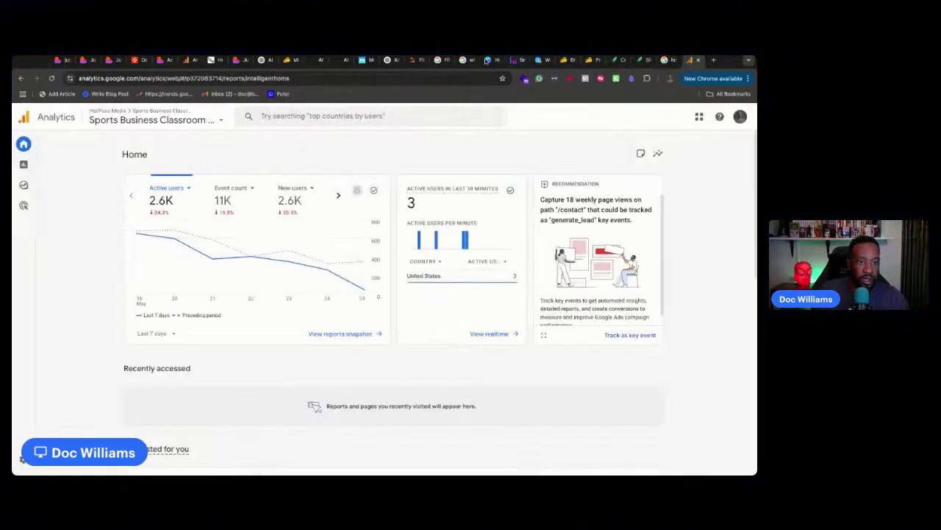
# In Admin, switch to the third Google account and begin creating a new Analytics account
pyautogui.click(24, 460)
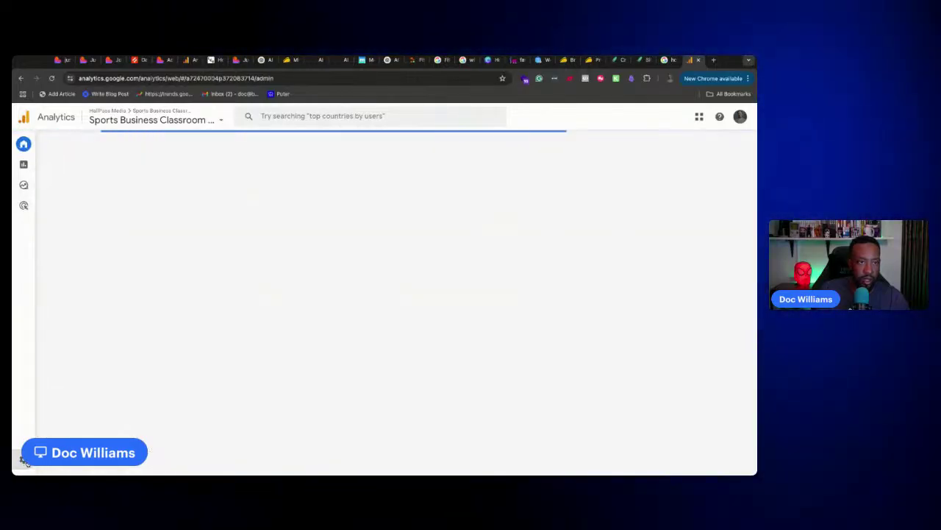
pyautogui.click(739, 116)
pyautogui.click(683, 200)
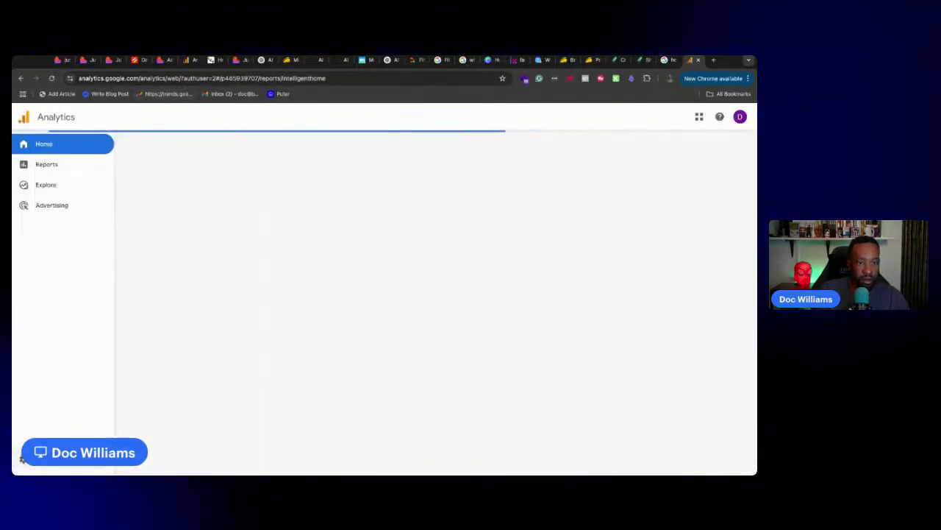
pyautogui.click(12, 441)
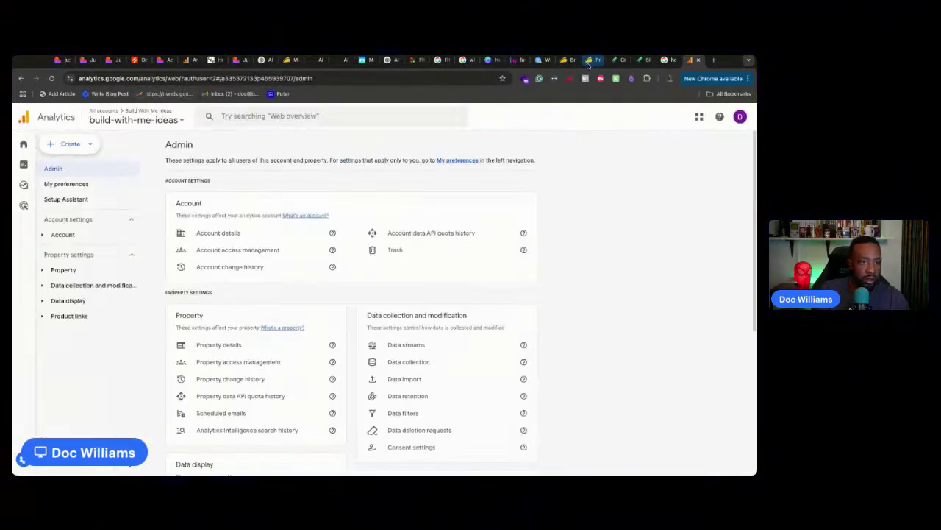
pyautogui.click(666, 59)
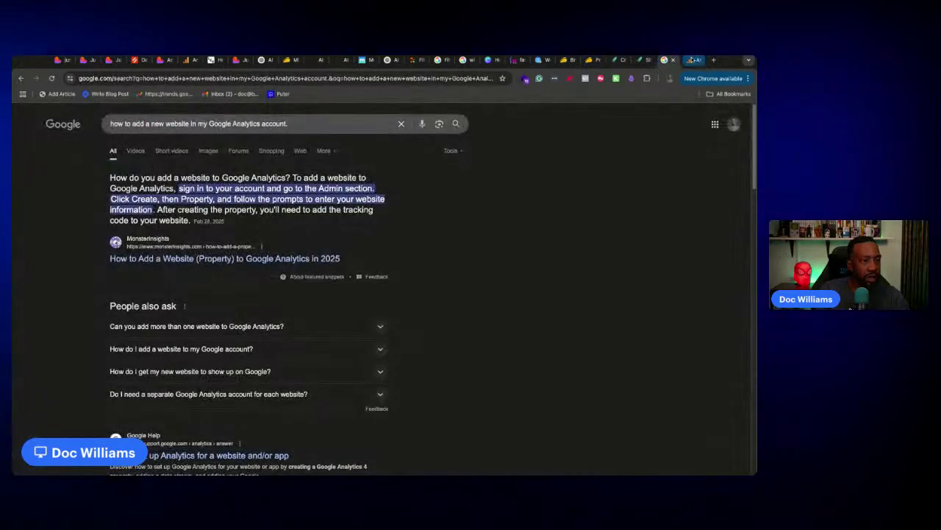
pyautogui.click(691, 61)
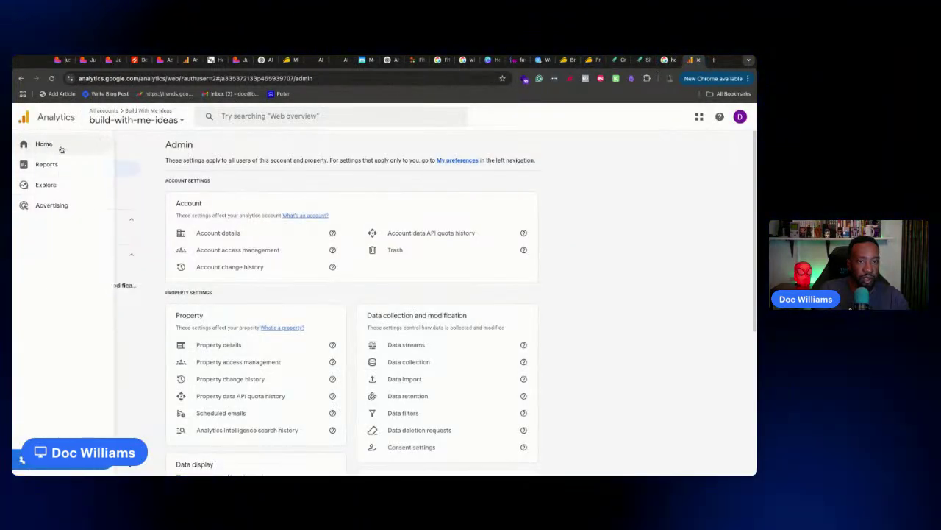
pyautogui.click(70, 144)
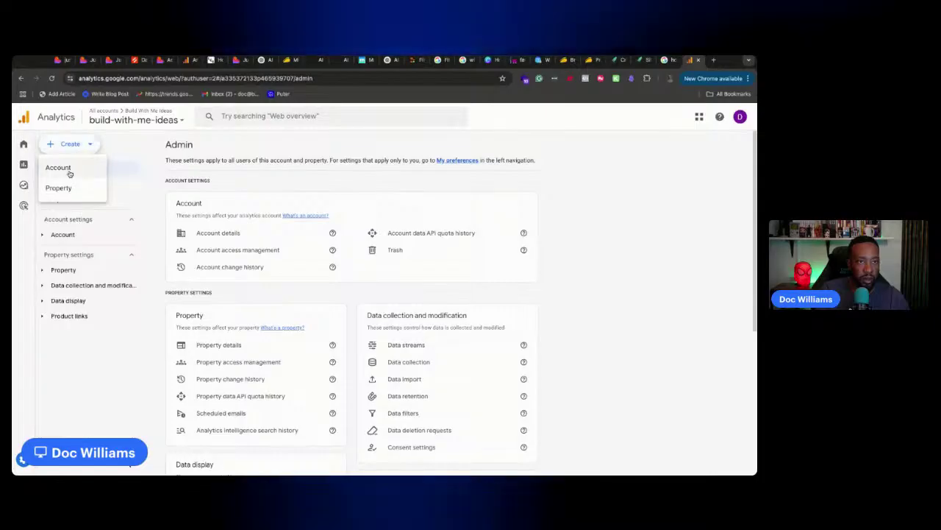
pyautogui.click(72, 169)
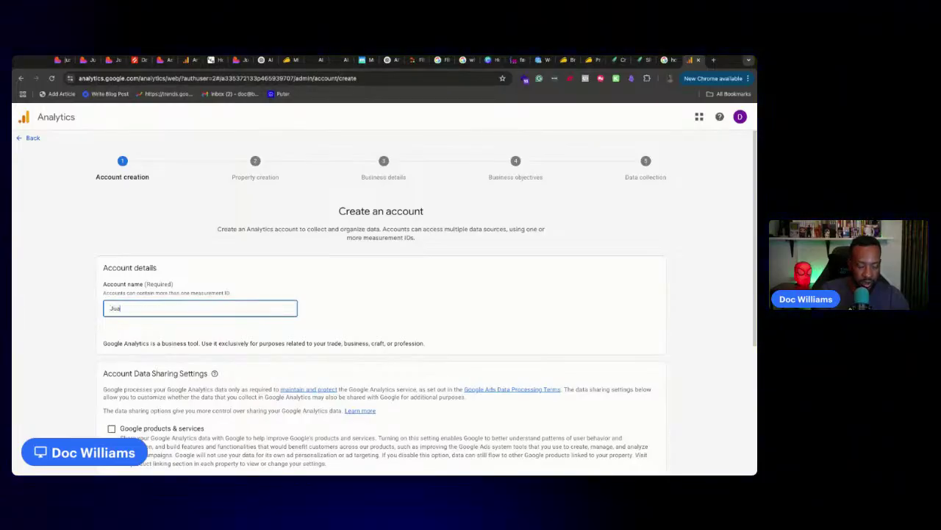
# Name the account 'Just Add AI' and the property 'Just Add AI Website'
pyautogui.write('Add AI')
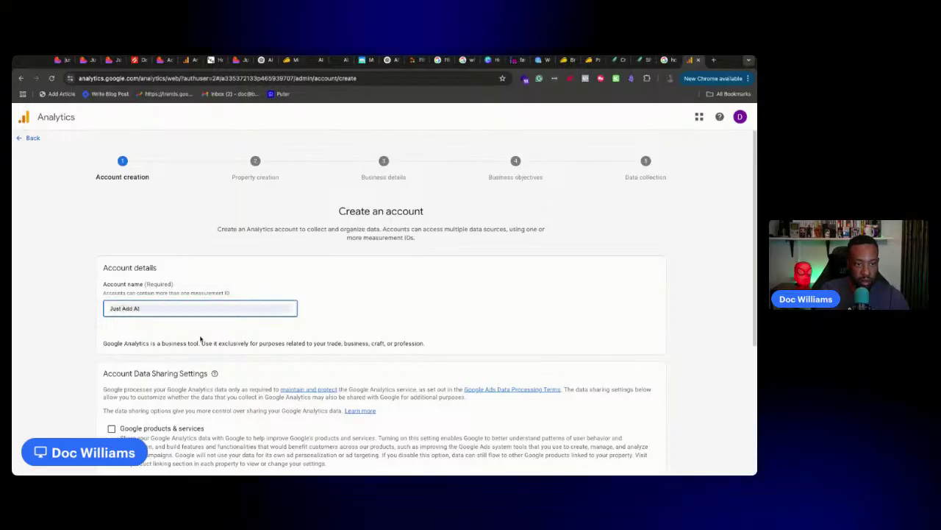
pyautogui.scroll(-3, 206, 336)
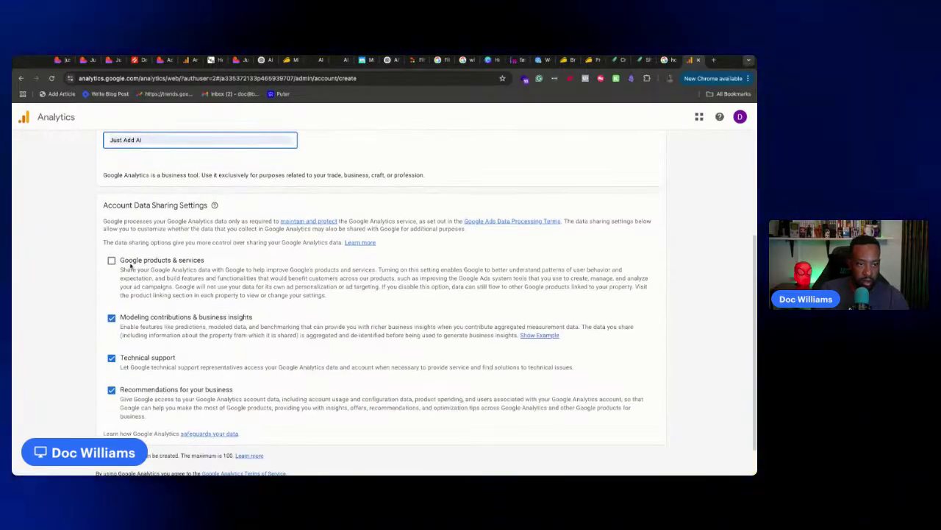
pyautogui.scroll(-1, 382, 294)
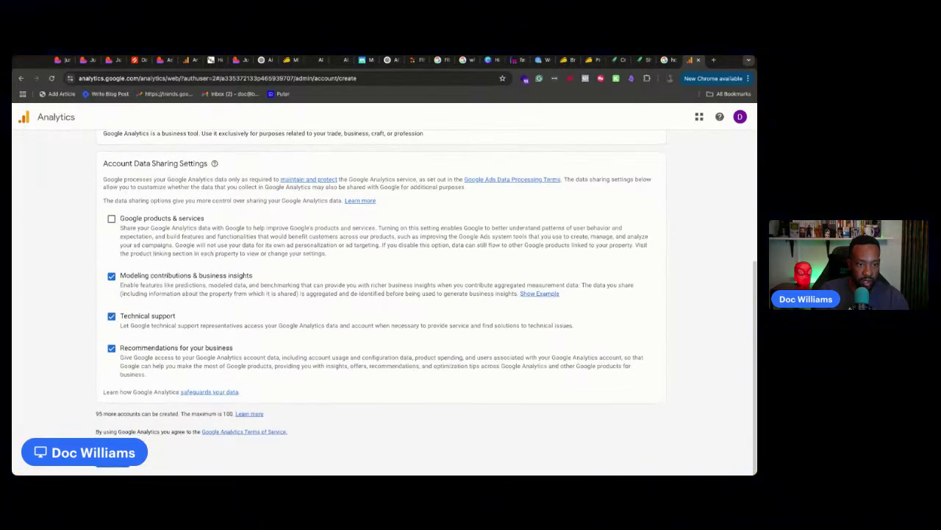
pyautogui.click(113, 460)
pyautogui.click(362, 303)
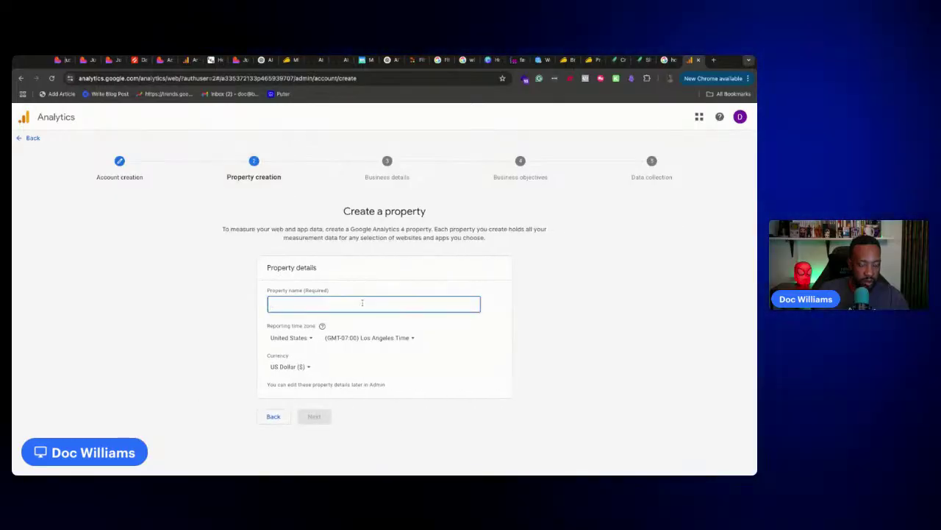
pyautogui.write('Just Add AI Website')
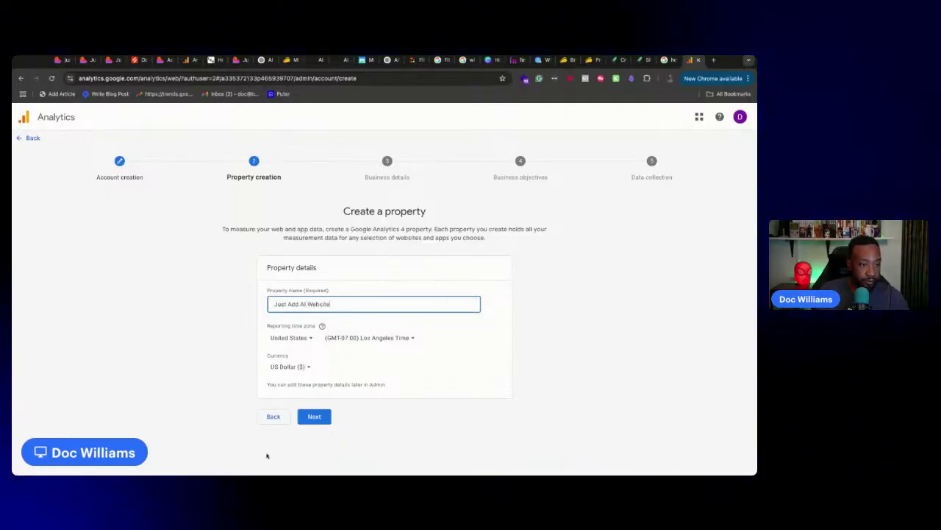
pyautogui.click(322, 416)
# Set the industry to Business & Industrial and business size to Small (1–10 employees)
pyautogui.click(287, 310)
pyautogui.scroll(-1, 357, 390)
pyautogui.scroll(-1, 357, 390)
pyautogui.click(337, 410)
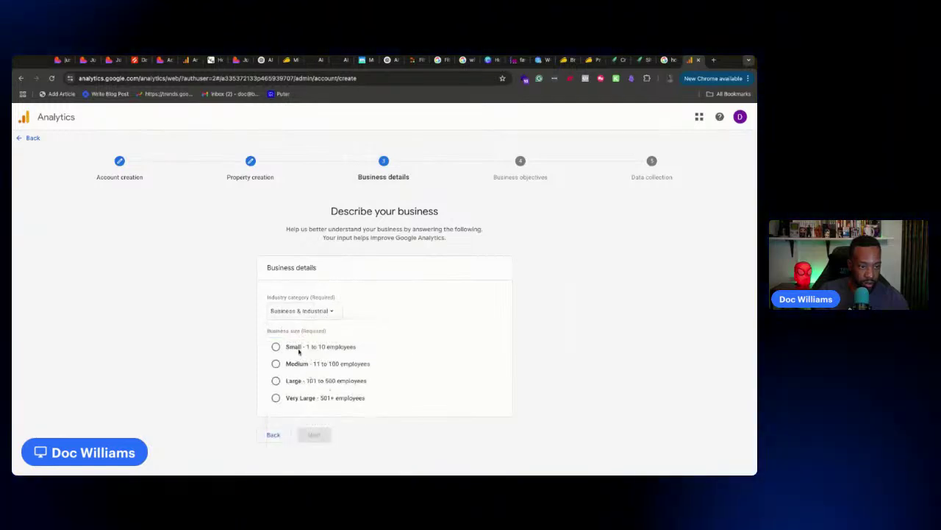
pyautogui.click(277, 347)
pyautogui.click(313, 435)
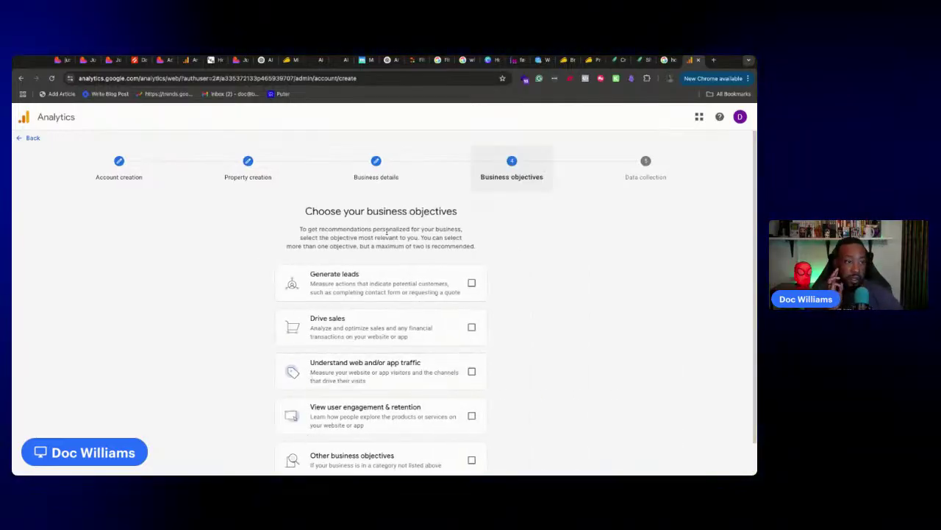
# Choose the Generate leads, Drive sales and user engagement objectives, create the account, and accept the terms
pyautogui.click(471, 284)
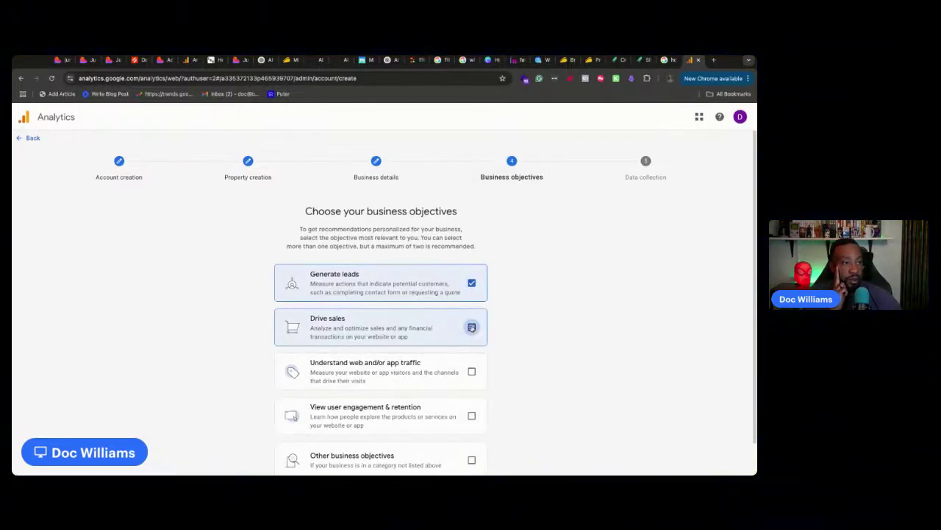
pyautogui.click(472, 326)
pyautogui.scroll(-1, 473, 310)
pyautogui.click(471, 378)
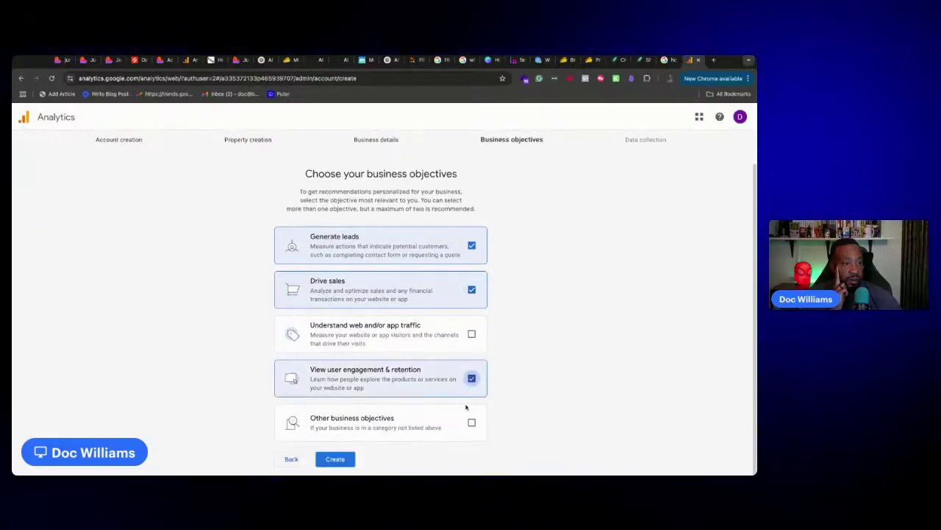
pyautogui.click(324, 460)
pyautogui.click(272, 368)
pyautogui.click(289, 395)
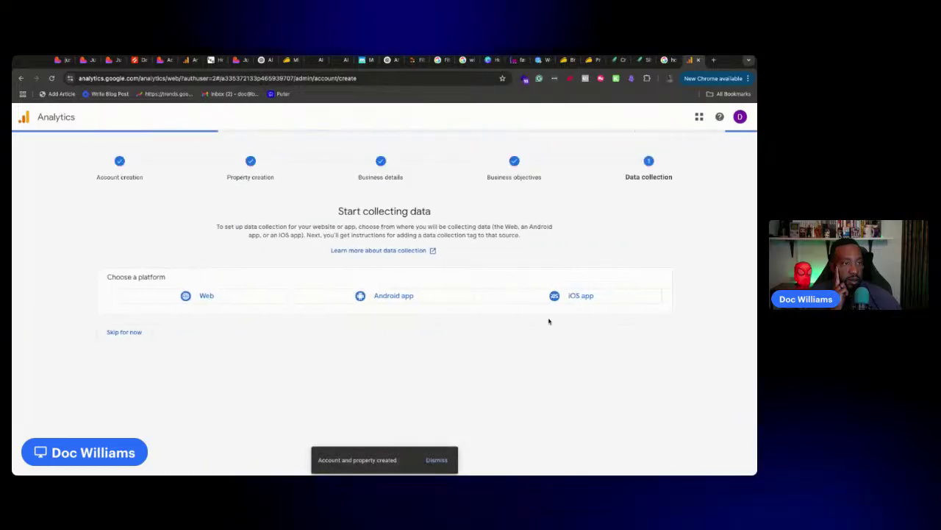
# Start a web data stream using the copied justaddai.co address and name it 'Just Add AI'
pyautogui.click(175, 300)
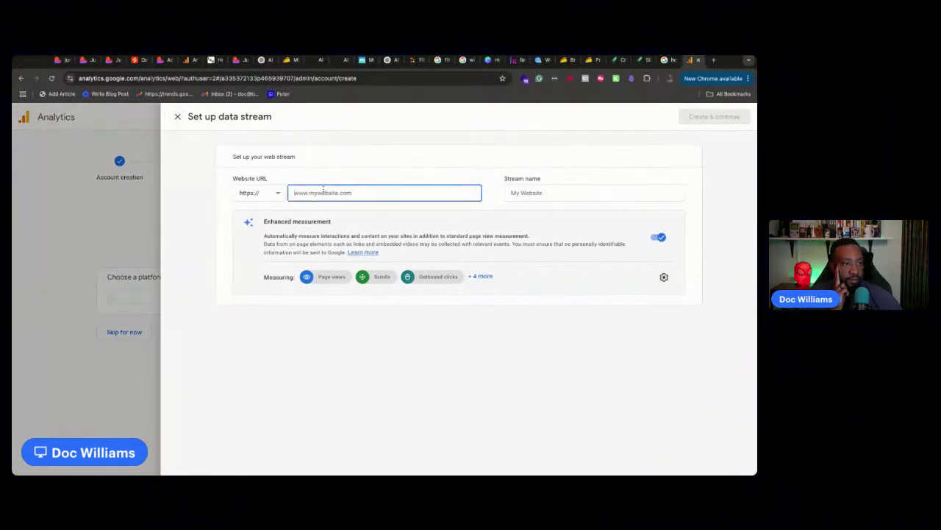
pyautogui.click(111, 61)
pyautogui.click(124, 77)
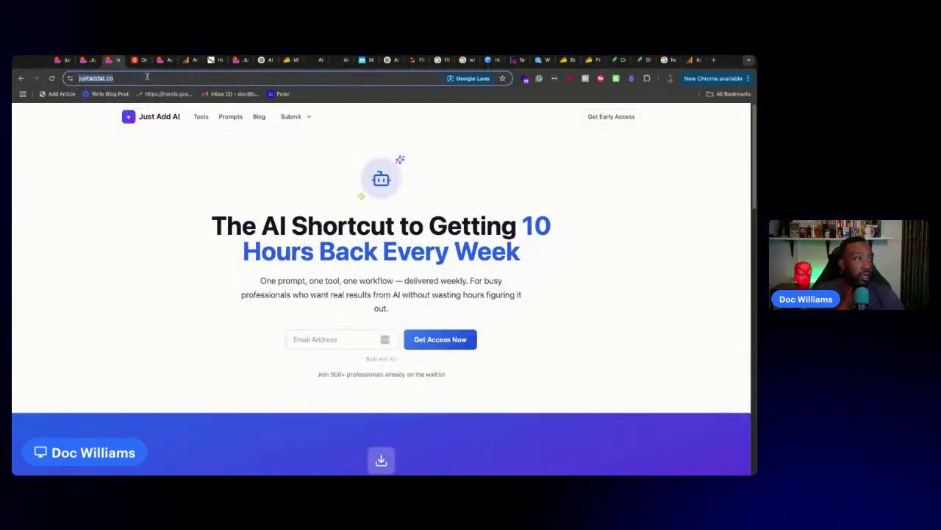
pyautogui.click(692, 60)
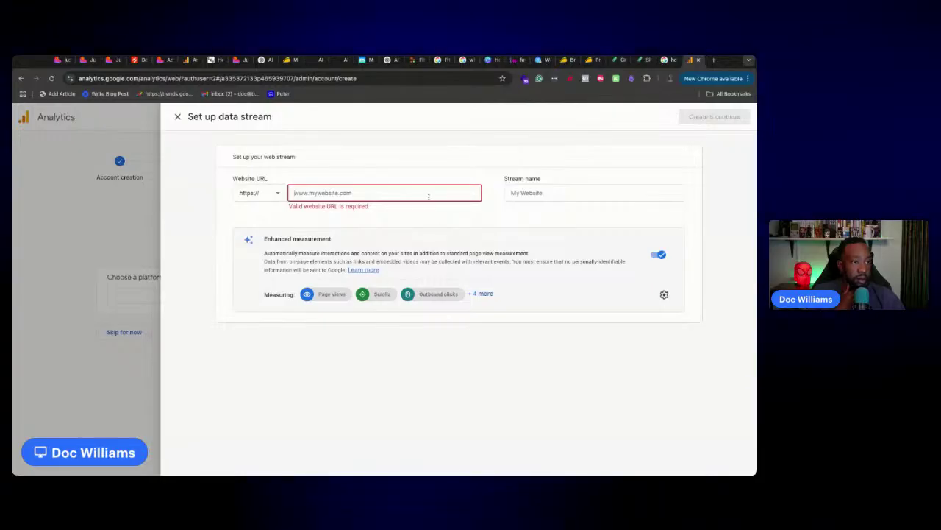
pyautogui.click(576, 195)
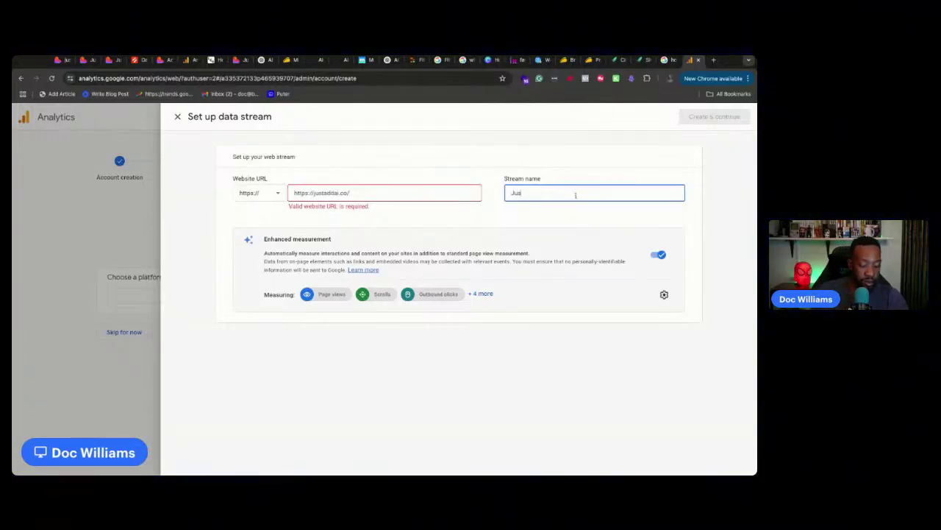
pyautogui.write('Just Add AI')
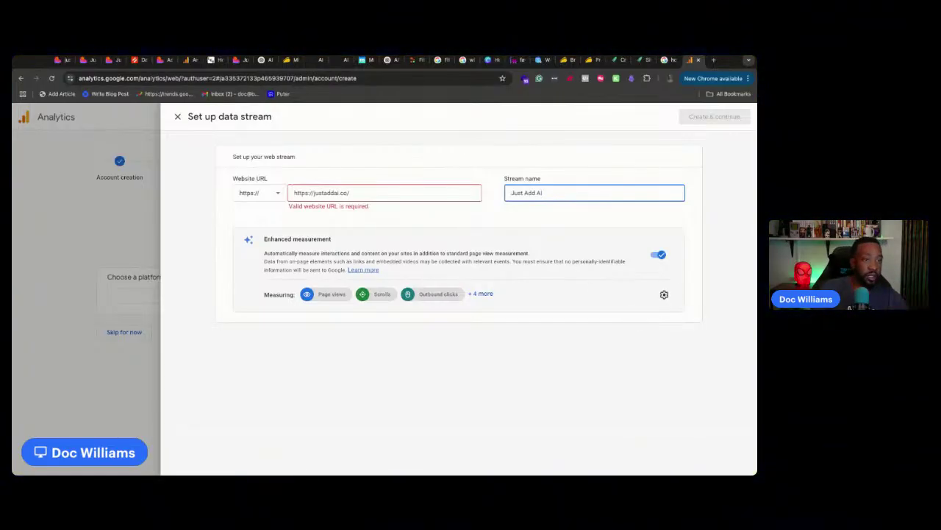
pyautogui.click(343, 193)
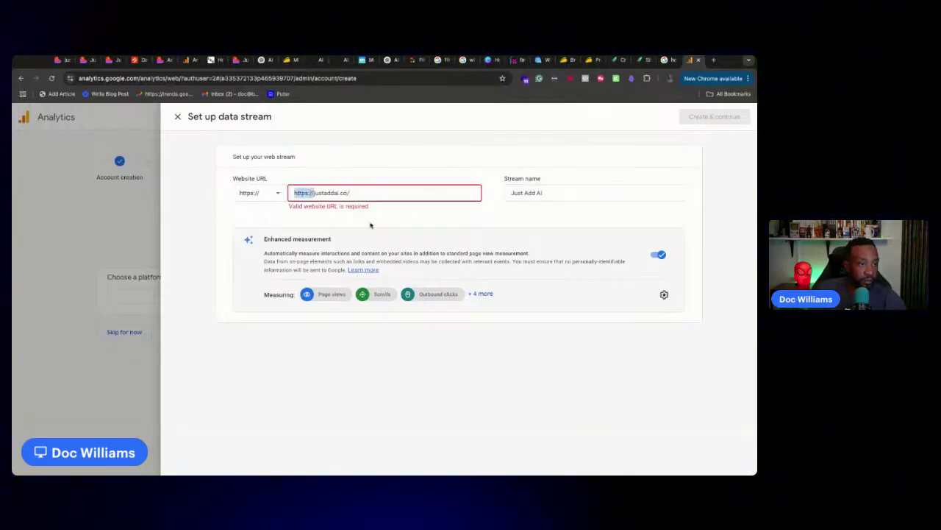
pyautogui.press('BackSpace')
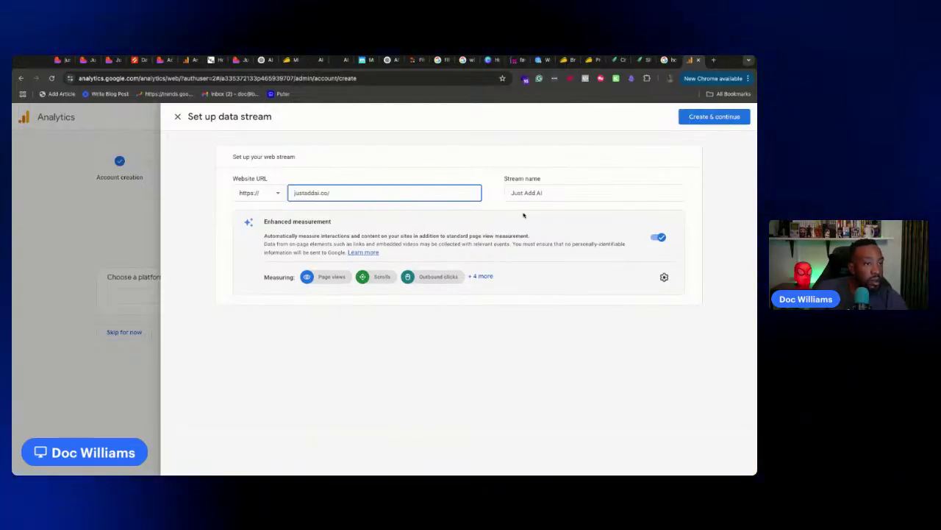
pyautogui.click(743, 118)
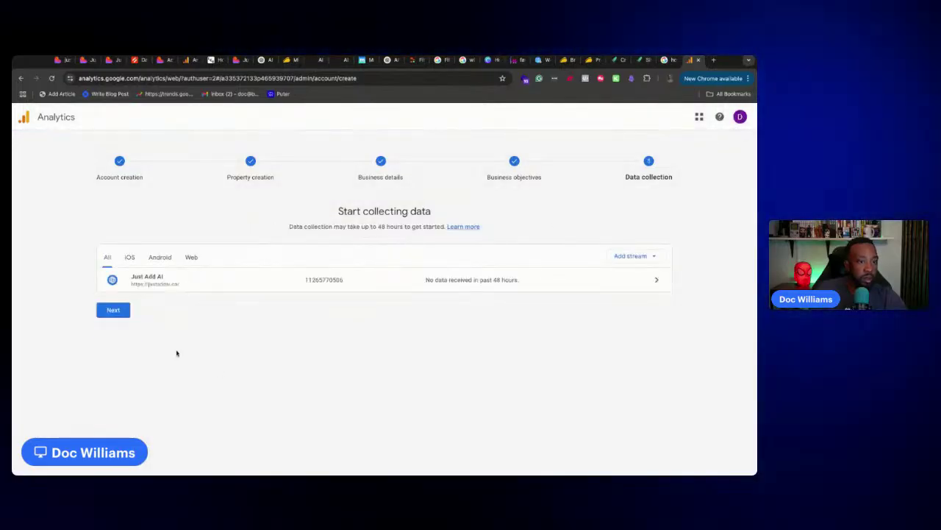
pyautogui.click(112, 310)
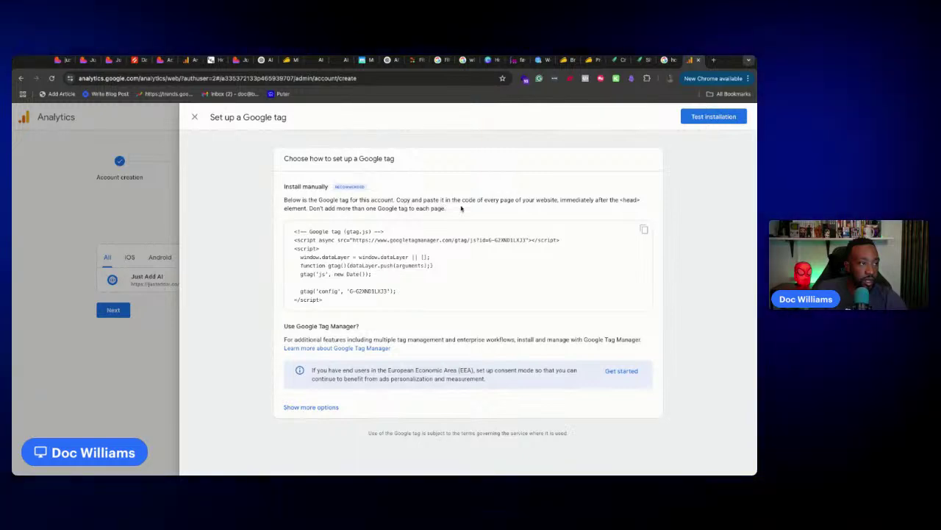
# Copy the tag's 'Copy and paste it in the code…' instructions and return to the Lovable project
pyautogui.moveTo(461, 211); pyautogui.dragTo(396, 200)
pyautogui.press('super+c')
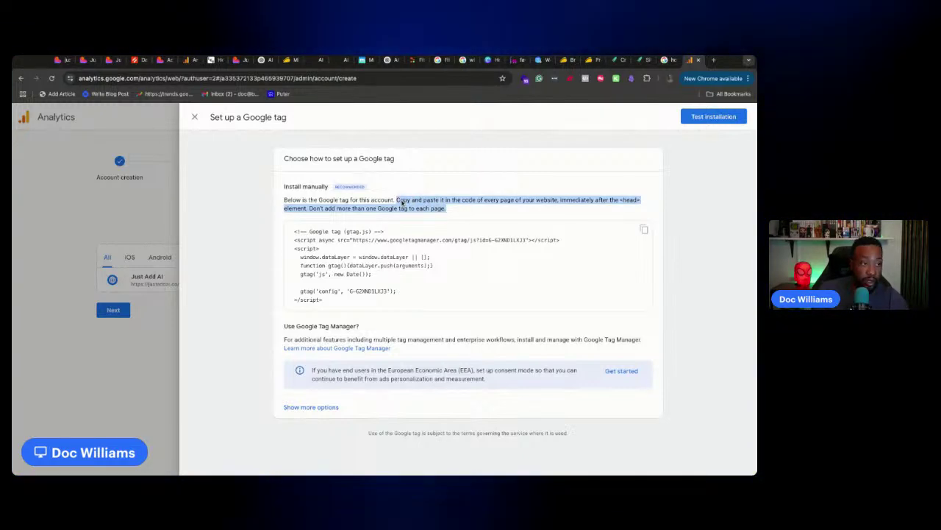
pyautogui.click(62, 61)
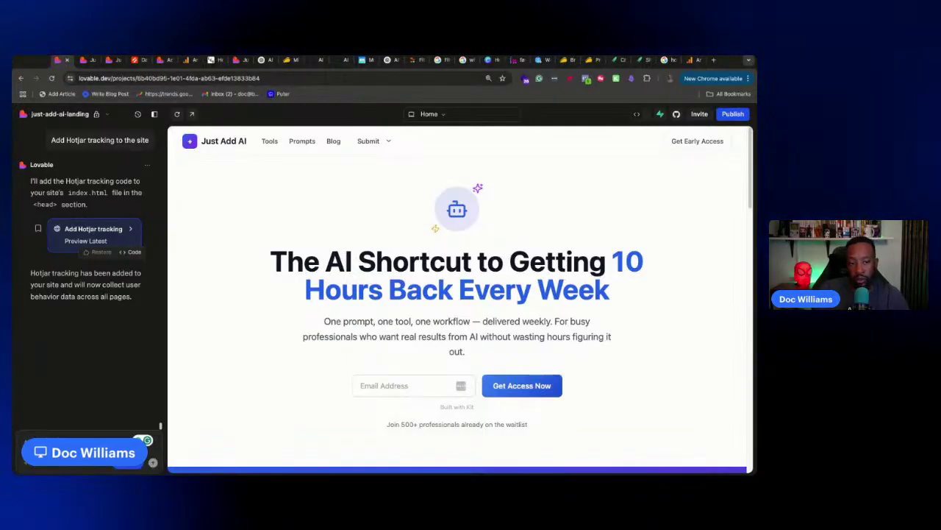
# Paste the Google Analytics request and the tag installation instructions into the Lovable chat
pyautogui.press('super+v')
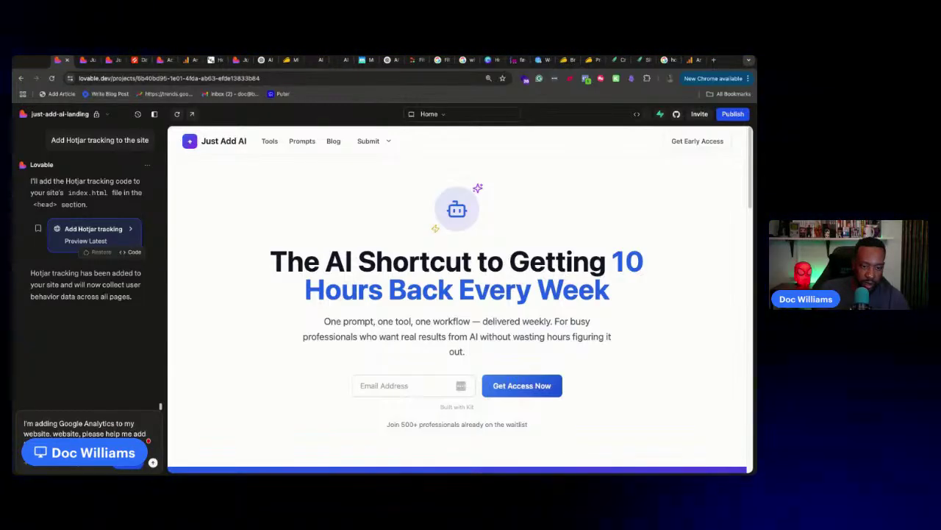
pyautogui.moveTo(44, 444)
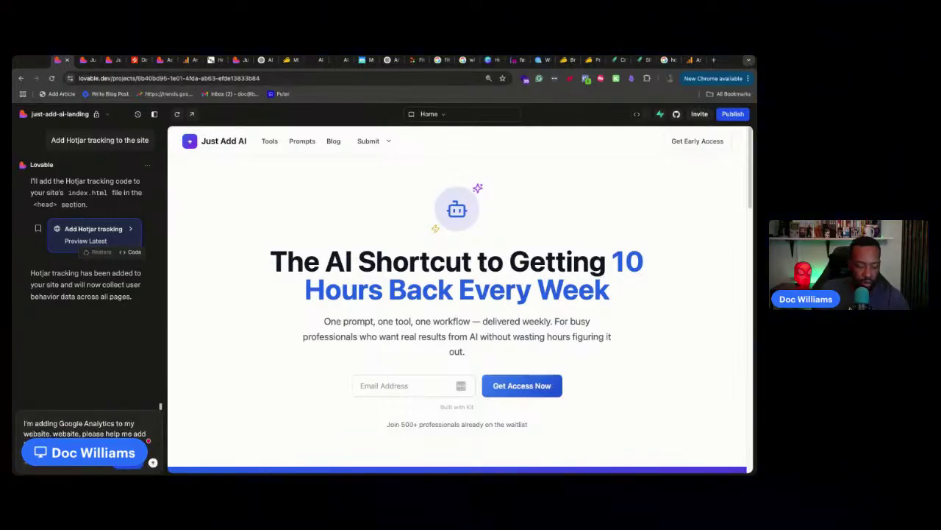
pyautogui.hotkey('shift', 'Return')
pyautogui.hotkey('shift', 'Return')
pyautogui.press('super+v')
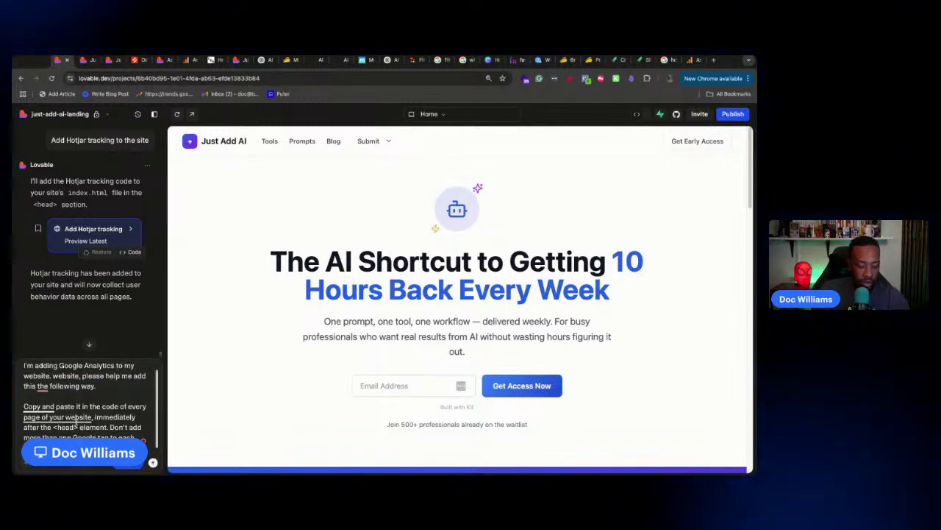
pyautogui.scroll(-1, 75, 423)
pyautogui.scroll(-1, 75, 423)
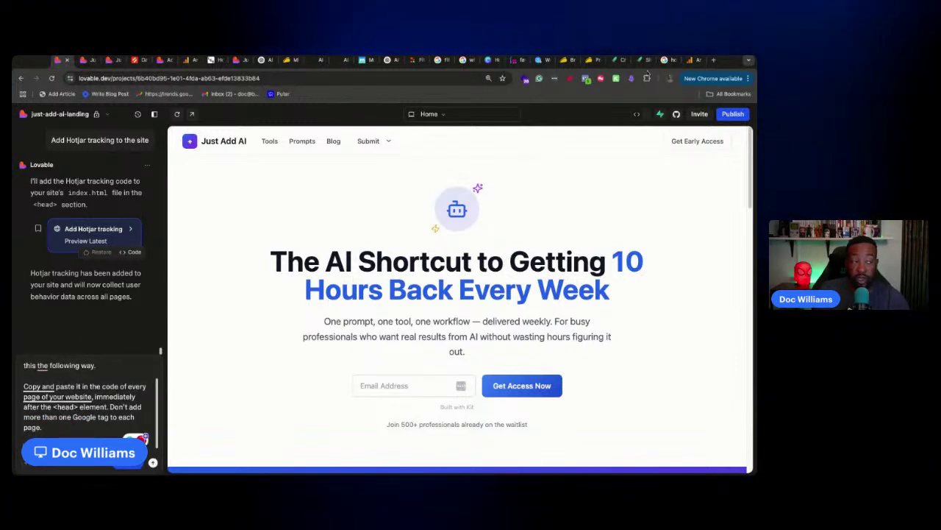
# Copy the Google tag snippet from Analytics, add it to the message, and send it
pyautogui.click(689, 60)
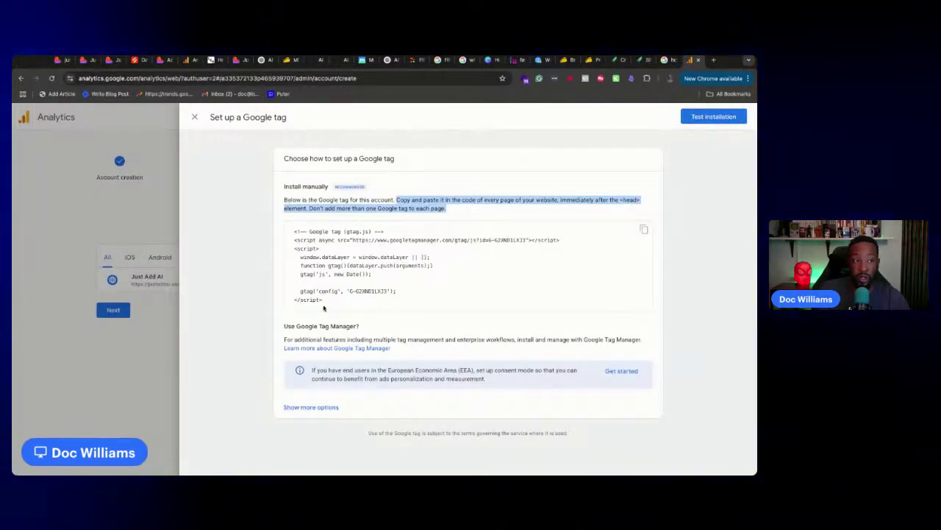
pyautogui.click(643, 229)
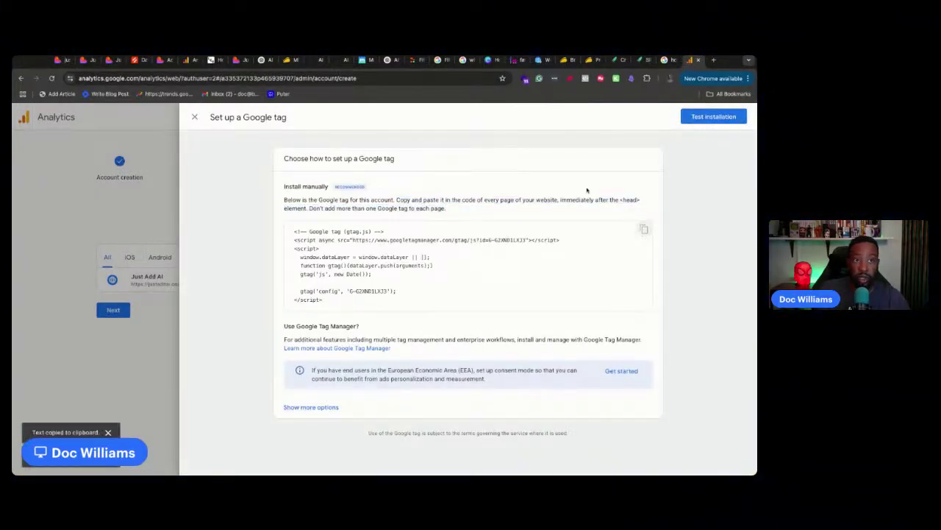
pyautogui.click(61, 61)
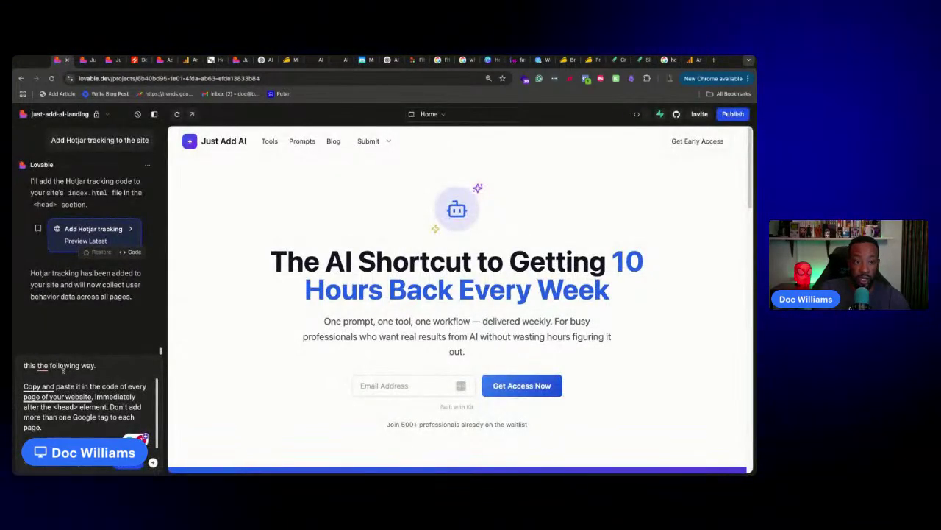
pyautogui.press('super+v')
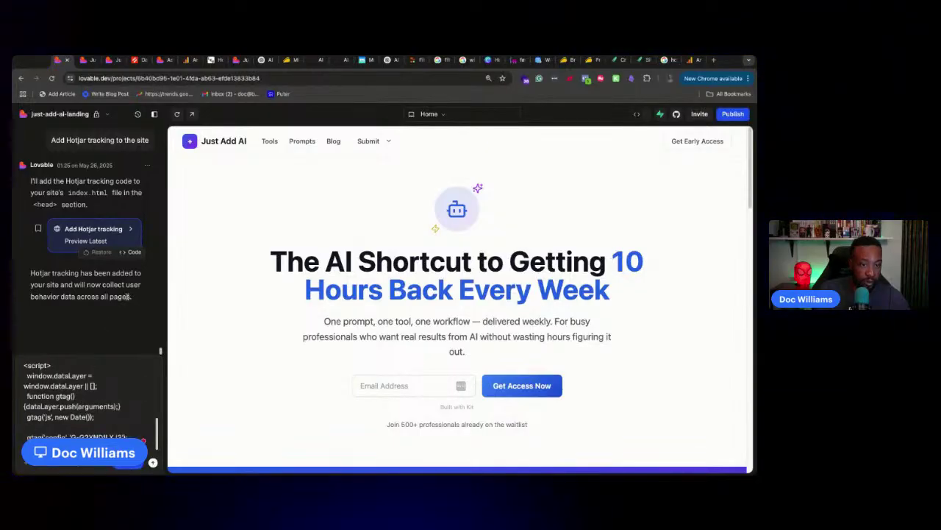
pyautogui.click(152, 462)
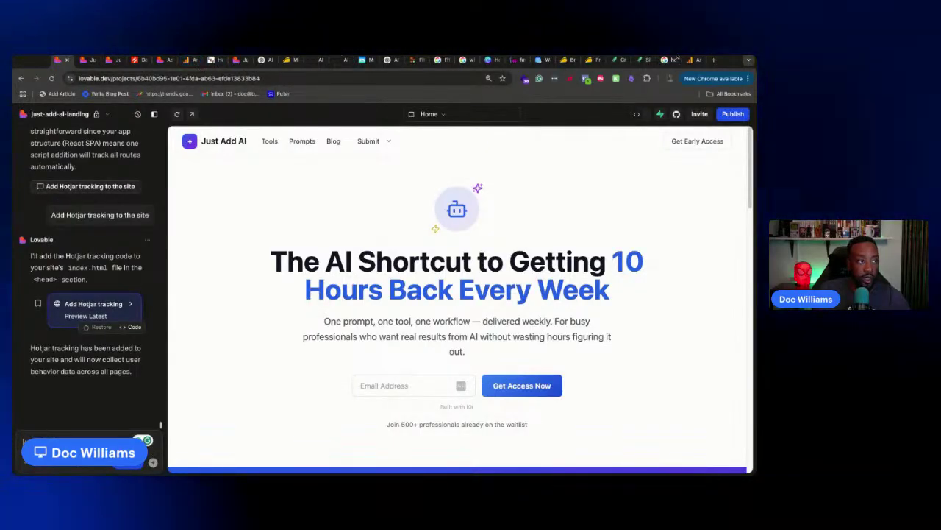
pyautogui.click(714, 60)
# Go to hotjar.com, scroll to the Heatmaps section, and zoom the page in
pyautogui.write('hotjar')
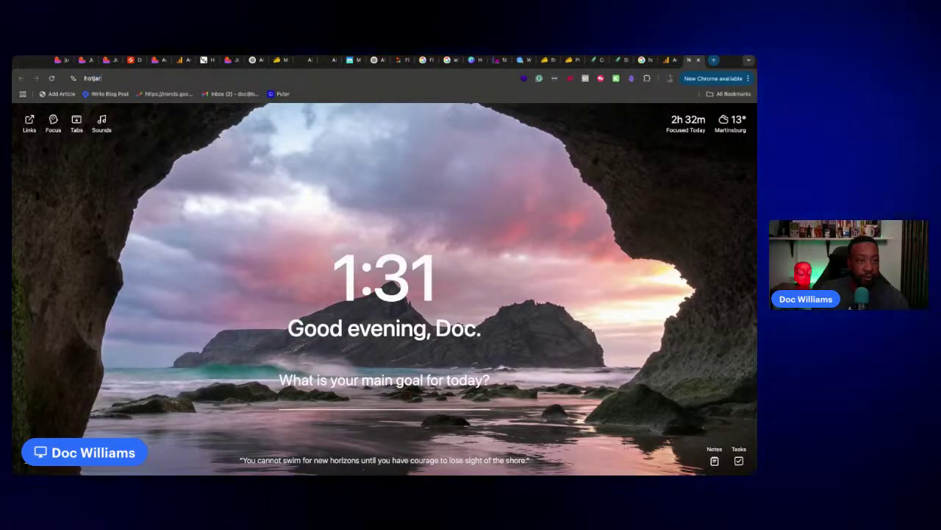
pyautogui.press('Down')
pyautogui.press('Return')
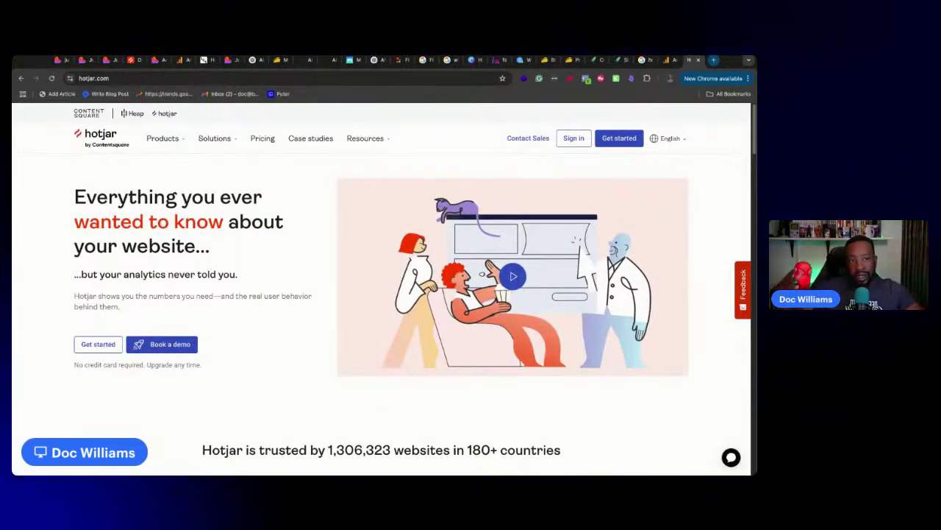
pyautogui.scroll(-5, 489, 323)
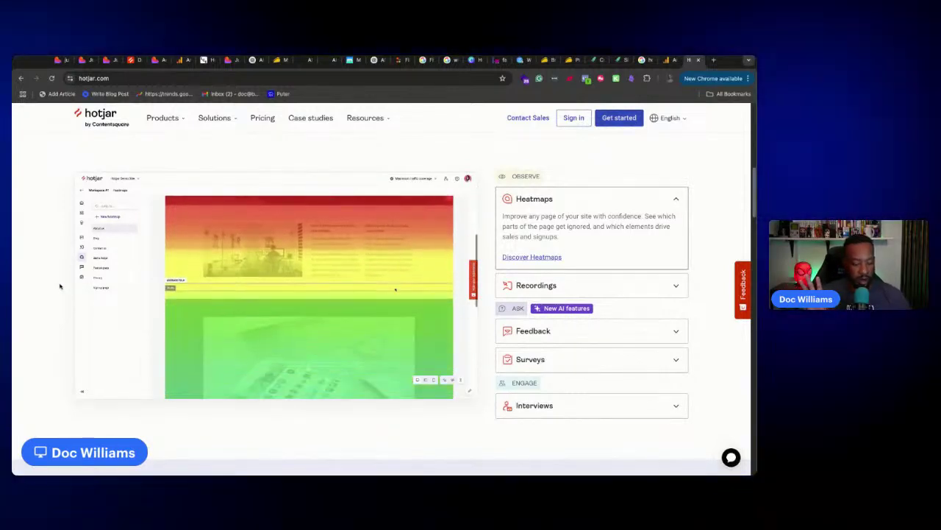
pyautogui.hotkey('ctrl', '+')
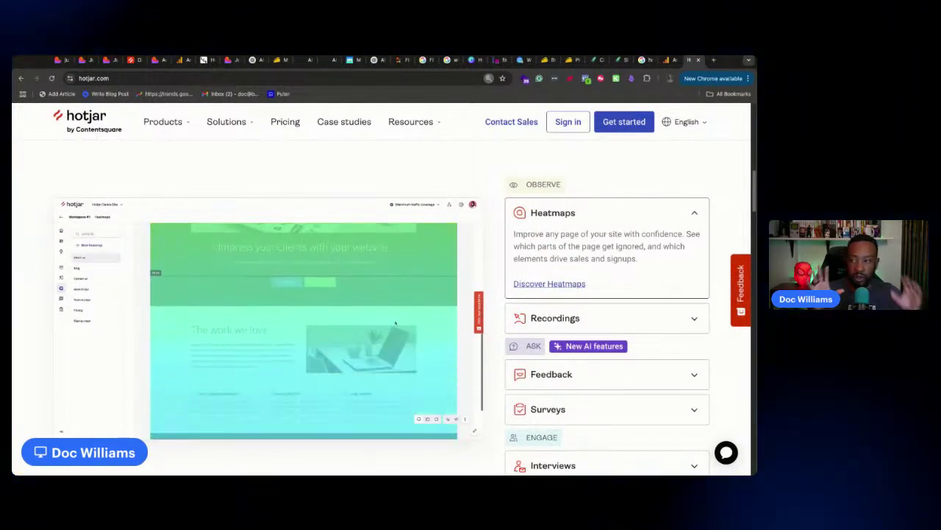
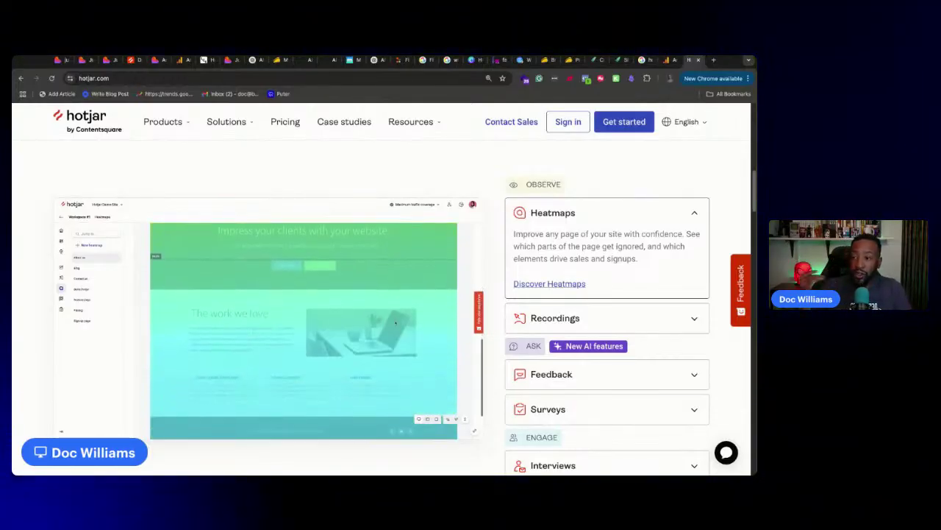
# Scroll through Hotjar's Heatmaps overview, then return to the Just Add AI Lovable project tab
pyautogui.scroll(-10, 396, 323)
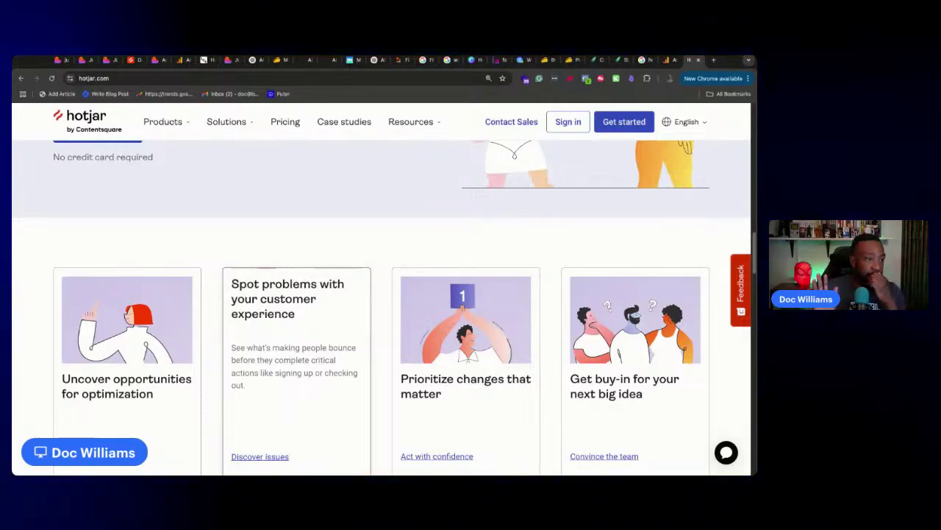
pyautogui.scroll(-8, 383, 309)
pyautogui.scroll(4, 383, 309)
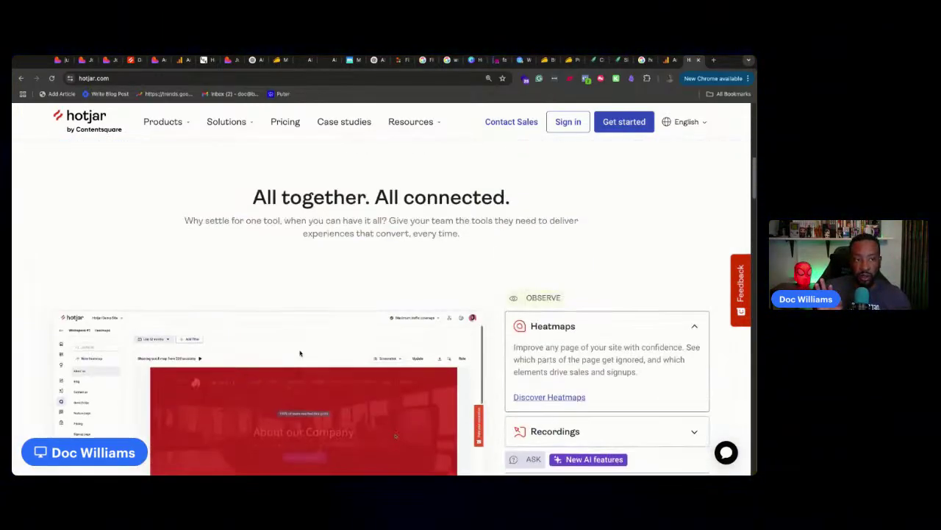
pyautogui.scroll(-3, 383, 309)
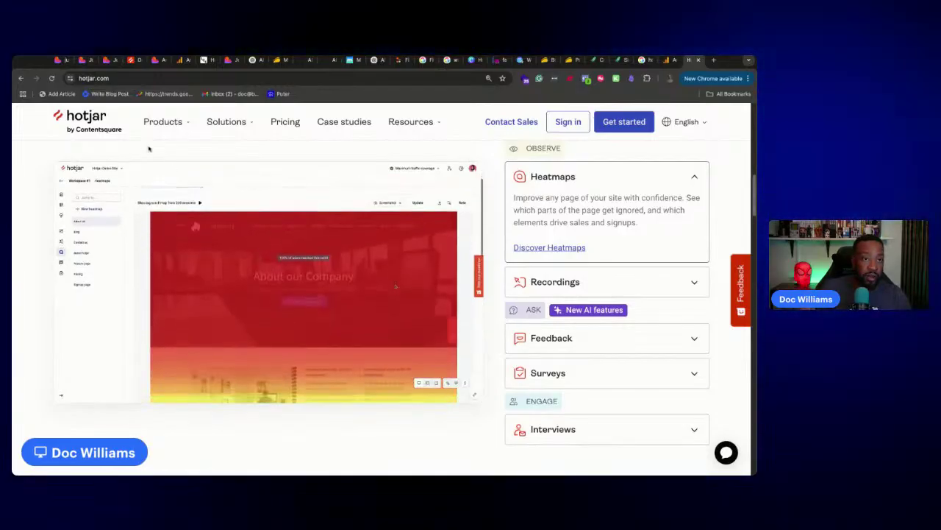
pyautogui.click(63, 59)
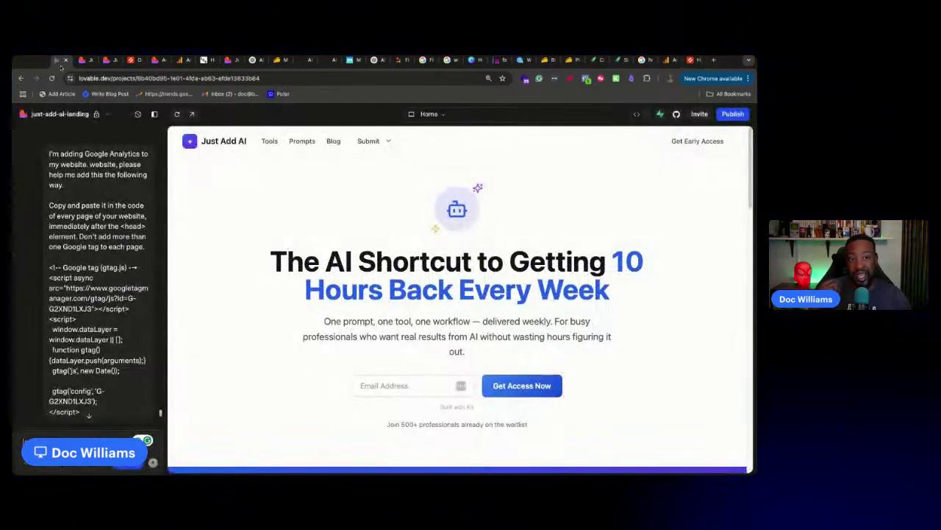
pyautogui.scroll(-5, 66, 242)
pyautogui.scroll(2, 77, 261)
pyautogui.scroll(-10, 76, 256)
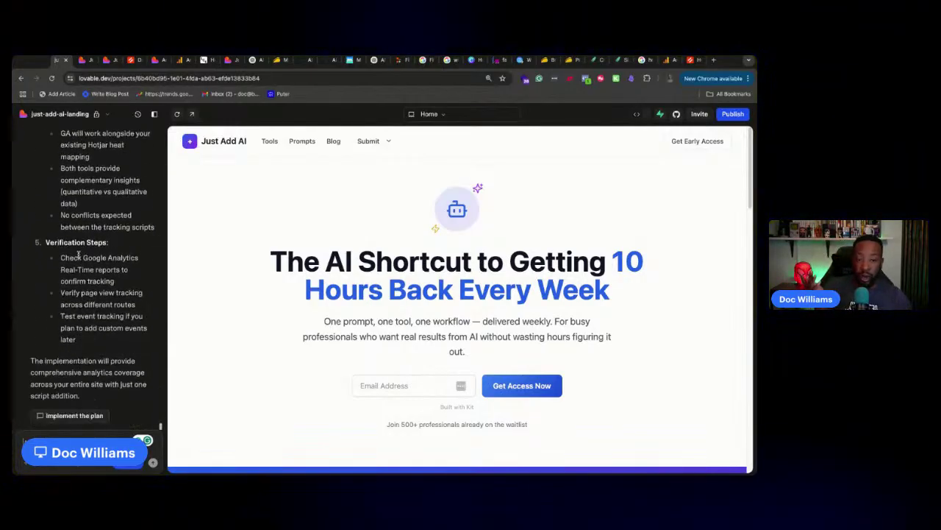
pyautogui.scroll(5, 78, 255)
pyautogui.scroll(10, 78, 254)
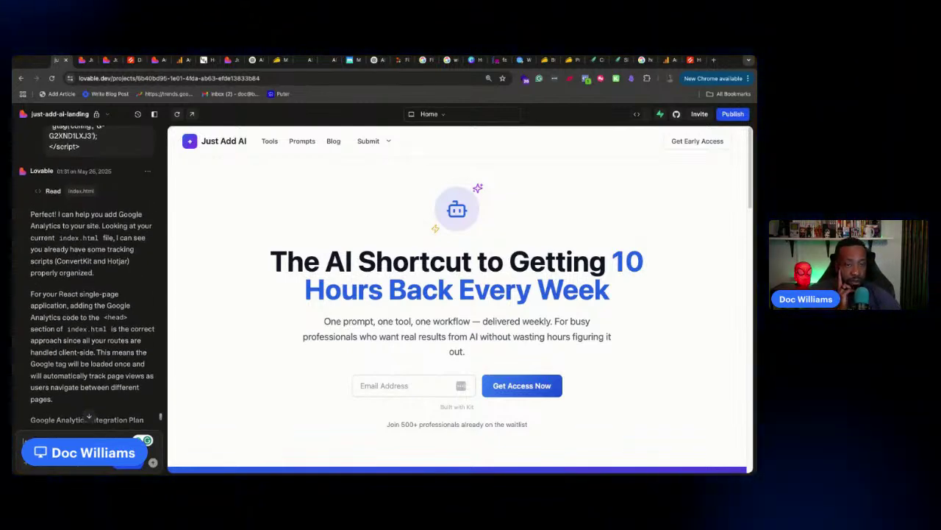
pyautogui.scroll(5, 88, 279)
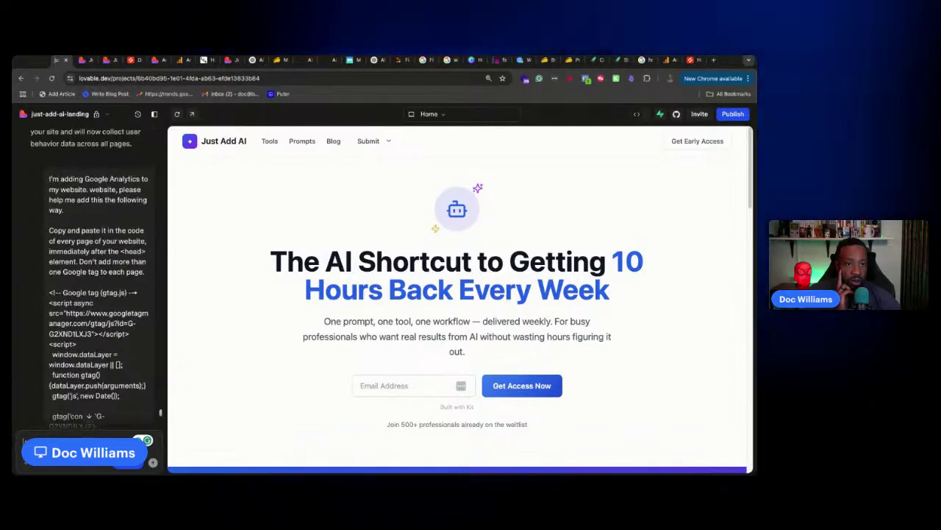
pyautogui.scroll(-5, 82, 274)
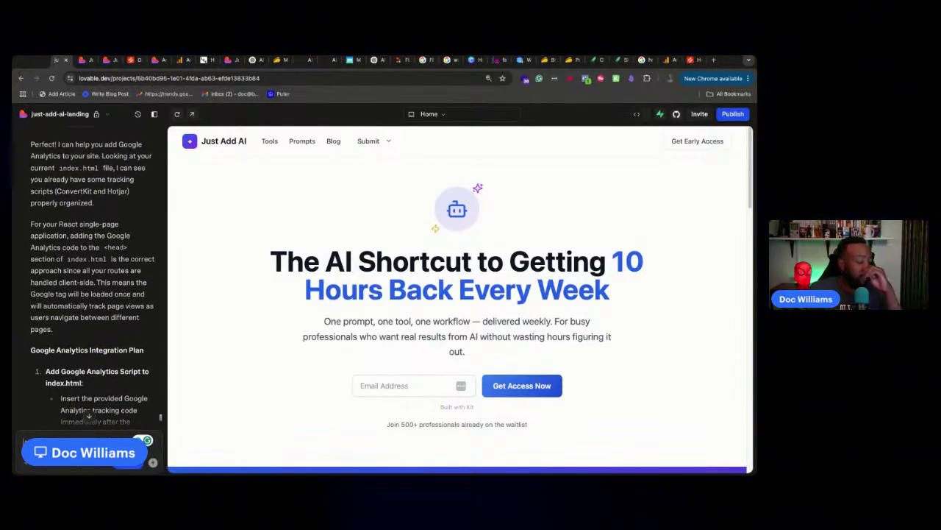
pyautogui.scroll(3, 116, 268)
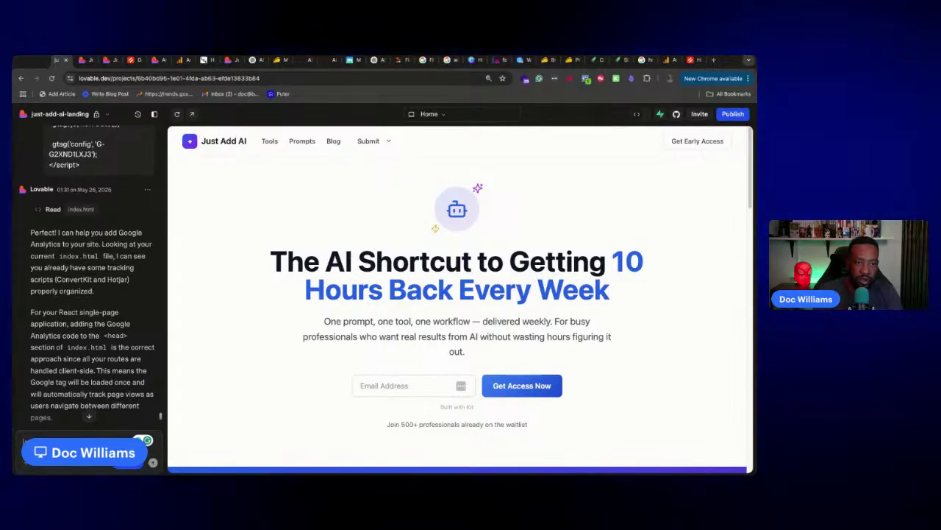
pyautogui.scroll(-1, 154, 298)
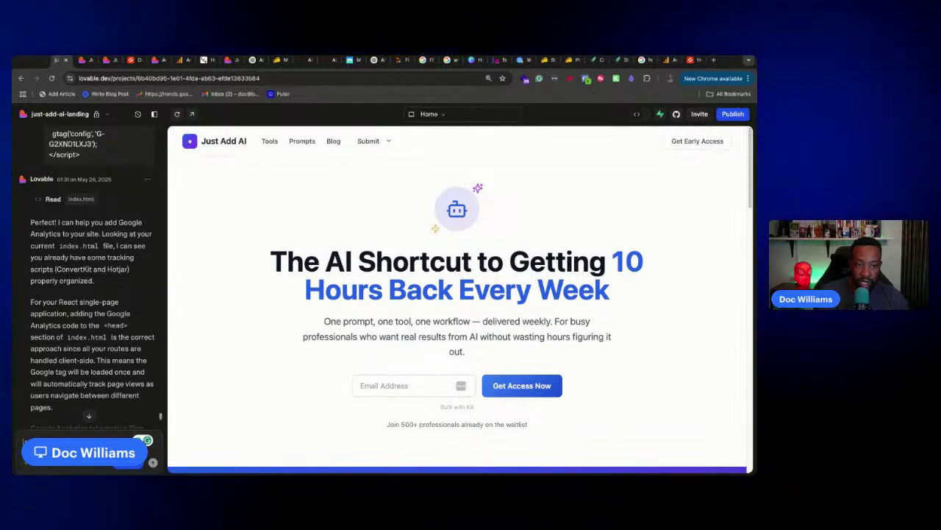
pyautogui.scroll(-2, 139, 300)
pyautogui.scroll(-8, 88, 294)
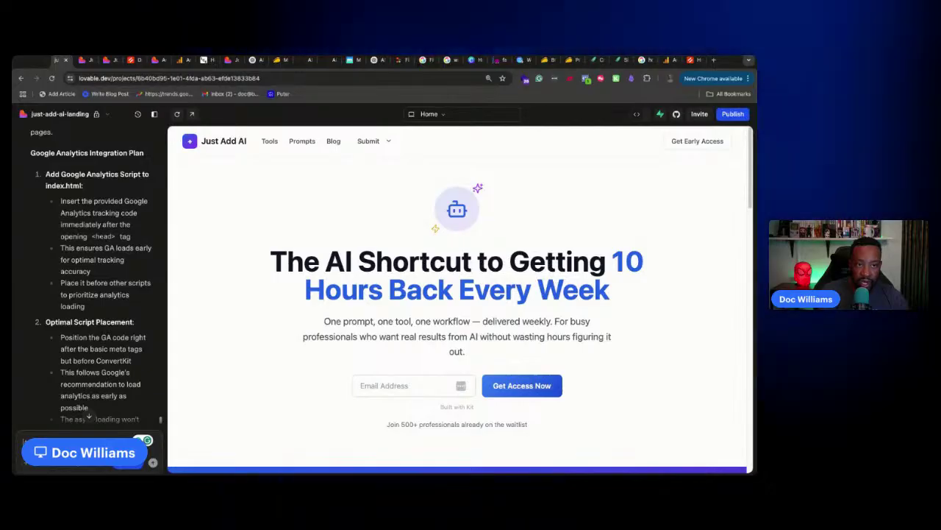
pyautogui.scroll(-8, 88, 294)
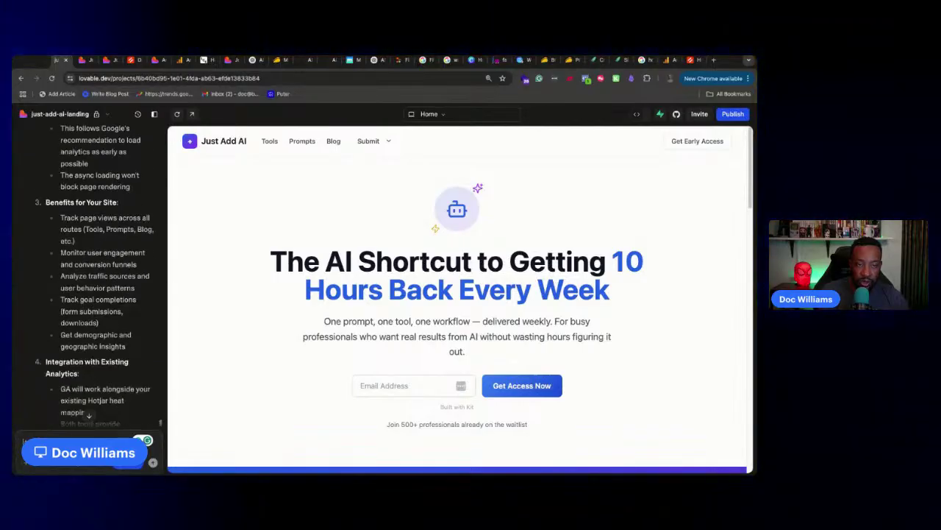
pyautogui.scroll(-3, 95, 279)
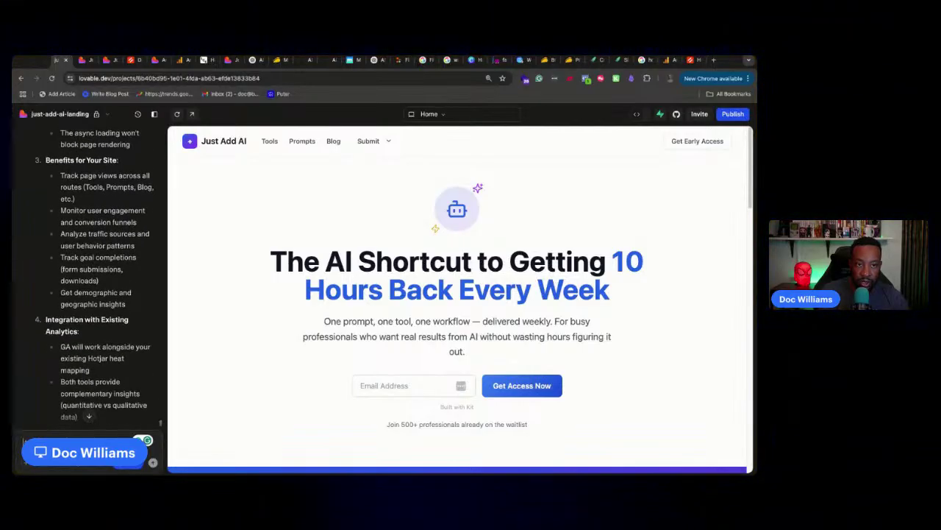
pyautogui.scroll(-2, 89, 280)
pyautogui.scroll(3, 89, 279)
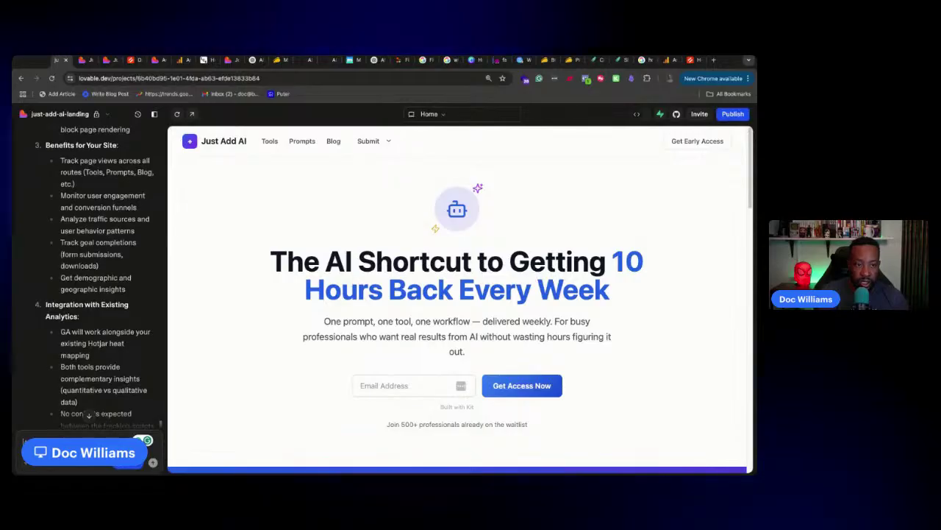
pyautogui.scroll(-5, 92, 279)
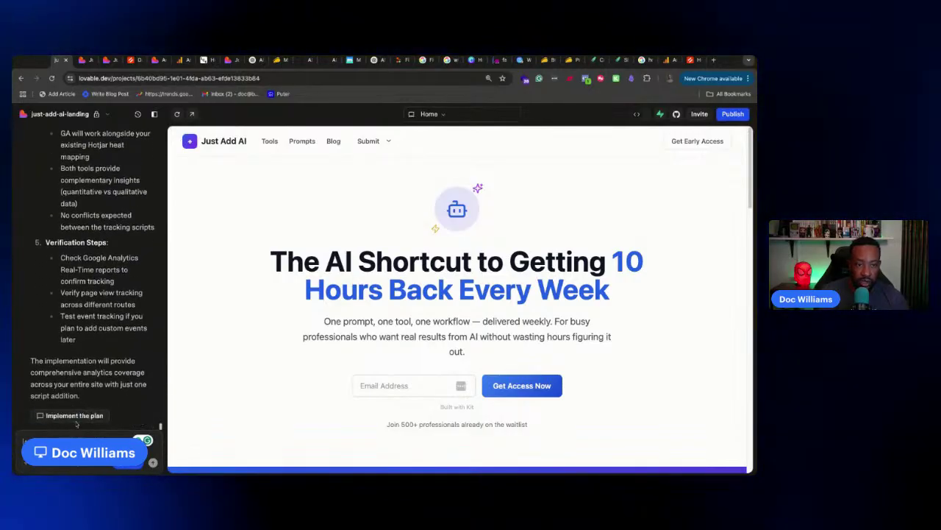
# Have Lovable implement the Google Analytics plan, then switch to the justaddai.co/admin tab
pyautogui.click(73, 415)
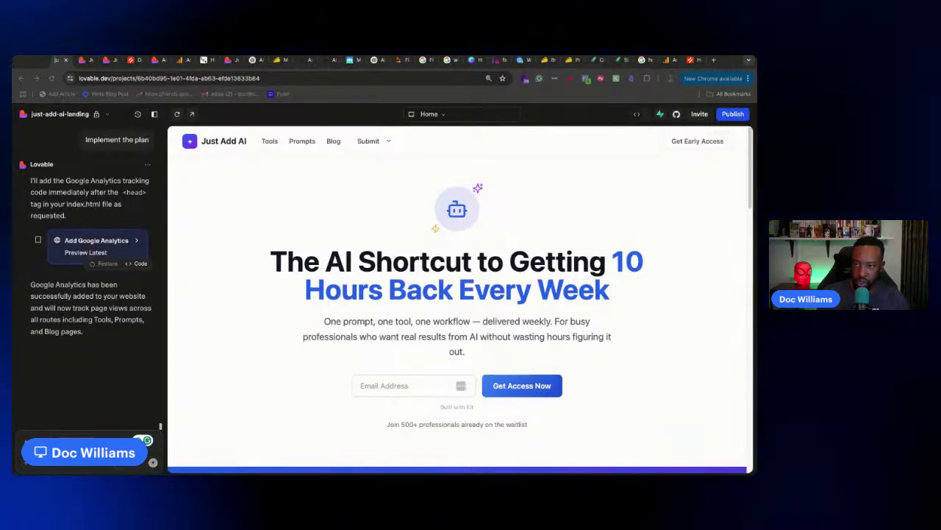
pyautogui.click(156, 59)
pyautogui.click(110, 78)
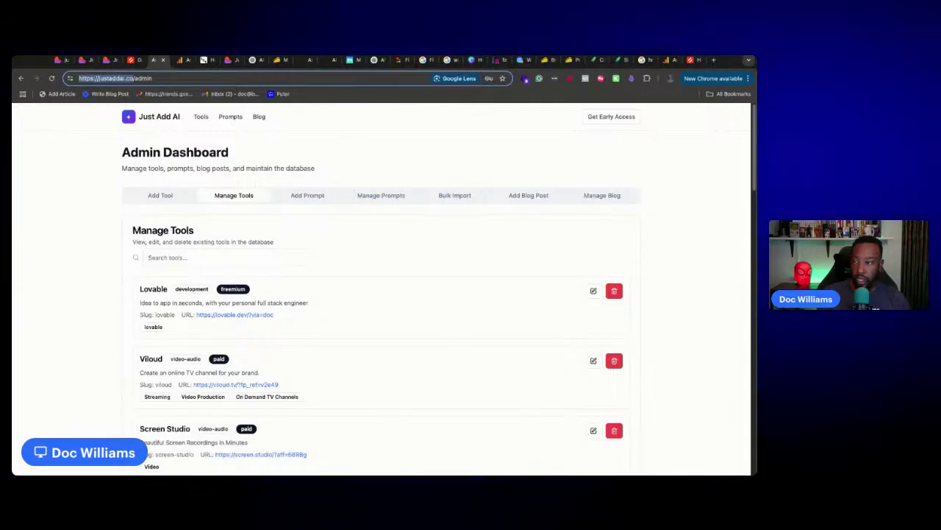
# Switch away from Chrome, then come back to the Just Add AI Lovable editor tab
pyautogui.press('super+Tab')
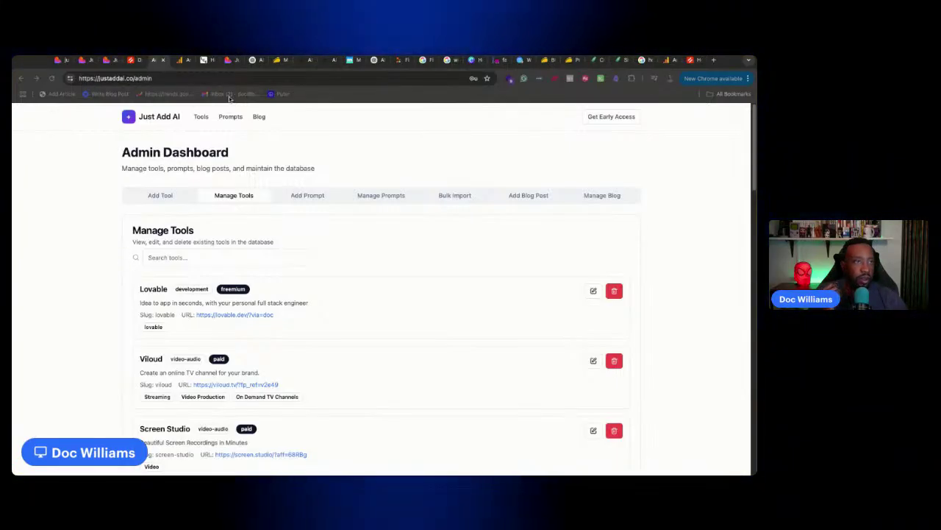
pyautogui.click(59, 61)
pyautogui.click(59, 61)
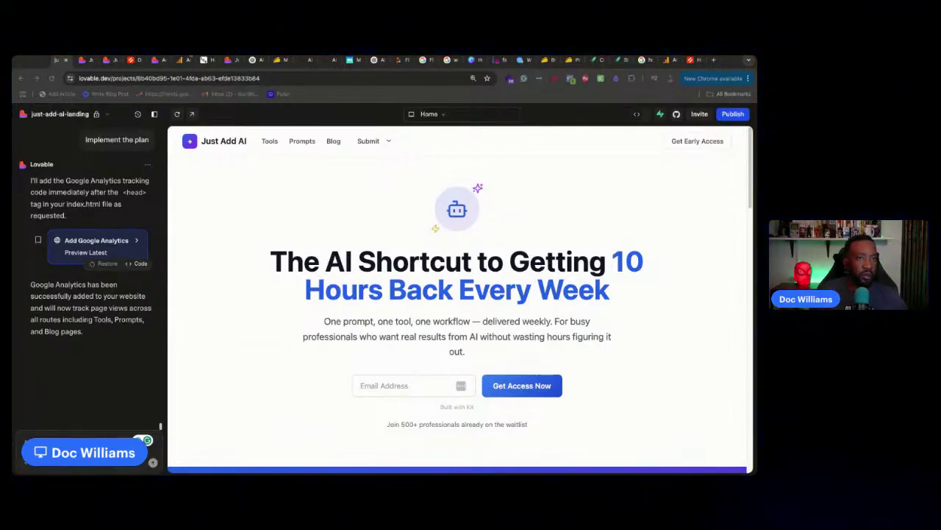
# Check the live site, then run Google Analytics' tag installation test for justaddai.co
pyautogui.click(82, 60)
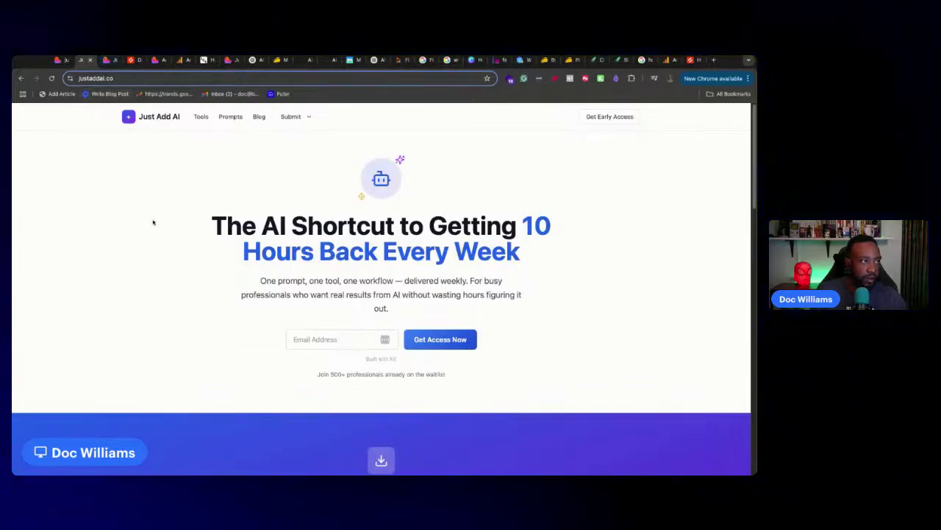
pyautogui.click(57, 60)
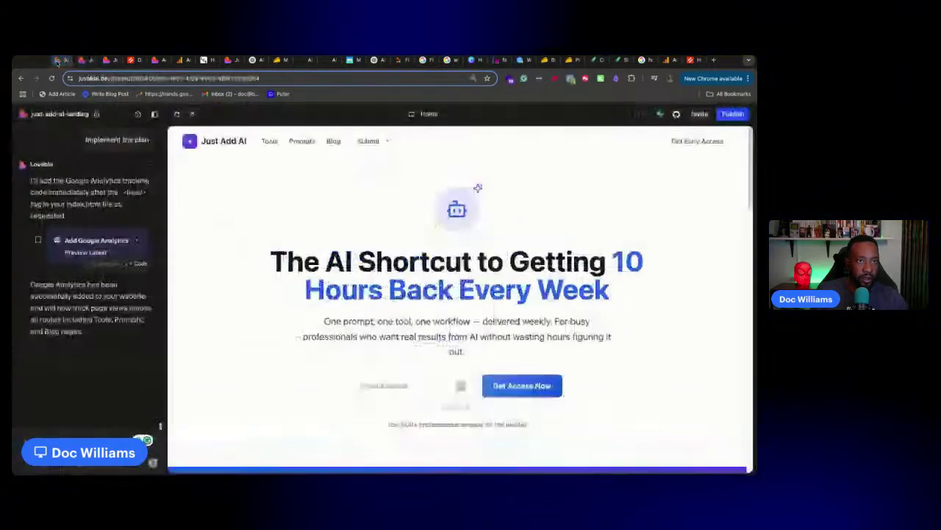
pyautogui.click(179, 61)
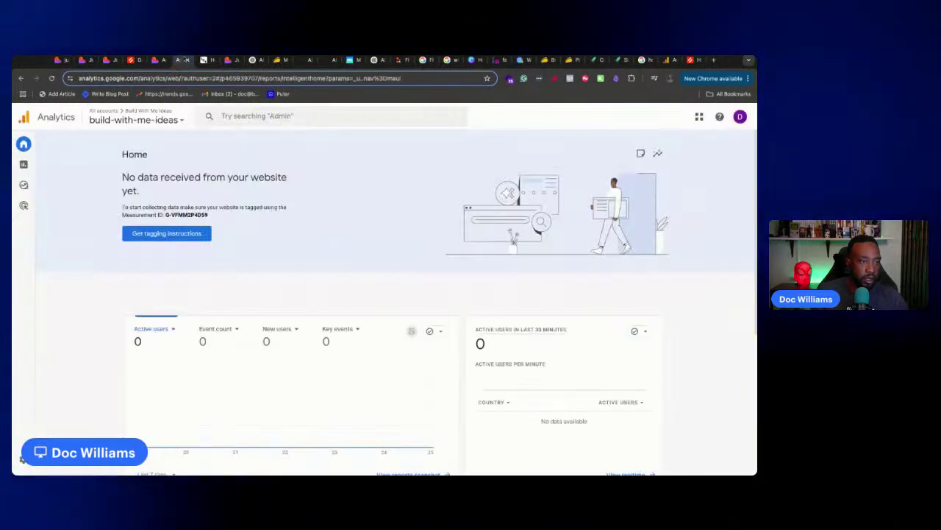
pyautogui.click(180, 118)
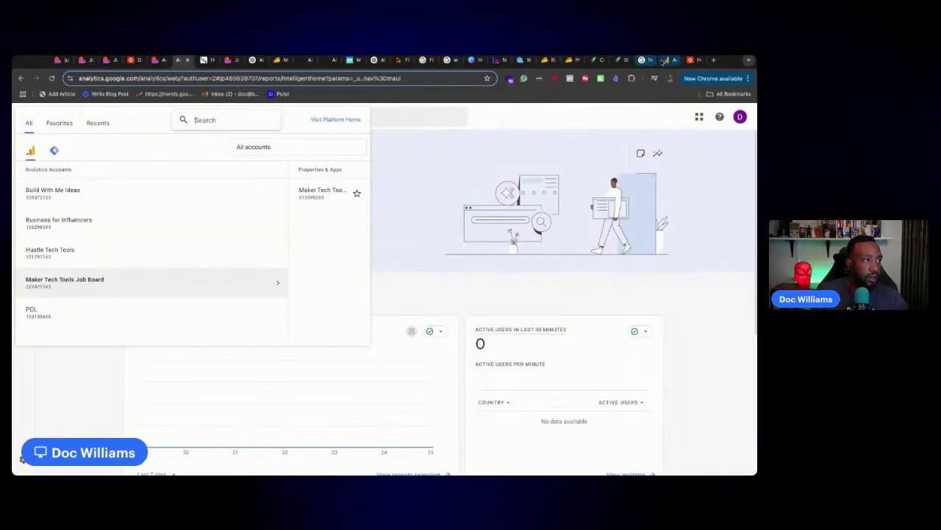
pyautogui.click(664, 61)
pyautogui.click(693, 118)
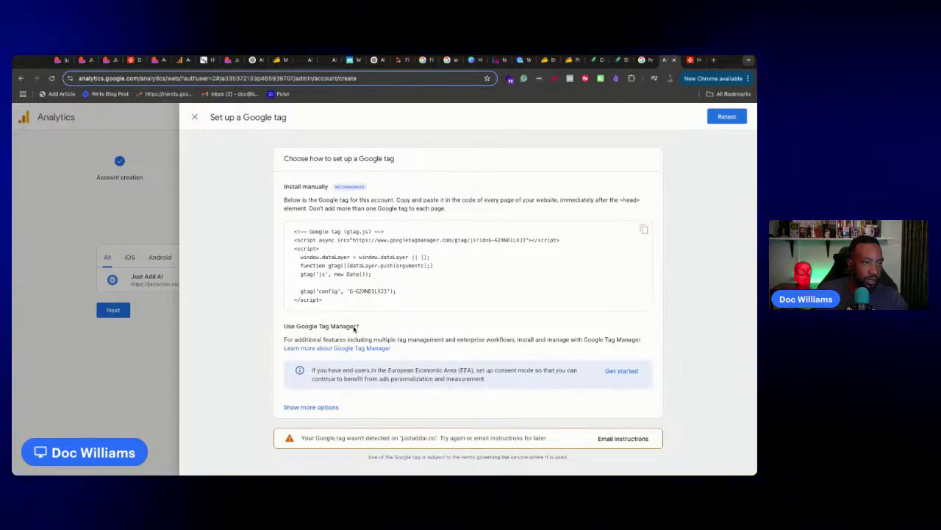
# Retest the Google tag, dismiss the consent mode panel, and close tag setup to see web stream details
pyautogui.click(740, 118)
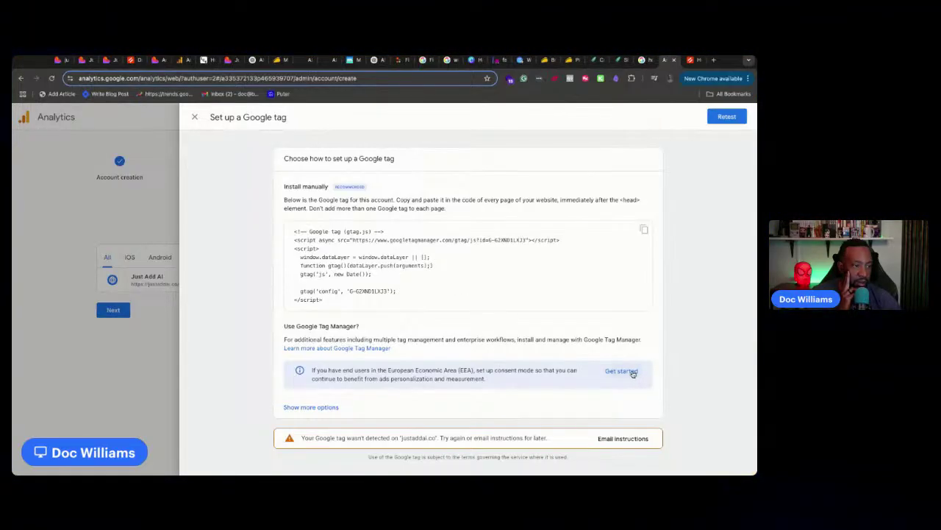
pyautogui.click(622, 371)
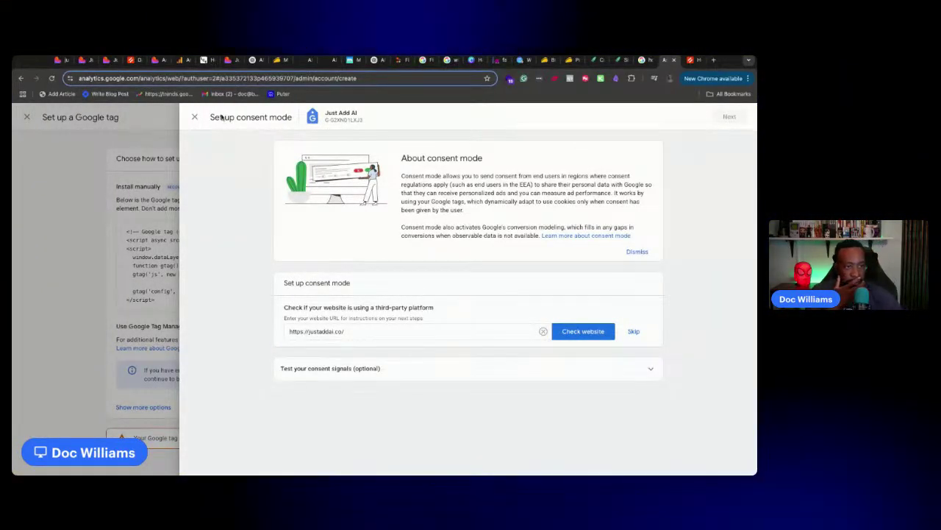
pyautogui.click(194, 117)
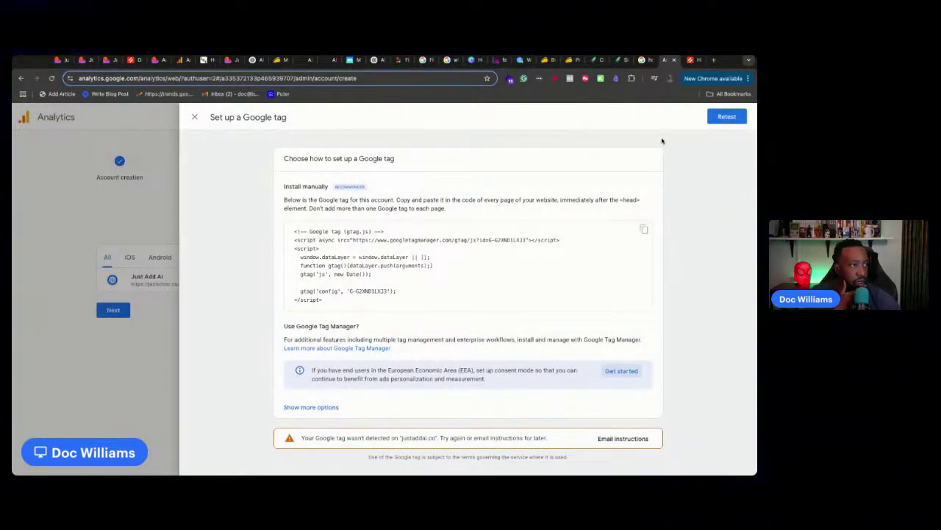
pyautogui.click(195, 117)
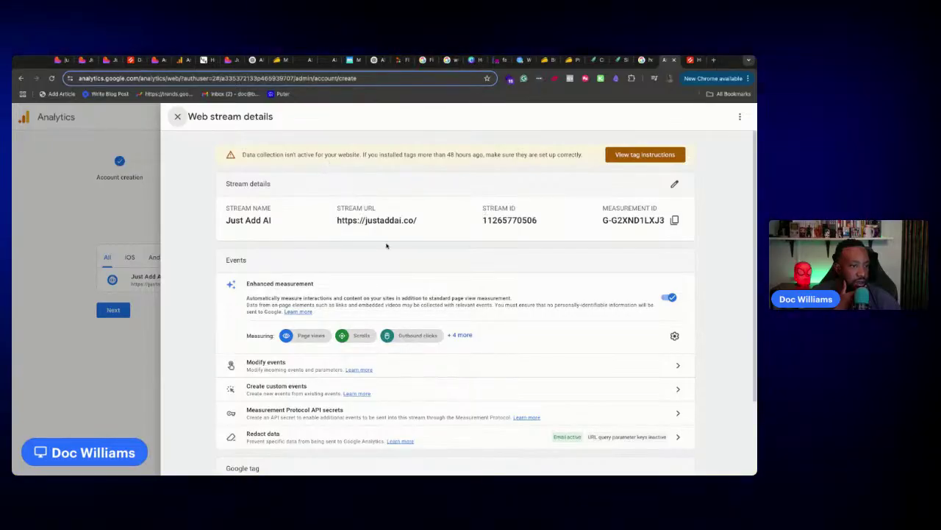
# Open the Just Add AI Google tag settings, expand Show more, and view its 1 flagged issue
pyautogui.scroll(-3, 386, 246)
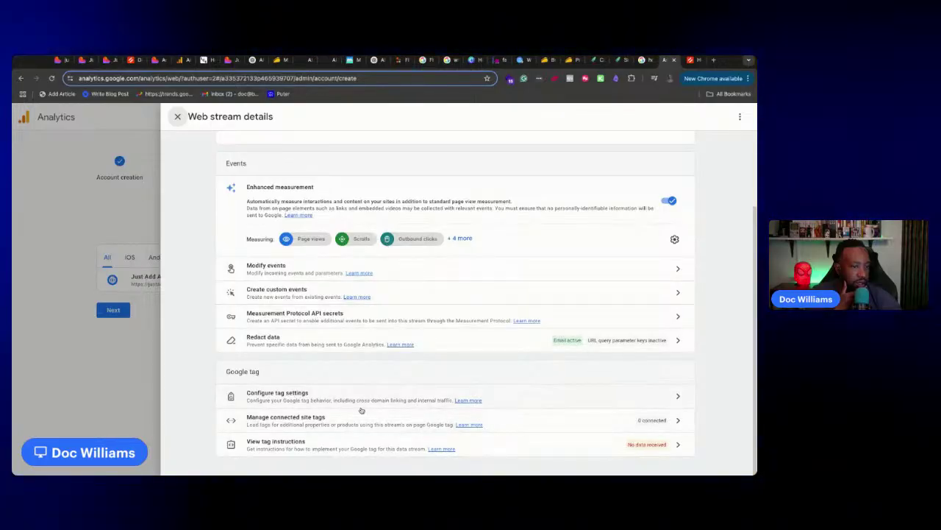
pyautogui.click(361, 401)
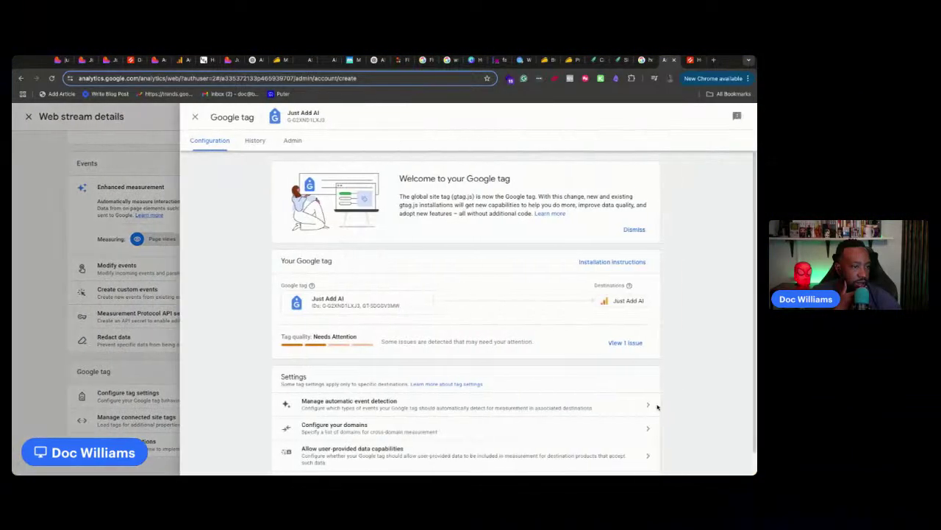
pyautogui.click(342, 304)
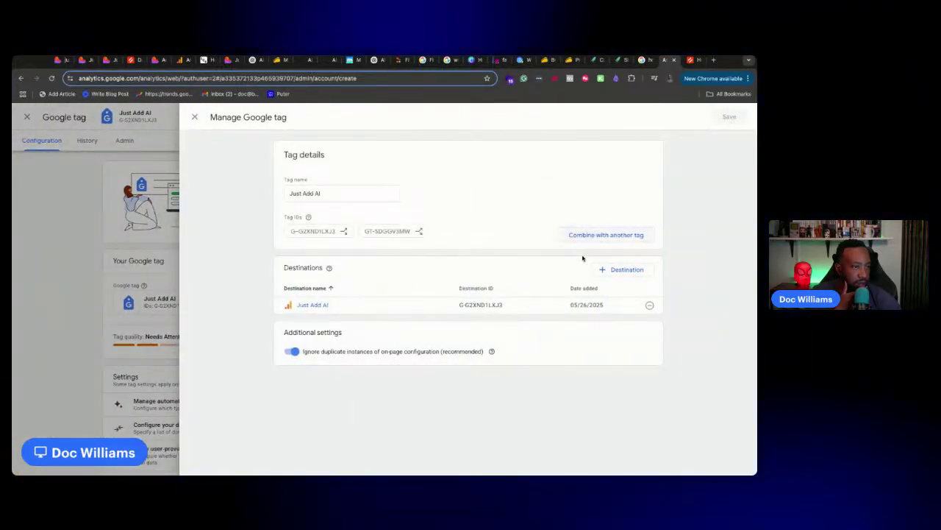
pyautogui.click(172, 309)
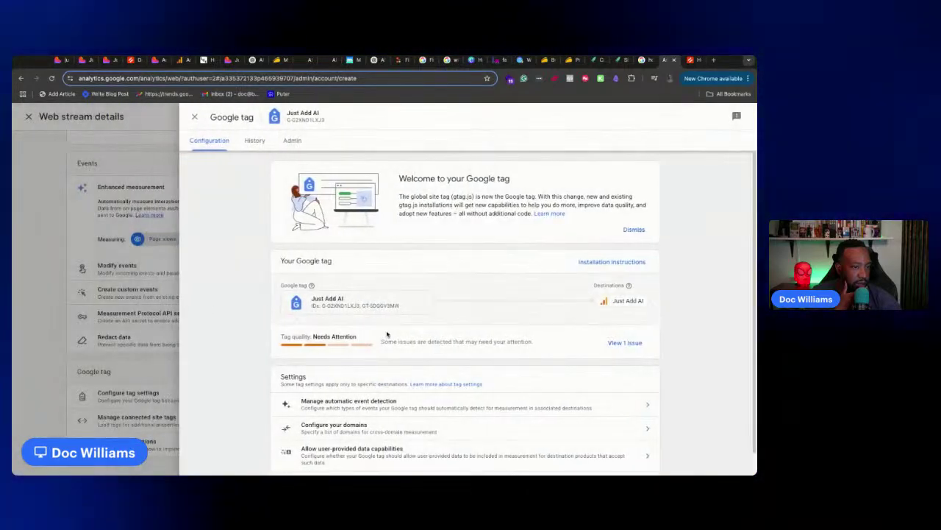
pyautogui.scroll(-1, 387, 333)
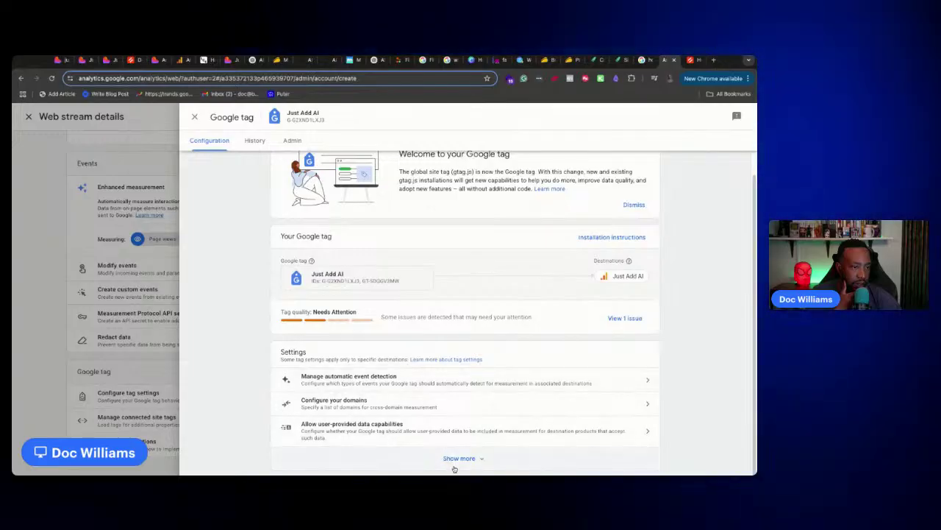
pyautogui.click(456, 458)
pyautogui.click(625, 318)
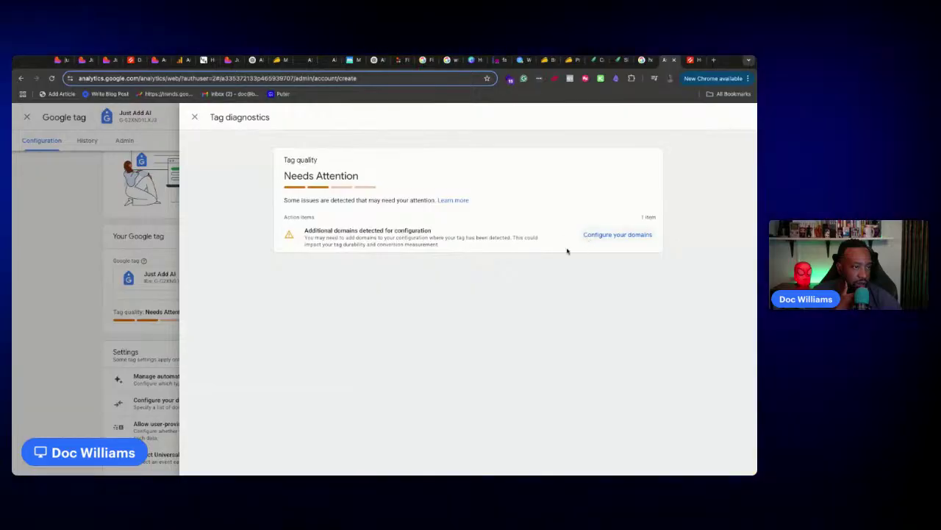
# In Configure your domains, accept both suggested lovable.app preview domains for the tag
pyautogui.click(613, 235)
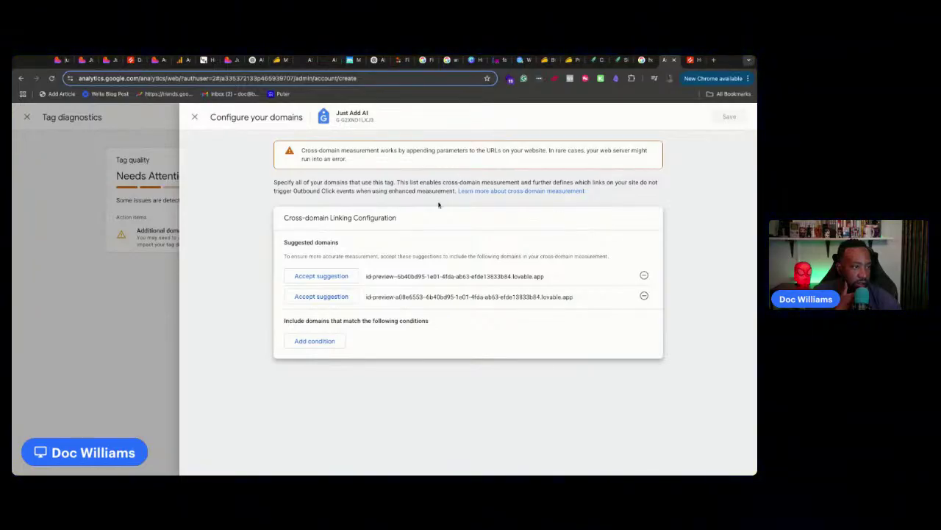
pyautogui.click(341, 275)
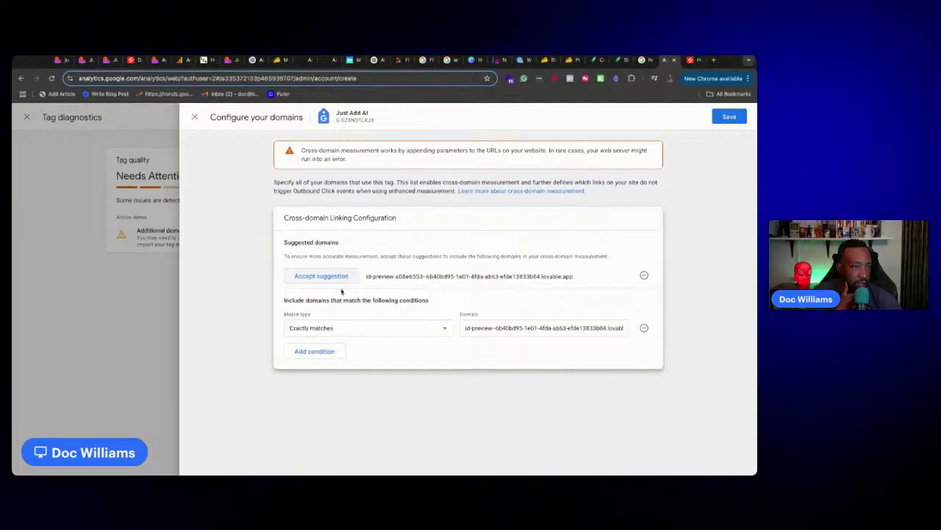
pyautogui.click(330, 277)
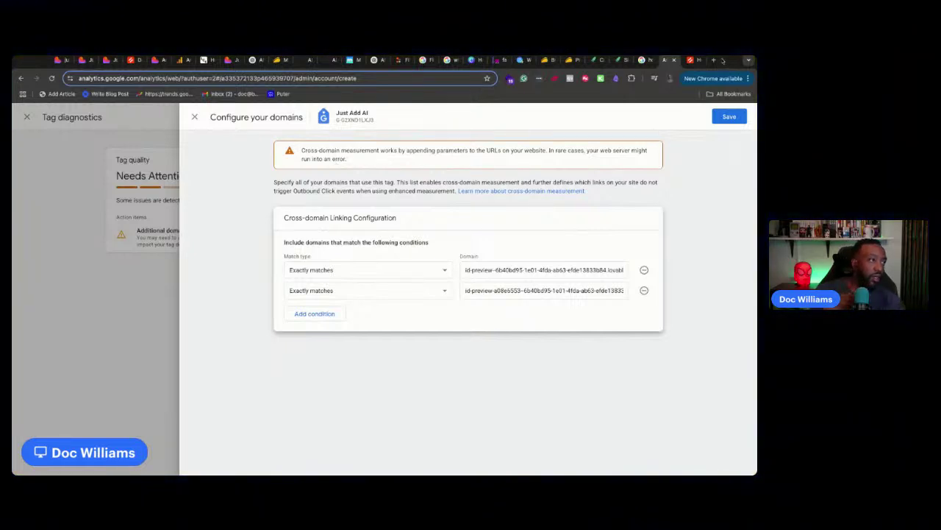
pyautogui.click(713, 59)
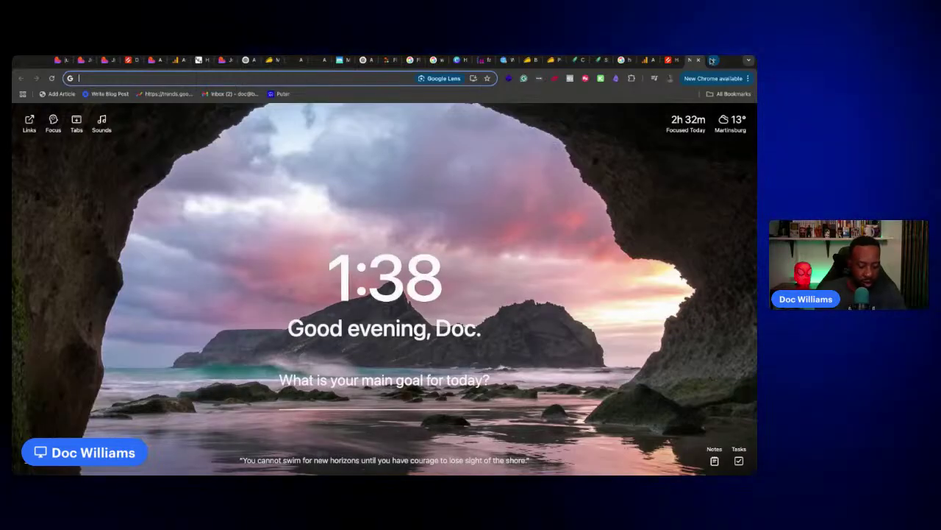
# Search Google for 'lovable Google Analytics' and open the top video on tracking Lovable AI conversions
pyautogui.write('lovable.dev')
pyautogui.press('Return')
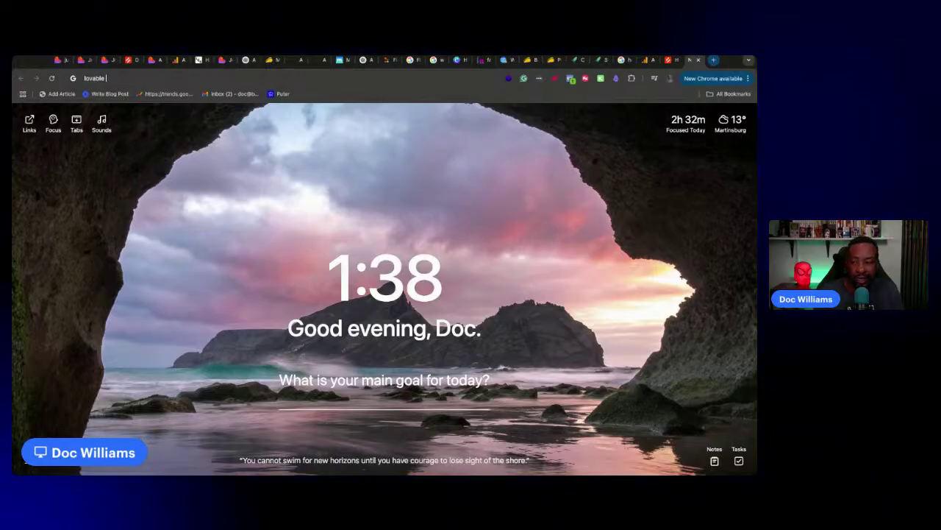
pyautogui.write('Google Analytics.')
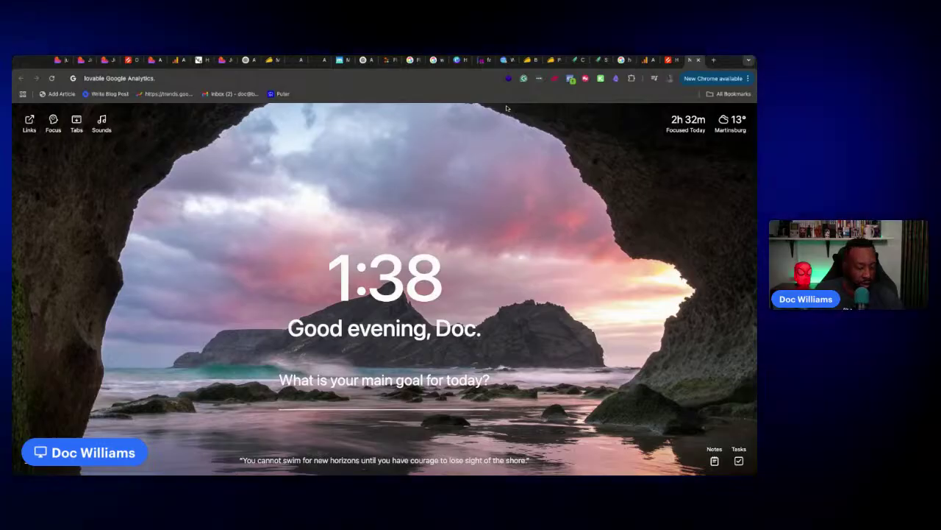
pyautogui.press('BackSpace')
pyautogui.press('Return')
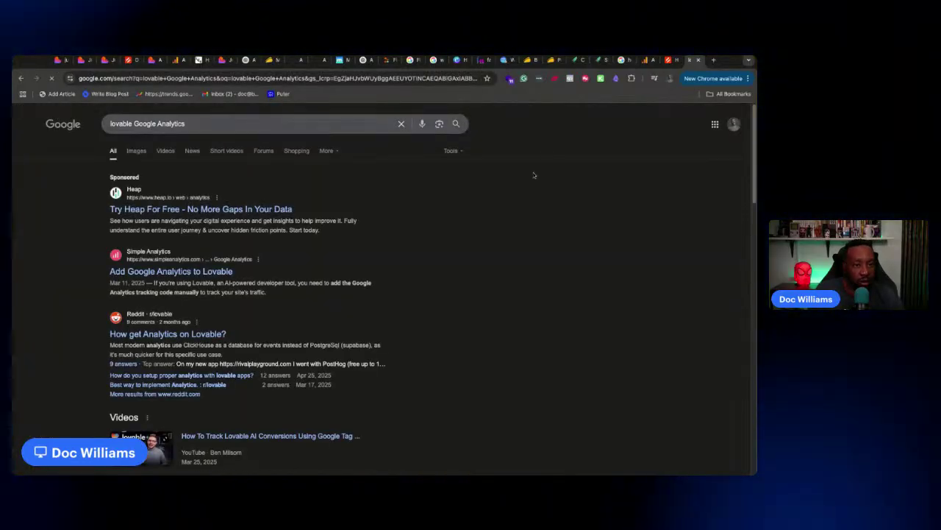
pyautogui.scroll(-3, 484, 271)
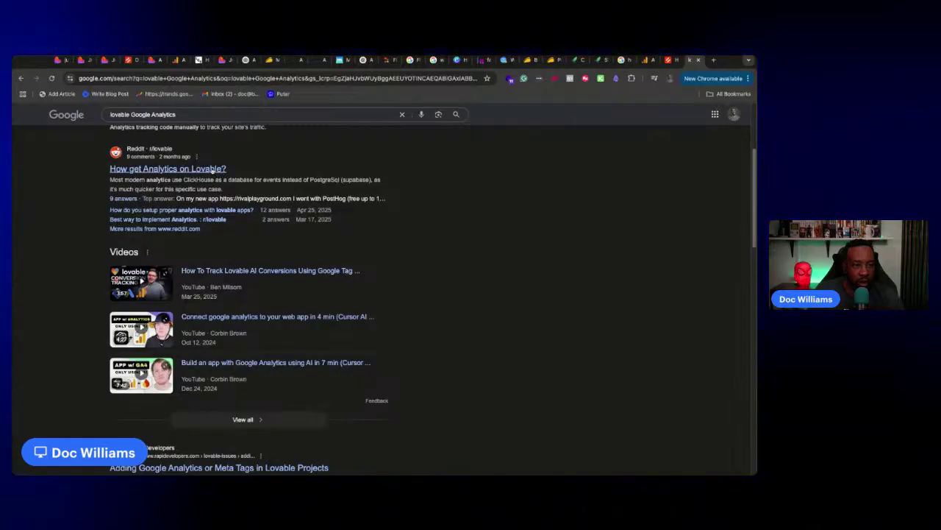
pyautogui.click(142, 280)
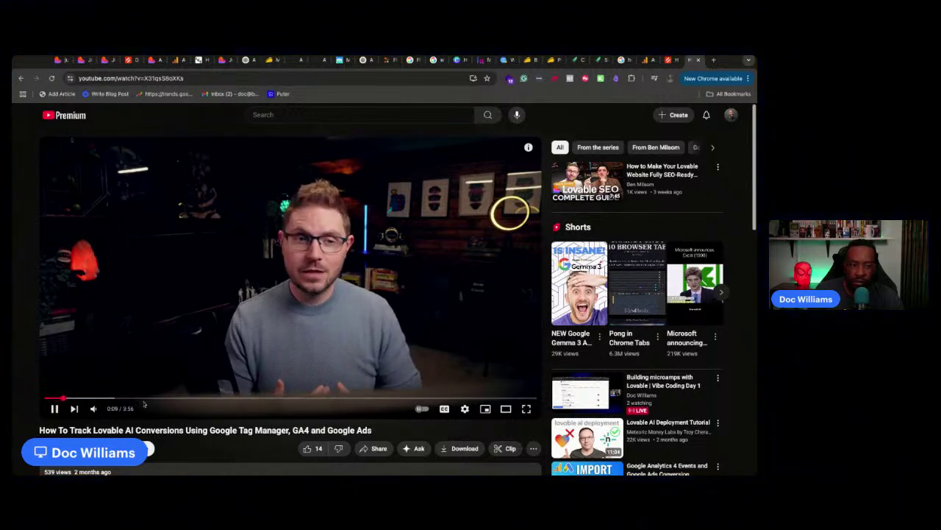
# Expand the video description and set the playback speed to 1.25
pyautogui.scroll(-2, 144, 403)
pyautogui.click(443, 427)
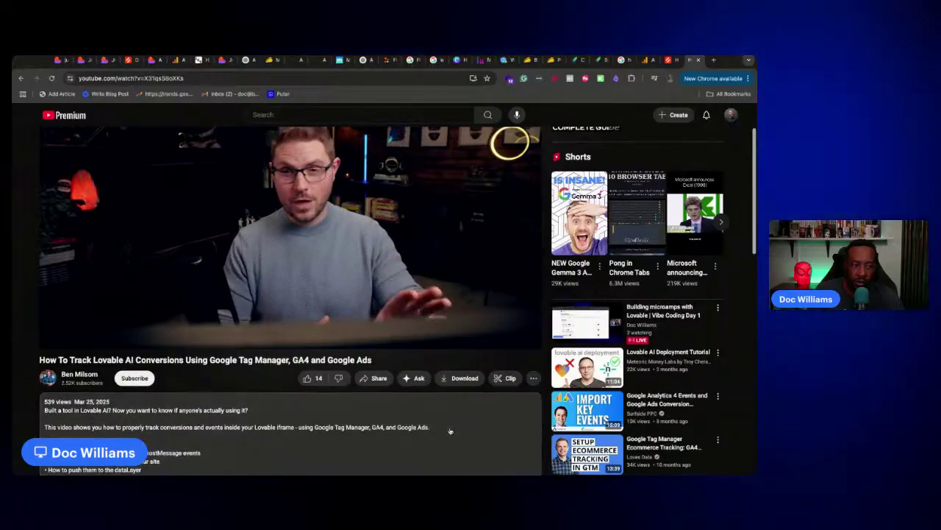
pyautogui.scroll(-2, 420, 417)
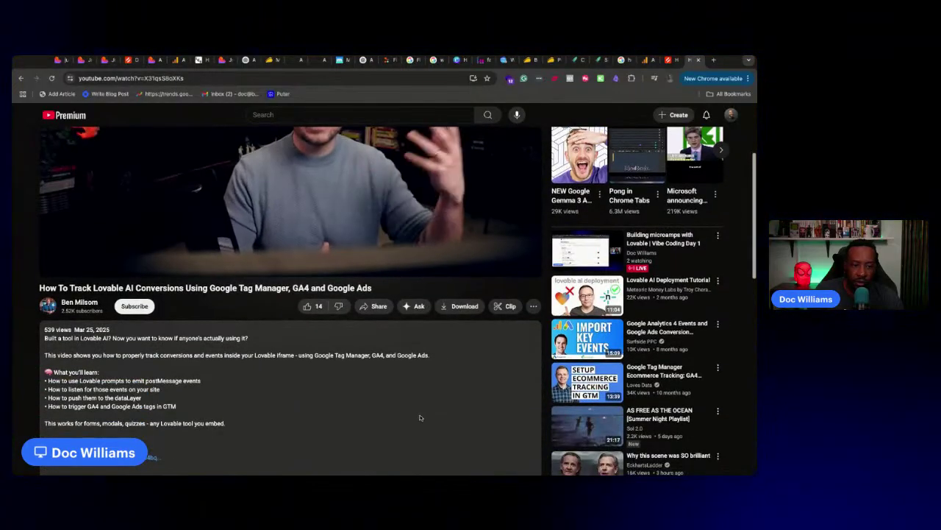
pyautogui.scroll(2, 420, 417)
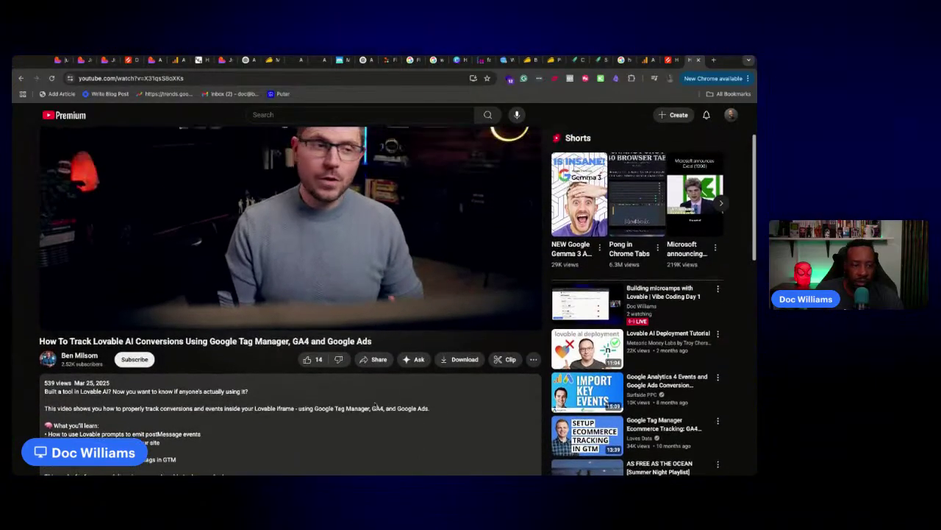
pyautogui.scroll(2, 359, 390)
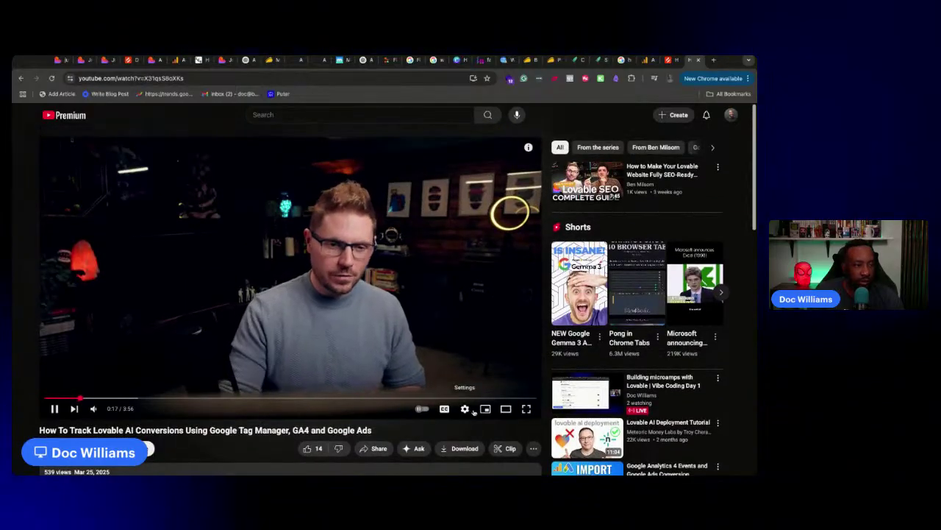
pyautogui.click(465, 408)
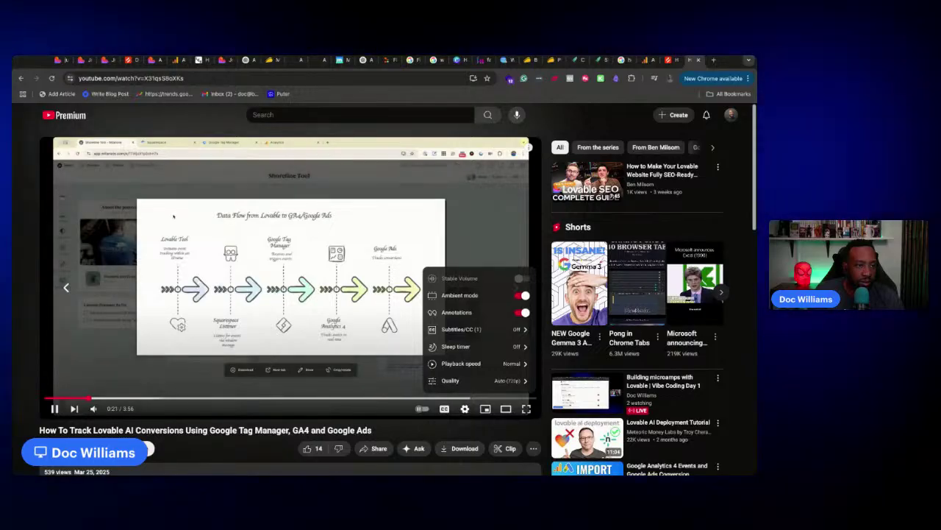
pyautogui.click(500, 363)
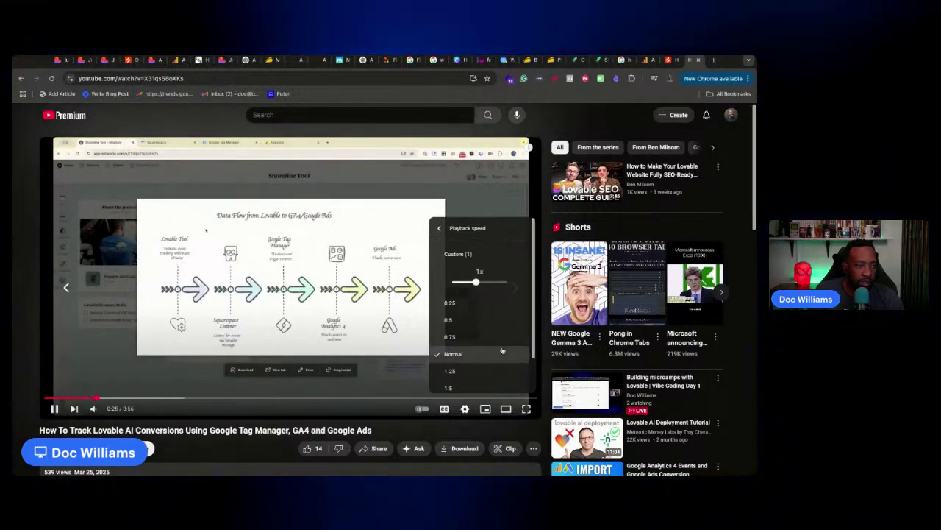
pyautogui.click(484, 373)
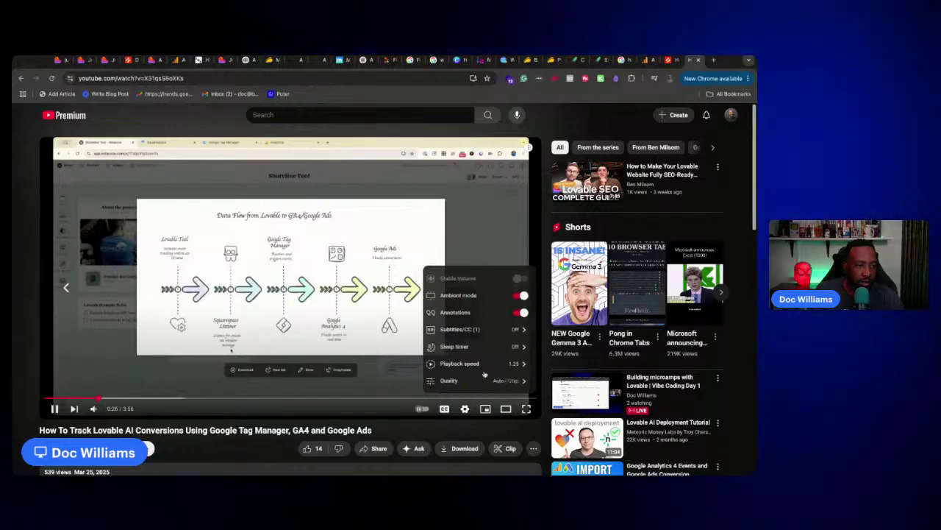
# Watch full screen, pause at 0:48 on the data flow diagram, and exit full screen
pyautogui.click(527, 411)
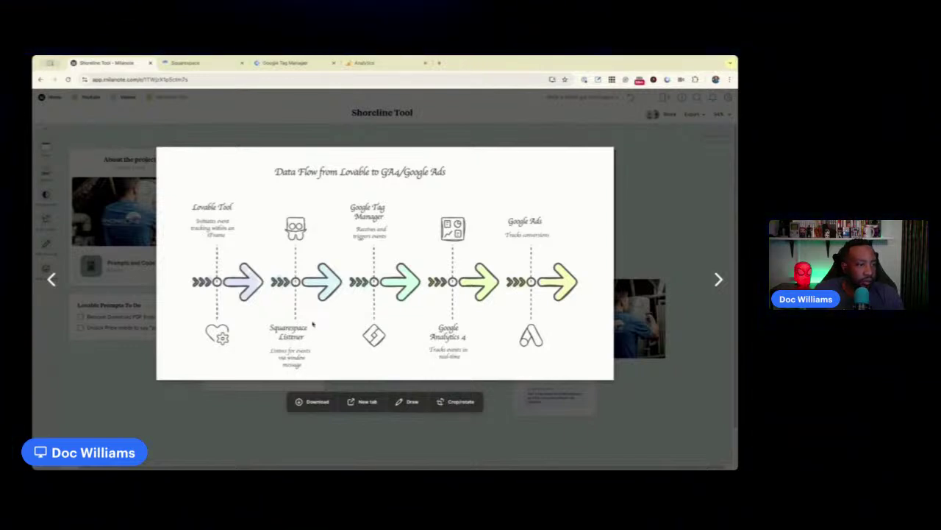
pyautogui.moveTo(513, 383)
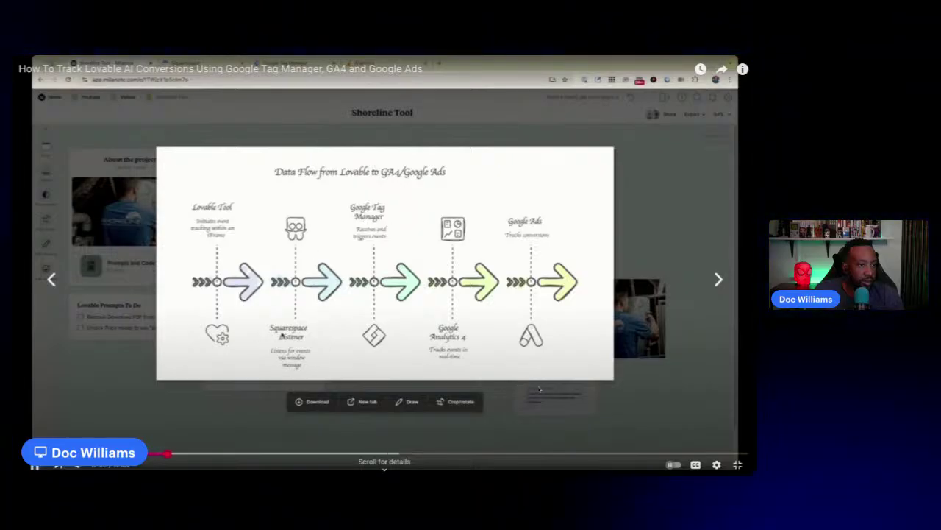
pyautogui.click(539, 390)
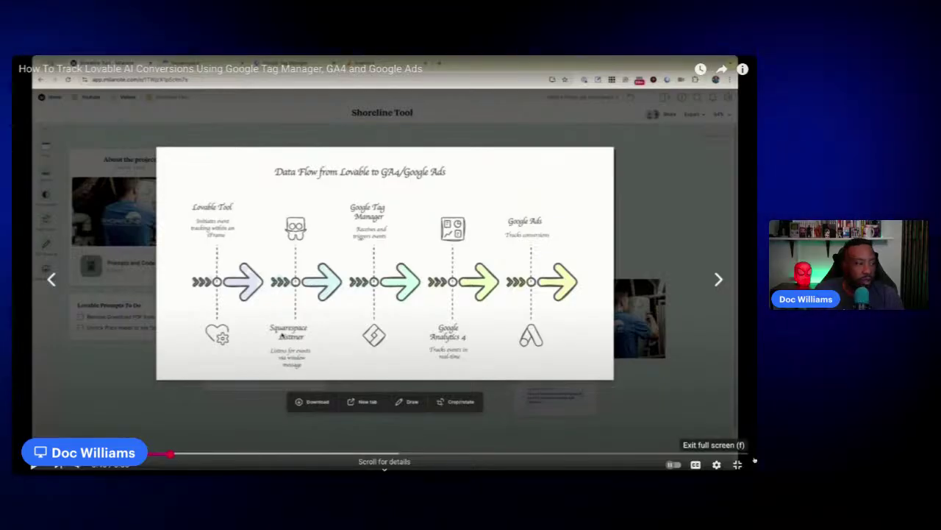
pyautogui.click(738, 464)
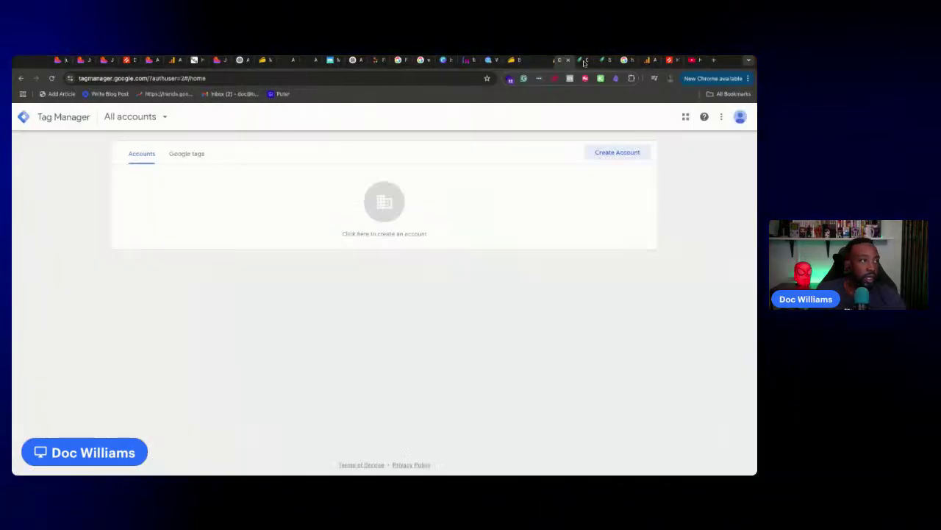
# Start a new Tag Manager account and enter the account name Brand Factory
pyautogui.moveTo(583, 63); pyautogui.dragTo(709, 66)
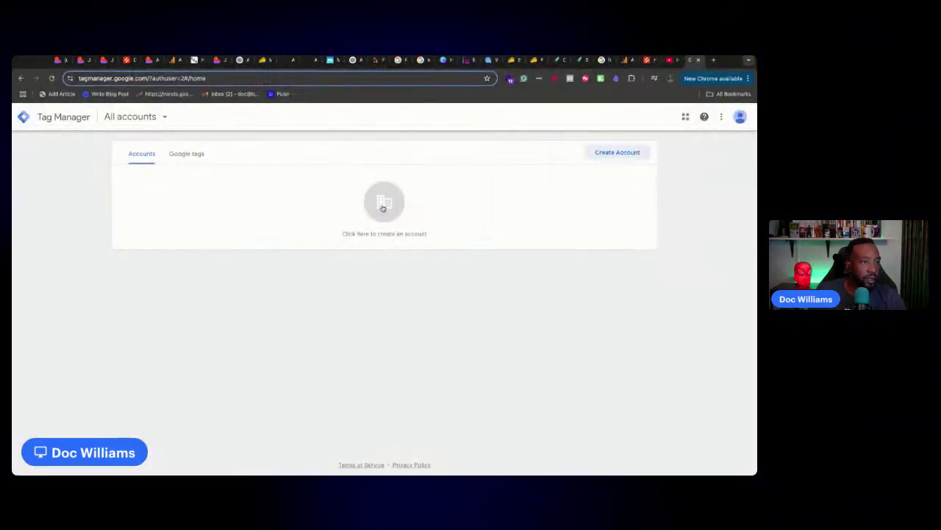
pyautogui.click(382, 208)
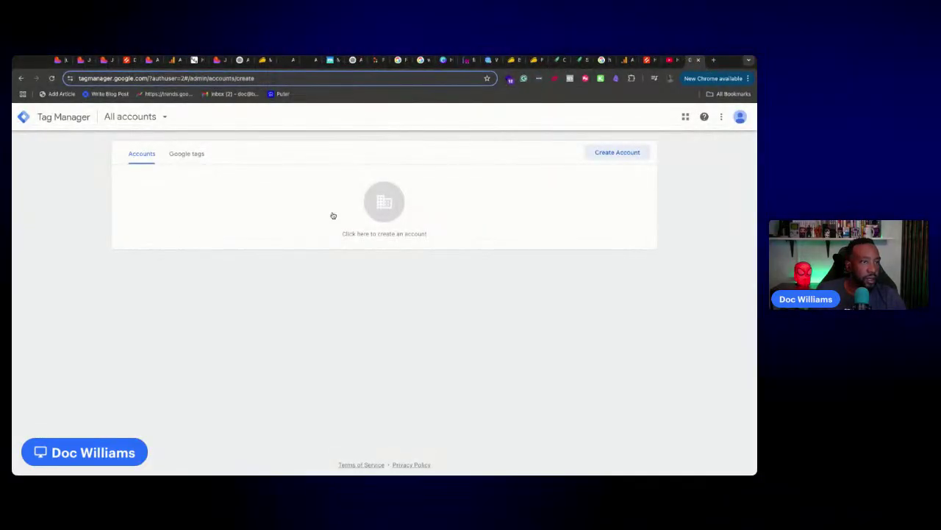
pyautogui.click(21, 78)
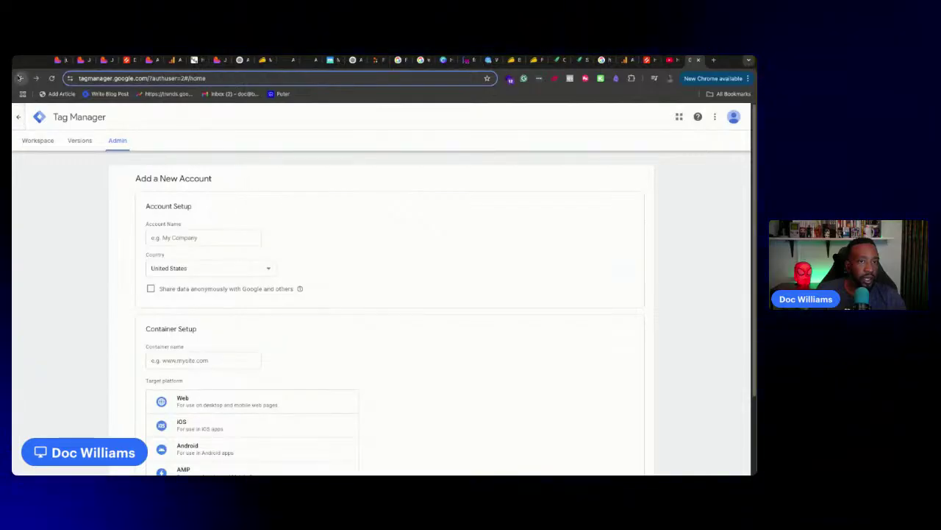
pyautogui.click(607, 152)
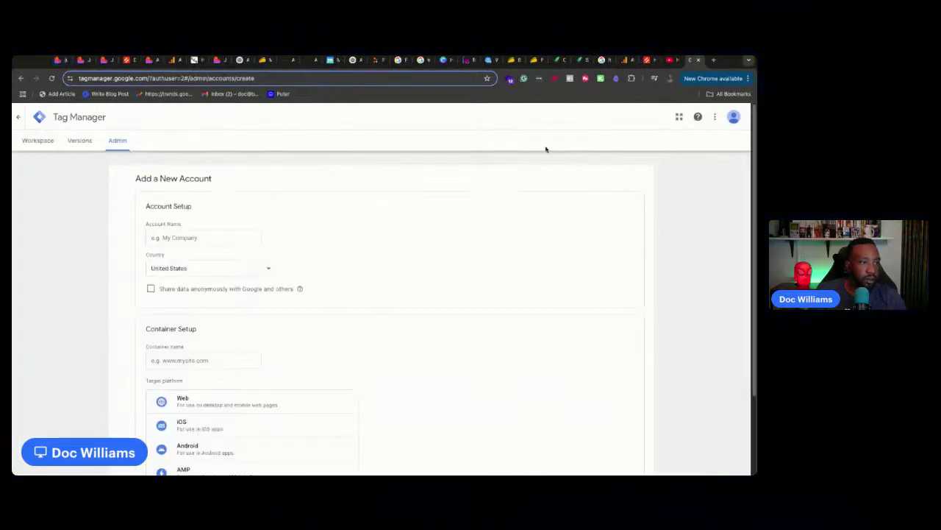
pyautogui.click(169, 234)
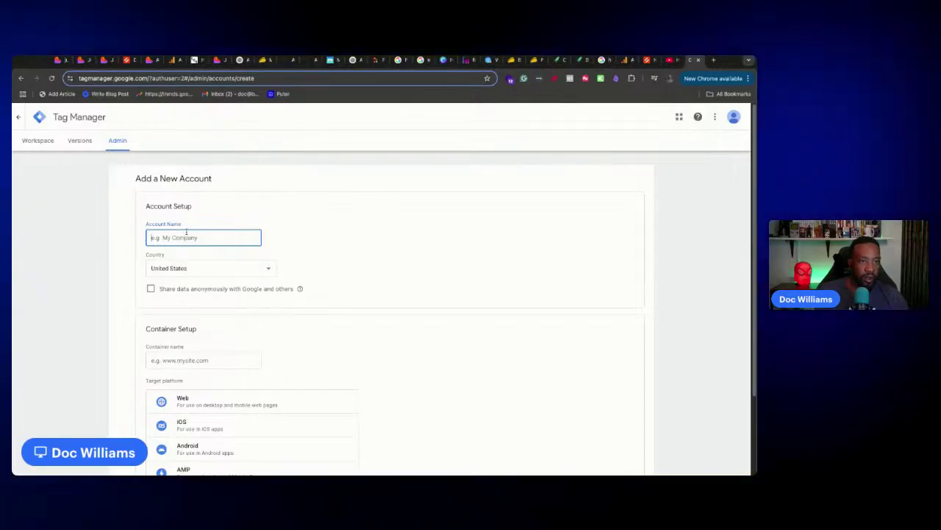
pyautogui.scroll(-1, 207, 304)
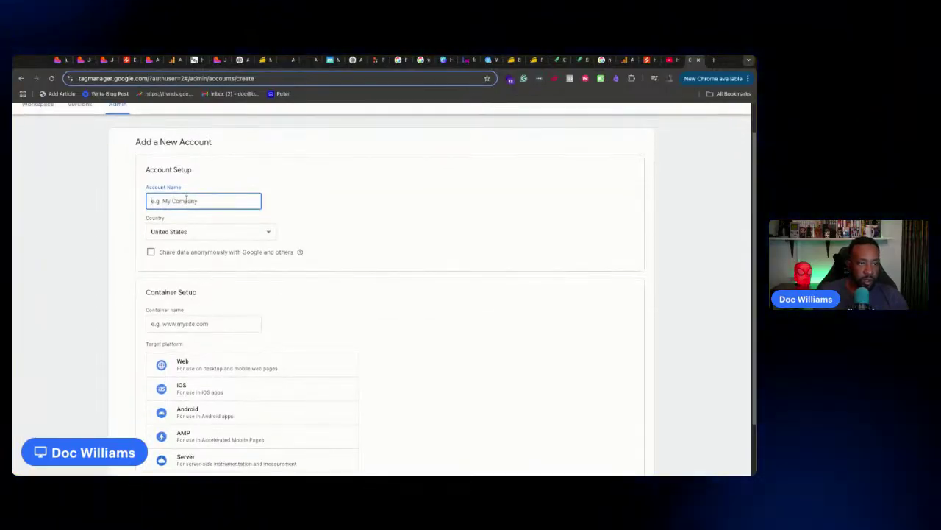
pyautogui.write('Brand Facoty')
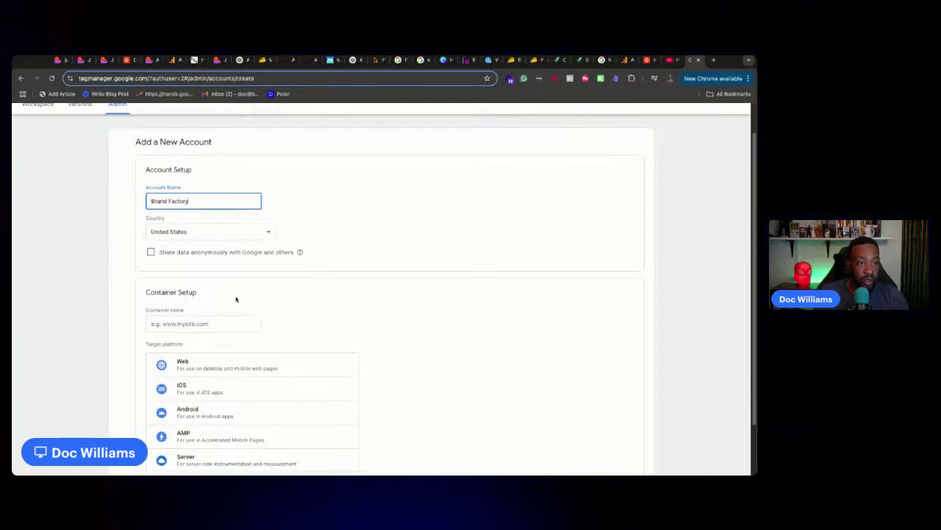
pyautogui.scroll(-1, 223, 345)
# Paste the live site address as the container name and trim it to justaddai.co
pyautogui.click(213, 324)
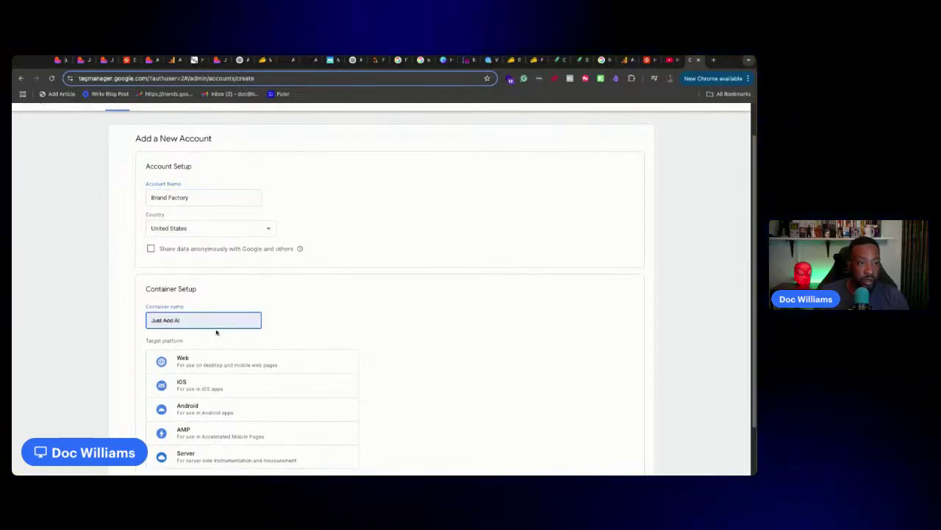
pyautogui.click(103, 59)
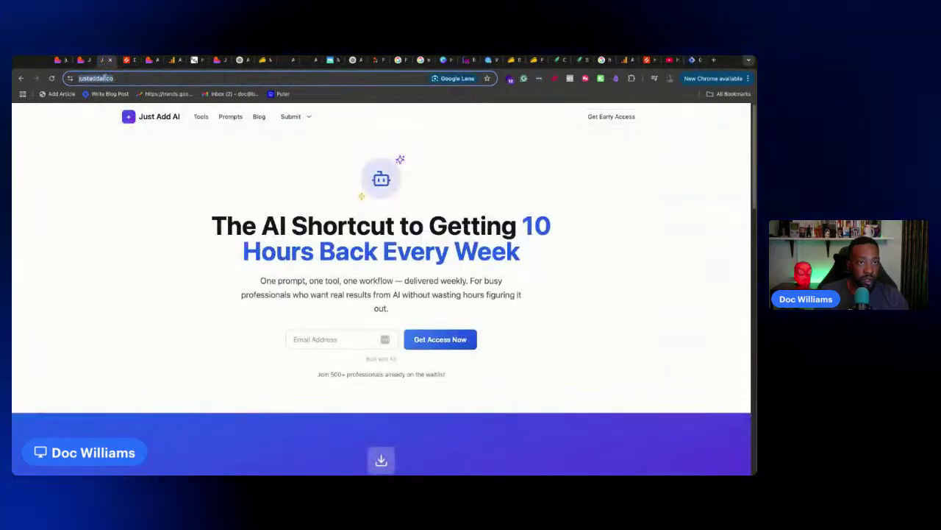
pyautogui.click(691, 60)
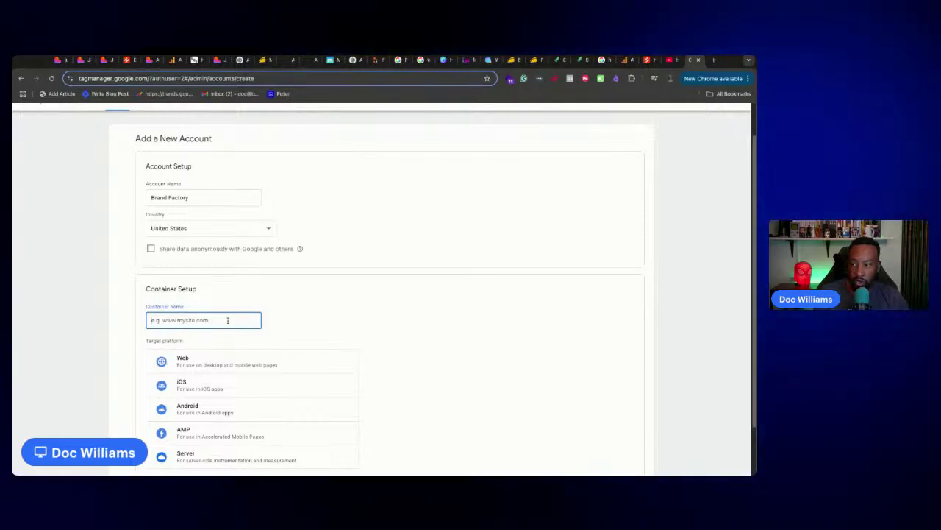
pyautogui.write('https://justaddai.co/')
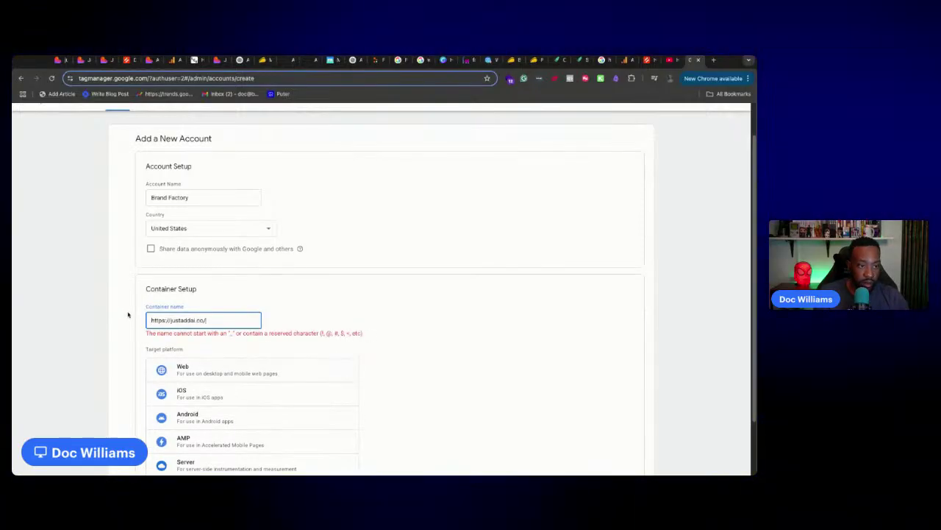
pyautogui.press('BackSpace')
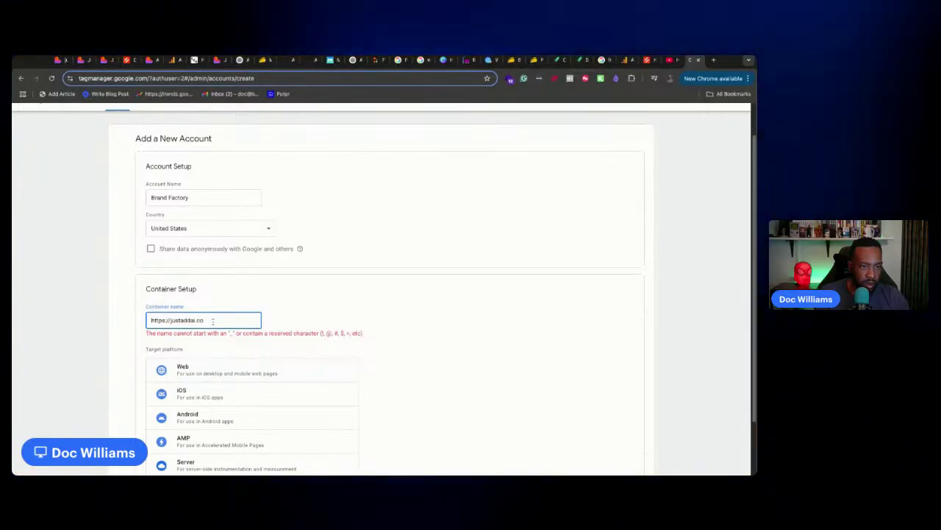
pyautogui.hotkey('ctrl', 'a')
pyautogui.hotkey('ctrl', 'c')
pyautogui.press('BackSpace')
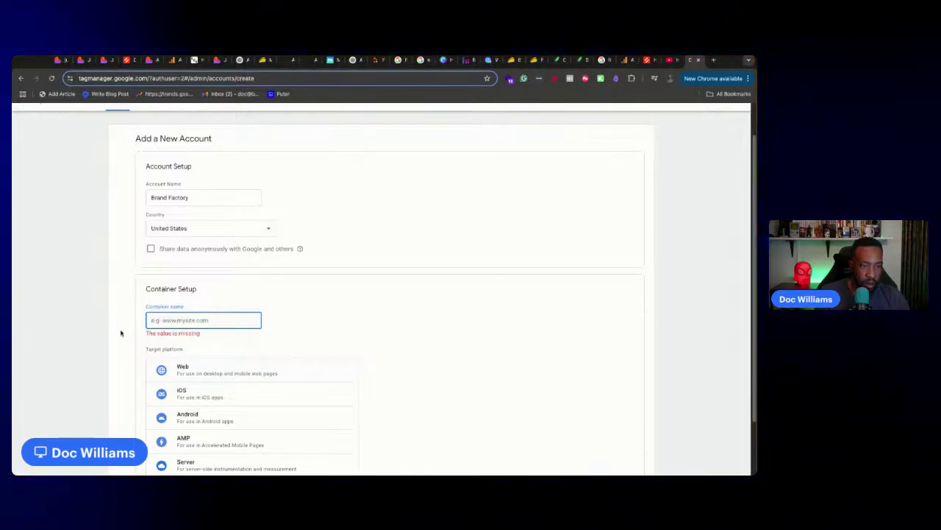
pyautogui.hotkey('ctrl', 'v')
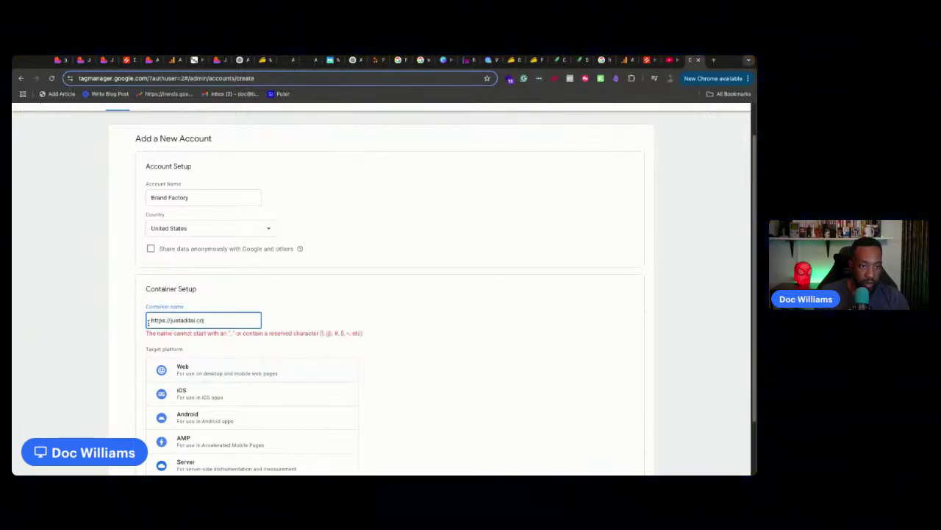
pyautogui.moveTo(170, 320); pyautogui.dragTo(130, 320)
pyautogui.press('BackSpace')
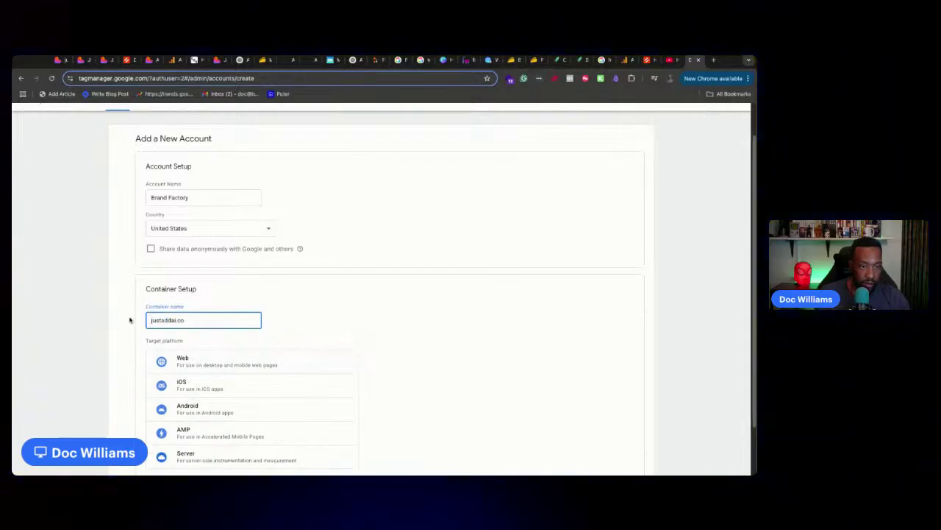
# Choose Web as the target platform and create the account and container
pyautogui.click(261, 364)
pyautogui.scroll(-2, 297, 365)
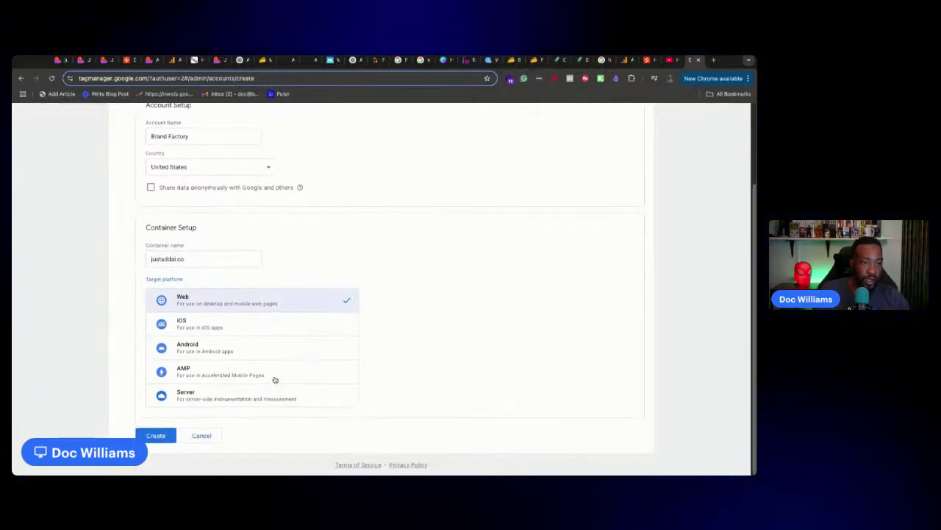
pyautogui.click(162, 437)
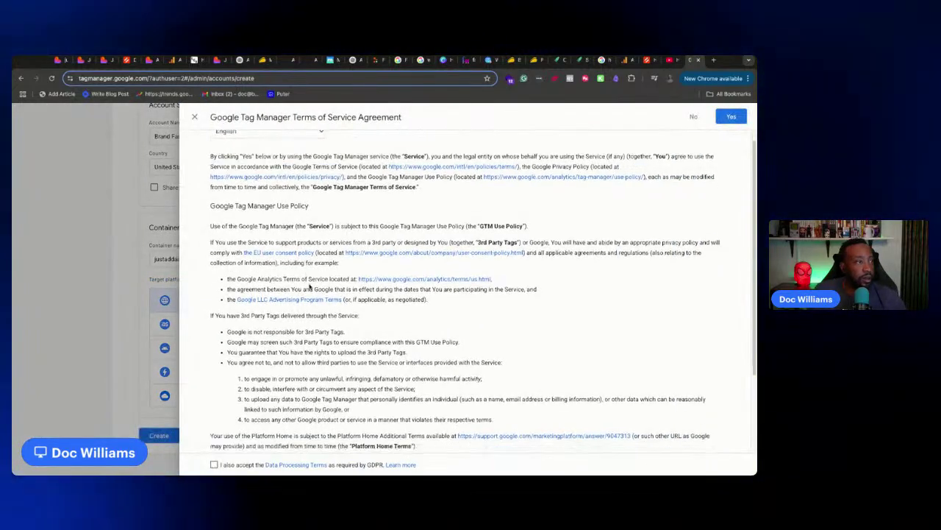
# Accept Google Tag Manager's terms of service to create the justaddai.co container
pyautogui.scroll(-5, 412, 250)
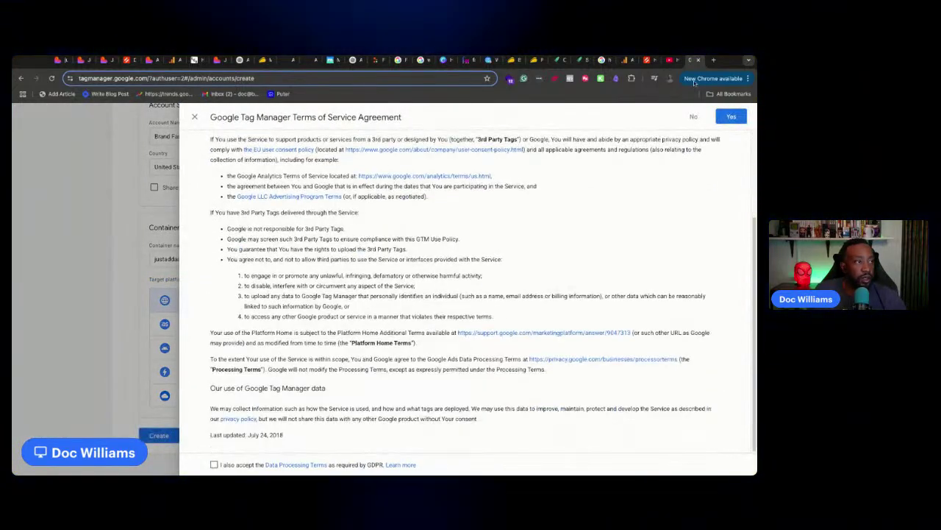
pyautogui.click(731, 117)
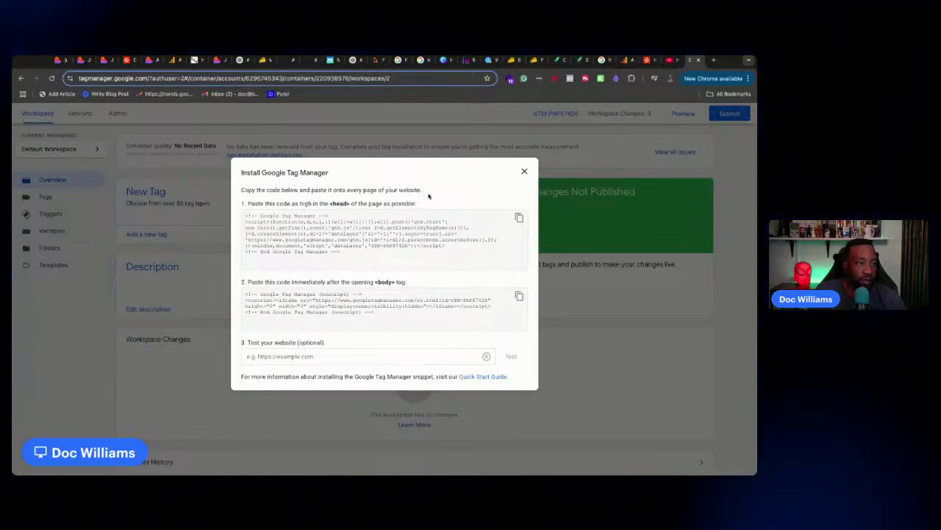
# Copy the Install Google Tag Manager instructions and title into the Lovable chat message
pyautogui.tripleClick(427, 203)
pyautogui.moveTo(428, 204); pyautogui.dragTo(258, 172)
pyautogui.press('super+c')
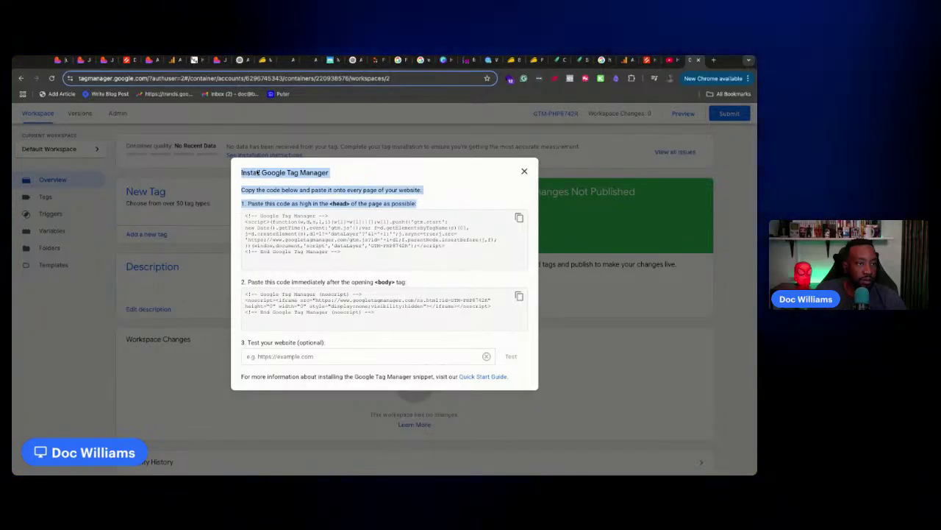
pyautogui.click(60, 59)
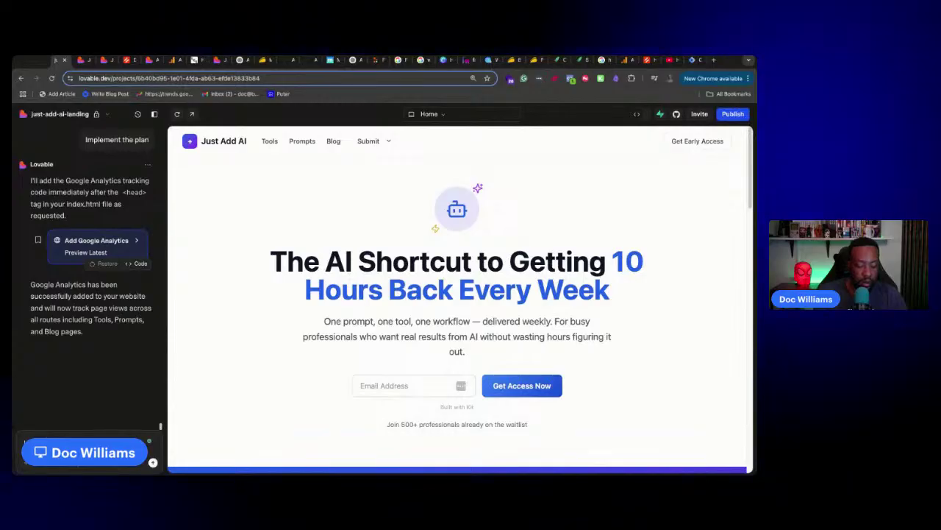
pyautogui.press('super+v')
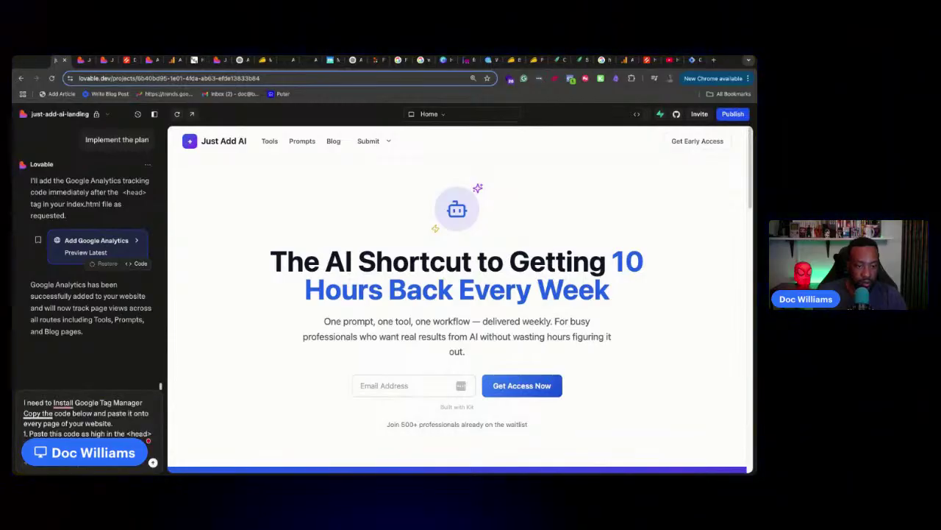
# Paste the GTM head code snippet into the Lovable chat message
pyautogui.click(690, 60)
pyautogui.click(518, 221)
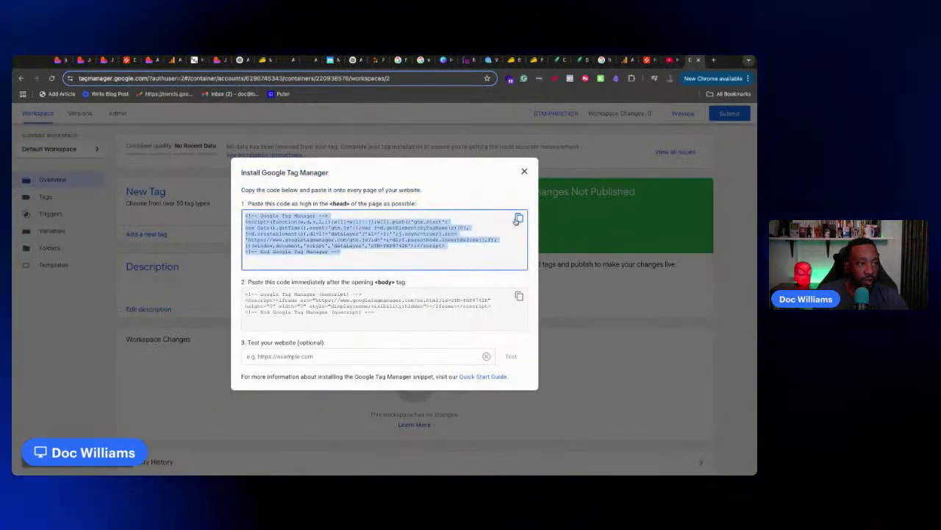
pyautogui.click(59, 63)
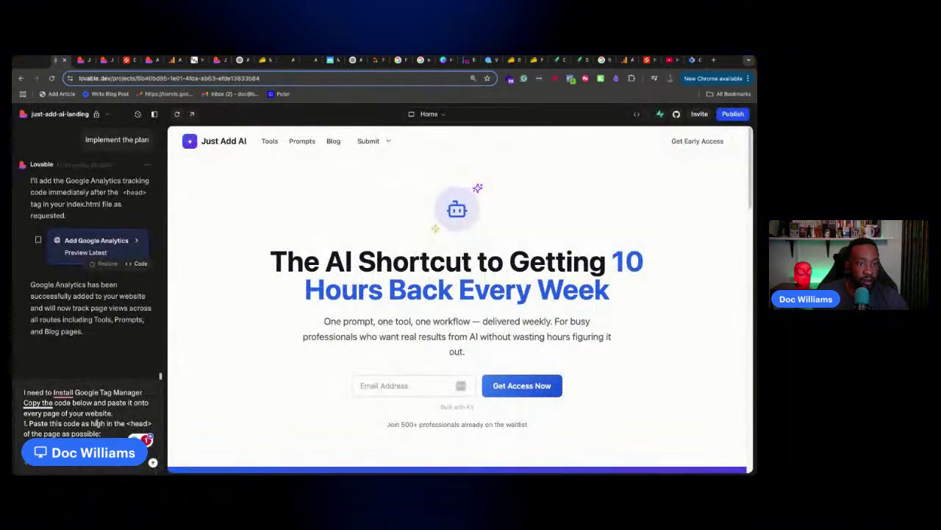
pyautogui.press('super+v')
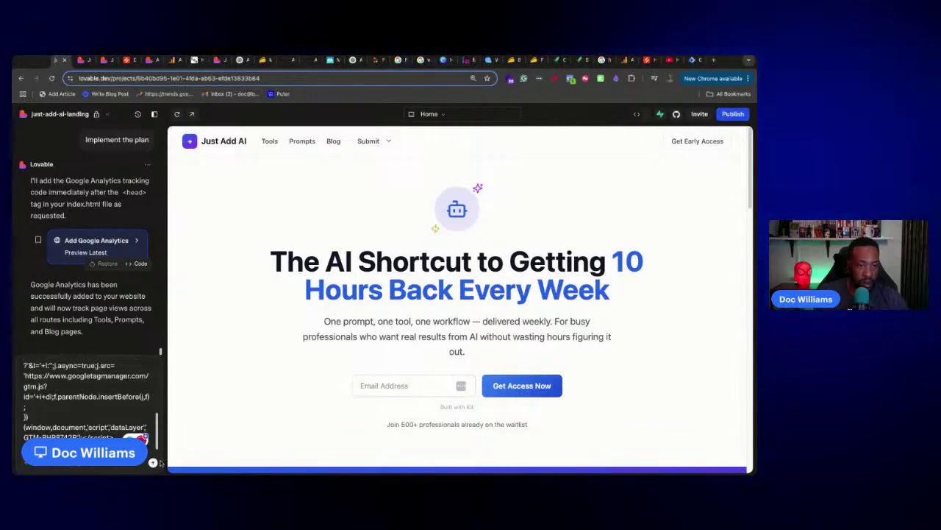
pyautogui.scroll(-1, 117, 423)
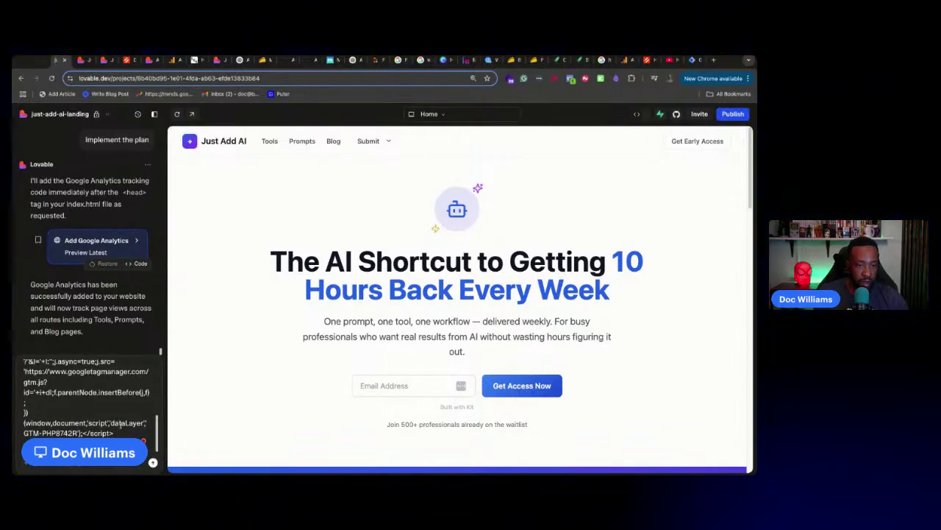
pyautogui.scroll(-2, 119, 425)
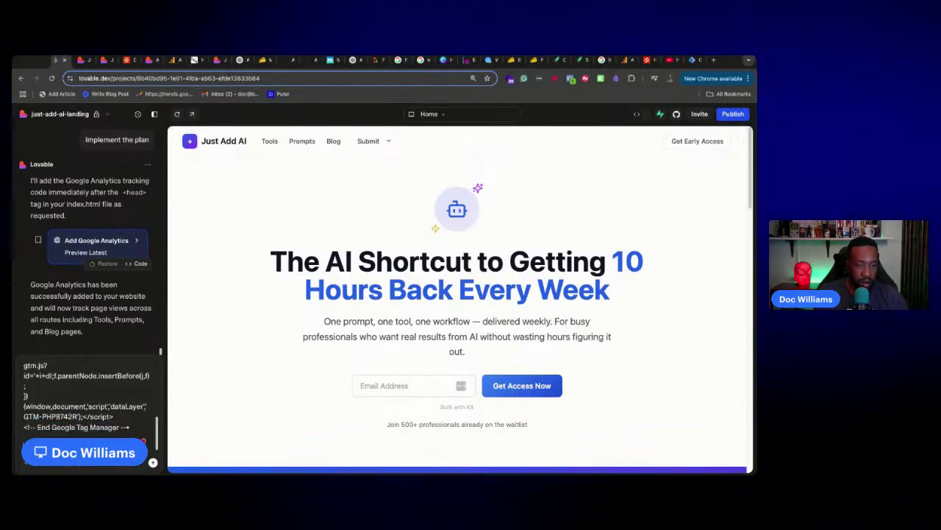
# Add the step 2 body-tag placement instruction to the chat message
pyautogui.click(684, 60)
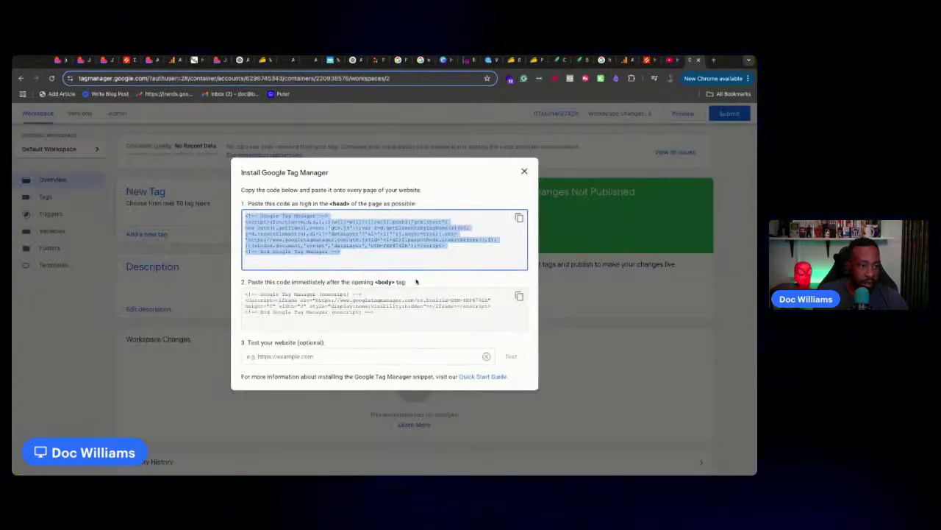
pyautogui.click(416, 281)
pyautogui.moveTo(416, 282); pyautogui.dragTo(235, 278)
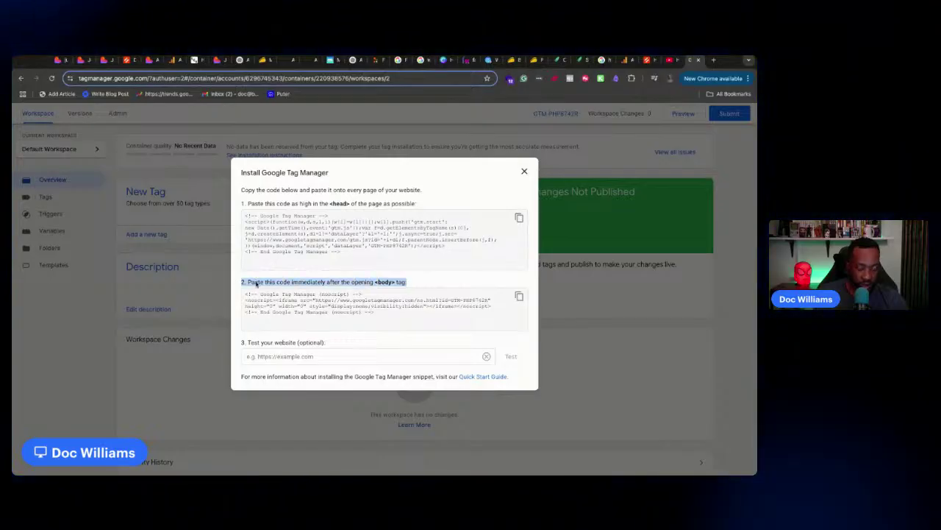
pyautogui.click(56, 60)
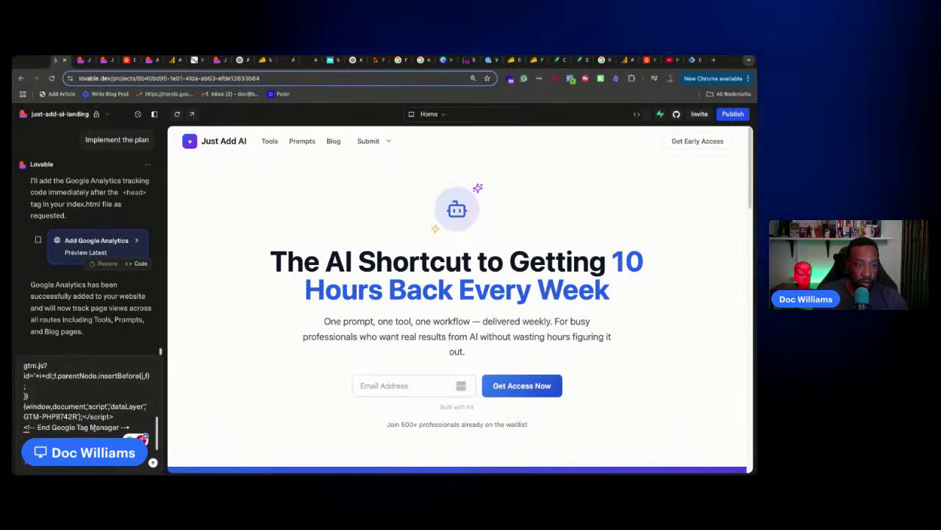
pyautogui.press('super+v')
pyautogui.hotkey('shift', 'Return')
pyautogui.hotkey('shift', 'Return')
pyautogui.hotkey('shift', 'Return')
pyautogui.hotkey('shift', 'Return')
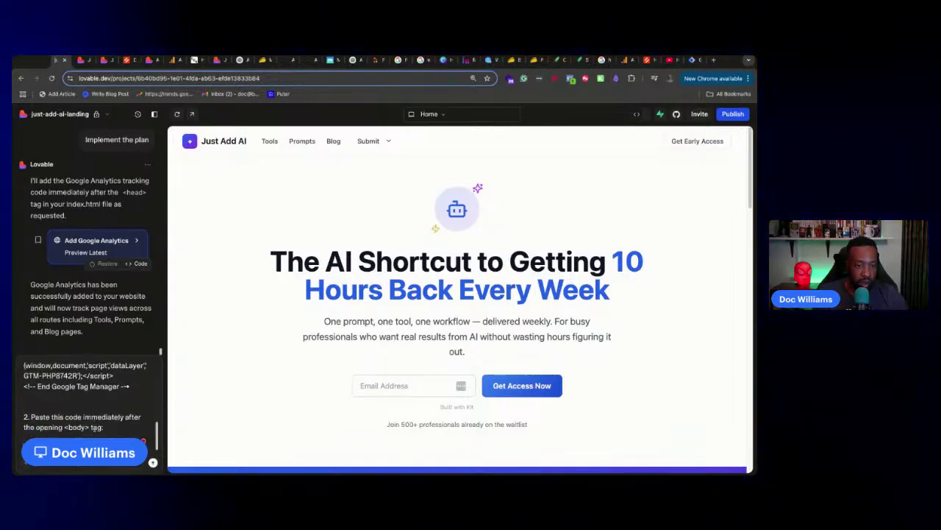
# Paste the GTM noscript body code snippet into the chat message
pyautogui.click(690, 60)
pyautogui.click(393, 306)
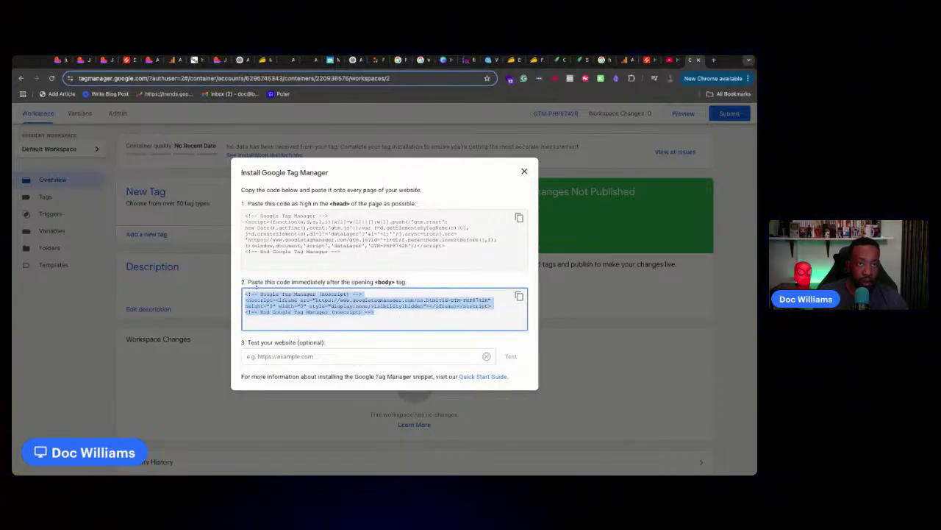
pyautogui.click(63, 60)
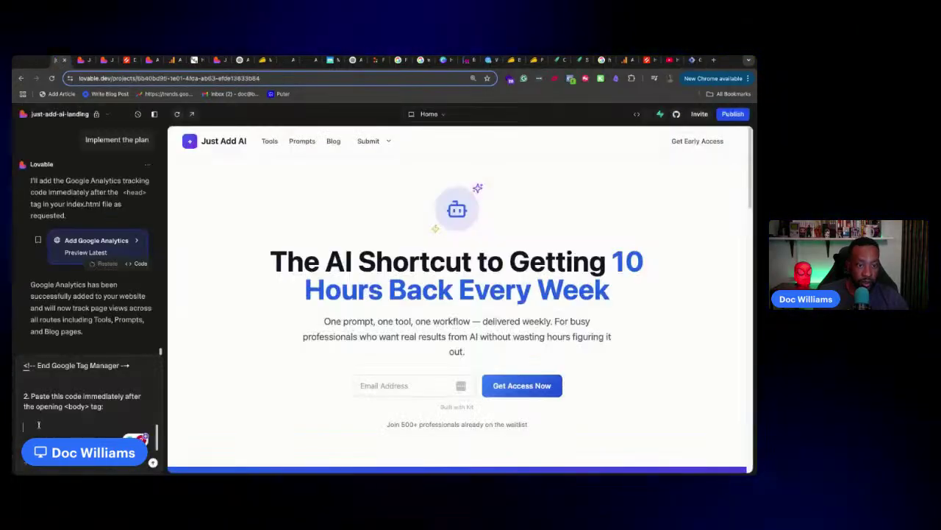
pyautogui.press('super+v')
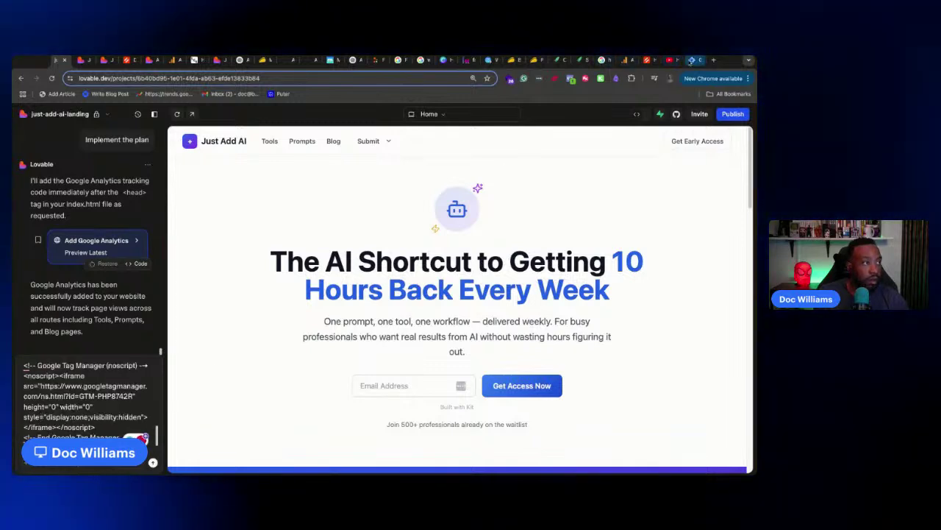
pyautogui.click(690, 60)
pyautogui.click(317, 356)
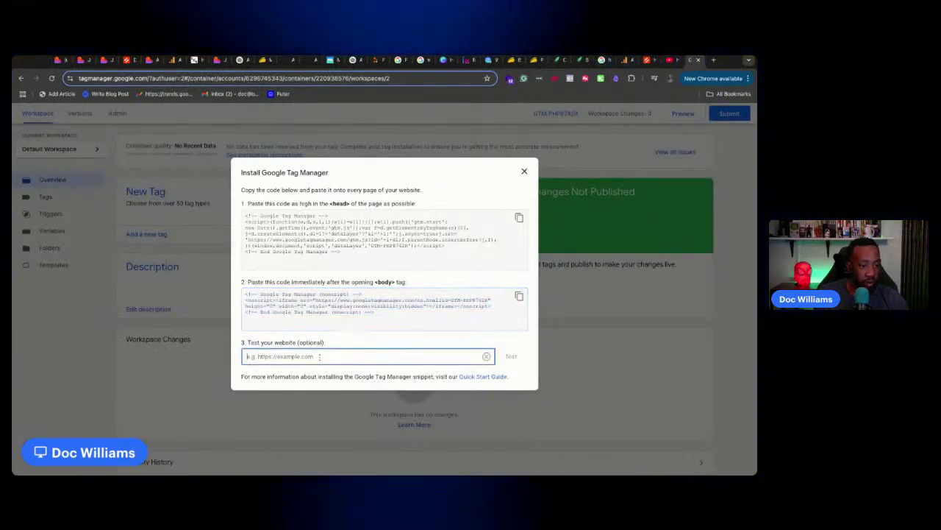
pyautogui.write('htt')
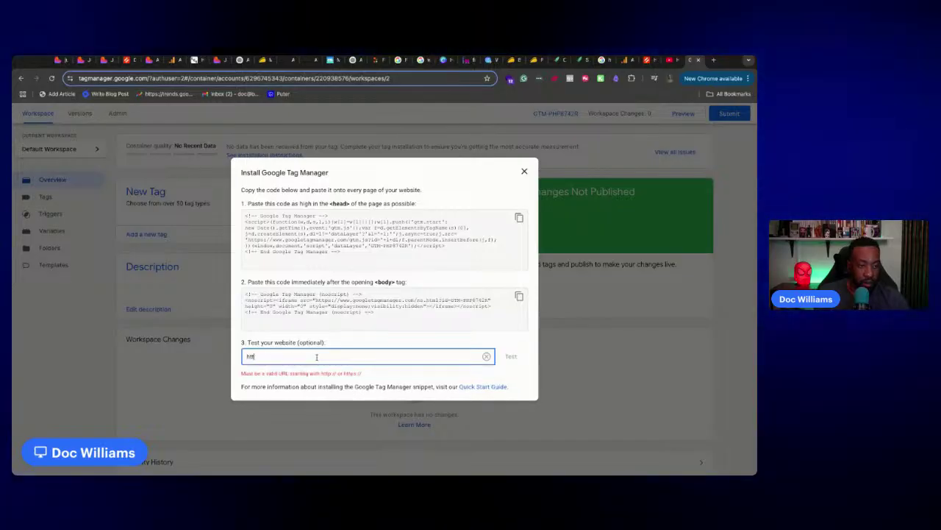
pyautogui.press('BackSpace')
pyautogui.press('BackSpace')
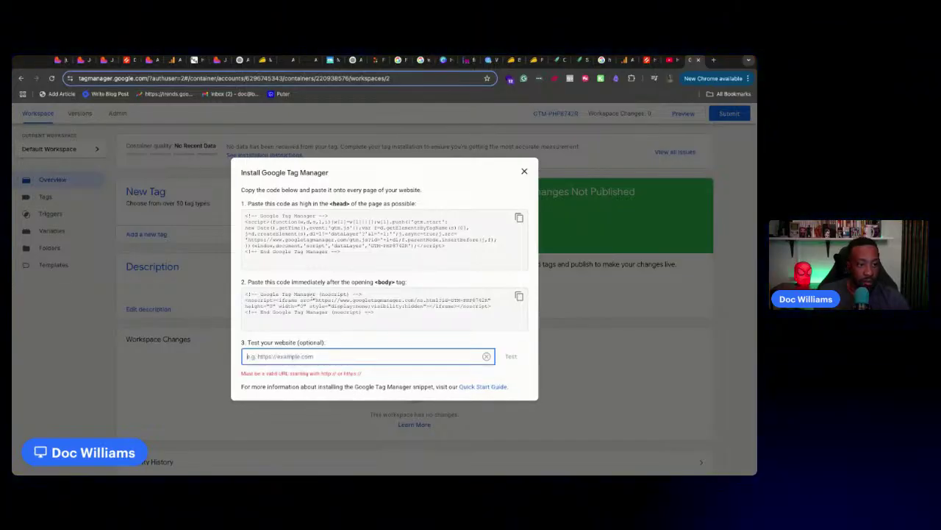
pyautogui.click(105, 60)
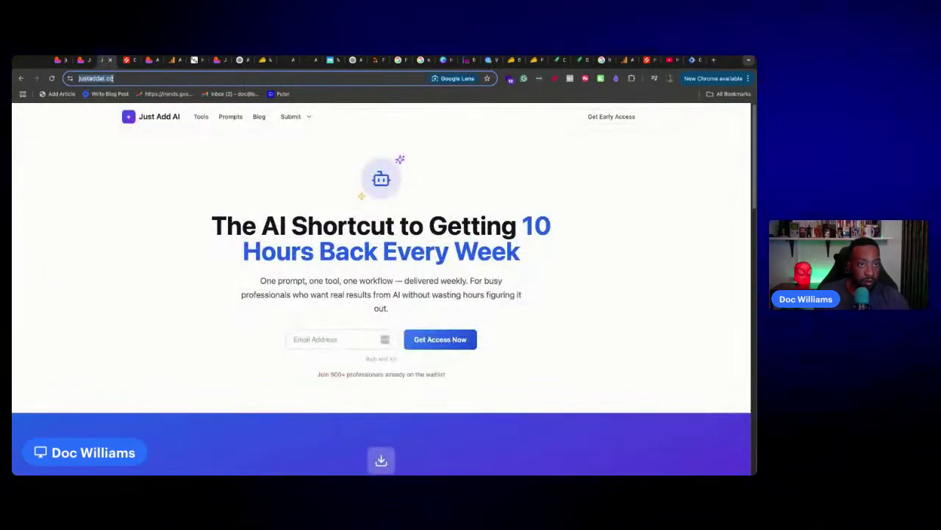
pyautogui.click(693, 60)
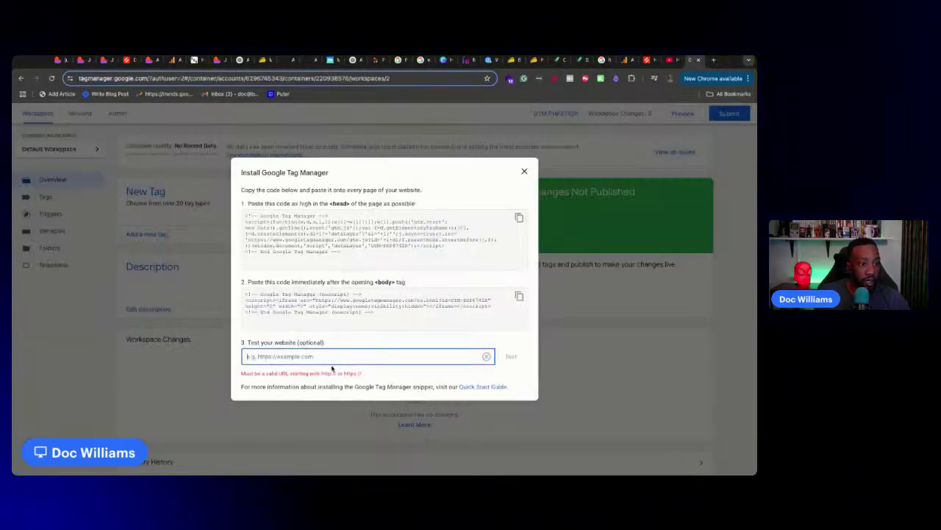
pyautogui.hotkey('ctrl', 'v')
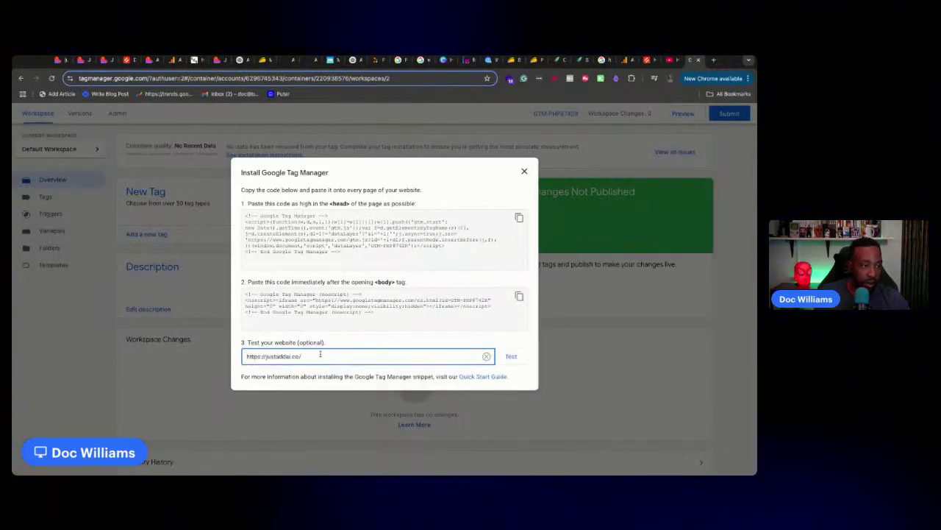
pyautogui.click(59, 60)
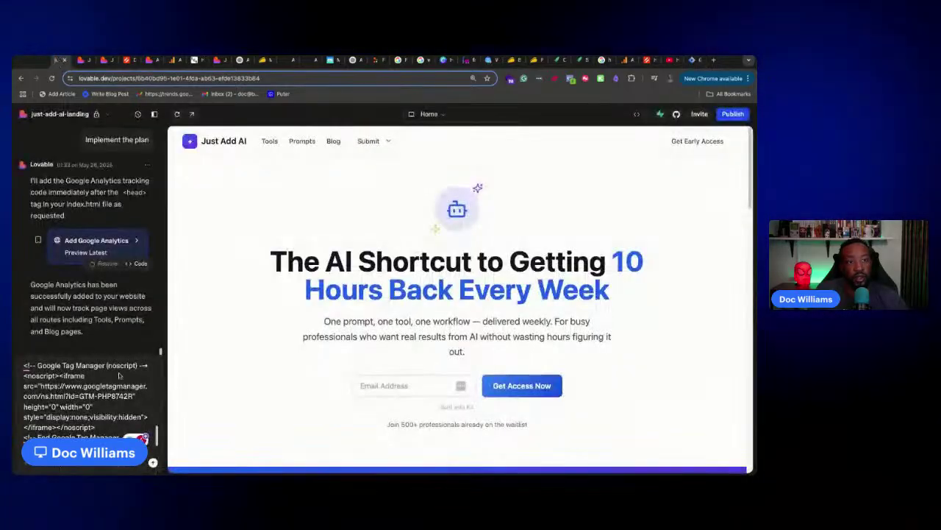
# Send Lovable the chat message with the GTM instructions and both snippets
pyautogui.scroll(-1, 80, 428)
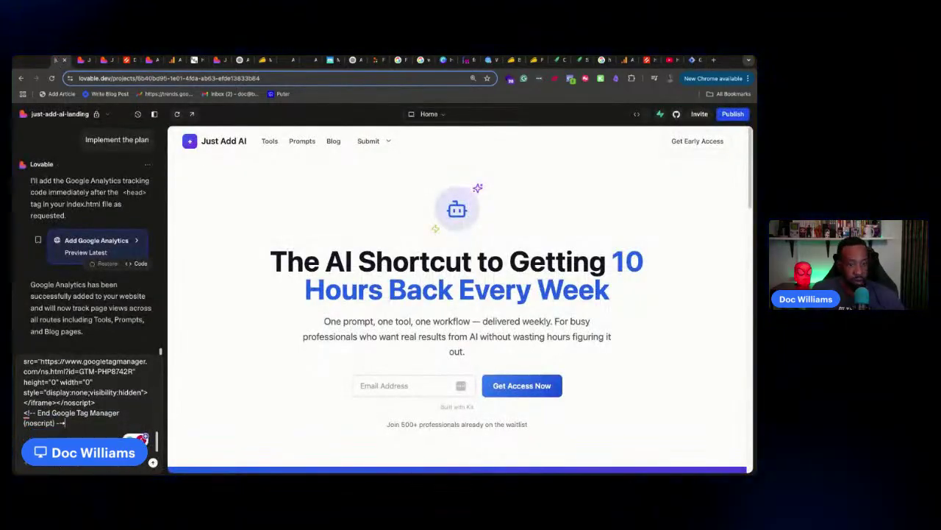
pyautogui.click(153, 461)
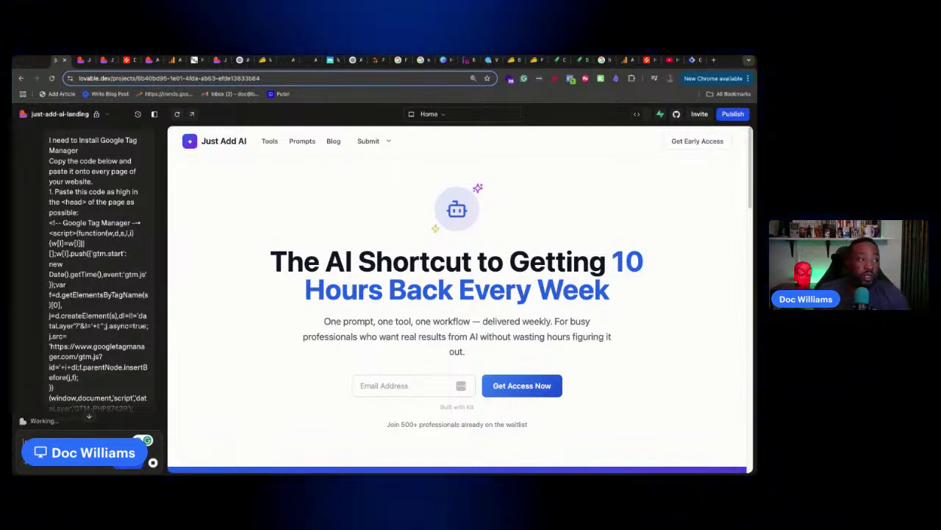
pyautogui.click(671, 60)
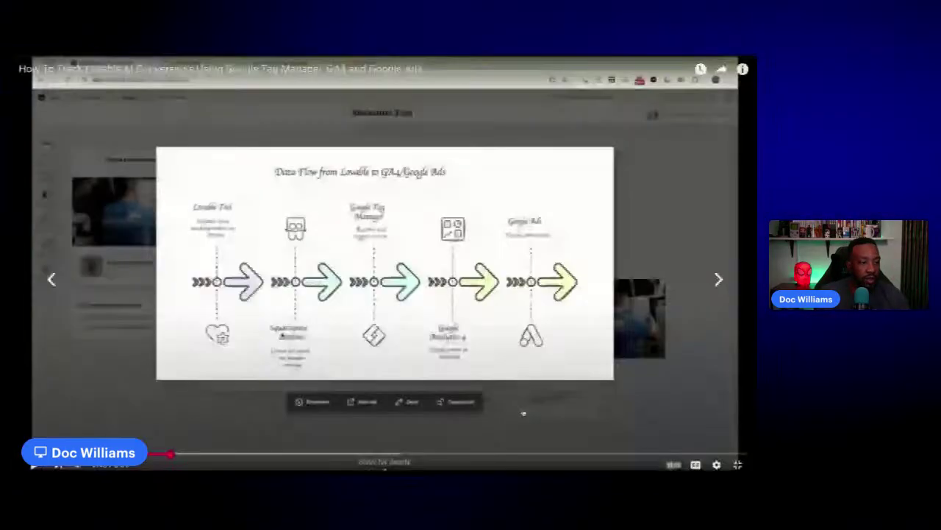
# Watch the tutorial's tracking data-flow diagram full screen, then return to Lovable's GTM plan
pyautogui.click(525, 408)
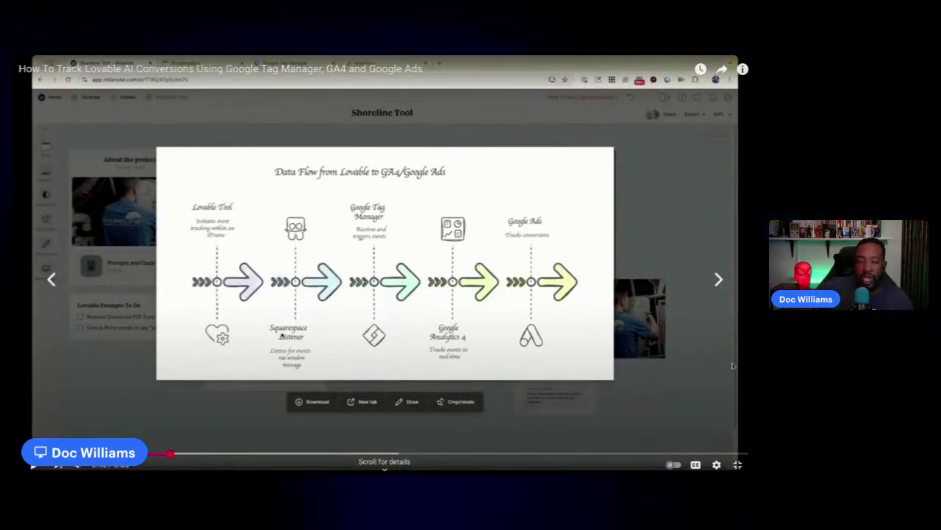
pyautogui.click(738, 464)
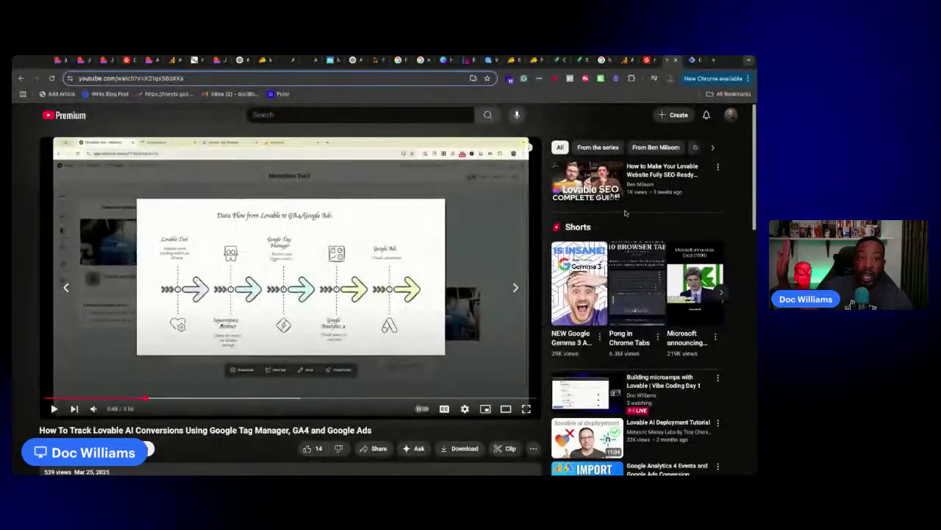
pyautogui.click(59, 59)
pyautogui.scroll(-3, 118, 263)
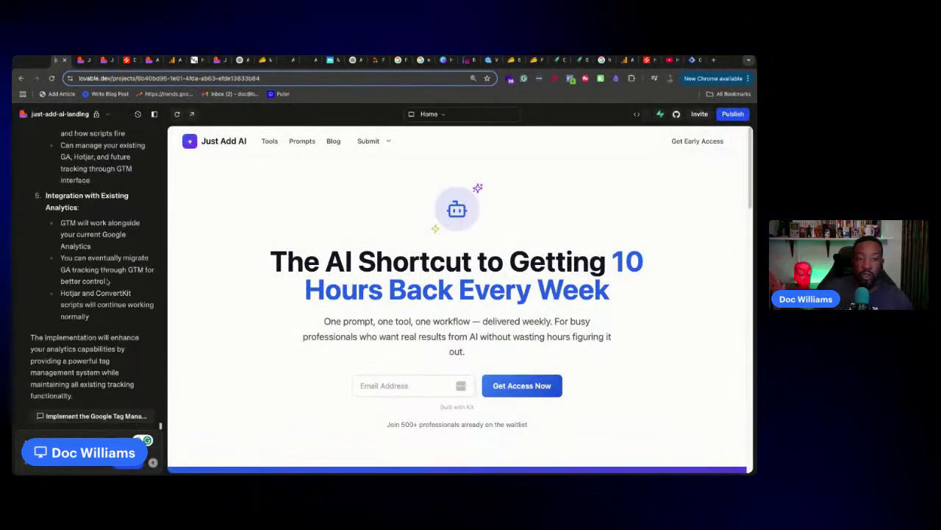
# Approve Lovable's plan via 'Implement the Google Tag Manager integration'
pyautogui.scroll(4, 98, 262)
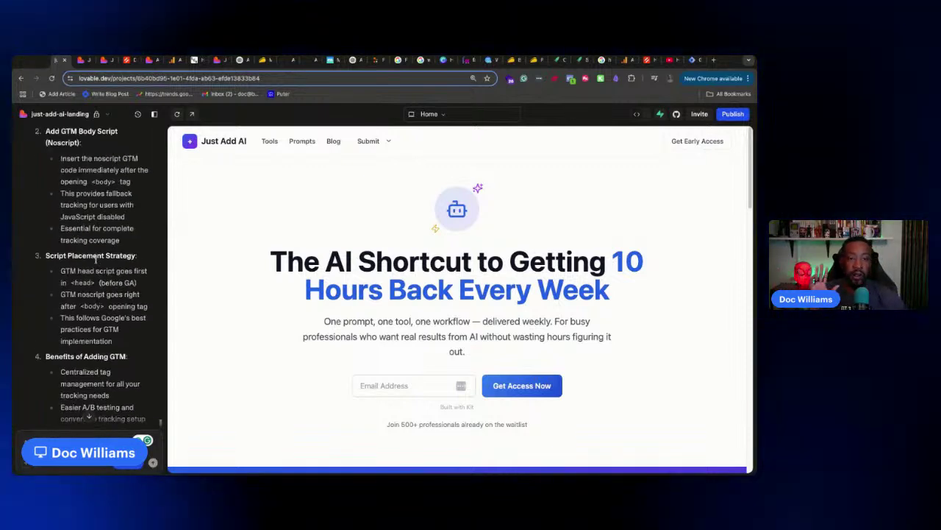
pyautogui.scroll(3, 98, 262)
pyautogui.scroll(5, 95, 259)
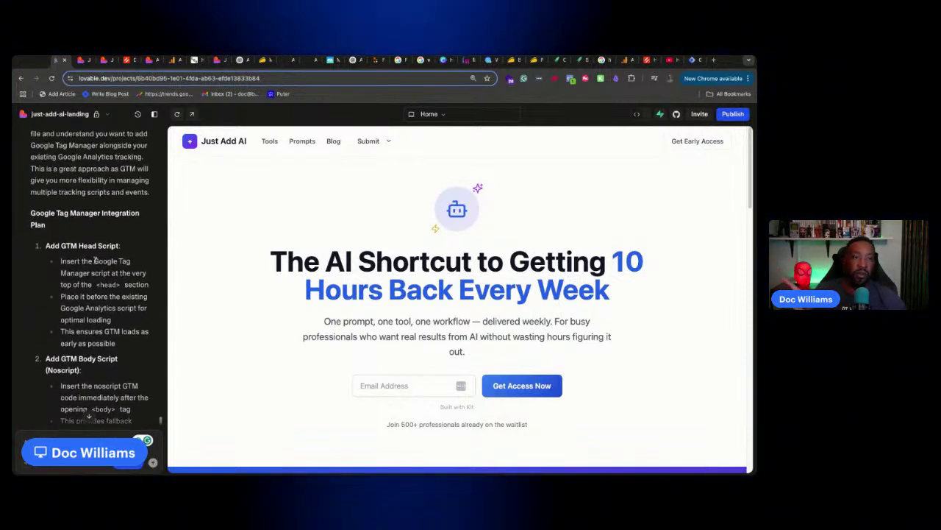
pyautogui.scroll(2, 92, 251)
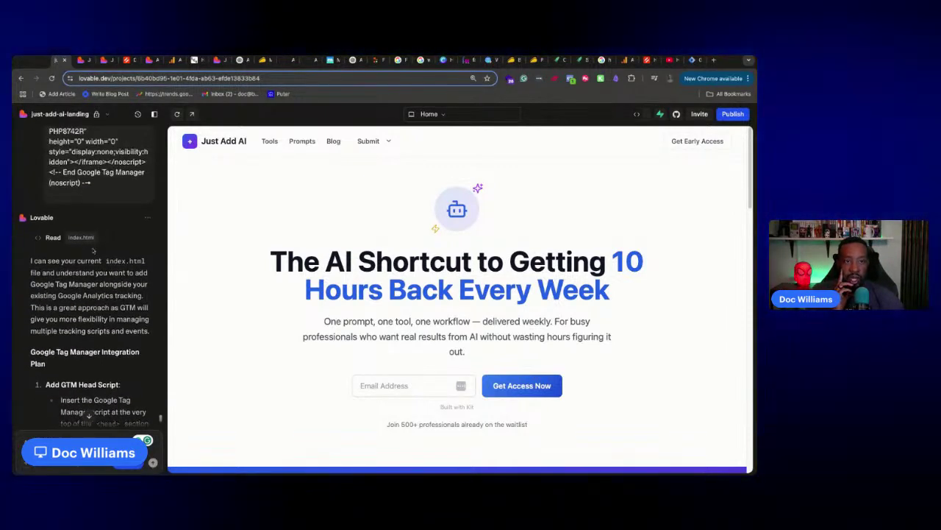
pyautogui.click(88, 416)
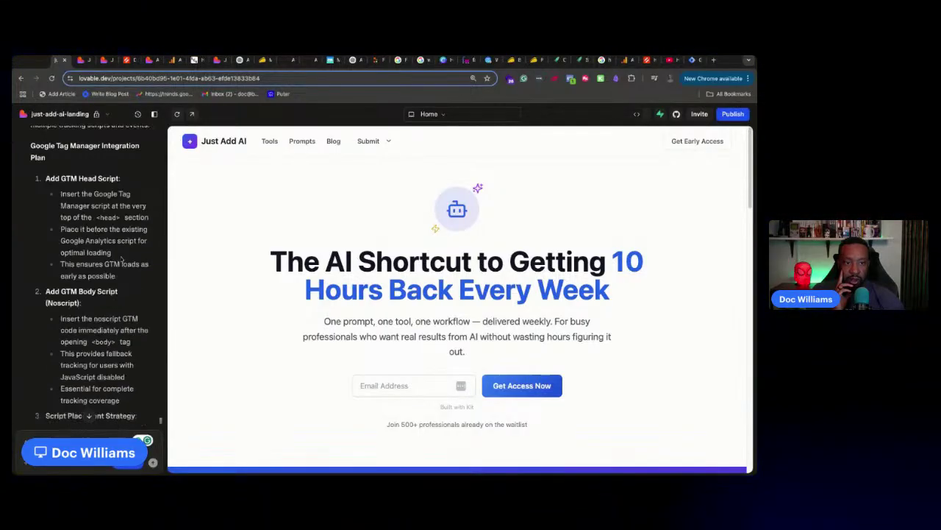
pyautogui.click(93, 417)
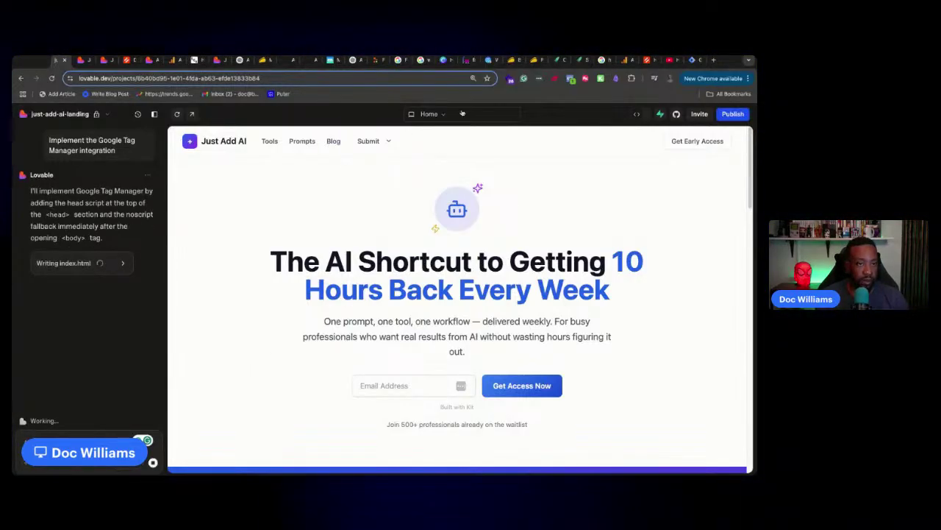
pyautogui.click(690, 62)
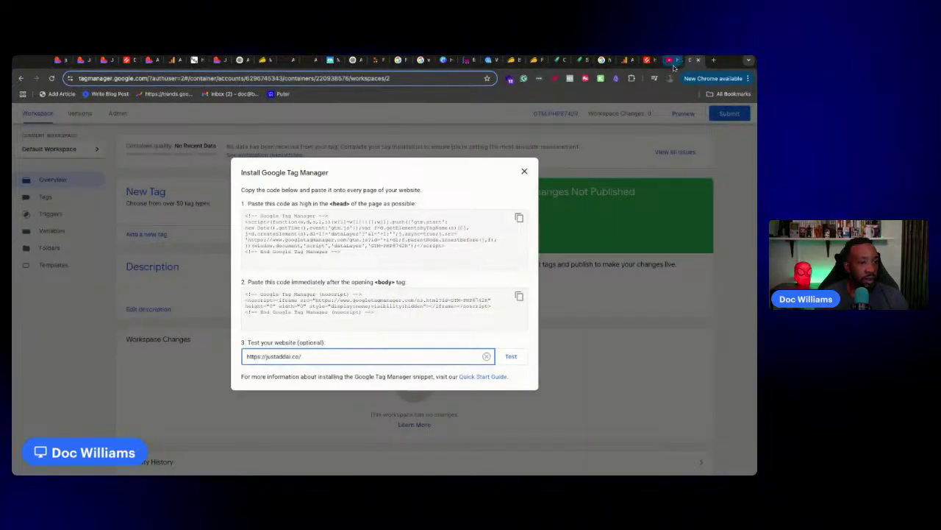
pyautogui.click(625, 61)
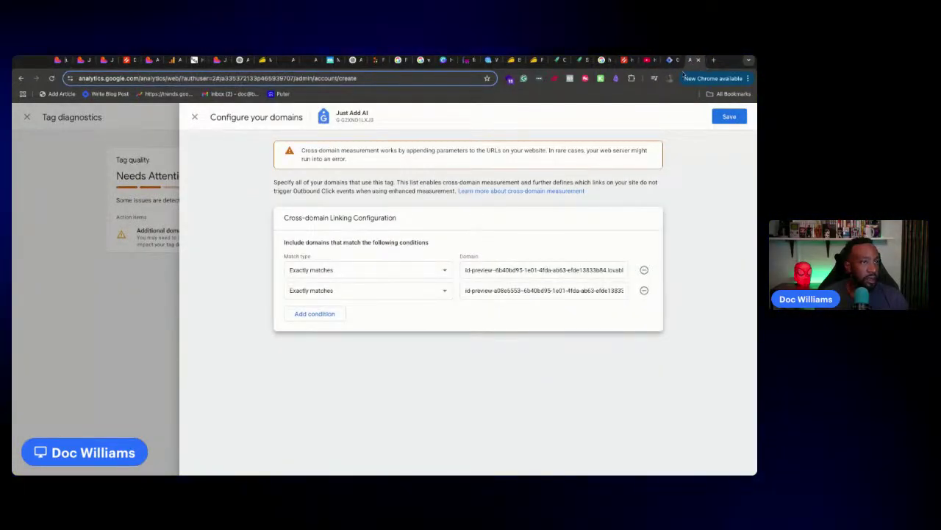
pyautogui.click(670, 62)
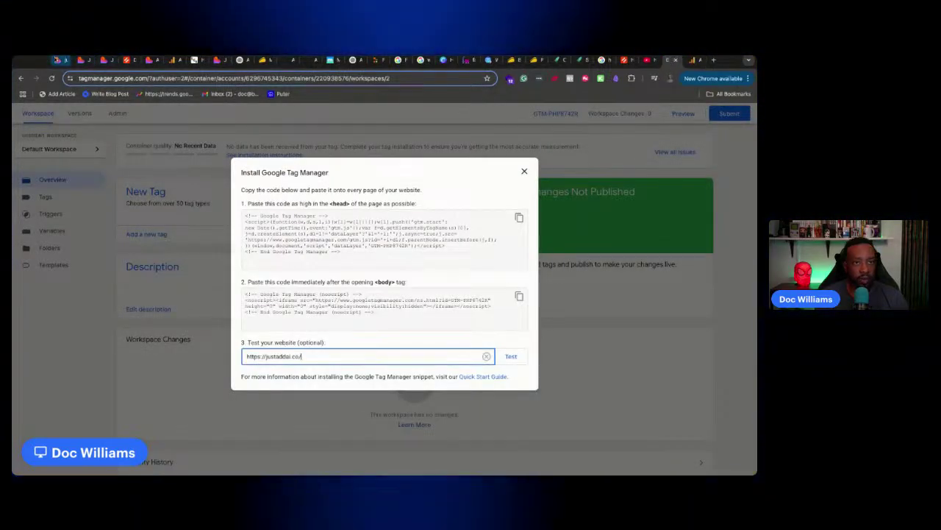
pyautogui.click(470, 60)
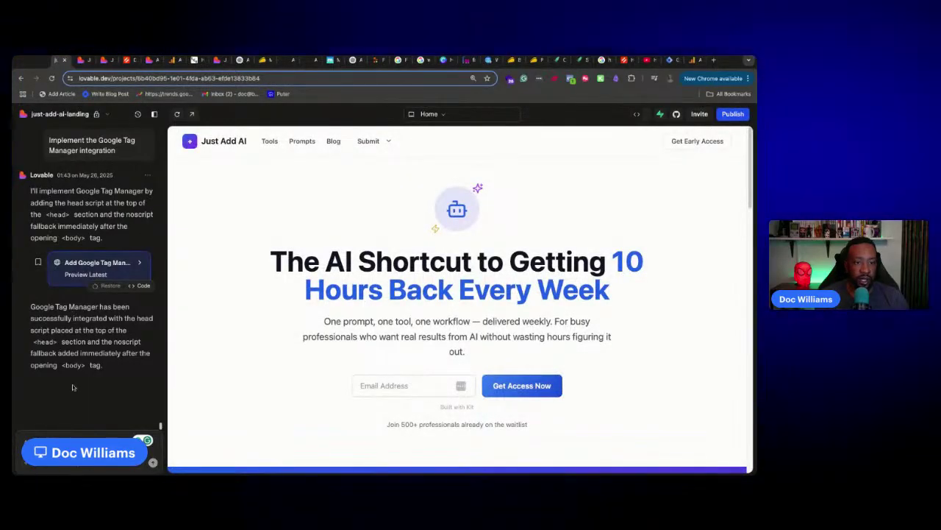
pyautogui.click(690, 63)
pyautogui.click(511, 357)
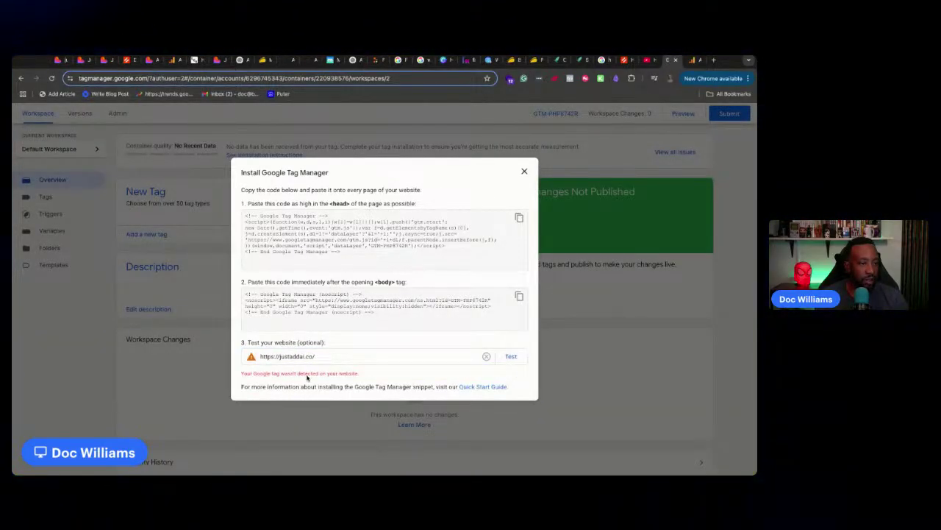
pyautogui.click(694, 61)
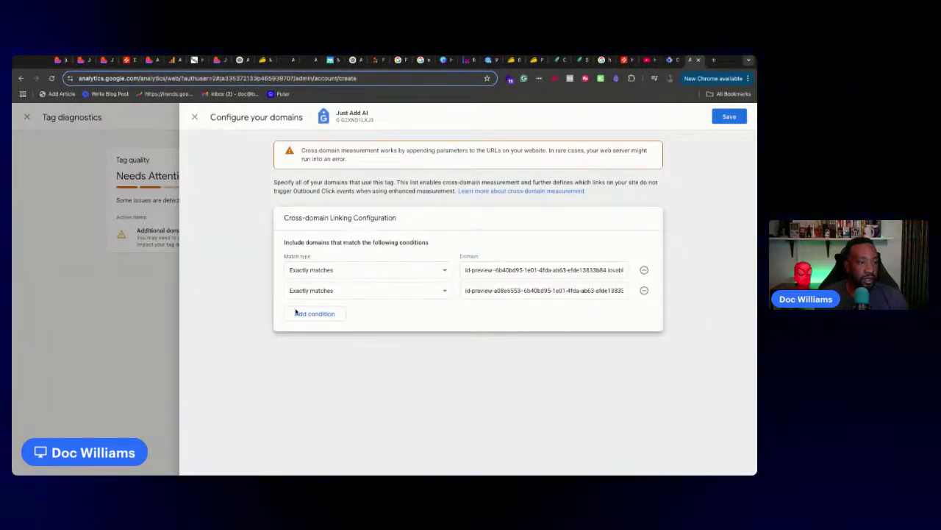
# Add the live site's address as a third domain in the Google tag's domain configuration
pyautogui.click(729, 116)
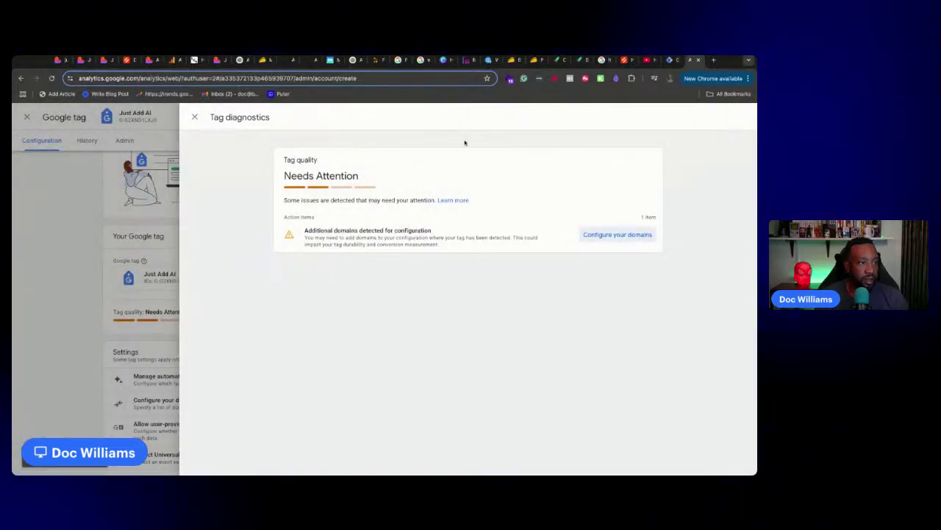
pyautogui.click(596, 235)
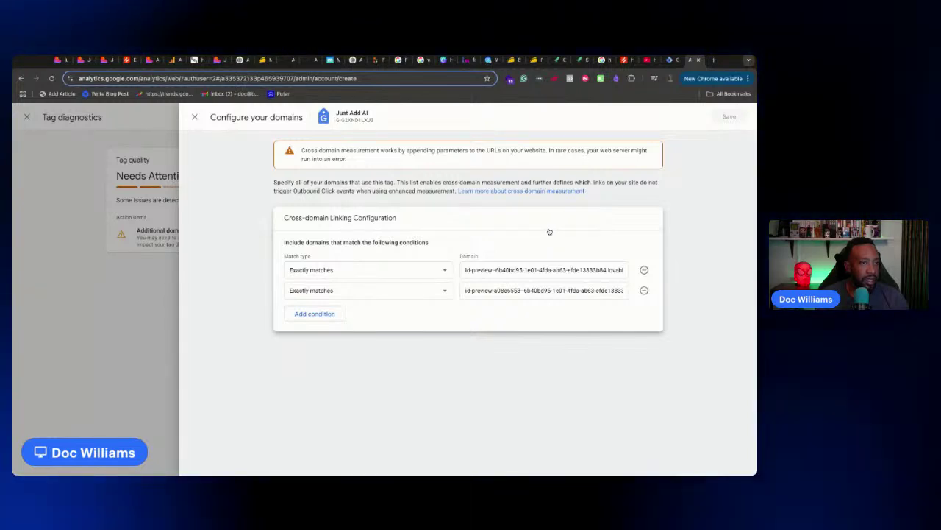
pyautogui.click(310, 313)
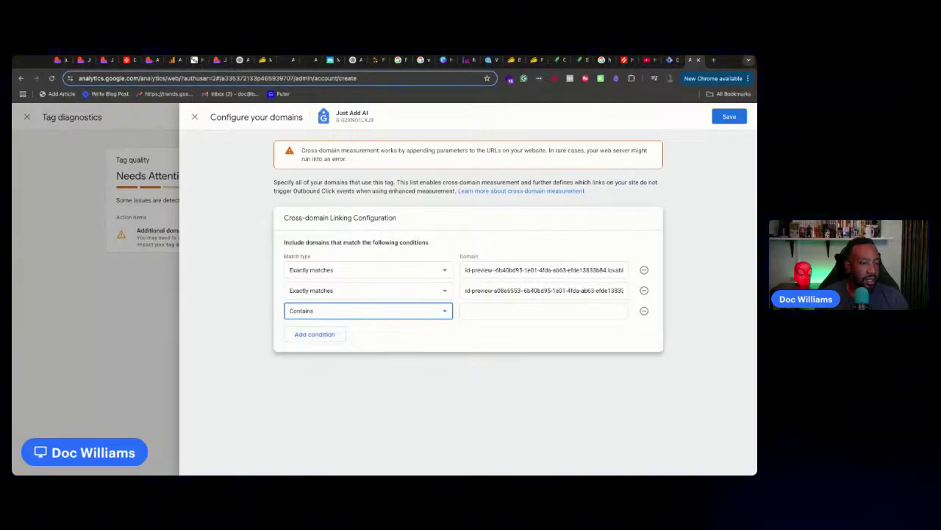
pyautogui.click(80, 60)
pyautogui.click(96, 80)
pyautogui.hotkey('ctrl', 'c')
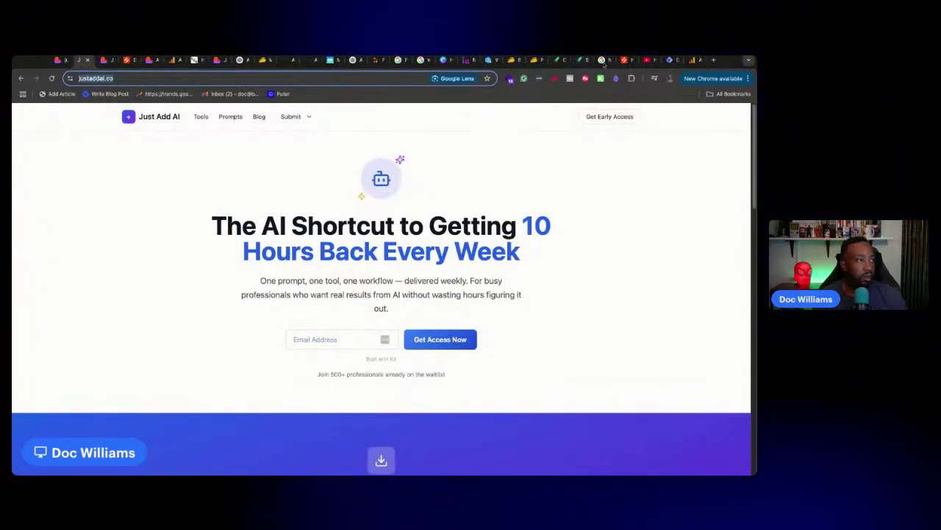
pyautogui.click(698, 60)
pyautogui.click(689, 60)
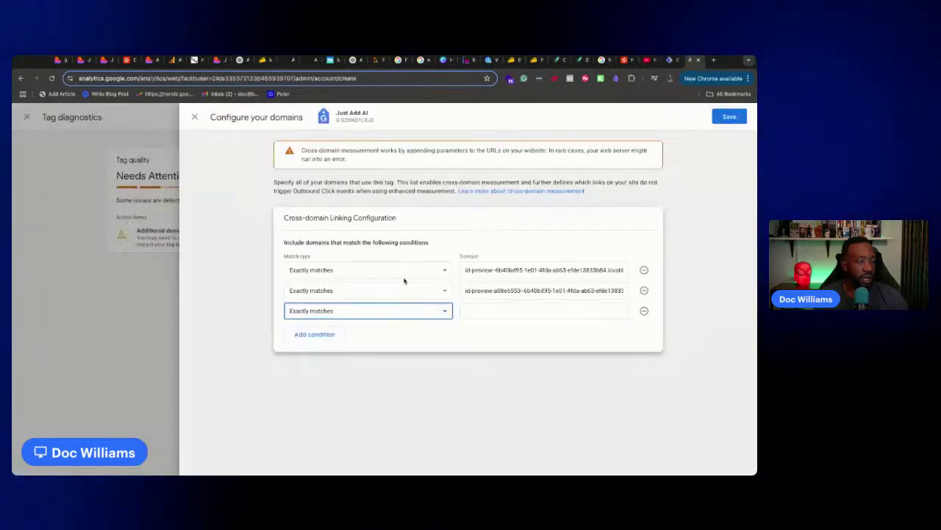
pyautogui.click(474, 309)
pyautogui.hotkey('ctrl', 'v')
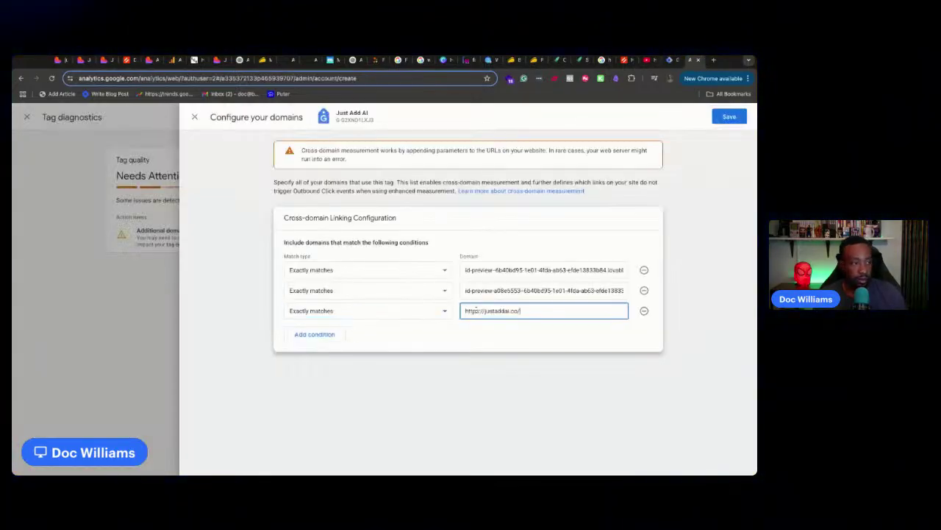
# Trim the third domain to justaddai.co, save, and recheck the cross-domain configuration
pyautogui.click(728, 117)
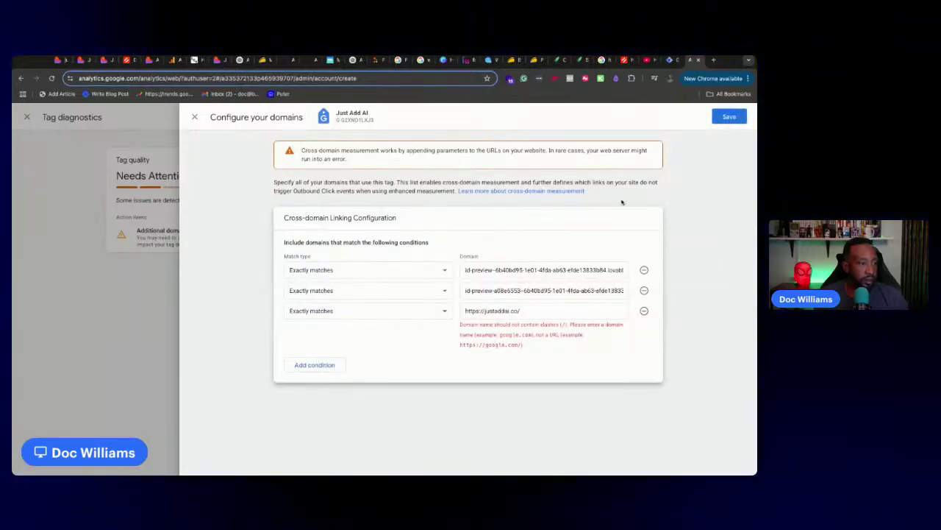
pyautogui.click(476, 316)
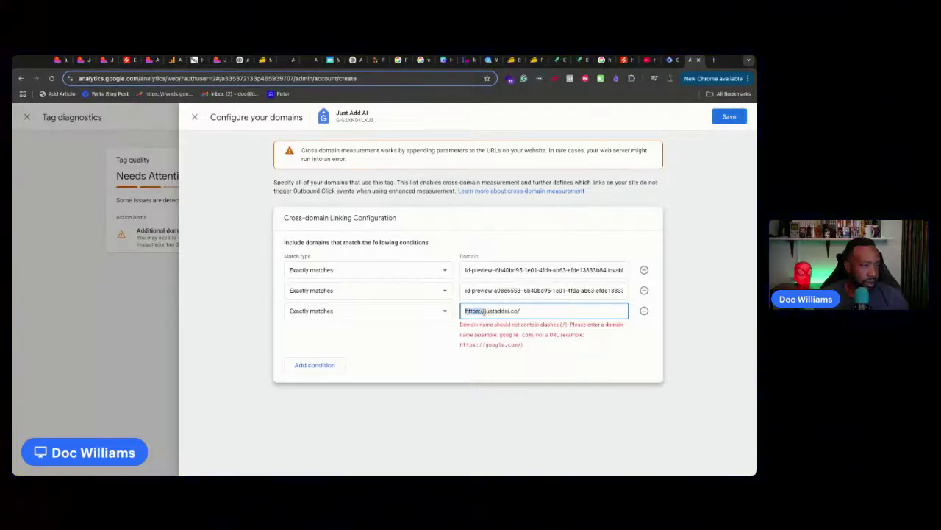
pyautogui.press('BackSpace')
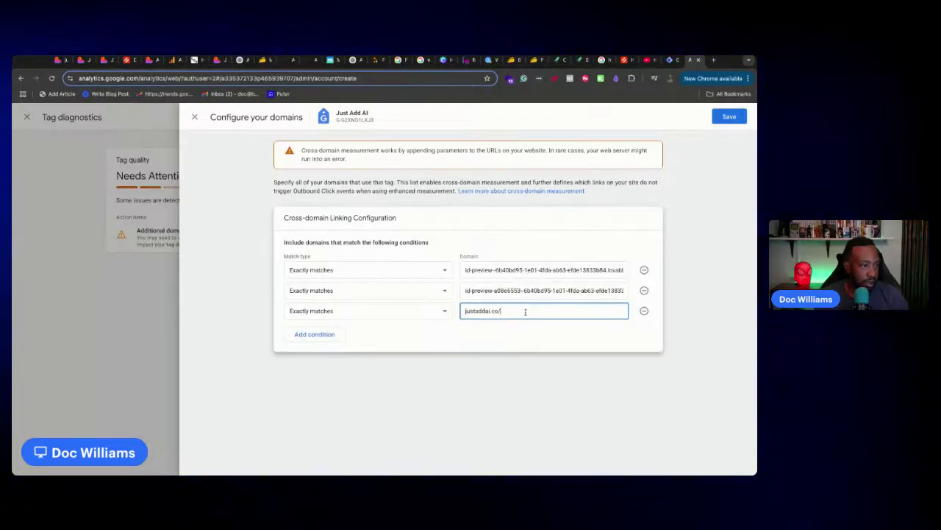
pyautogui.press('BackSpace')
pyautogui.click(728, 116)
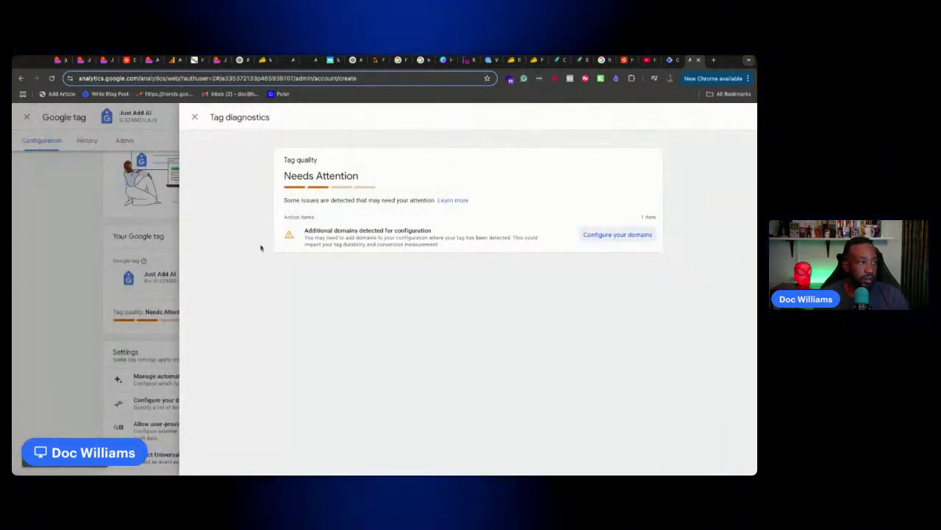
pyautogui.click(165, 247)
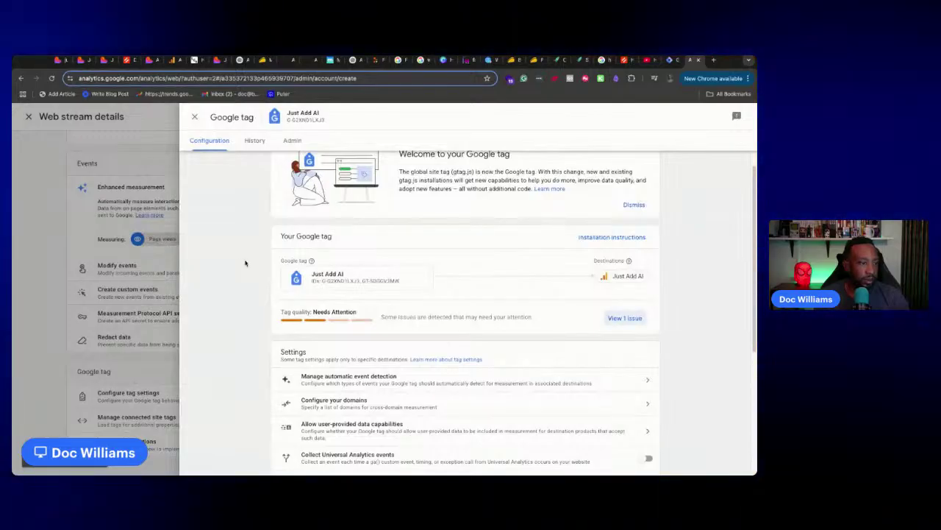
pyautogui.click(624, 317)
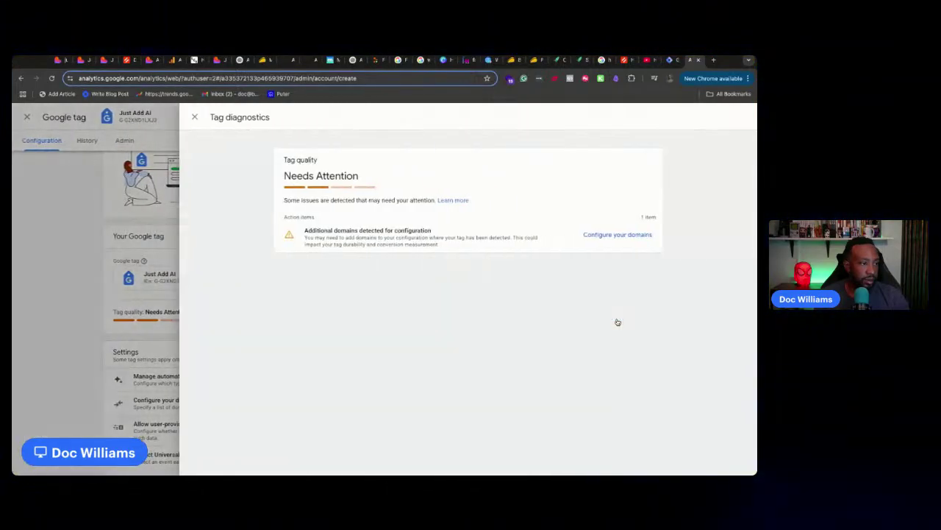
pyautogui.click(602, 238)
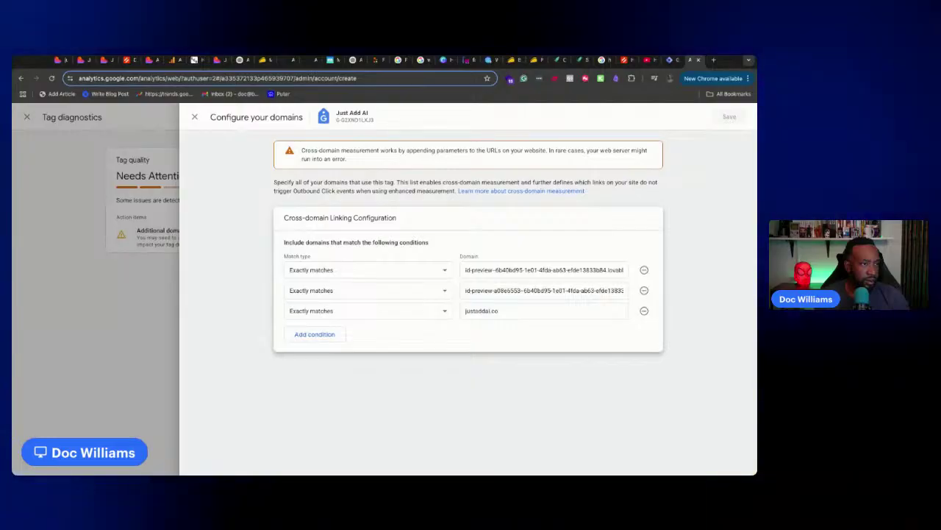
pyautogui.click(178, 341)
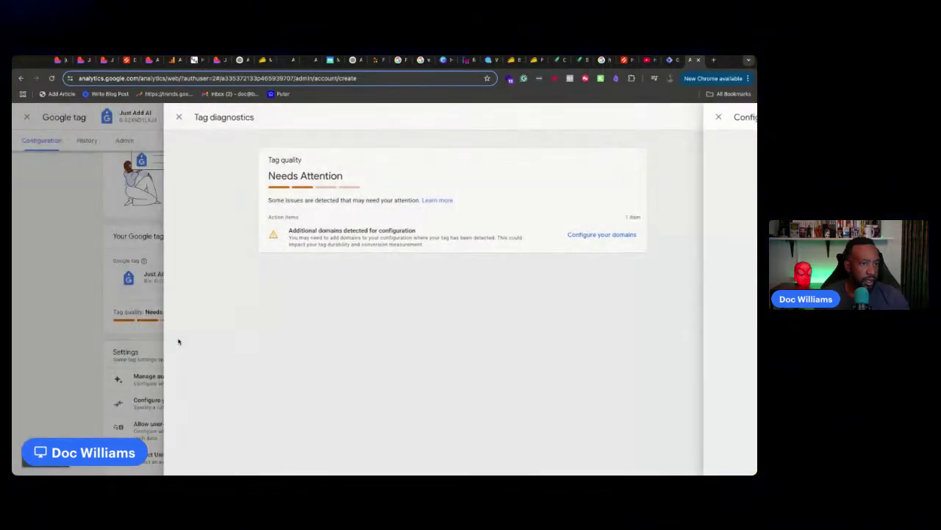
# Browse the Google tag's installation instructions and supported website platforms
pyautogui.click(155, 336)
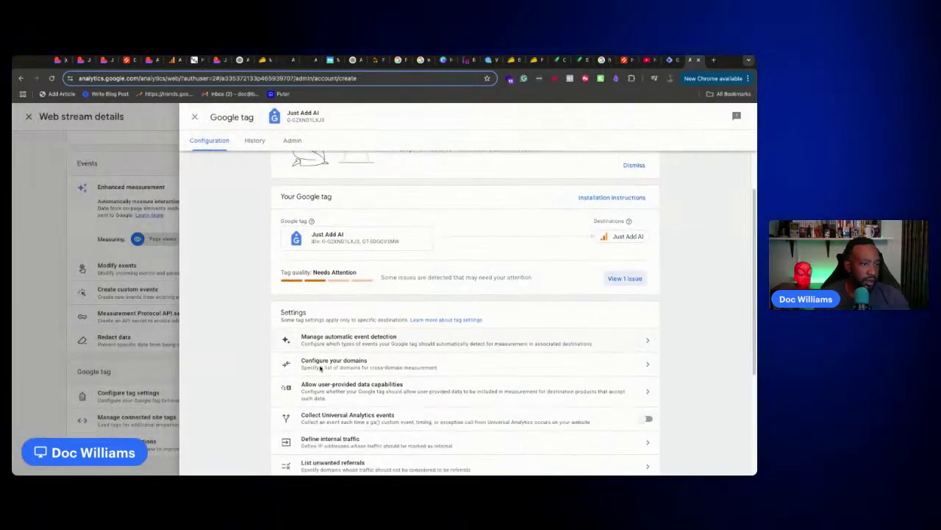
pyautogui.scroll(-3, 320, 368)
pyautogui.scroll(4, 382, 431)
pyautogui.click(292, 141)
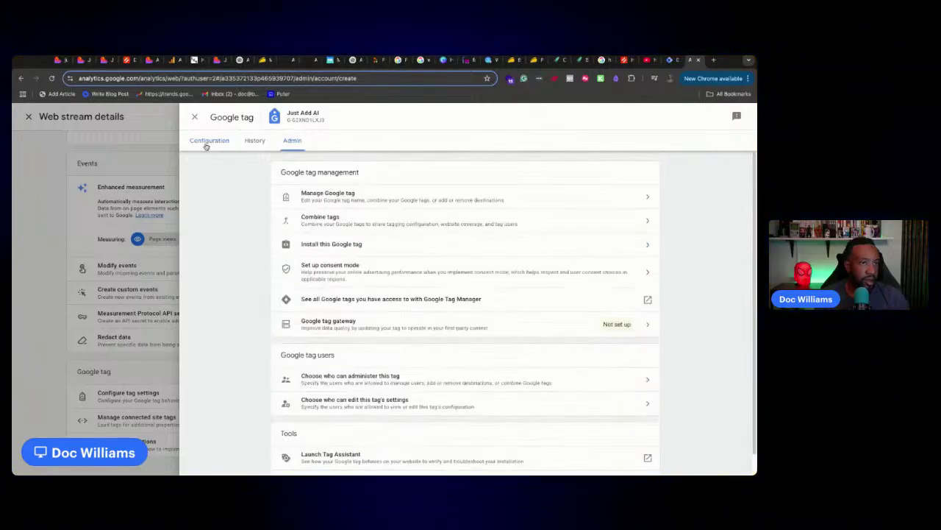
pyautogui.click(353, 245)
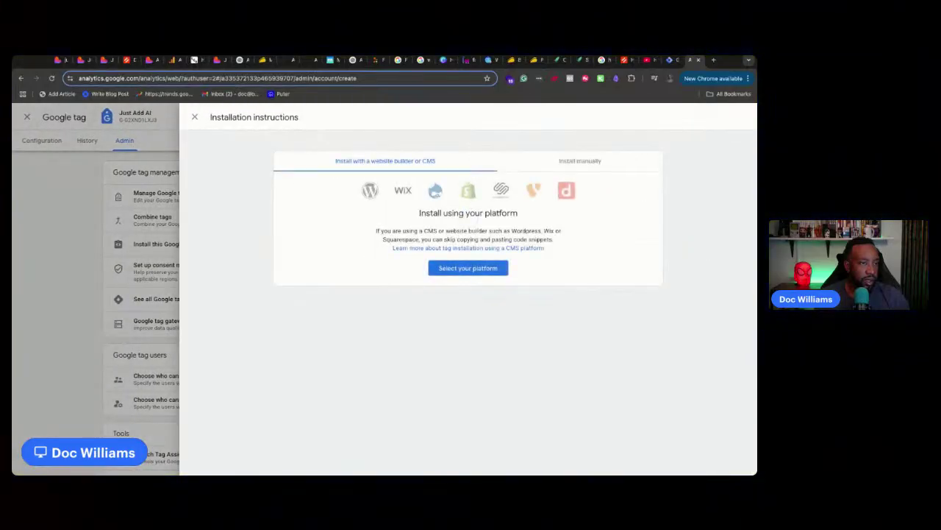
pyautogui.click(459, 269)
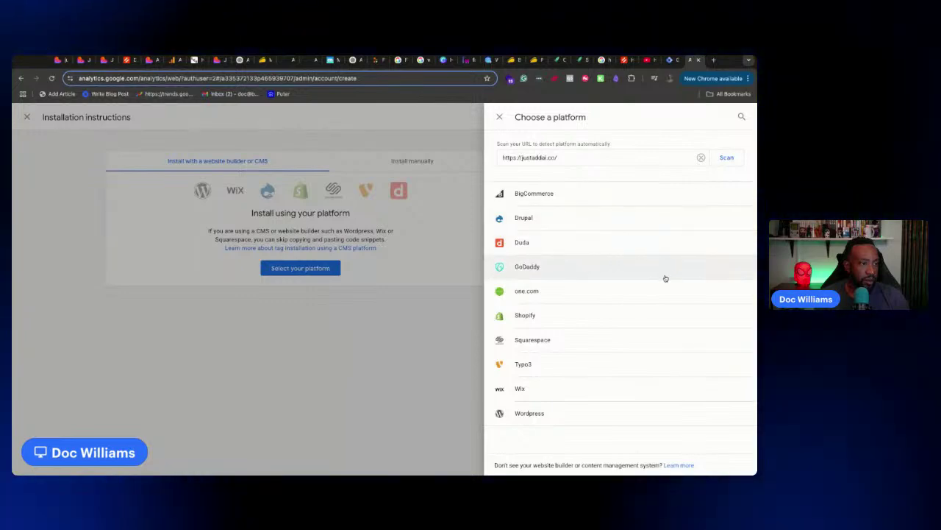
pyautogui.click(372, 392)
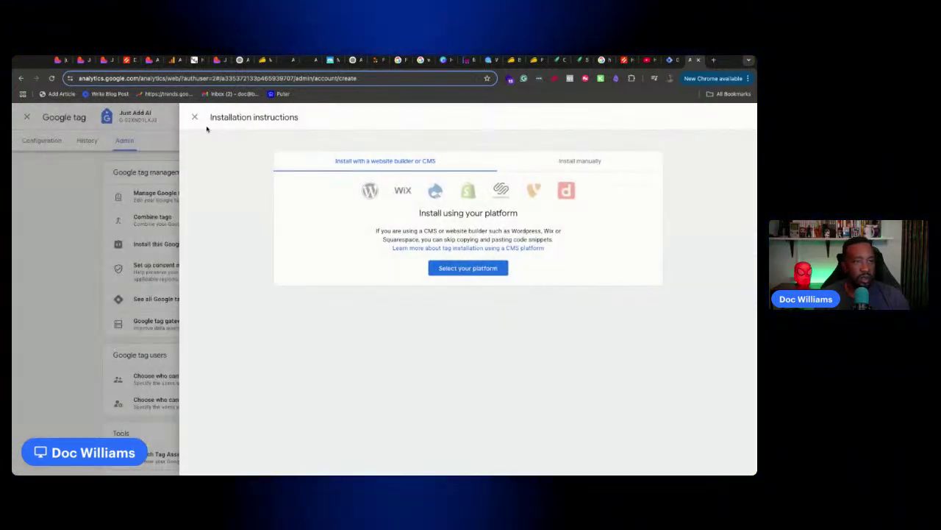
pyautogui.click(189, 120)
pyautogui.click(195, 148)
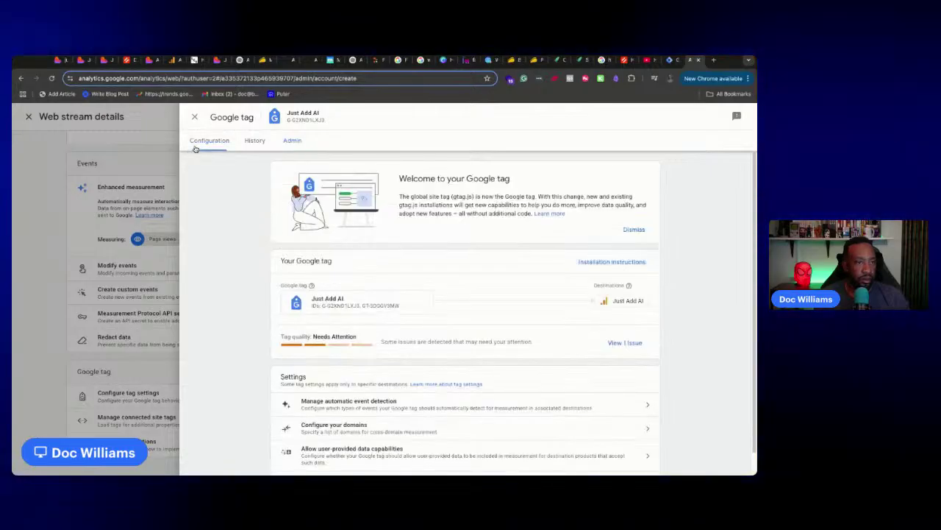
pyautogui.scroll(-1, 256, 209)
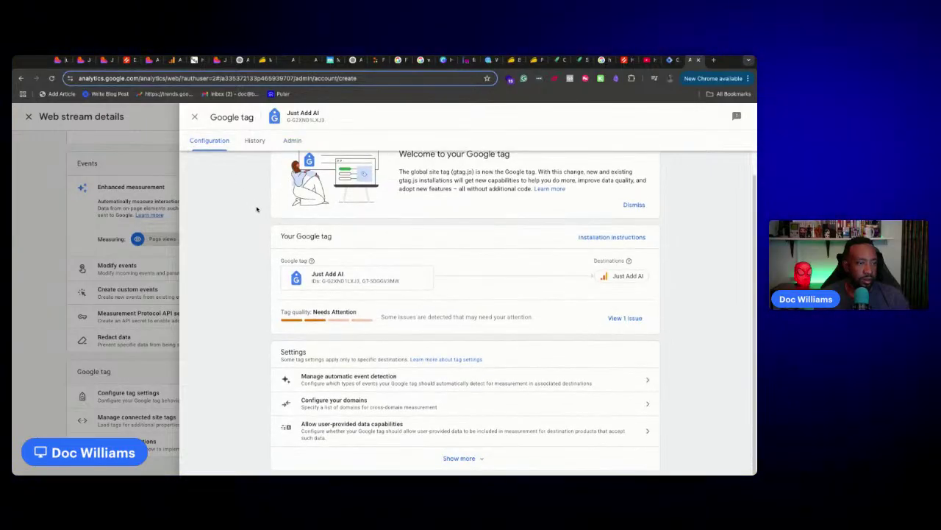
pyautogui.scroll(1, 257, 211)
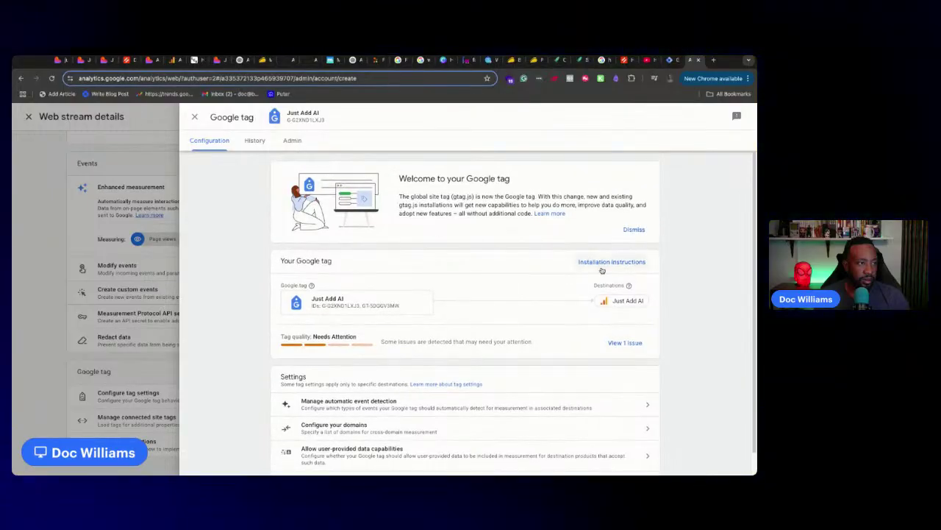
pyautogui.click(603, 267)
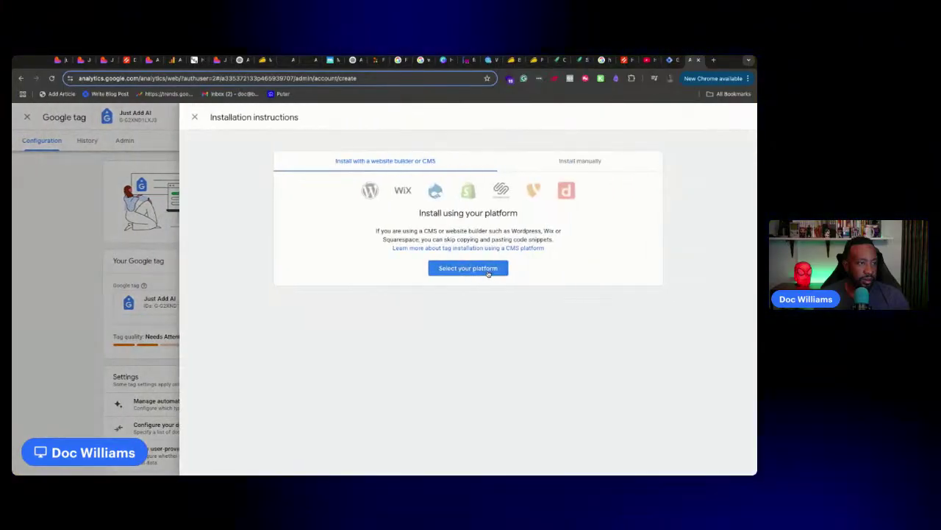
pyautogui.click(488, 273)
pyautogui.click(335, 272)
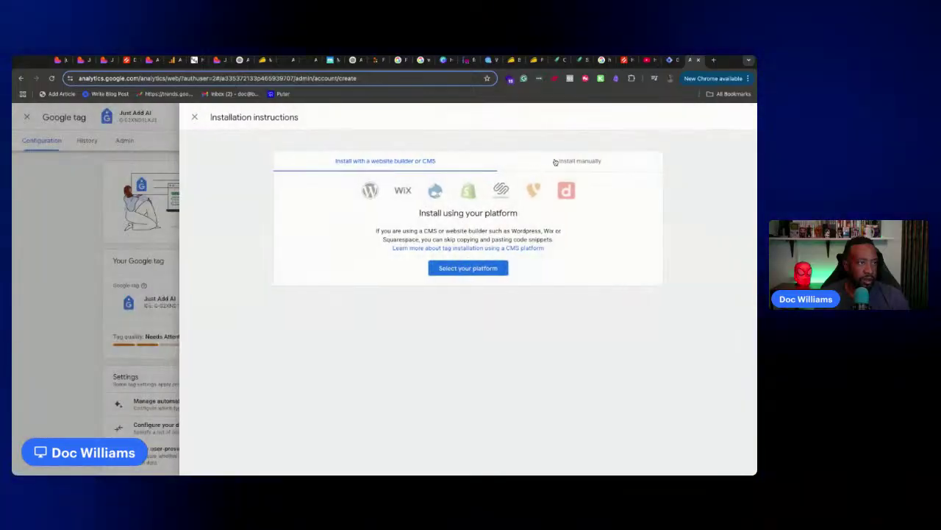
pyautogui.click(567, 161)
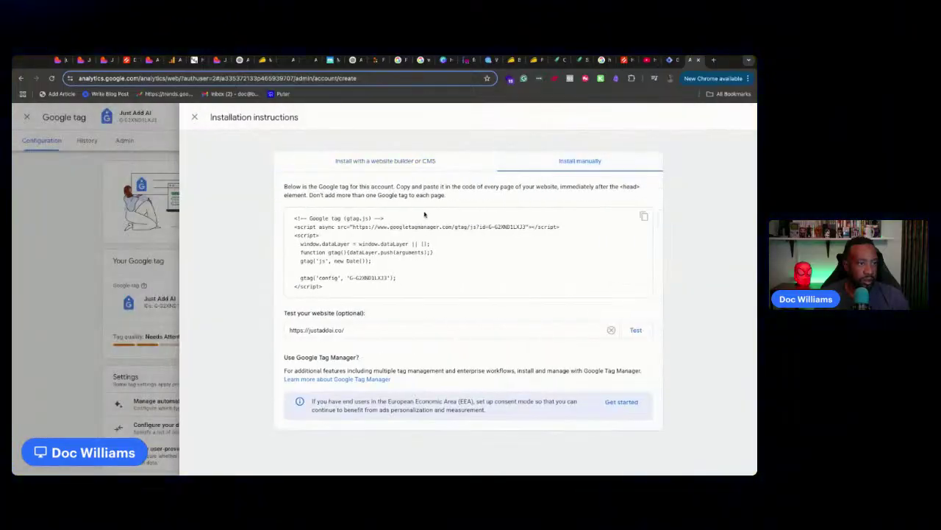
pyautogui.click(635, 329)
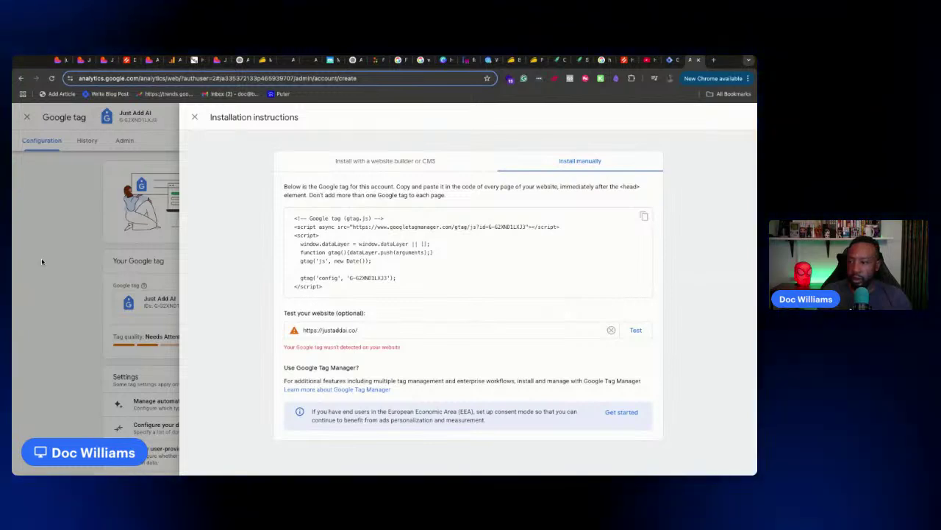
pyautogui.click(60, 59)
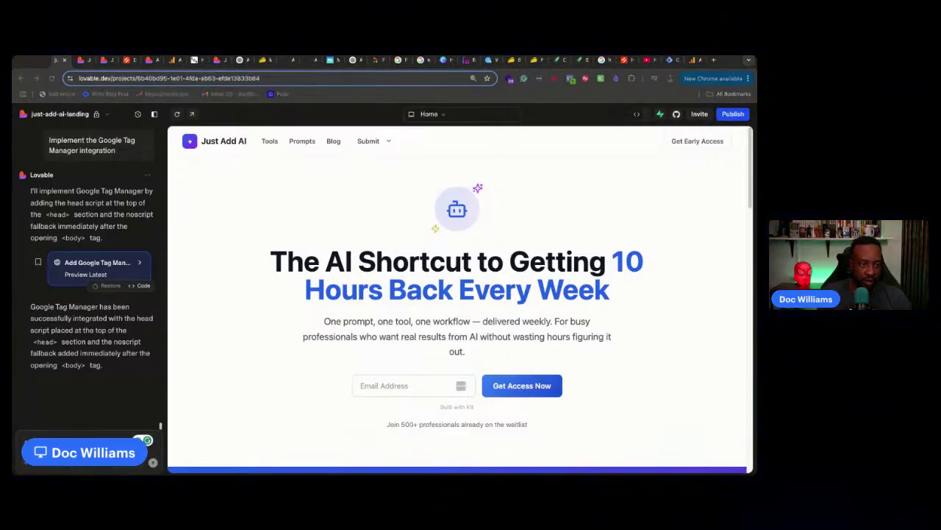
# Ask Lovable, with the screenshot, why Google Analytics installation isn't completing and how to fix it
pyautogui.click(41, 434)
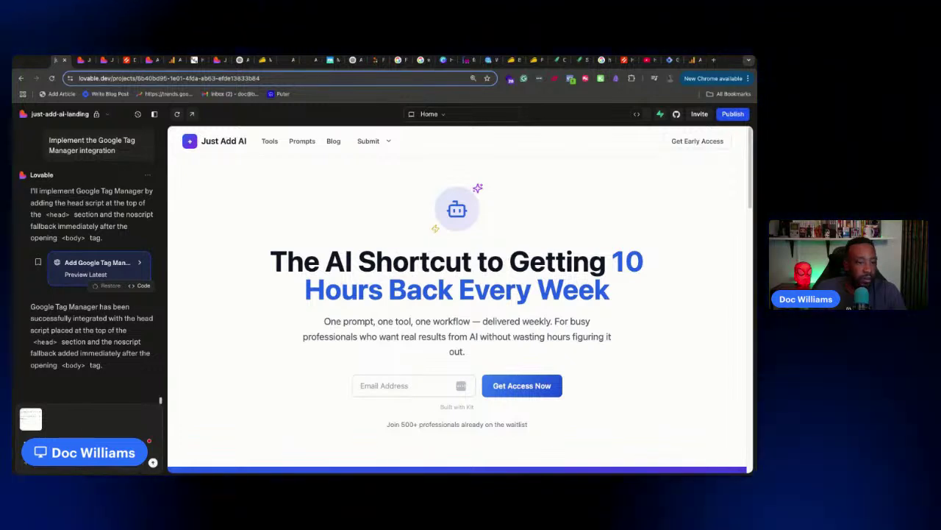
pyautogui.press('super+v')
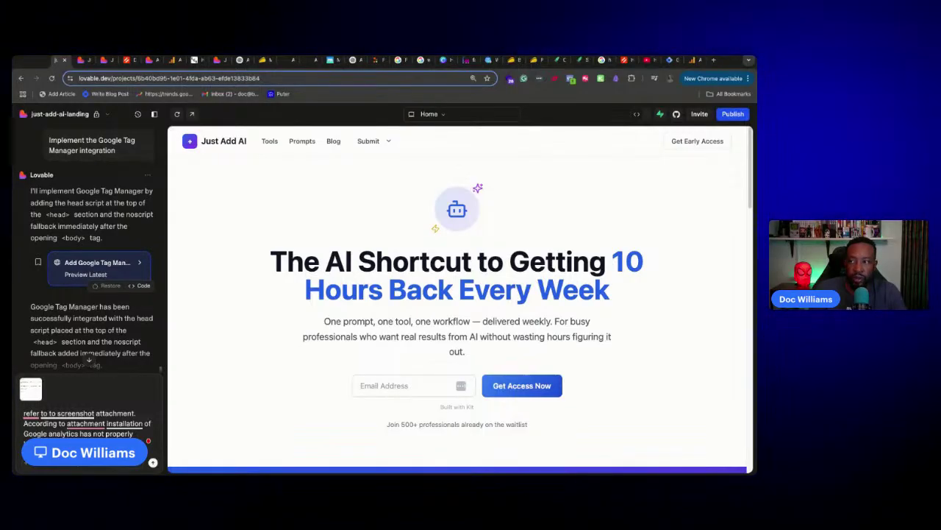
pyautogui.press('super+v')
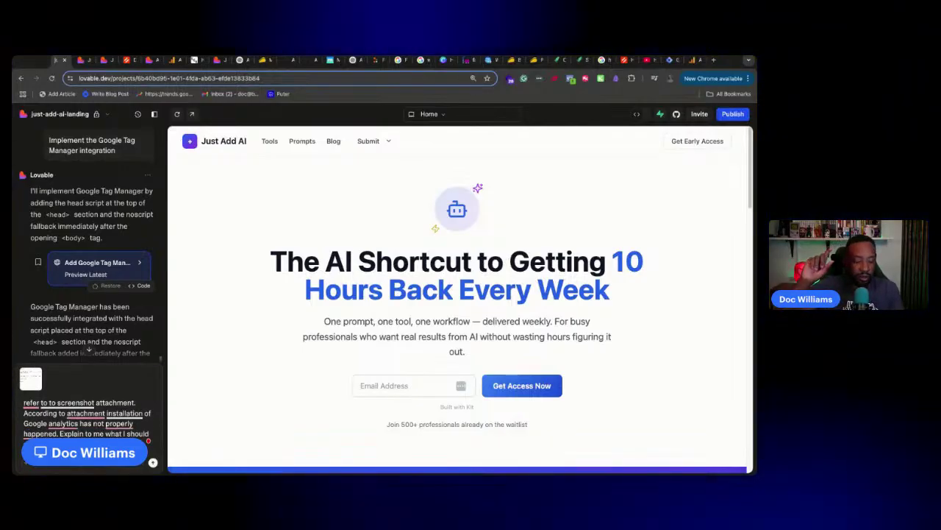
pyautogui.press('Return')
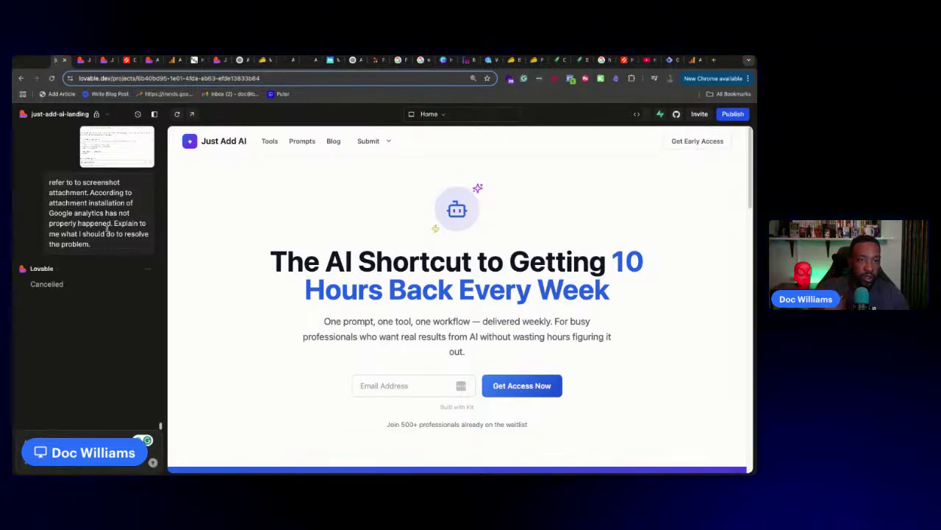
# Copy the sent question and screenshot into a new Lovable prompt
pyautogui.moveTo(106, 235); pyautogui.dragTo(60, 183)
pyautogui.hotkey('ctrl', 'c')
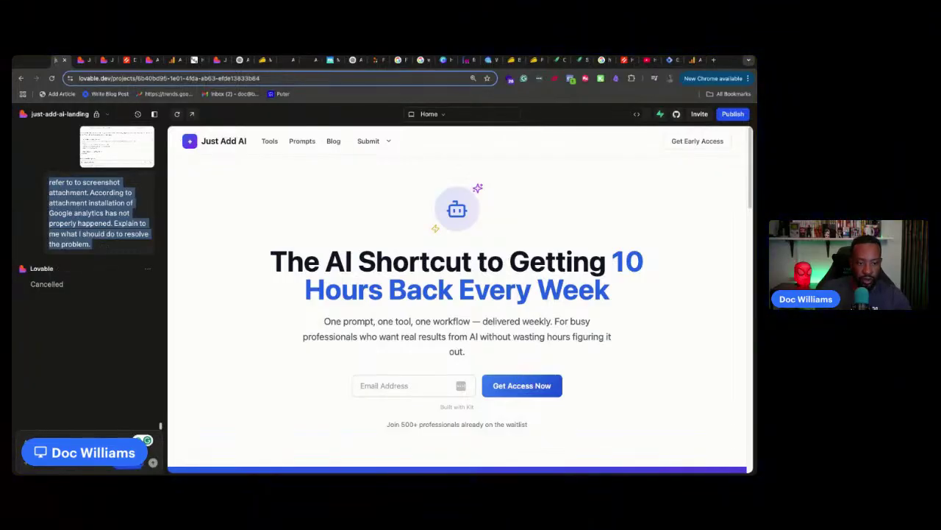
pyautogui.click(42, 466)
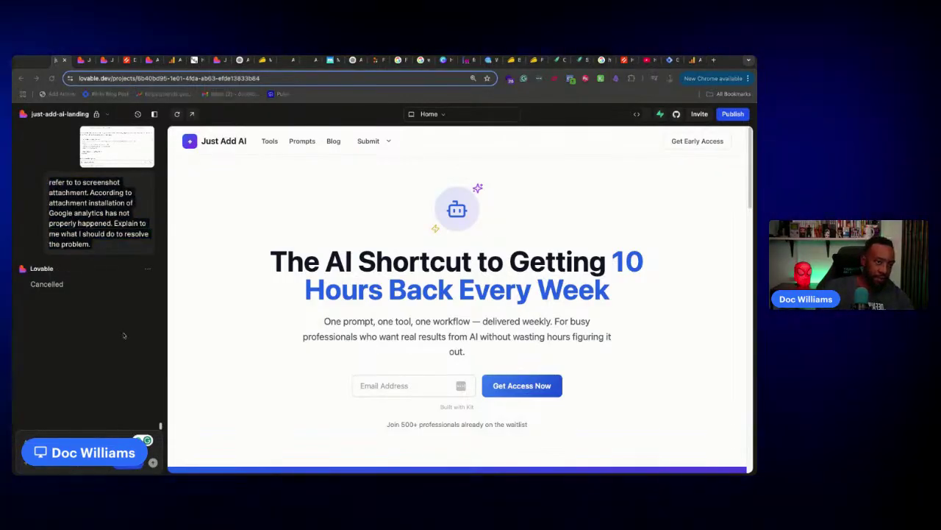
pyautogui.click(189, 426)
pyautogui.hotkey('ctrl', 'v')
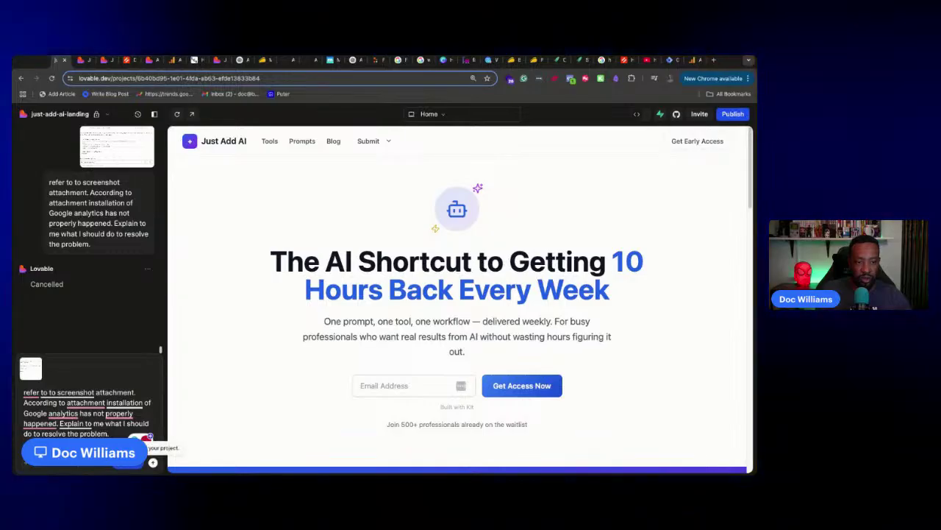
# Fix the grammar ('Analytics', 'been completed', 'the attachment') and send the reworded question
pyautogui.click(63, 413)
pyautogui.click(53, 363)
pyautogui.click(119, 414)
pyautogui.click(136, 367)
pyautogui.moveTo(88, 394)
pyautogui.click(93, 419)
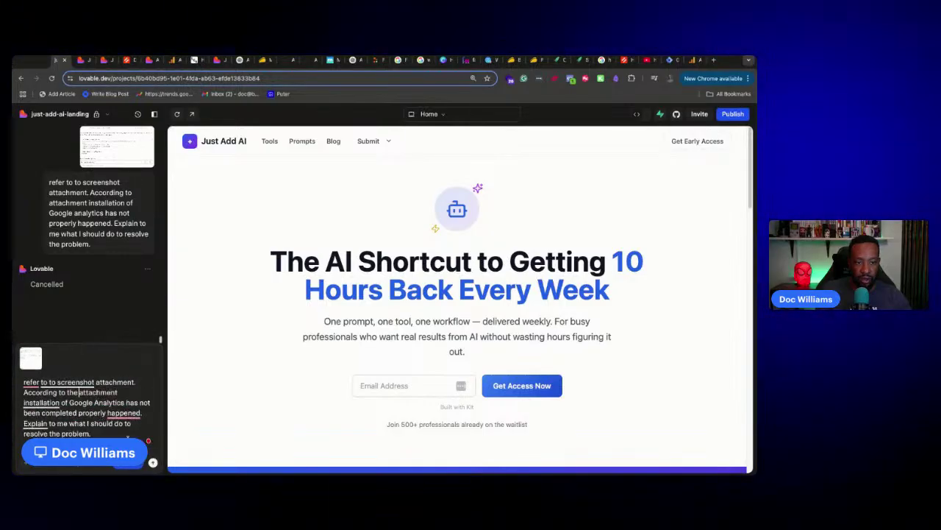
pyautogui.moveTo(122, 414)
pyautogui.click(133, 367)
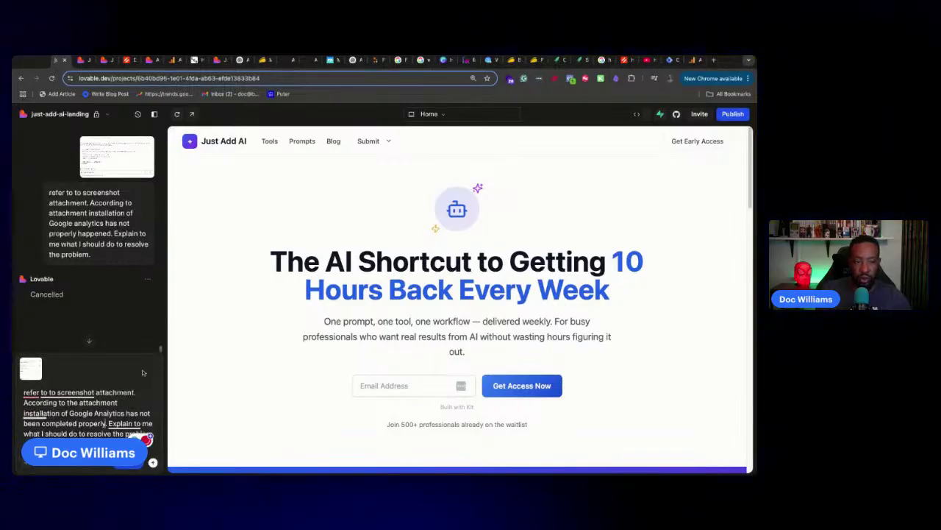
pyautogui.click(153, 462)
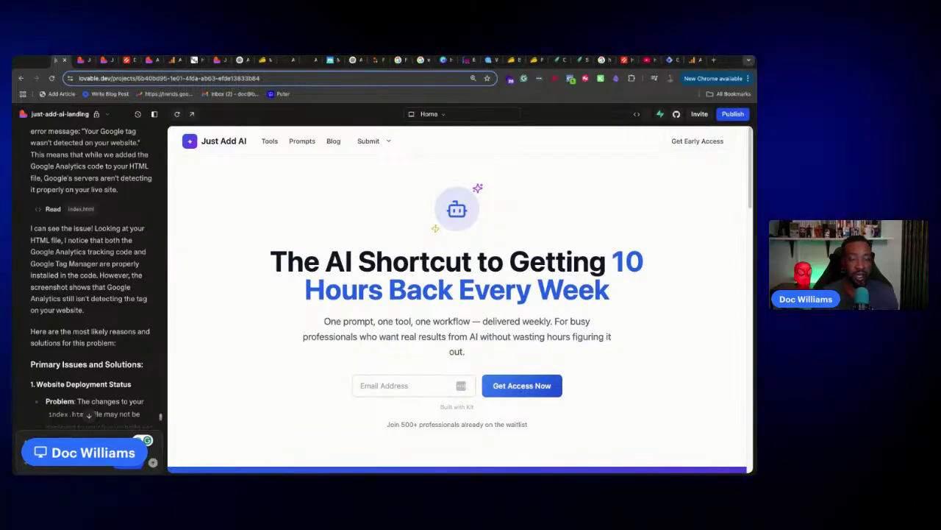
# Scroll through Lovable's diagnosis of the undetected Google tag, ending at its advice to publish the updated code
pyautogui.scroll(-5, 135, 356)
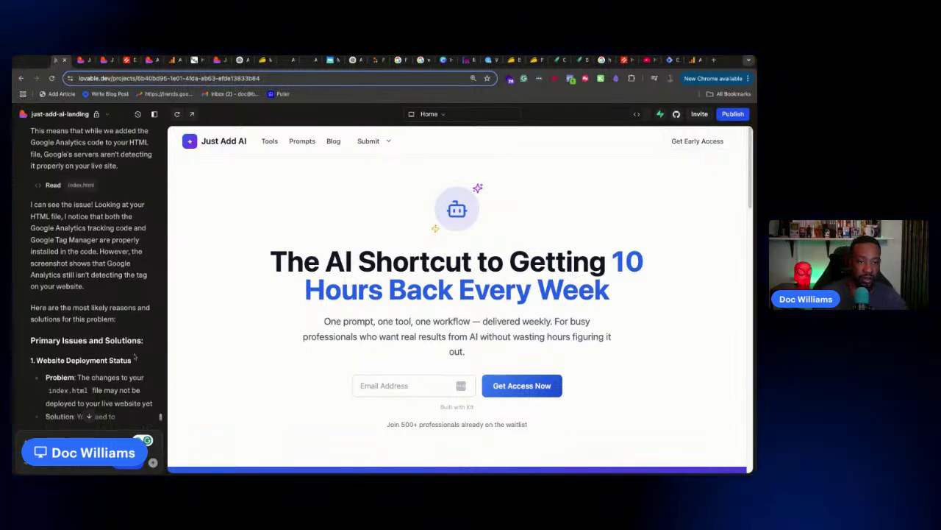
pyautogui.scroll(-3, 135, 356)
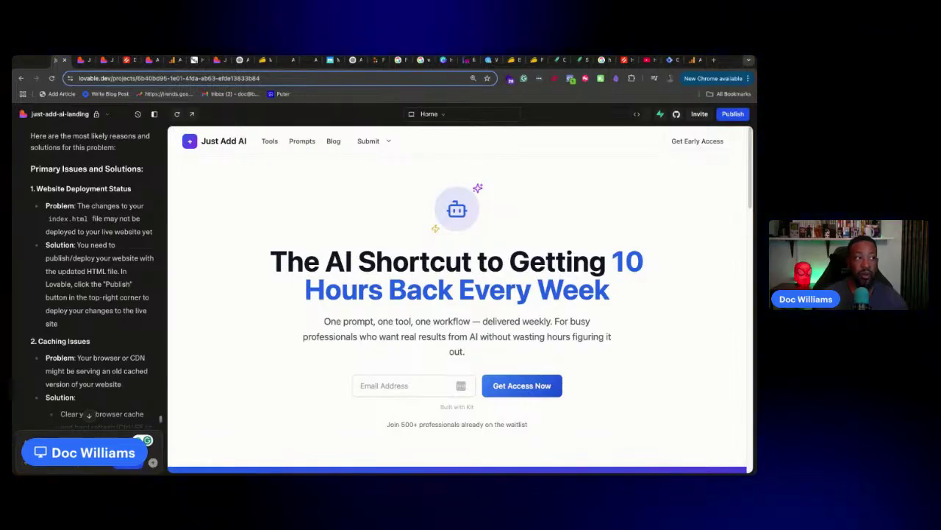
pyautogui.scroll(-10, 91, 279)
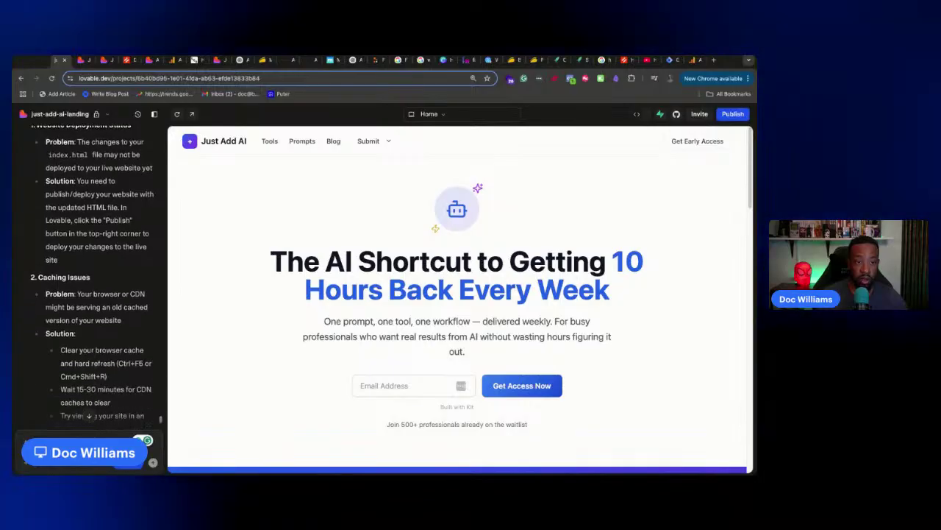
pyautogui.scroll(-4, 92, 309)
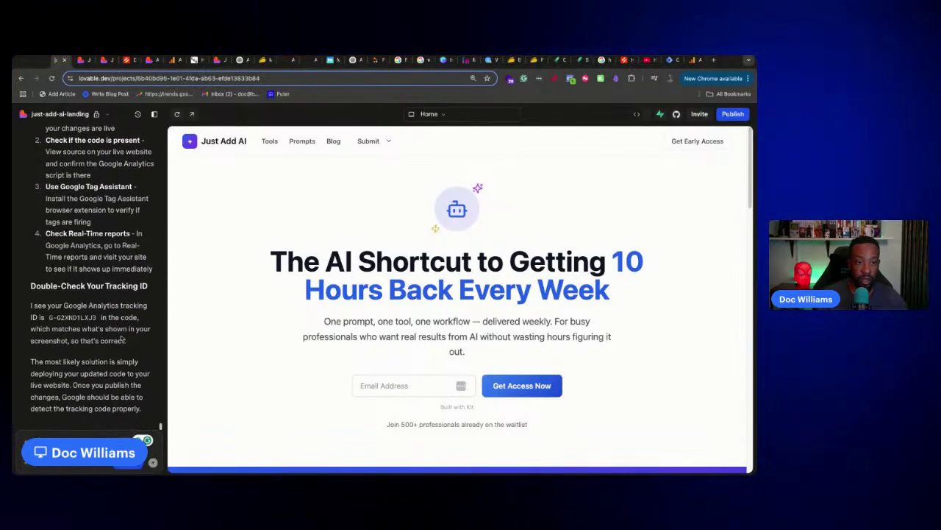
# Publish the update with Publish anyway despite the Supabase warning, then return to the Tag Manager install check
pyautogui.click(731, 115)
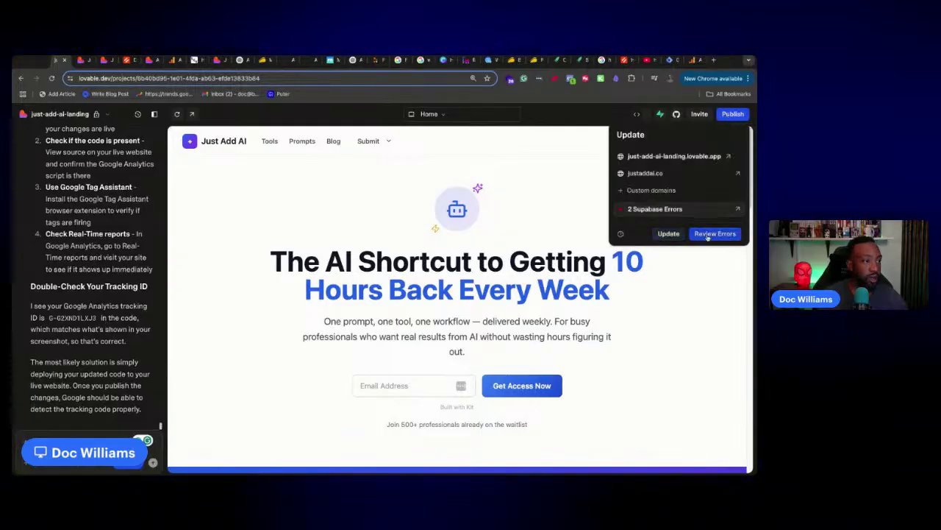
pyautogui.click(669, 233)
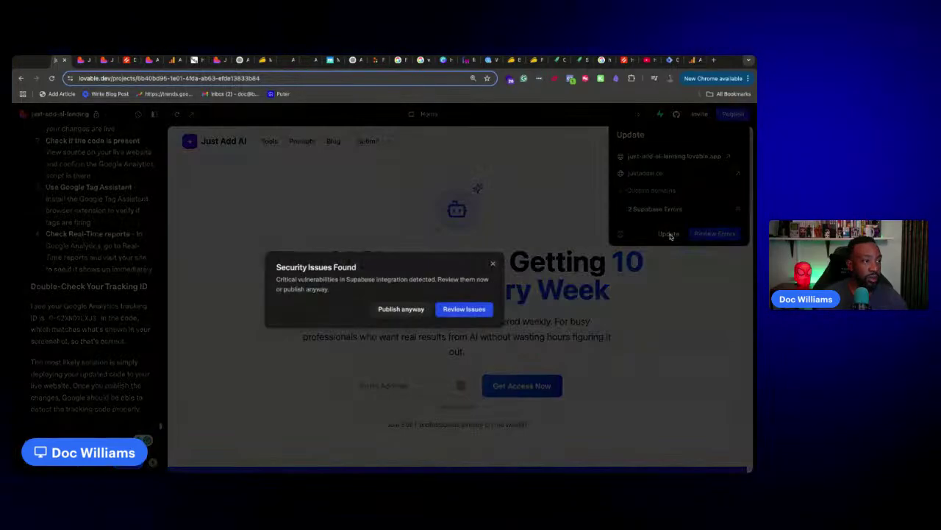
pyautogui.click(402, 308)
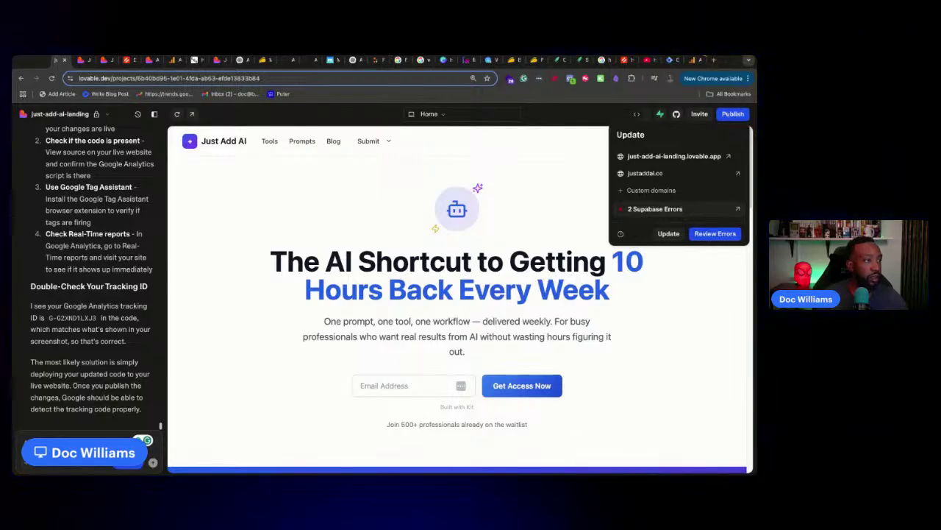
pyautogui.click(669, 60)
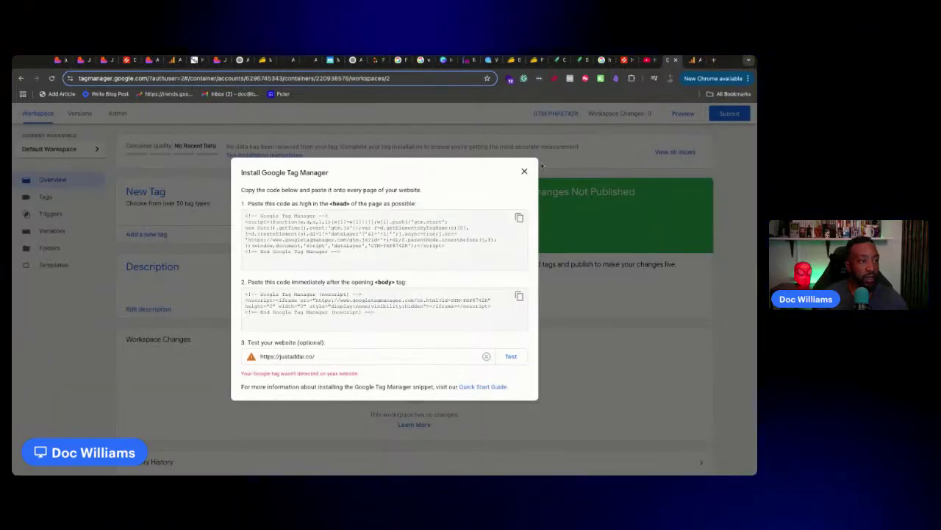
# Retest justaddai.co for the Google tag and Tag Manager snippet, then close the install dialog
pyautogui.click(690, 61)
pyautogui.click(635, 329)
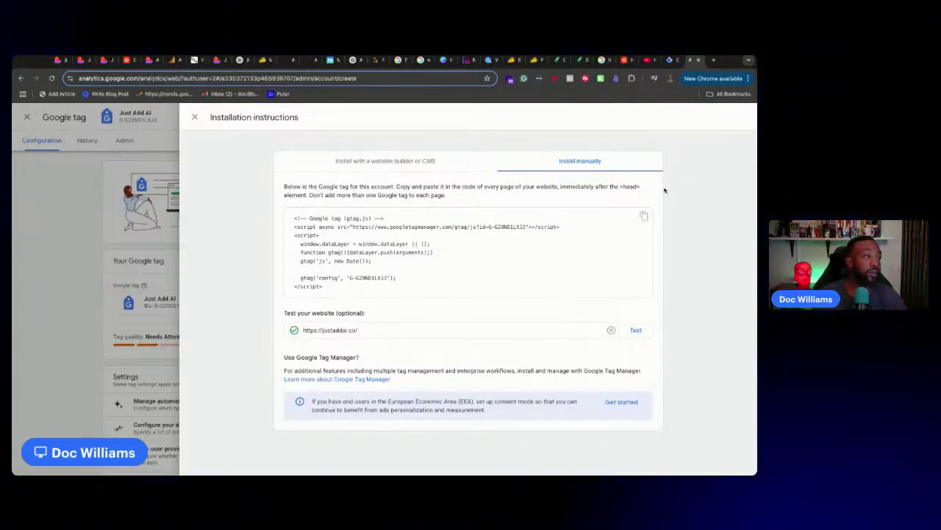
pyautogui.click(677, 61)
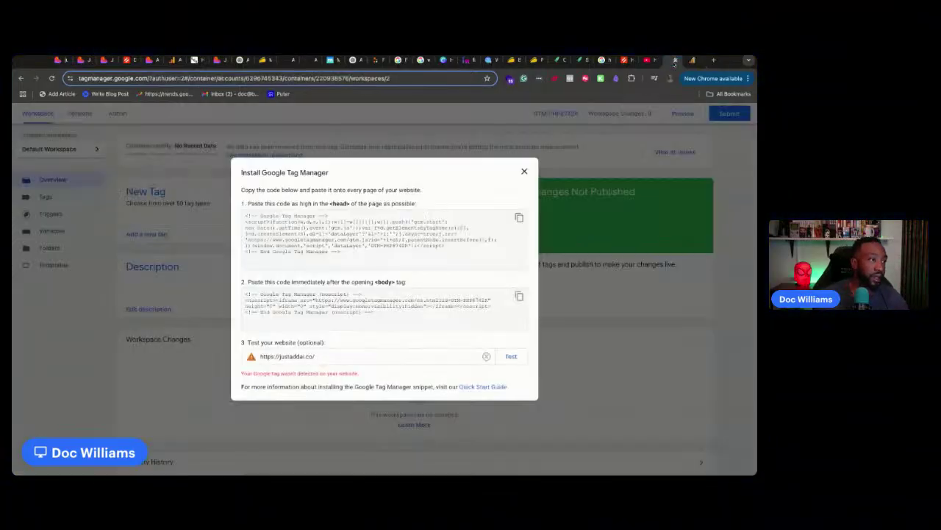
pyautogui.click(513, 358)
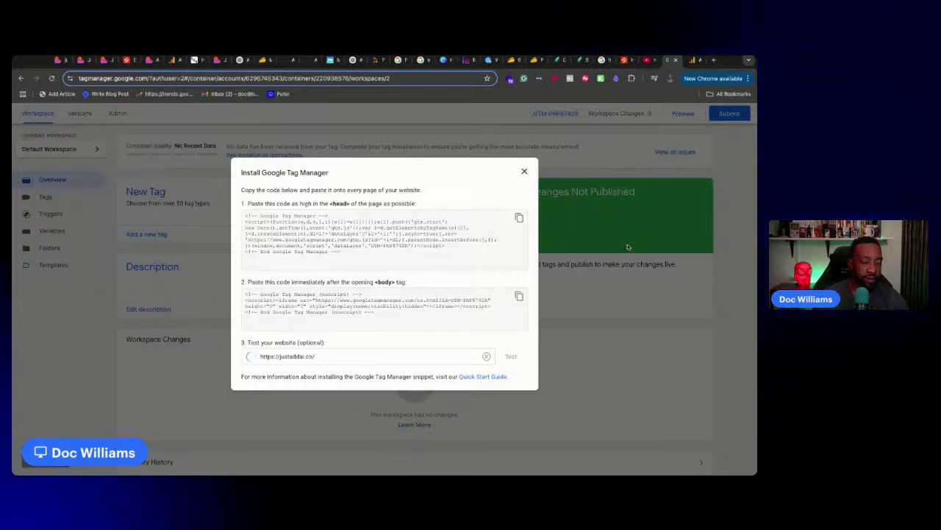
pyautogui.click(525, 172)
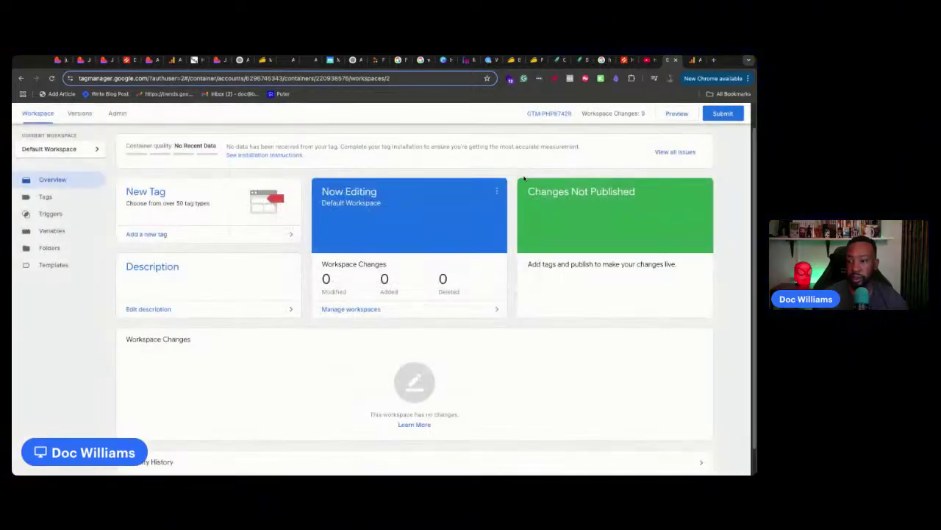
# Close Analytics' installation instructions and Google tag panels to reach the web stream details
pyautogui.click(695, 61)
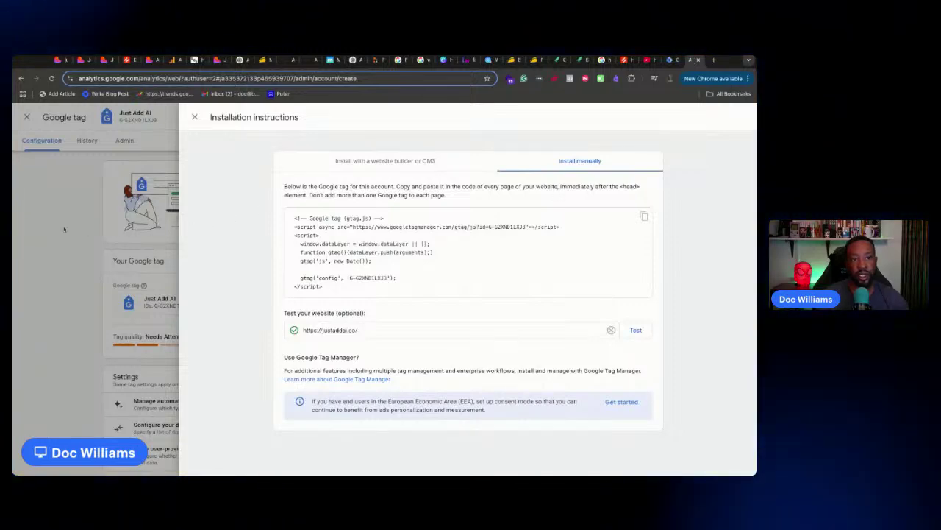
pyautogui.click(195, 117)
pyautogui.click(195, 117)
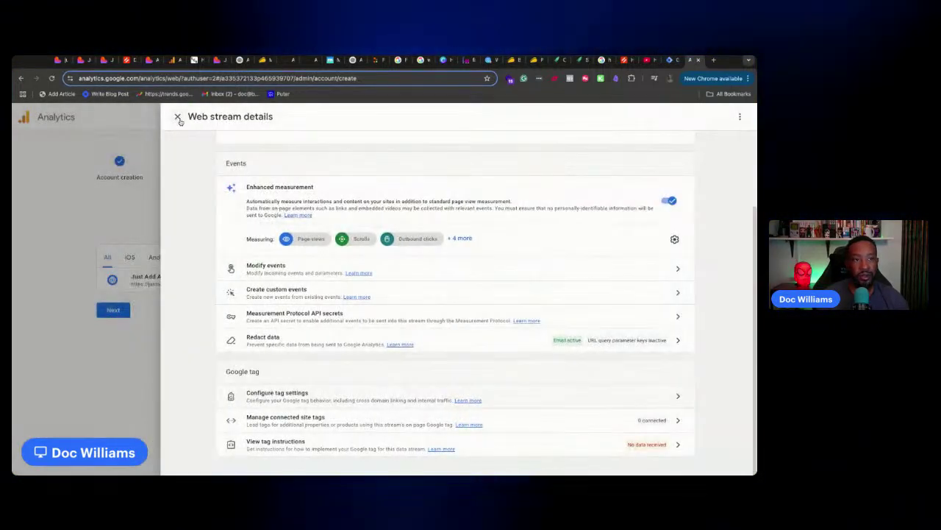
# Close web stream details and continue through data collection to the Analytics Home page
pyautogui.click(172, 120)
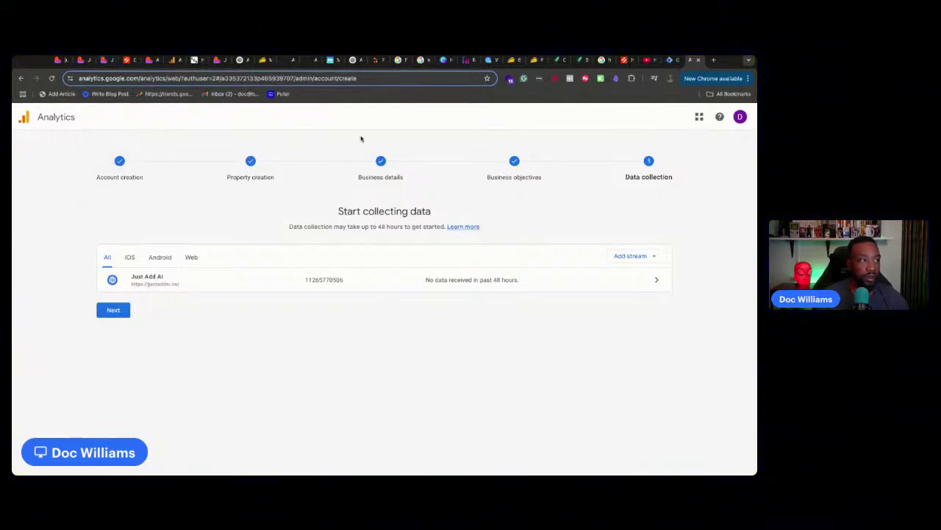
pyautogui.click(701, 116)
pyautogui.click(120, 104)
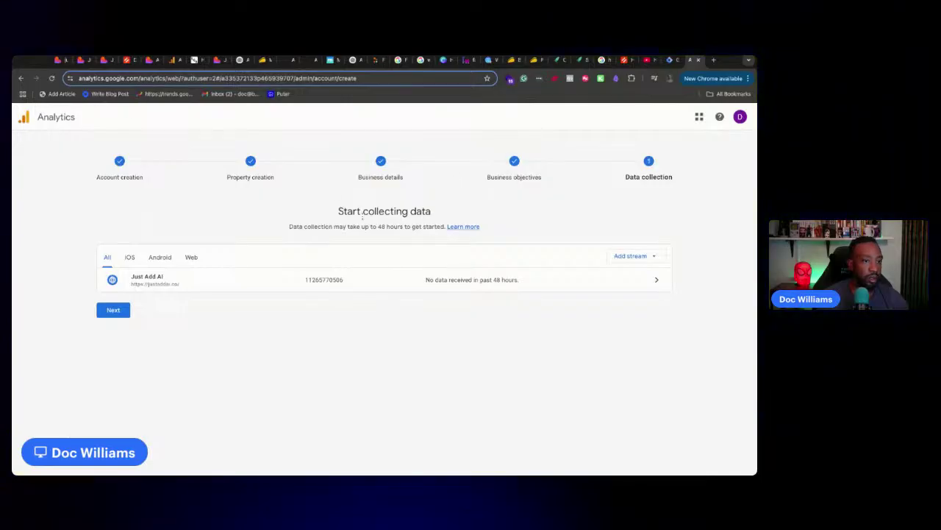
pyautogui.click(119, 314)
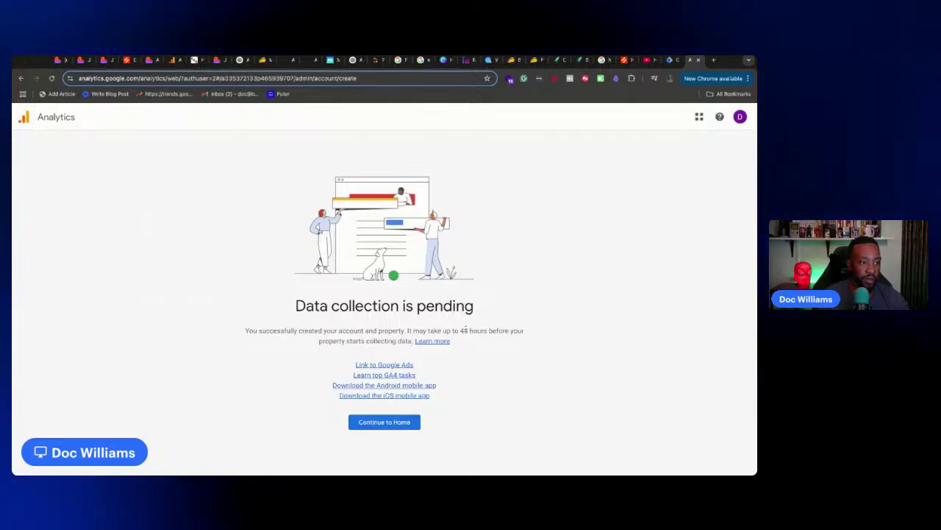
pyautogui.click(406, 421)
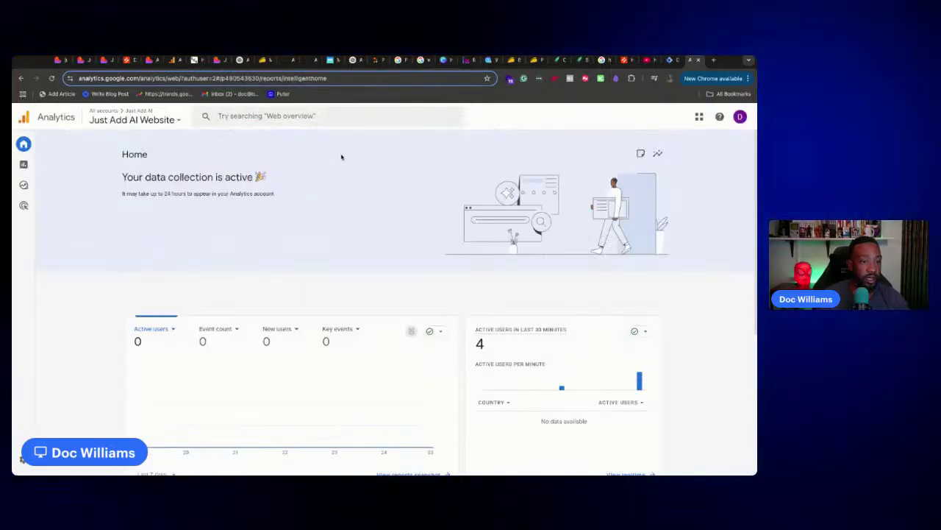
# Check the active users on Analytics Home, then open justaddai.co in a new tab
pyautogui.scroll(-4, 291, 246)
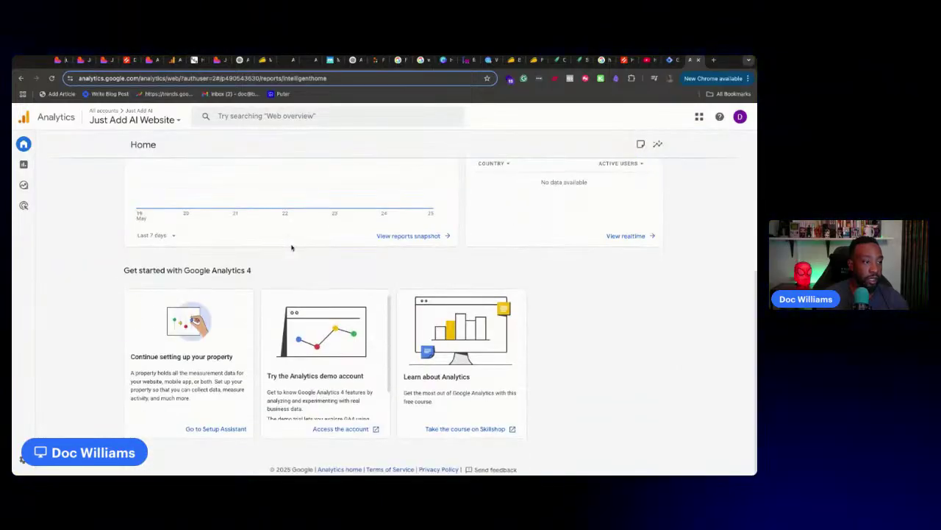
pyautogui.scroll(4, 291, 245)
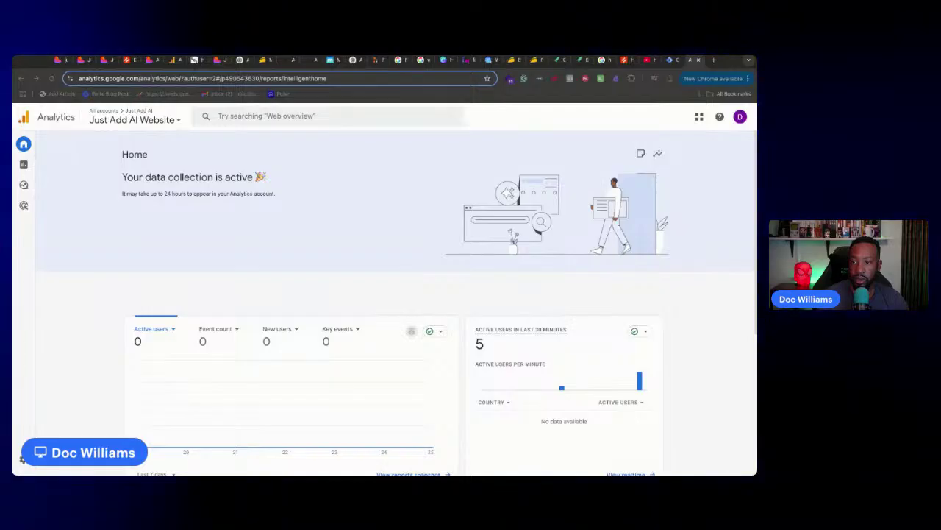
pyautogui.click(718, 64)
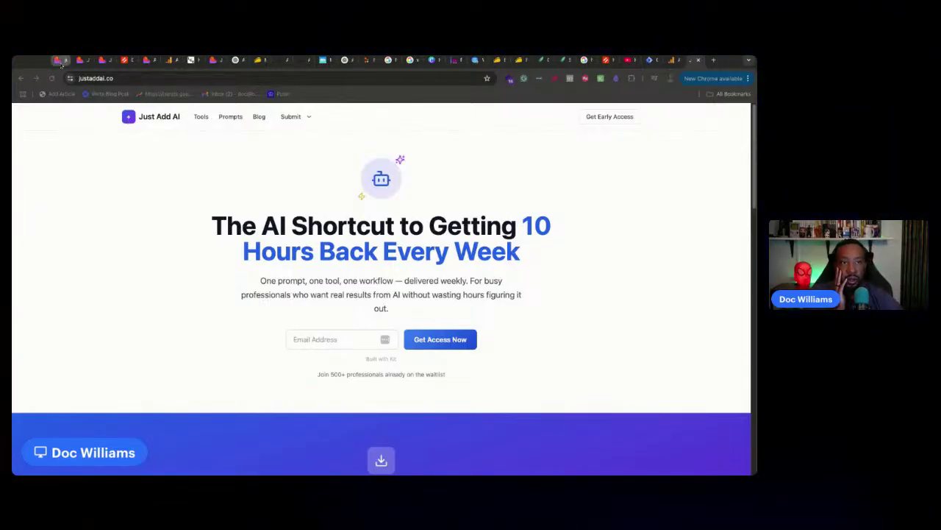
# Inspect the logo's plus-sign element and its class settings in Lovable's visual editor
pyautogui.click(61, 63)
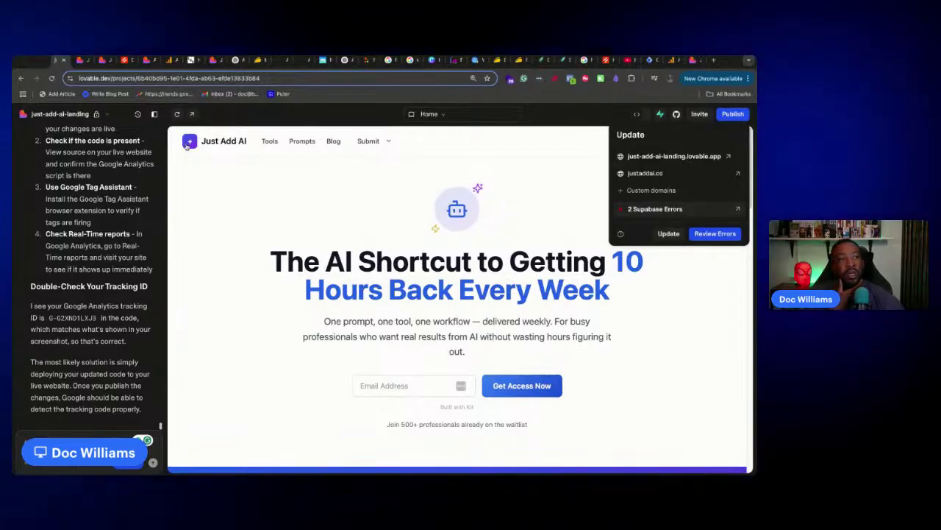
pyautogui.click(570, 115)
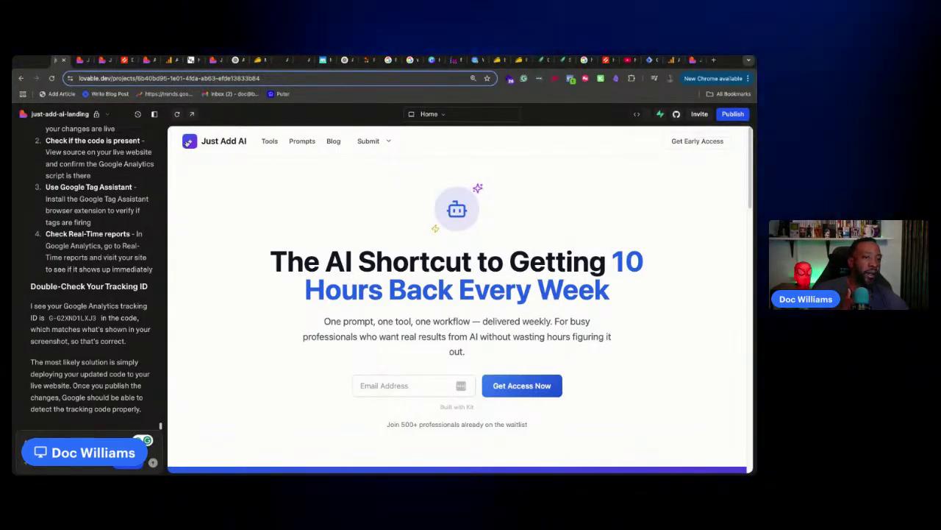
pyautogui.click(54, 463)
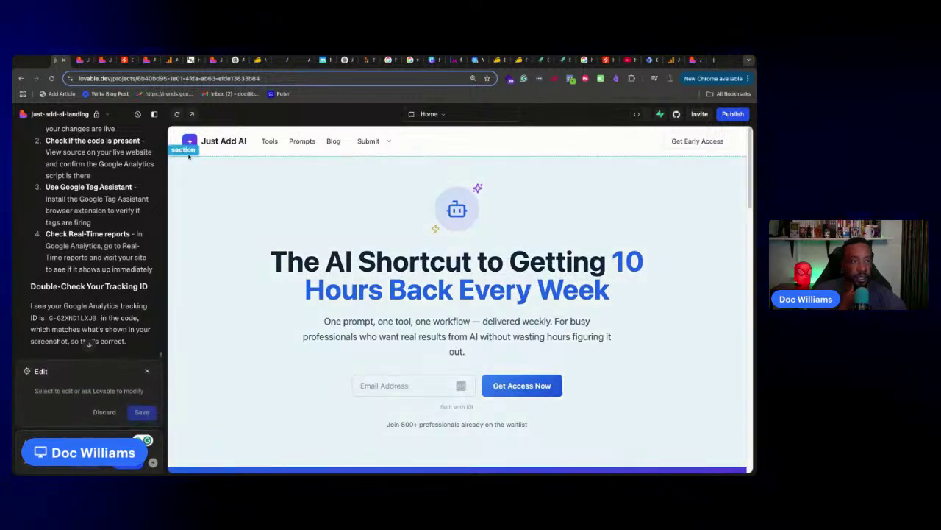
pyautogui.click(189, 144)
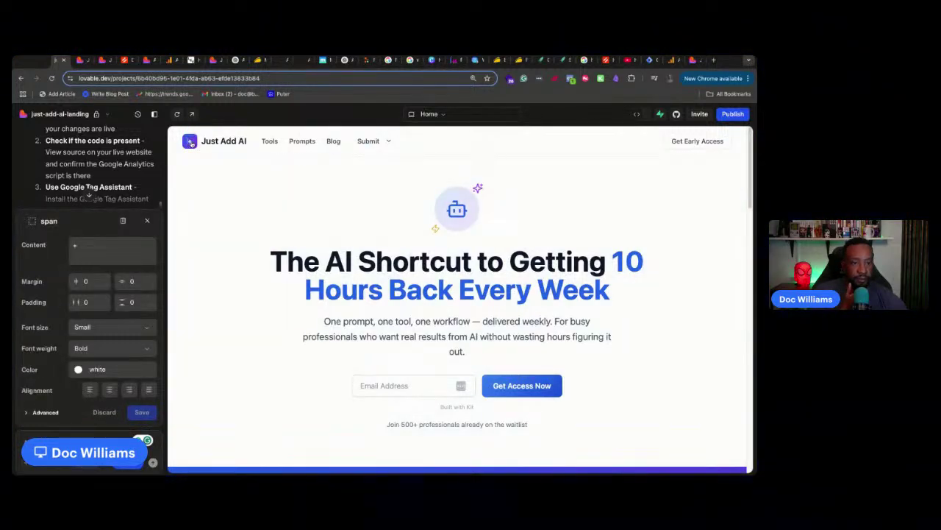
pyautogui.click(23, 414)
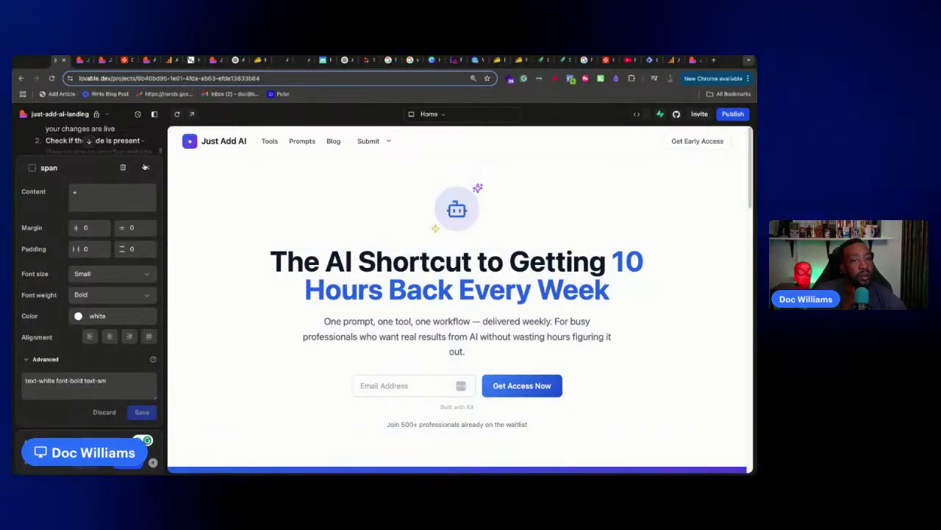
pyautogui.click(146, 167)
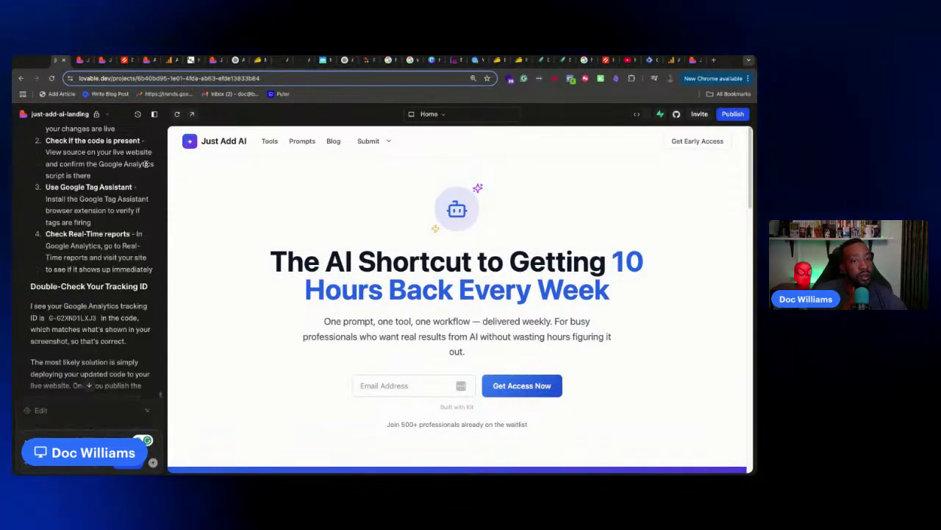
# Zoom the live justaddai.co page in three steps, then go to favicon.cc
pyautogui.click(105, 60)
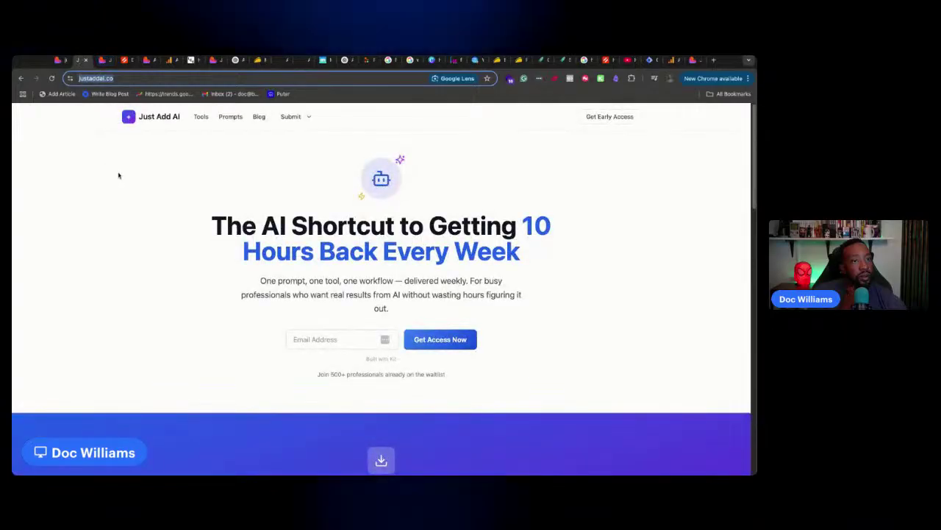
pyautogui.click(115, 147)
pyautogui.hotkey('ctrl', '+')
pyautogui.hotkey('ctrl', '+')
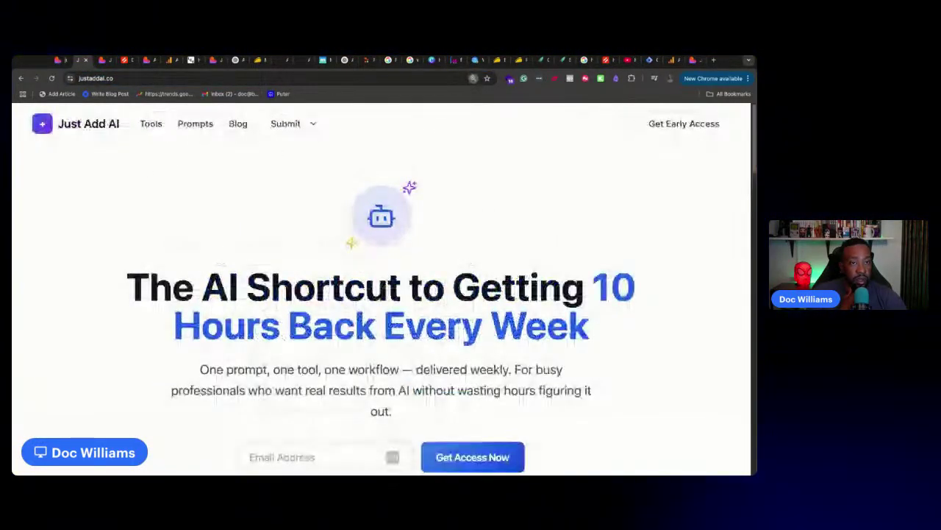
pyautogui.hotkey('ctrl', '+')
pyautogui.hotkey('ctrl', '+')
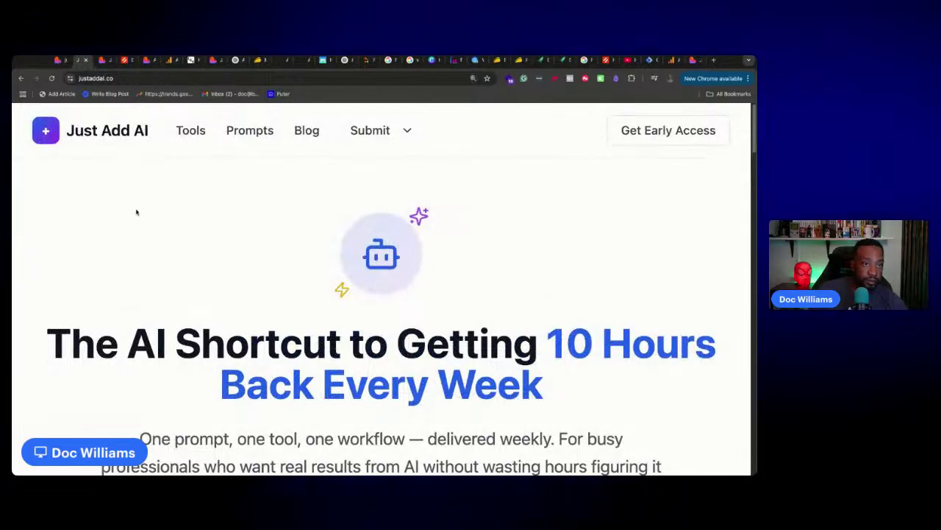
pyautogui.hotkey('ctrl', '+')
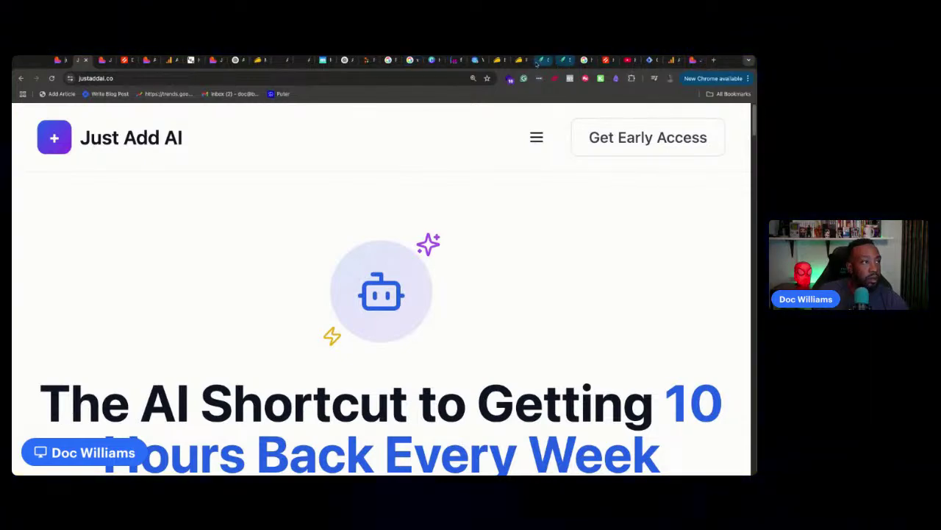
pyautogui.click(461, 63)
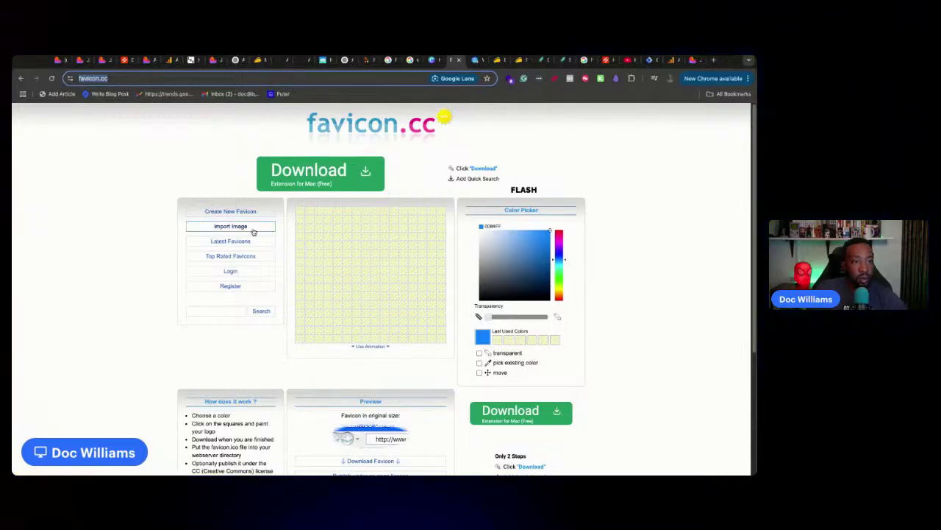
# Import the screenshot file into the favicon.cc editor
pyautogui.click(254, 232)
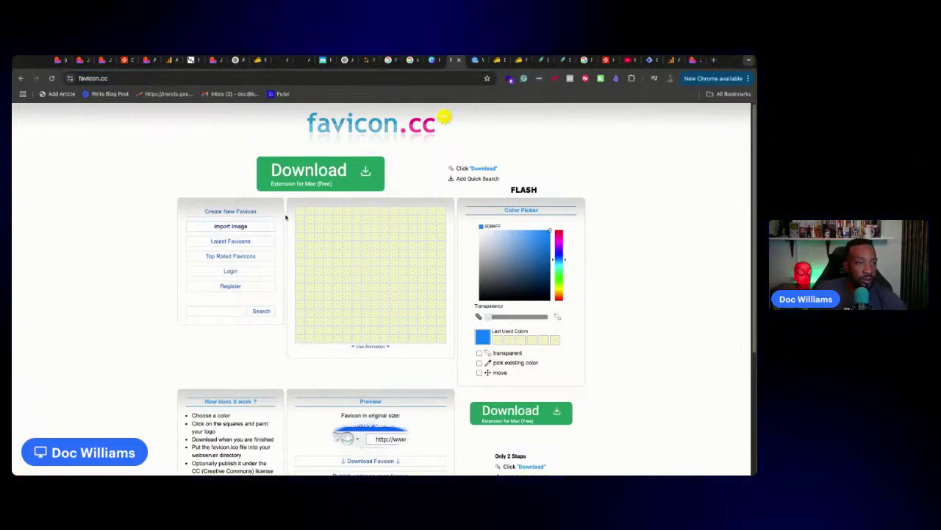
pyautogui.click(244, 228)
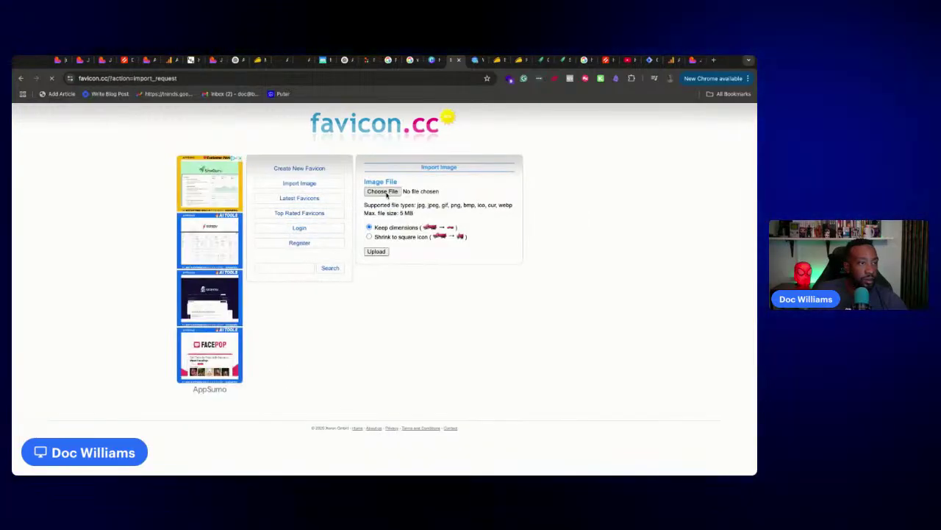
pyautogui.click(610, 340)
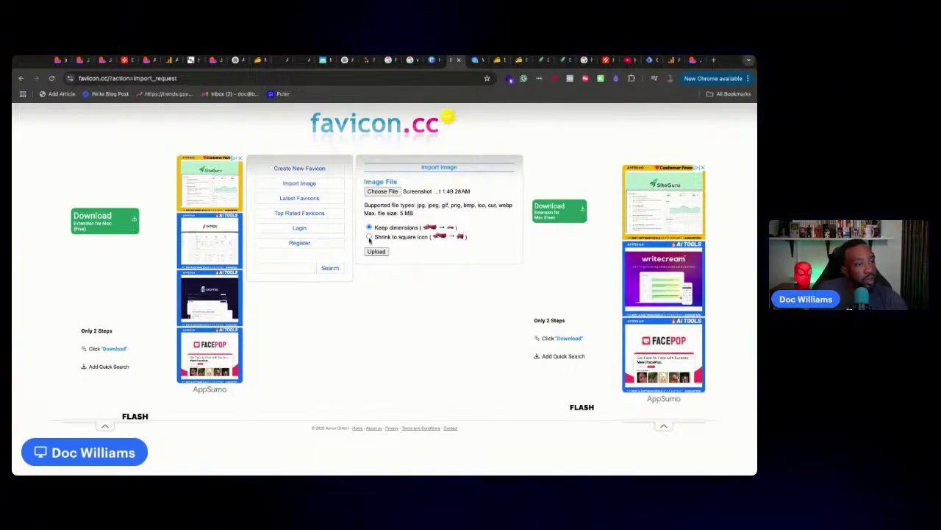
pyautogui.click(376, 251)
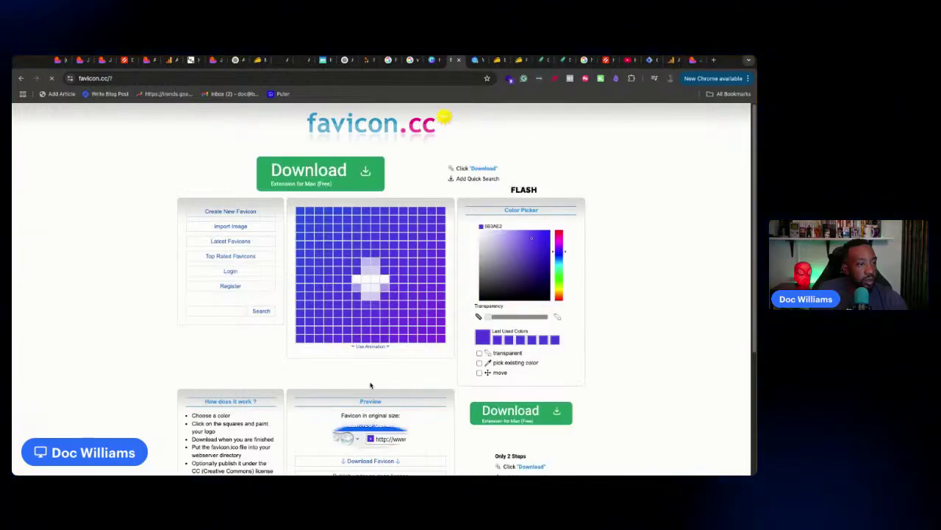
# Download the purple favicon with a white plus, then return to Lovable
pyautogui.scroll(-3, 451, 362)
pyautogui.scroll(-1, 456, 361)
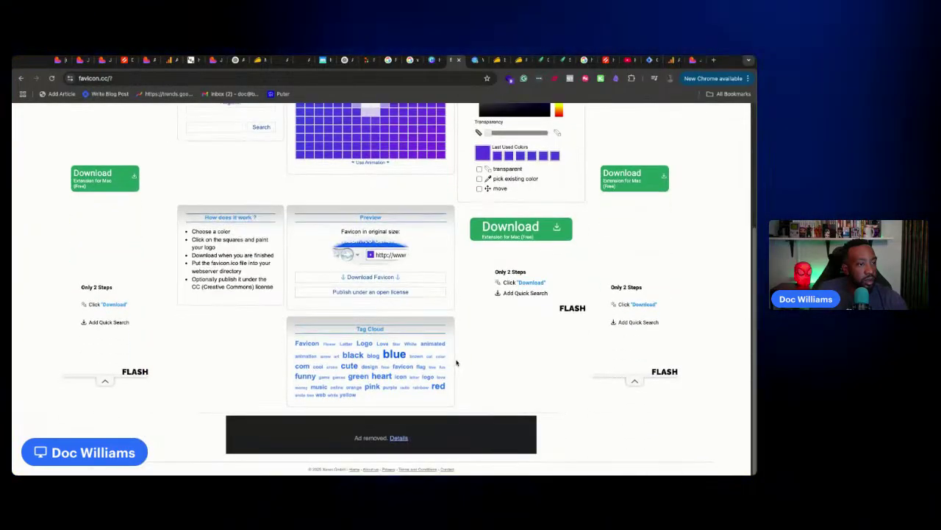
pyautogui.scroll(2, 457, 362)
pyautogui.scroll(2, 456, 362)
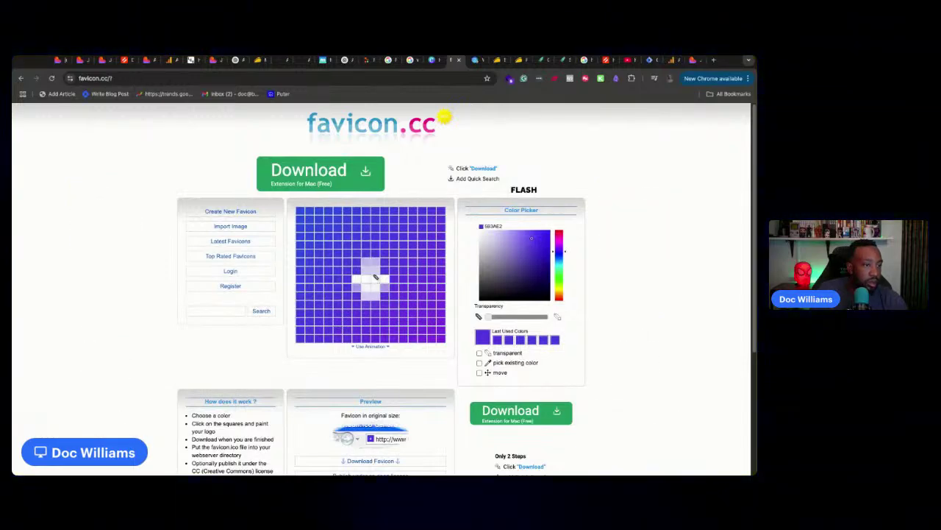
pyautogui.scroll(-3, 457, 331)
pyautogui.scroll(3, 452, 321)
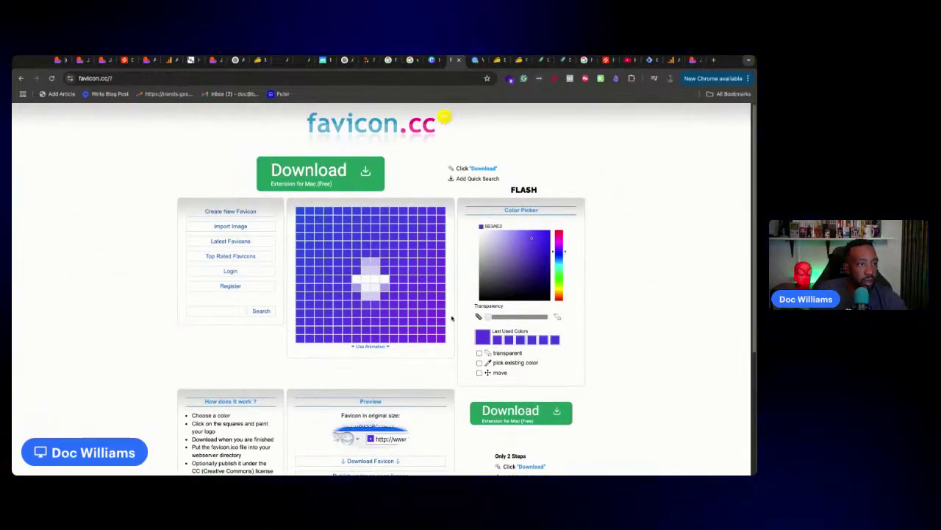
pyautogui.scroll(-3, 382, 287)
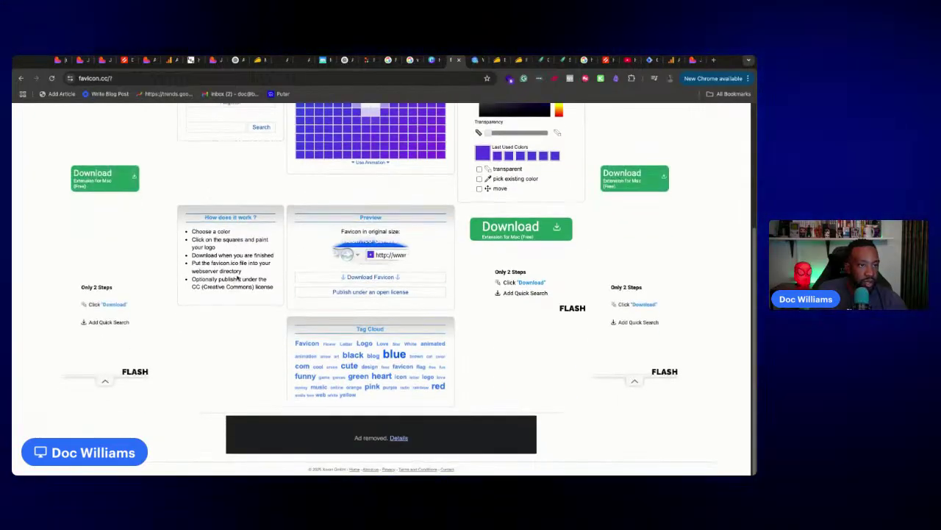
pyautogui.click(382, 278)
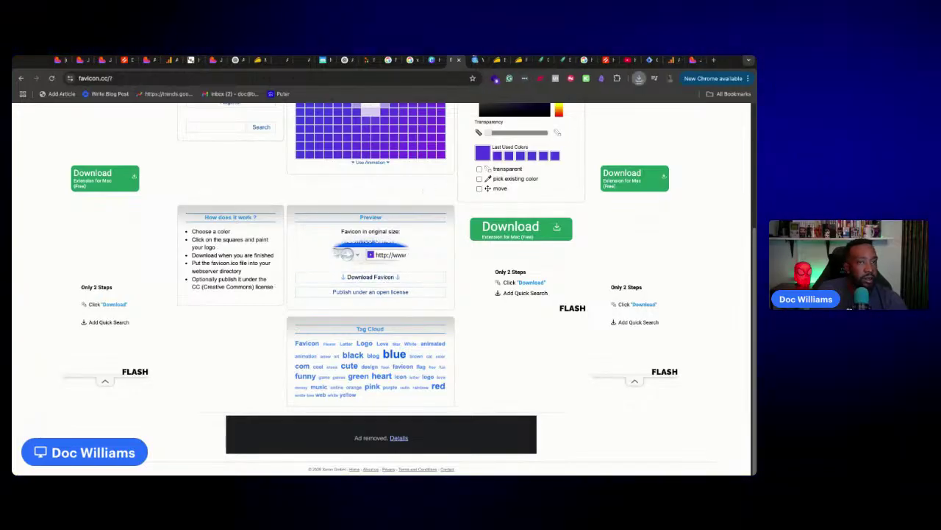
pyautogui.click(58, 60)
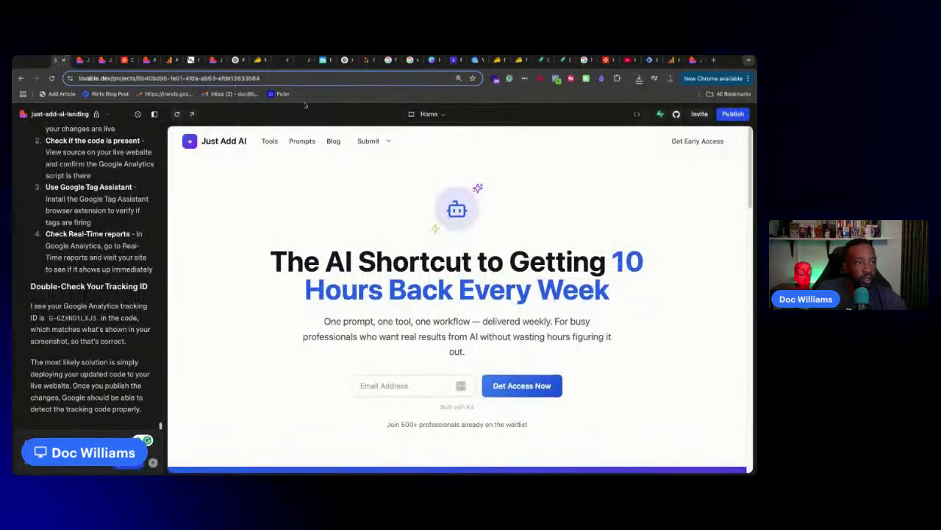
pyautogui.scroll(10, 116, 277)
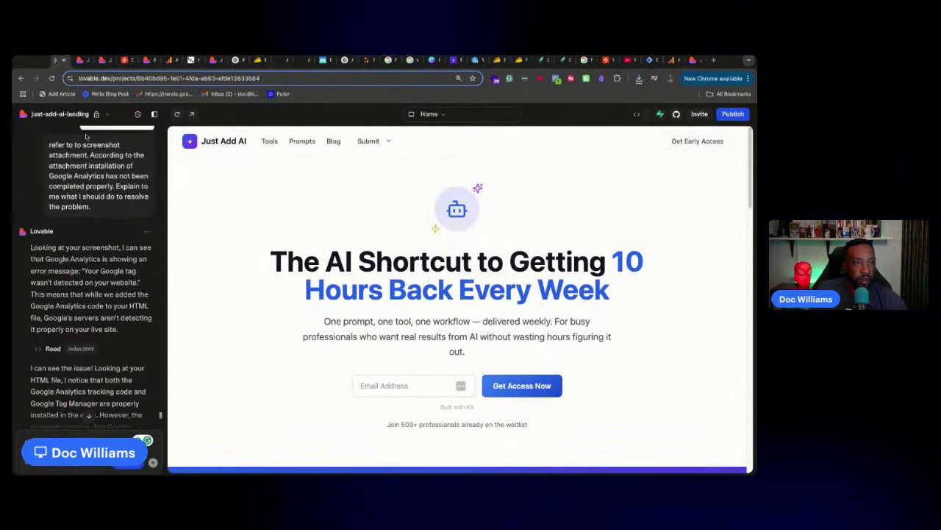
pyautogui.click(110, 114)
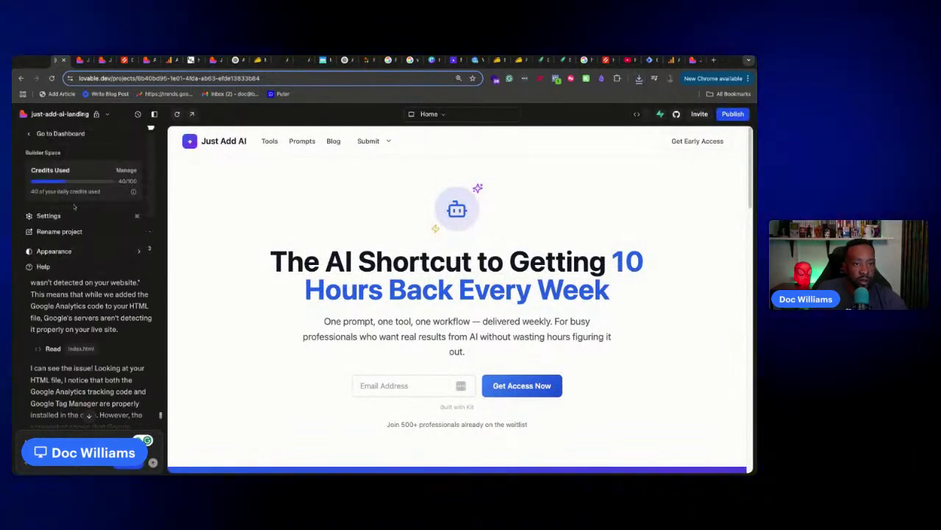
pyautogui.click(75, 215)
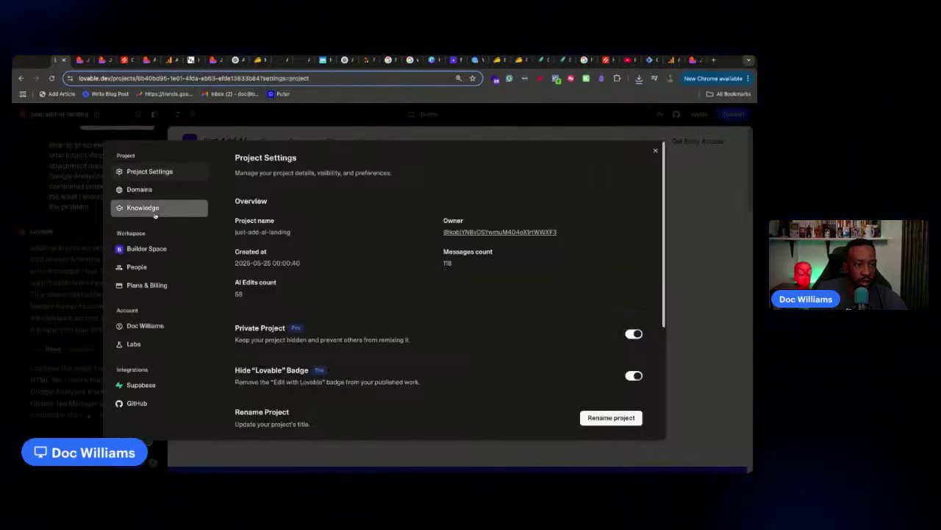
pyautogui.click(136, 266)
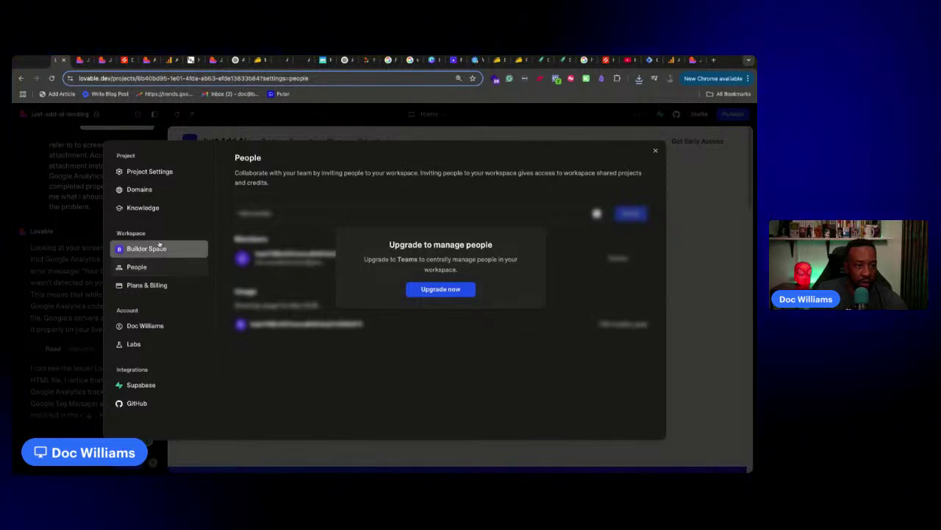
pyautogui.click(159, 208)
pyautogui.click(159, 191)
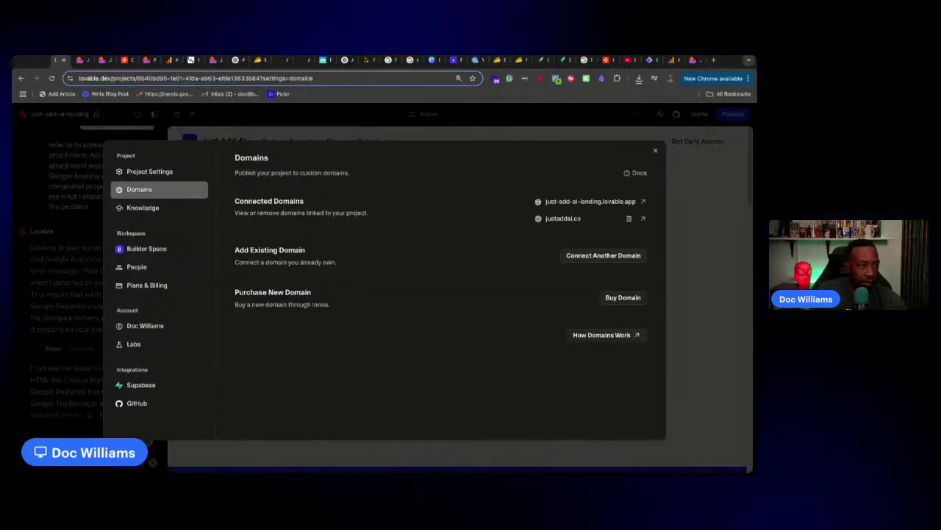
pyautogui.click(152, 172)
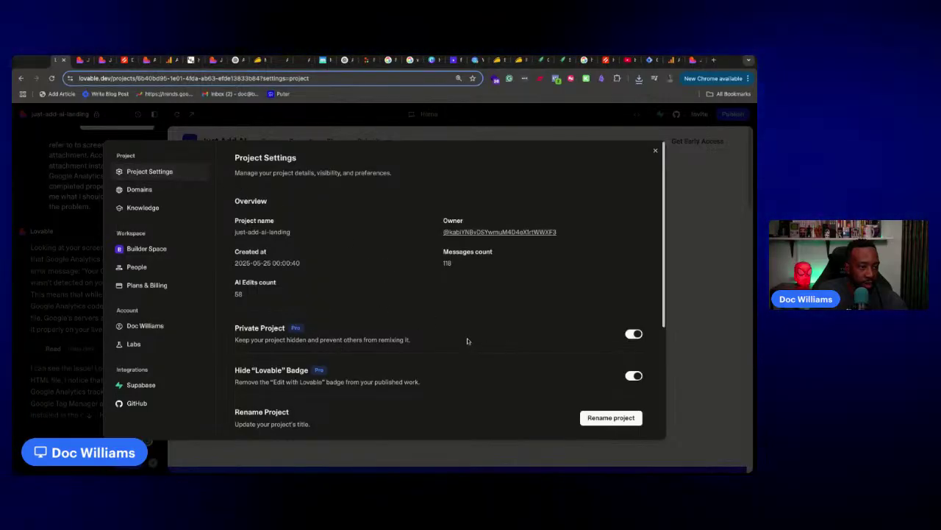
pyautogui.scroll(-2, 467, 337)
pyautogui.scroll(-1, 470, 337)
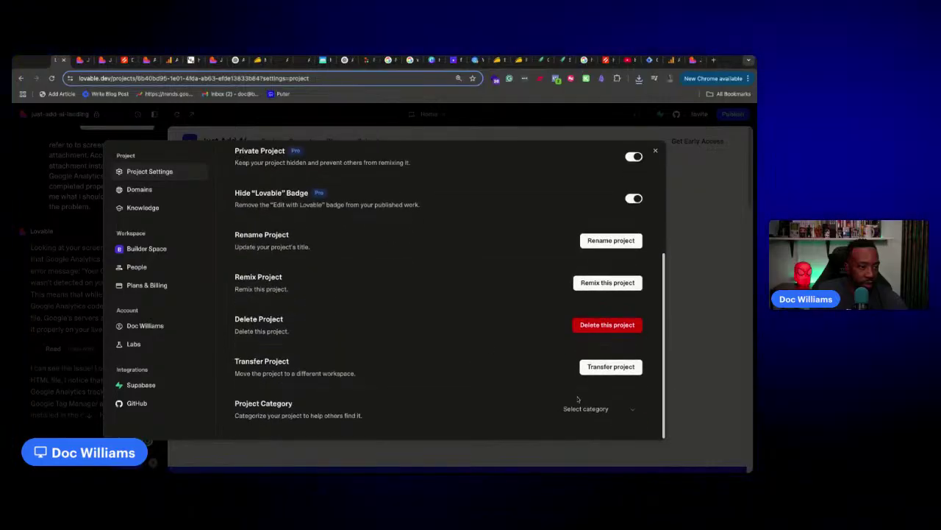
pyautogui.click(623, 407)
pyautogui.click(631, 415)
pyautogui.scroll(3, 425, 304)
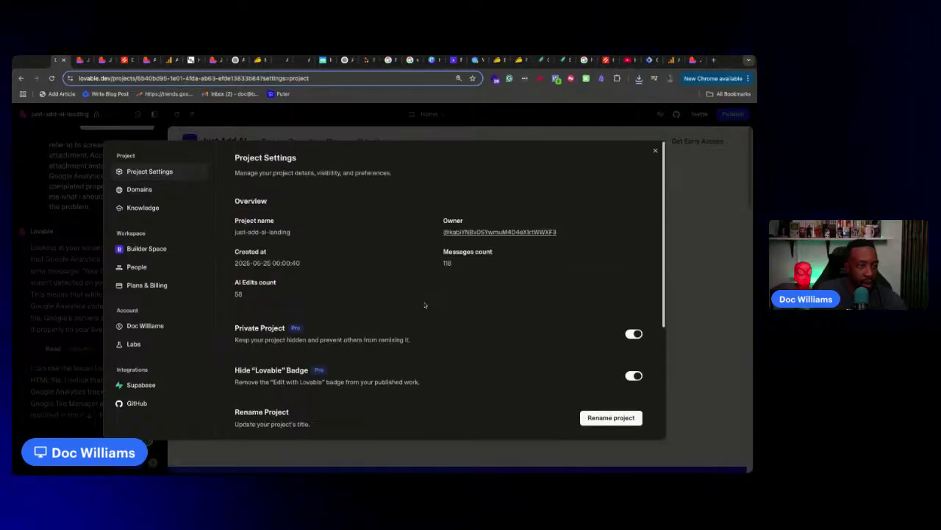
pyautogui.click(655, 153)
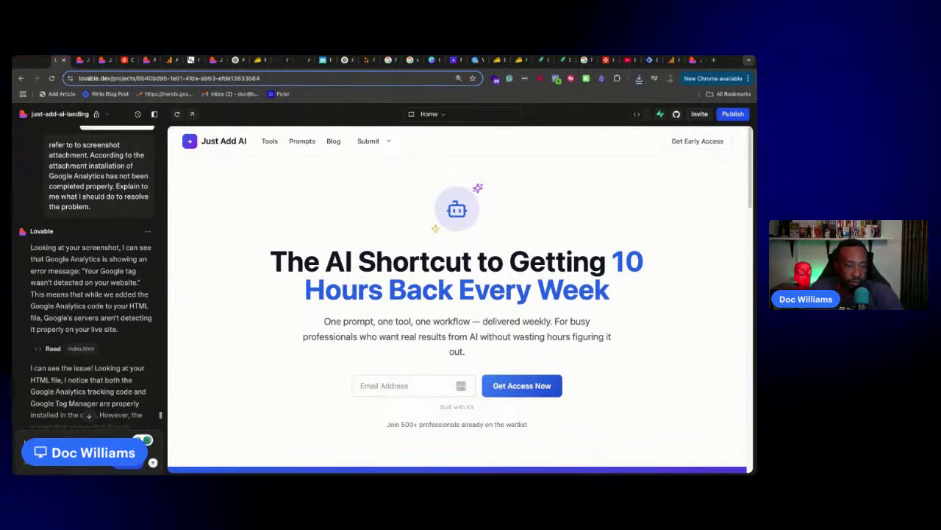
# Ask Lovable how to add a favicon to the site
pyautogui.press('Return')
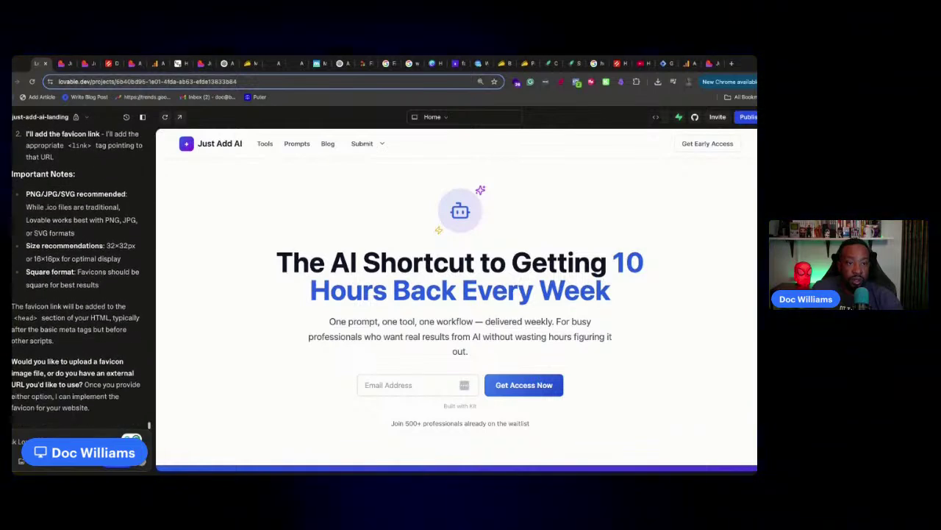
pyautogui.click(12, 461)
pyautogui.click(17, 461)
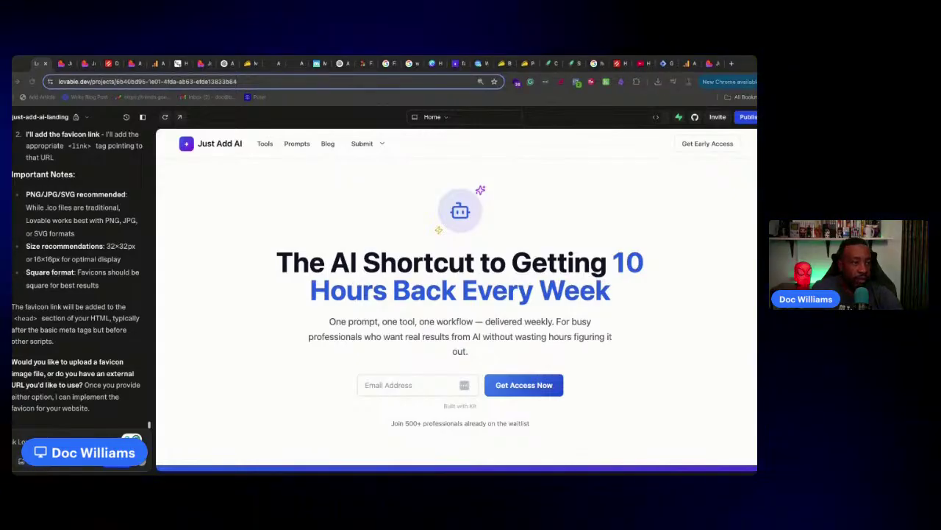
# Attach the purple favicon image and send it with a 'favicon' upload request
pyautogui.click(650, 295)
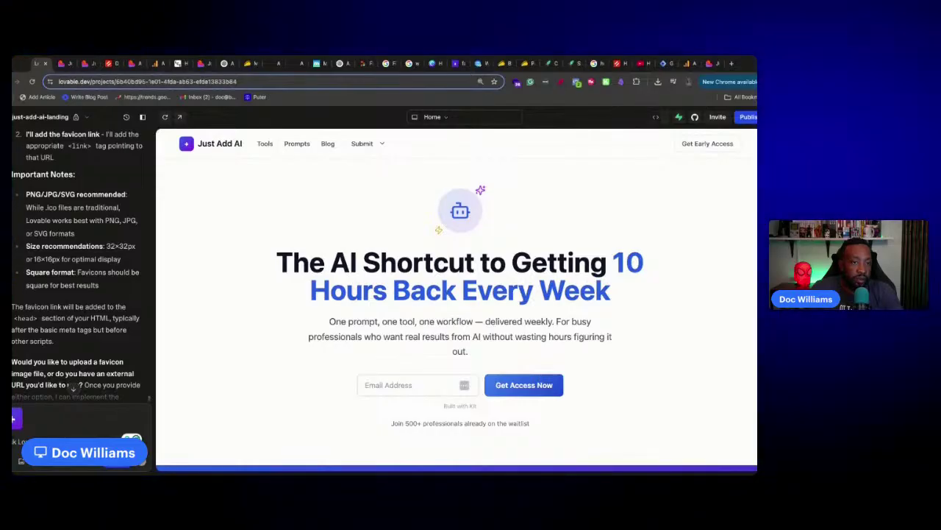
pyautogui.scroll(-1, 83, 342)
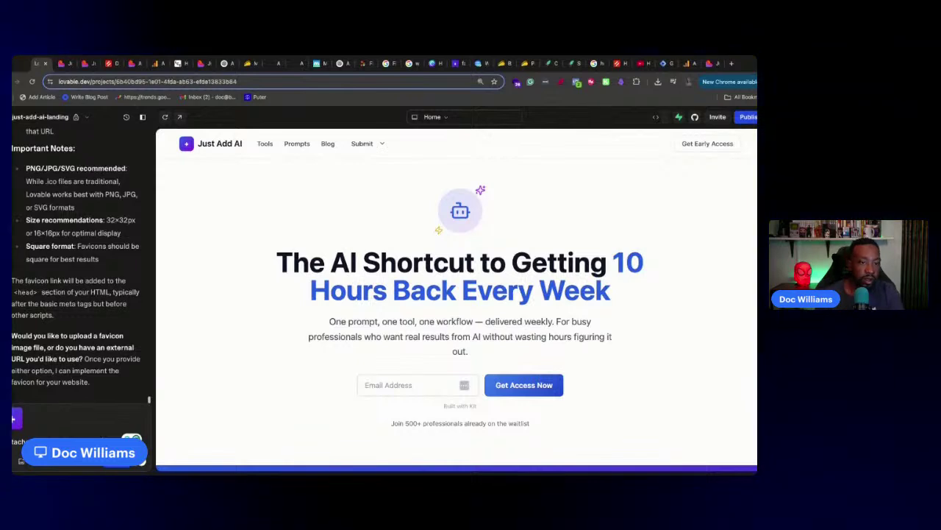
pyautogui.write('favicon image. Upload the')
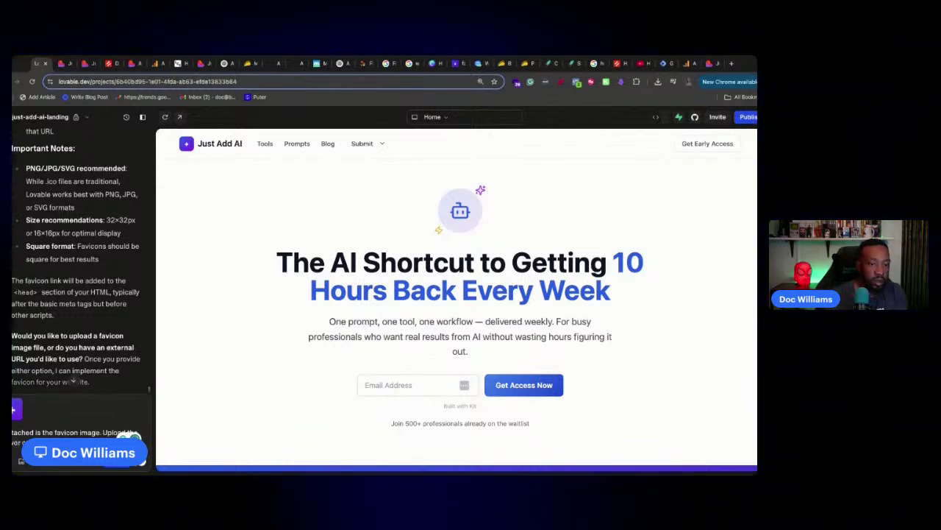
pyautogui.press('Return')
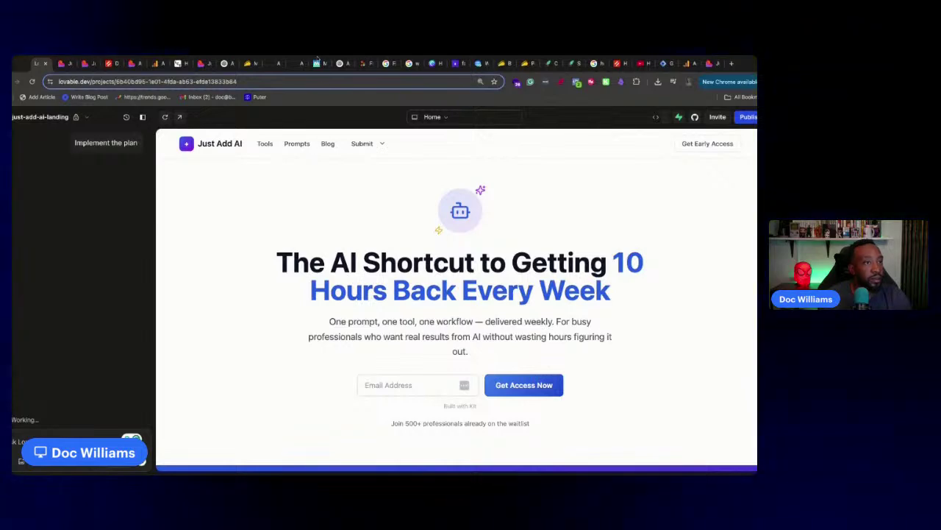
# Close the favicon search, blank, favicon.cc, Similarweb, AppSumo and coupon tabs
pyautogui.click(408, 63)
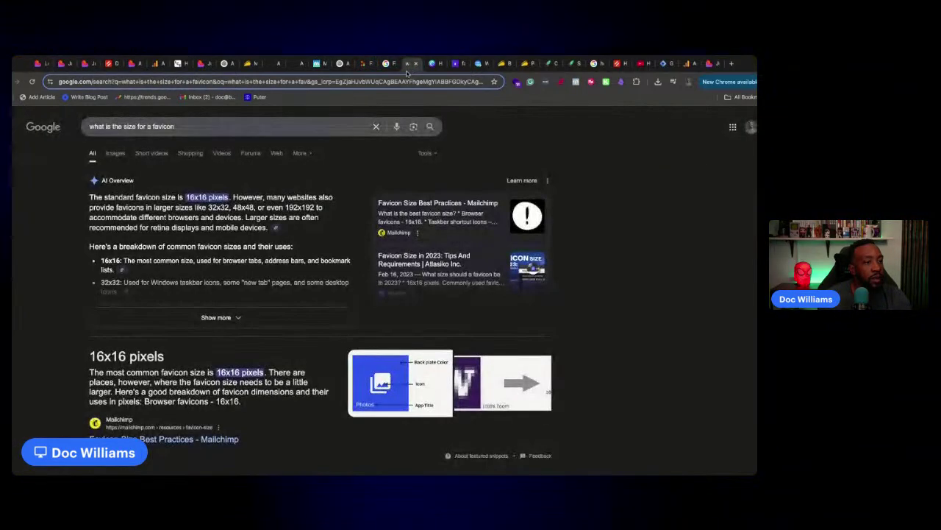
pyautogui.click(415, 64)
pyautogui.click(416, 64)
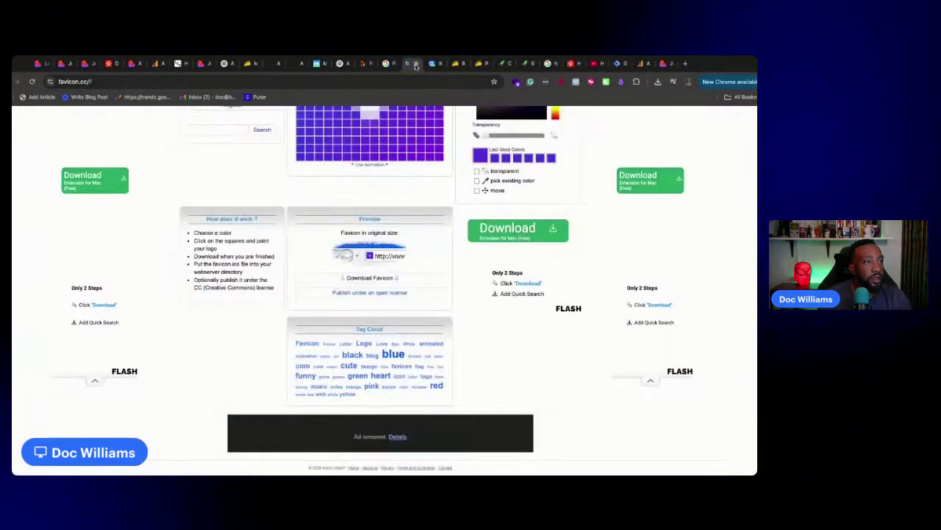
pyautogui.click(416, 64)
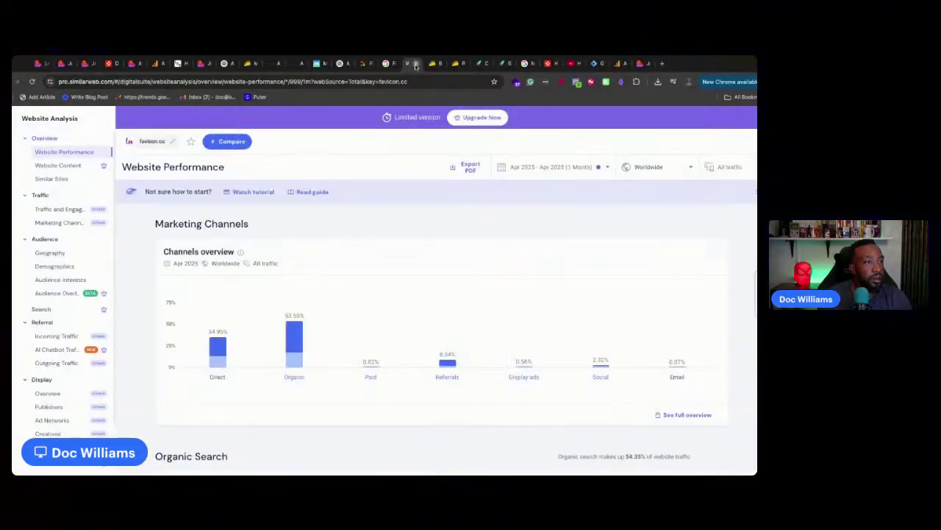
pyautogui.click(416, 64)
pyautogui.click(454, 64)
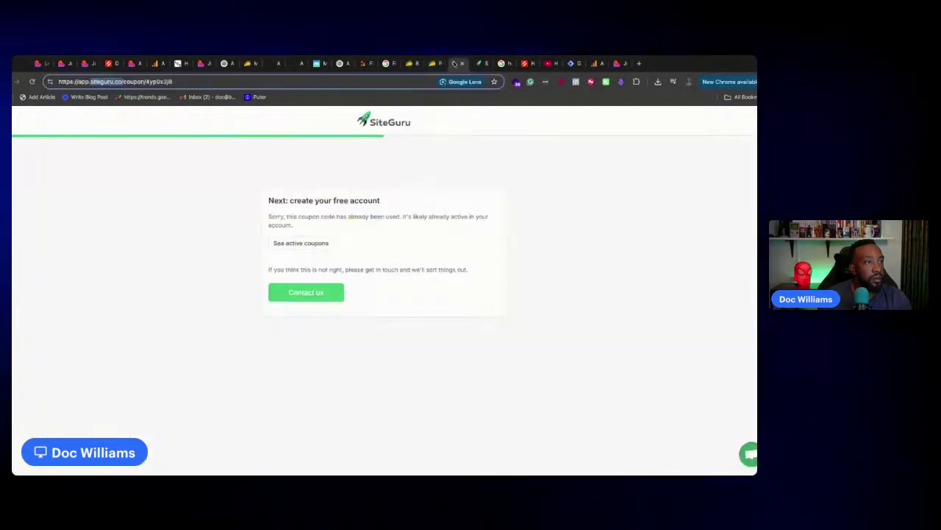
pyautogui.click(461, 64)
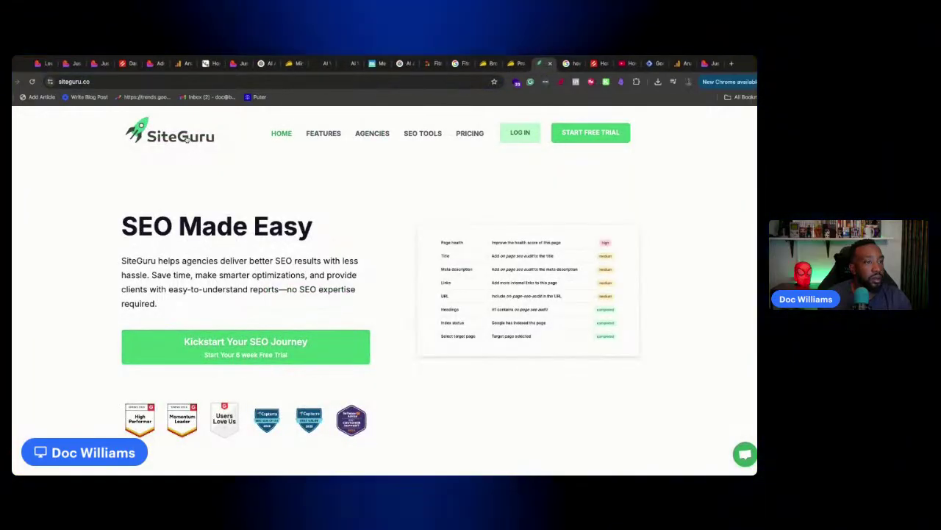
# View SiteGuru's agencies page, then return to the Lovable editor
pyautogui.click(189, 137)
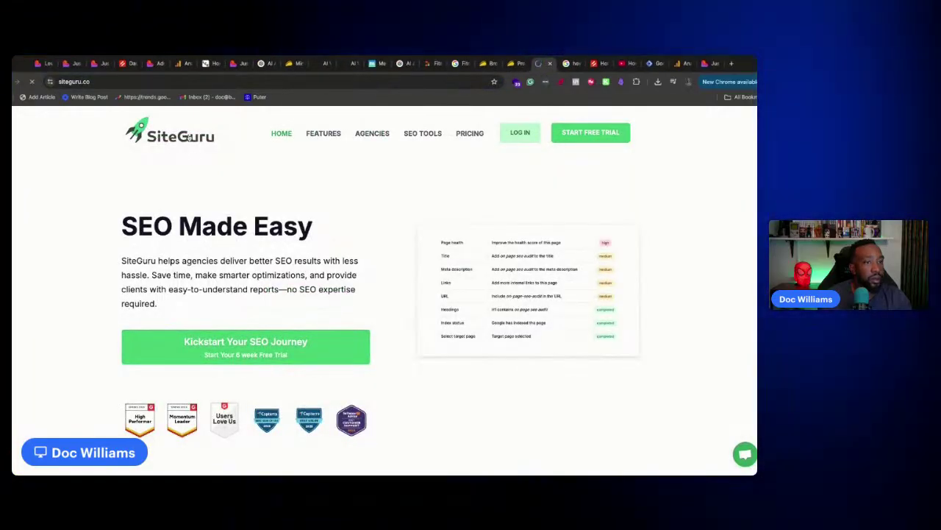
pyautogui.click(374, 135)
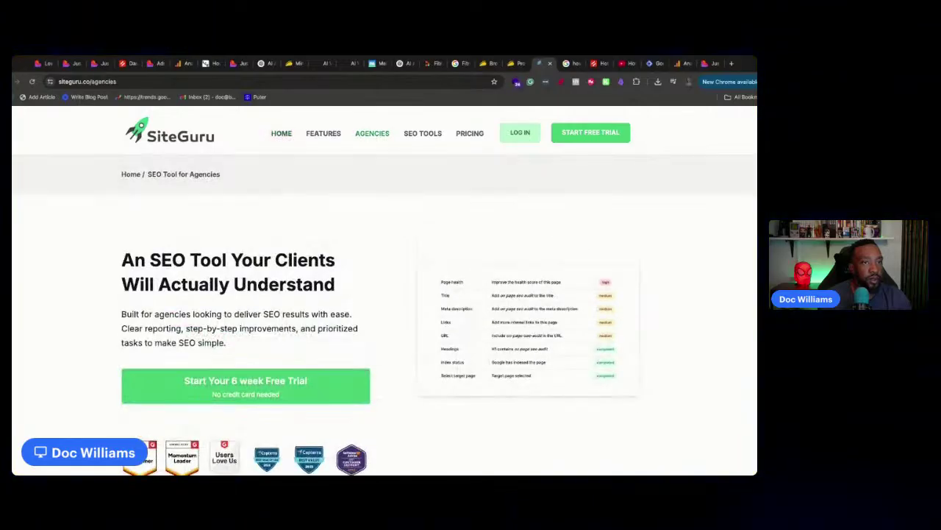
pyautogui.click(42, 64)
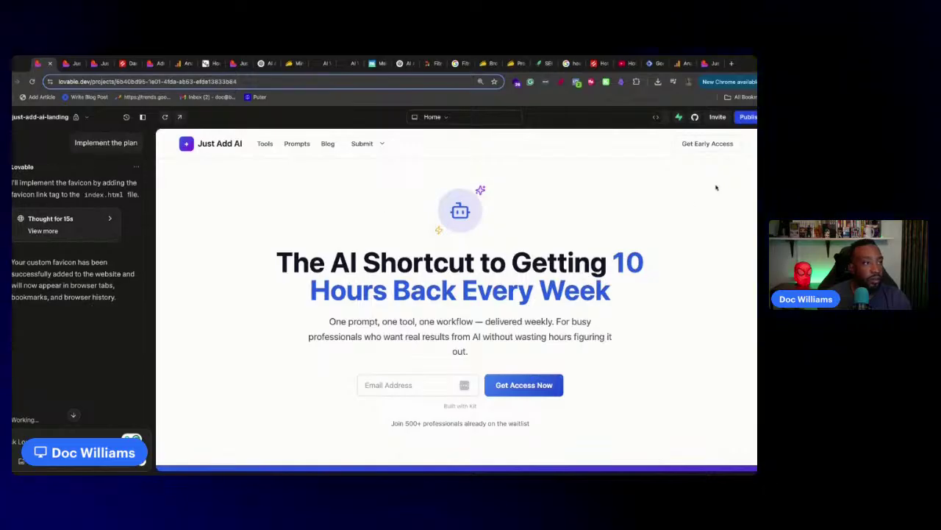
# Publish the favicon update with Publish anyway past the Supabase warning, and open justaddai.co live
pyautogui.click(747, 119)
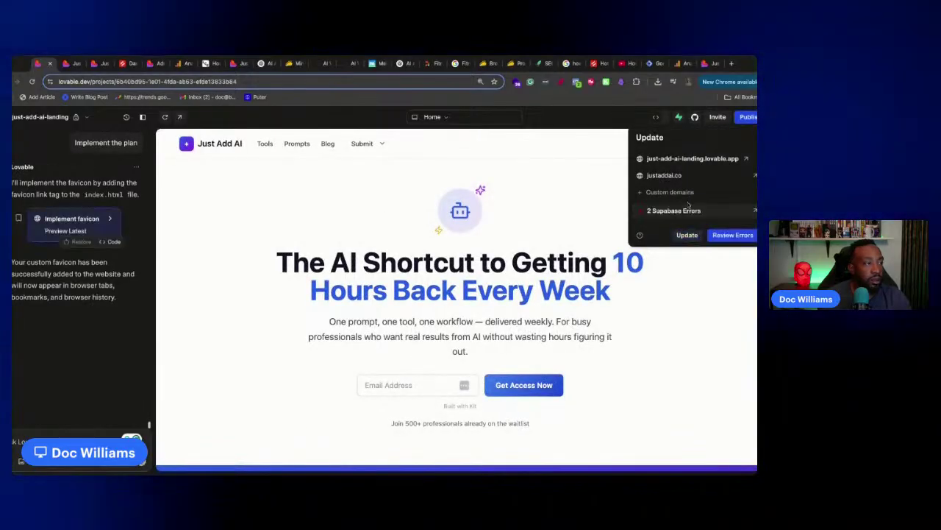
pyautogui.click(687, 235)
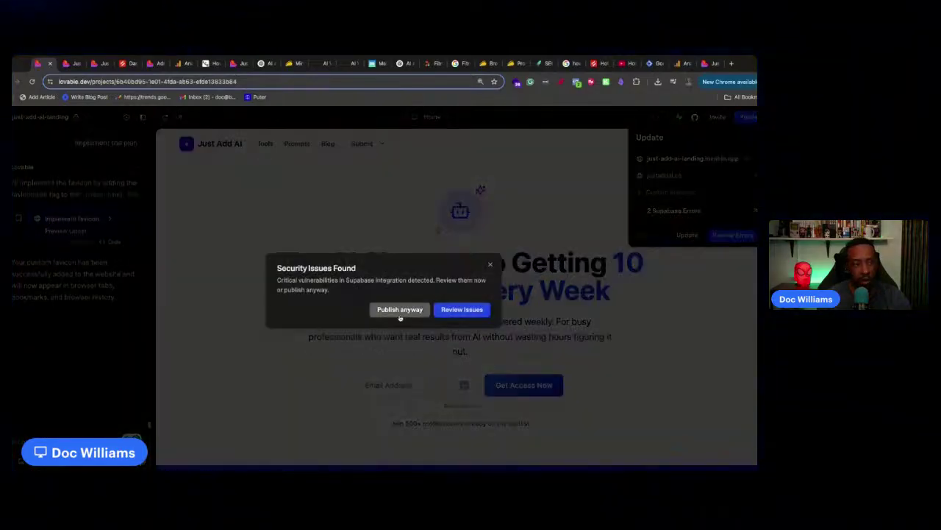
pyautogui.click(400, 315)
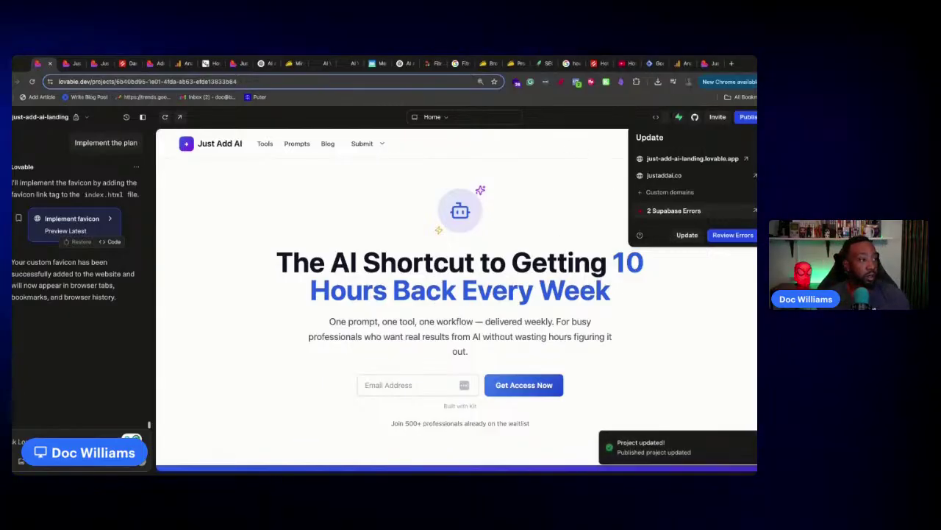
pyautogui.click(753, 177)
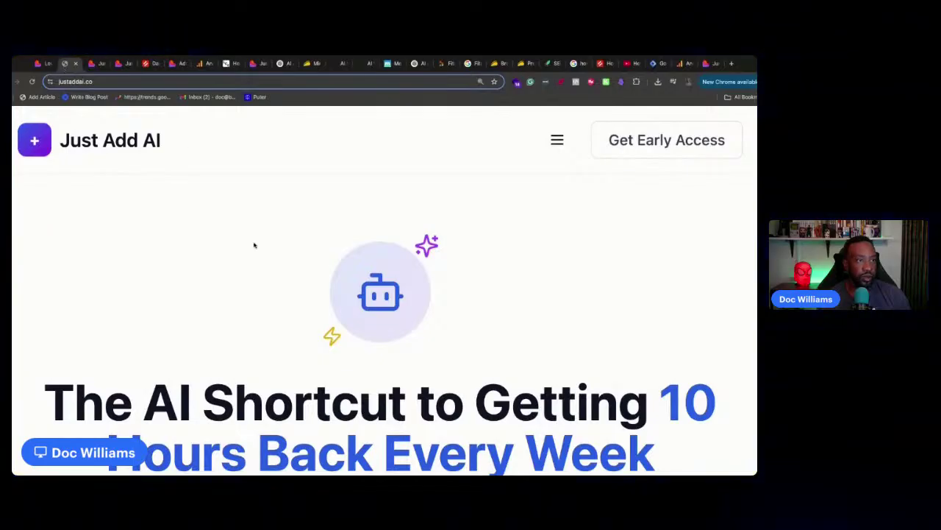
# Zoom the live justaddai.co homepage out twice to see its desktop layout
pyautogui.hotkey('ctrl', '-')
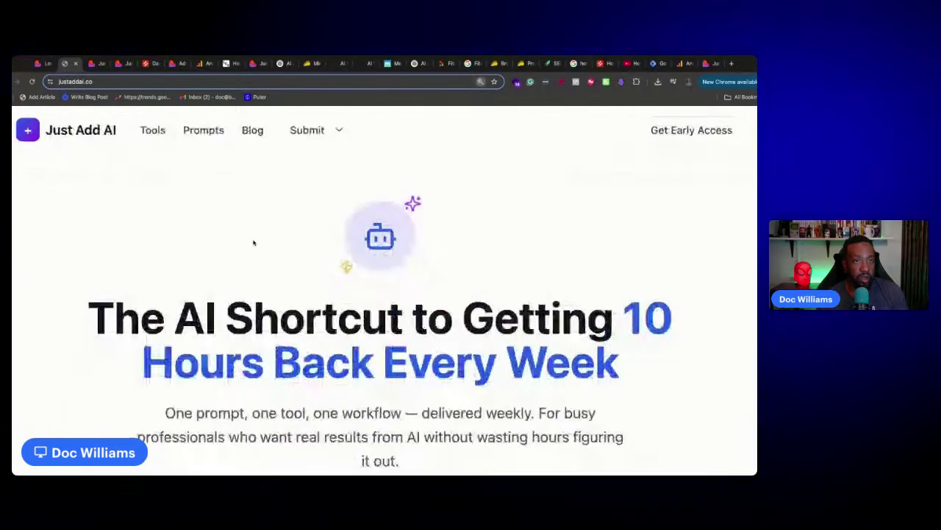
pyautogui.hotkey('ctrl', '-')
pyautogui.hotkey('ctrl', '-')
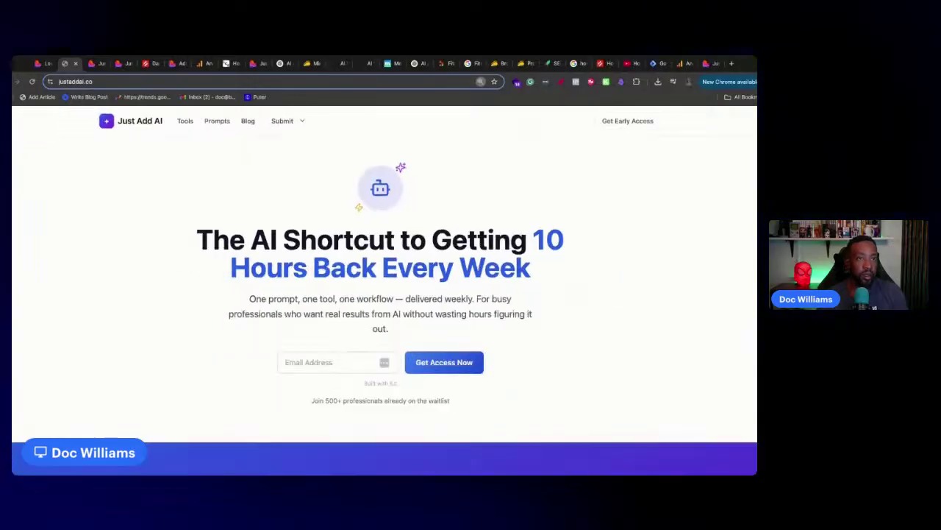
pyautogui.scroll(-2, 269, 227)
pyautogui.scroll(2, 269, 227)
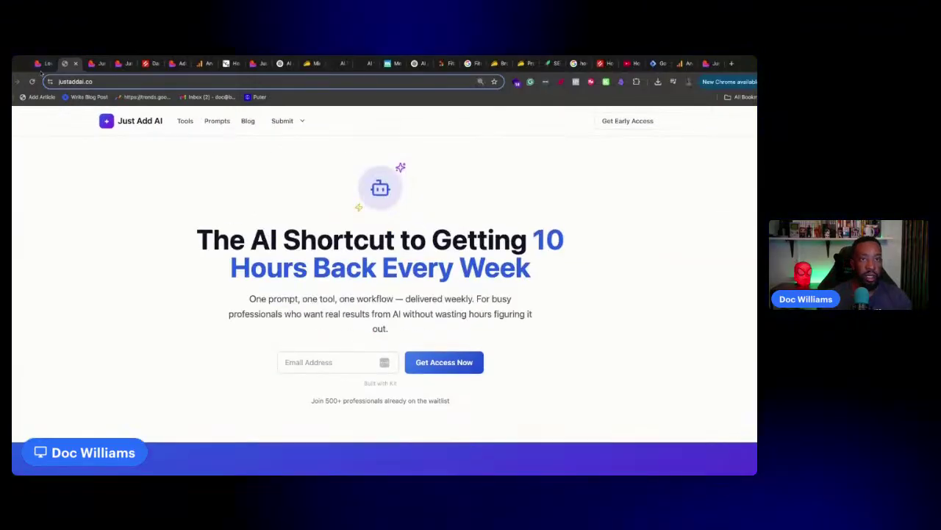
# Return to the Lovable project and dismiss the Publish panel to show the preview
pyautogui.click(40, 64)
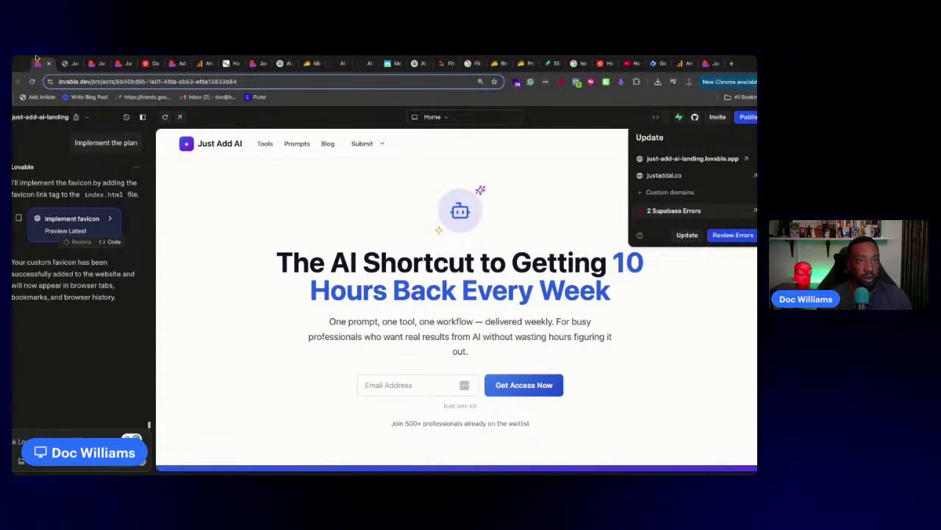
pyautogui.click(159, 98)
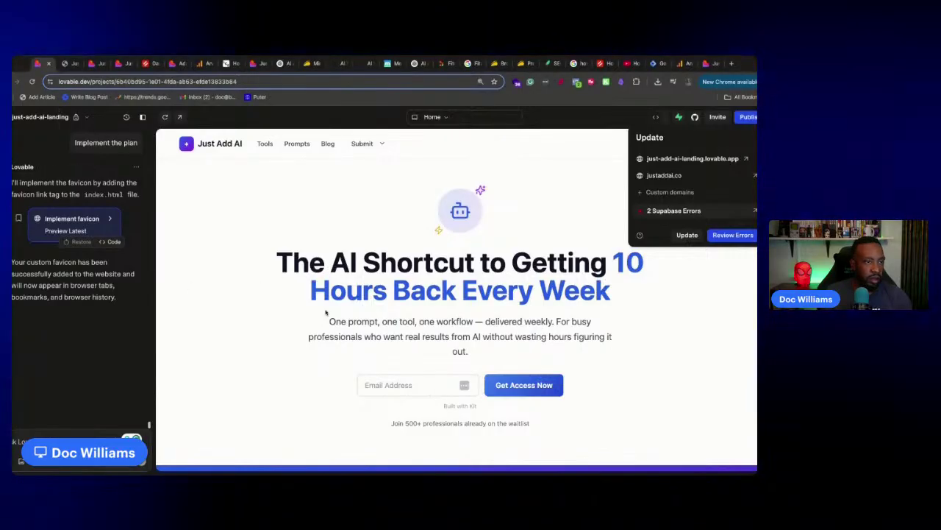
pyautogui.click(751, 125)
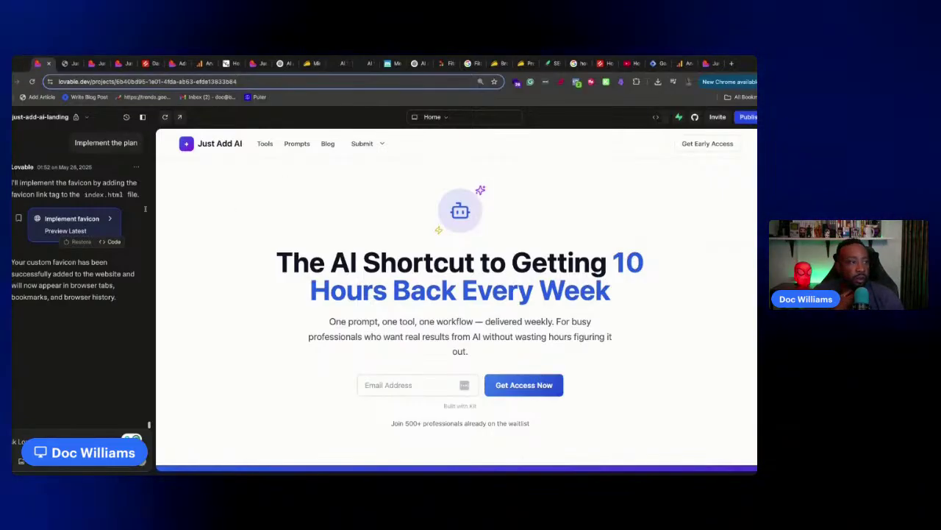
pyautogui.scroll(-10, 393, 273)
pyautogui.scroll(10, 393, 273)
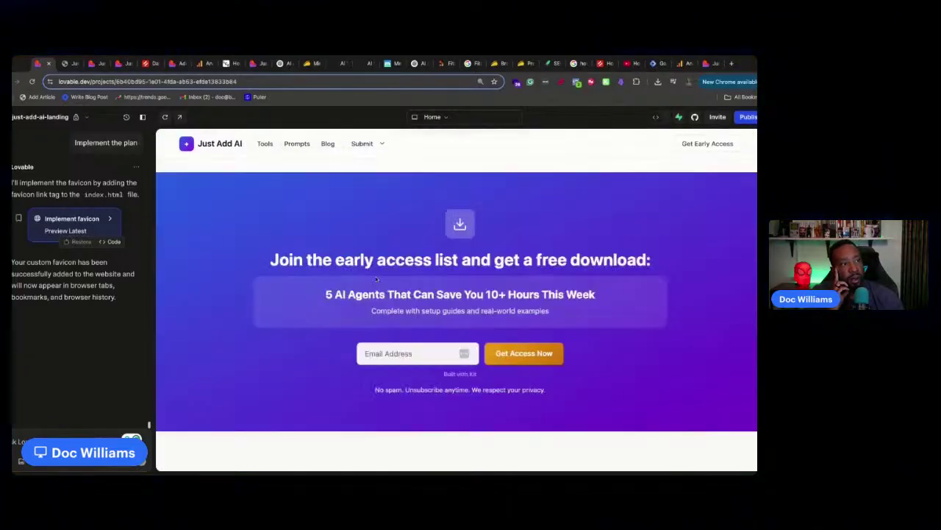
pyautogui.click(264, 144)
pyautogui.scroll(-5, 260, 366)
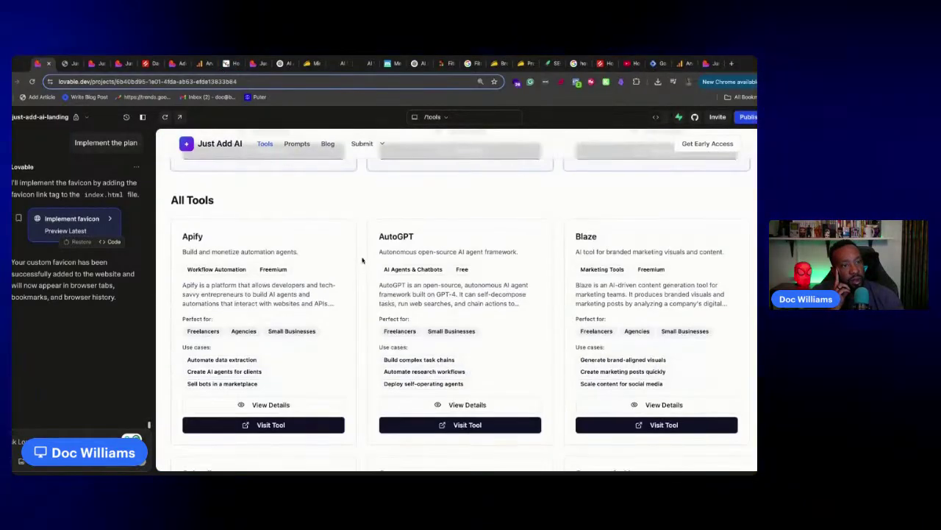
pyautogui.click(265, 375)
pyautogui.scroll(-8, 316, 361)
pyautogui.click(361, 307)
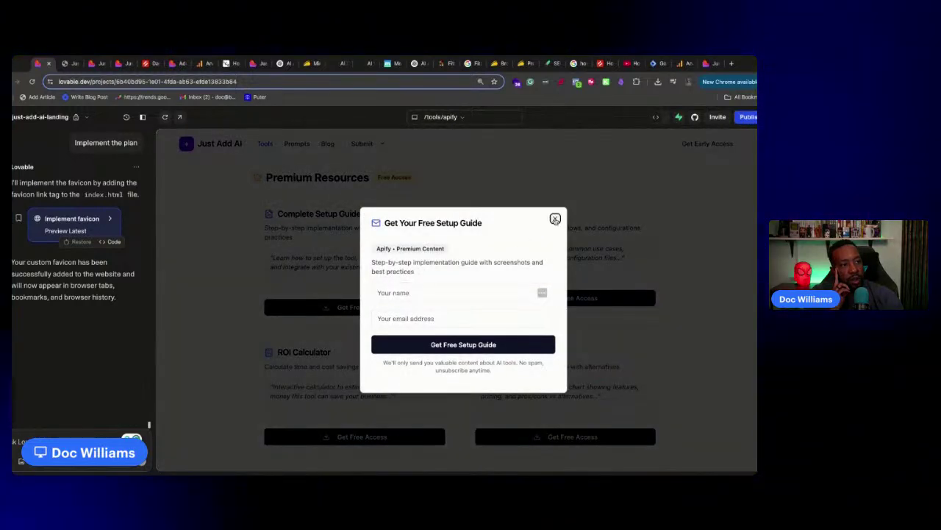
pyautogui.click(554, 218)
pyautogui.click(355, 307)
pyautogui.click(548, 220)
pyautogui.click(556, 217)
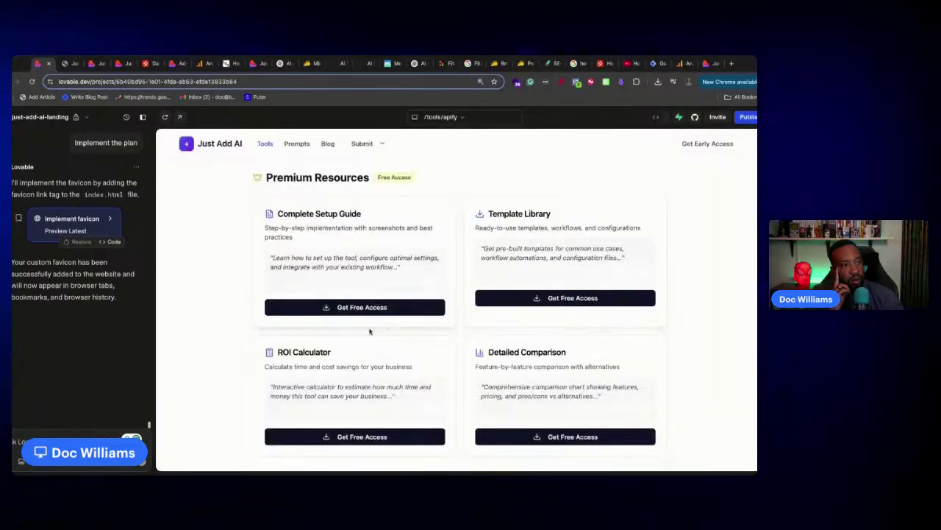
pyautogui.scroll(10, 339, 309)
pyautogui.moveTo(363, 144)
pyautogui.click(373, 165)
pyautogui.scroll(-10, 431, 252)
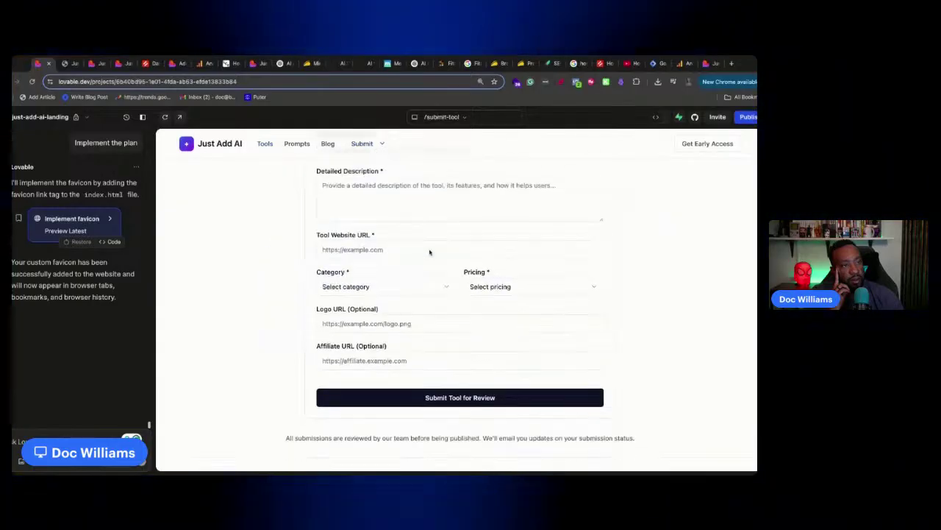
pyautogui.scroll(10, 385, 216)
pyautogui.click(225, 145)
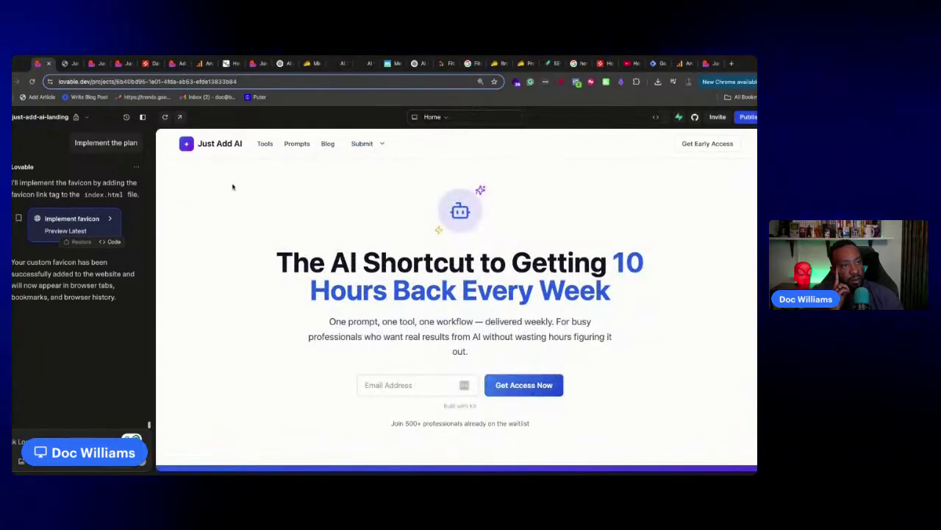
pyautogui.scroll(-15, 248, 214)
pyautogui.scroll(15, 253, 221)
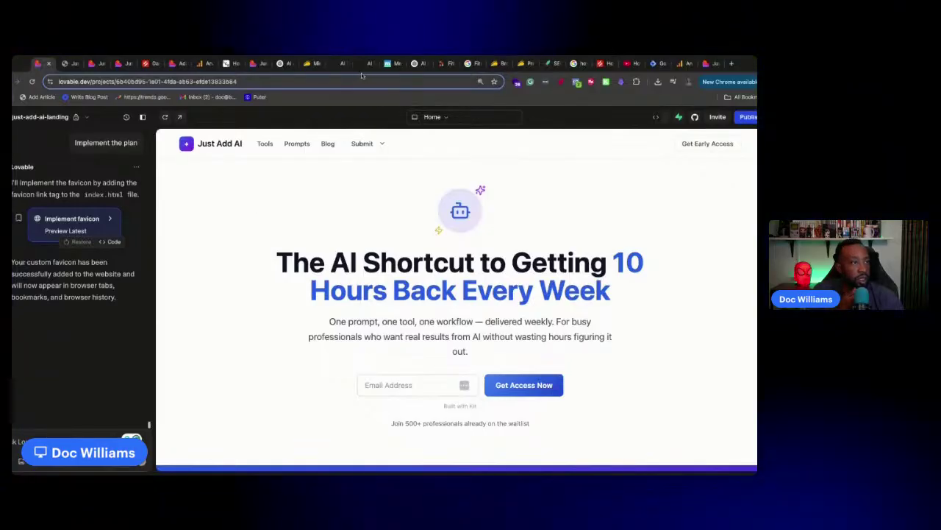
# Switch to the Replit FitnessTracker project and open the FitTrack Log Workout form
pyautogui.click(442, 64)
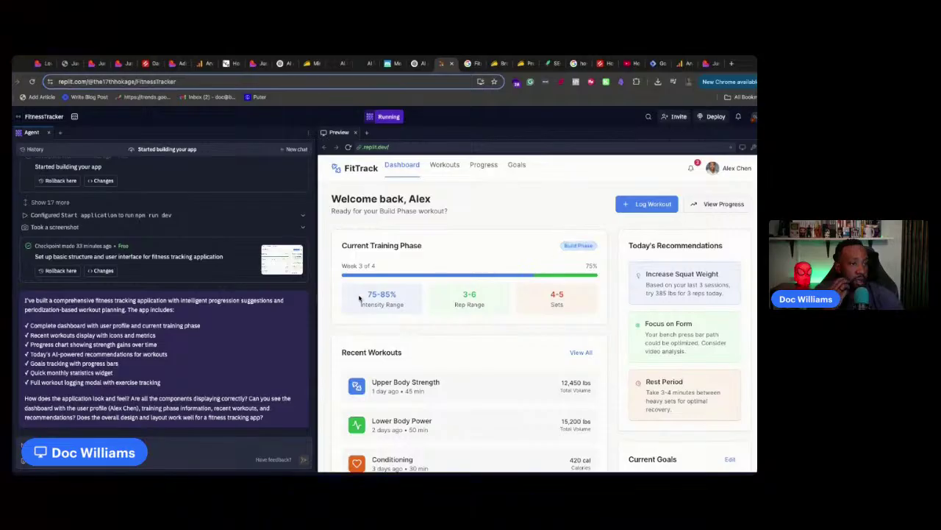
pyautogui.click(654, 204)
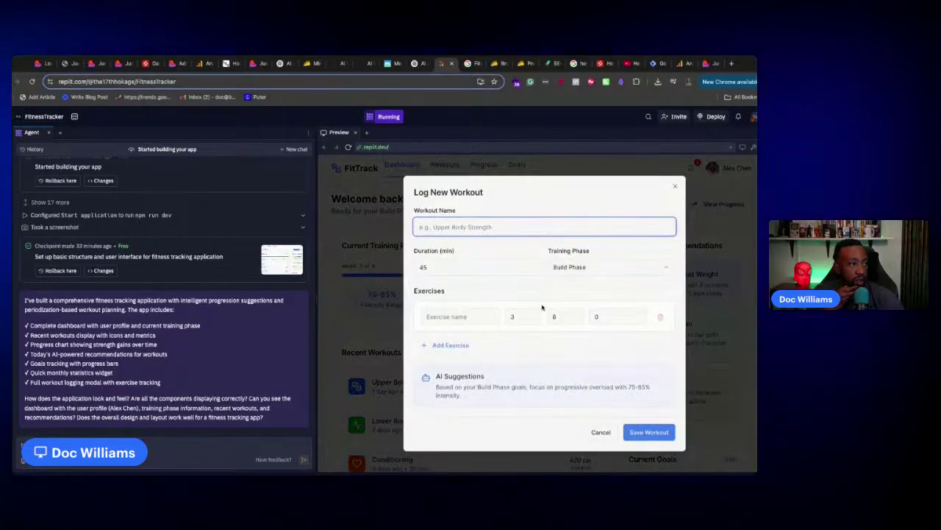
pyautogui.click(474, 316)
pyautogui.click(457, 395)
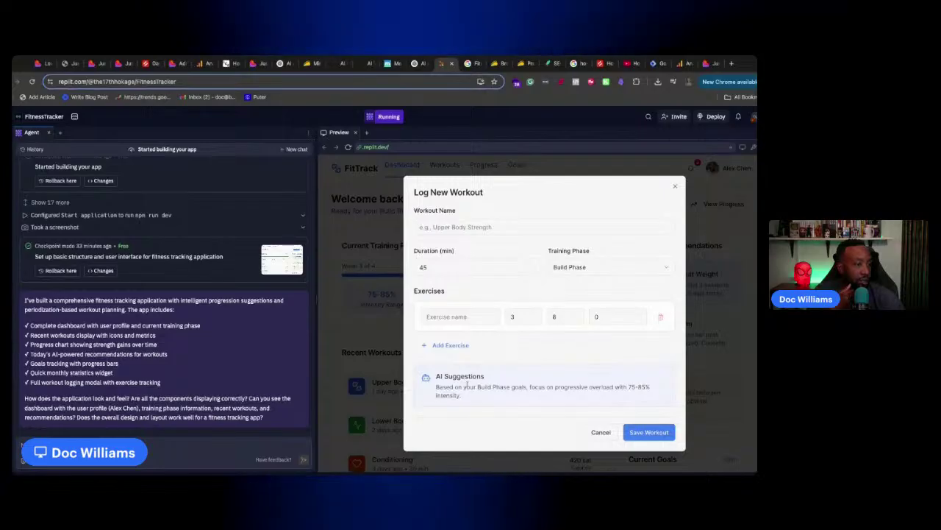
# Try the workout name field, keep Build Phase as training phase, and close the form
pyautogui.click(531, 228)
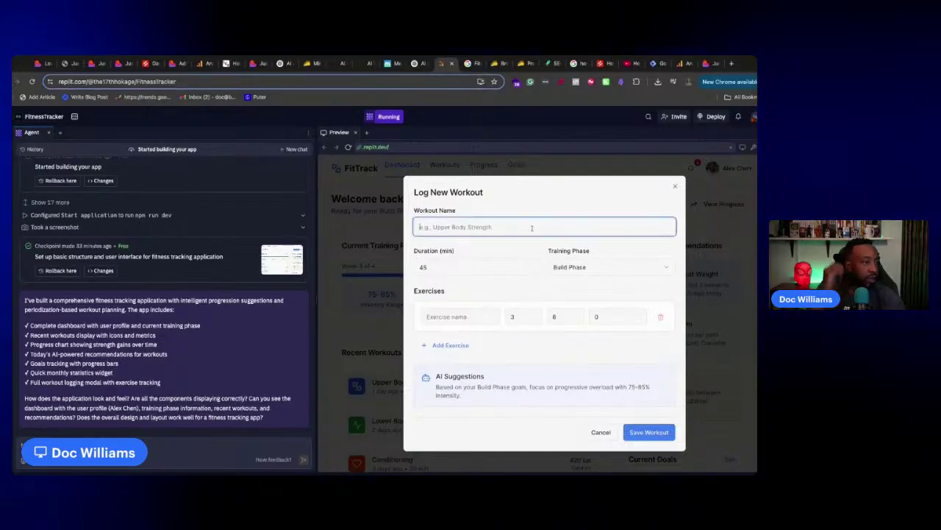
pyautogui.click(620, 271)
pyautogui.click(626, 265)
pyautogui.click(675, 186)
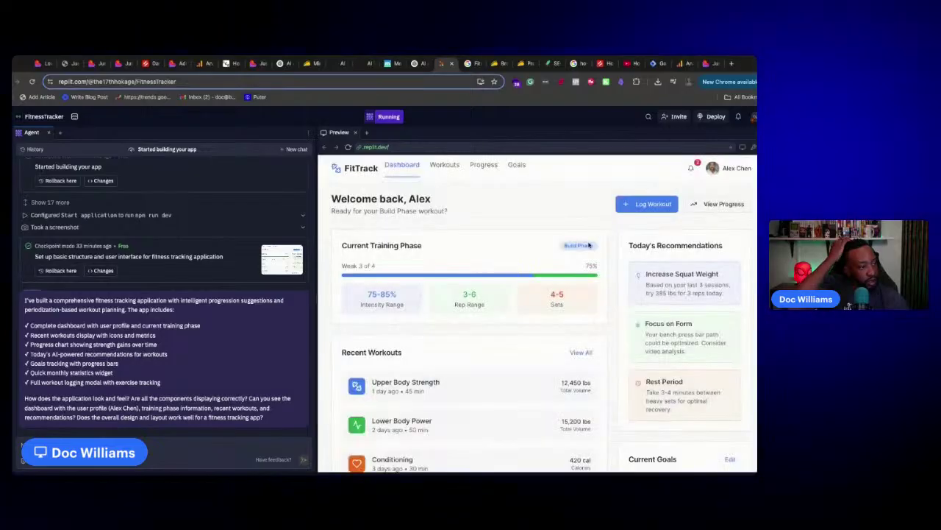
pyautogui.scroll(-3, 573, 341)
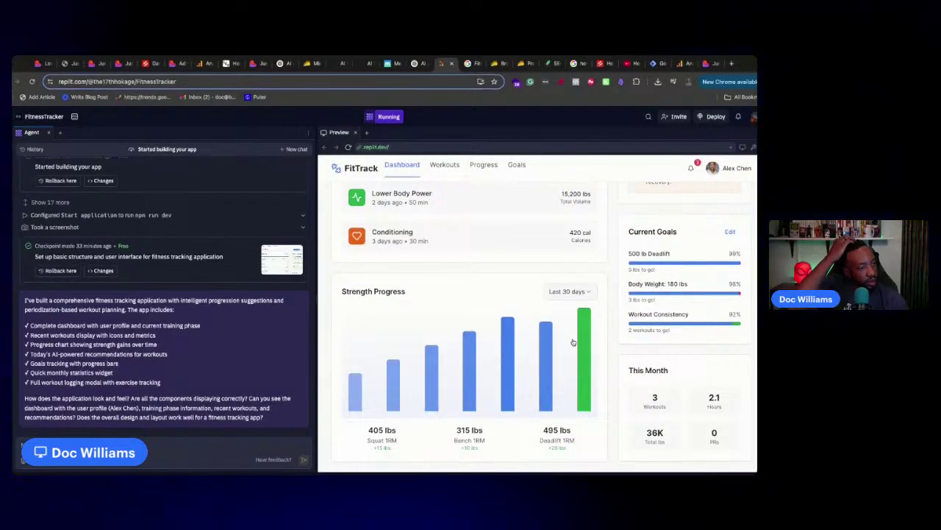
pyautogui.scroll(3, 447, 361)
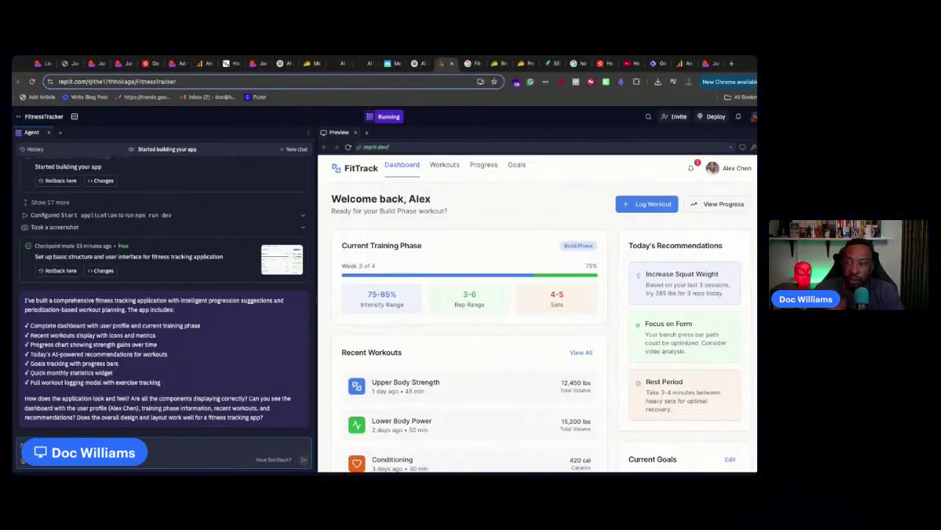
# Paste and send the agent feedback that Workouts, Progress and Goals tabs don't open, then switch to Lovable
pyautogui.press('super+v')
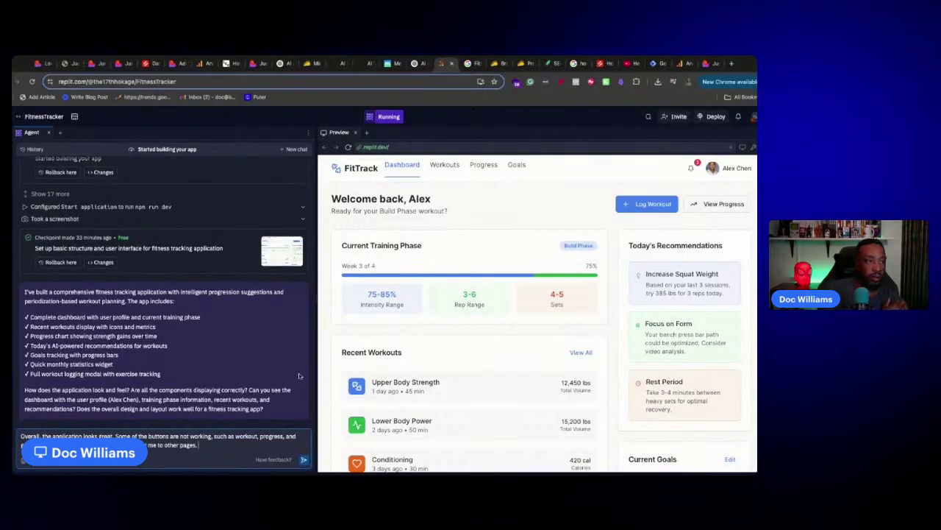
pyautogui.click(448, 166)
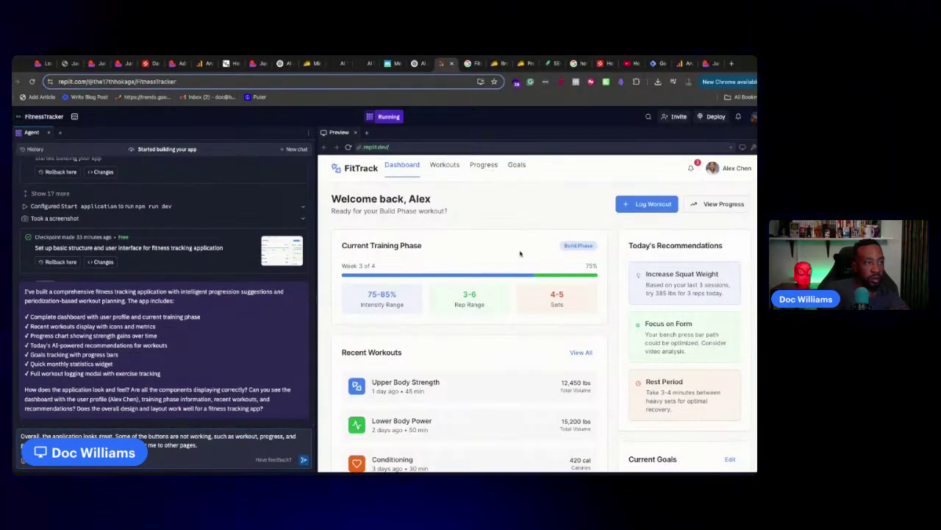
pyautogui.scroll(-3, 536, 372)
pyautogui.click(247, 448)
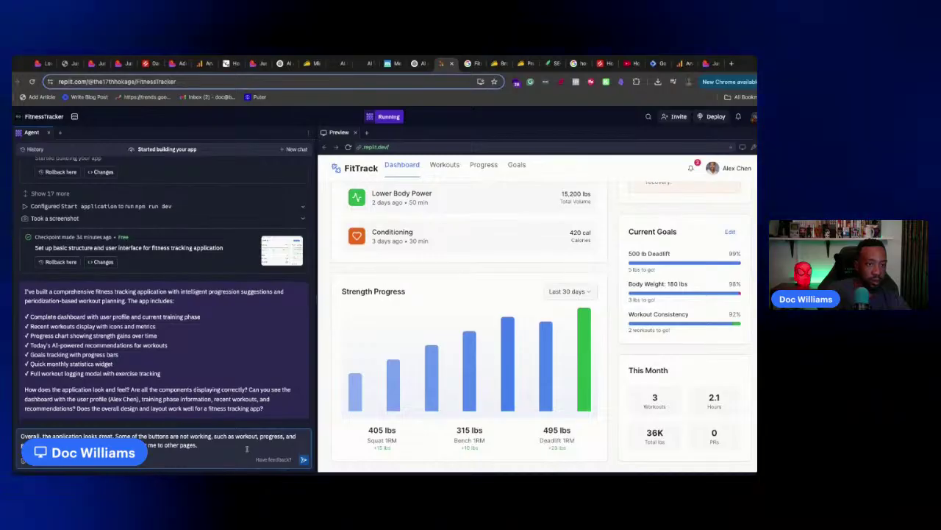
pyautogui.press('Return')
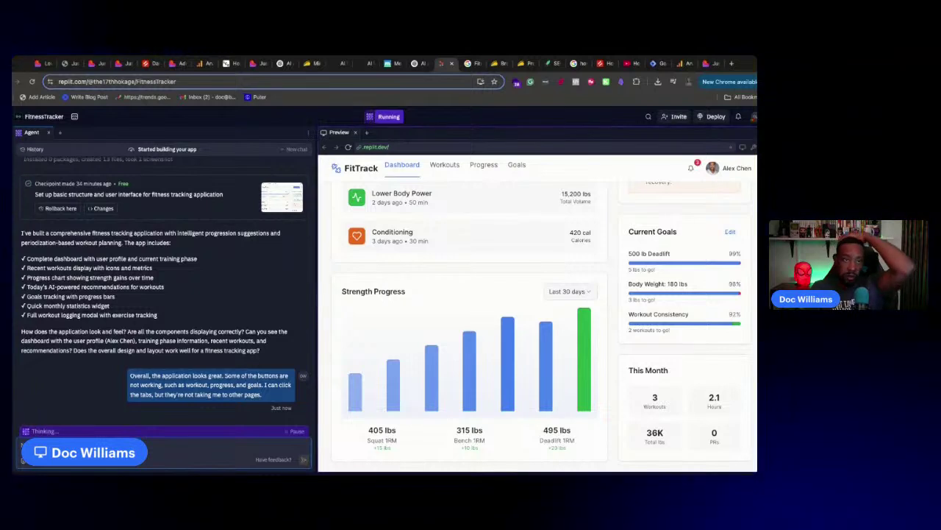
pyautogui.hotkey('ctrl', '1')
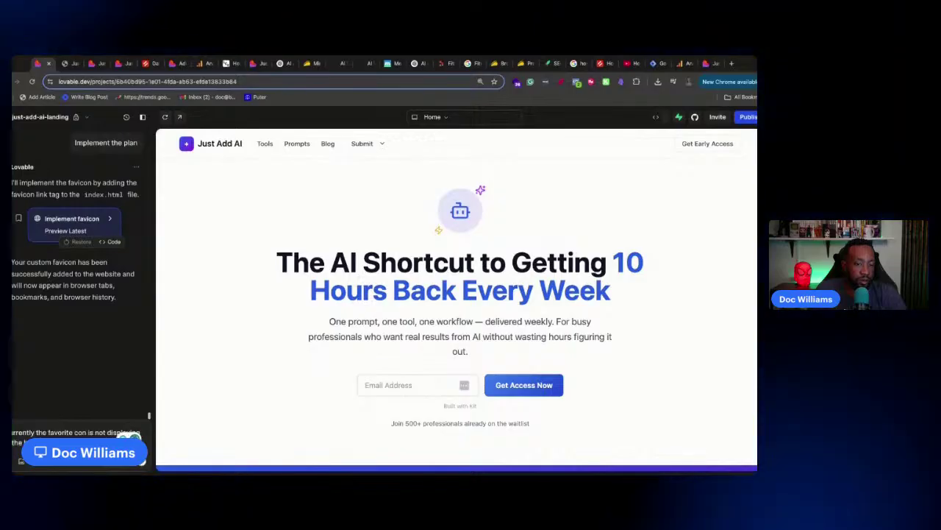
# Tell Lovable the favicon isn't displaying in the browser, then close the extra Just Add AI tabs
pyautogui.press('Return')
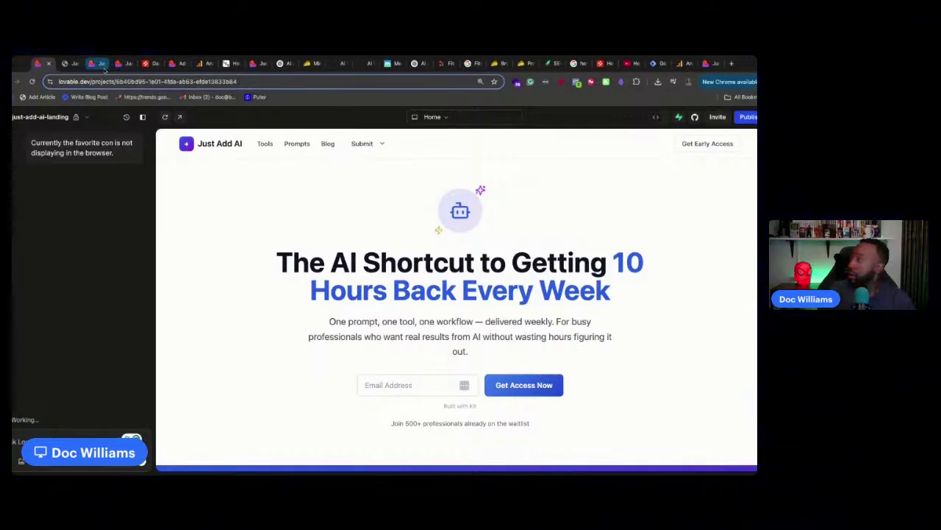
pyautogui.click(100, 64)
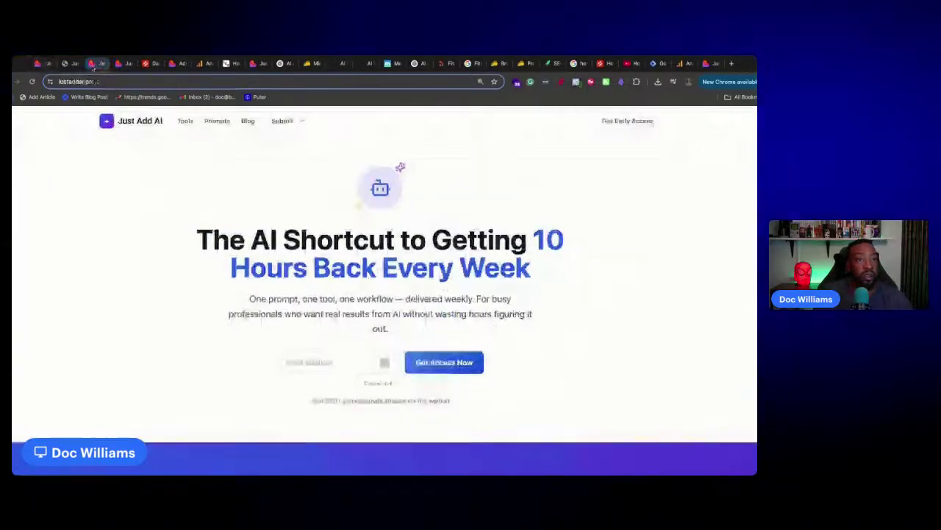
pyautogui.click(118, 67)
pyautogui.click(101, 67)
pyautogui.click(103, 65)
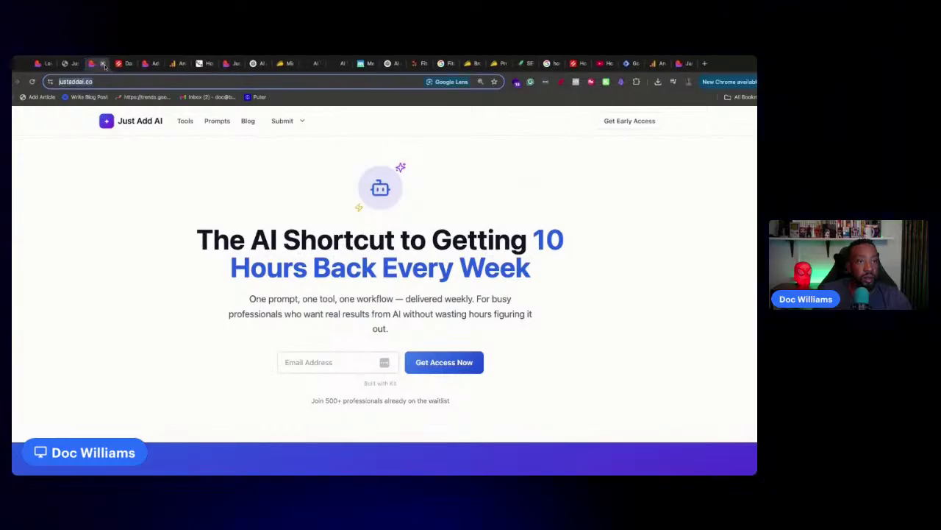
pyautogui.click(104, 66)
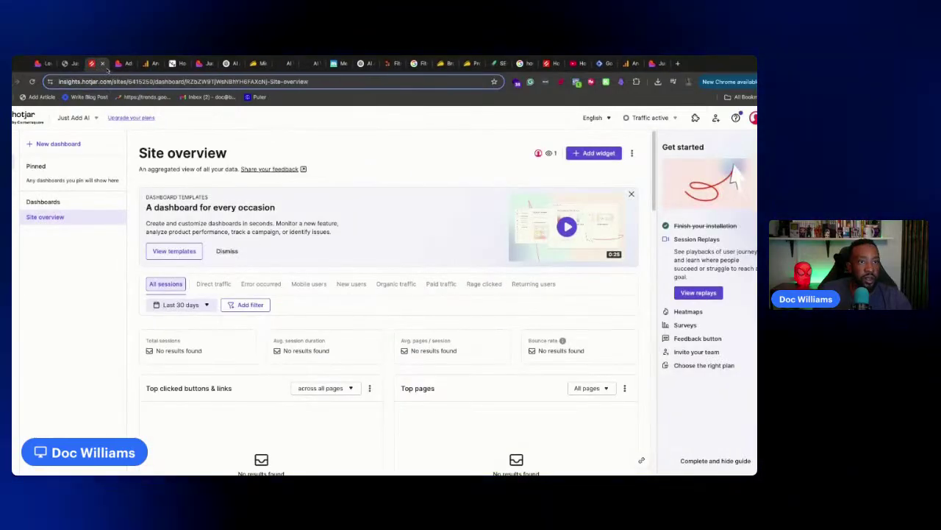
# Reload Hotjar, open Heatmaps from Get started, and begin a new heatmap
pyautogui.click(97, 83)
pyautogui.press('Return')
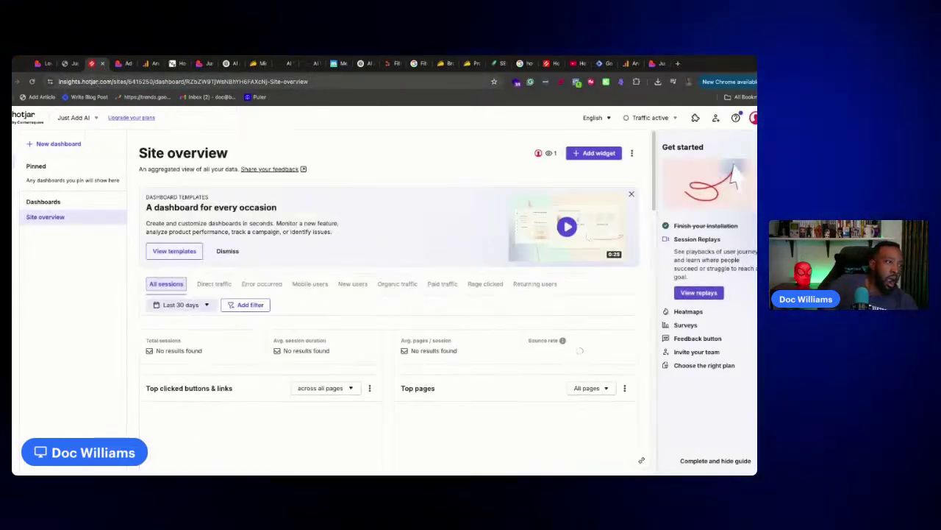
pyautogui.scroll(-6, 163, 217)
pyautogui.scroll(6, 163, 218)
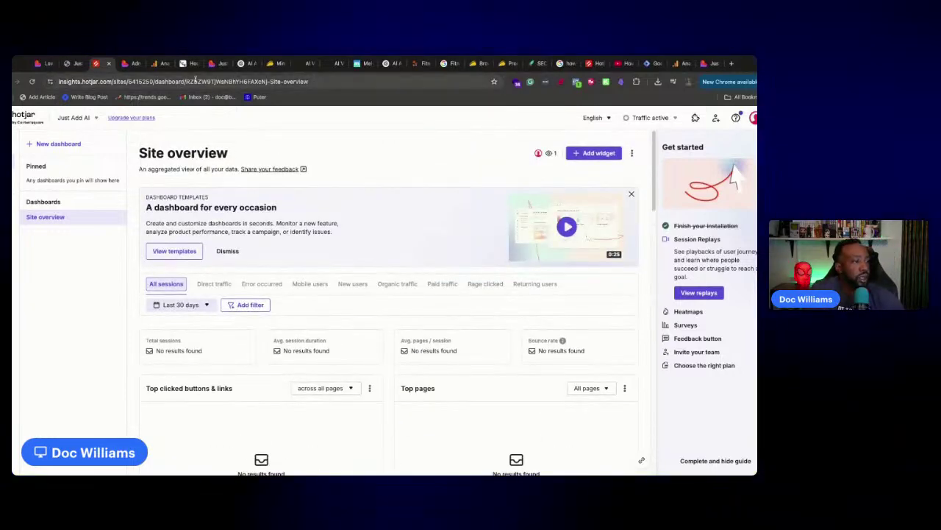
pyautogui.click(733, 316)
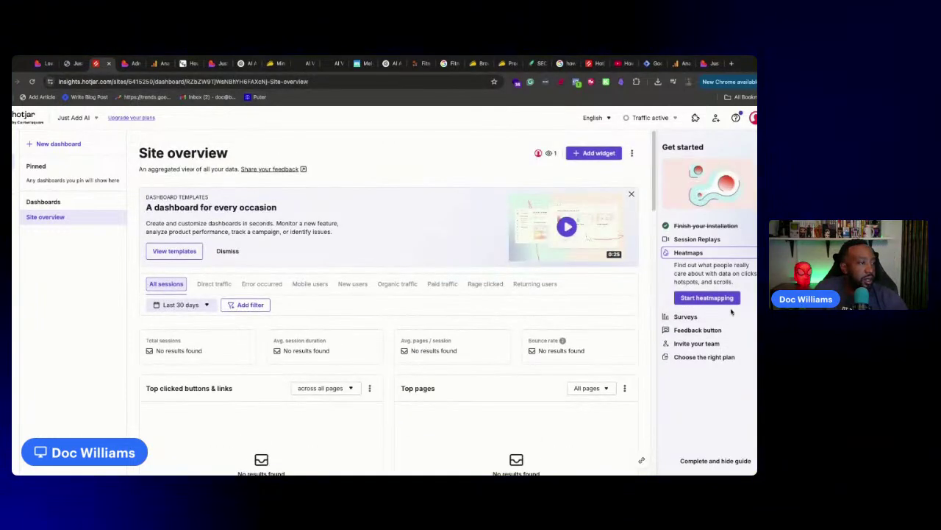
pyautogui.click(728, 299)
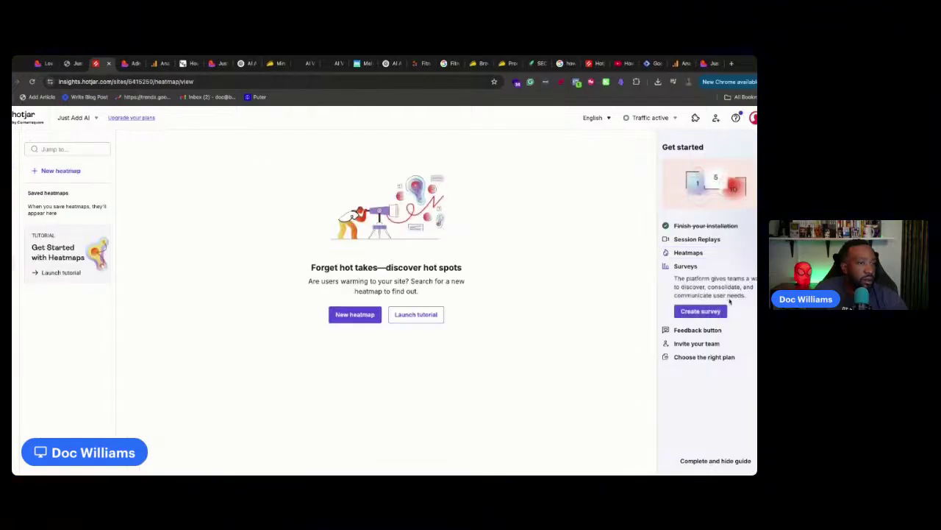
pyautogui.click(347, 315)
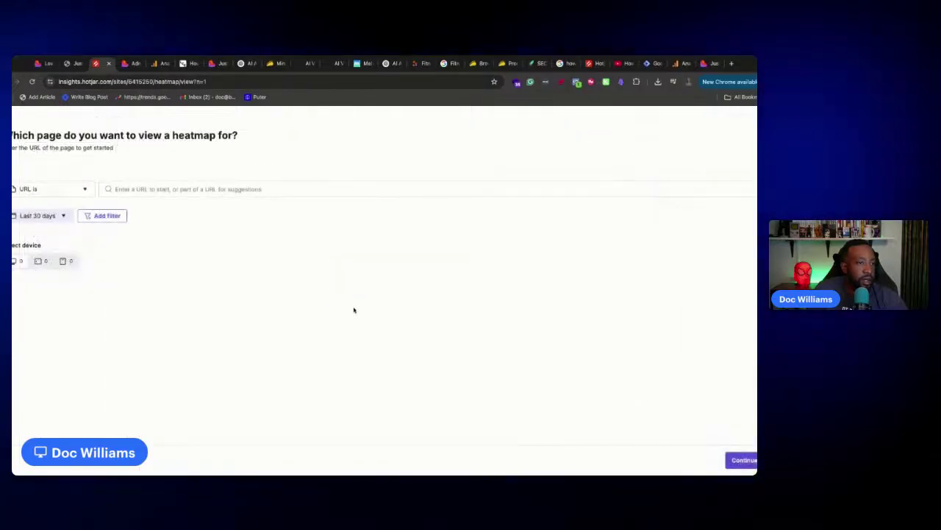
pyautogui.click(744, 459)
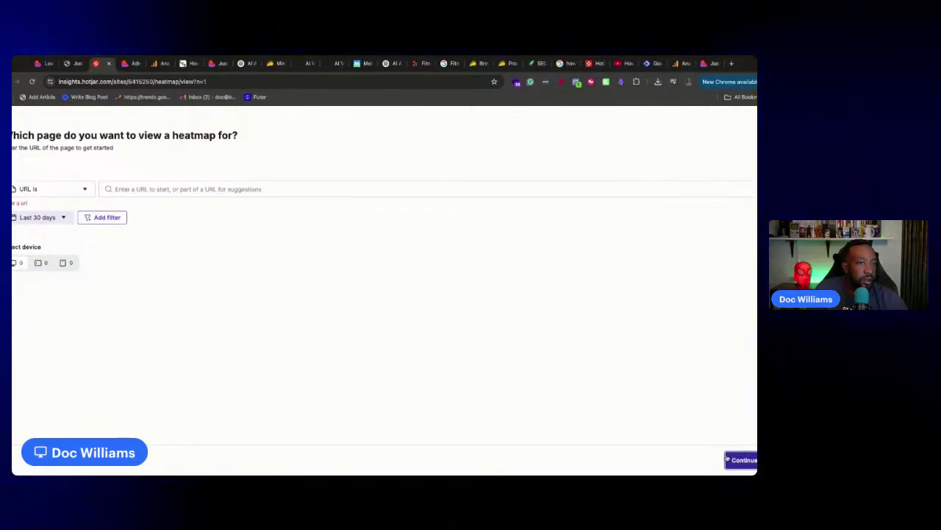
pyautogui.click(116, 188)
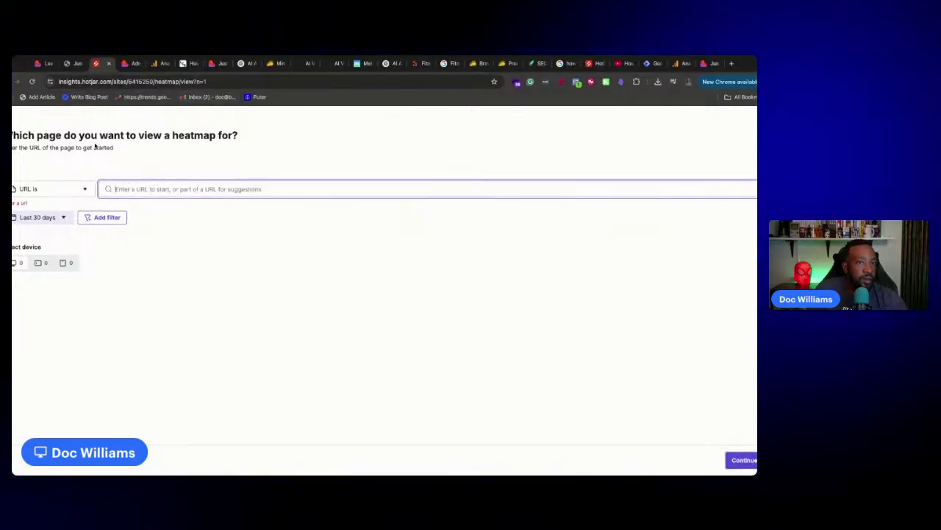
pyautogui.click(67, 65)
pyautogui.click(103, 82)
pyautogui.hotkey('ctrl', 'c')
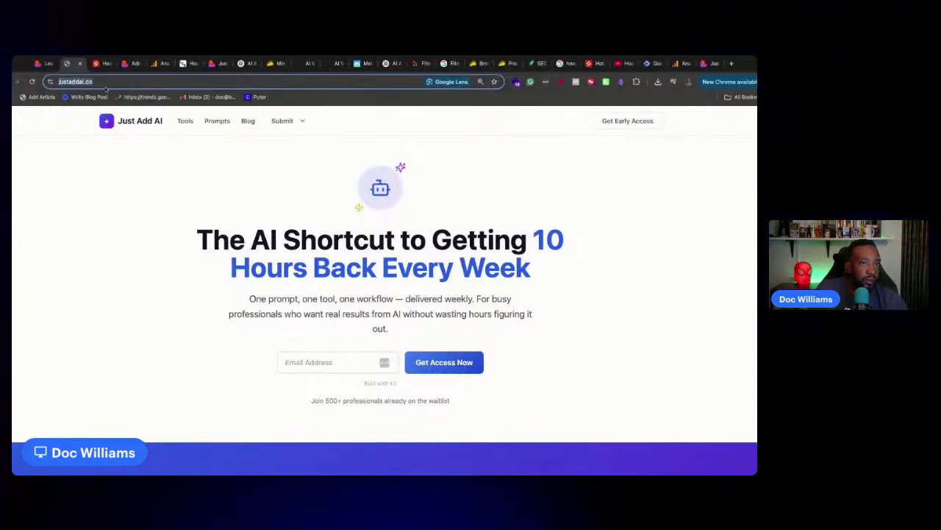
pyautogui.click(101, 64)
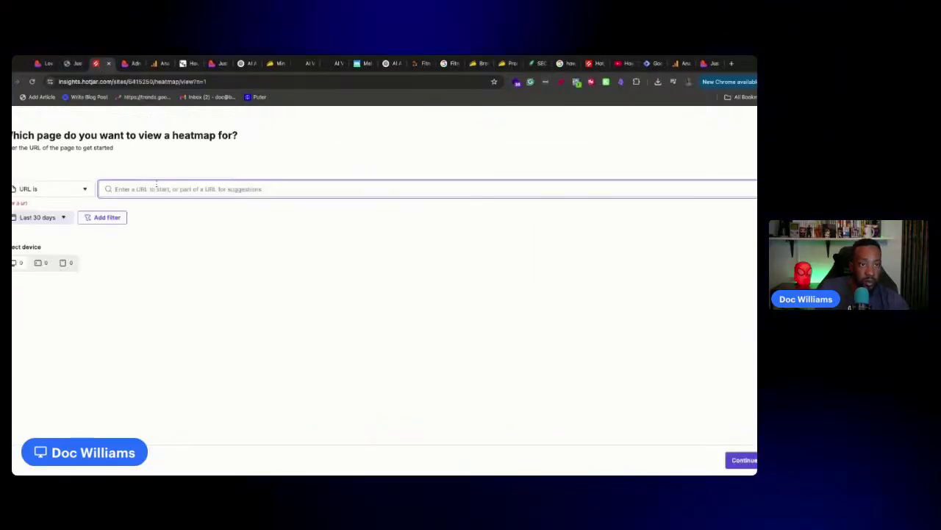
pyautogui.hotkey('ctrl', 'v')
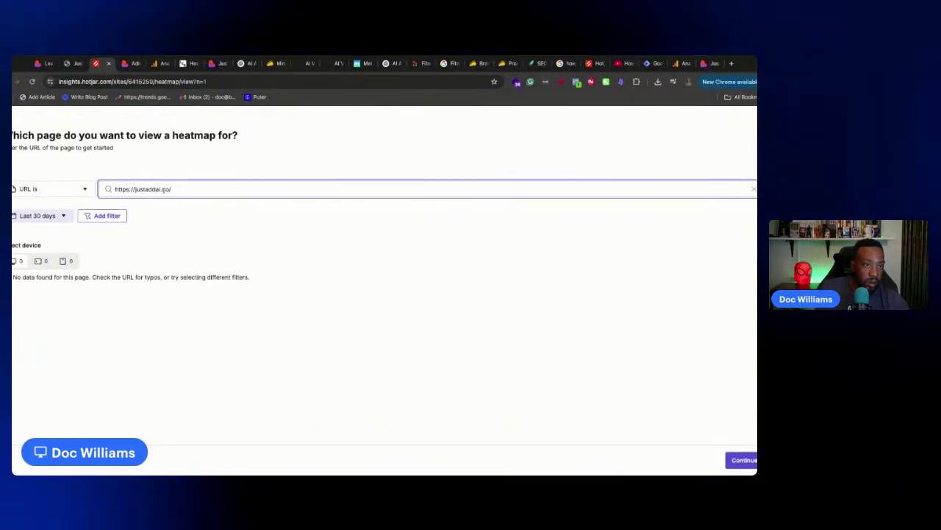
# Continue past page and goal steps, skip the screenshot to create the heatmap, and close Hotjar
pyautogui.click(744, 460)
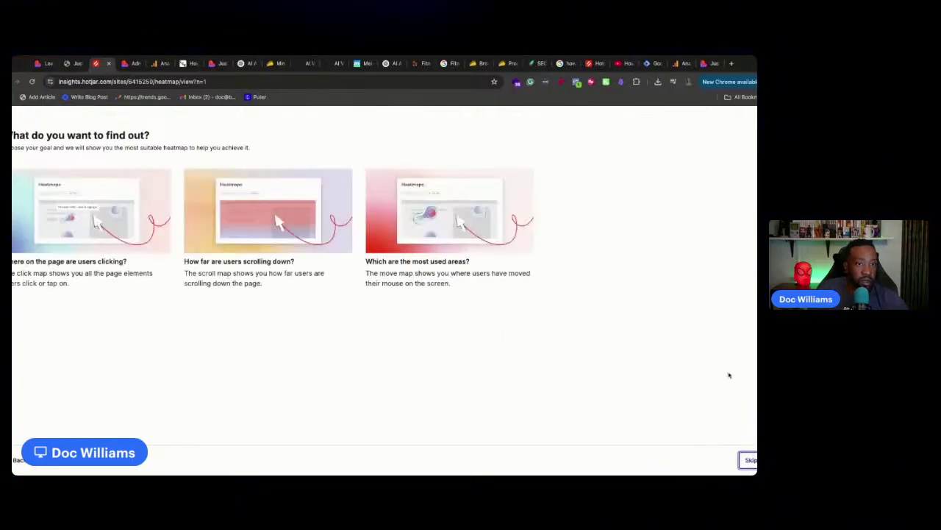
pyautogui.click(747, 460)
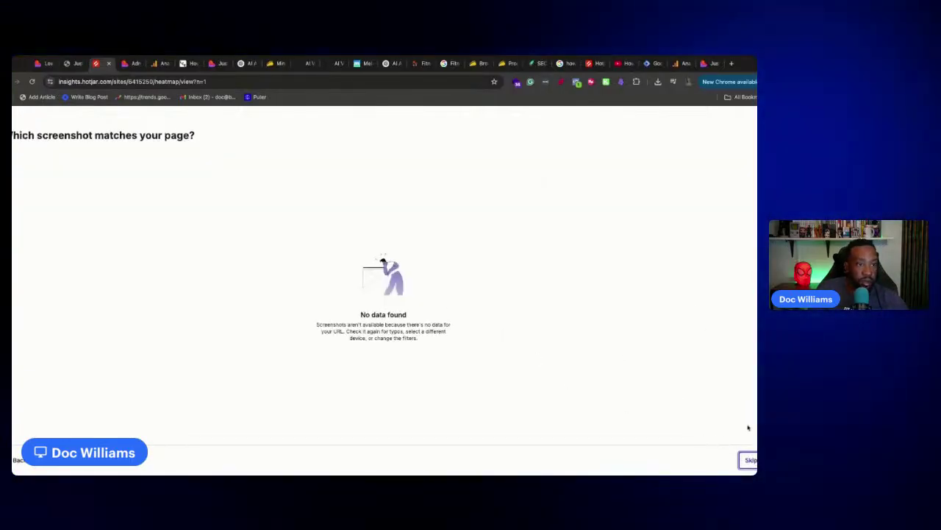
pyautogui.click(749, 460)
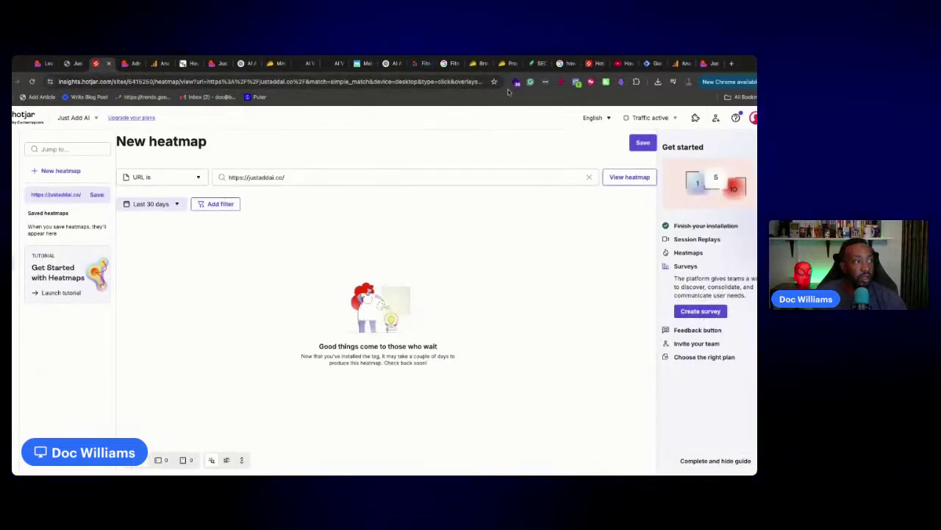
pyautogui.click(110, 64)
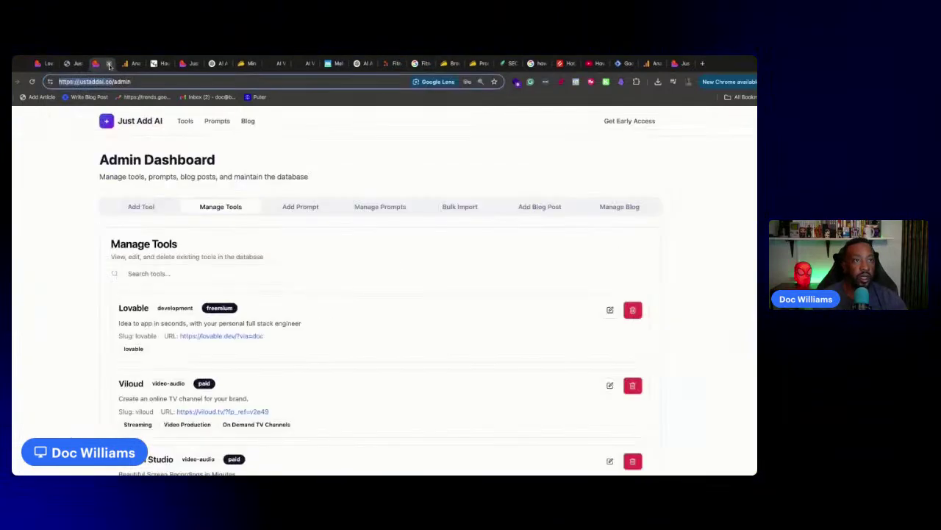
# Read Lovable's reply about adding a shortcut icon link tag for the favicon
pyautogui.click(81, 63)
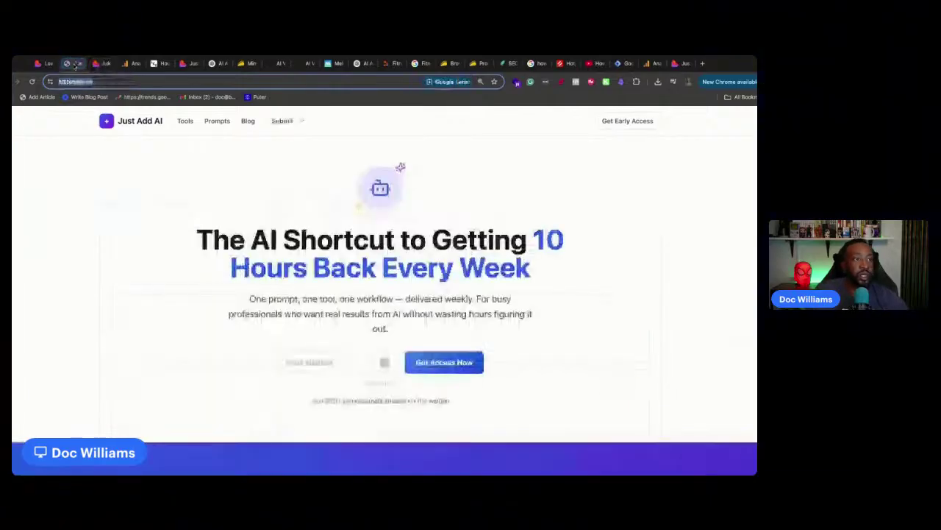
pyautogui.click(42, 63)
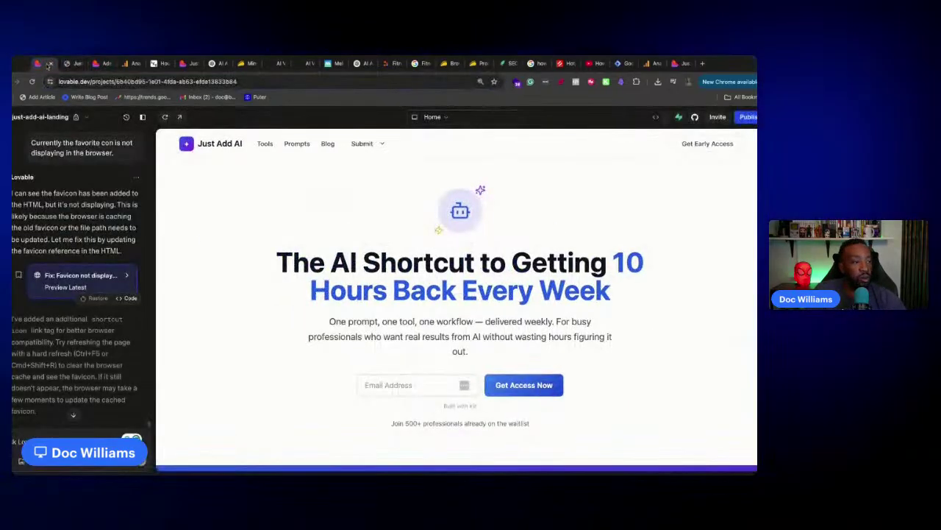
pyautogui.scroll(-1, 88, 353)
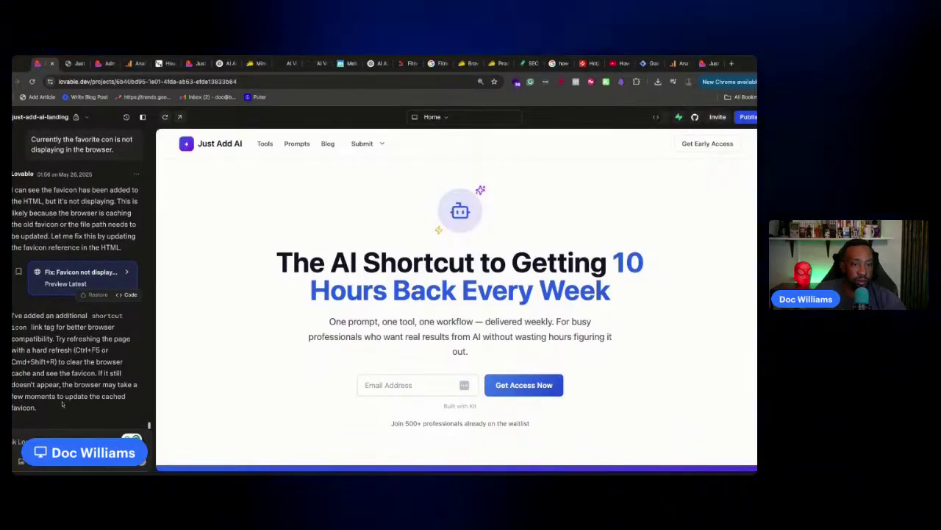
pyautogui.scroll(2, 63, 131)
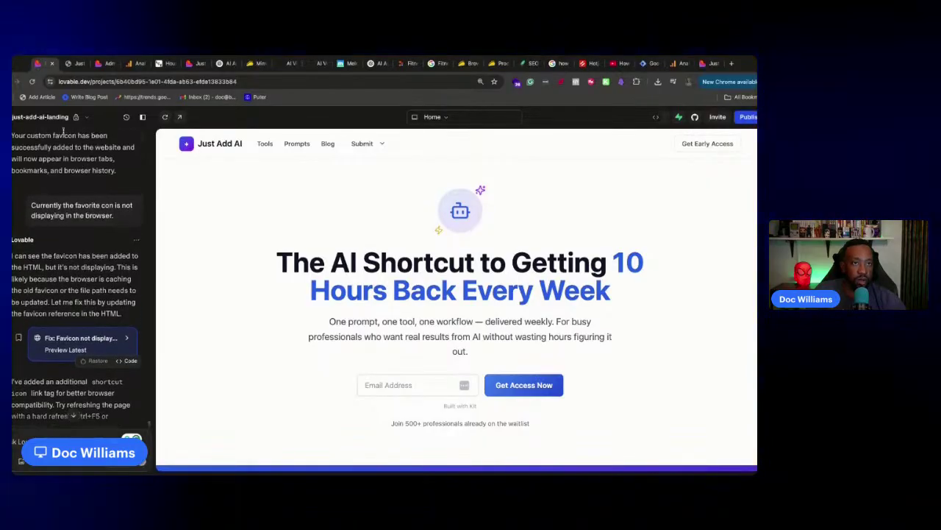
# Reload live justaddai.co to check the favicon, then return to the Replit FitnessTracker project
pyautogui.click(73, 64)
pyautogui.press('Return')
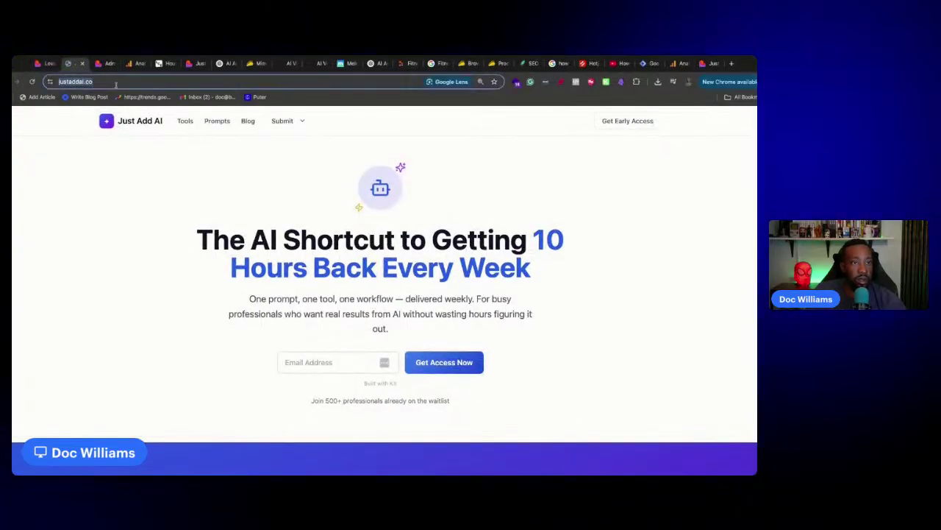
pyautogui.click(45, 64)
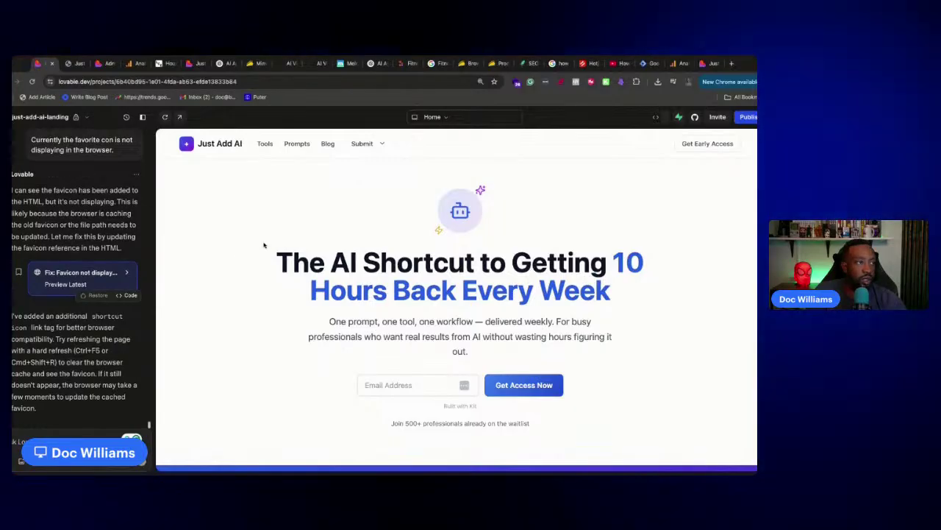
pyautogui.scroll(-15, 357, 319)
pyautogui.scroll(15, 320, 335)
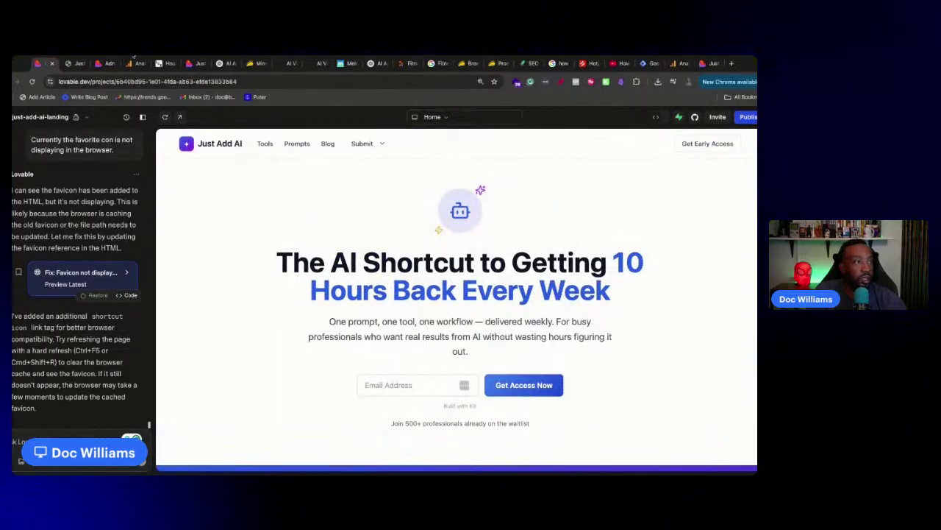
pyautogui.click(406, 64)
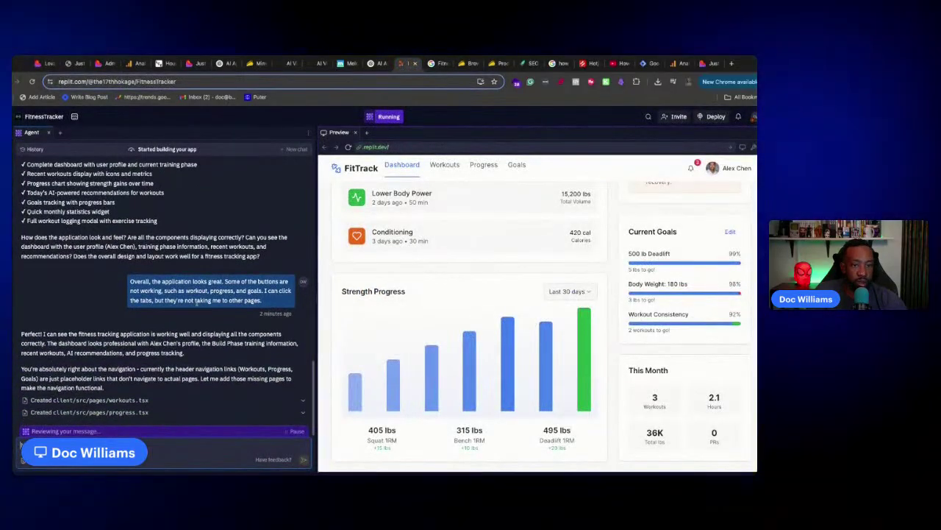
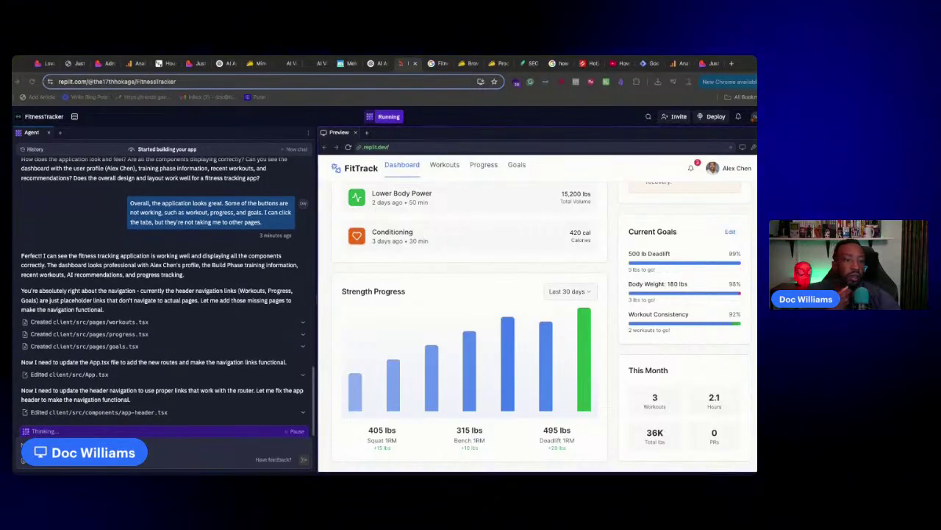
# Start adding a new website in SiteGuru and clear the wrongly pasted URL
pyautogui.click(69, 64)
pyautogui.click(44, 64)
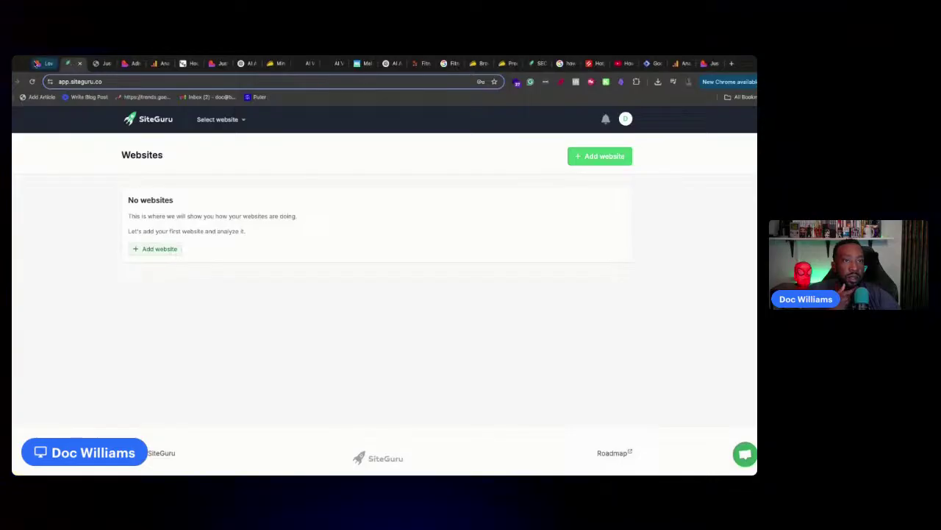
pyautogui.click(70, 63)
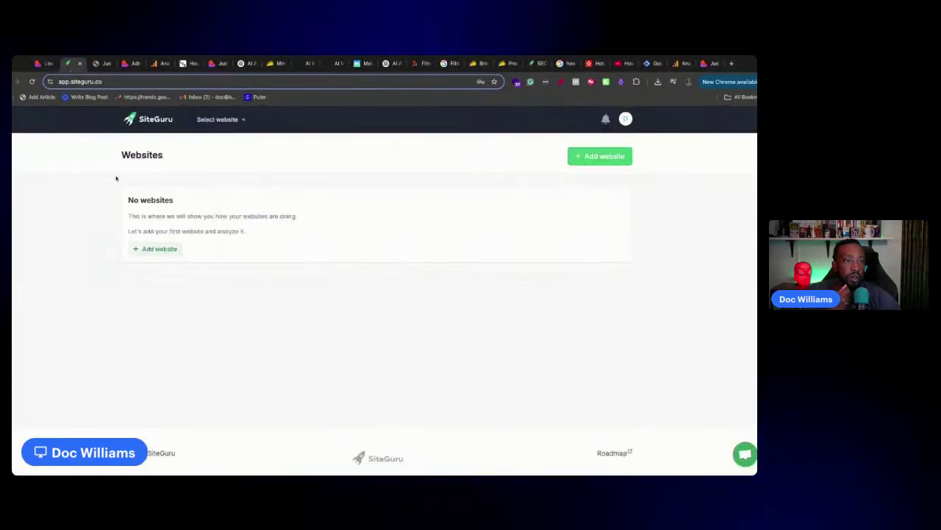
pyautogui.click(177, 248)
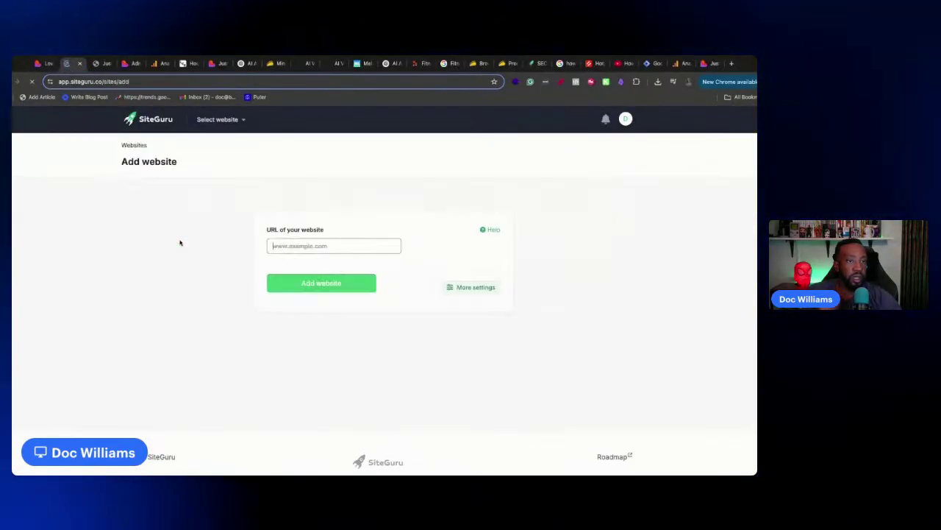
pyautogui.hotkey('ctrl', 'v')
pyautogui.tripleClick(375, 245)
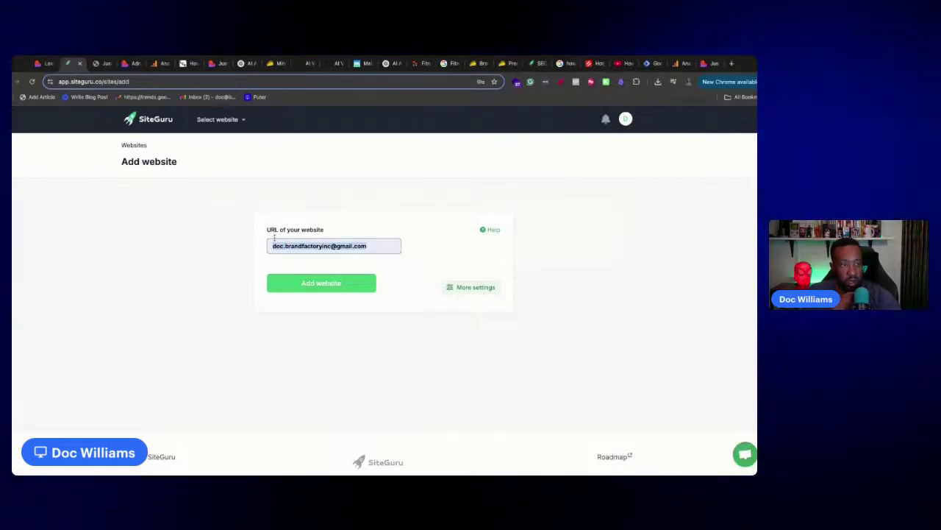
pyautogui.press('BackSpace')
pyautogui.click(98, 63)
pyautogui.click(116, 83)
pyautogui.hotkey('ctrl', 'c')
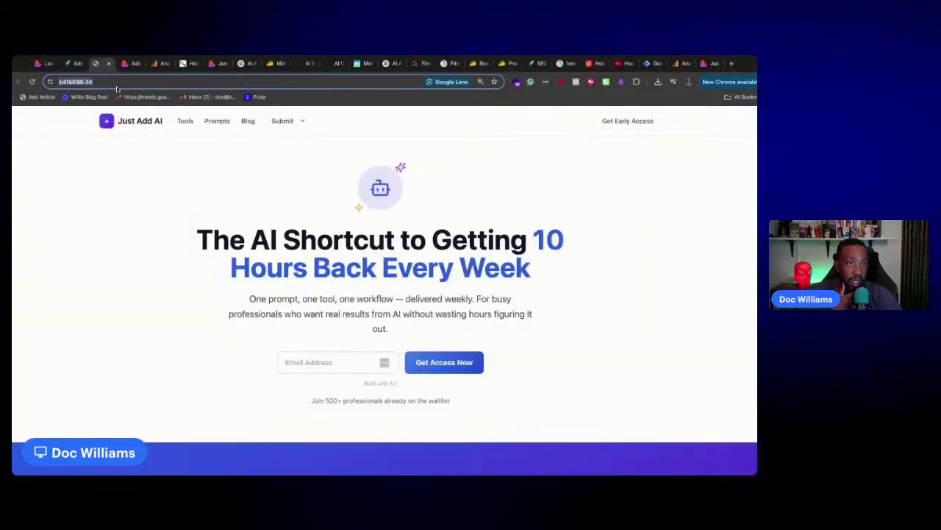
pyautogui.click(70, 63)
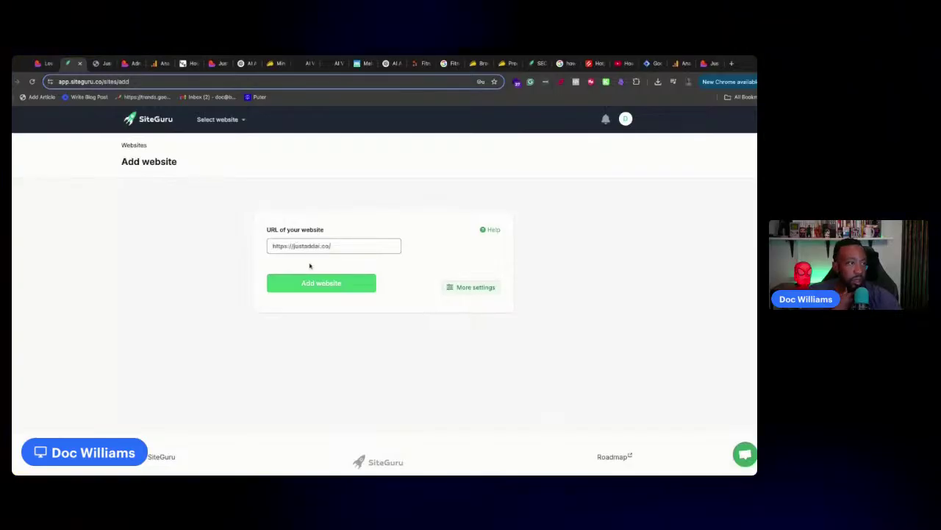
pyautogui.click(323, 293)
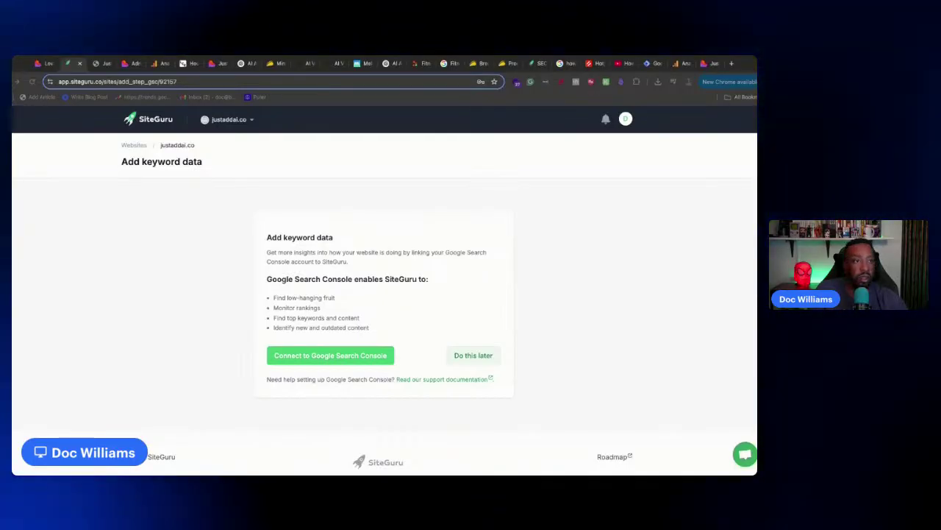
pyautogui.moveTo(130, 67); pyautogui.dragTo(98, 72)
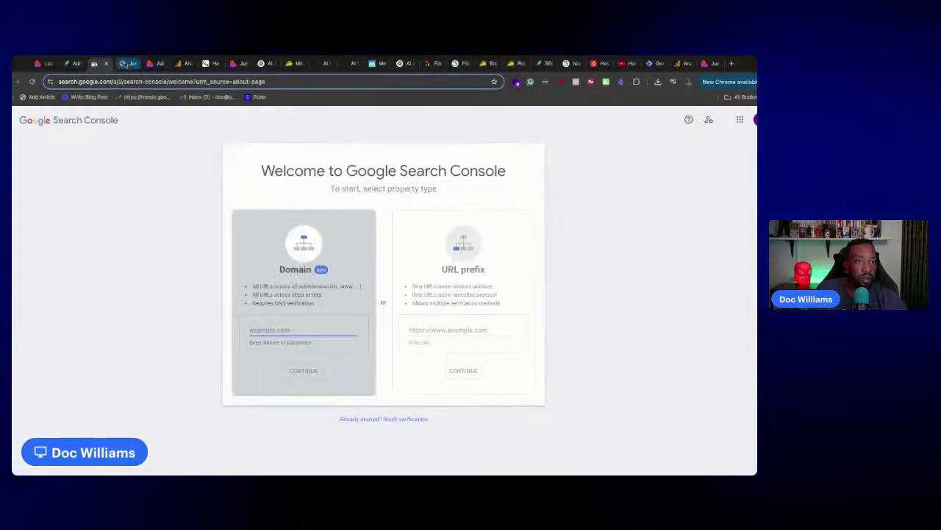
pyautogui.click(110, 65)
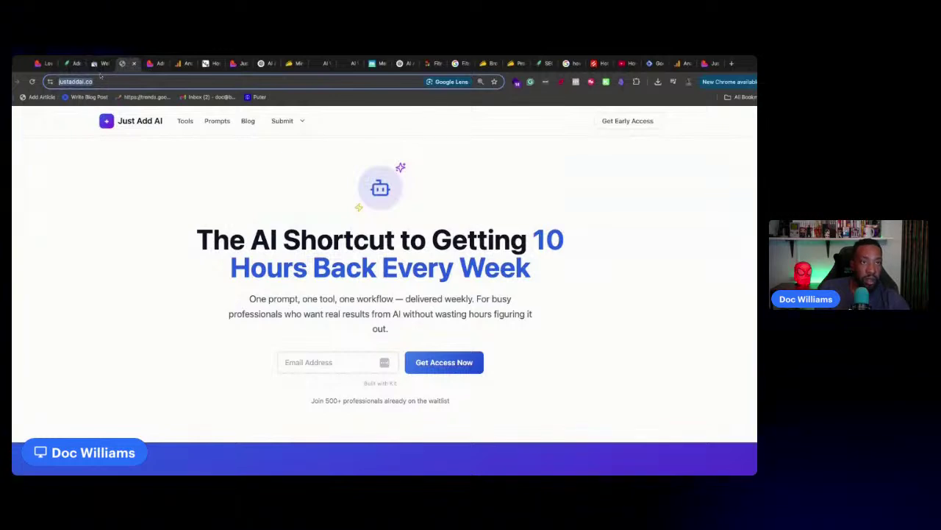
pyautogui.click(95, 63)
pyautogui.hotkey('ctrl', 'v')
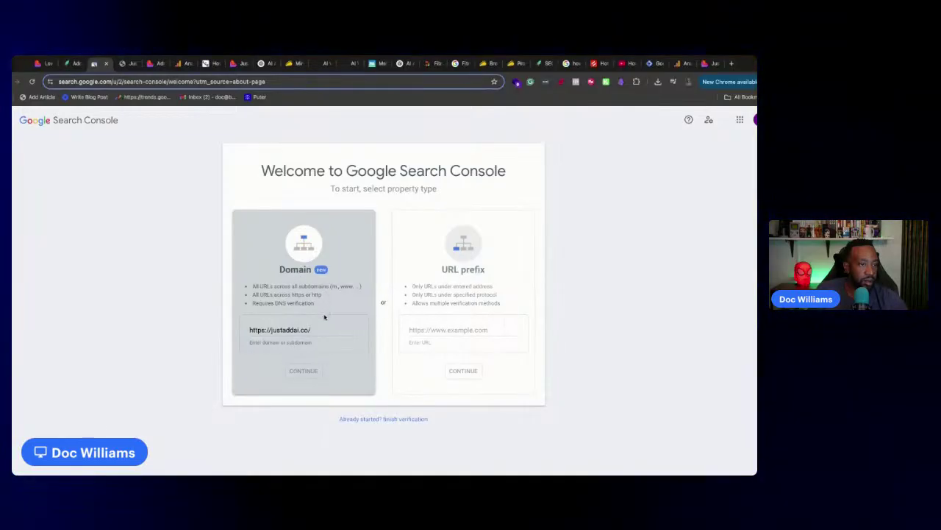
pyautogui.hotkey('ctrl', 'a')
pyautogui.hotkey('ctrl', 'c')
pyautogui.click(426, 330)
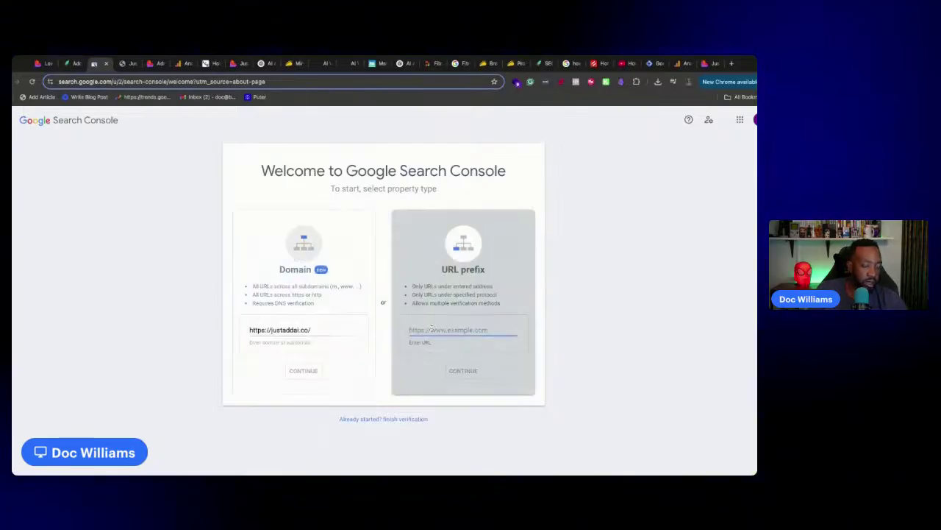
pyautogui.hotkey('ctrl', 'v')
pyautogui.click(463, 370)
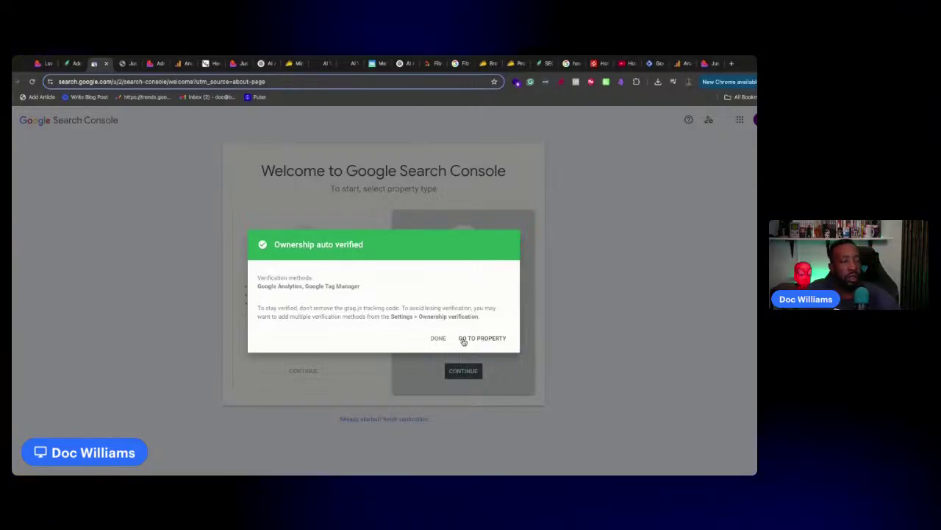
# Open the verified property, check its Messages, then go back to SiteGuru
pyautogui.click(481, 337)
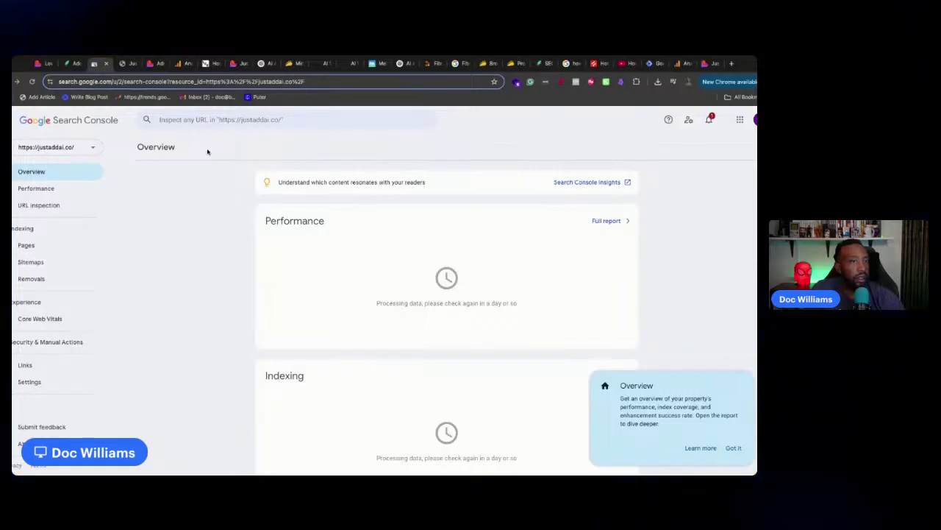
pyautogui.click(709, 119)
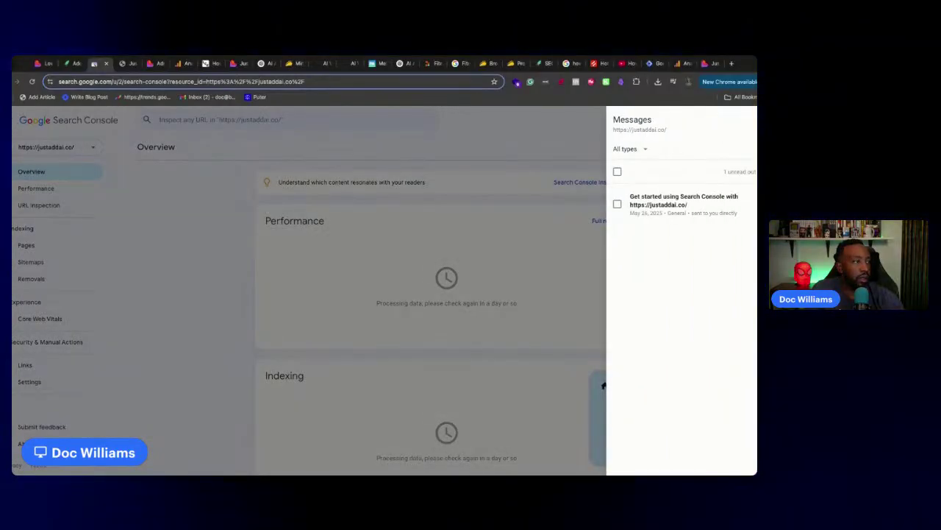
pyautogui.click(603, 384)
pyautogui.click(68, 65)
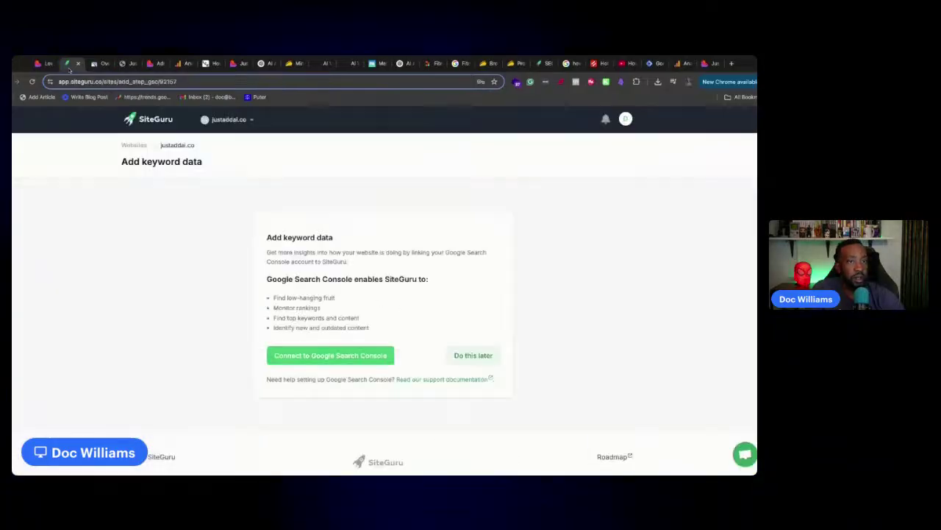
# Connect Google Search Console to SiteGuru with the chosen Google account and allow access
pyautogui.click(347, 360)
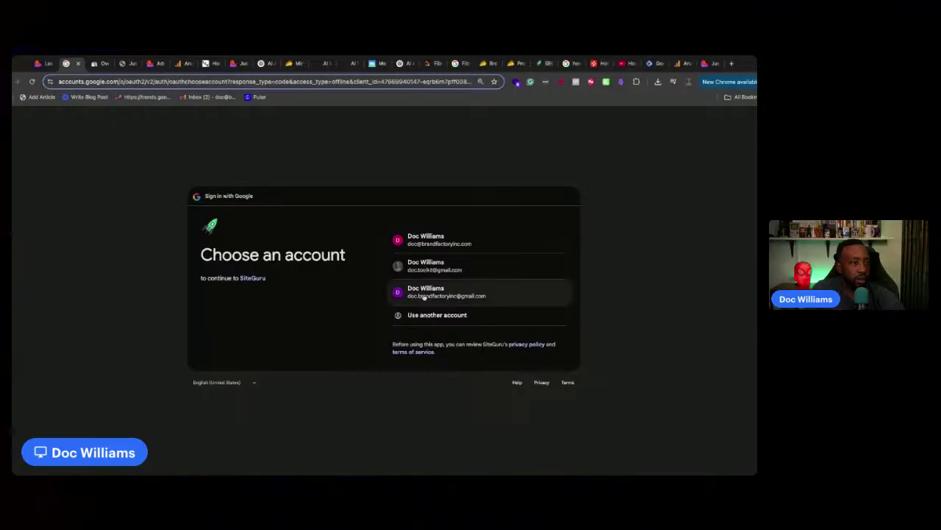
pyautogui.click(424, 294)
pyautogui.click(551, 332)
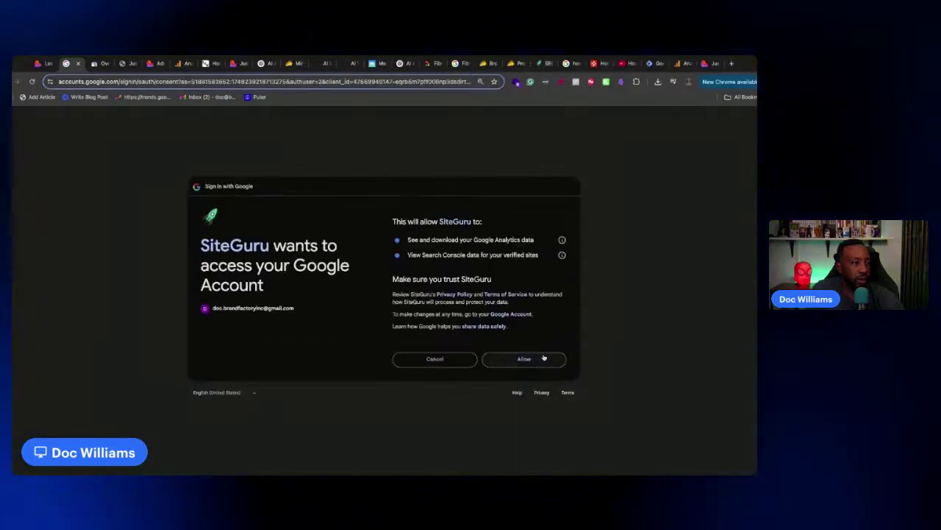
pyautogui.click(544, 358)
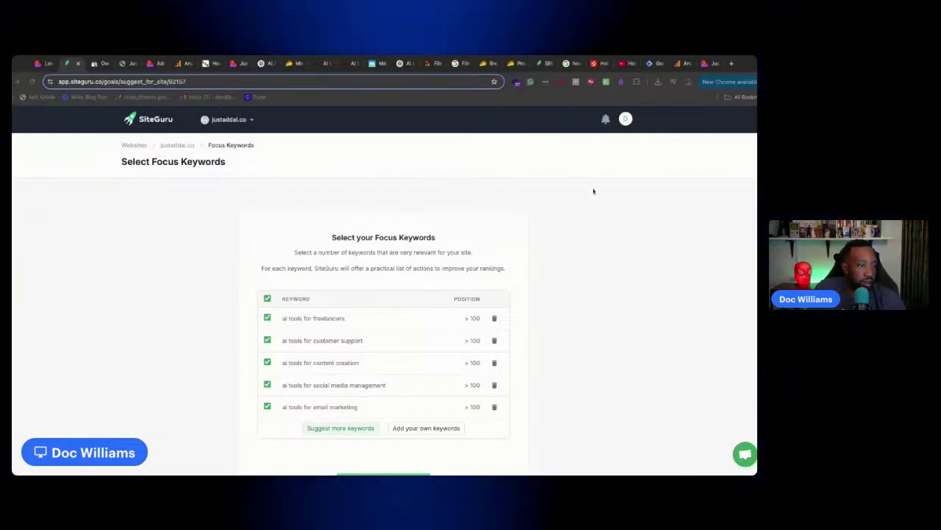
# Add five more suggested keywords, including 'ai tools for sales automation', and save all ten as focus keywords
pyautogui.scroll(-2, 589, 197)
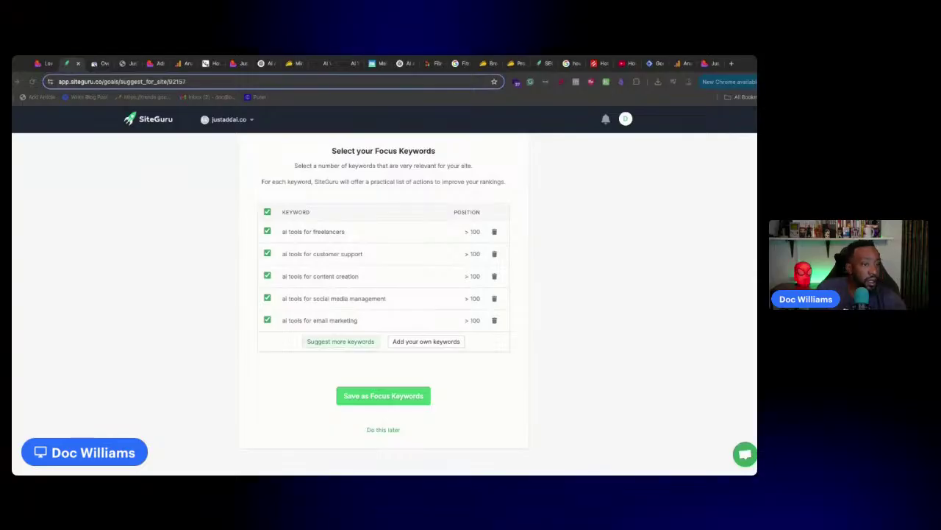
pyautogui.click(347, 342)
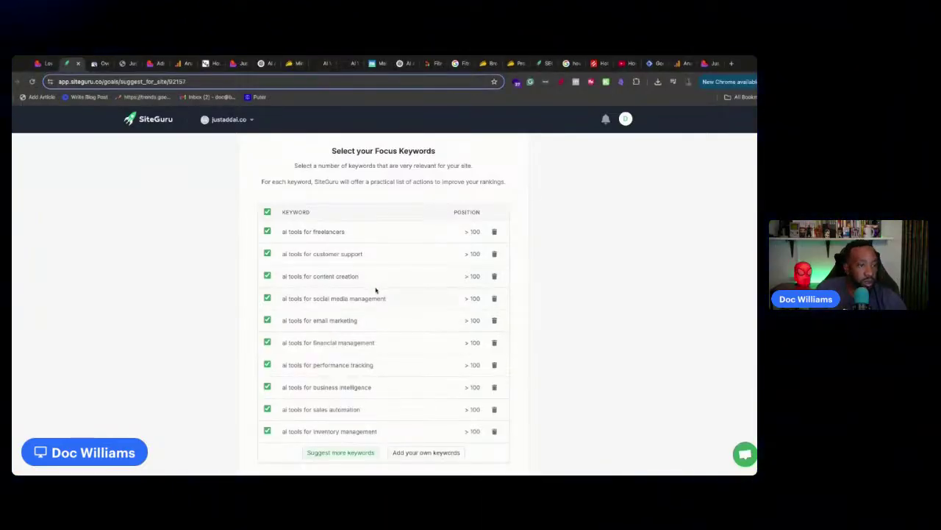
pyautogui.scroll(-2, 375, 289)
pyautogui.scroll(1, 377, 288)
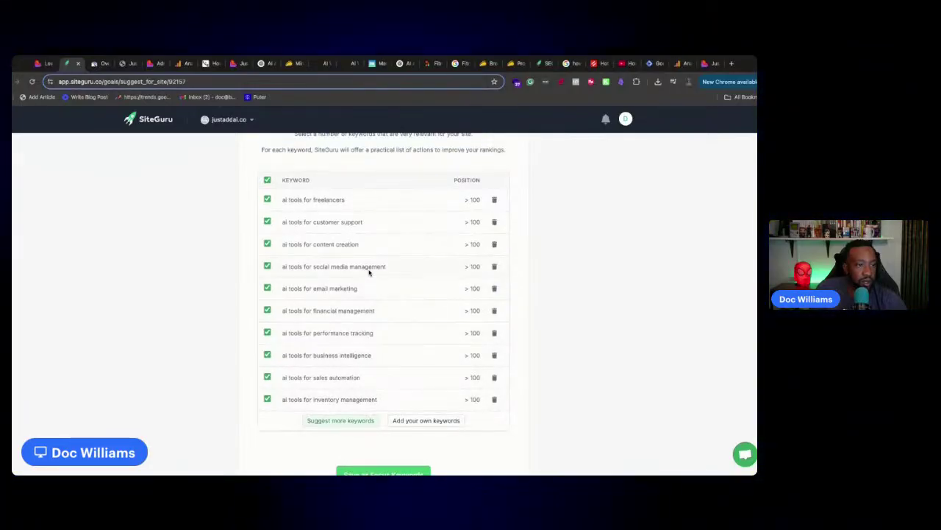
pyautogui.scroll(1, 369, 272)
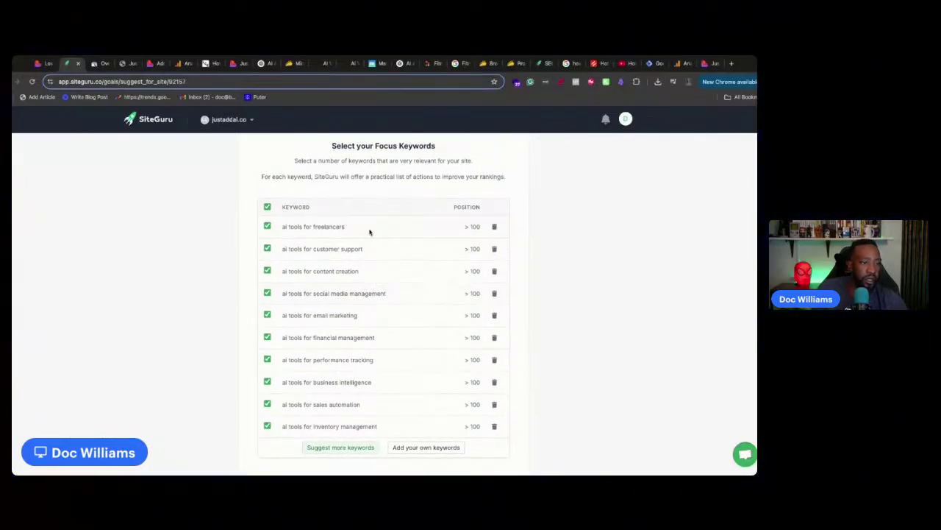
pyautogui.scroll(-3, 391, 317)
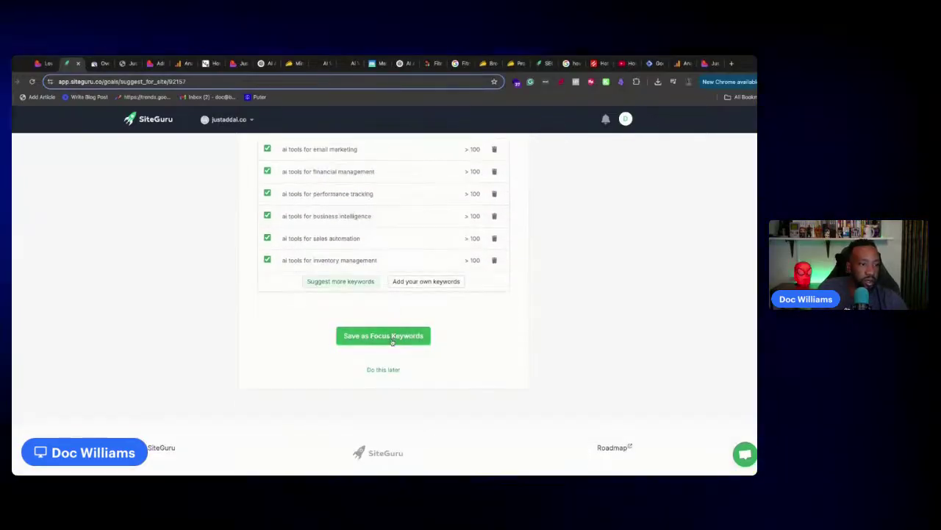
pyautogui.click(389, 338)
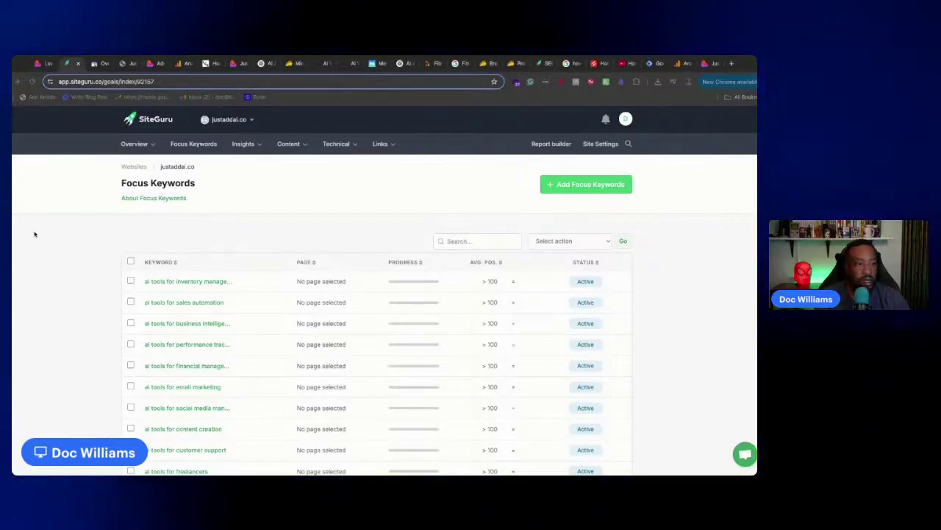
# From the report home, go to Insights and connect the Just Add AI Website Analytics property
pyautogui.scroll(-5, 156, 295)
pyautogui.scroll(5, 154, 304)
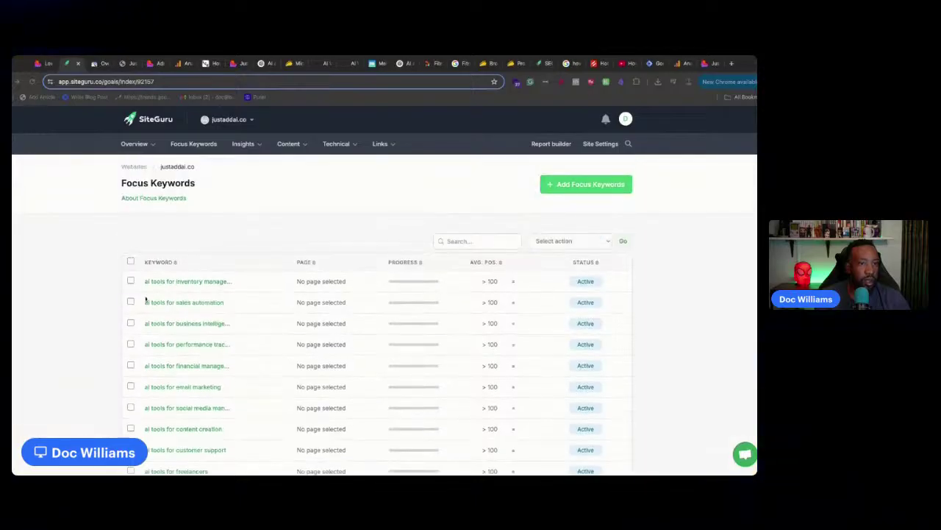
pyautogui.click(134, 145)
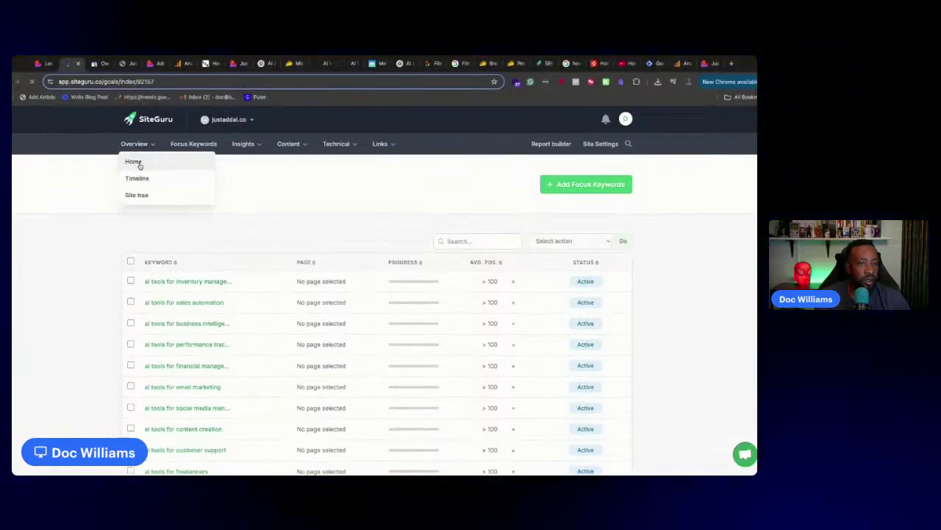
pyautogui.click(138, 162)
pyautogui.click(237, 147)
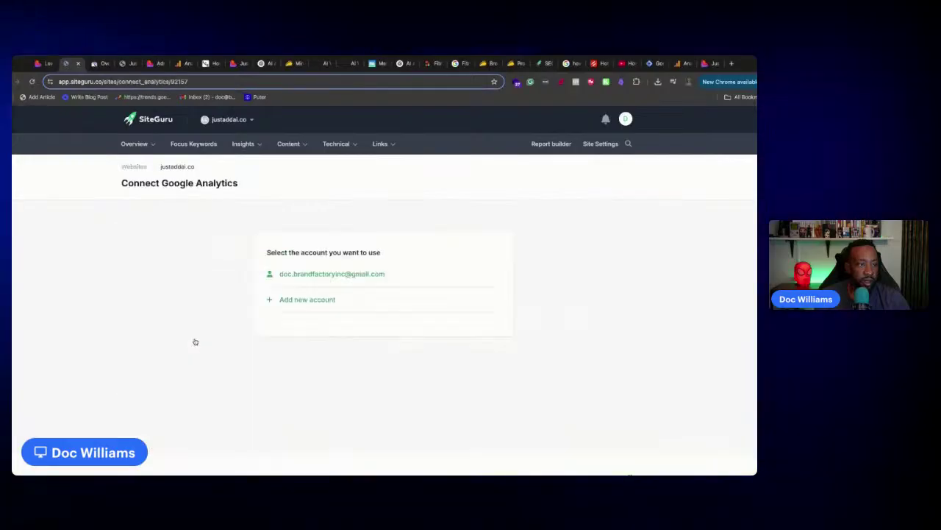
pyautogui.click(301, 274)
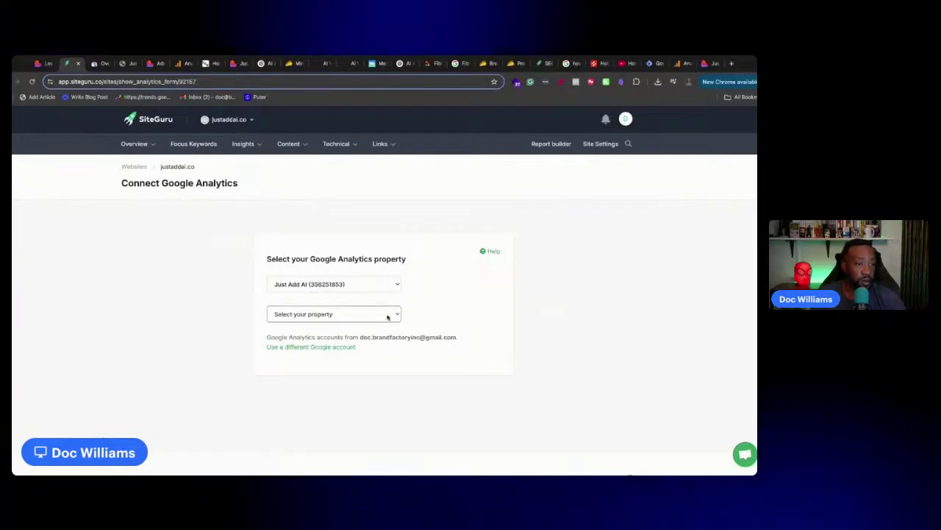
pyautogui.click(423, 329)
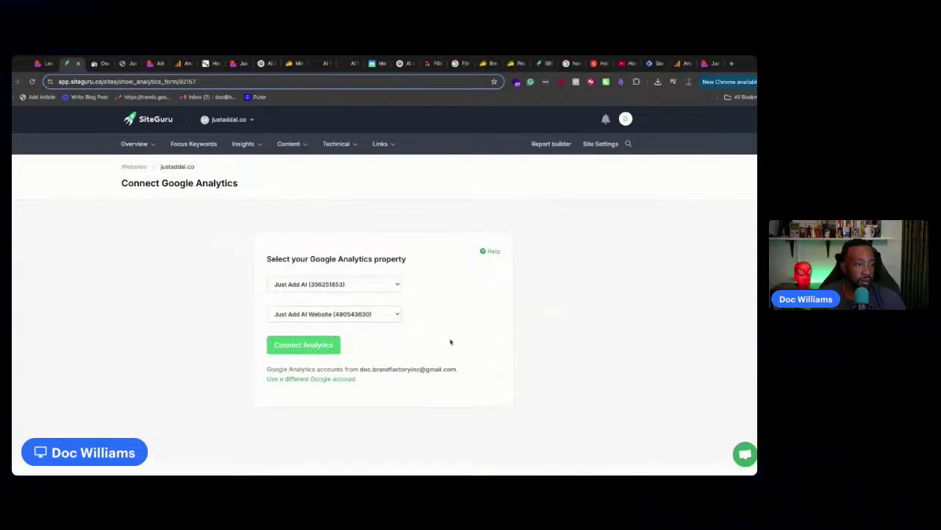
pyautogui.click(320, 345)
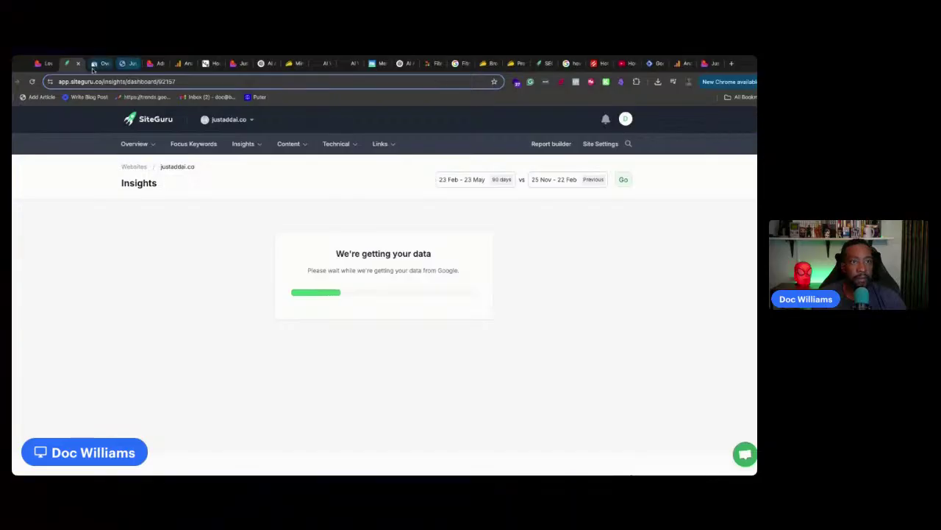
# Close the Google Analytics, Lowcode Engineers, extra Just Add AI, ChatGPT and AppSumo tabs
pyautogui.click(94, 64)
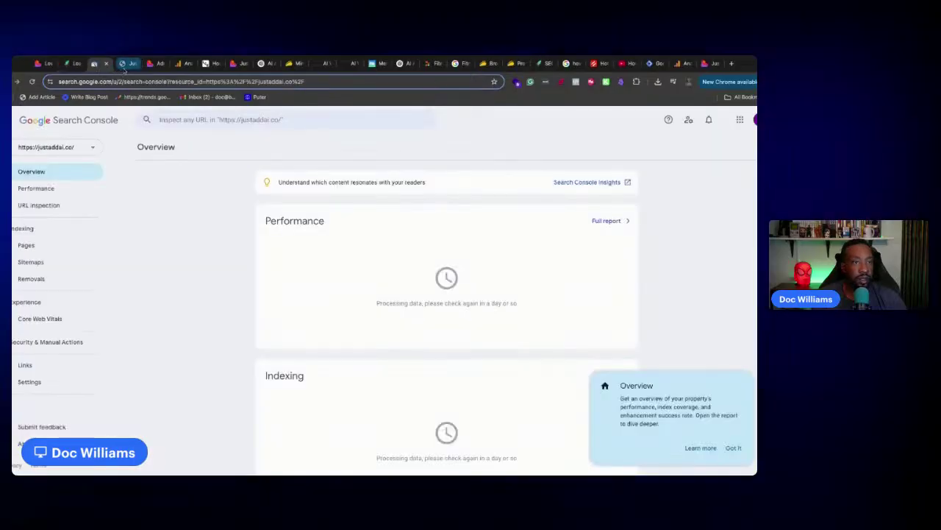
pyautogui.click(127, 64)
pyautogui.click(94, 64)
pyautogui.click(127, 64)
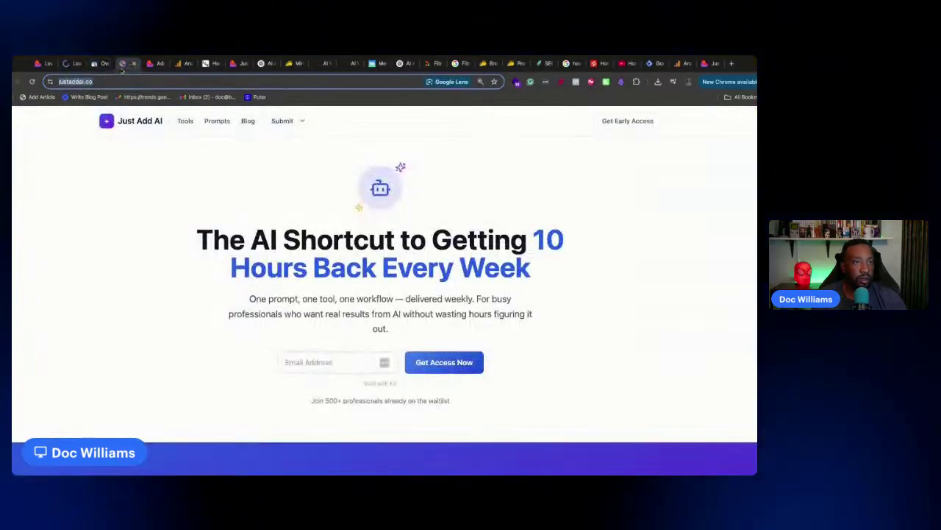
pyautogui.click(158, 64)
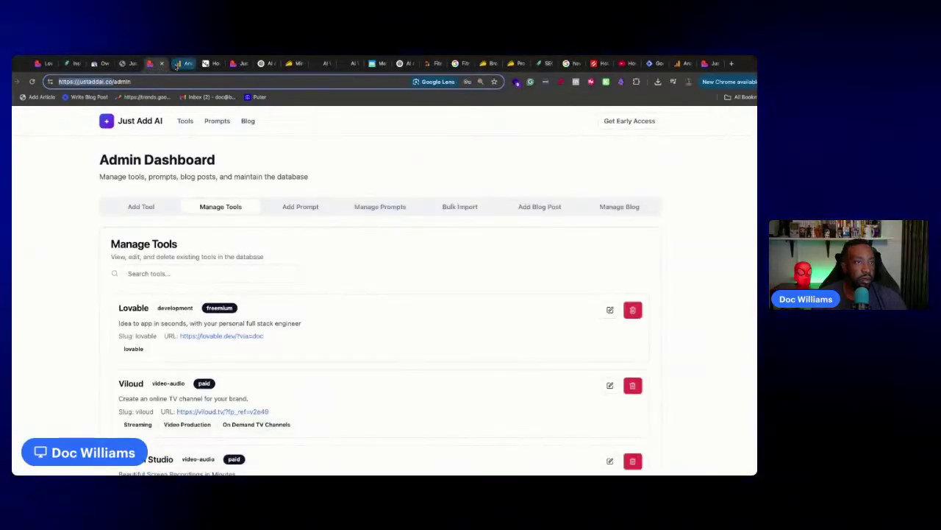
pyautogui.click(179, 64)
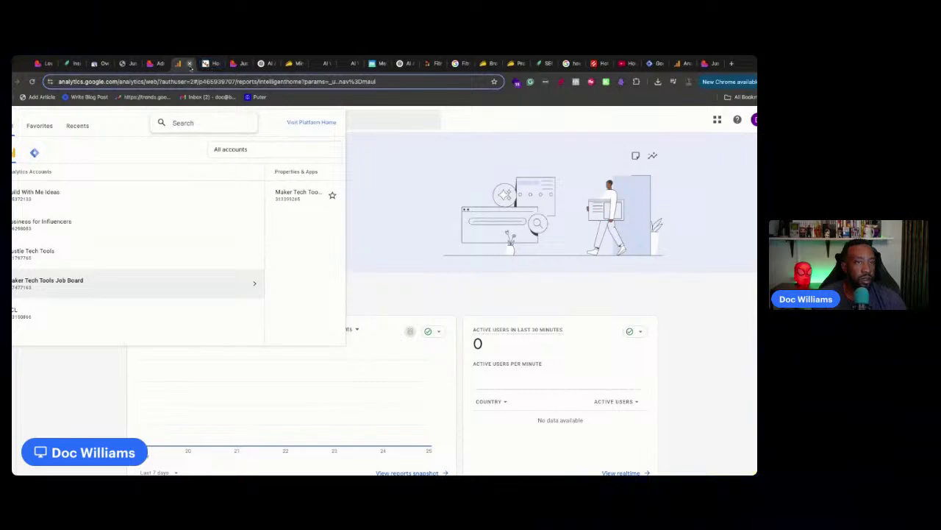
pyautogui.click(189, 64)
pyautogui.click(189, 64)
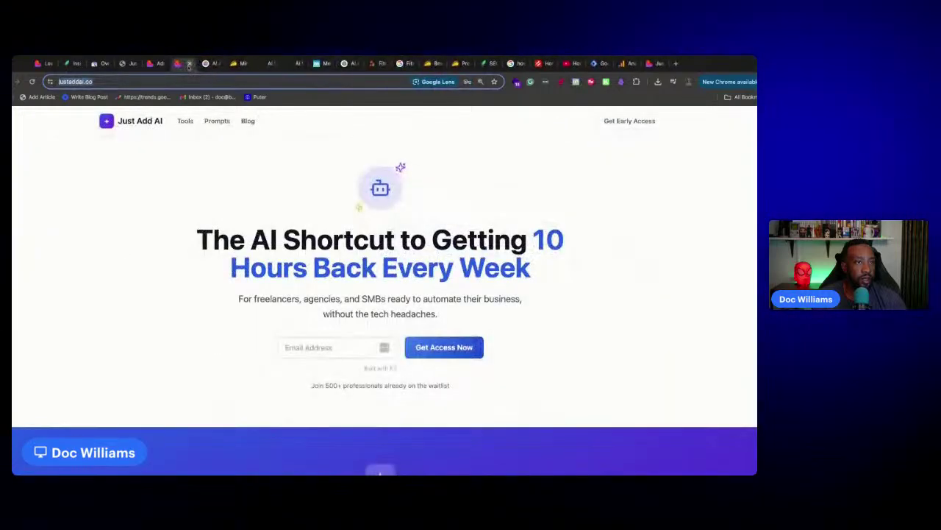
pyautogui.click(189, 64)
pyautogui.click(189, 63)
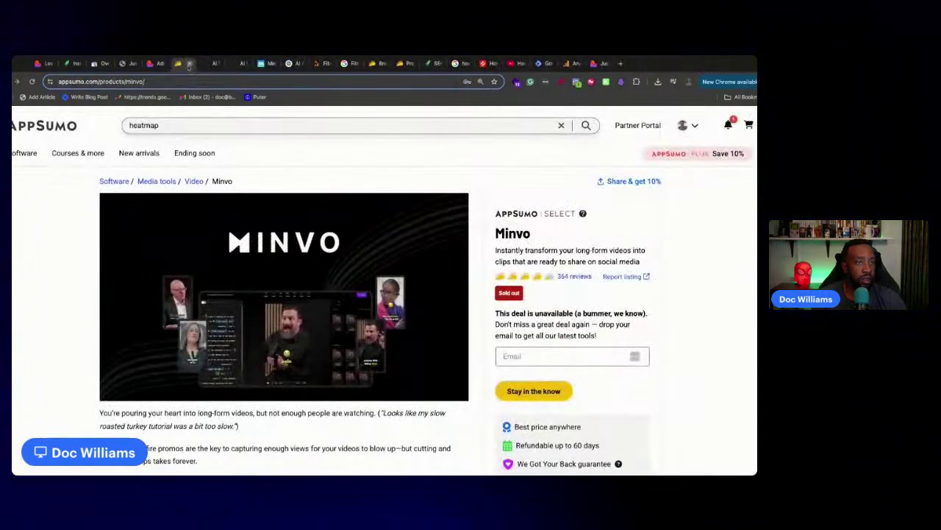
pyautogui.click(189, 64)
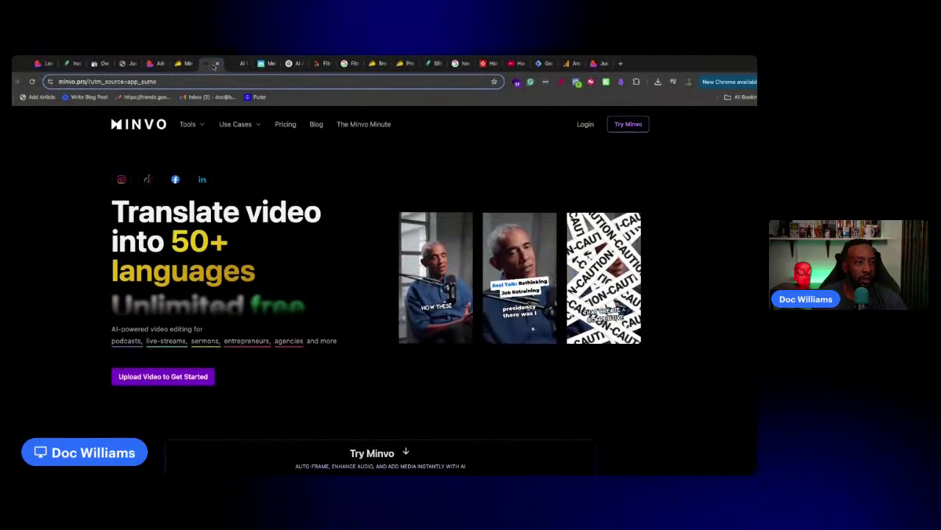
# Close the AppSumo Minvo, Minvo website, Meld Studio, blank and remaining ChatGPT tabs
pyautogui.click(186, 67)
pyautogui.click(189, 64)
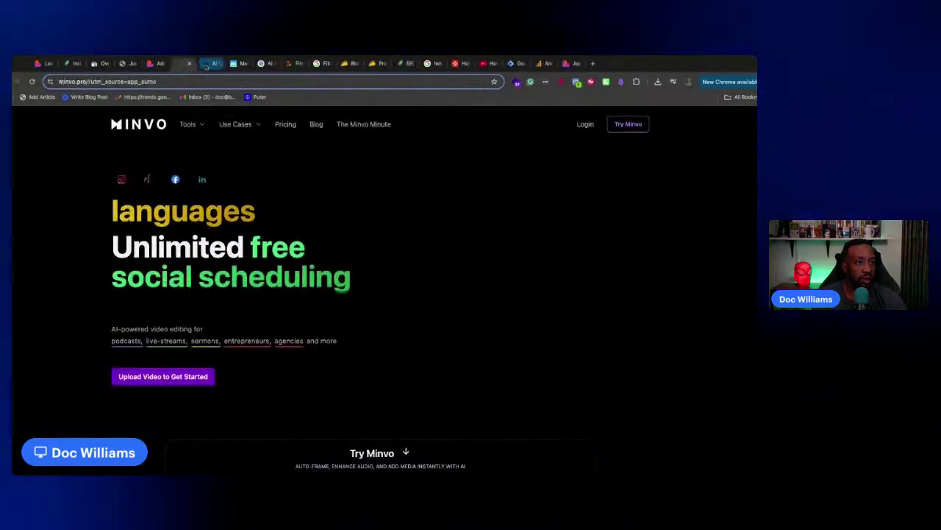
pyautogui.click(211, 66)
pyautogui.click(217, 65)
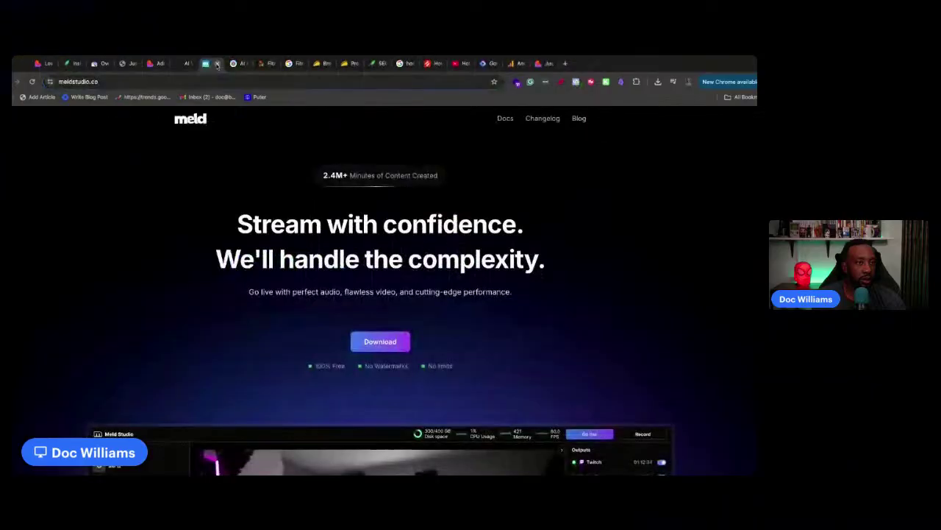
pyautogui.click(217, 65)
pyautogui.click(217, 64)
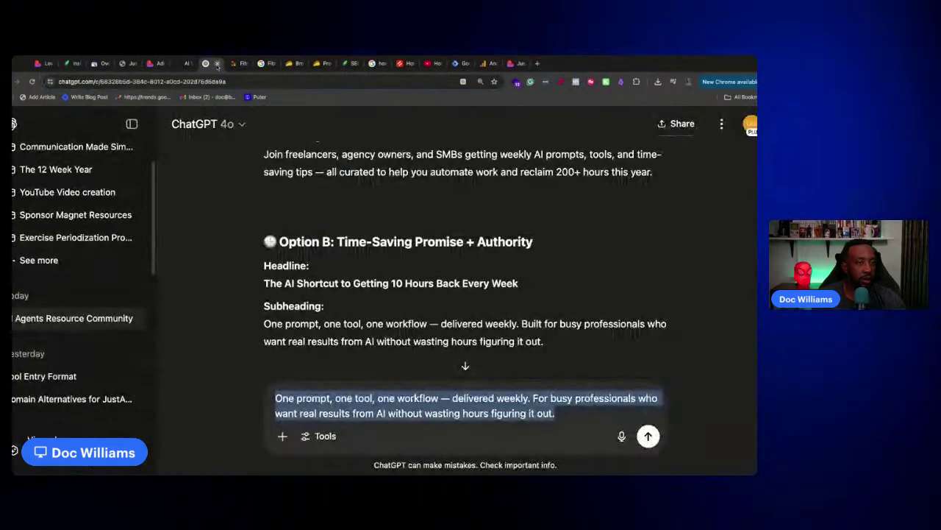
pyautogui.click(217, 65)
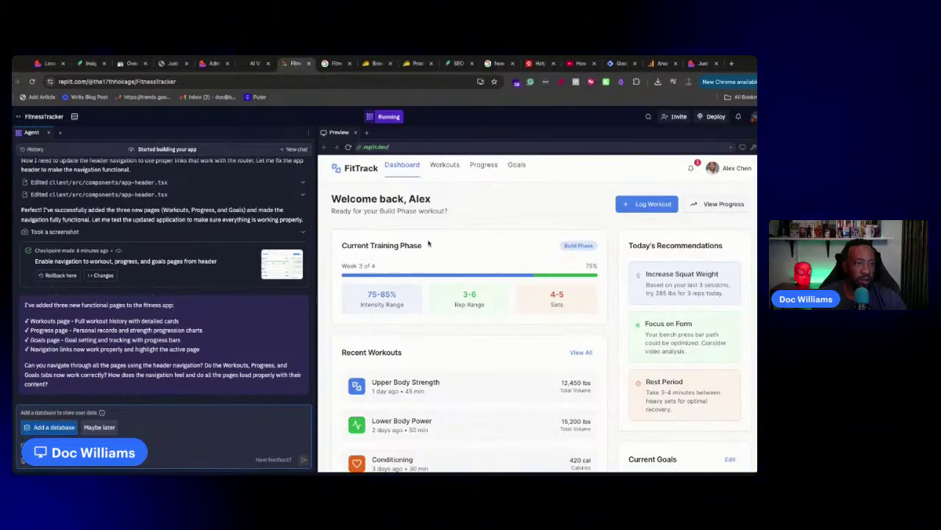
# Check the FitTrack preview's Workouts, Progress and Goals pages and choose Add a database
pyautogui.click(443, 166)
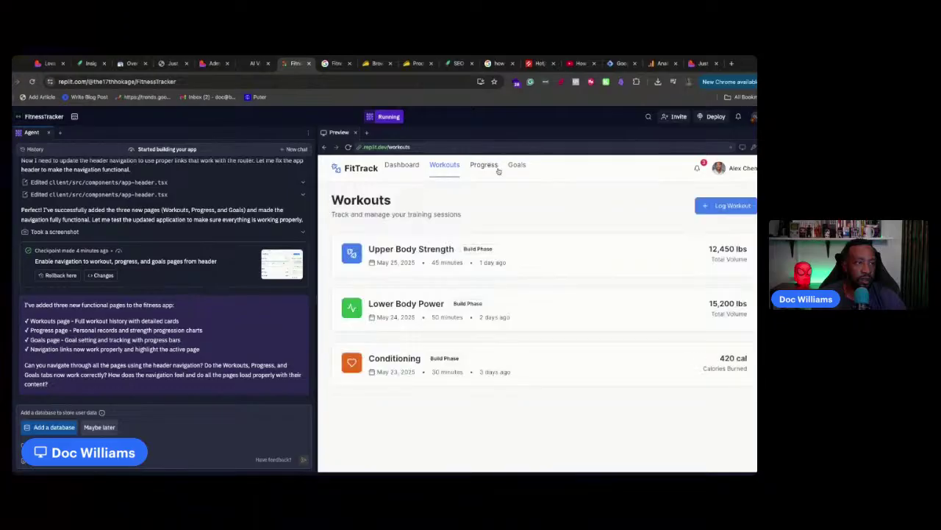
pyautogui.click(483, 165)
pyautogui.click(517, 166)
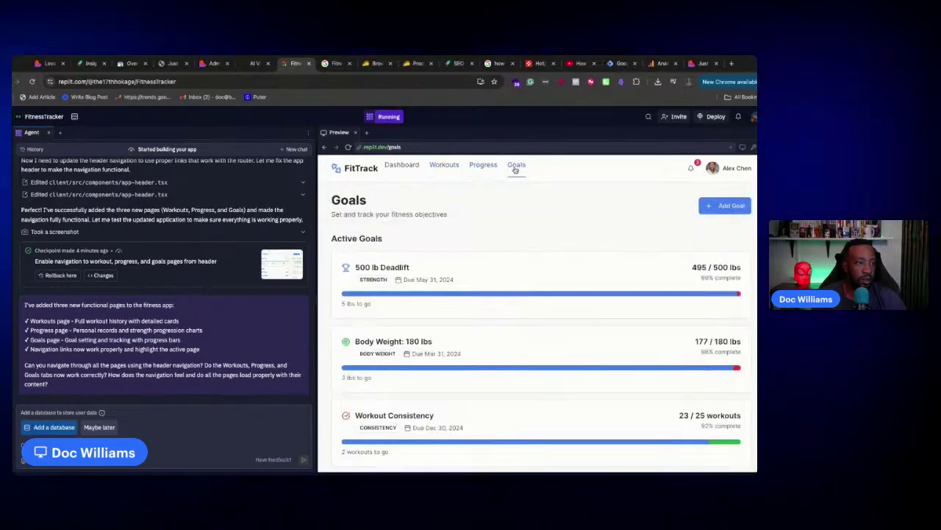
pyautogui.click(57, 428)
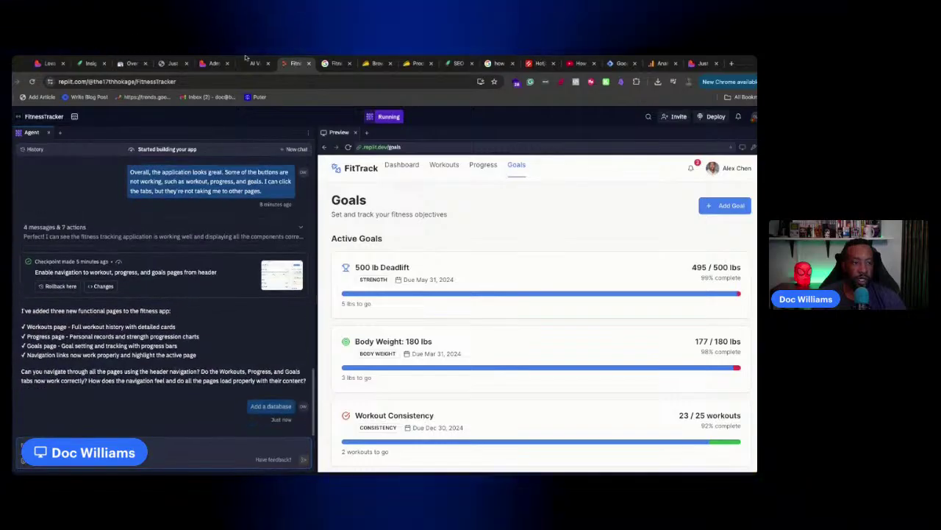
# Close the Google Analytics, duplicate Just Add AI, Tag Manager, YouTube, Hotjar and search tabs
pyautogui.click(40, 63)
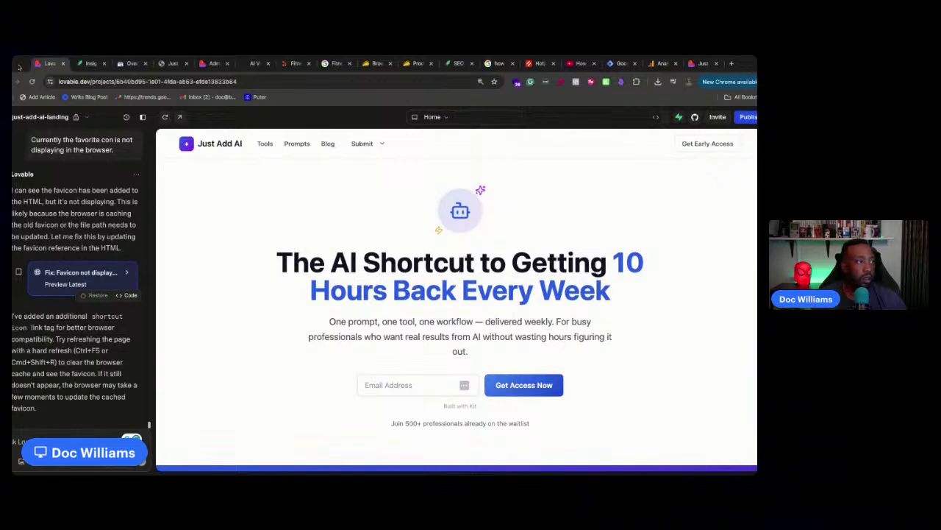
pyautogui.click(662, 63)
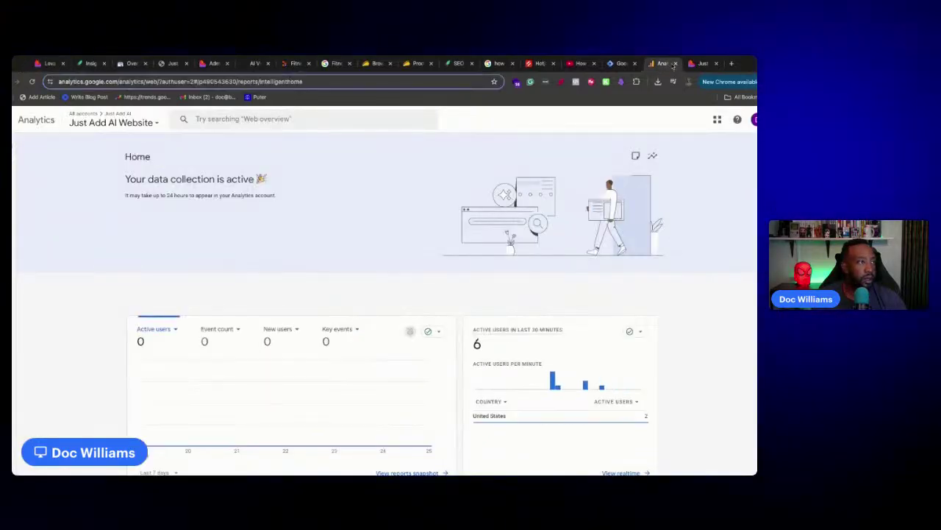
pyautogui.click(676, 64)
pyautogui.click(676, 63)
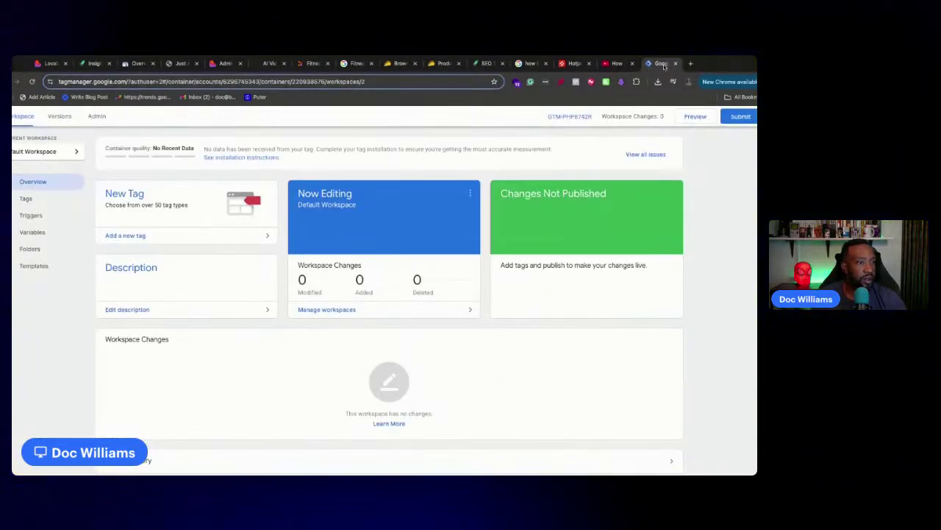
pyautogui.click(676, 63)
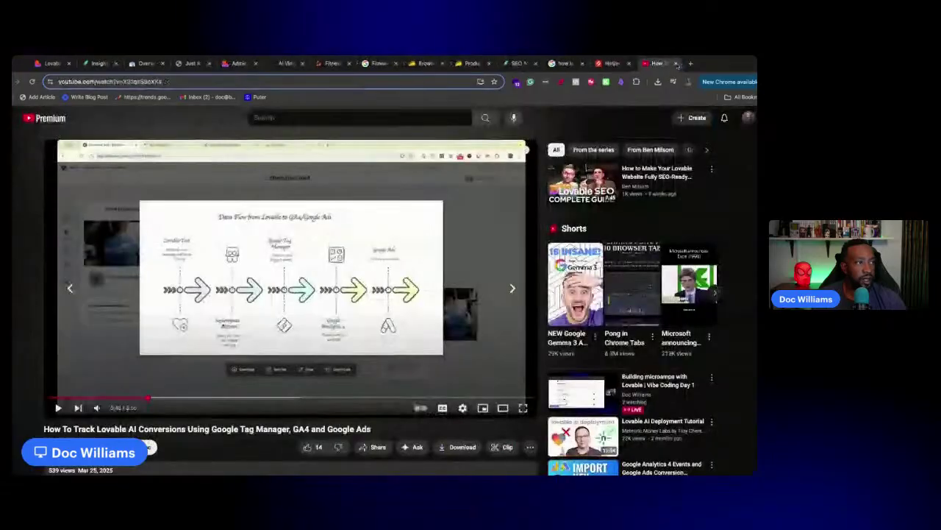
pyautogui.click(676, 63)
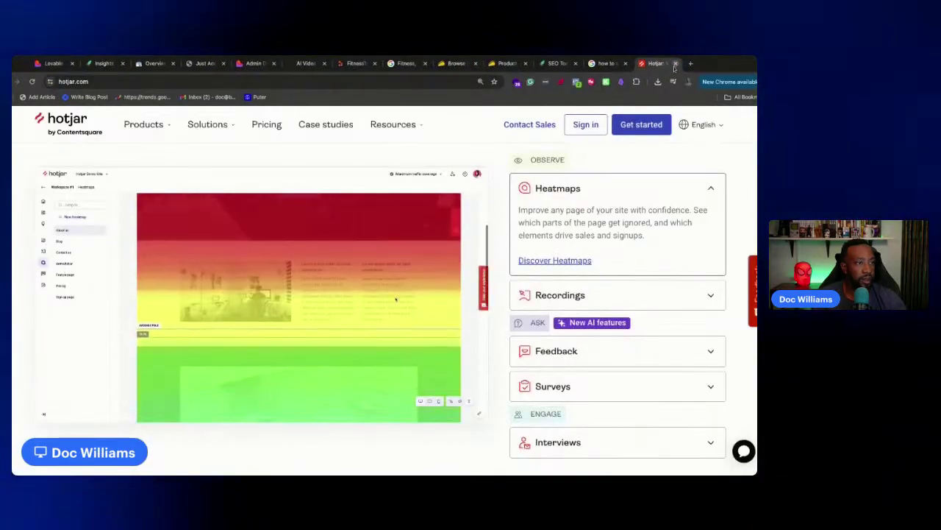
pyautogui.click(676, 63)
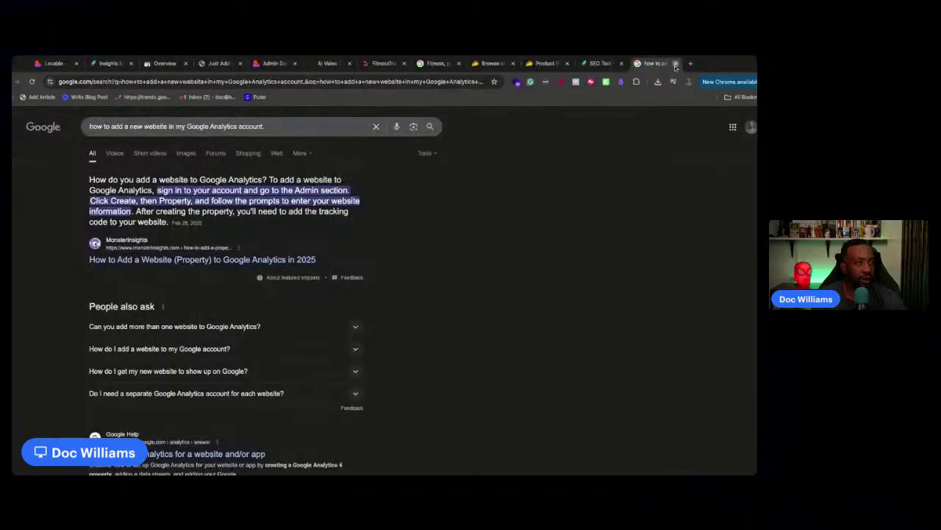
pyautogui.click(676, 63)
# Glance at the Lovable Just Add AI project, then return to the SiteGuru Insights page
pyautogui.click(54, 64)
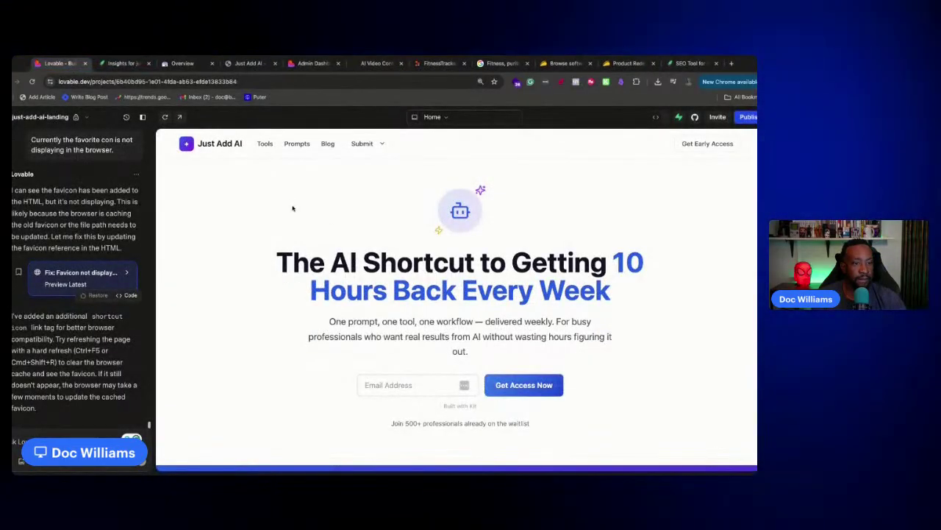
pyautogui.scroll(-5, 293, 208)
pyautogui.scroll(5, 343, 255)
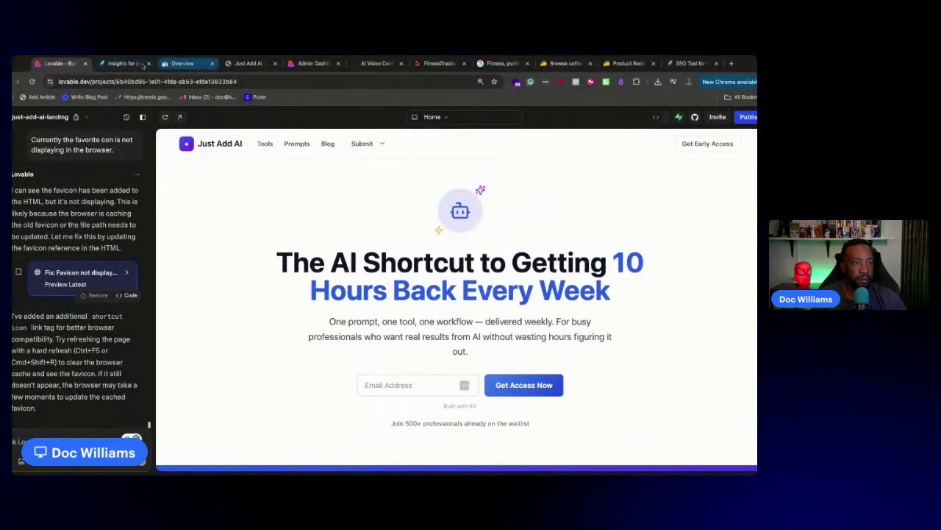
pyautogui.click(123, 63)
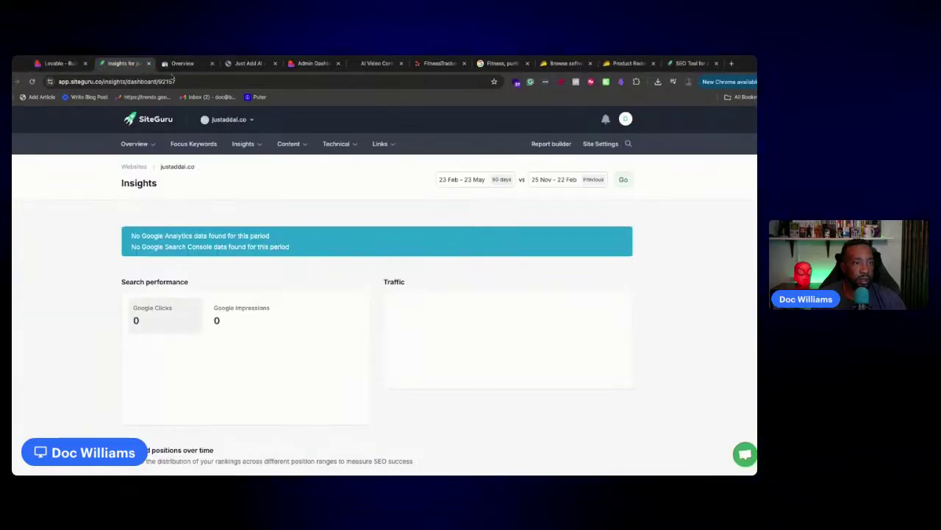
# Save 'Just Add AI' as a branded keyword for the site
pyautogui.click(133, 159)
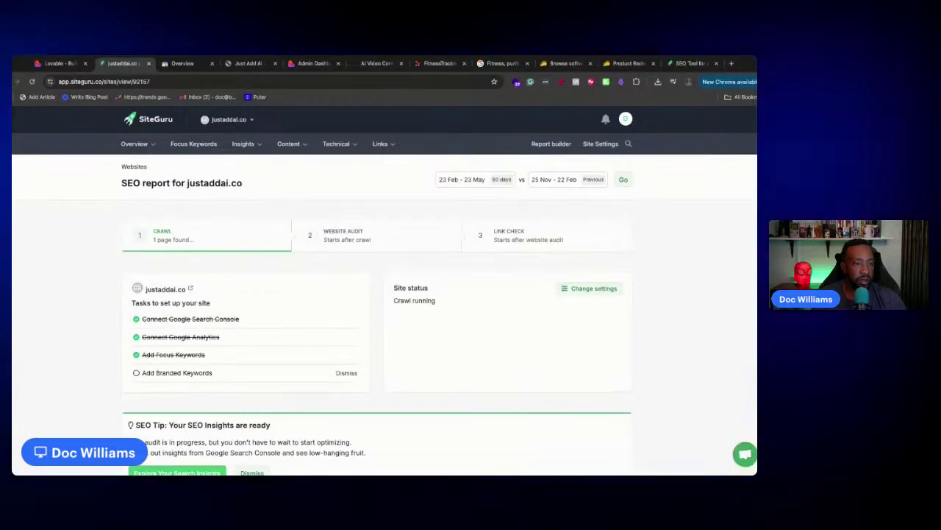
pyautogui.click(179, 373)
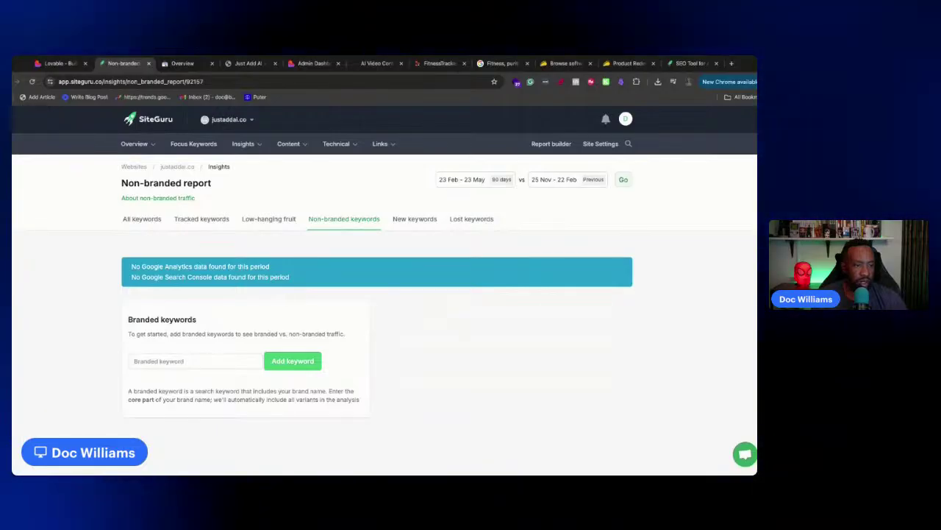
pyautogui.click(180, 358)
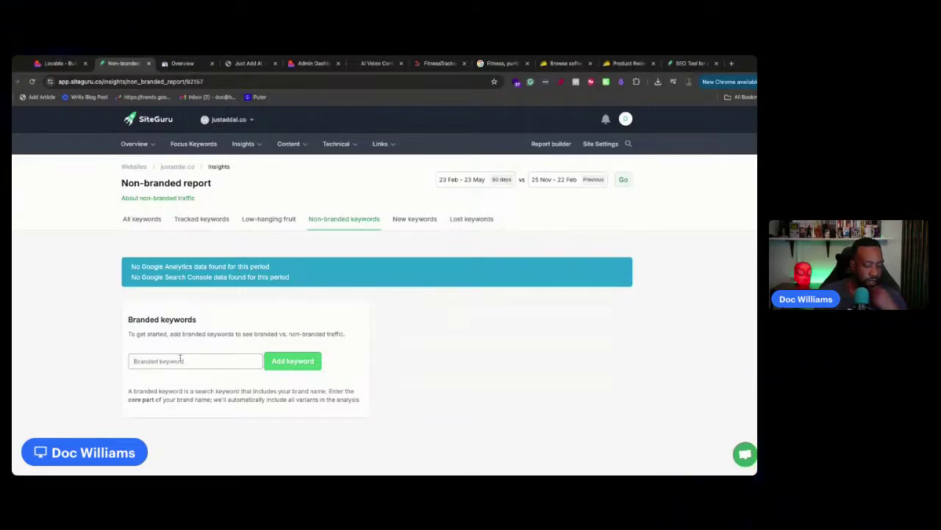
pyautogui.write('Just Add AI')
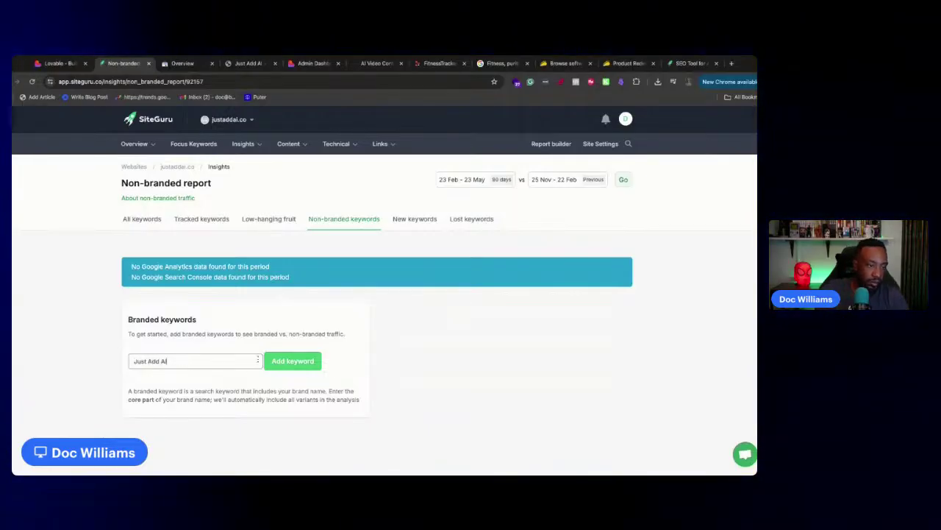
pyautogui.click(271, 363)
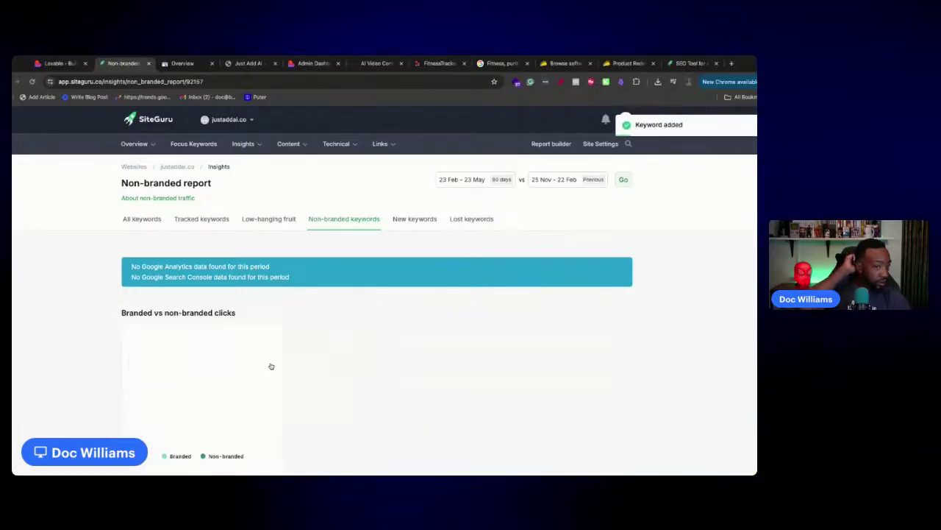
# Review the Non-branded report, then return to the SiteGuru Websites list
pyautogui.scroll(-2, 271, 360)
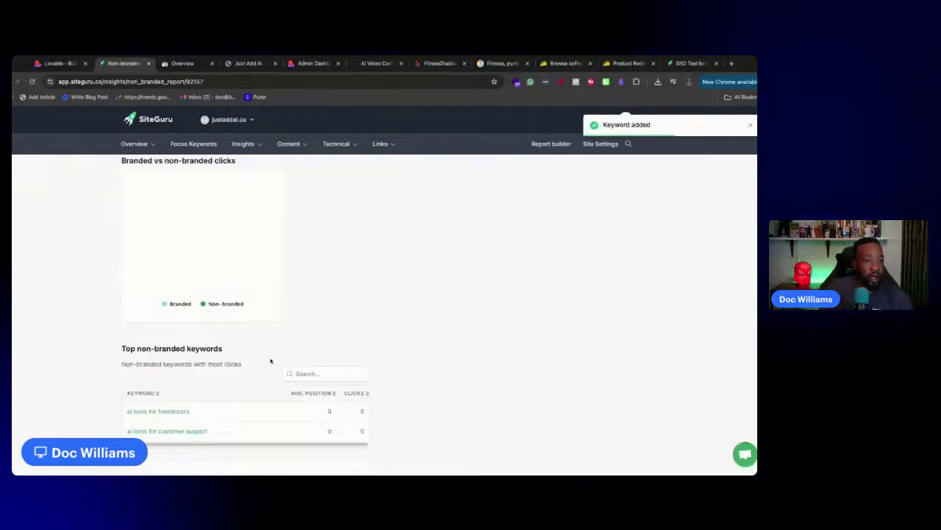
pyautogui.scroll(-3, 271, 360)
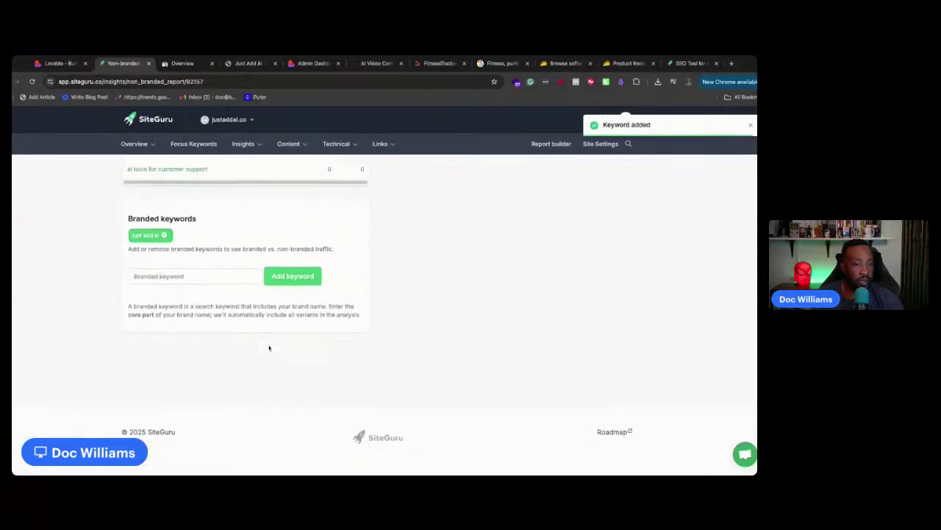
pyautogui.scroll(2, 269, 348)
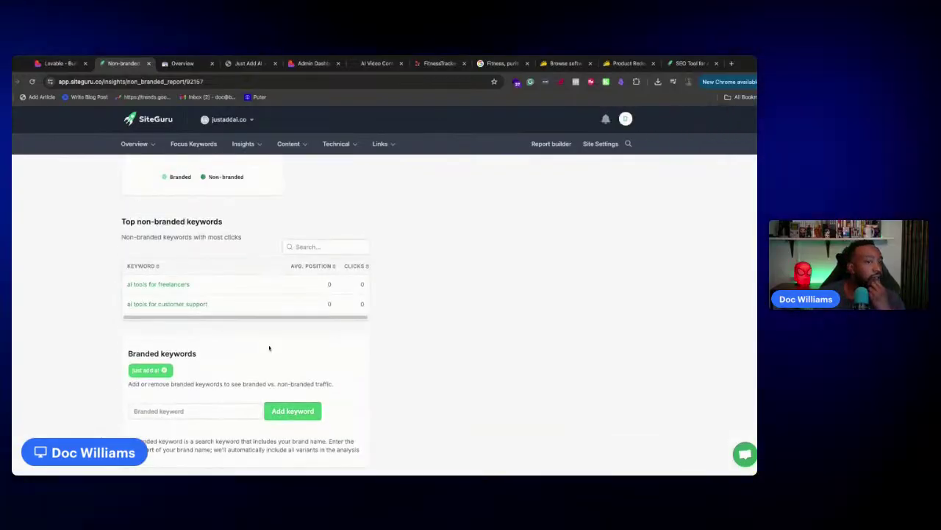
pyautogui.scroll(5, 302, 324)
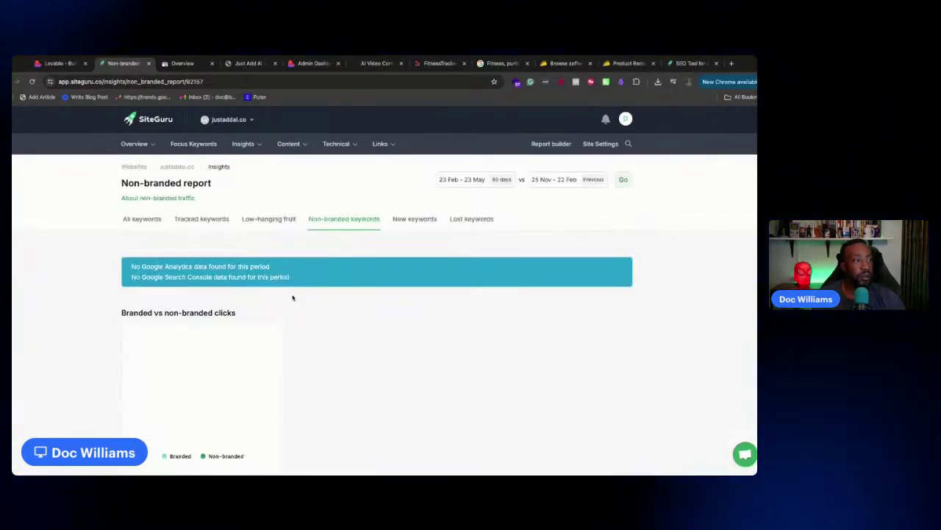
pyautogui.click(140, 120)
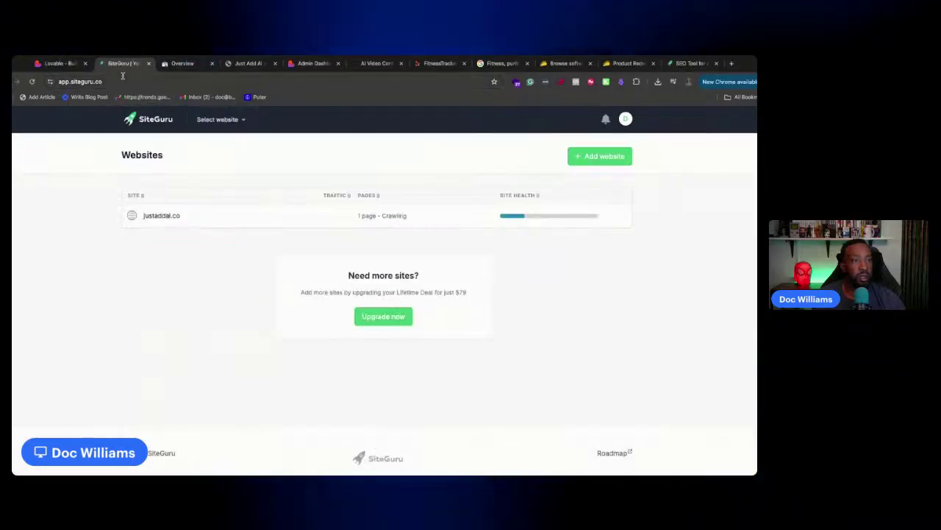
# Close the Search Console overview and the old Admin Dashboard tabs
pyautogui.click(173, 64)
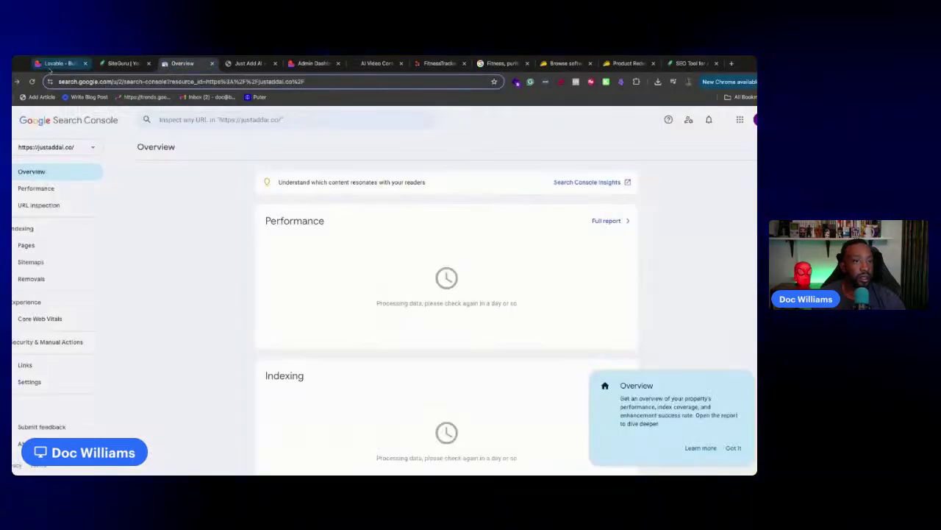
pyautogui.click(59, 63)
pyautogui.click(174, 65)
pyautogui.click(211, 64)
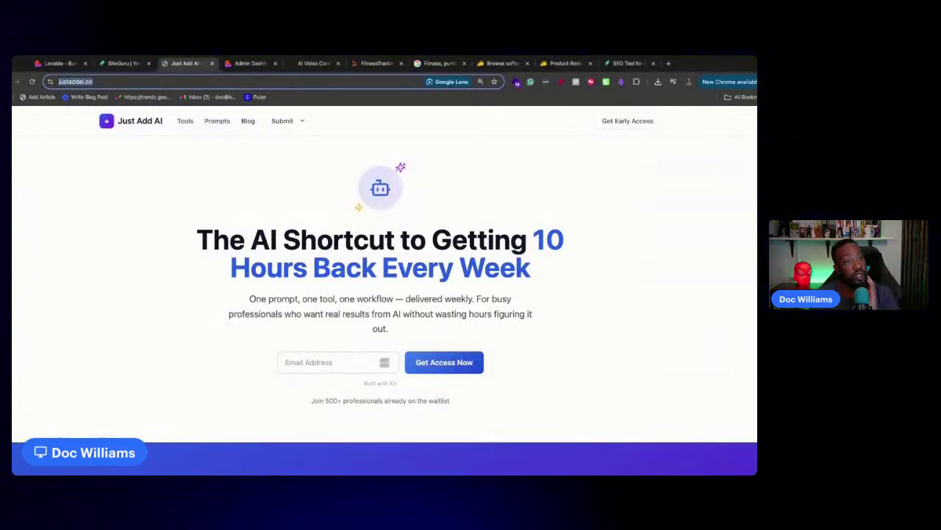
pyautogui.click(250, 63)
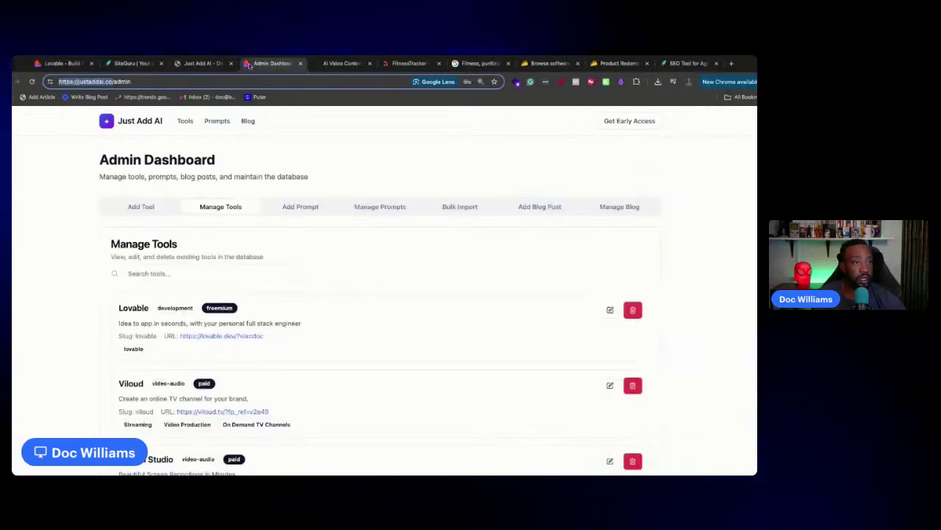
pyautogui.click(300, 63)
# Load justaddai.co/admin in the Just Add AI tab
pyautogui.click(210, 64)
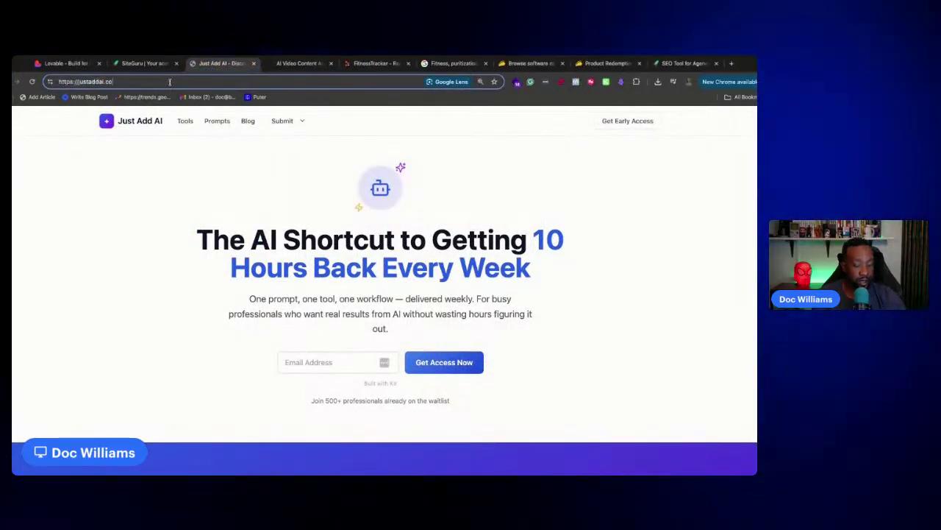
pyautogui.write('/admin')
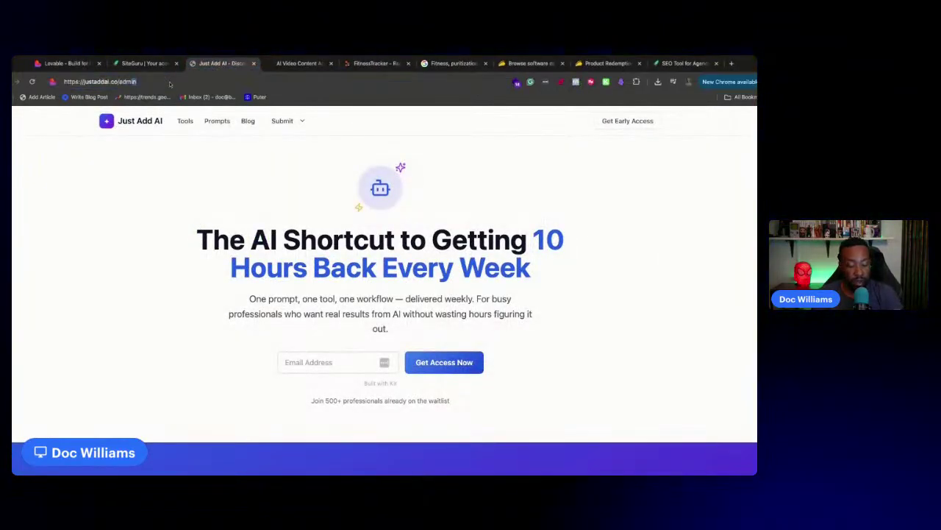
pyautogui.press('Return')
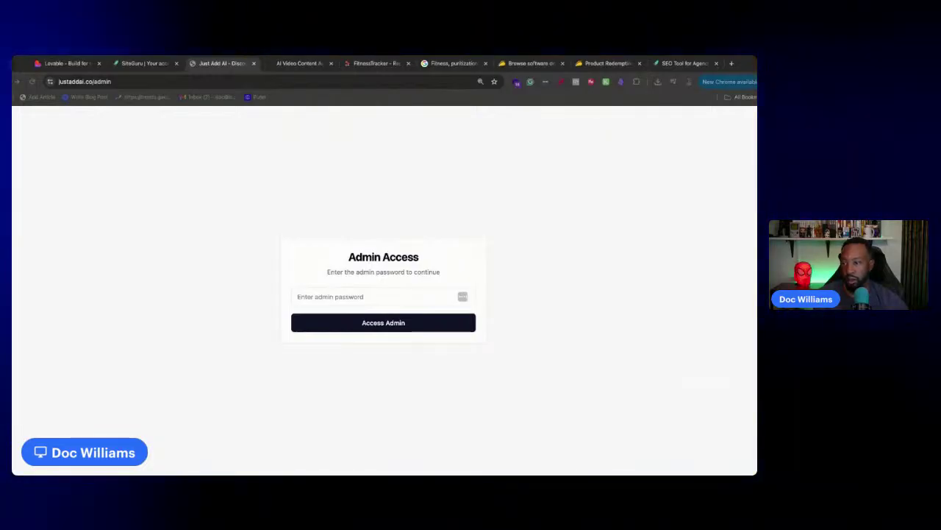
# Sign in to the Just Add AI admin dashboard with the admin password and review Manage Tools
pyautogui.click(388, 298)
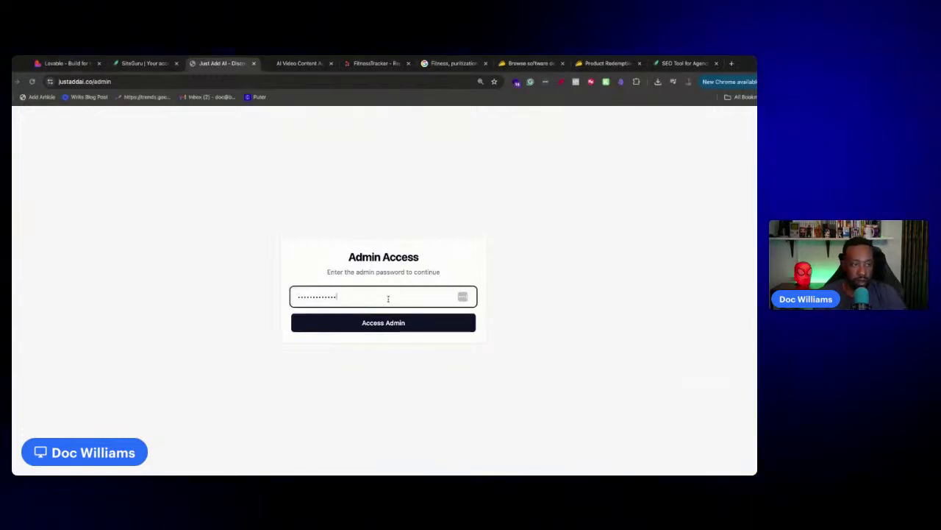
pyautogui.click(392, 323)
pyautogui.scroll(-5, 353, 230)
pyautogui.scroll(5, 361, 231)
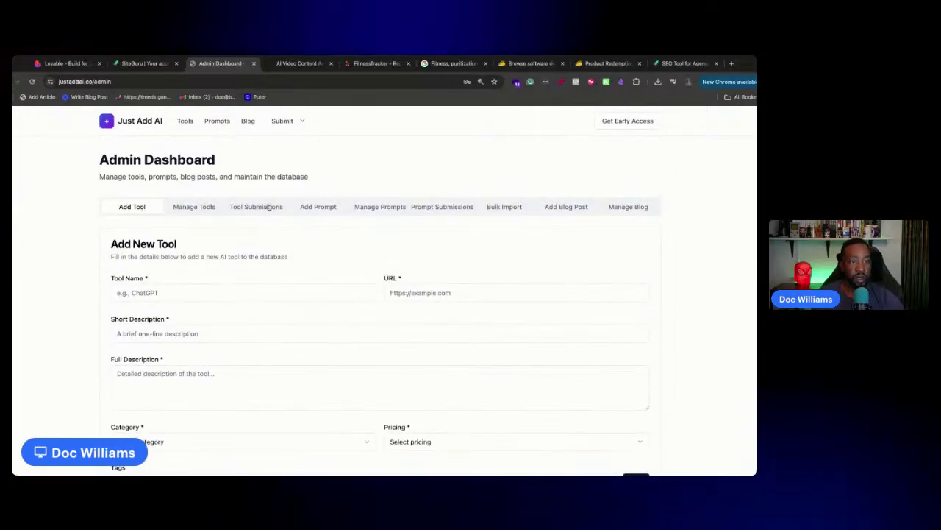
pyautogui.click(212, 211)
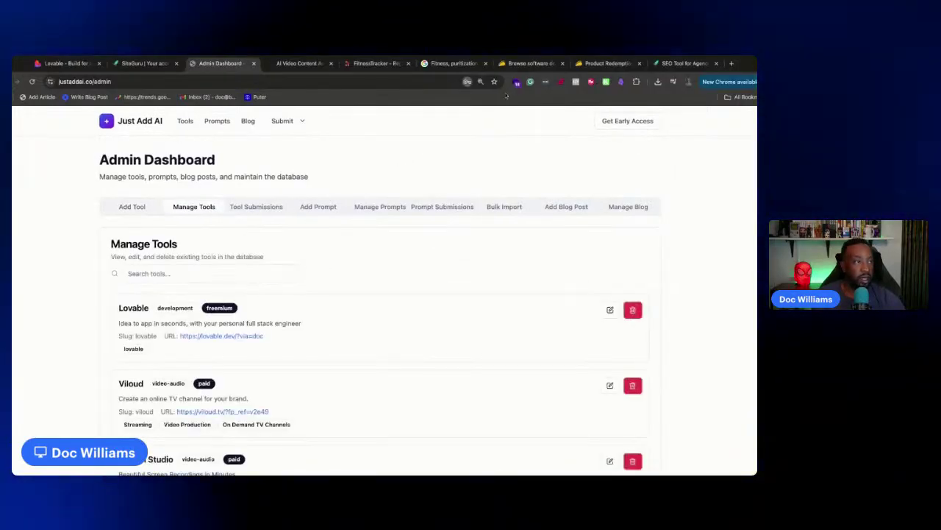
pyautogui.scroll(-3, 382, 228)
pyautogui.scroll(-5, 391, 242)
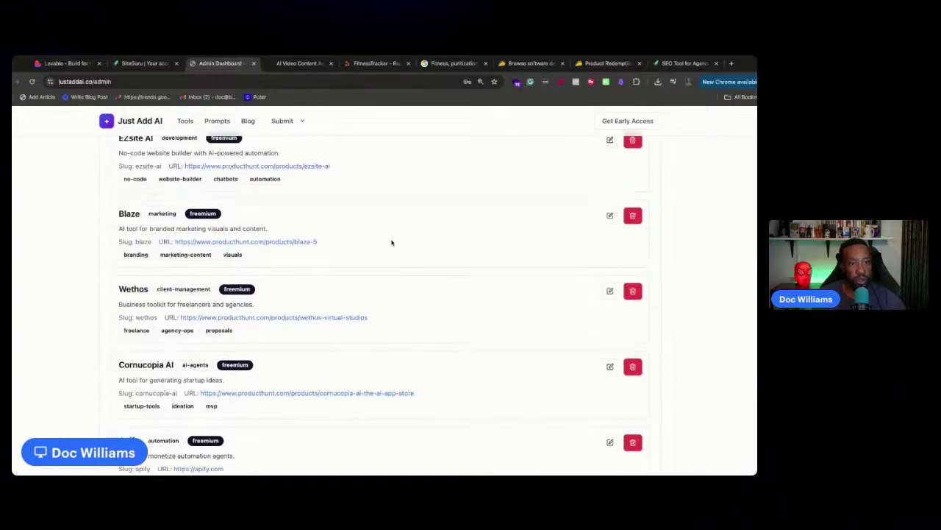
pyautogui.scroll(10, 387, 237)
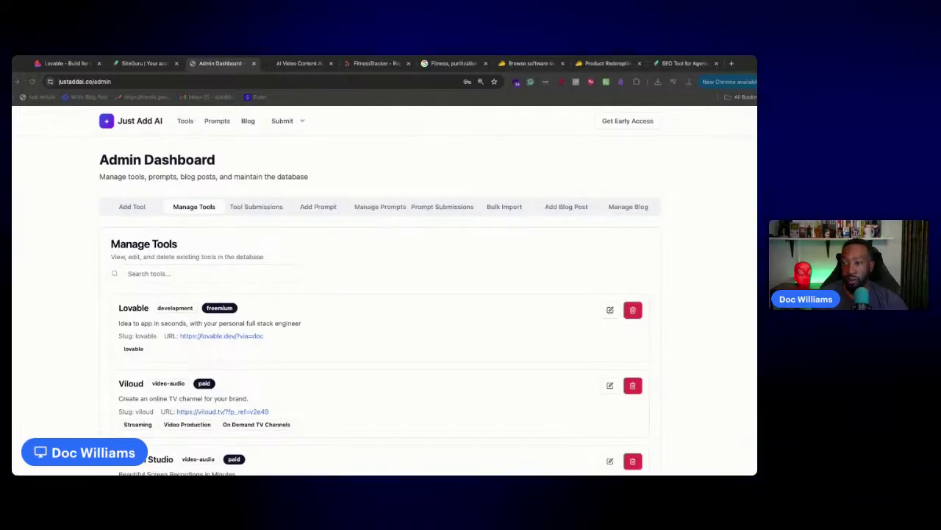
# Return to the Lovable project and scroll through the '10 Hours Back Every Week' homepage preview
pyautogui.click(67, 63)
pyautogui.scroll(-5, 269, 237)
pyautogui.scroll(-5, 221, 257)
pyautogui.scroll(10, 206, 258)
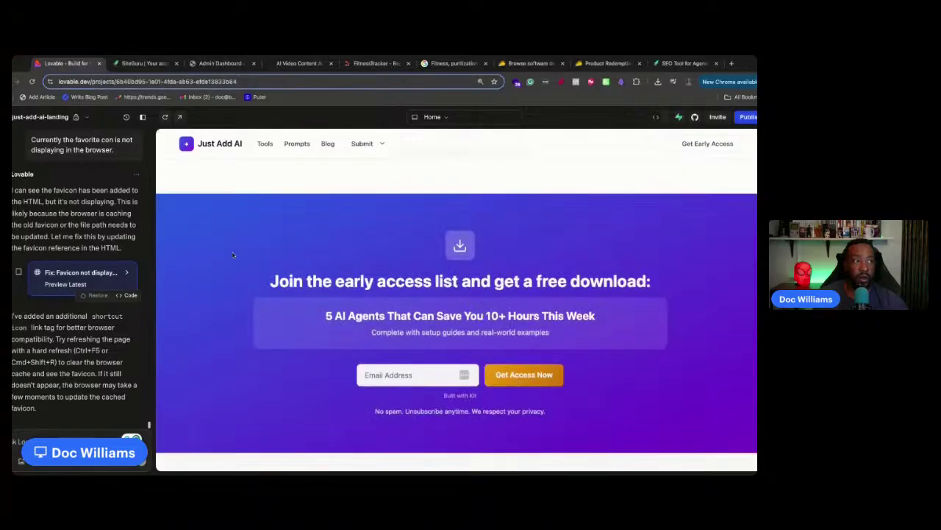
pyautogui.click(376, 64)
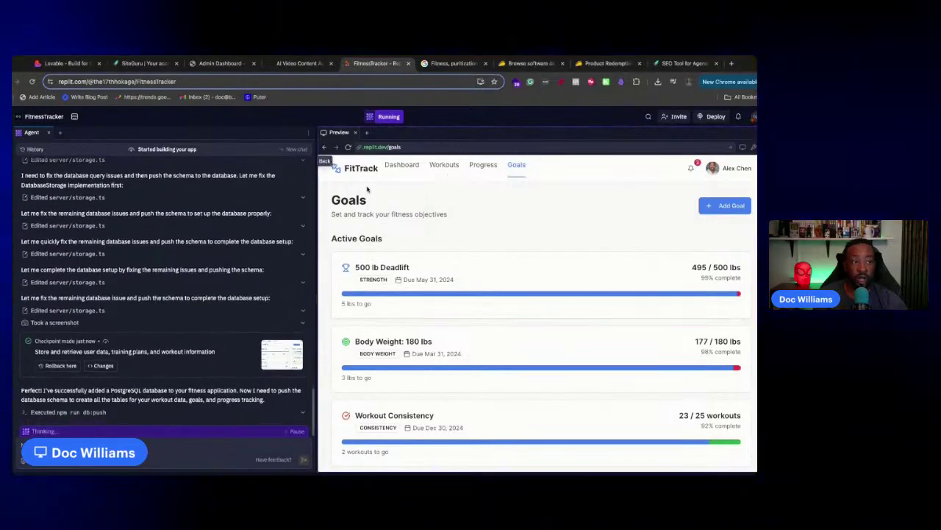
pyautogui.click(73, 64)
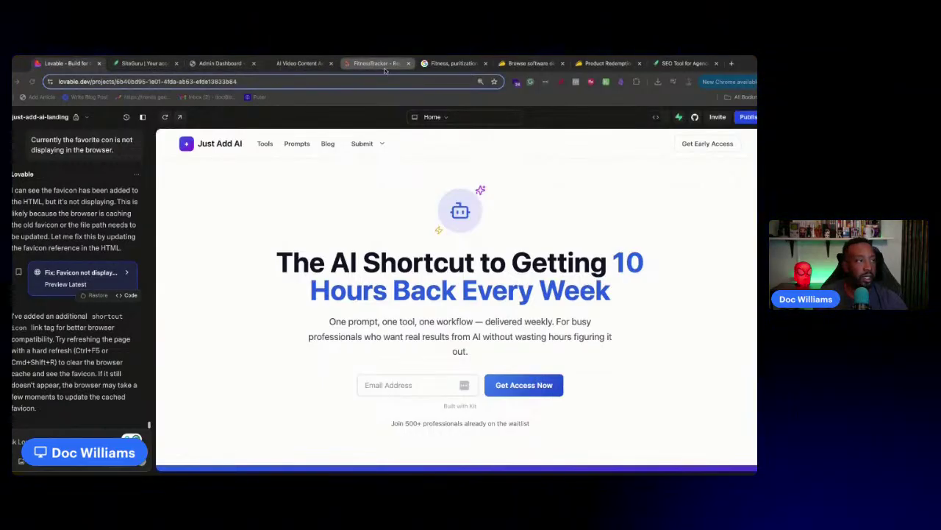
# Check the admin dashboard's page address, then go back to the Lovable project
pyautogui.click(294, 64)
pyautogui.click(206, 65)
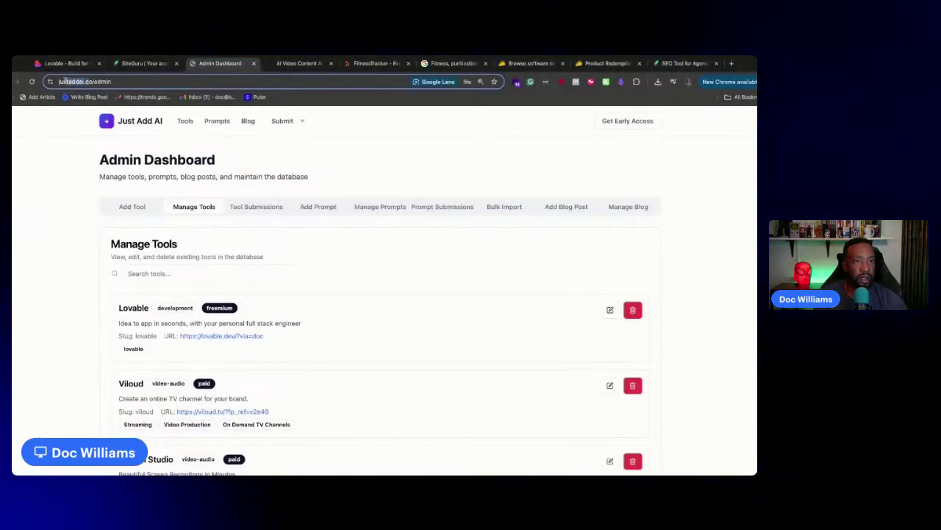
pyautogui.moveTo(63, 81); pyautogui.dragTo(62, 81)
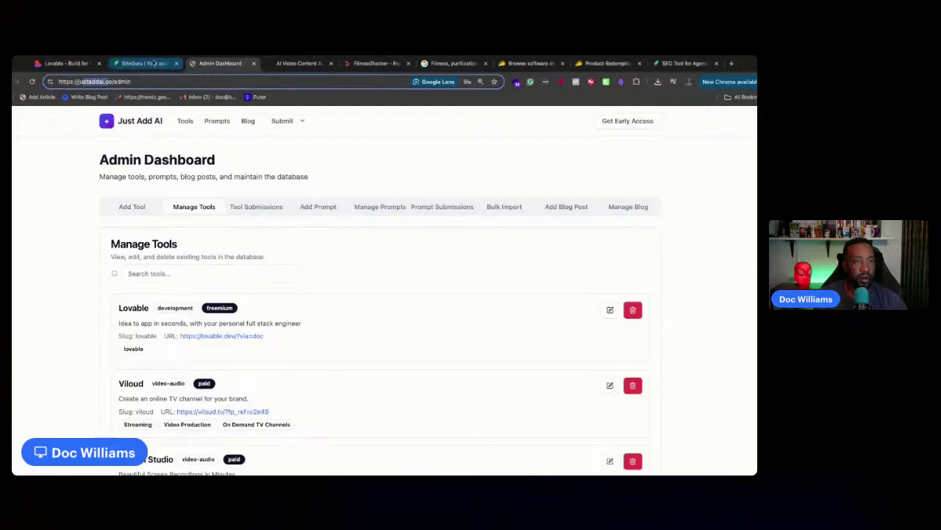
pyautogui.click(66, 63)
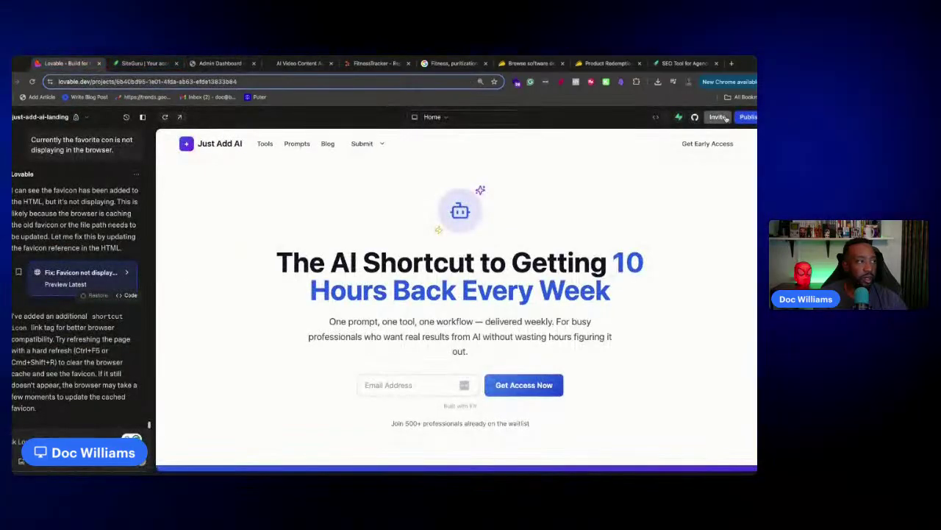
# Open live justaddai.co from Publish and view the ChatGPT tool's detail page
pyautogui.click(746, 117)
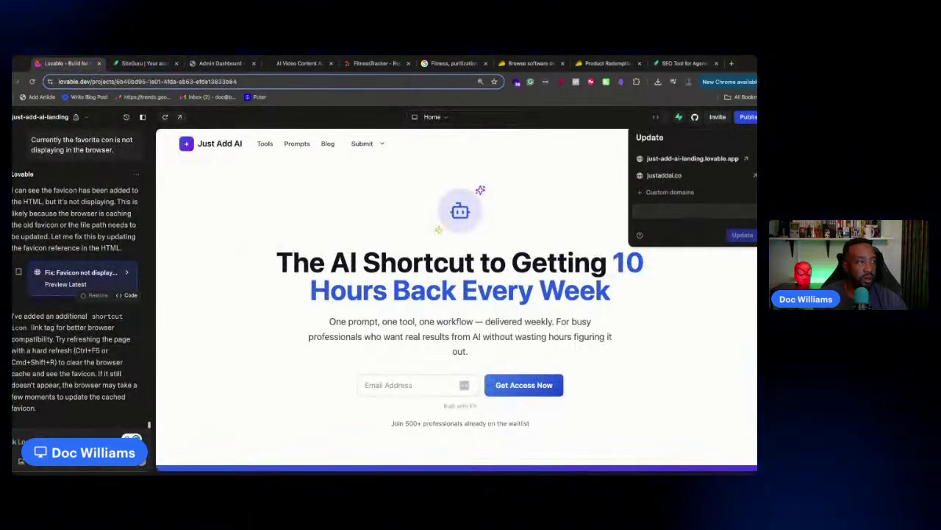
pyautogui.click(755, 176)
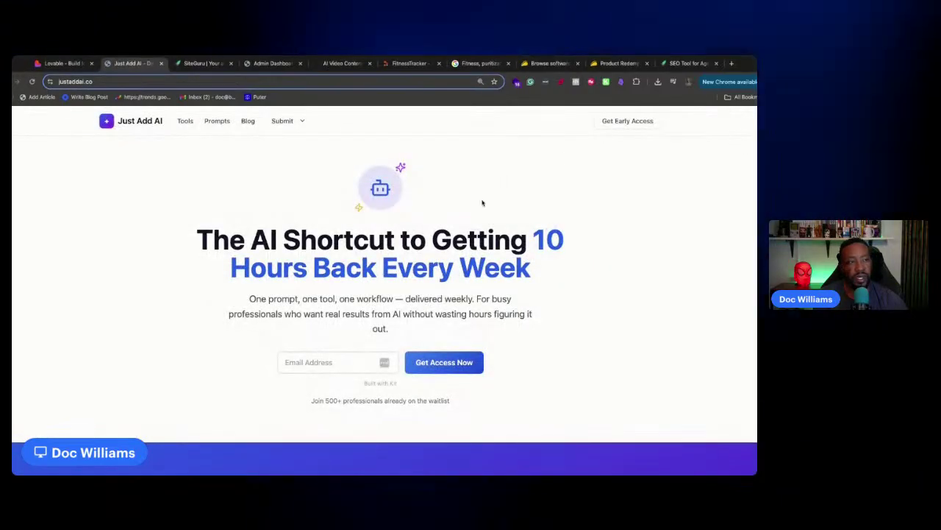
pyautogui.click(186, 120)
pyautogui.scroll(-5, 409, 273)
pyautogui.scroll(5, 412, 277)
pyautogui.scroll(-4, 411, 276)
pyautogui.click(178, 335)
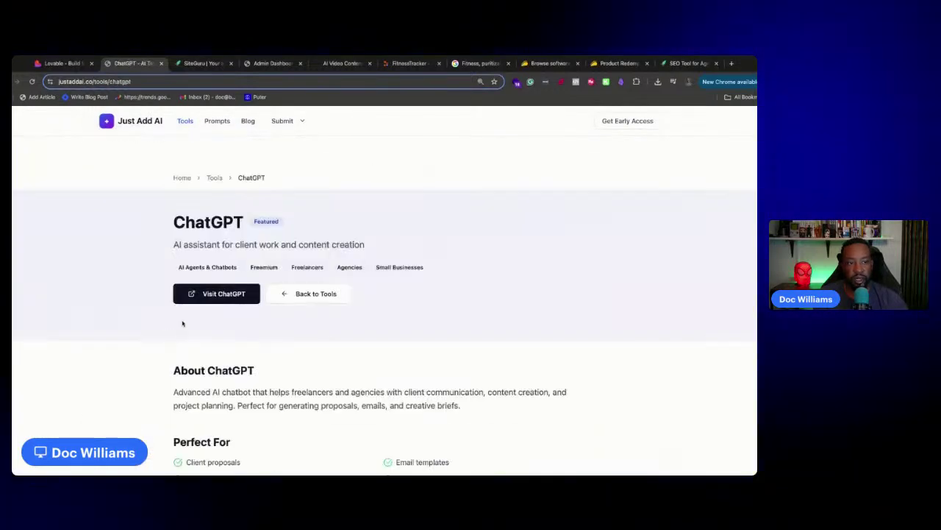
pyautogui.scroll(-3, 178, 331)
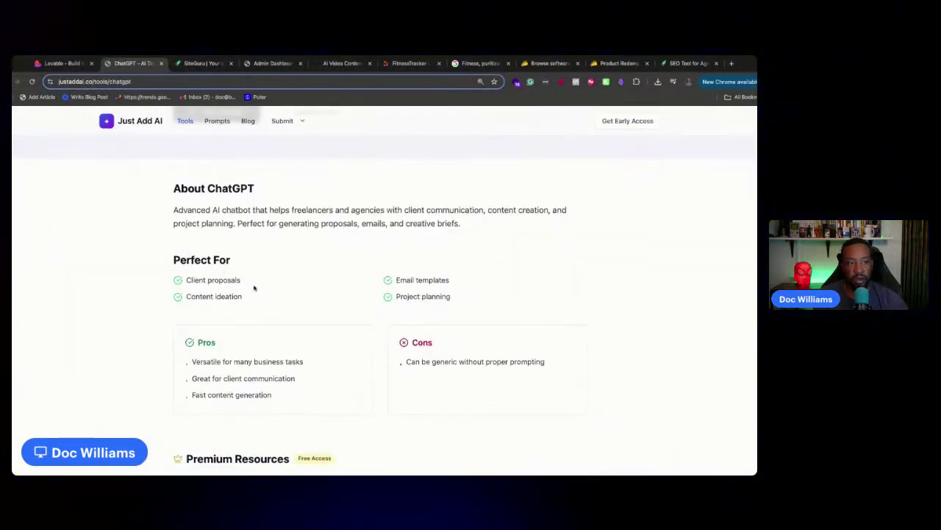
# Start a request for the free ChatGPT setup guide, then dismiss its sign-up form
pyautogui.scroll(-3, 373, 366)
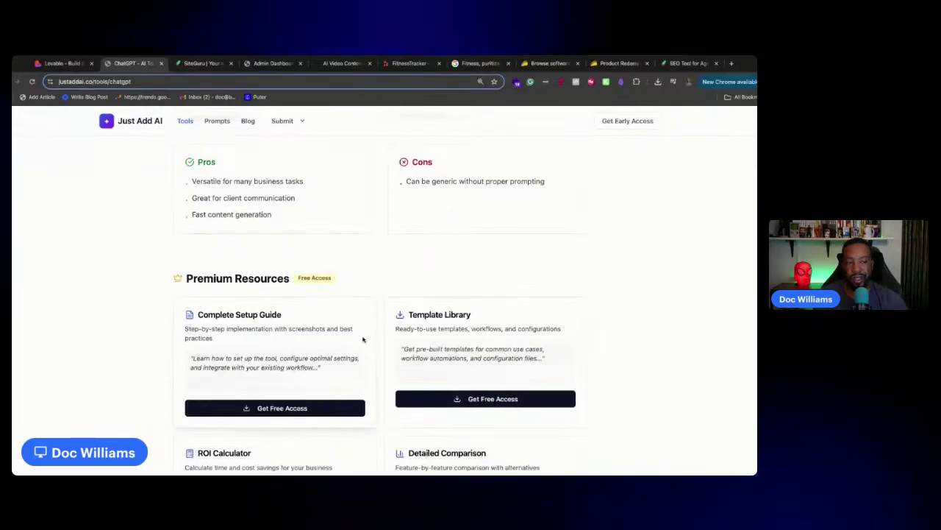
pyautogui.scroll(-3, 339, 248)
pyautogui.scroll(9, 316, 240)
pyautogui.scroll(-8, 316, 240)
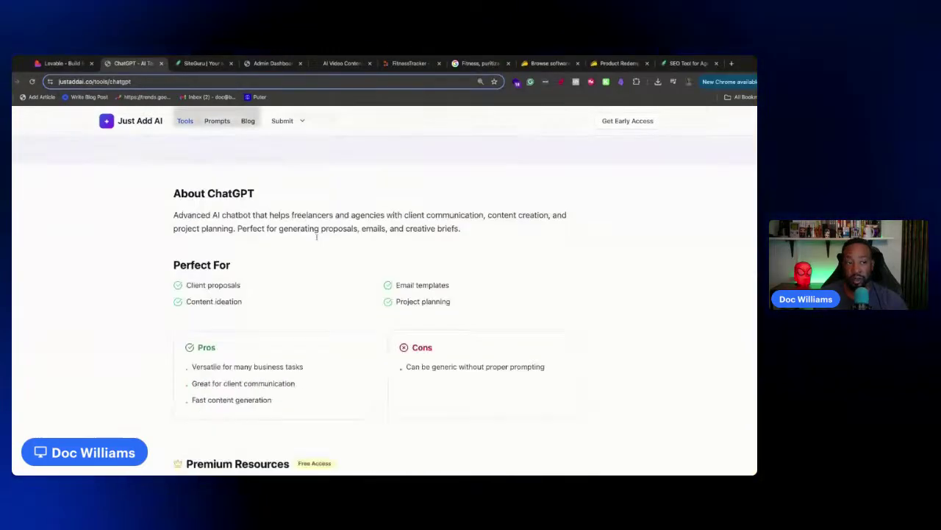
pyautogui.click(233, 296)
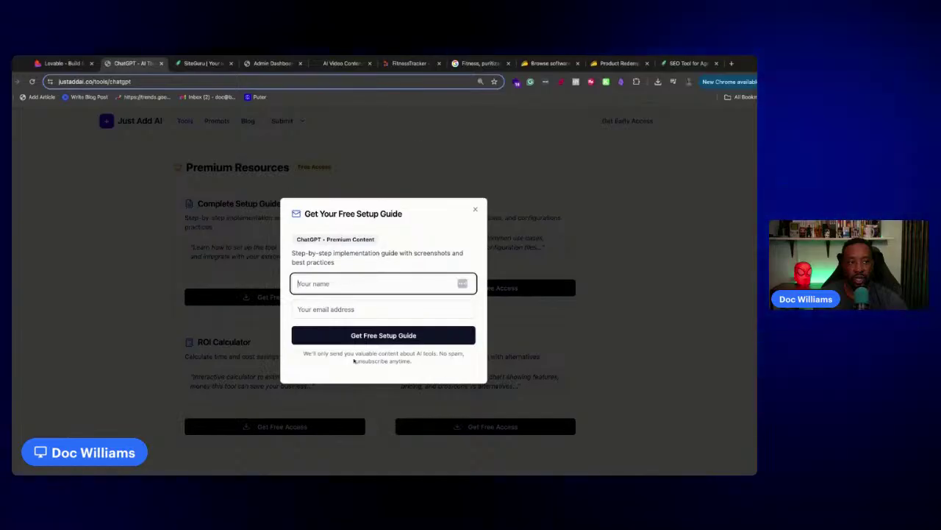
pyautogui.click(476, 211)
# Open the Inbox Zero Email Triage prompt from the prompts library and copy its text
pyautogui.scroll(-6, 302, 368)
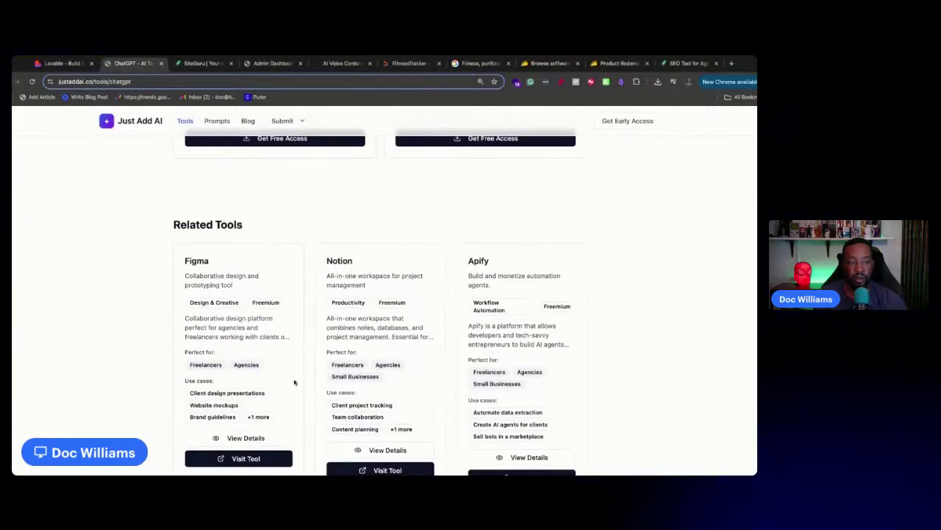
pyautogui.scroll(10, 302, 368)
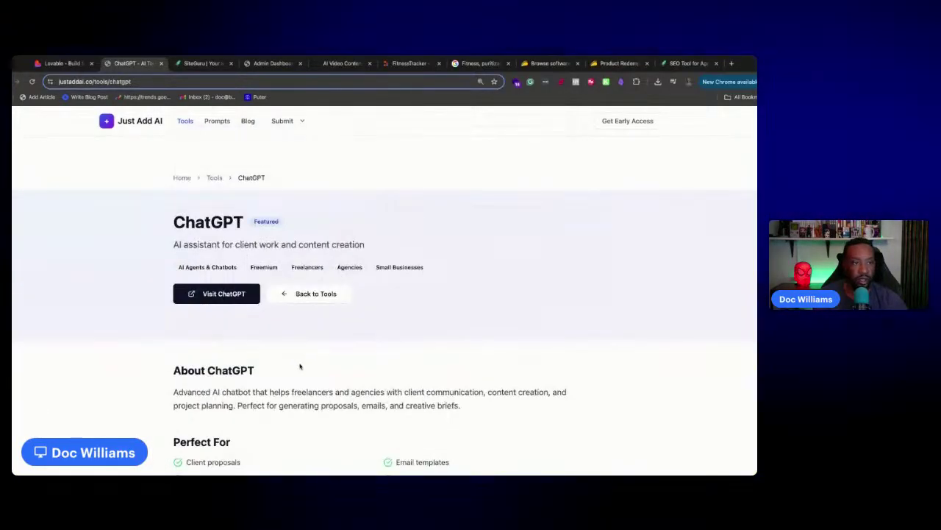
pyautogui.click(220, 122)
pyautogui.scroll(-5, 227, 240)
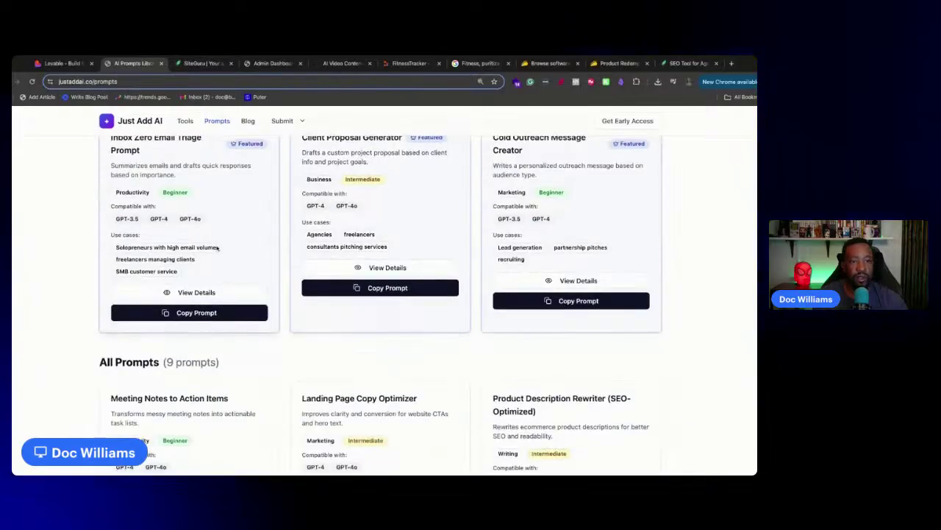
pyautogui.click(200, 303)
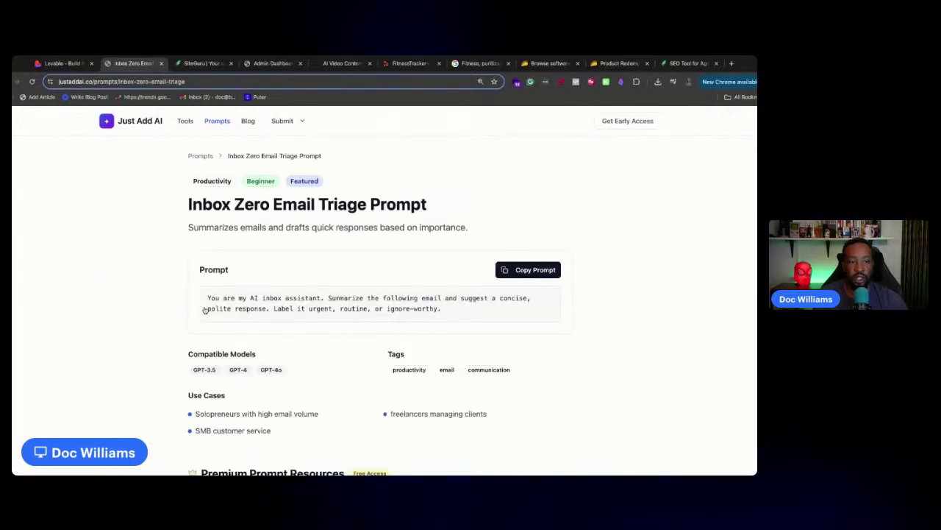
pyautogui.click(528, 269)
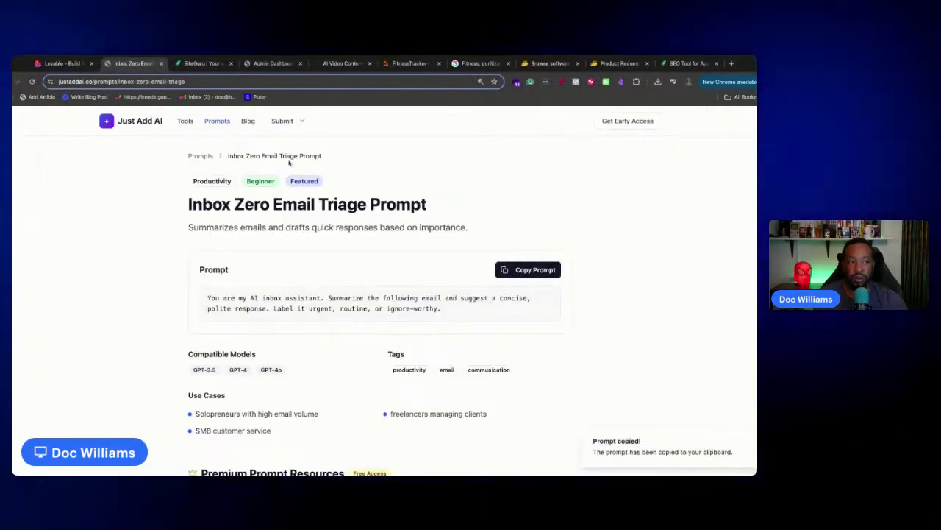
# Return to the Prompts library and browse its Featured and All Prompts cards
pyautogui.click(202, 155)
pyautogui.scroll(-5, 383, 298)
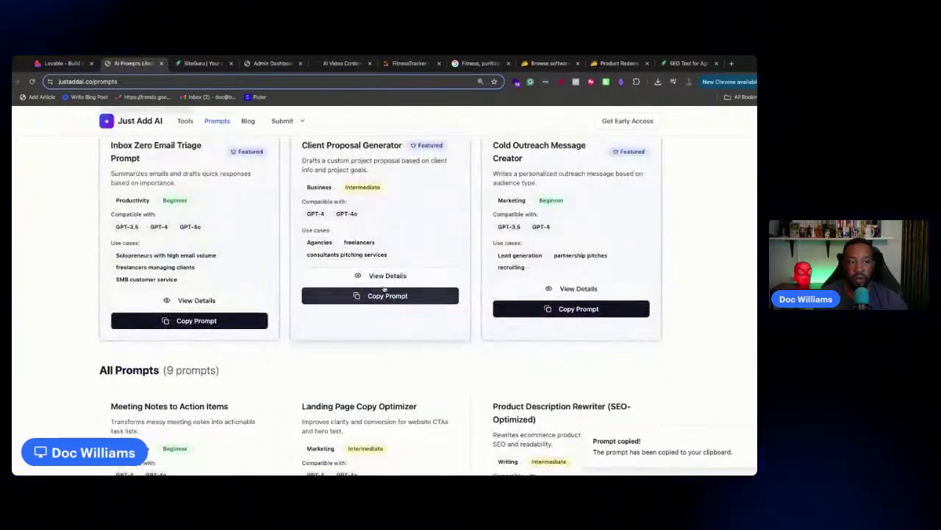
pyautogui.scroll(-3, 383, 298)
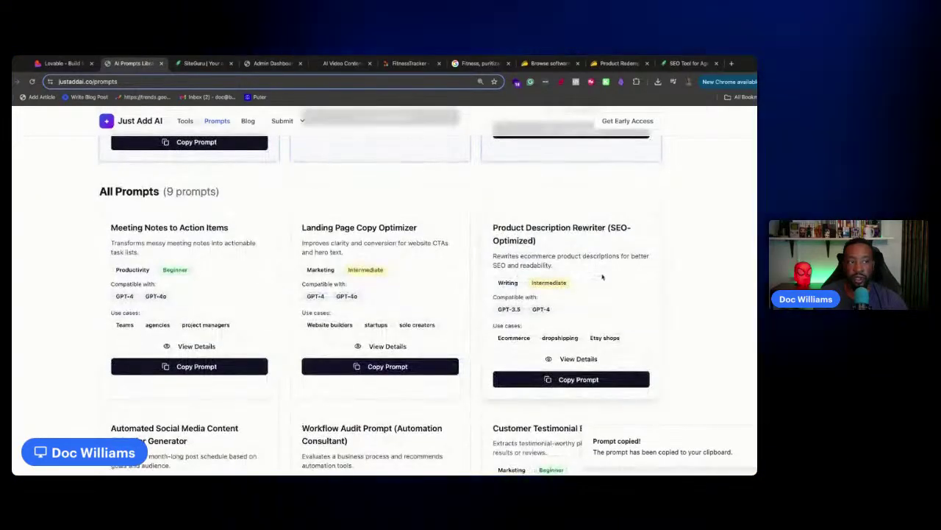
pyautogui.scroll(10, 581, 262)
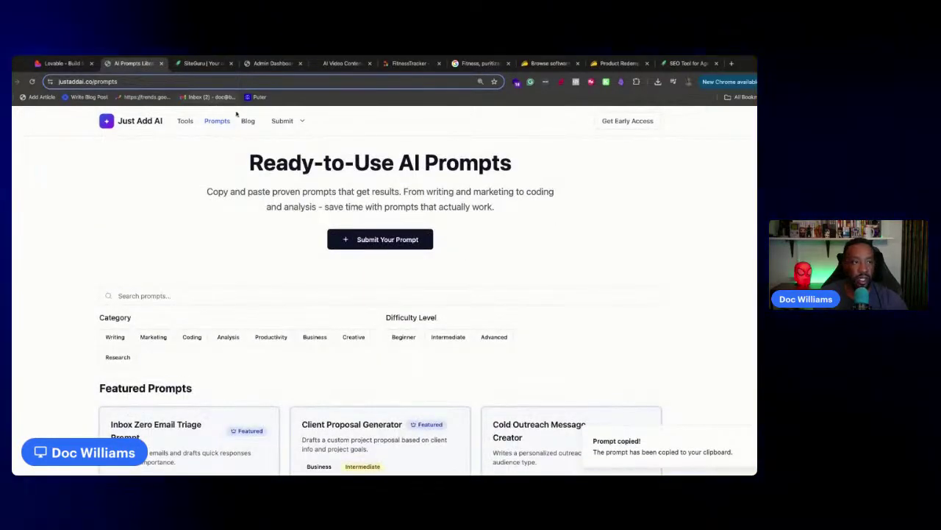
pyautogui.click(282, 121)
# View the Submit Tool form, then the Submit Prompt form
pyautogui.click(308, 140)
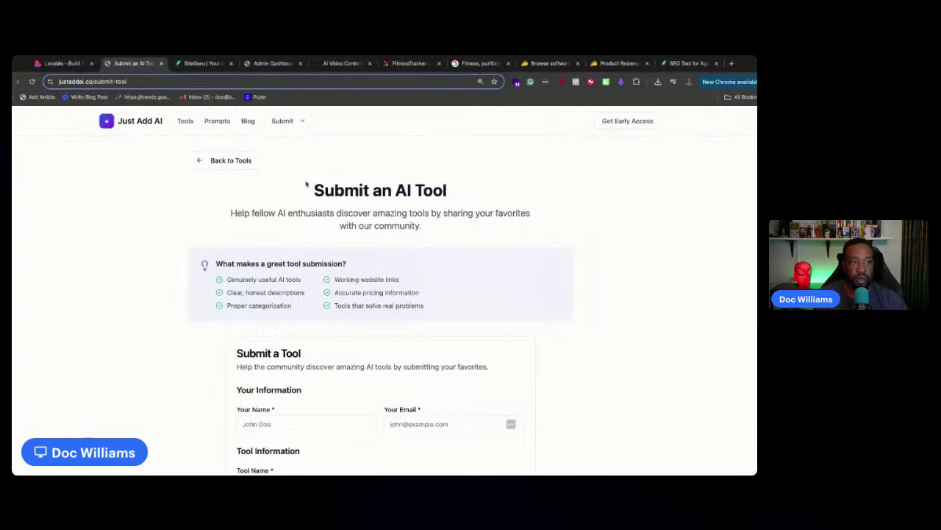
pyautogui.click(293, 119)
pyautogui.click(298, 155)
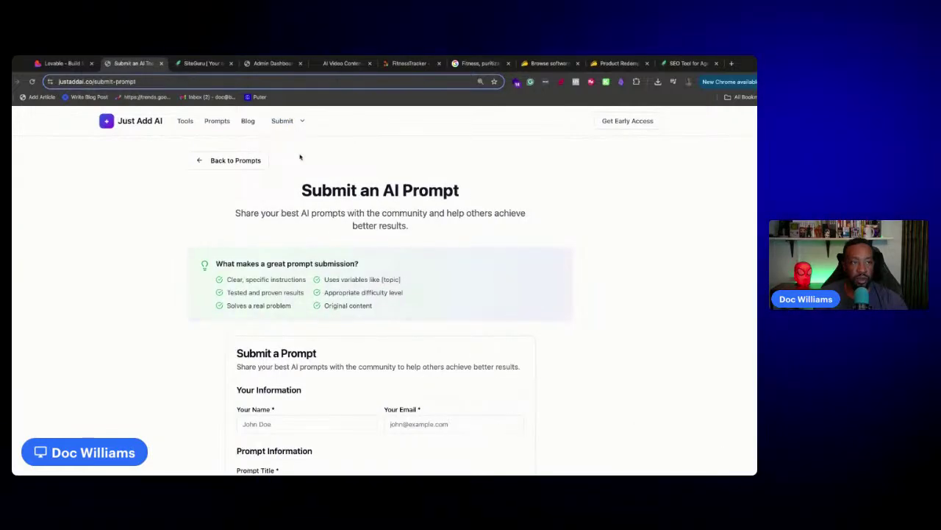
# Read the 'Vibe Coding a New Directory and Community' blog post, then return to the home page
pyautogui.click(244, 123)
pyautogui.click(184, 247)
pyautogui.scroll(-10, 257, 214)
pyautogui.scroll(10, 257, 213)
pyautogui.click(125, 120)
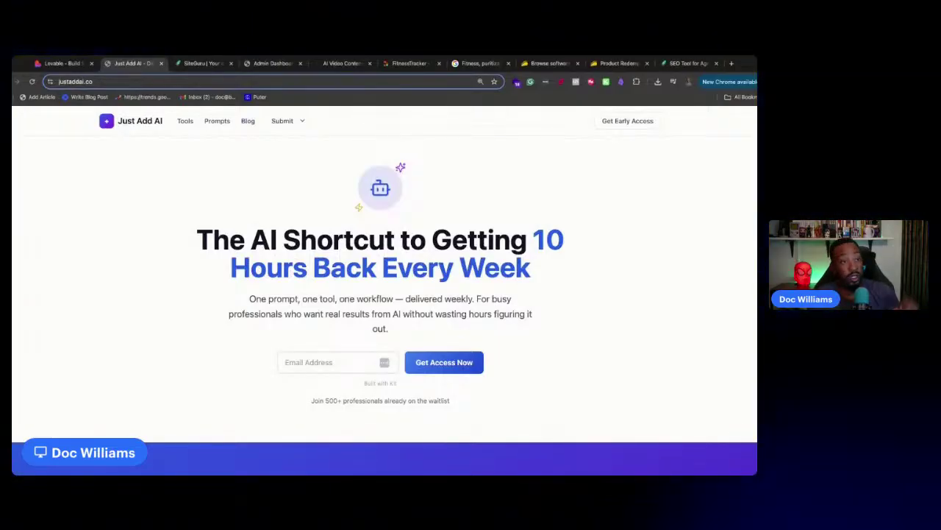
pyautogui.click(78, 62)
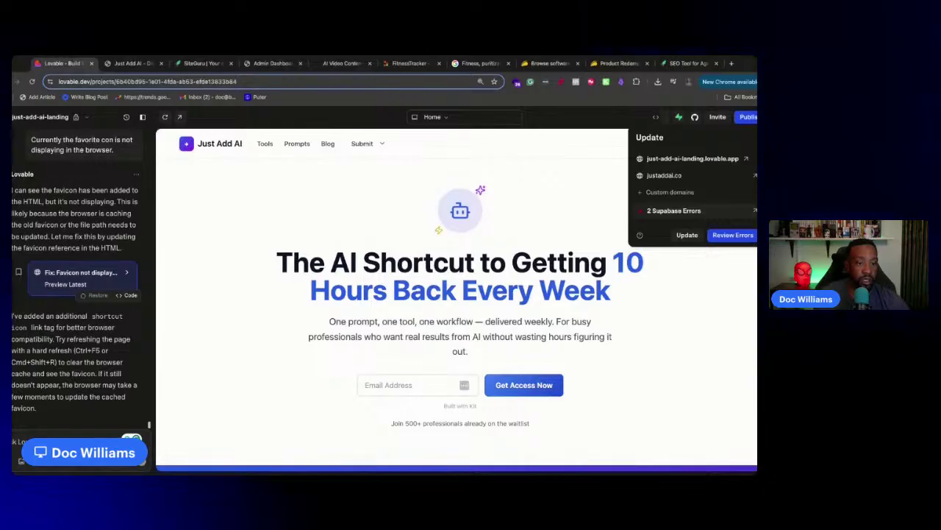
# Close the publish popover and send a request to add optional YouTube URLs to tools and prompts
pyautogui.click(687, 235)
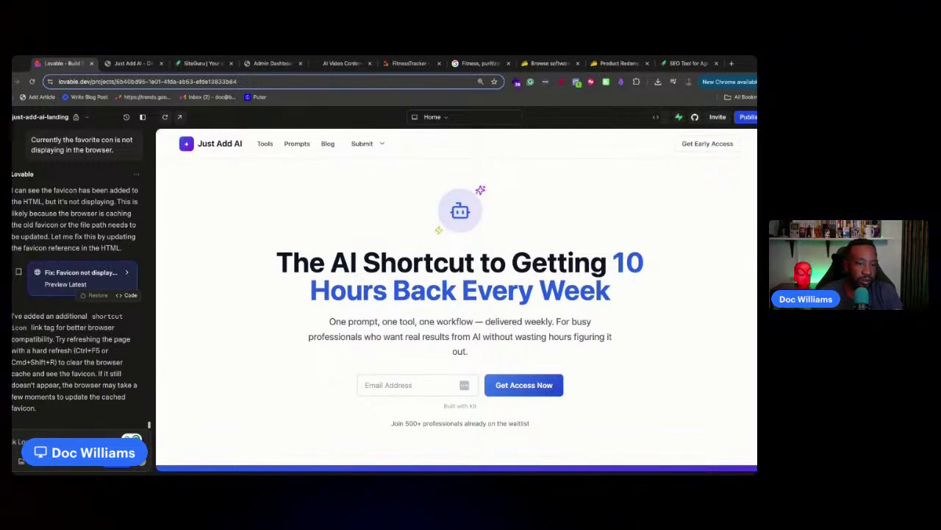
pyautogui.hotkey('ctrl', 'v')
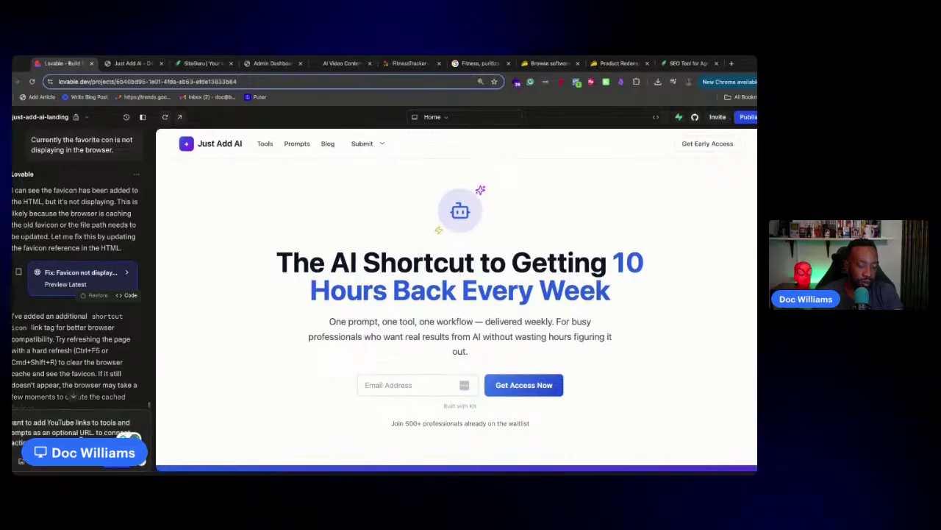
pyautogui.press('Return')
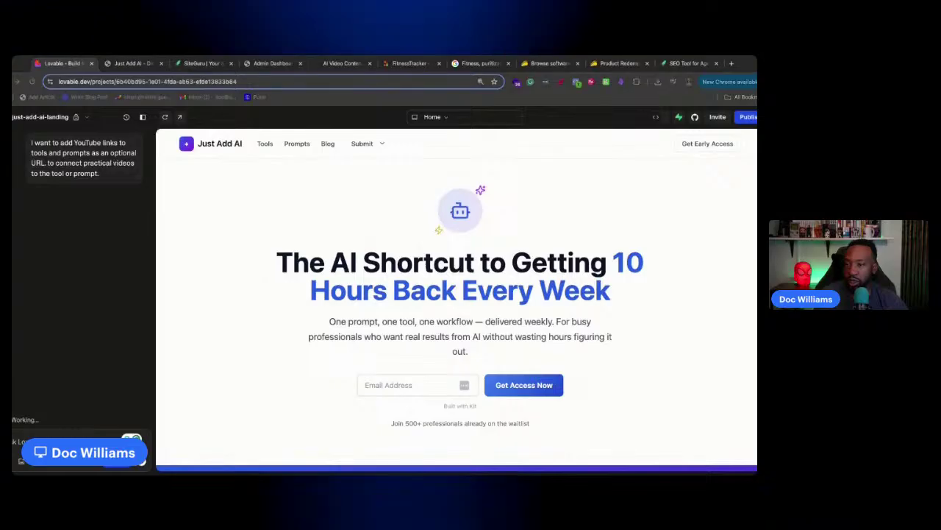
# Bring up the live justaddai.co home page and scroll from the hero to the FAQ and back
pyautogui.click(132, 68)
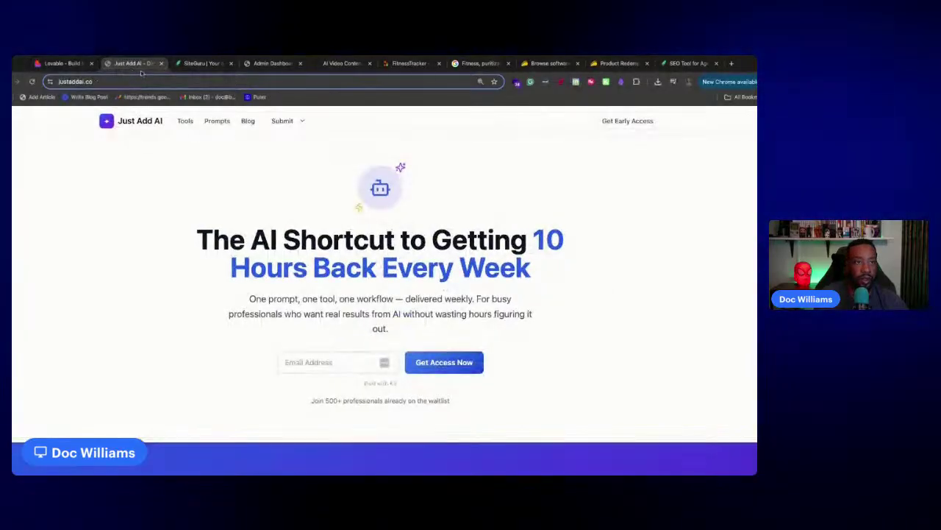
pyautogui.click(147, 83)
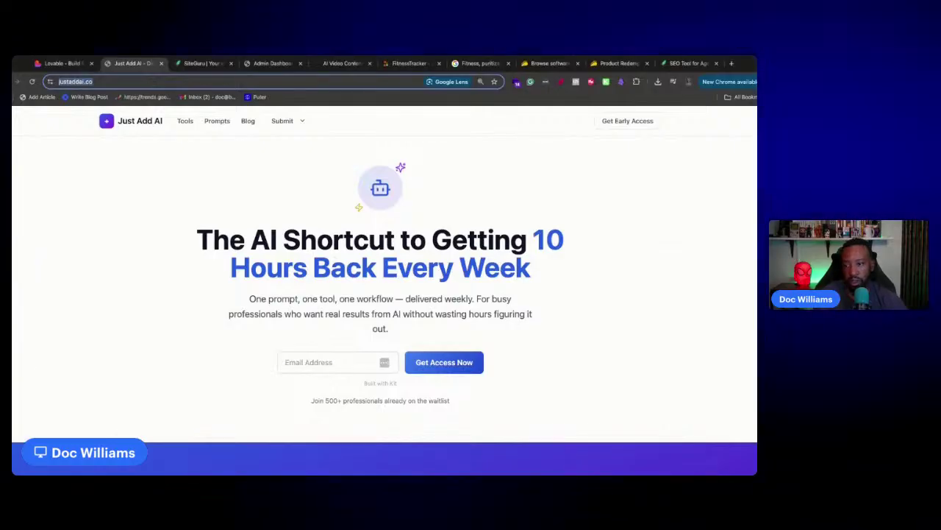
pyautogui.press('super+Tab')
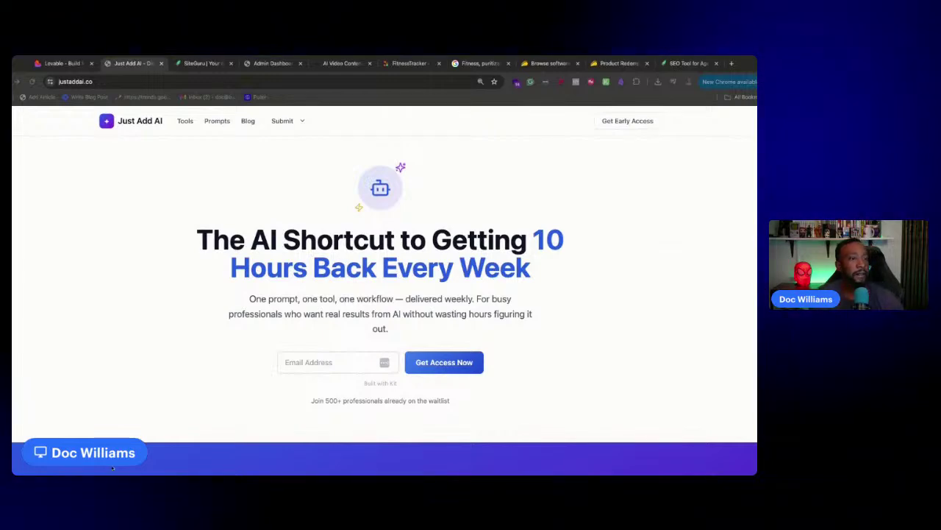
pyautogui.scroll(-10, 122, 365)
pyautogui.scroll(10, 122, 366)
pyautogui.scroll(-20, 220, 265)
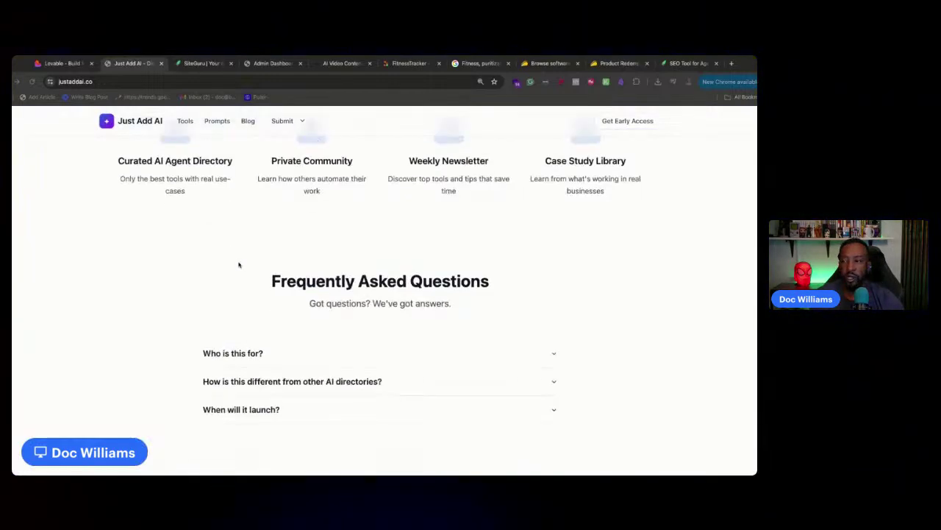
pyautogui.scroll(20, 204, 251)
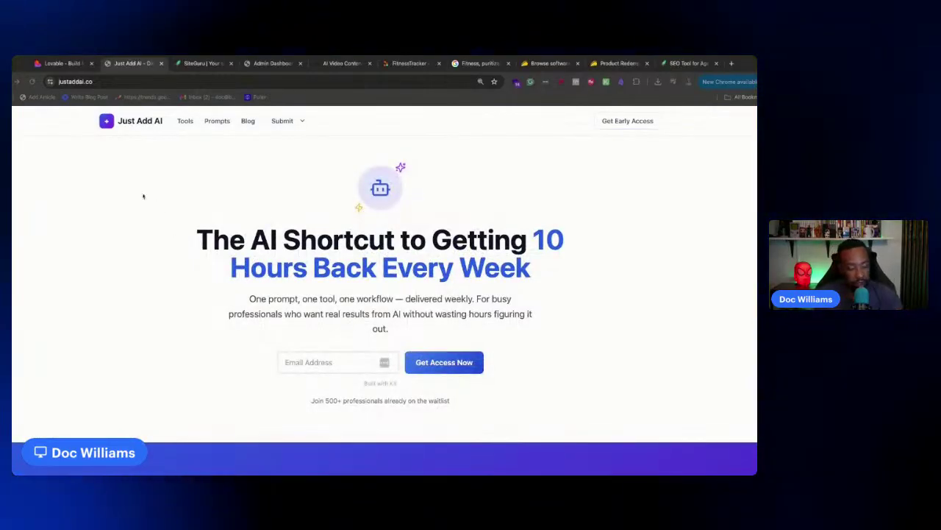
# Glance at the Lovable chat, then browse the live site's Tools page
pyautogui.click(63, 63)
pyautogui.scroll(-7, 236, 181)
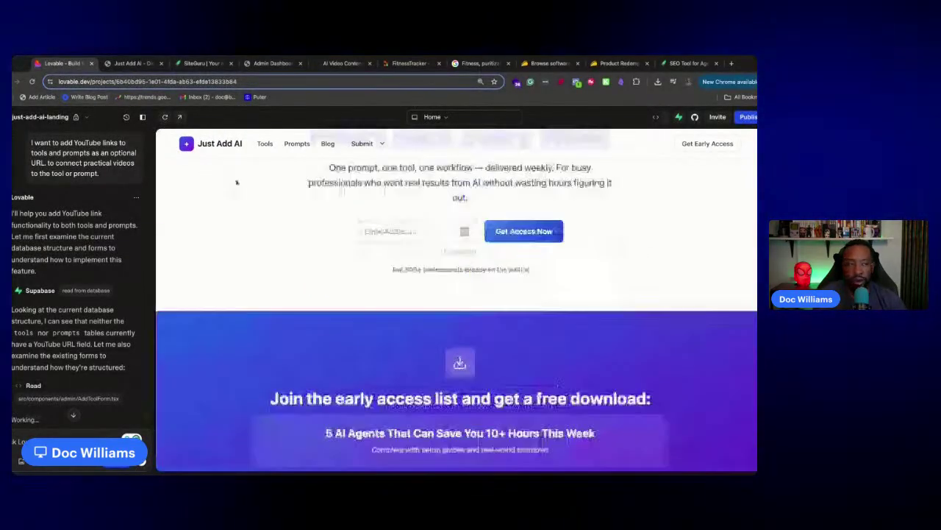
pyautogui.scroll(7, 249, 220)
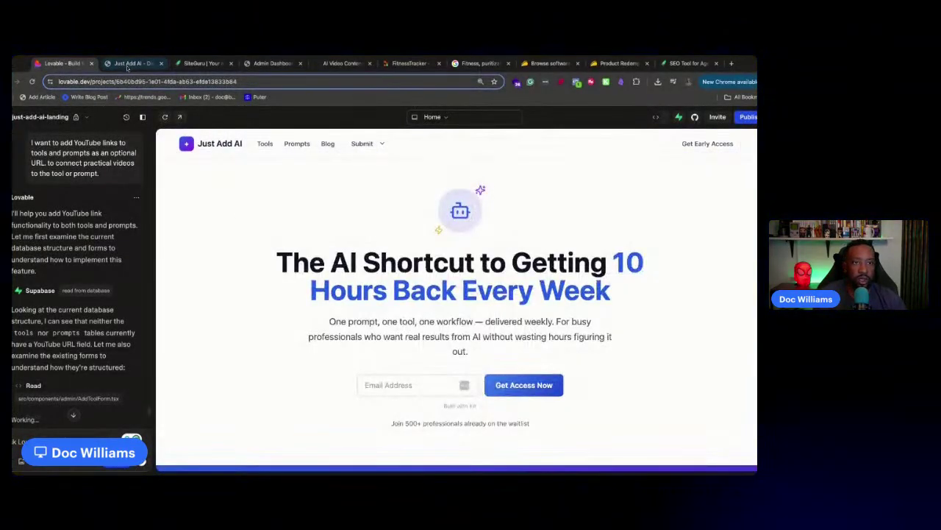
pyautogui.click(133, 64)
pyautogui.click(185, 123)
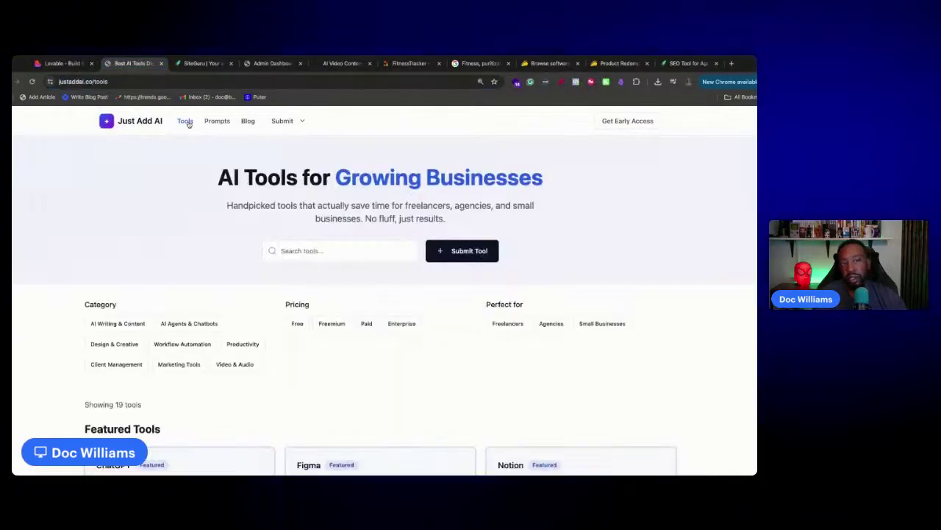
pyautogui.scroll(-15, 191, 147)
pyautogui.scroll(12, 201, 186)
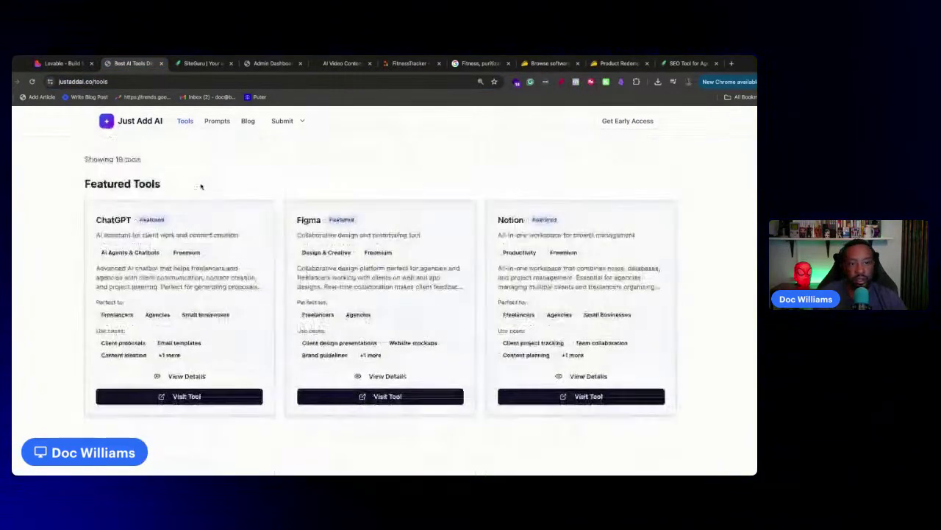
pyautogui.scroll(5, 201, 186)
# Scroll through the assistant's phased YouTube links implementation plan in the Lovable chat
pyautogui.click(63, 64)
pyautogui.scroll(-10, 108, 294)
pyautogui.scroll(6, 109, 291)
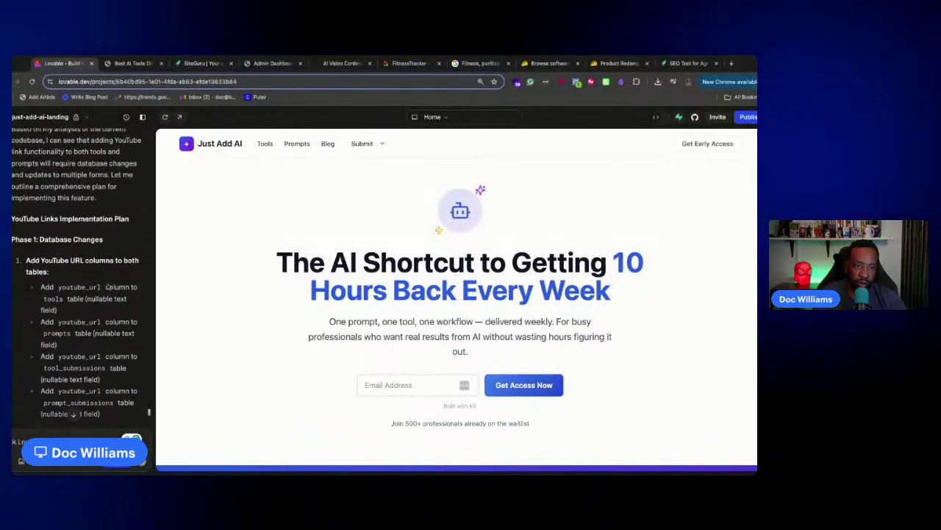
pyautogui.scroll(4, 108, 288)
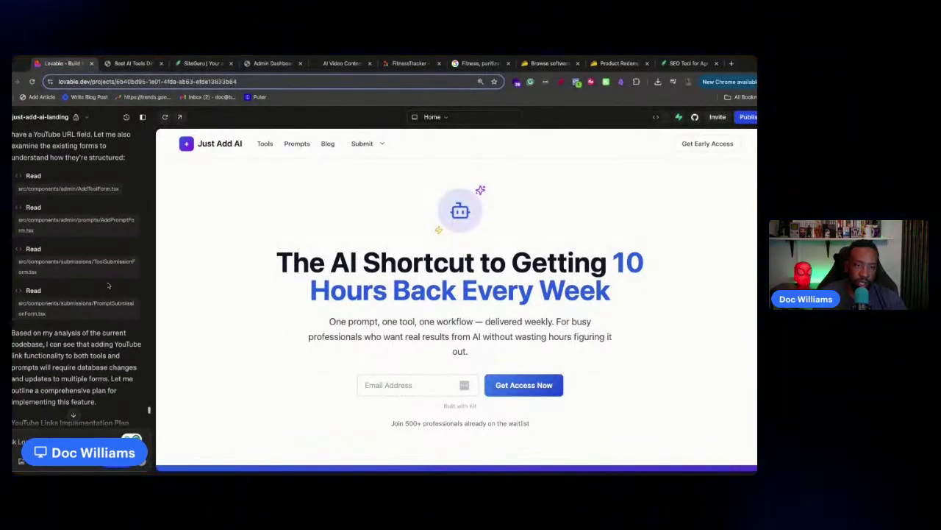
pyautogui.scroll(-1, 108, 286)
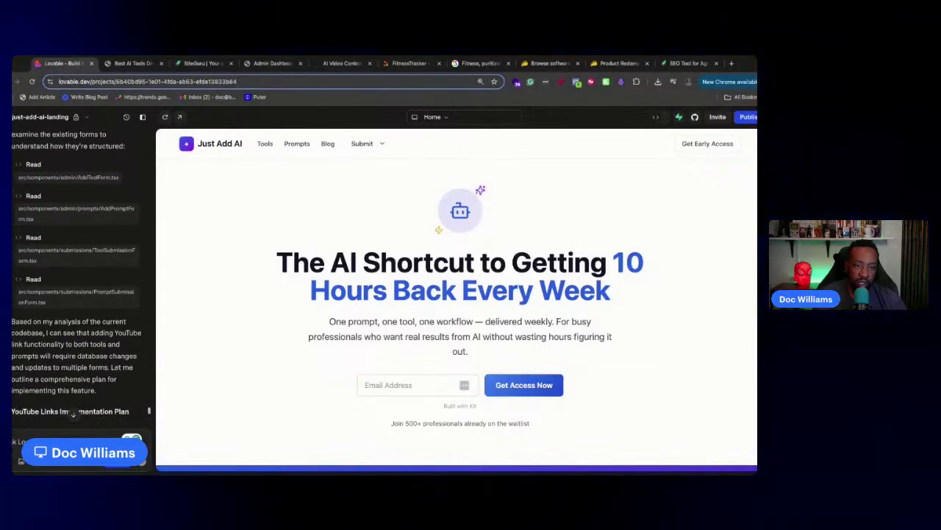
pyautogui.scroll(-1, 81, 286)
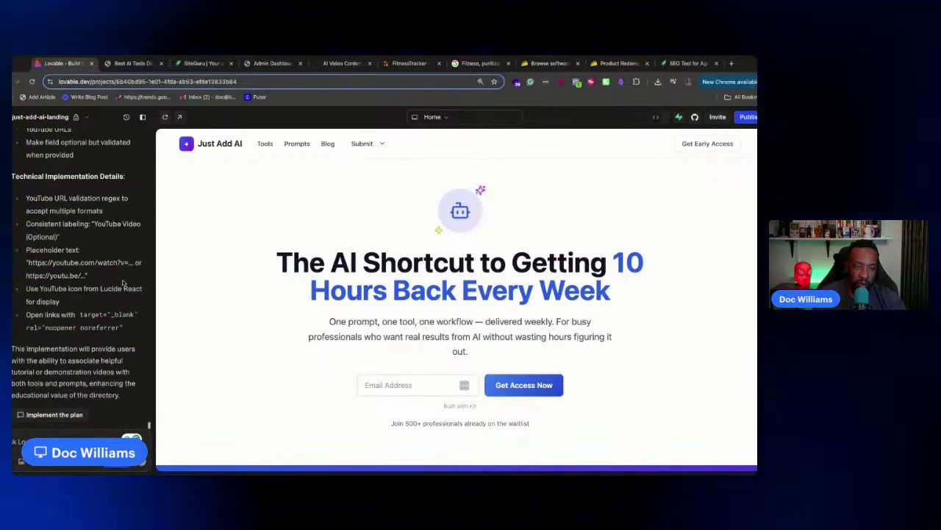
# Open and close the project menu, then view the live justaddai.co/tools directory listing 19 tools
pyautogui.click(60, 117)
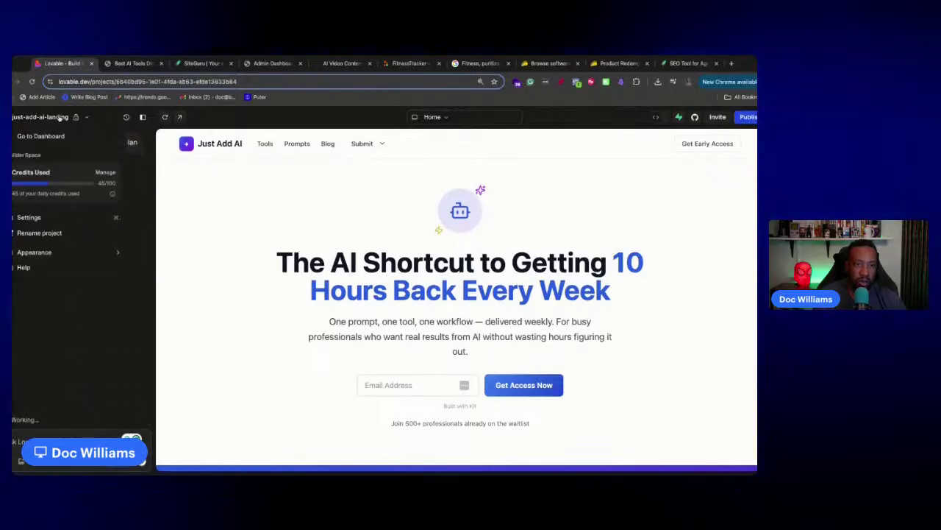
pyautogui.click(60, 117)
pyautogui.click(145, 66)
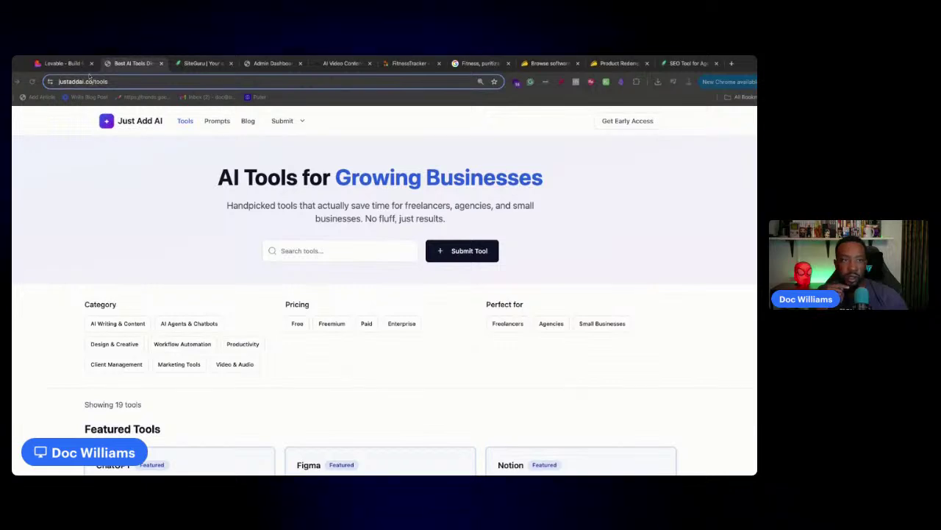
# Apply the SQL changes adding youtube_url columns, then return to AppSumo's SEMRush search results
pyautogui.click(59, 64)
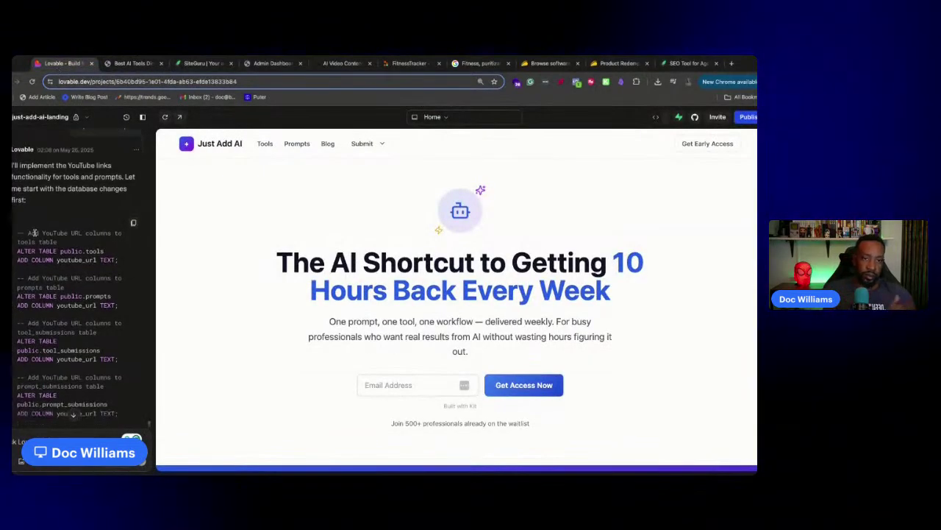
pyautogui.scroll(-2, 19, 230)
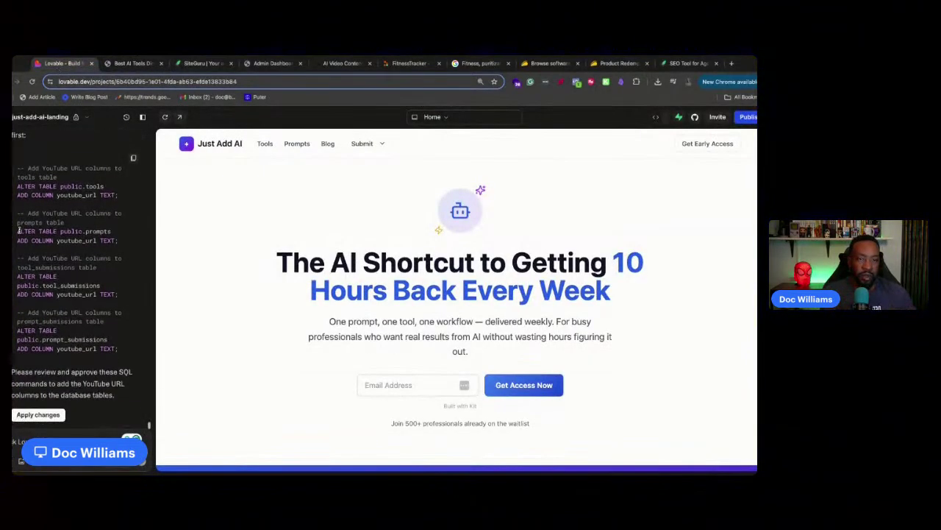
pyautogui.click(38, 414)
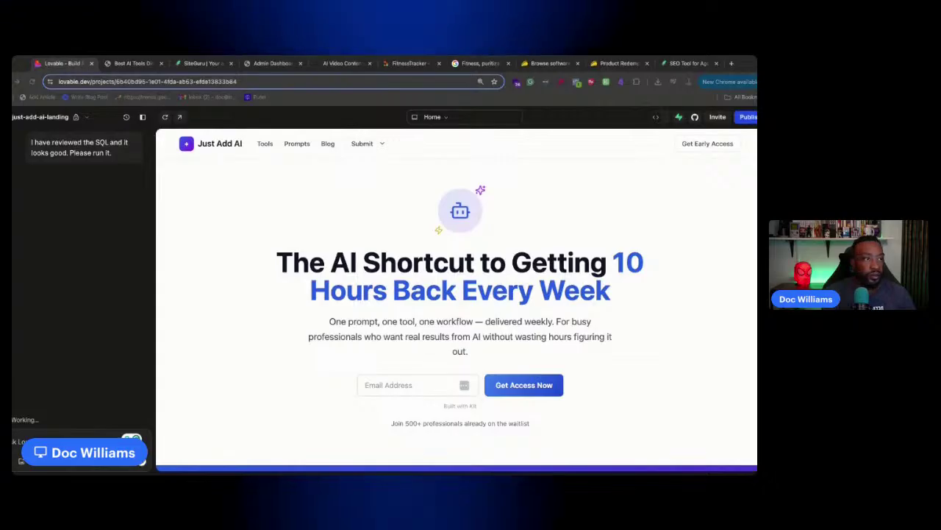
pyautogui.click(552, 65)
pyautogui.scroll(10, 421, 200)
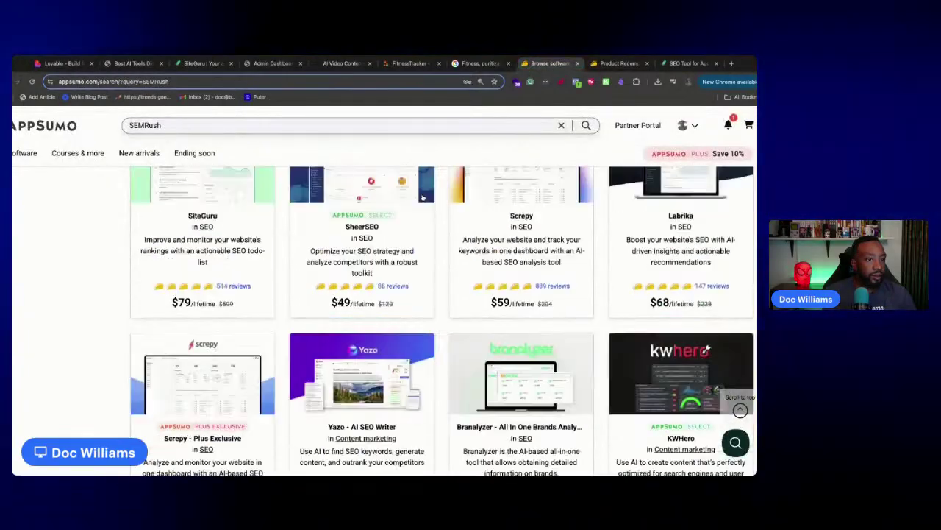
# Read through AppSumo's SiteGuru deal ($79 lifetime, 87% off $599), then switch to the SiteGuru dashboard
pyautogui.scroll(-5, 425, 195)
pyautogui.click(159, 331)
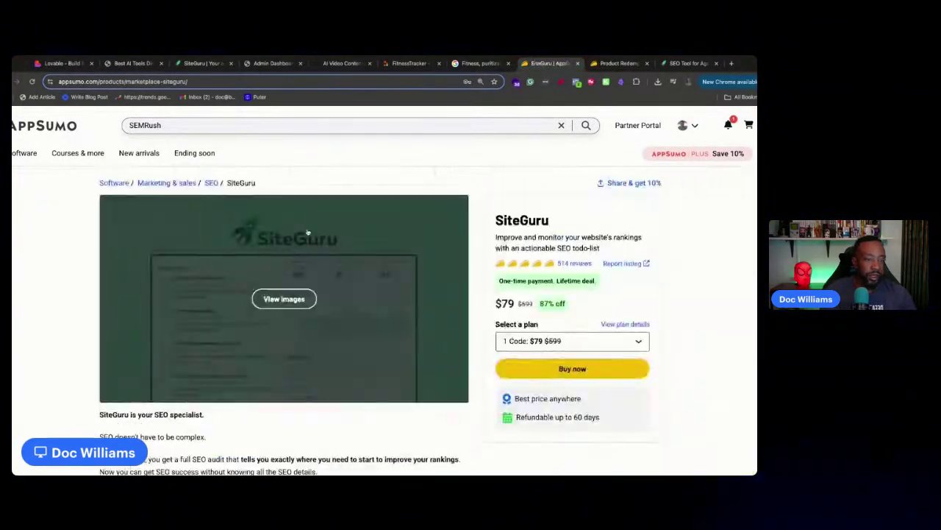
pyautogui.scroll(-10, 338, 300)
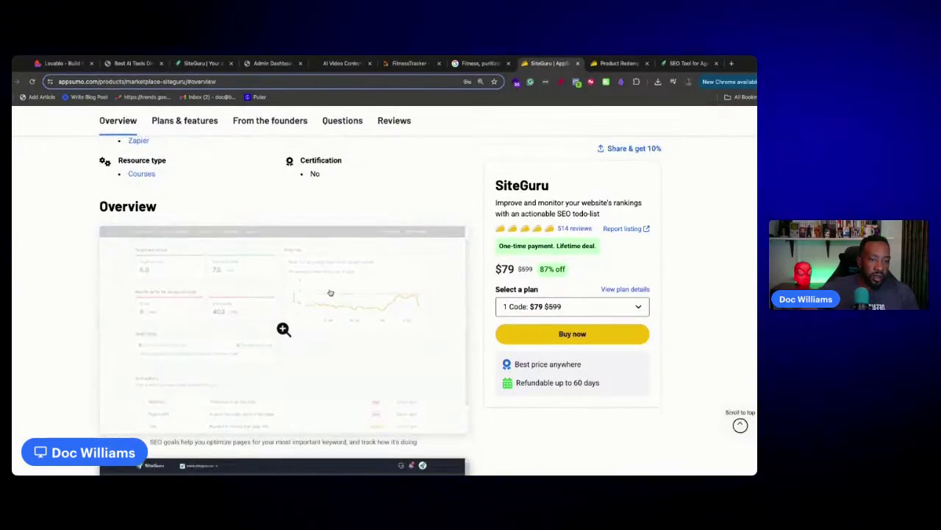
pyautogui.scroll(-4, 381, 293)
pyautogui.scroll(4, 384, 289)
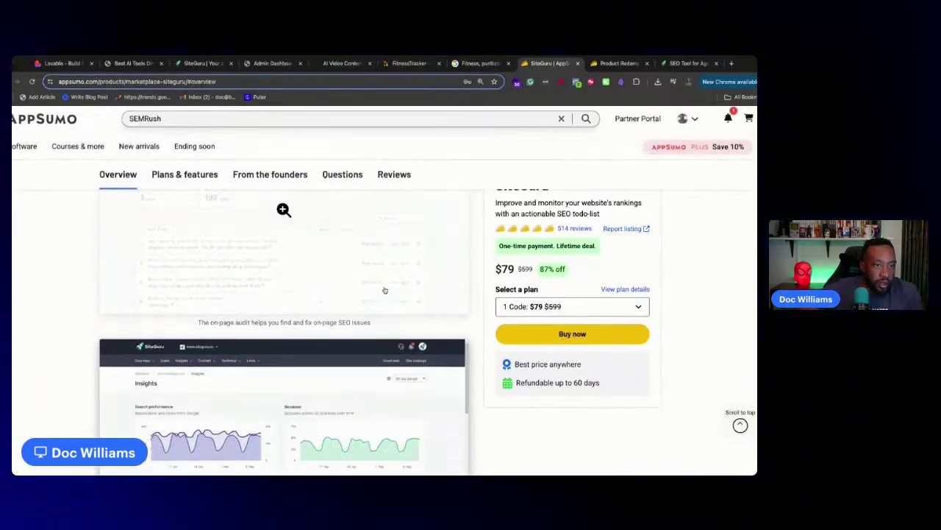
pyautogui.scroll(5, 384, 285)
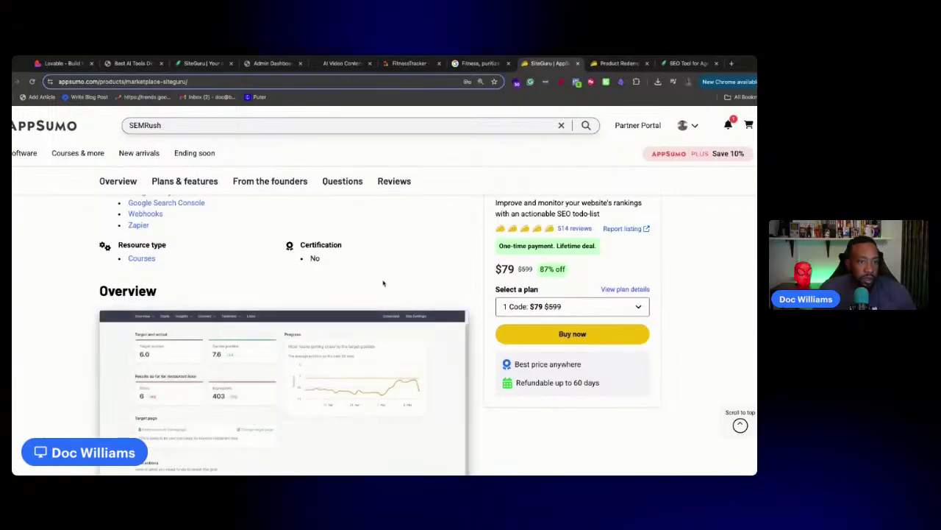
pyautogui.scroll(5, 382, 278)
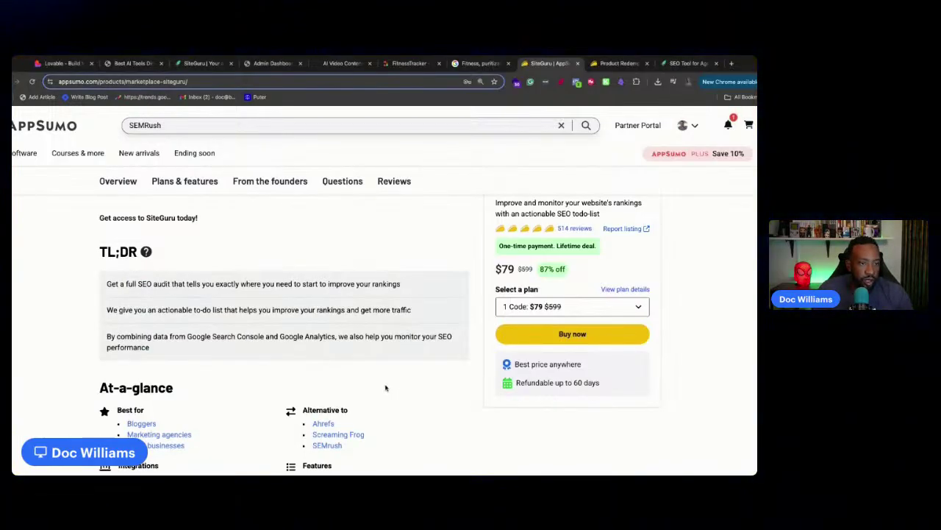
pyautogui.scroll(-10, 284, 346)
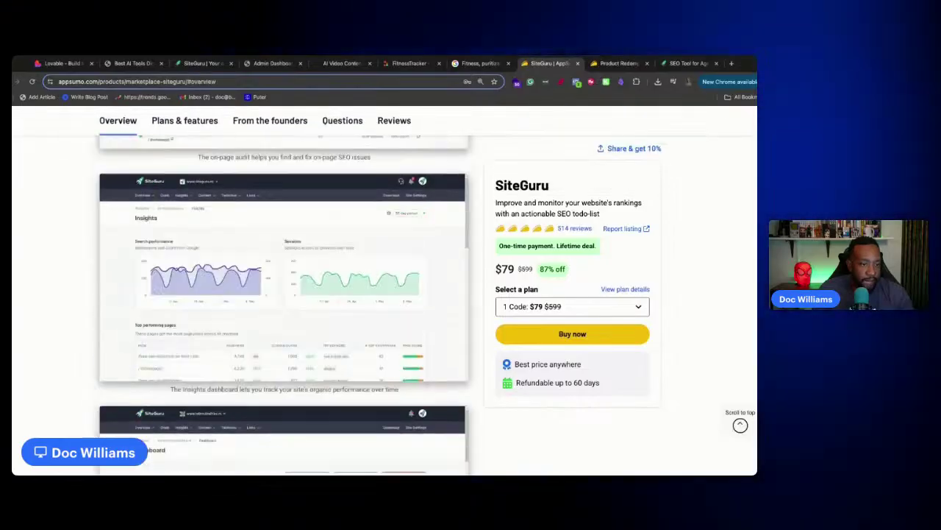
pyautogui.scroll(-5, 283, 353)
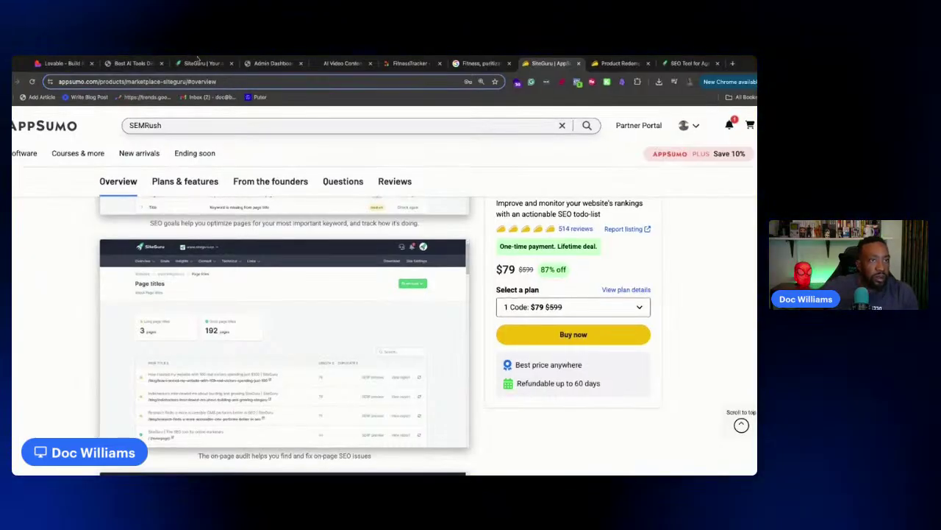
pyautogui.click(202, 63)
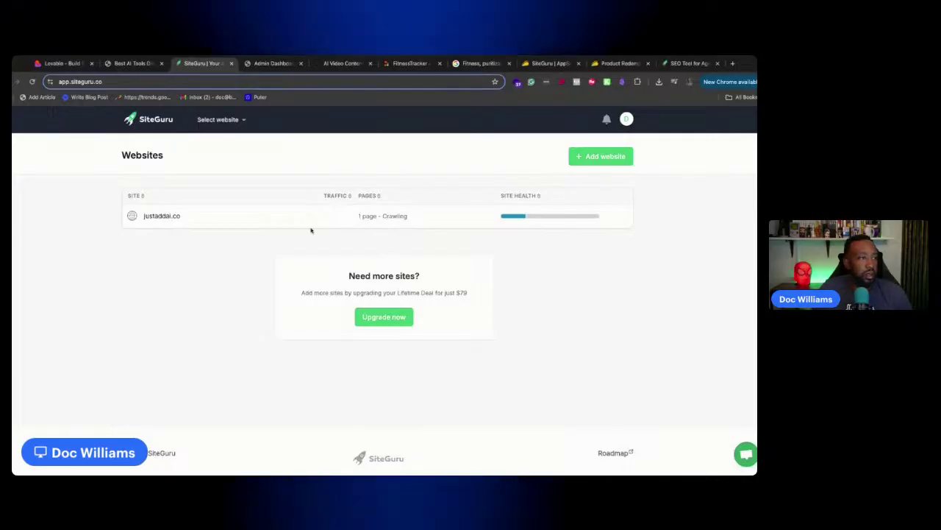
# Scroll through the justaddai.co SEO report and its to-do lists, then return to the Lovable editor
pyautogui.click(515, 220)
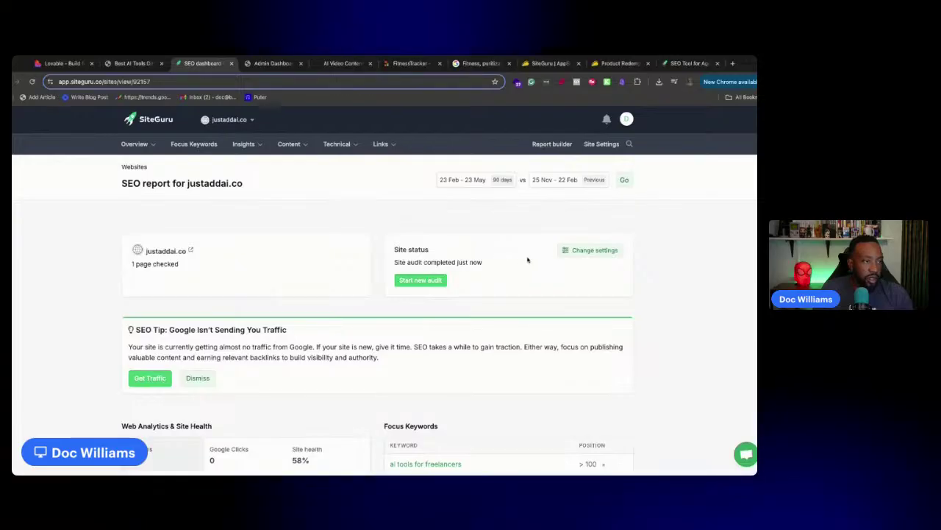
pyautogui.scroll(-3, 441, 316)
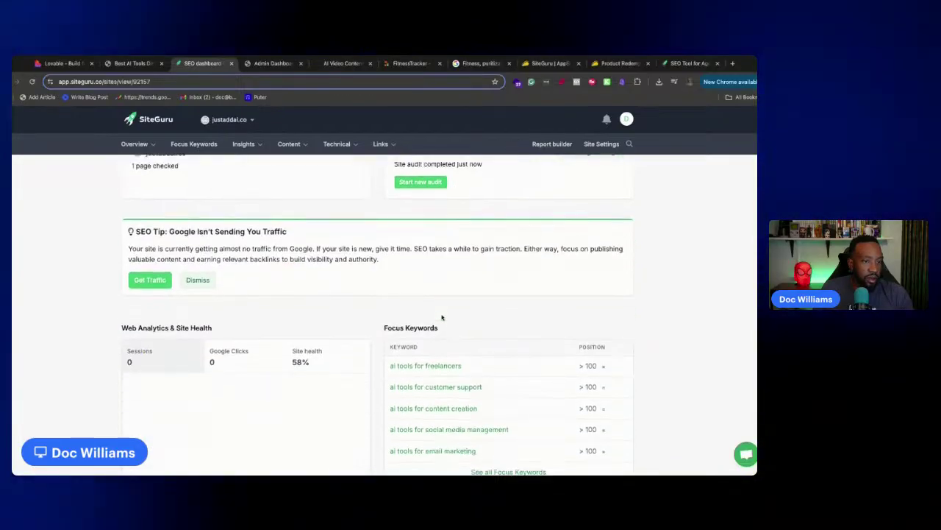
pyautogui.scroll(-1, 441, 316)
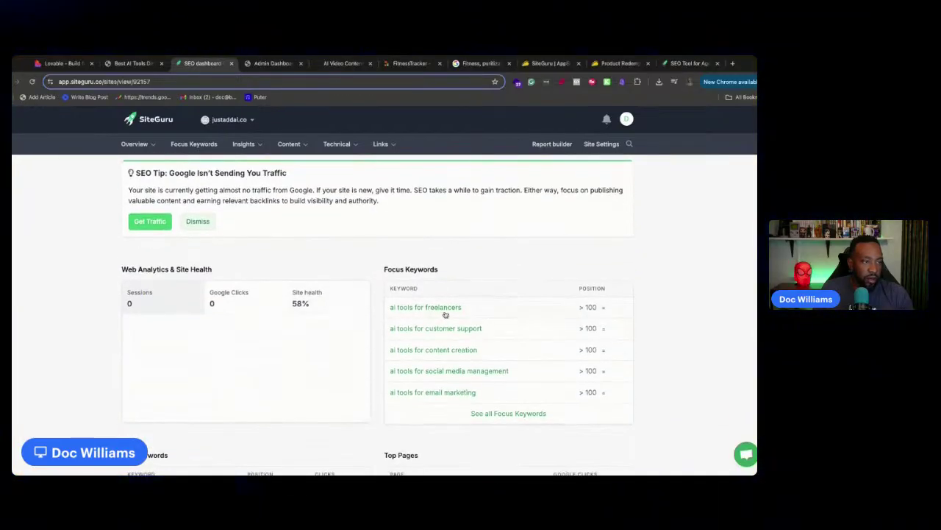
pyautogui.scroll(-6, 388, 314)
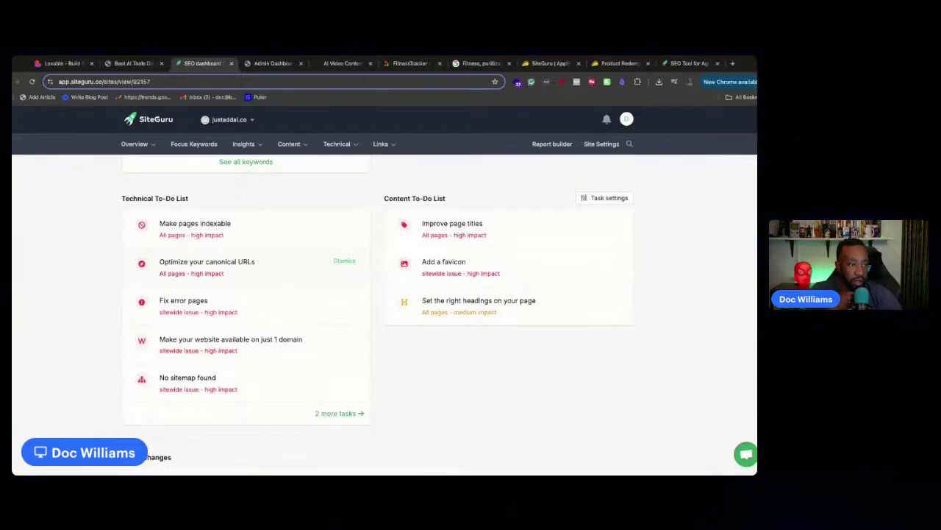
pyautogui.scroll(-4, 311, 275)
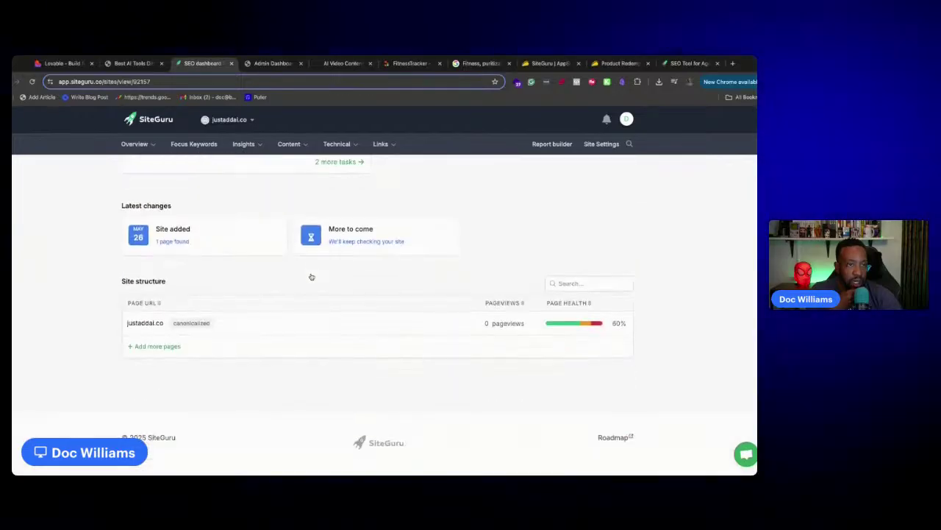
pyautogui.scroll(3, 311, 275)
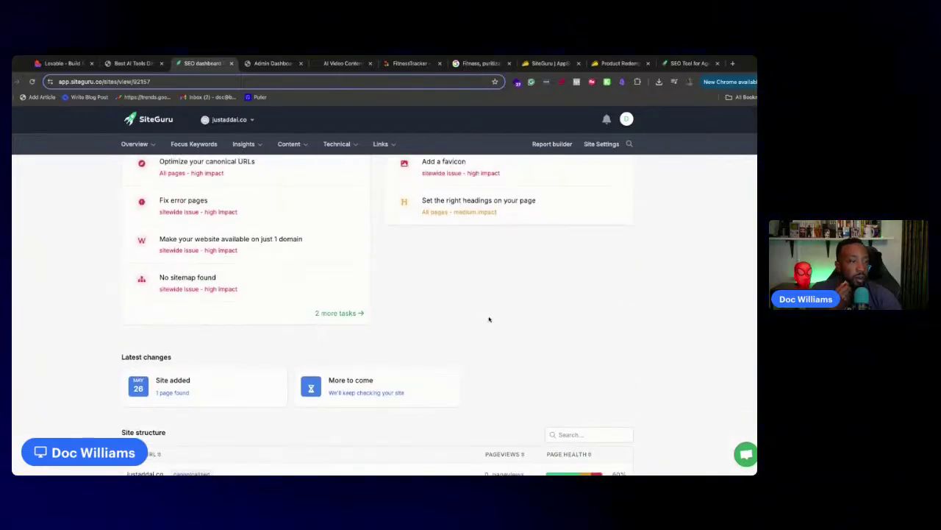
pyautogui.scroll(-3, 489, 319)
pyautogui.scroll(10, 489, 318)
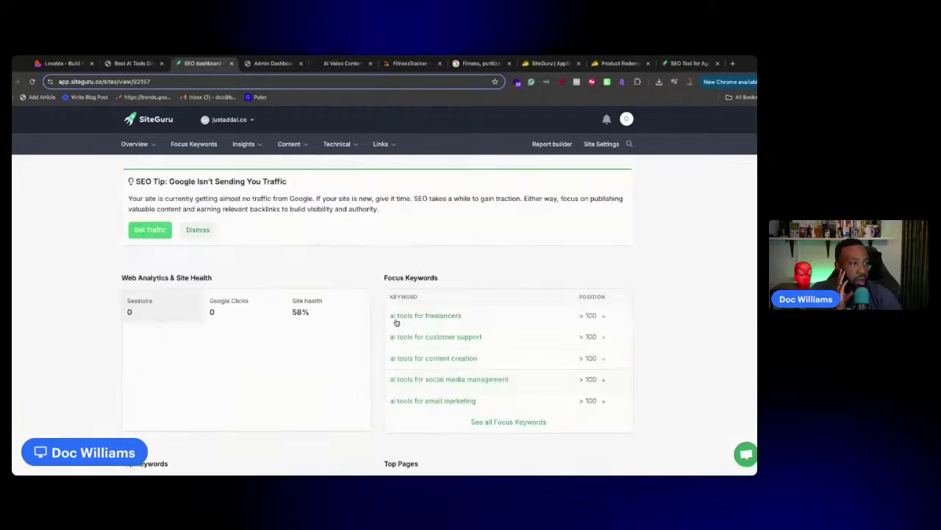
pyautogui.scroll(-5, 384, 322)
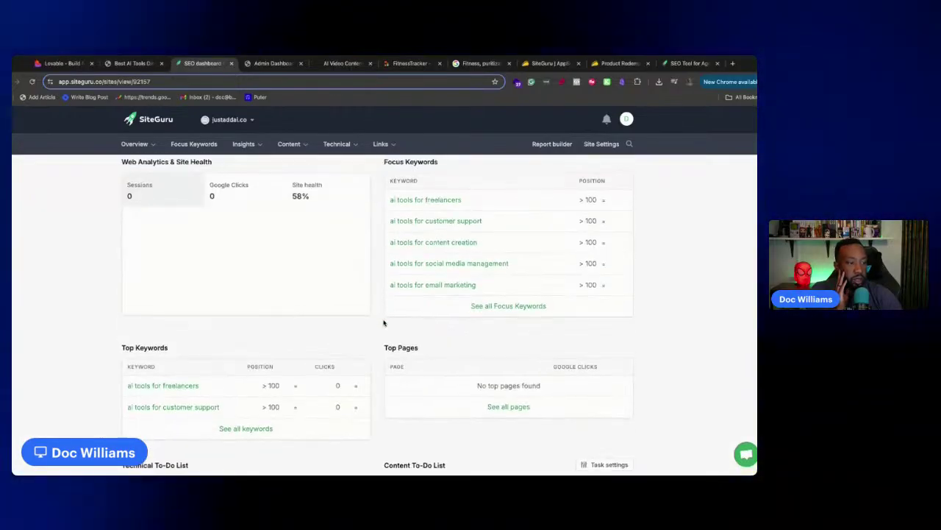
pyautogui.scroll(5, 384, 322)
pyautogui.scroll(-3, 325, 315)
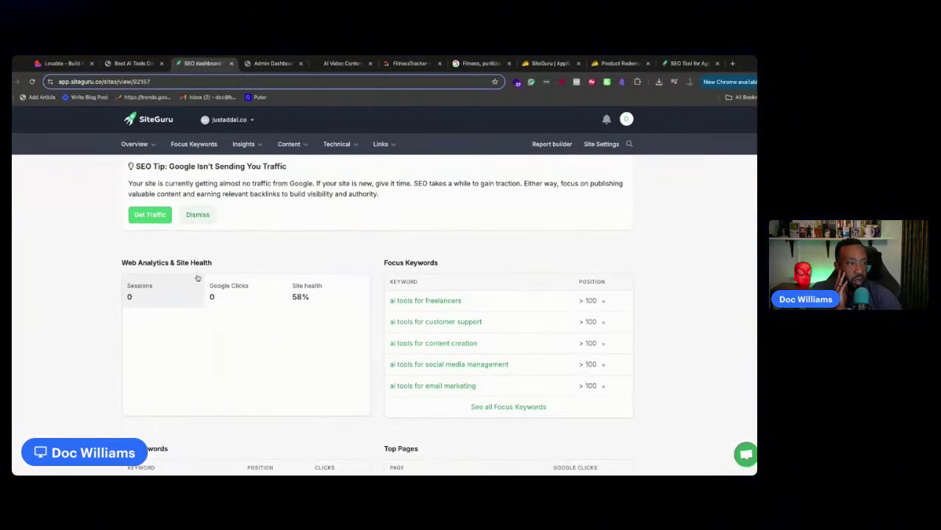
pyautogui.scroll(-4, 180, 322)
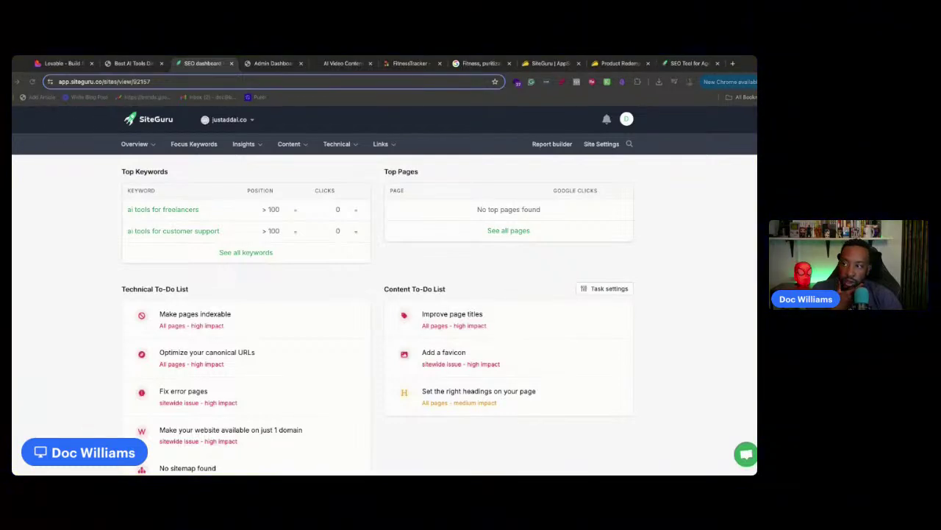
pyautogui.click(78, 63)
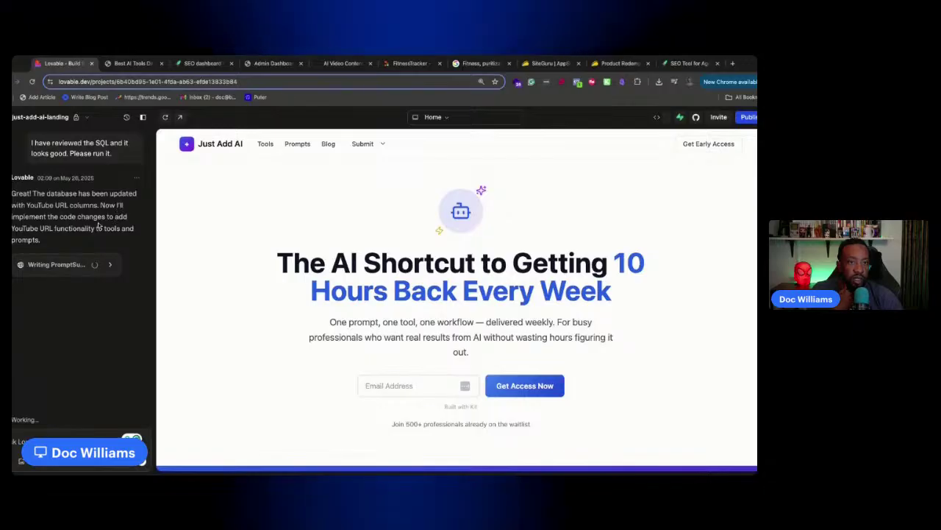
# Pass the live tools page, go to the SiteGuru SEO dashboard, and scroll toward the Technical To-Do List
pyautogui.click(125, 64)
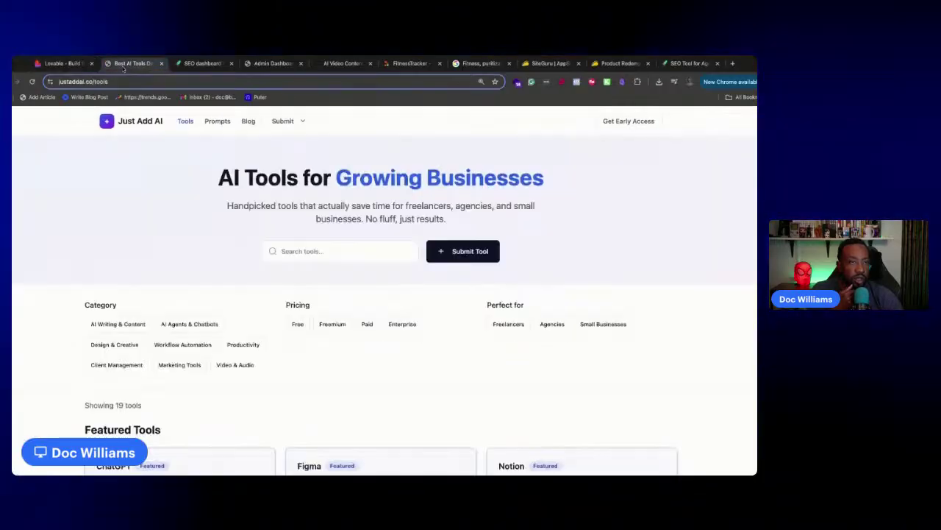
pyautogui.click(184, 64)
pyautogui.scroll(-1, 225, 255)
pyautogui.scroll(3, 225, 255)
pyautogui.scroll(-2, 221, 254)
pyautogui.scroll(-3, 217, 253)
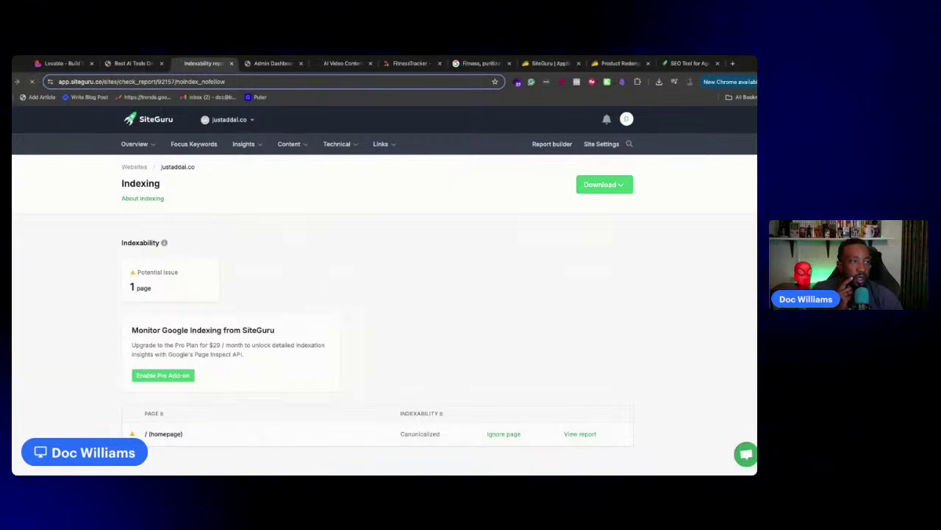
# Return to the SiteGuru dashboard and open the live justaddai.co site in a new tab
pyautogui.press('super+[')
pyautogui.scroll(7, 210, 227)
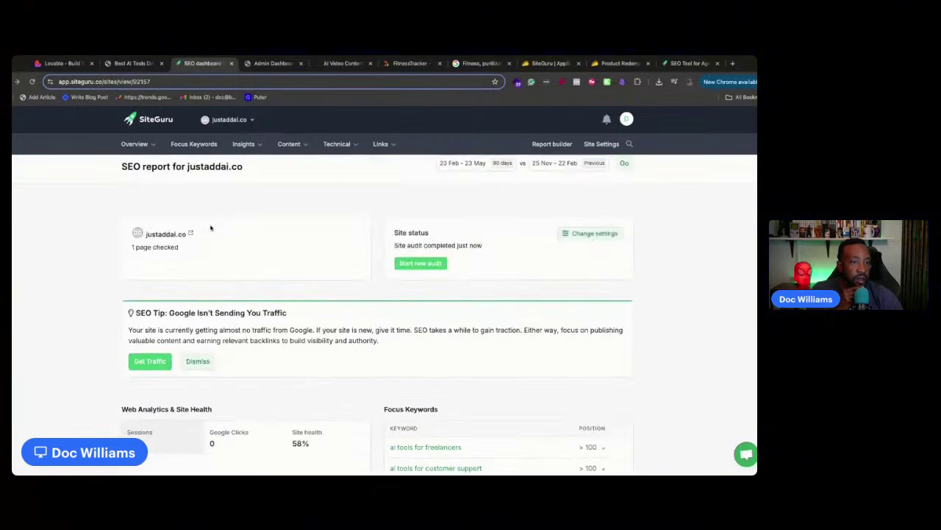
pyautogui.scroll(-3, 211, 227)
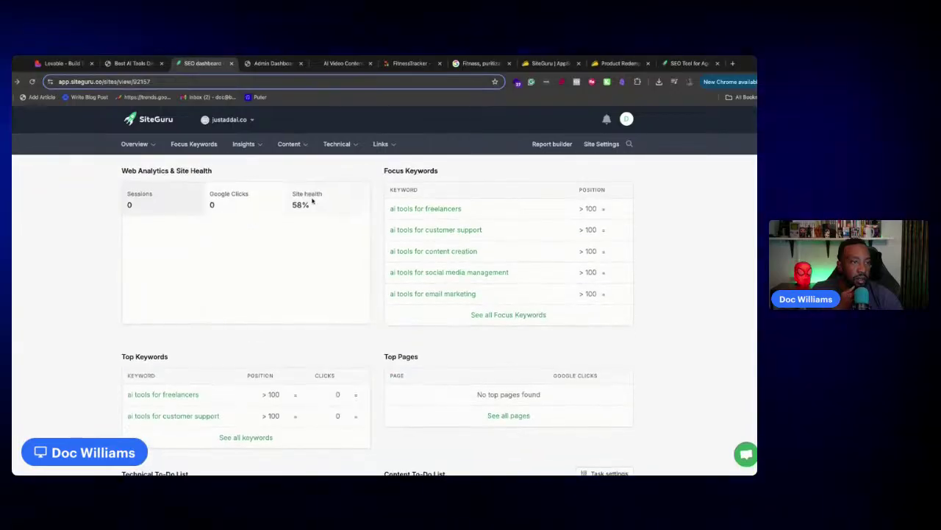
pyautogui.scroll(3, 318, 201)
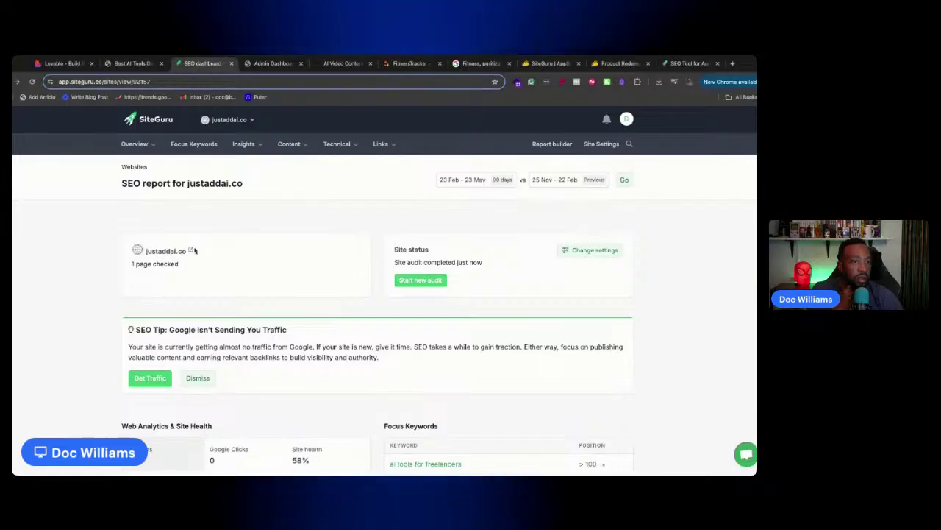
pyautogui.click(193, 250)
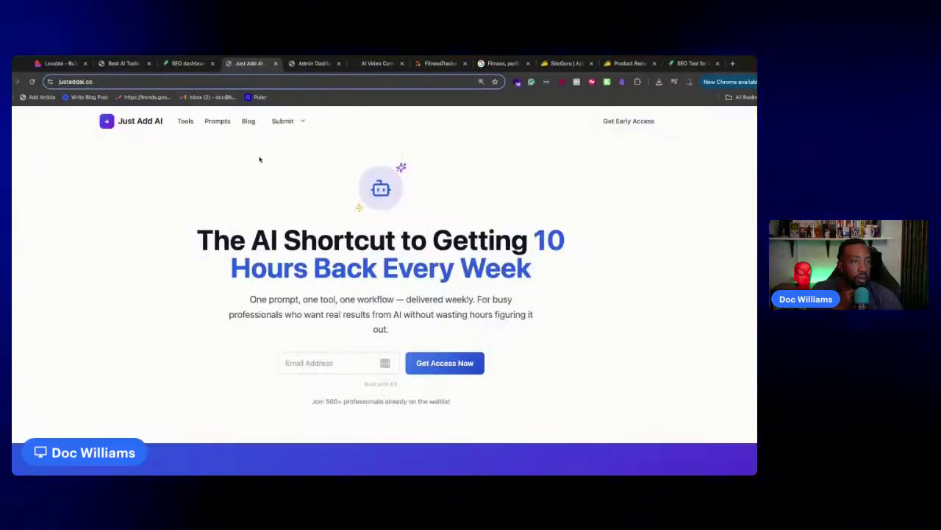
# Open the justaddai.co Page titles report under Content and skip the walkthrough tour
pyautogui.click(188, 63)
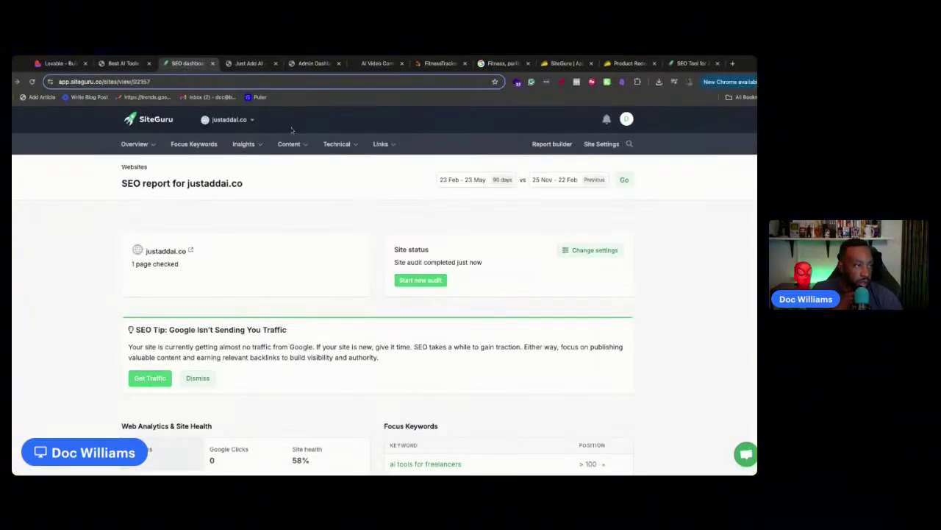
pyautogui.click(237, 146)
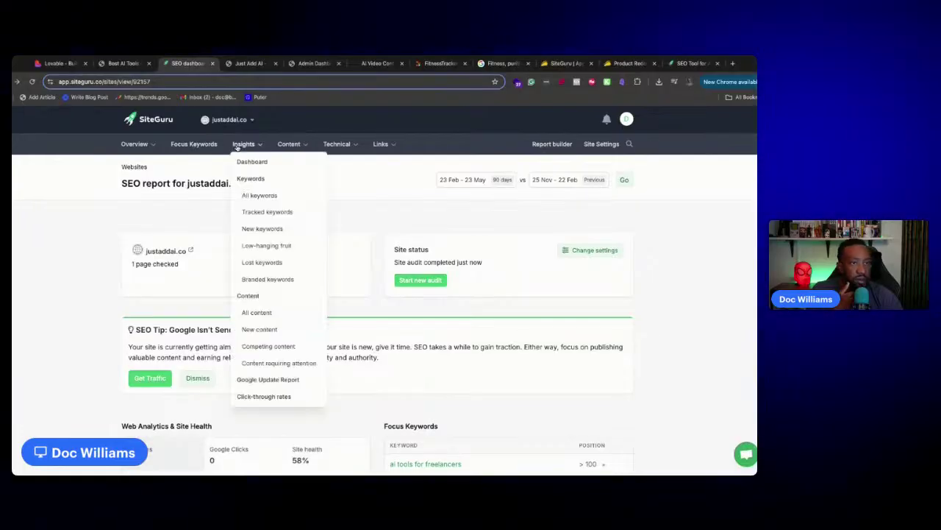
pyautogui.moveTo(285, 147)
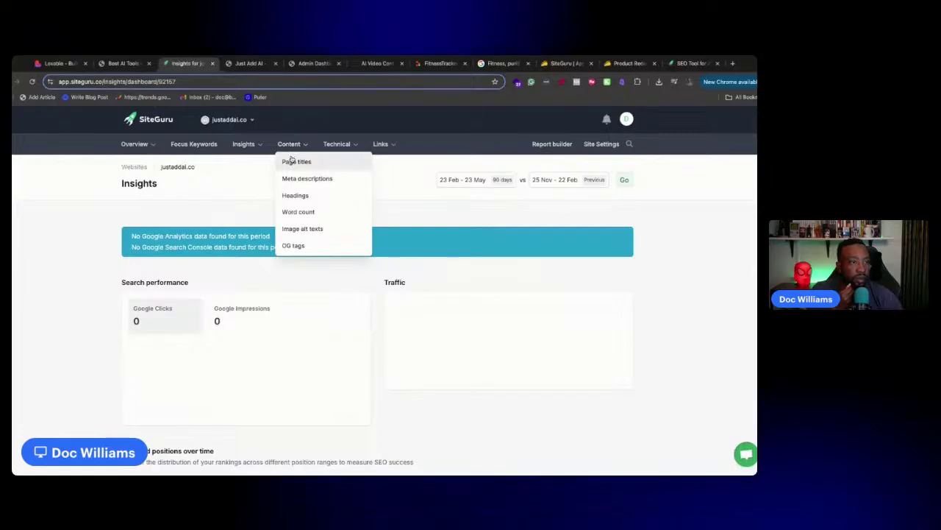
pyautogui.click(295, 161)
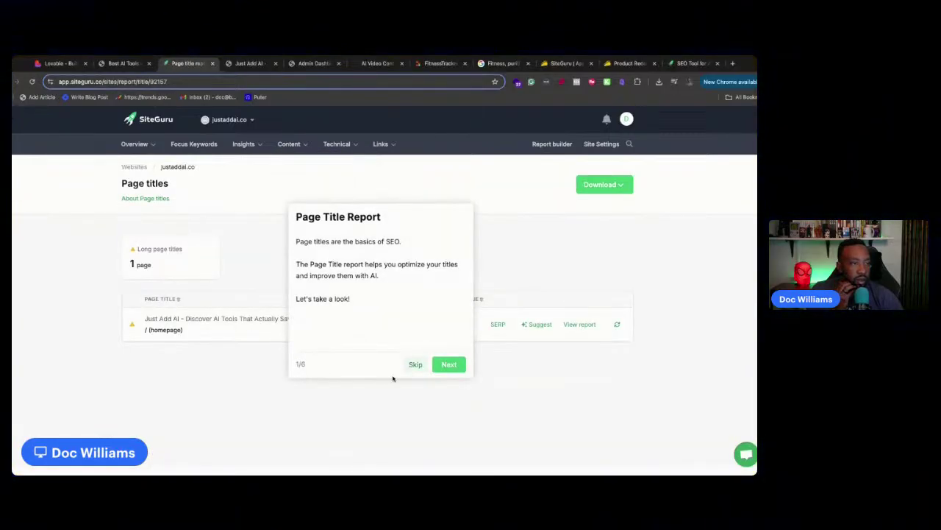
pyautogui.click(414, 366)
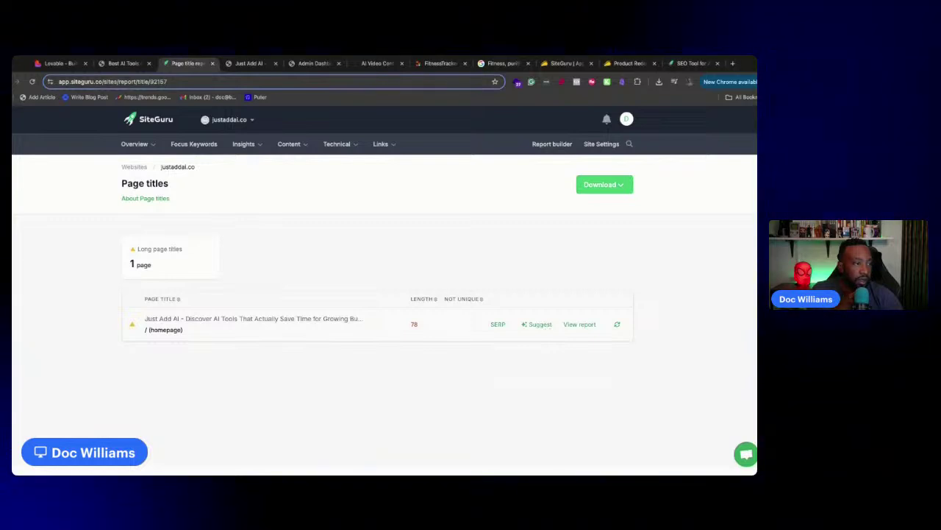
# Open the homepage's full page report and read its SEO audit, selecting the canonical URL warning
pyautogui.click(579, 325)
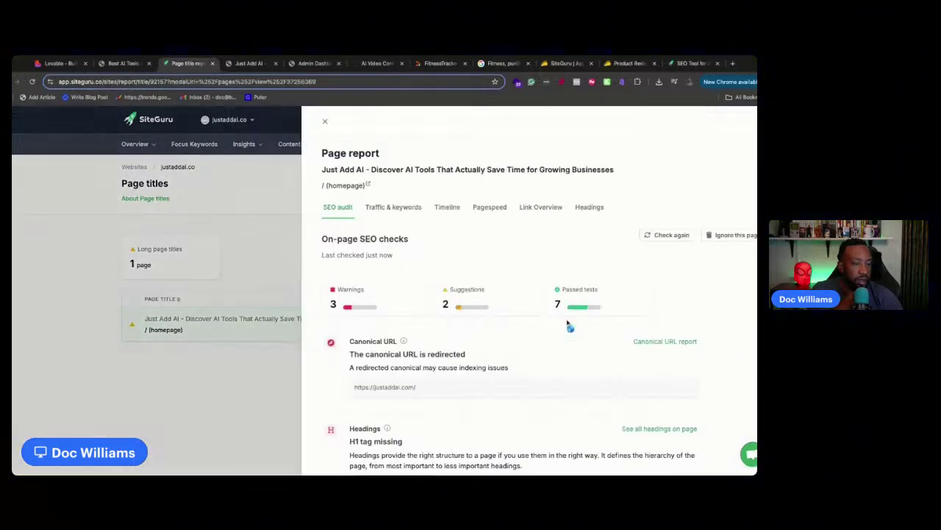
pyautogui.scroll(-5, 553, 318)
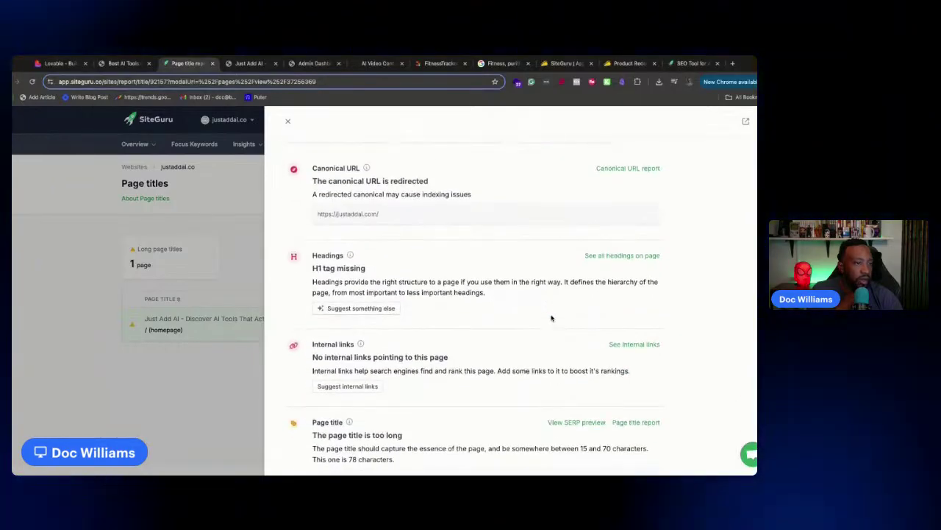
pyautogui.scroll(-6, 550, 316)
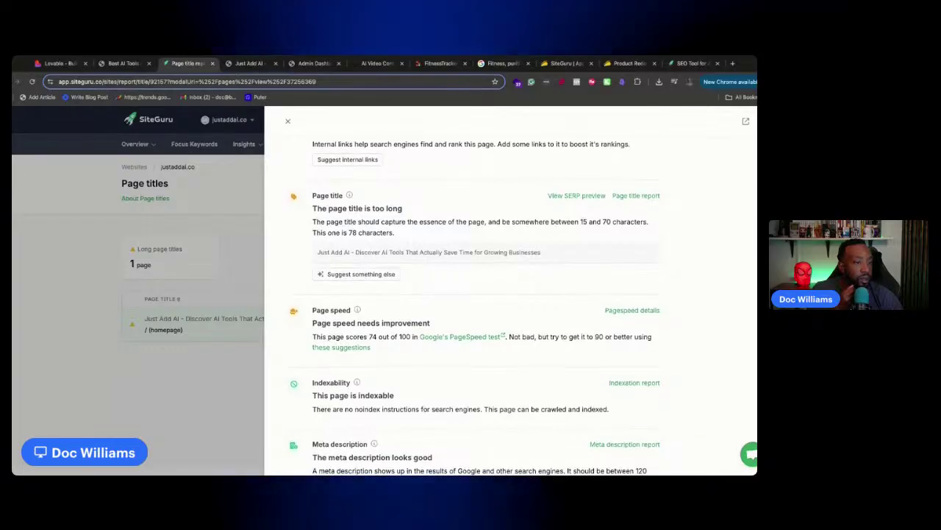
pyautogui.scroll(-7, 510, 294)
pyautogui.scroll(-7, 540, 315)
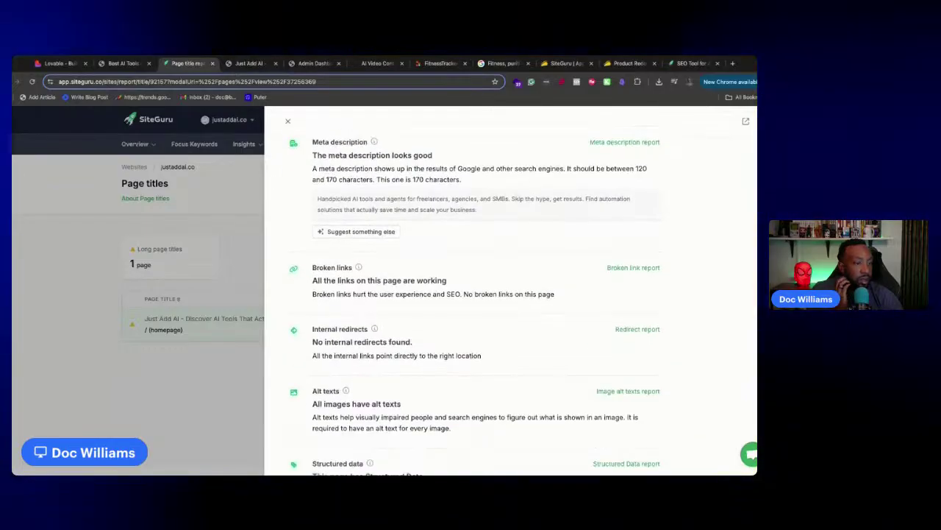
pyautogui.scroll(20, 539, 316)
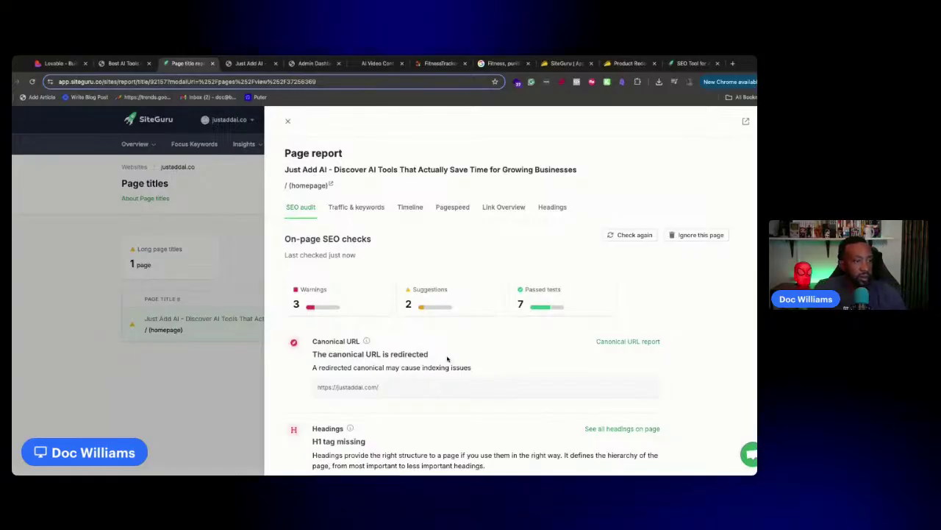
pyautogui.moveTo(441, 356); pyautogui.dragTo(312, 339)
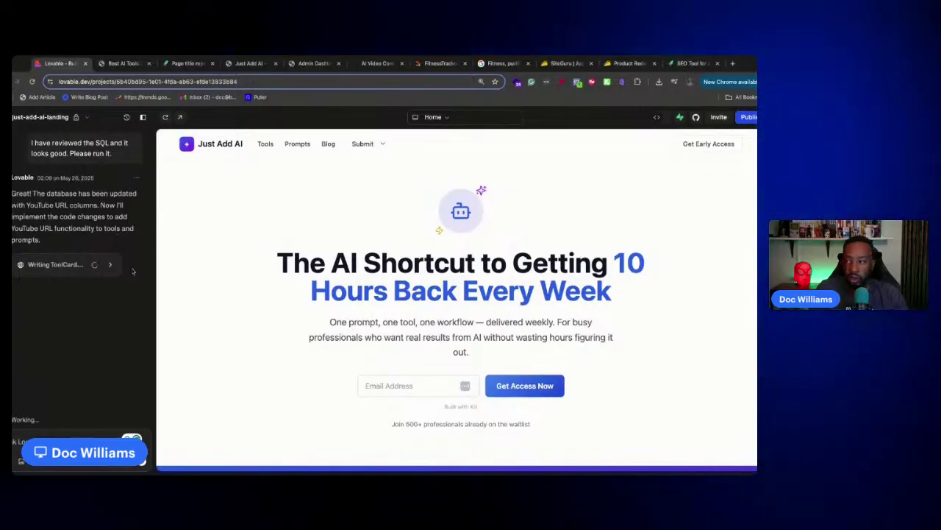
pyautogui.click(122, 63)
pyautogui.click(186, 63)
pyautogui.moveTo(185, 63); pyautogui.dragTo(116, 67)
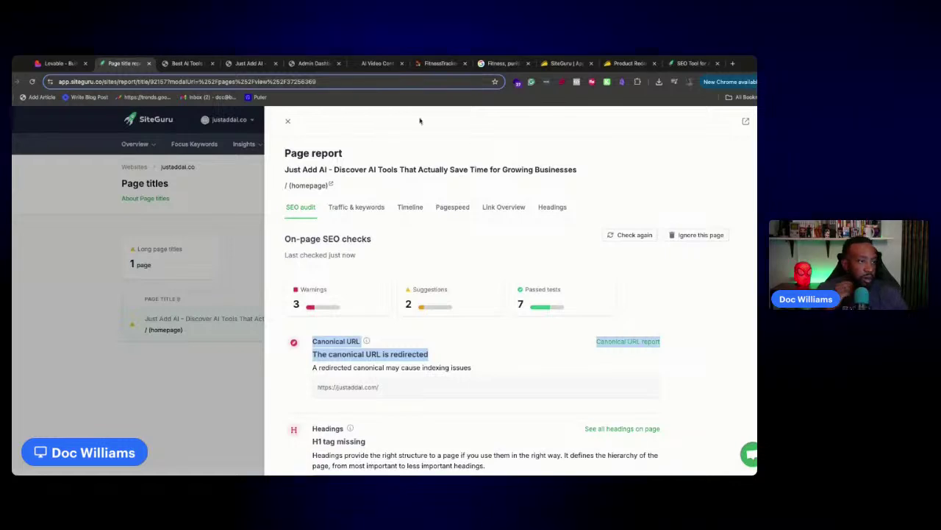
# Check the homepage's Pagespeed and Link Overview tabs, reselect the canonical warning, then return to Lovable
pyautogui.click(452, 208)
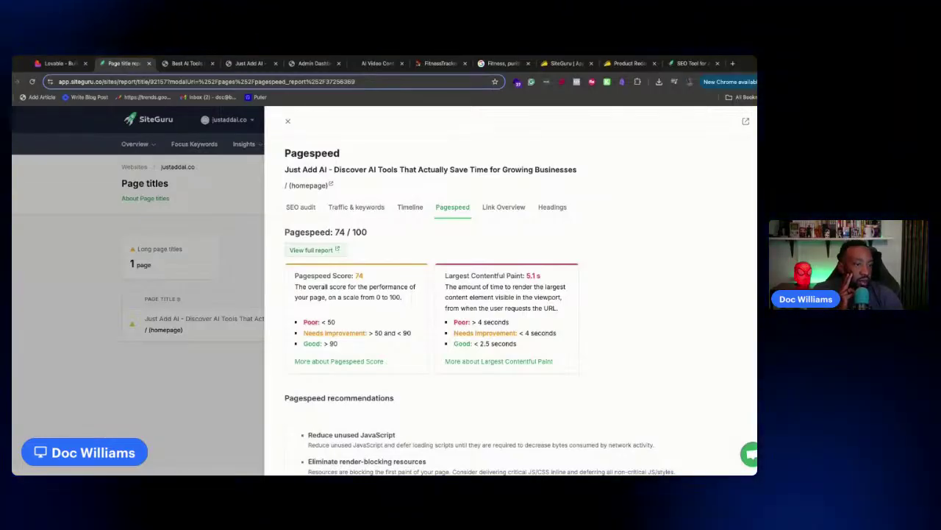
pyautogui.scroll(-2, 478, 218)
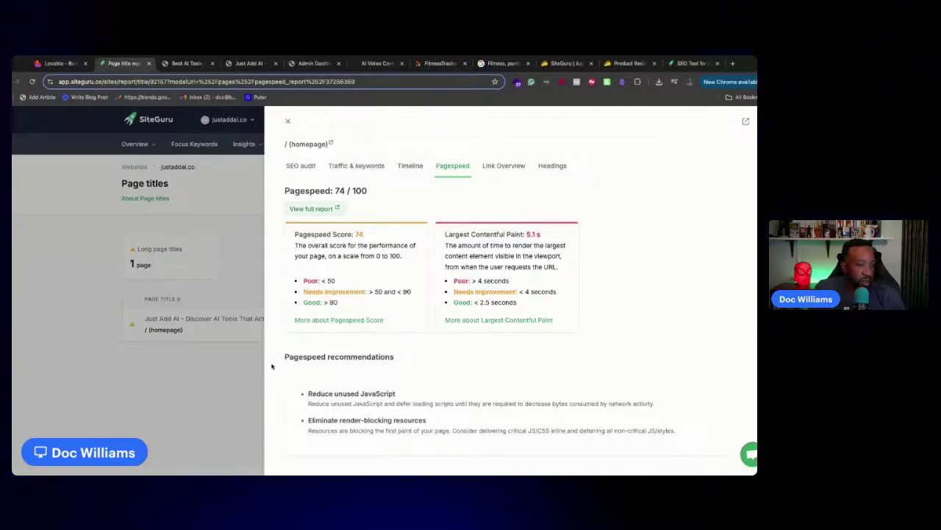
pyautogui.click(494, 167)
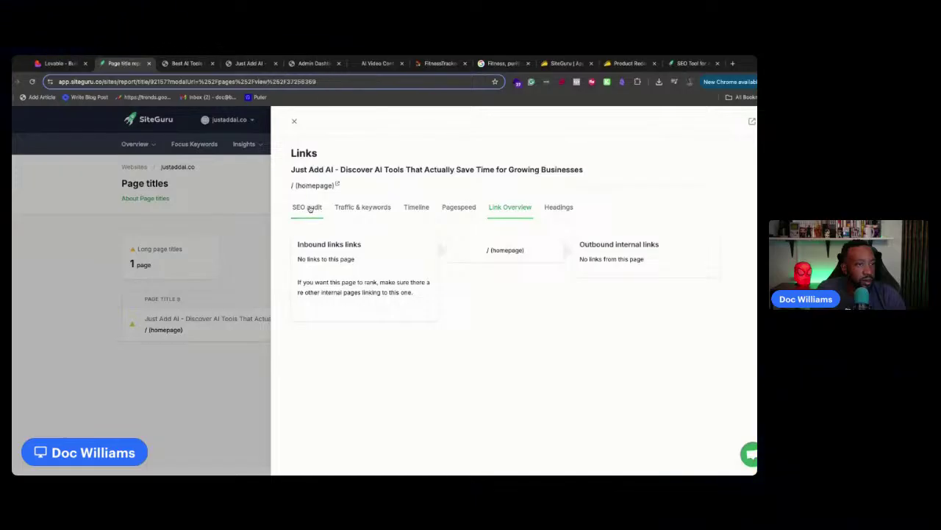
pyautogui.click(310, 209)
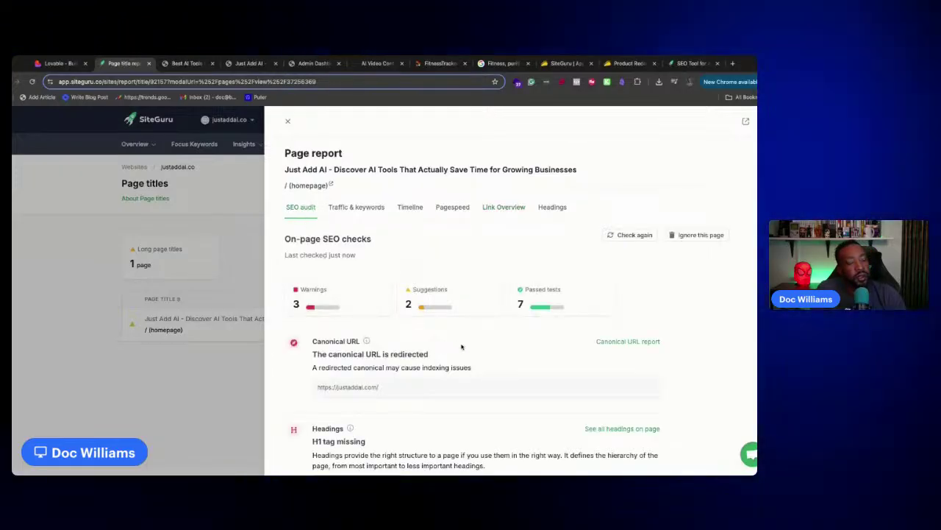
pyautogui.moveTo(323, 354); pyautogui.dragTo(452, 358)
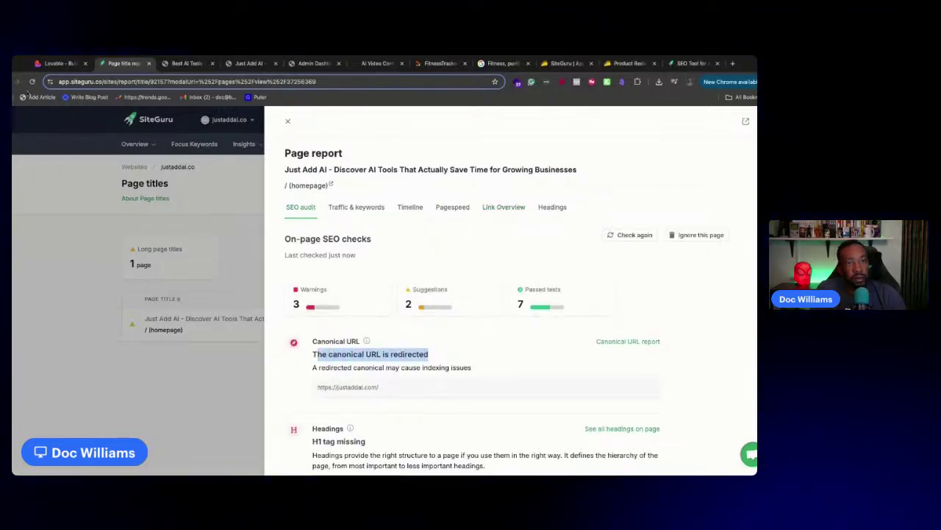
pyautogui.click(59, 63)
pyautogui.scroll(-3, 192, 243)
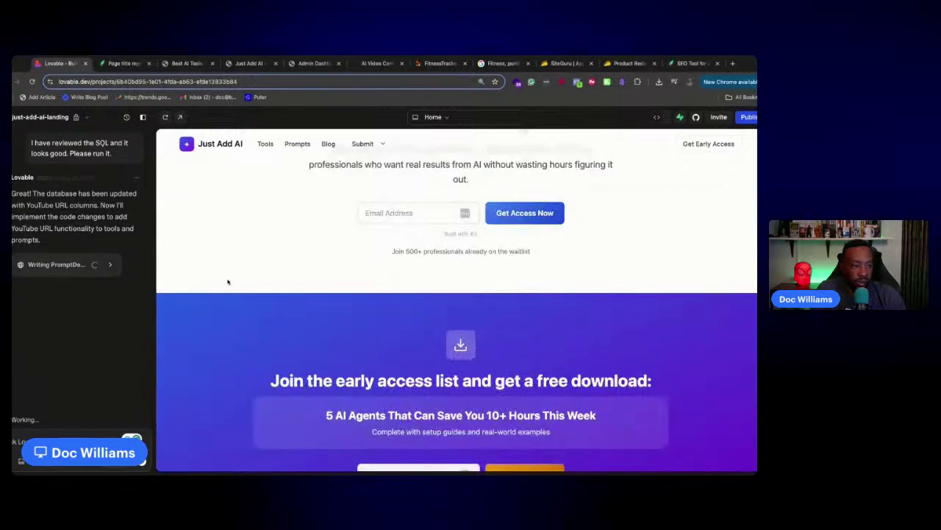
# Open the /submit-tool page in the Lovable preview and scroll through it
pyautogui.scroll(3, 221, 280)
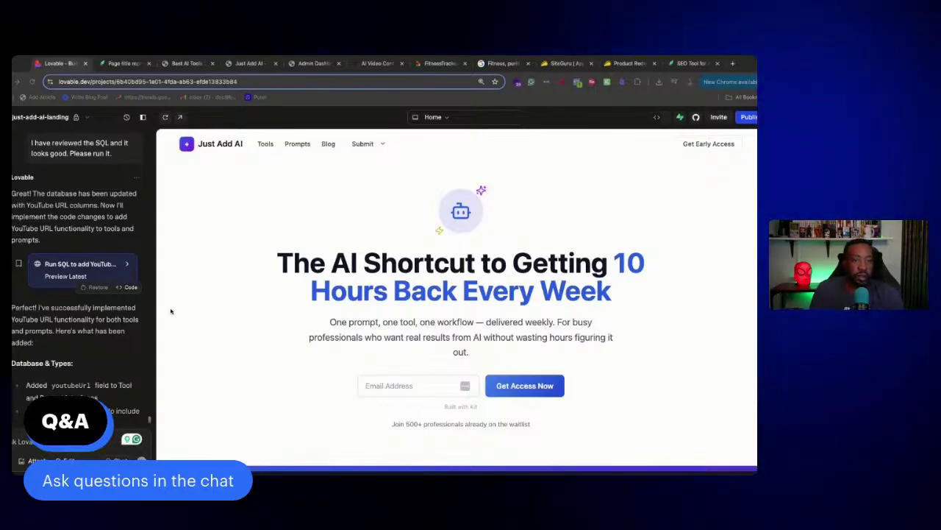
pyautogui.scroll(-10, 57, 333)
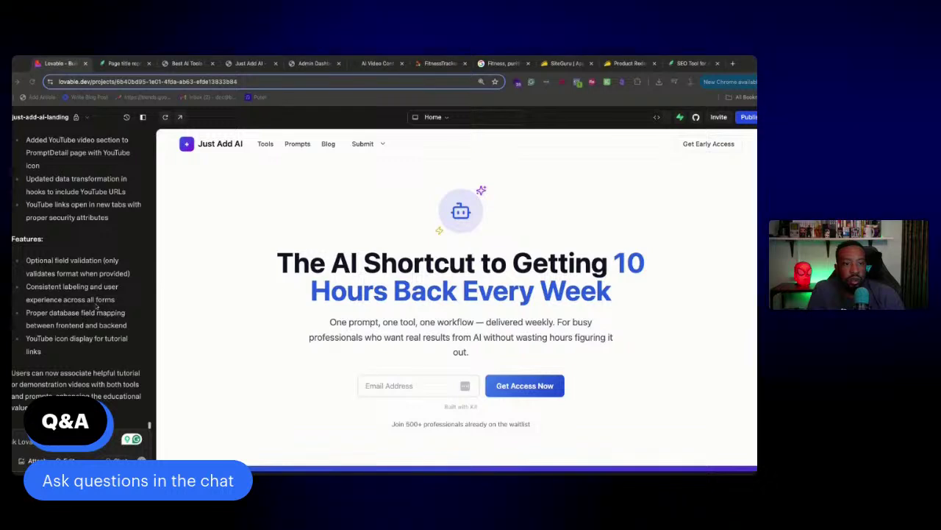
pyautogui.click(445, 119)
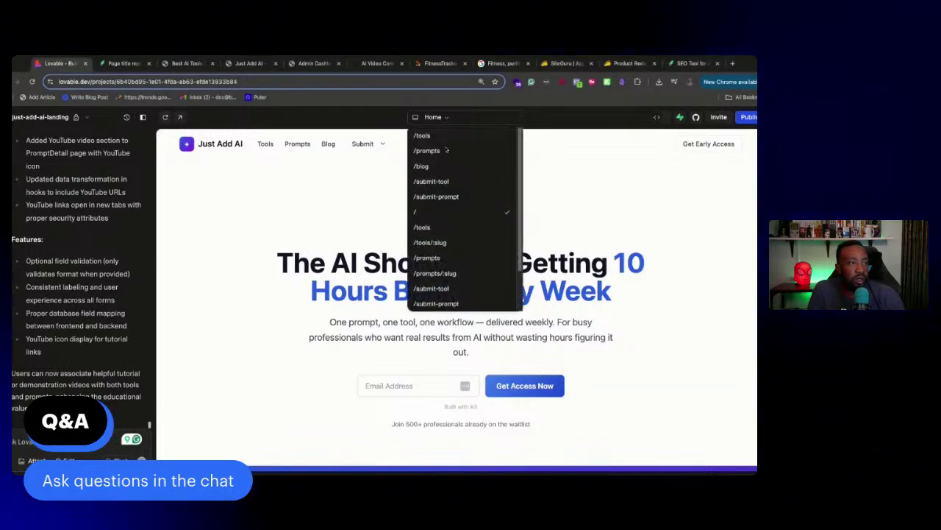
pyautogui.click(377, 147)
pyautogui.click(382, 163)
pyautogui.scroll(-6, 456, 214)
pyautogui.scroll(-1, 457, 214)
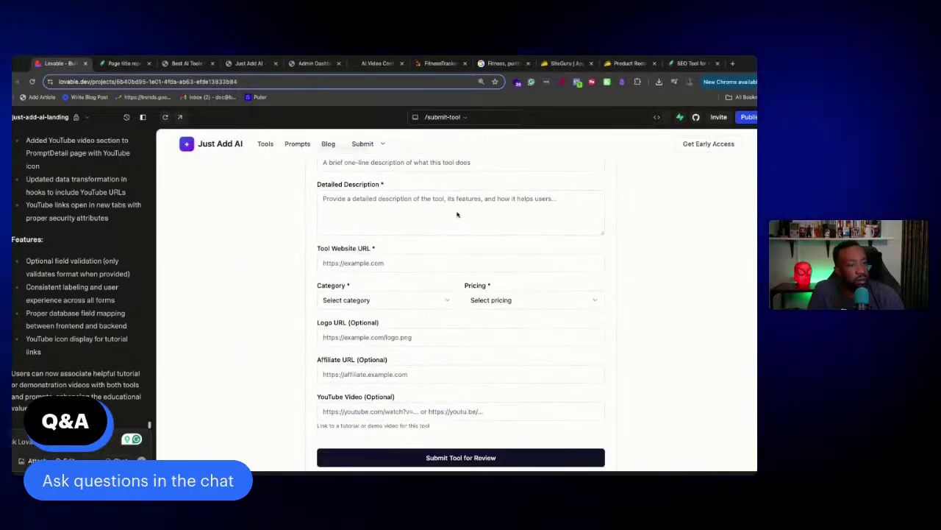
pyautogui.scroll(8, 456, 221)
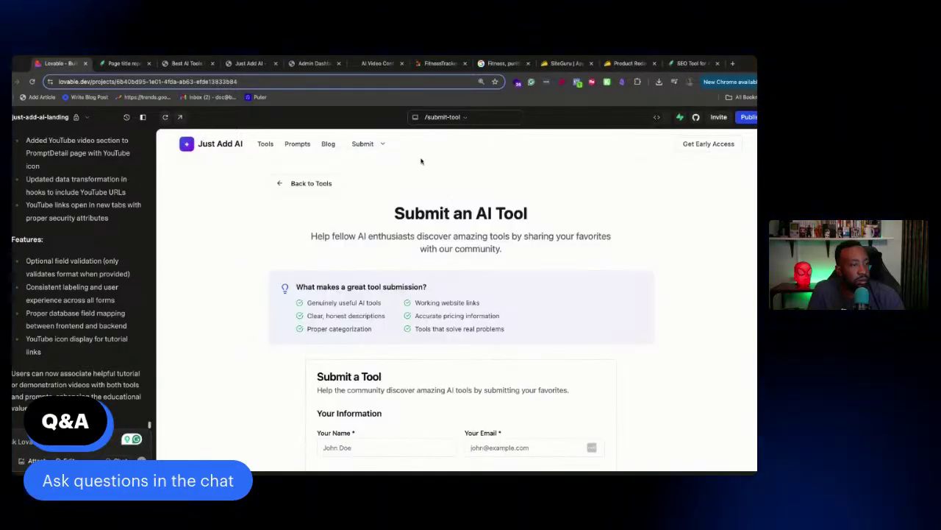
# Open the /admin page in the preview and log in with the admin password
pyautogui.click(425, 117)
pyautogui.scroll(-2, 452, 272)
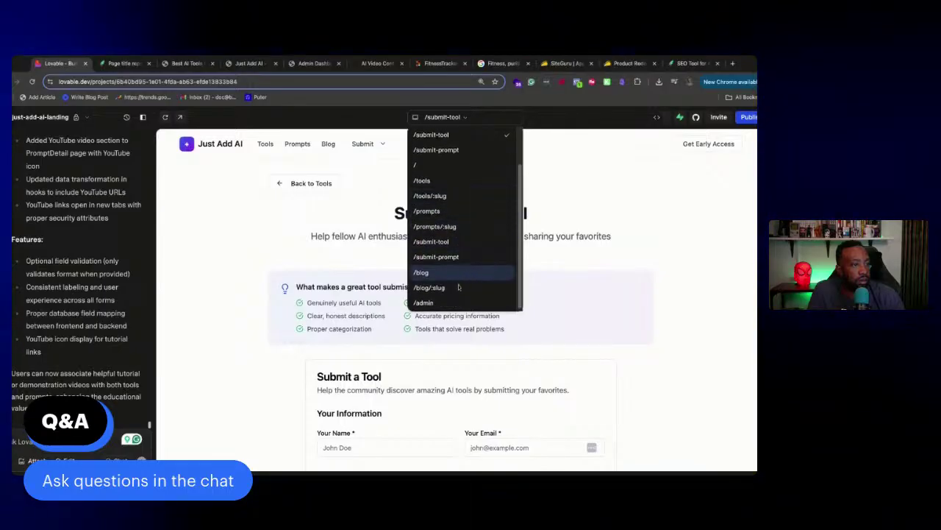
pyautogui.click(438, 303)
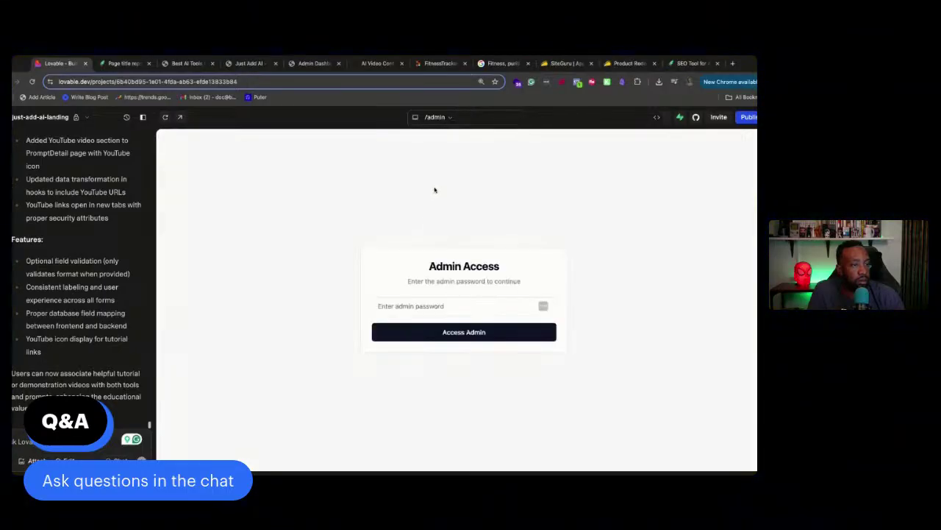
pyautogui.click(447, 306)
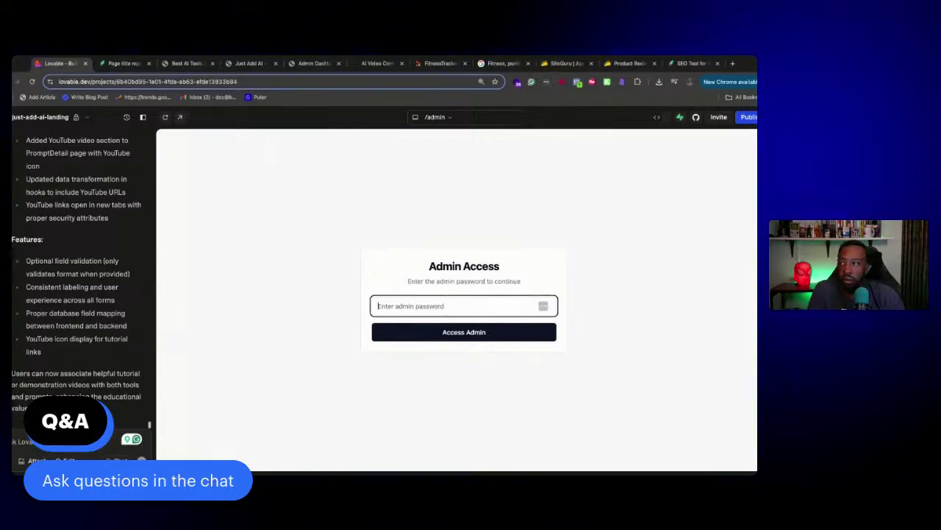
pyautogui.press('super+Tab')
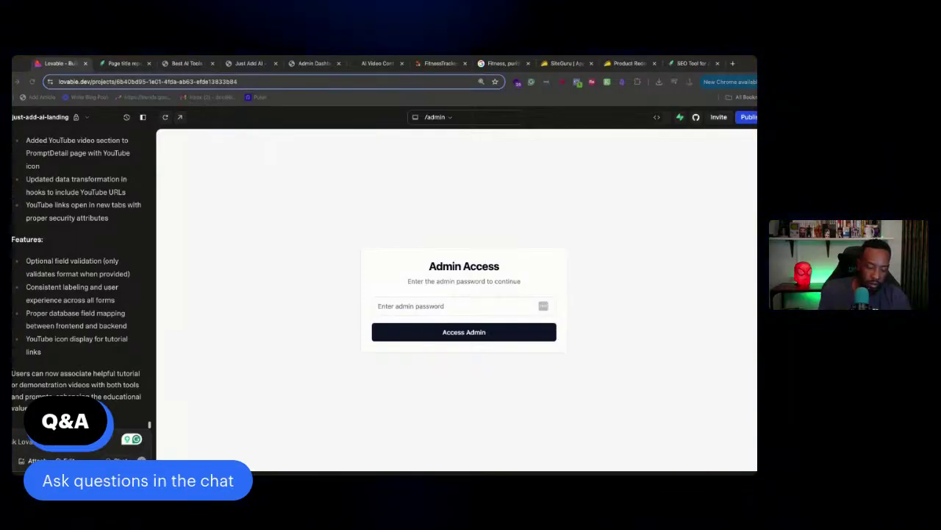
pyautogui.click(413, 305)
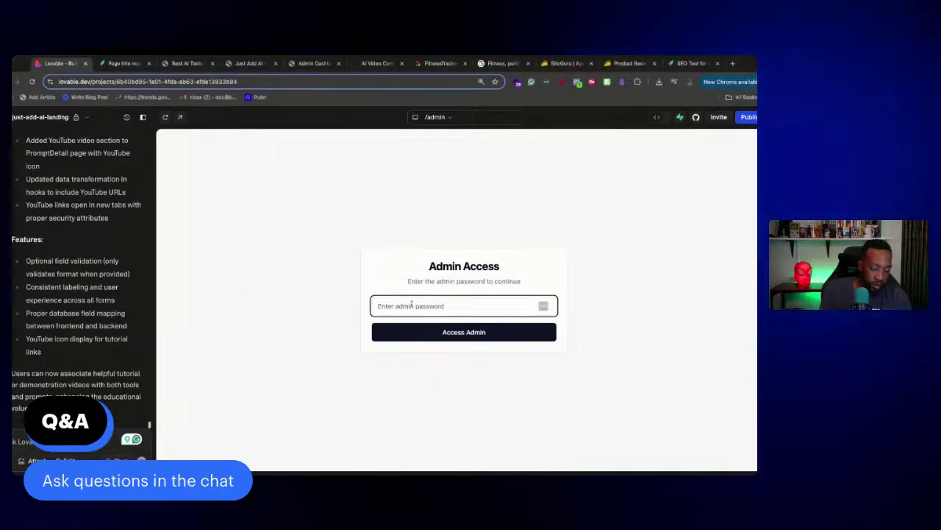
pyautogui.press('super+v')
pyautogui.click(429, 334)
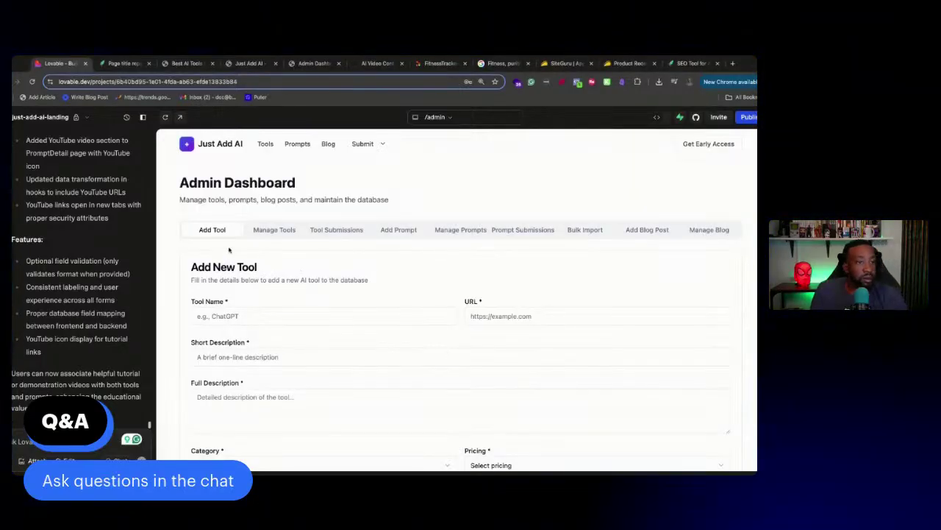
# Look over the admin Add New Tool form, including its YouTube Video field
pyautogui.scroll(-10, 249, 243)
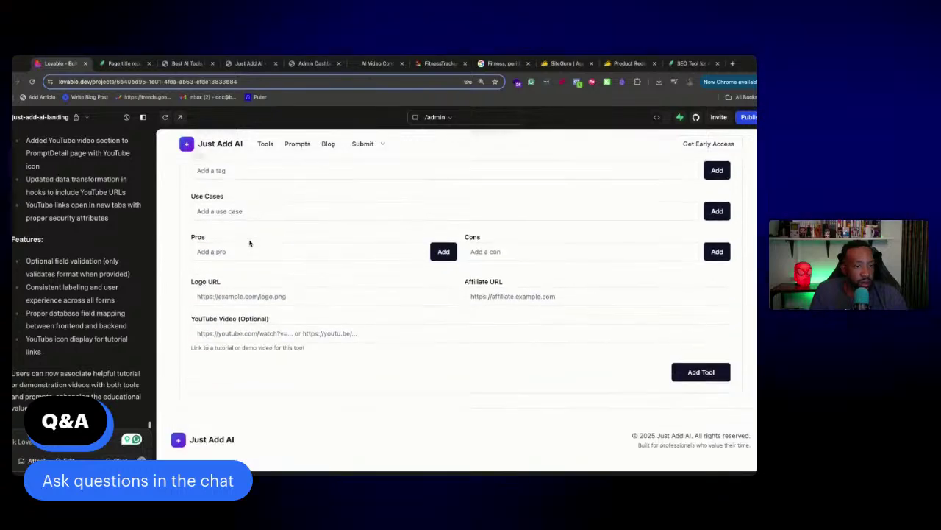
pyautogui.click(258, 332)
pyautogui.click(170, 318)
pyautogui.scroll(10, 257, 294)
pyautogui.scroll(-10, 260, 292)
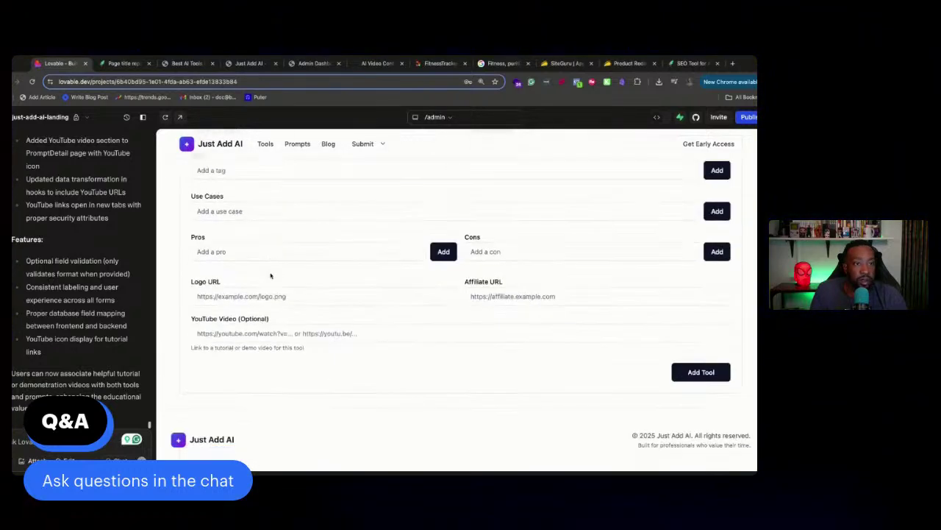
pyautogui.scroll(10, 271, 268)
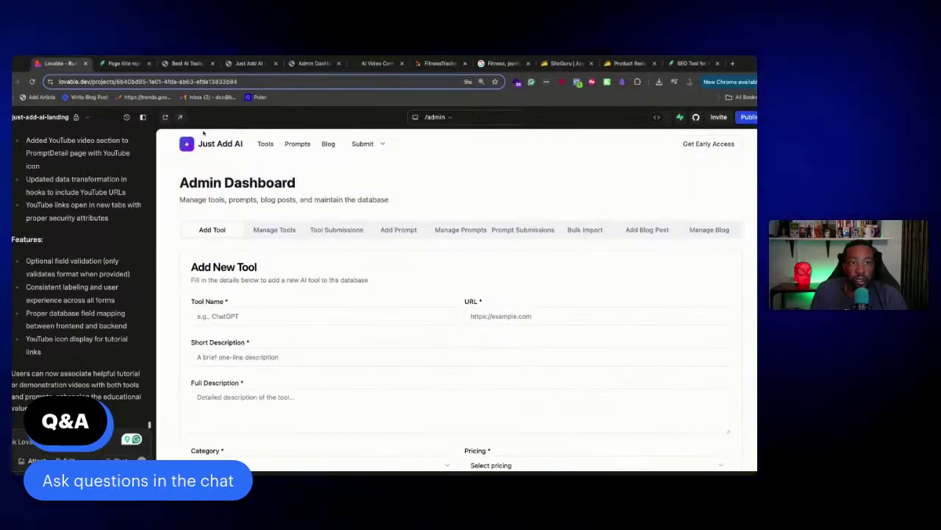
# Visit the Tools and Submit Tool pages, return home, then bring up SiteGuru's page report
pyautogui.click(268, 145)
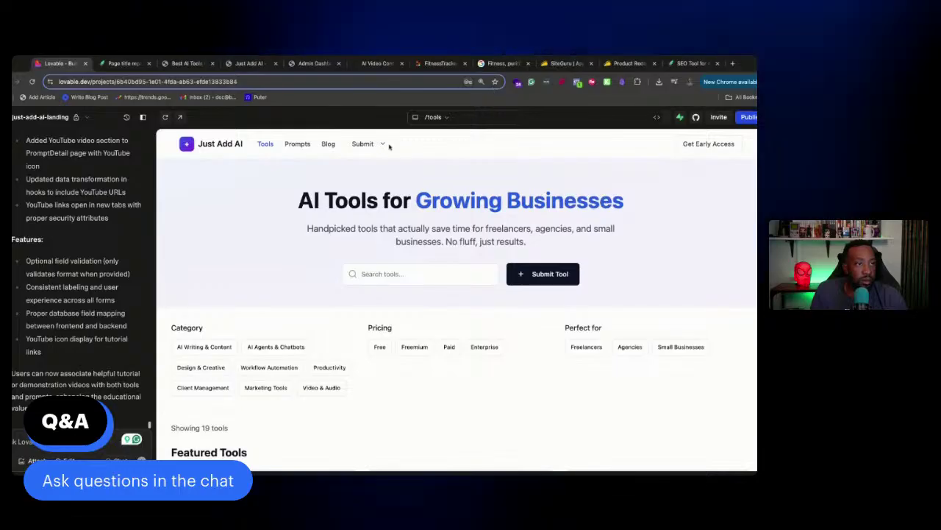
pyautogui.click(364, 144)
pyautogui.click(379, 164)
pyautogui.scroll(-5, 364, 243)
pyautogui.scroll(2, 364, 242)
pyautogui.scroll(3, 364, 242)
pyautogui.click(229, 146)
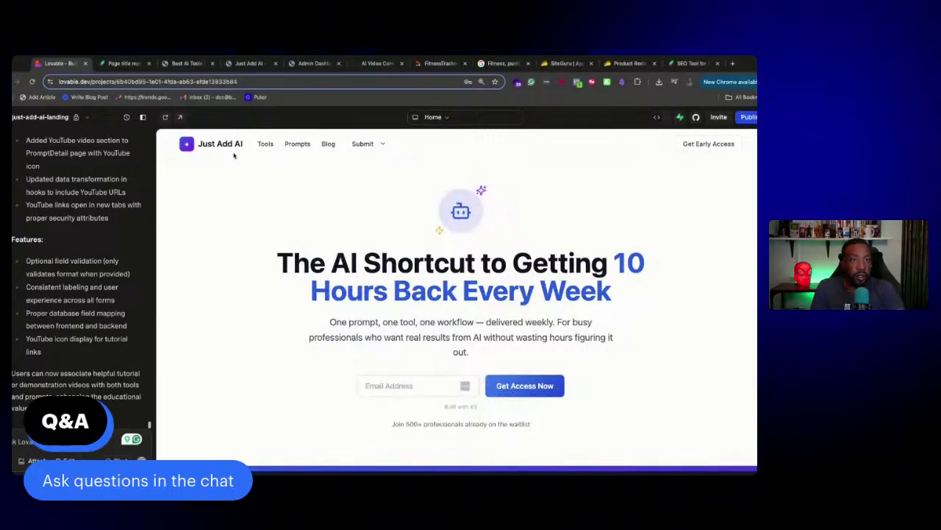
pyautogui.click(125, 63)
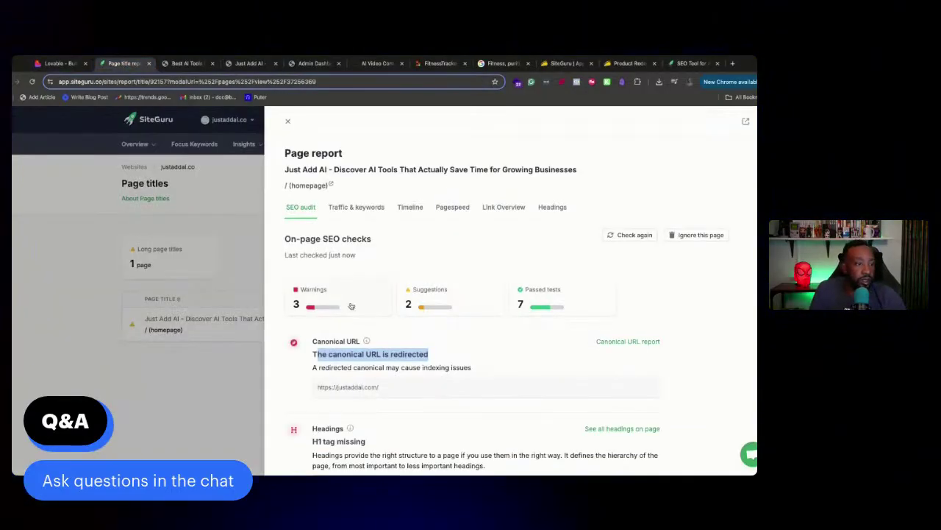
# Copy the 'A redirected canonical may cause indexing issues' explanation and return to Lovable in chat mode
pyautogui.click(374, 350)
pyautogui.moveTo(481, 367); pyautogui.dragTo(313, 354)
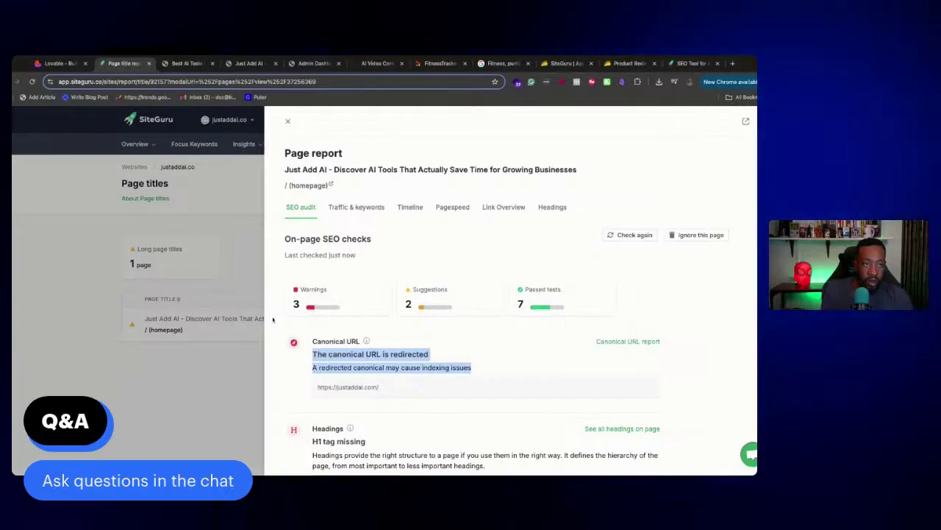
pyautogui.click(59, 64)
pyautogui.click(118, 462)
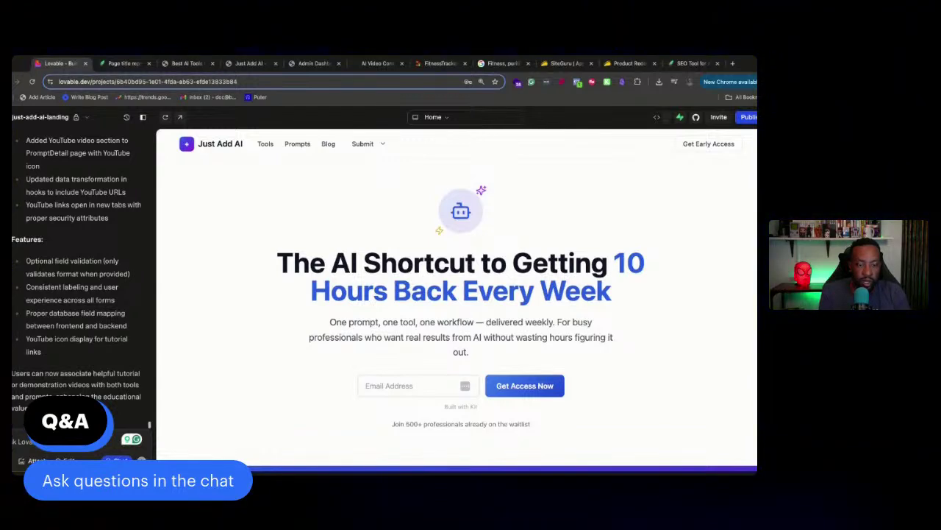
# Send Lovable a request to optimize the site's SEO, with the canonical redirect warning pasted in
pyautogui.press('super+v')
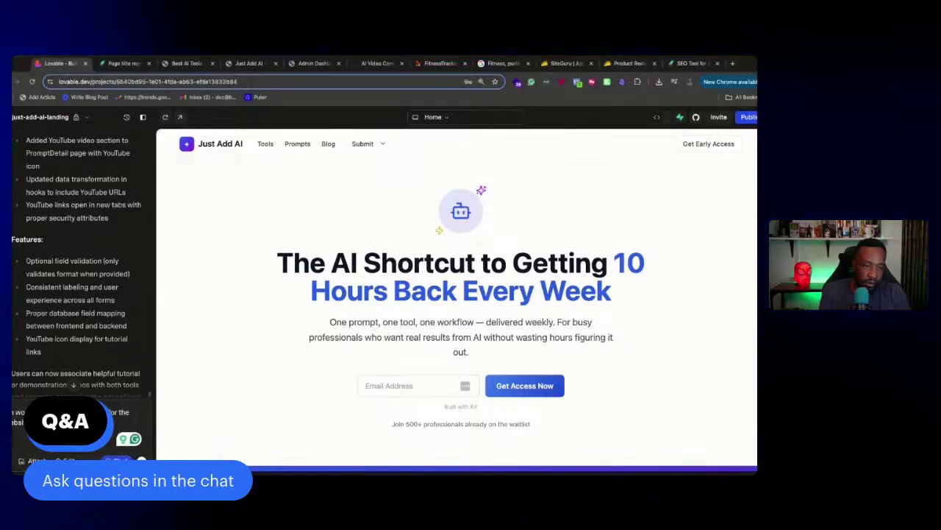
pyautogui.hotkey('shift', 'Return')
pyautogui.hotkey('shift', 'Return')
pyautogui.press('super+v')
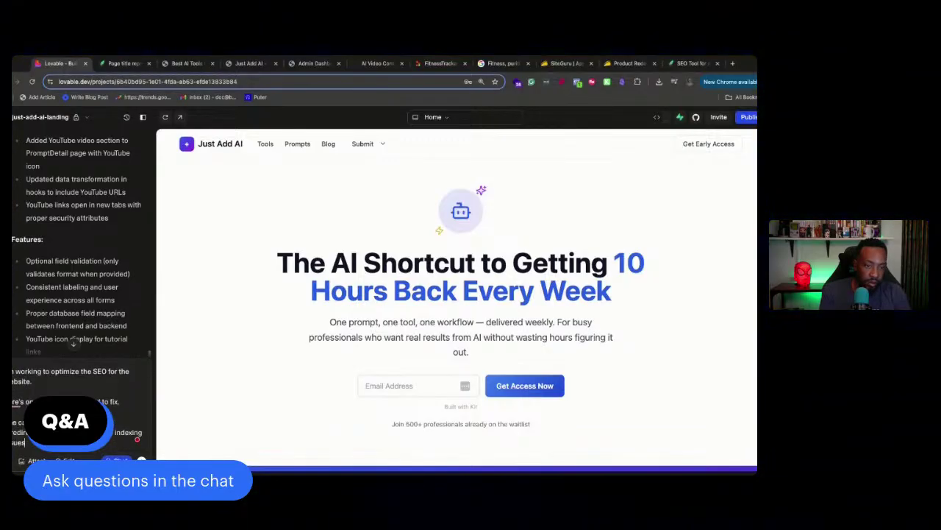
pyautogui.press('Return')
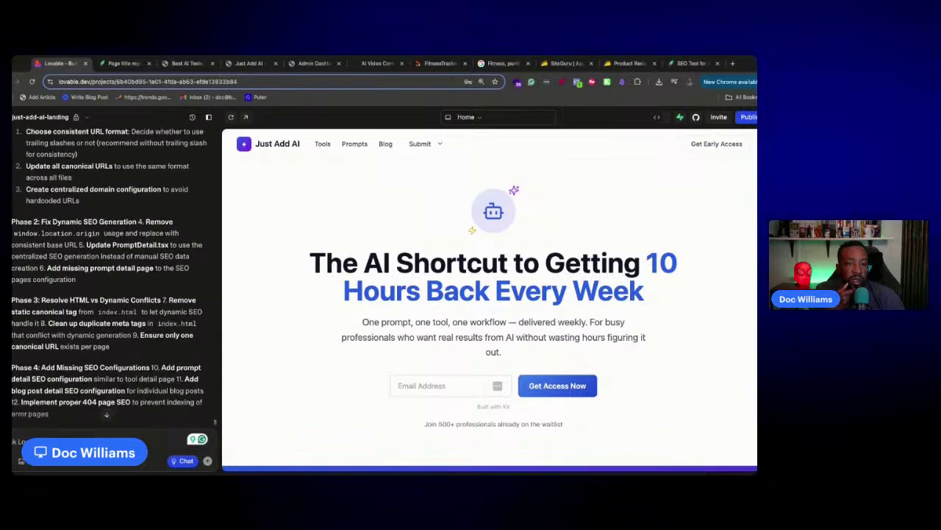
# Review Lovable's four-phase canonical URL fix plan and have it implement the plan
pyautogui.scroll(5, 109, 278)
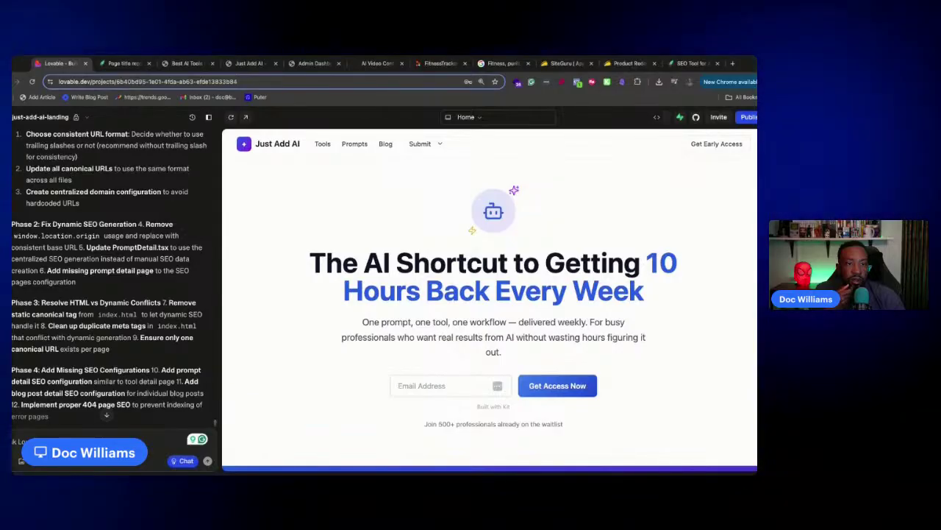
pyautogui.scroll(-5, 109, 278)
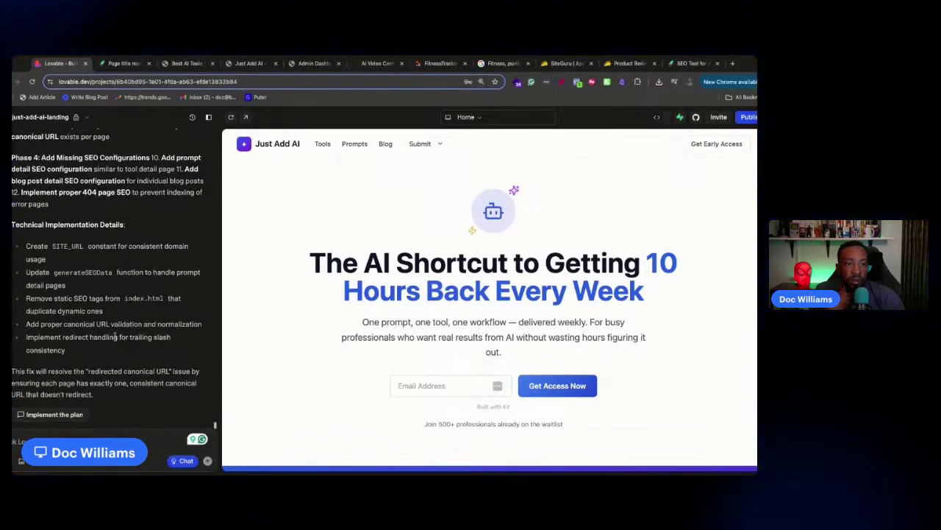
pyautogui.click(54, 415)
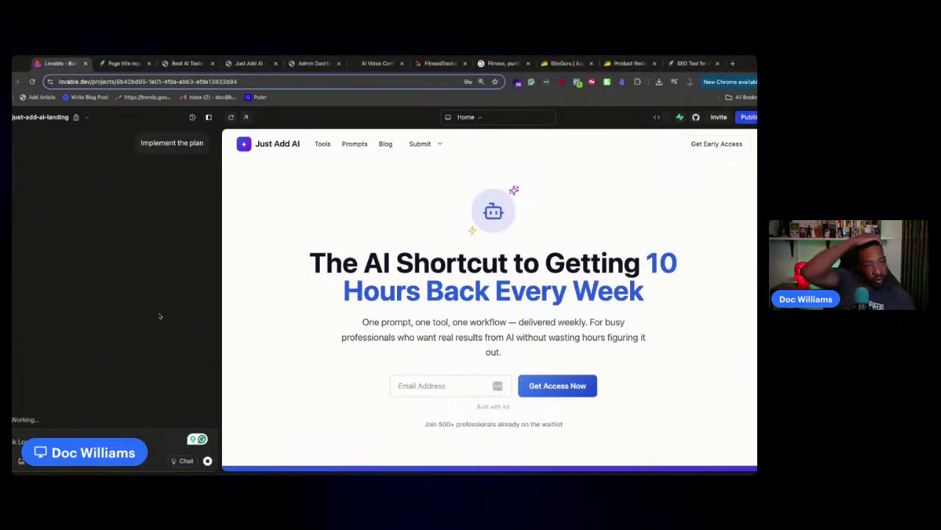
# Select SiteGuru's H1 missing issue and request a shorter homepage page title suggestion
pyautogui.click(124, 64)
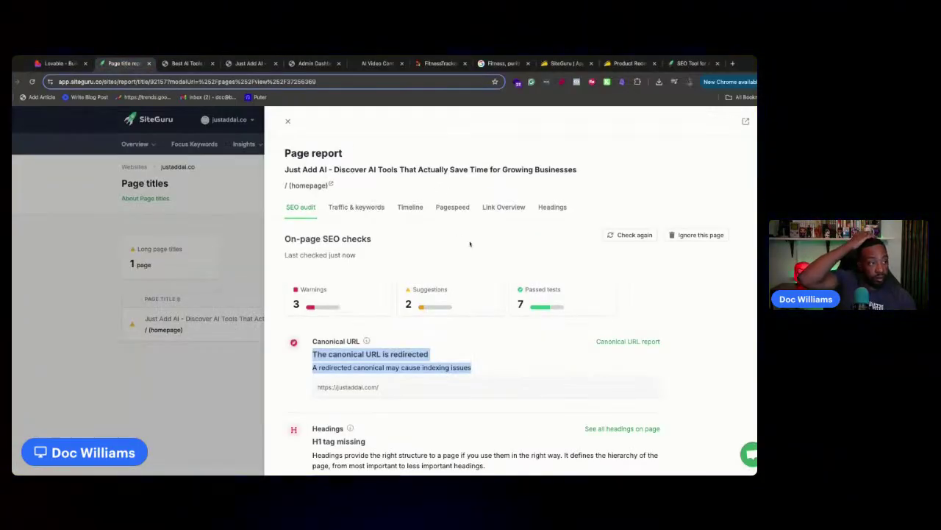
pyautogui.scroll(-3, 434, 269)
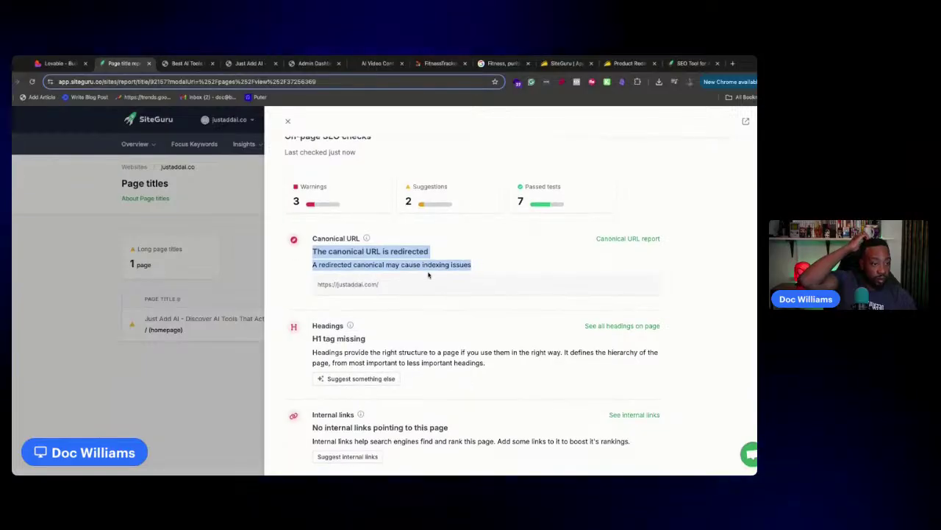
pyautogui.click(493, 364)
pyautogui.moveTo(493, 364); pyautogui.dragTo(339, 338)
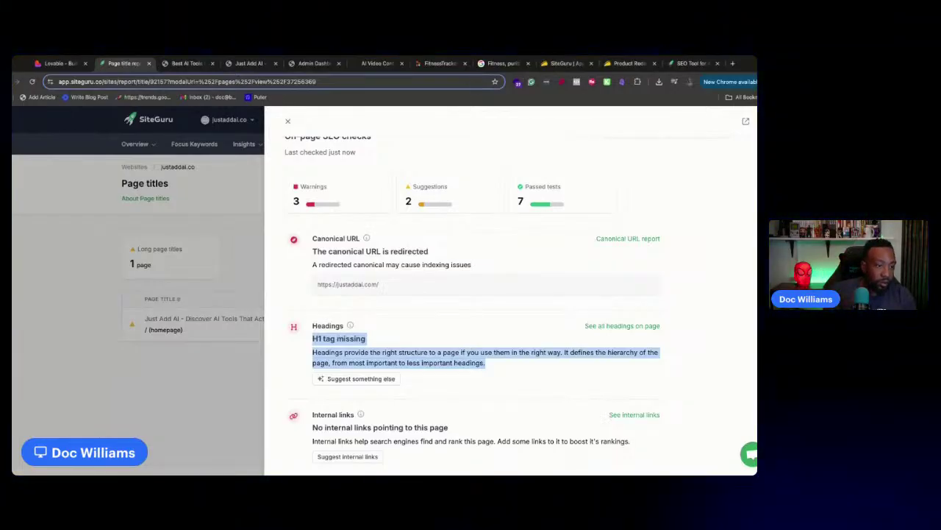
pyautogui.scroll(-2, 423, 364)
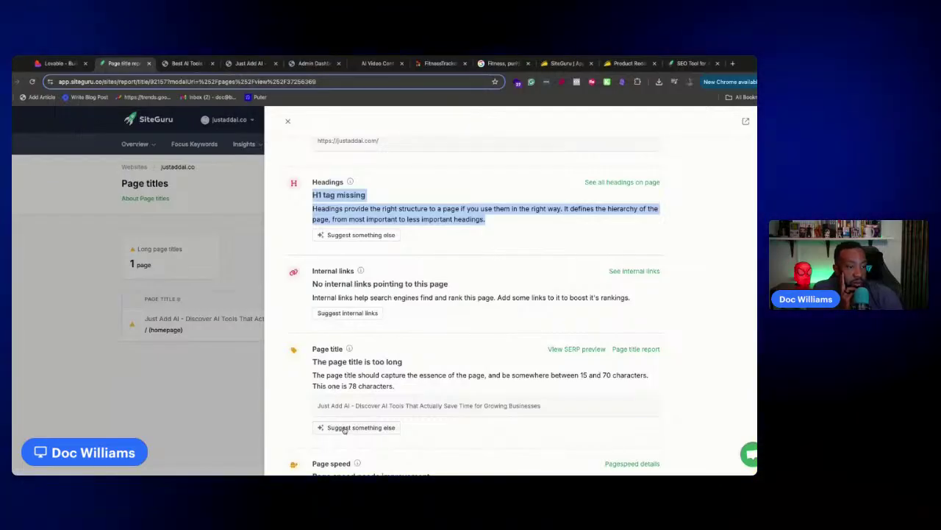
pyautogui.click(344, 428)
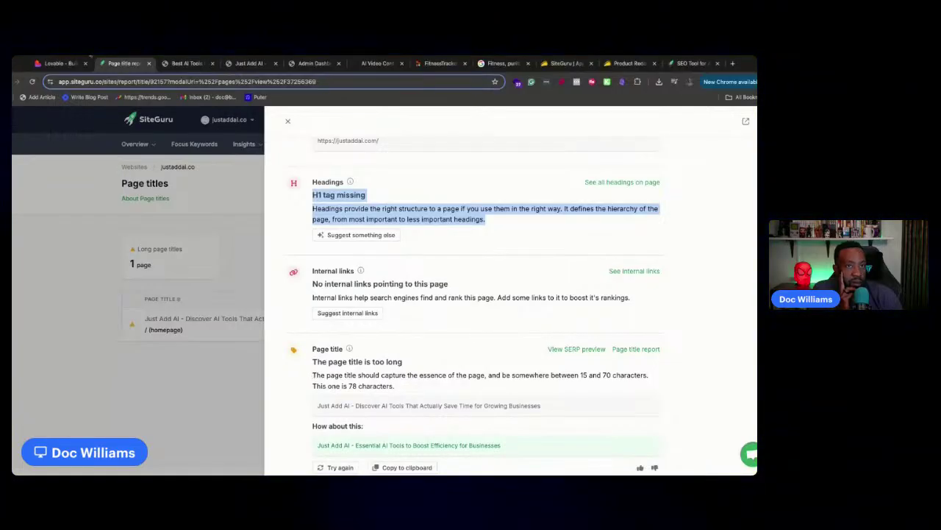
pyautogui.click(57, 63)
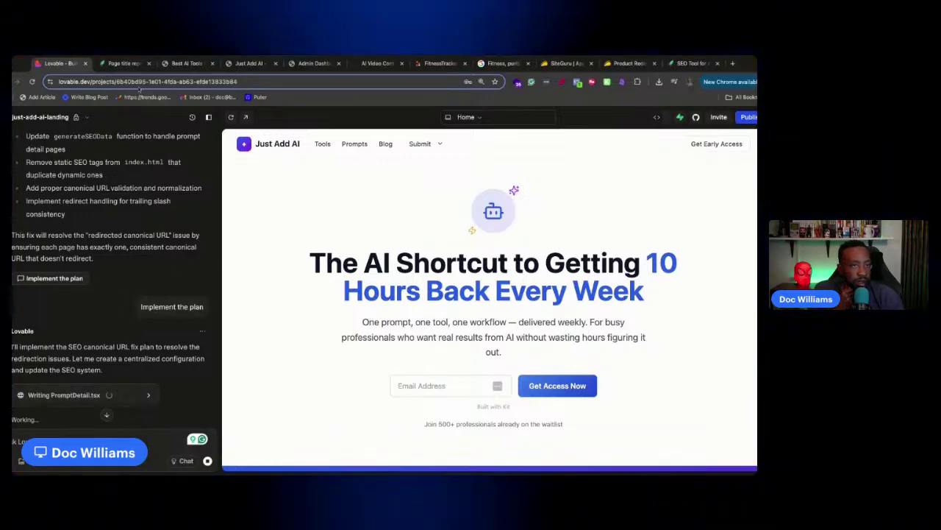
# Review the SiteGuru page report again, then check Lovable's progress on the canonical fixes
pyautogui.hotkey('ctrl', 'Tab')
pyautogui.scroll(1, 419, 313)
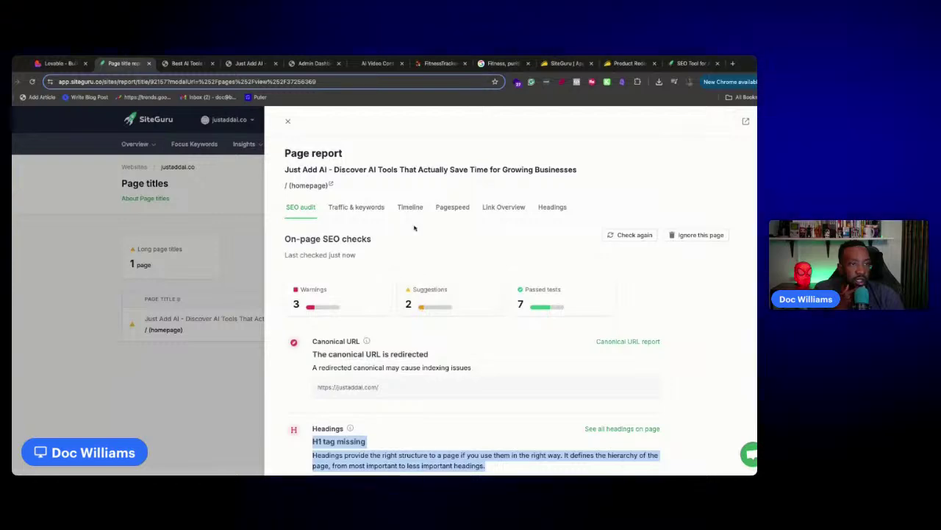
pyautogui.scroll(-15, 369, 266)
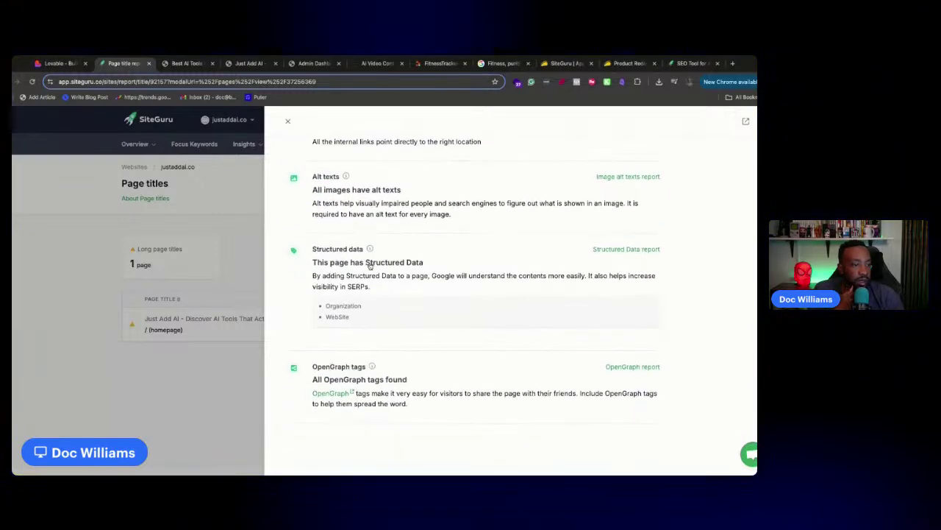
pyautogui.scroll(15, 486, 295)
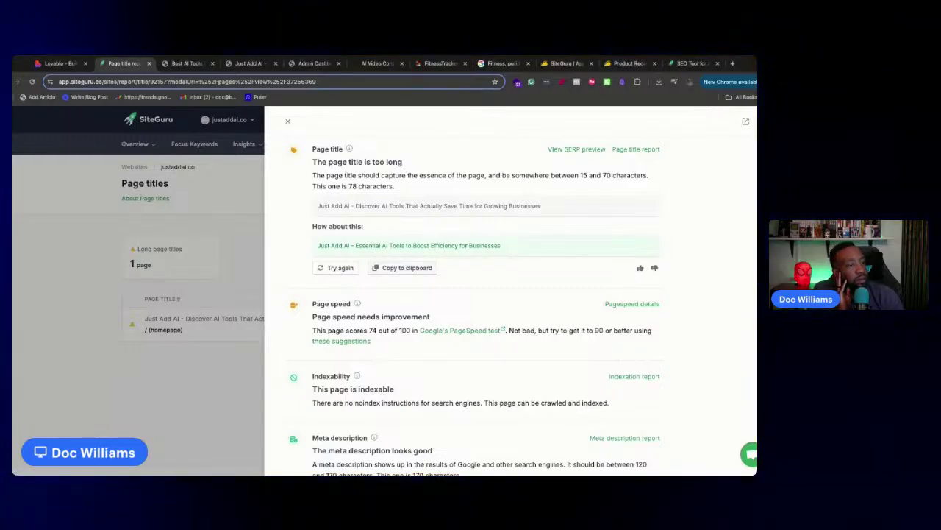
pyautogui.scroll(3, 474, 301)
pyautogui.scroll(-2, 474, 302)
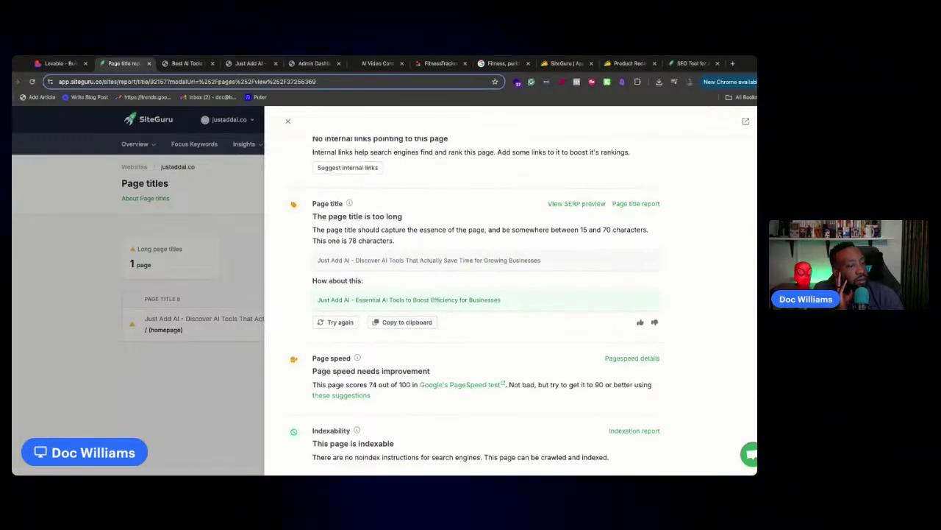
pyautogui.click(61, 64)
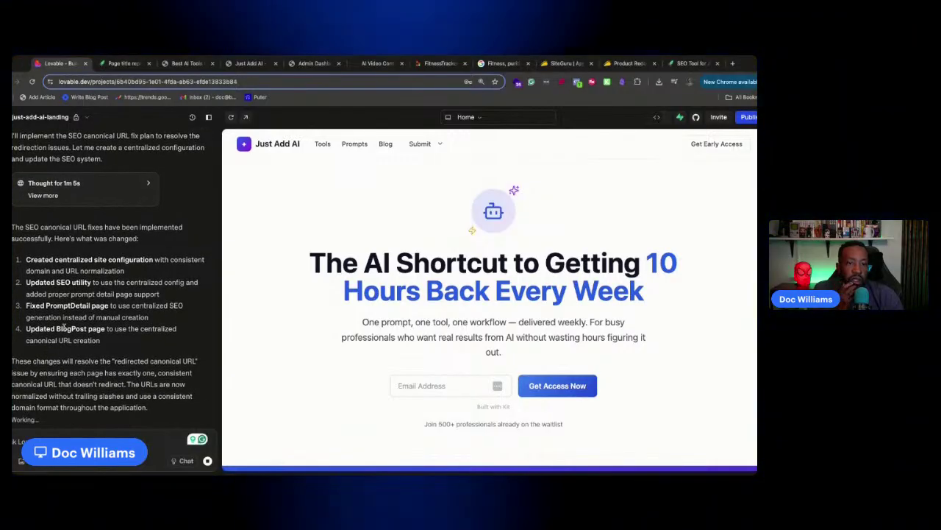
# Copy SiteGuru's H1 tag missing issue and paste it into the Lovable chat prompt
pyautogui.click(104, 65)
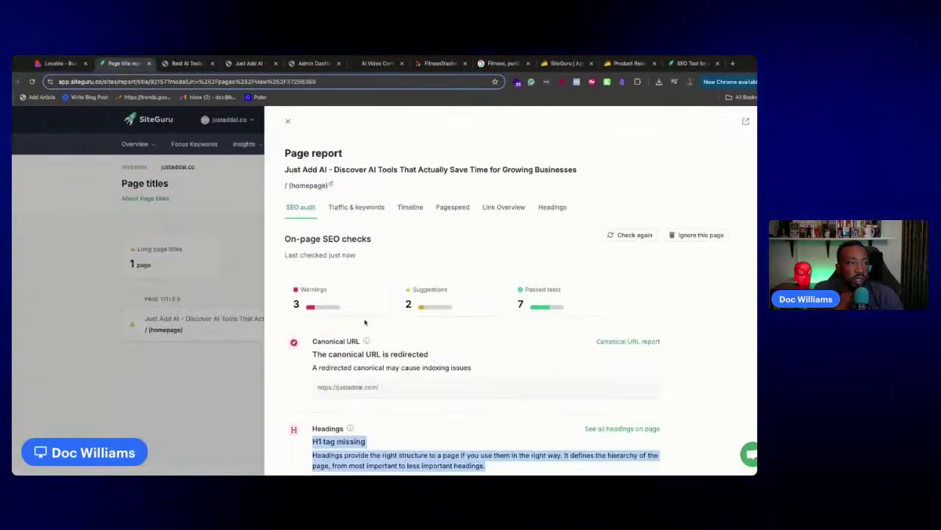
pyautogui.scroll(-3, 361, 337)
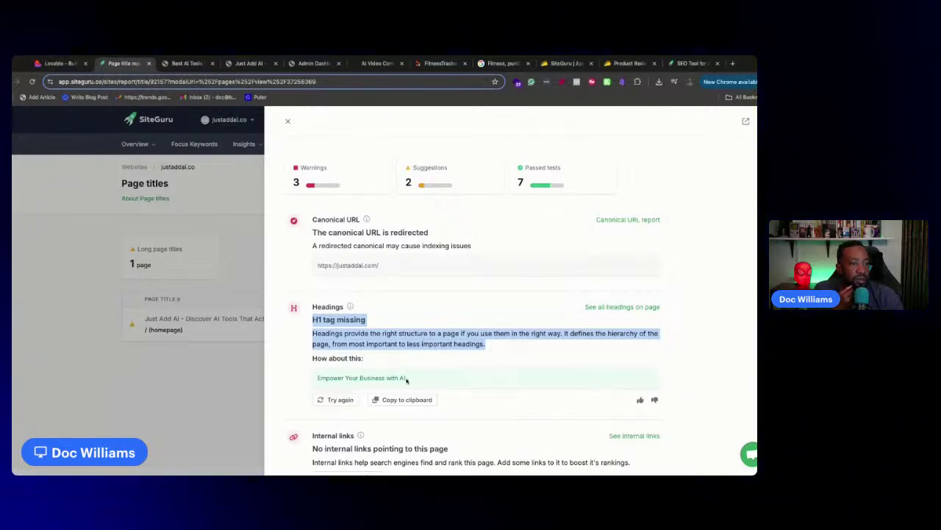
pyautogui.click(485, 343)
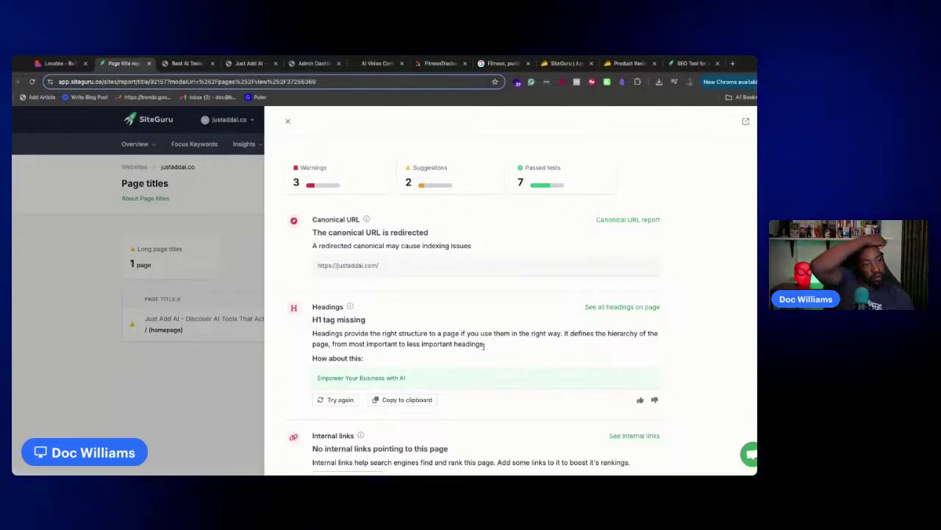
pyautogui.moveTo(485, 343); pyautogui.dragTo(311, 319)
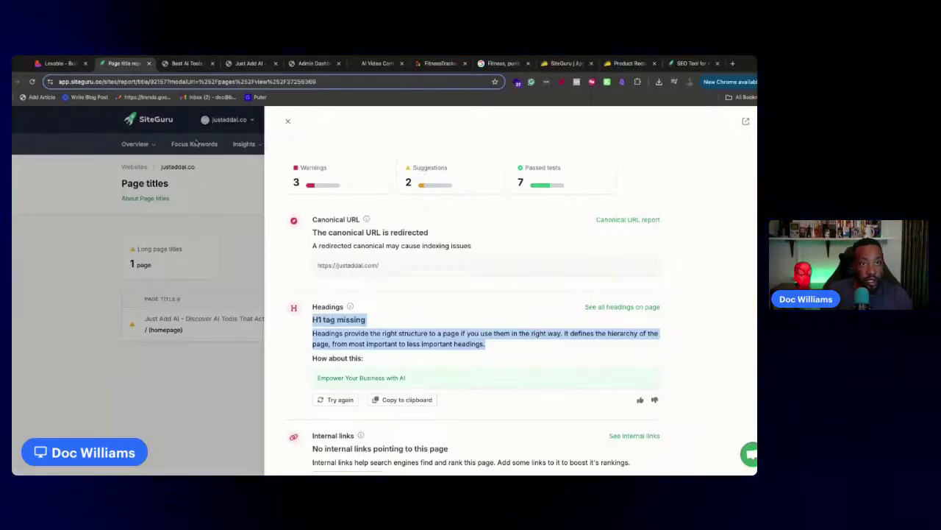
pyautogui.click(60, 63)
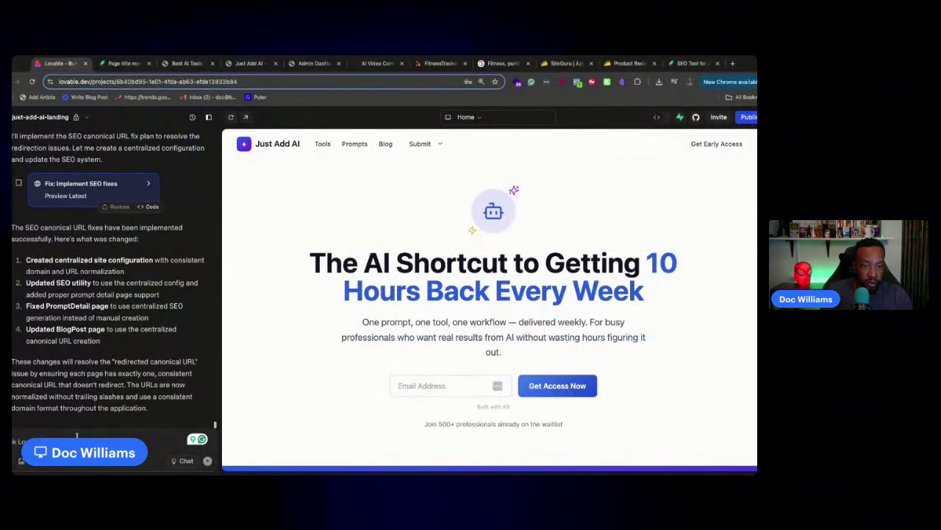
pyautogui.hotkey('ctrl', 'v')
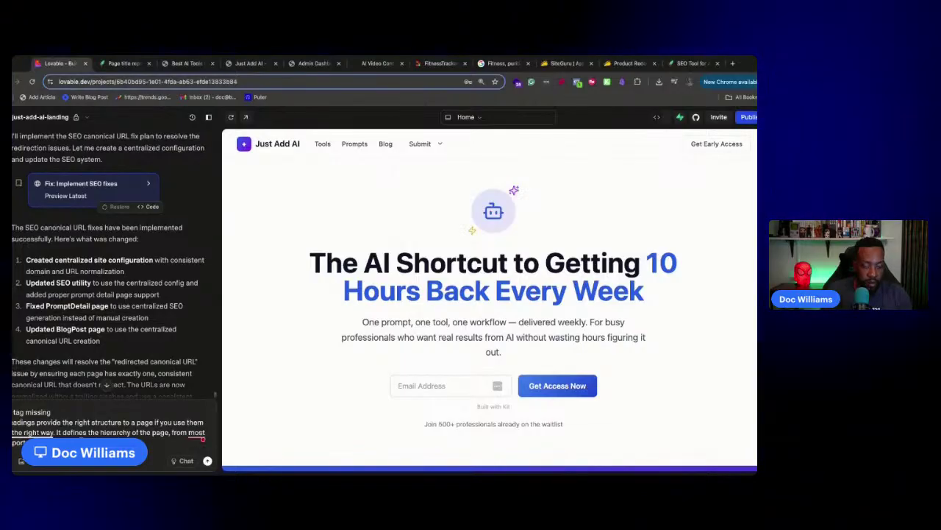
# Add the suggested heading 'Empower Your Business with AI' to the message and send it in chat mode
pyautogui.click(124, 63)
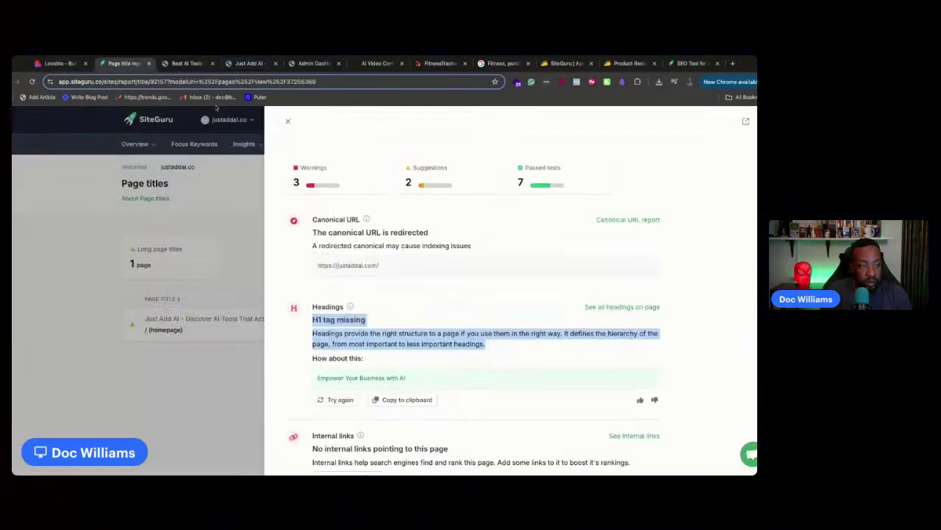
pyautogui.tripleClick(418, 381)
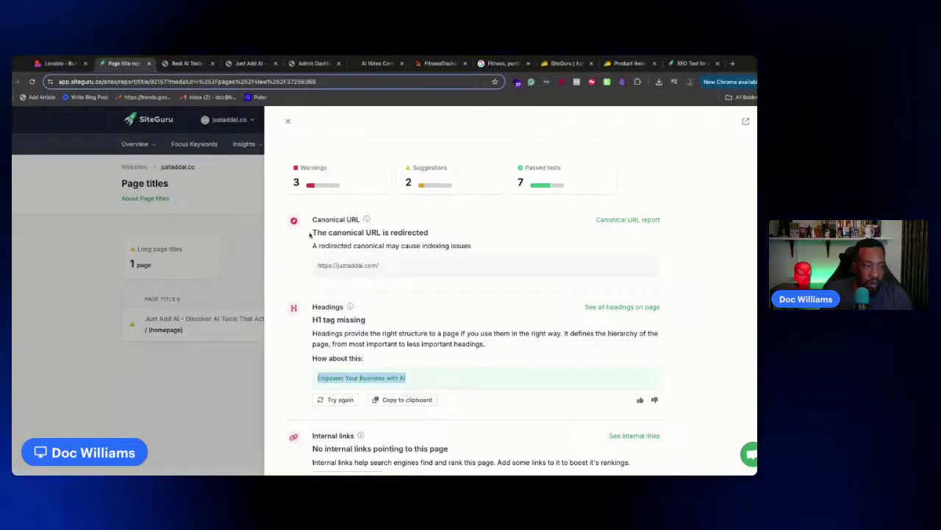
pyautogui.click(61, 63)
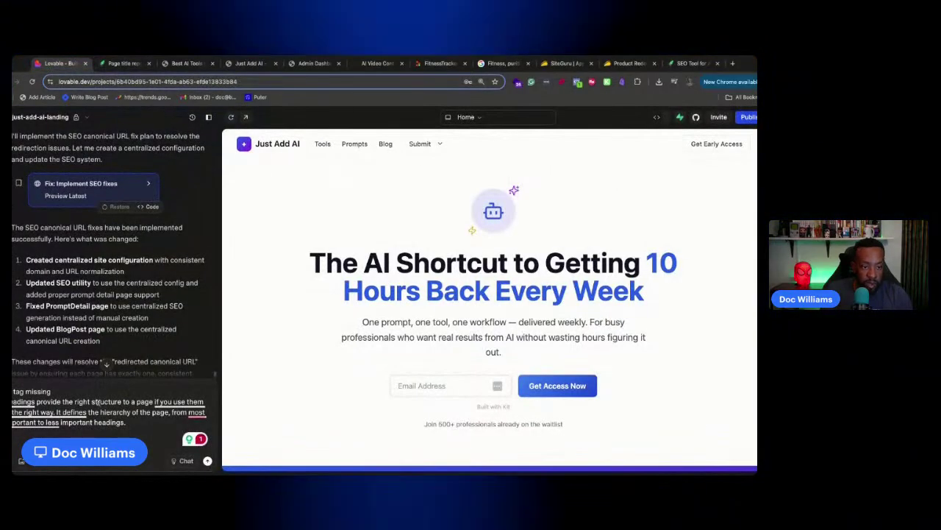
pyautogui.write('On th')
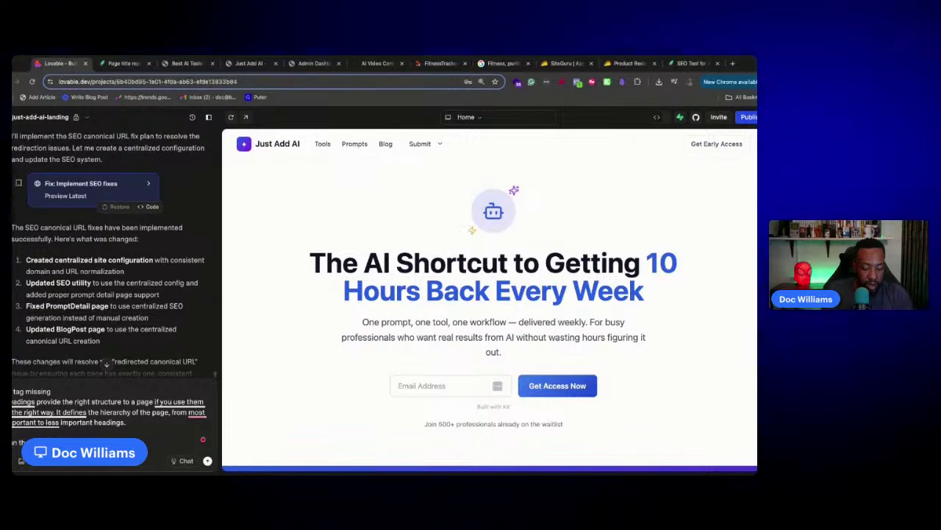
pyautogui.write('ess with AI')
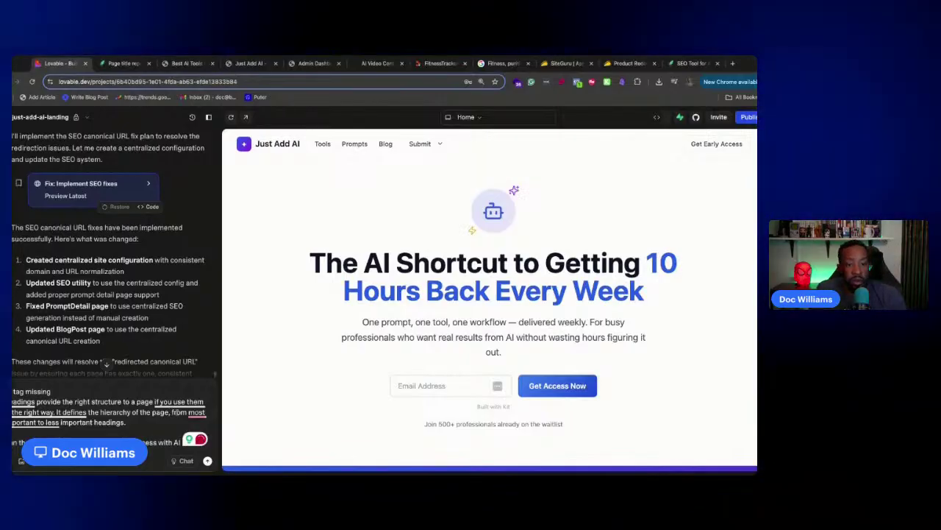
pyautogui.moveTo(197, 413)
pyautogui.click(203, 366)
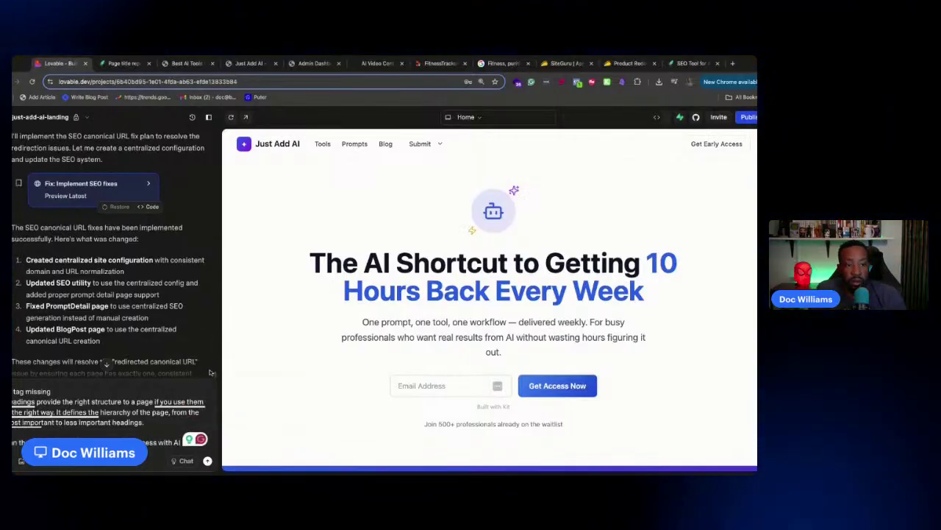
pyautogui.click(186, 461)
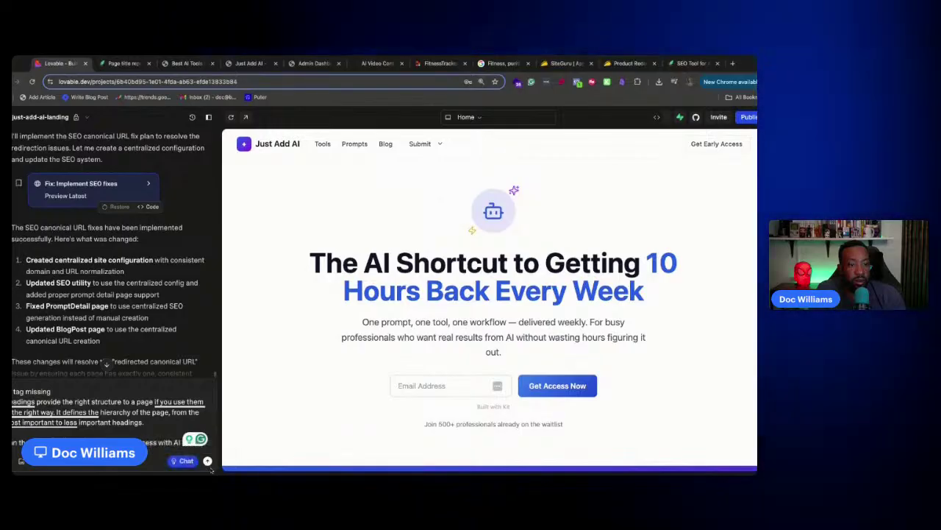
pyautogui.click(207, 461)
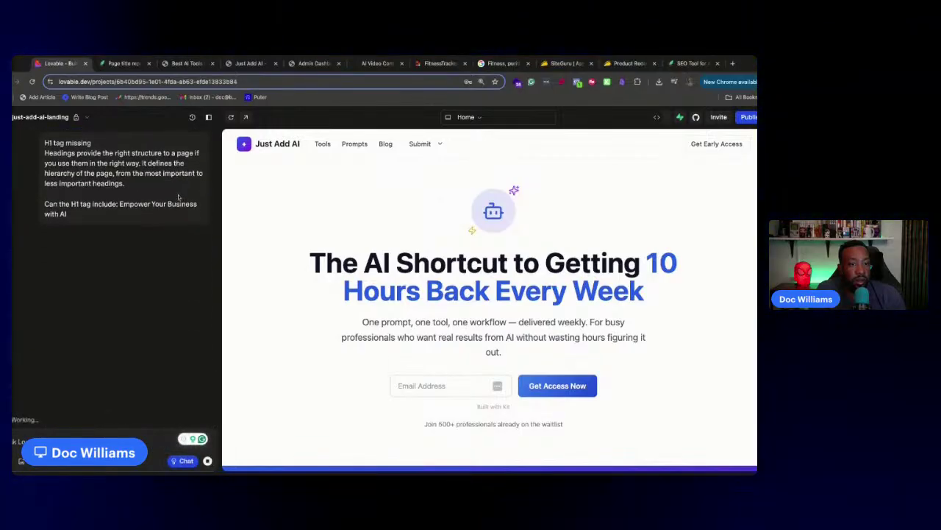
# Glance at the SiteGuru report, then read Lovable's H1 Tag Optimization Plan in the chat
pyautogui.click(117, 64)
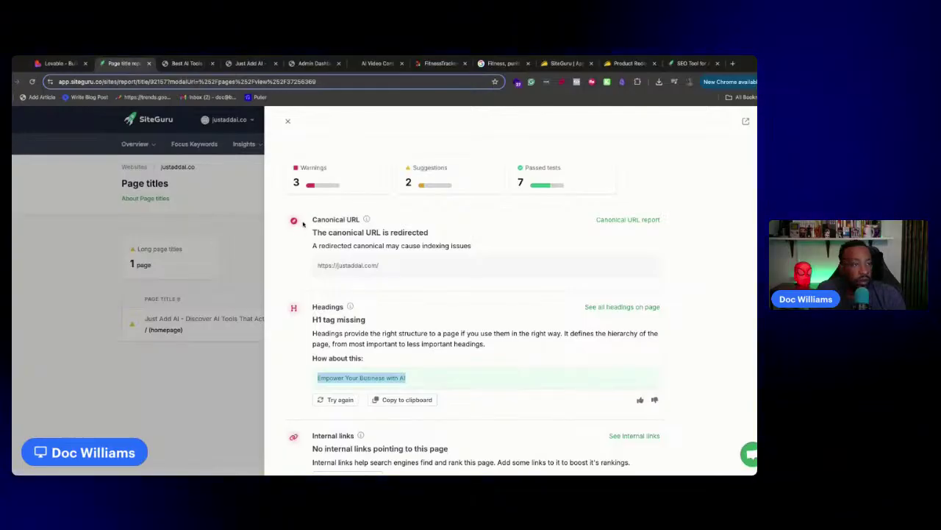
pyautogui.scroll(3, 337, 270)
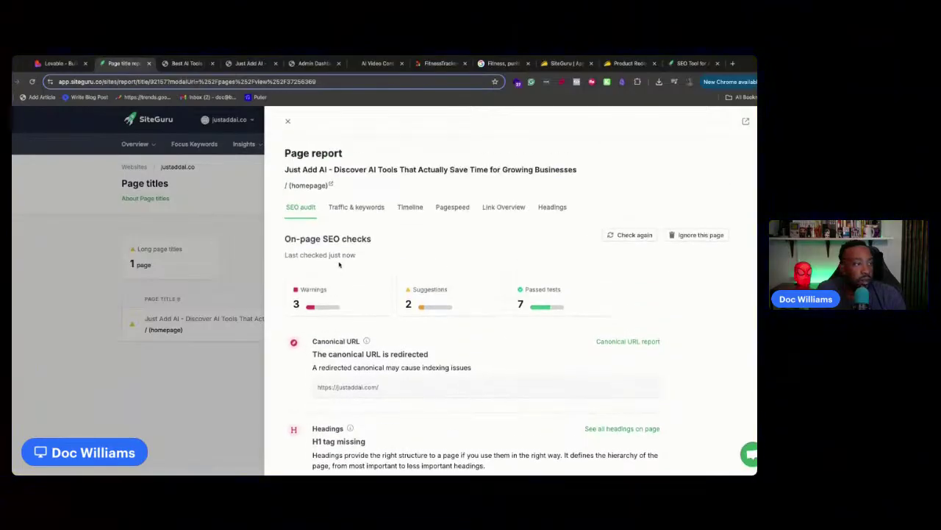
pyautogui.scroll(-4, 340, 265)
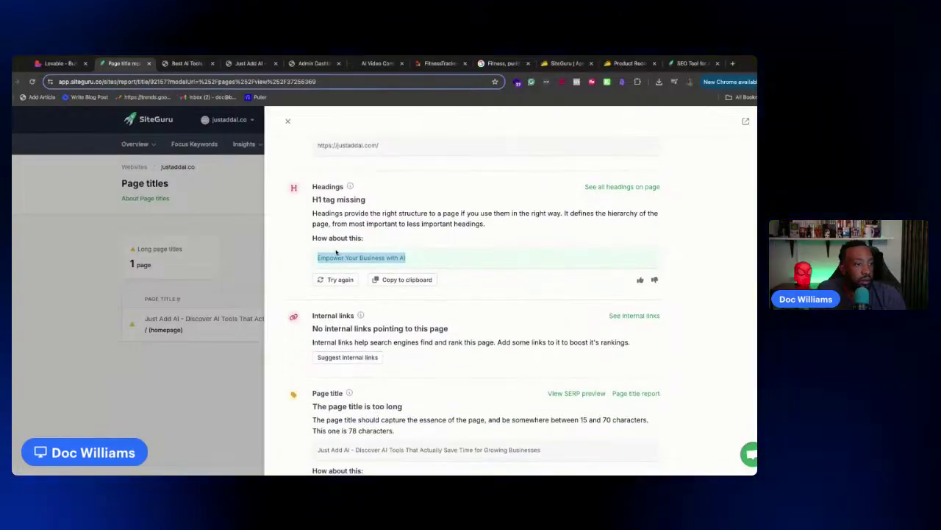
pyautogui.click(69, 64)
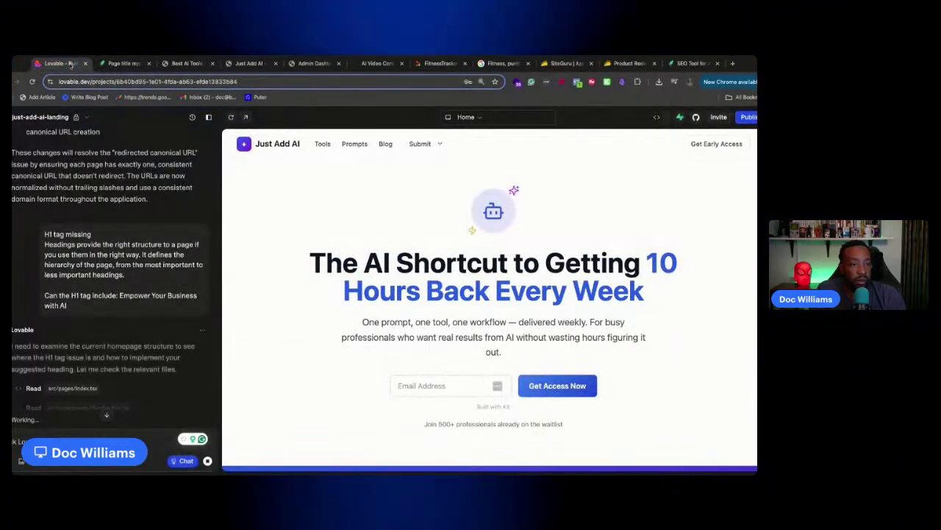
pyautogui.scroll(-2, 151, 252)
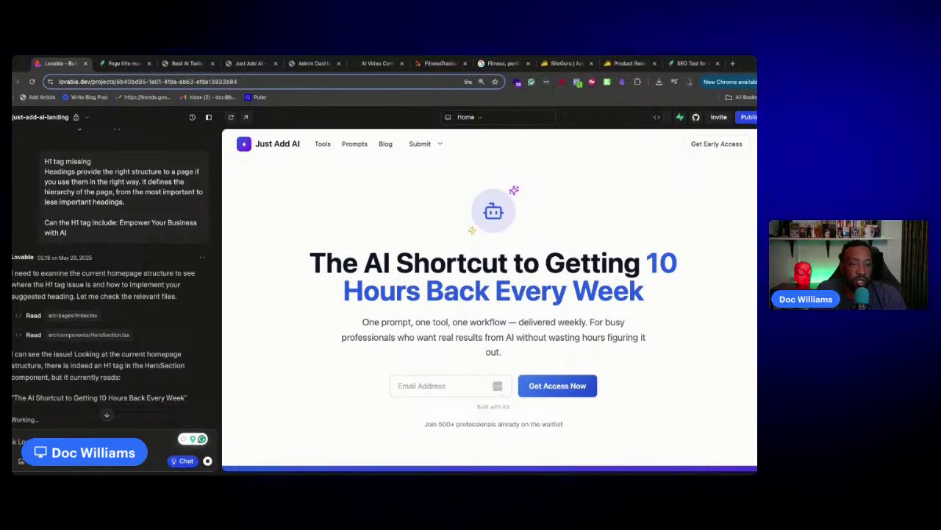
pyautogui.scroll(-3, 172, 282)
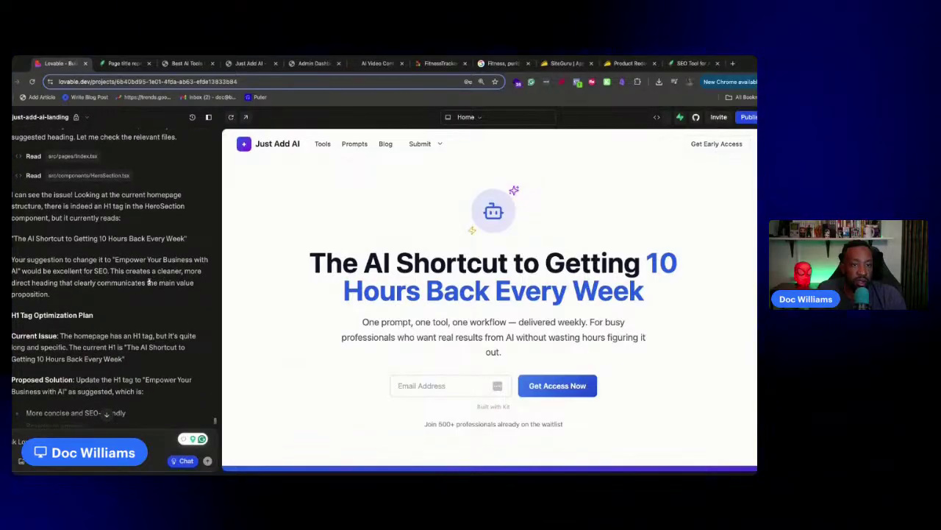
pyautogui.scroll(-3, 148, 282)
pyautogui.scroll(-5, 150, 284)
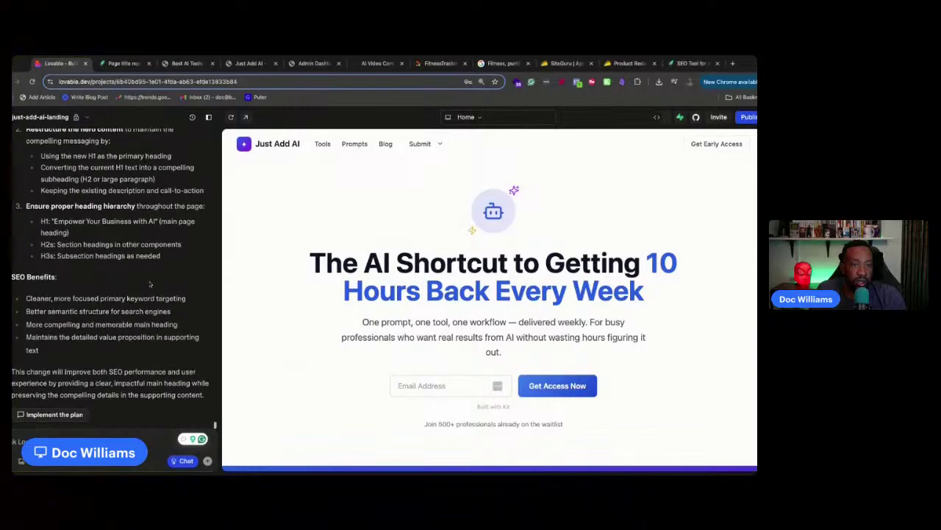
# Tell Lovable to implement the 'Empower Your Business with AI' H1 plan, then return to SiteGuru's homepage report
pyautogui.click(74, 414)
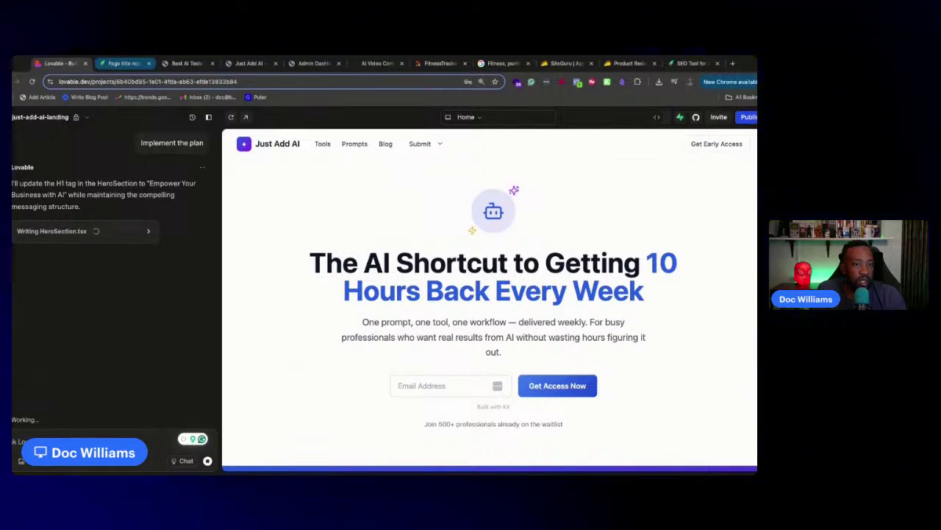
pyautogui.click(124, 63)
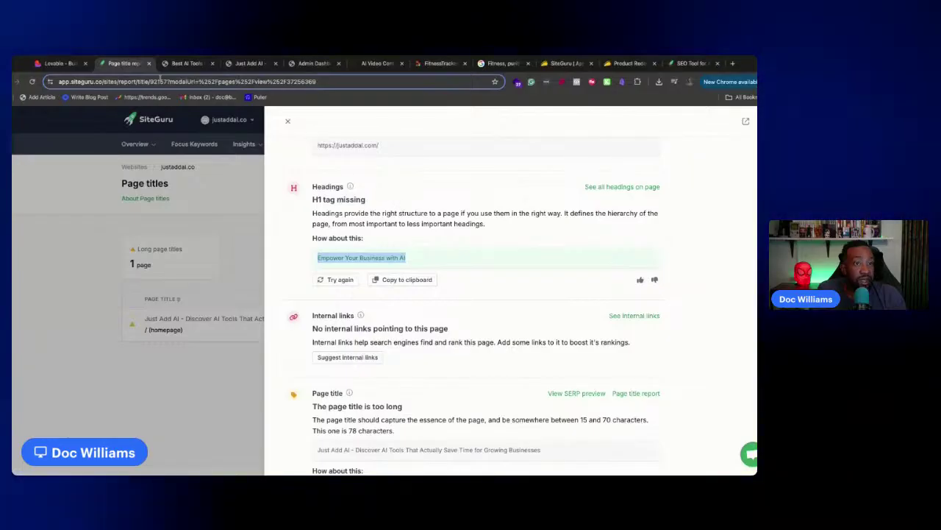
pyautogui.click(39, 63)
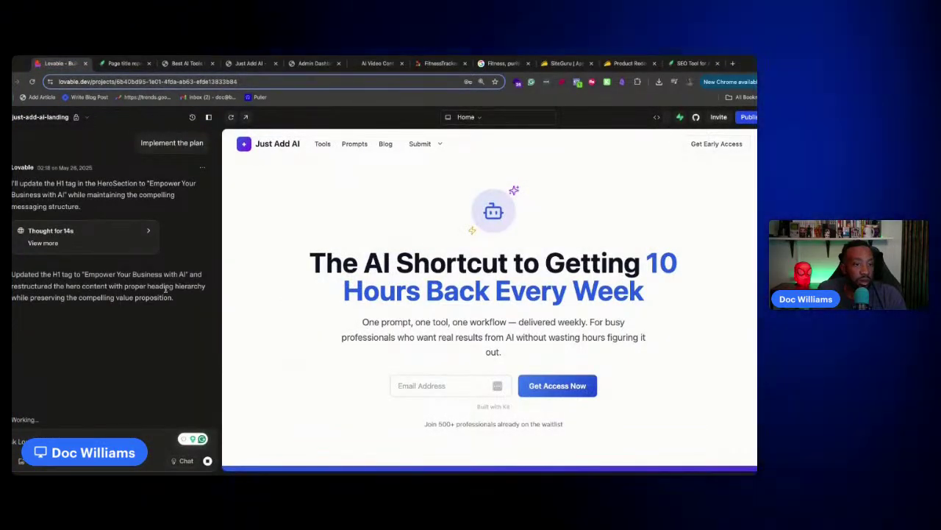
pyautogui.click(115, 68)
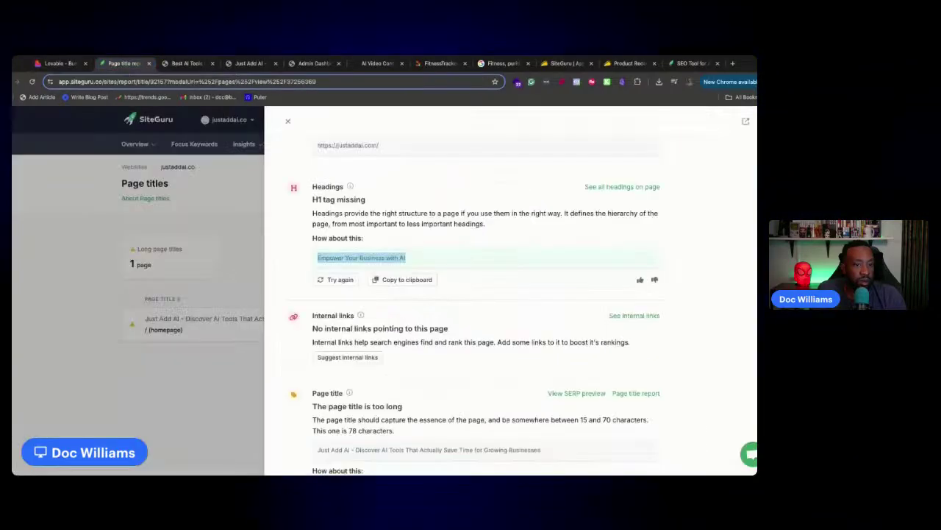
# Copy the 'No internal links pointing to this page' issue and its description, then return to Lovable
pyautogui.click(416, 335)
pyautogui.moveTo(637, 347); pyautogui.dragTo(638, 345)
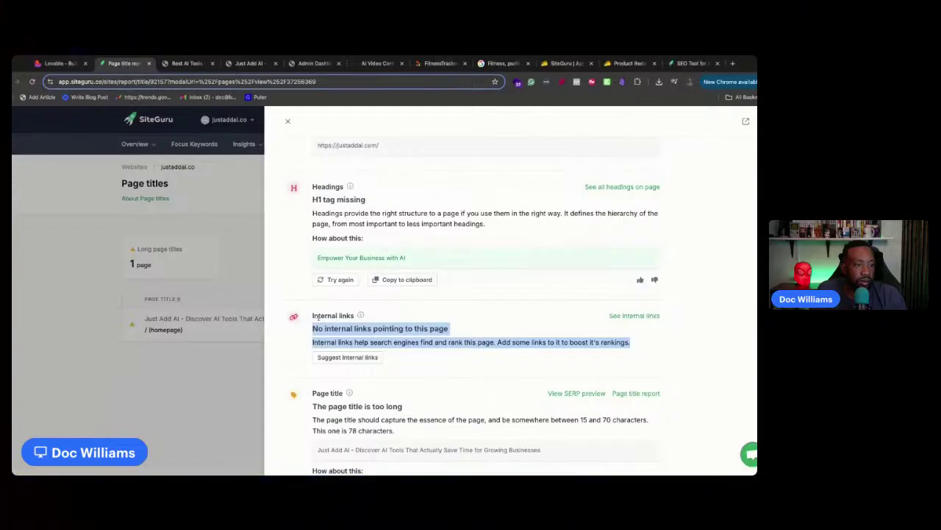
pyautogui.click(323, 318)
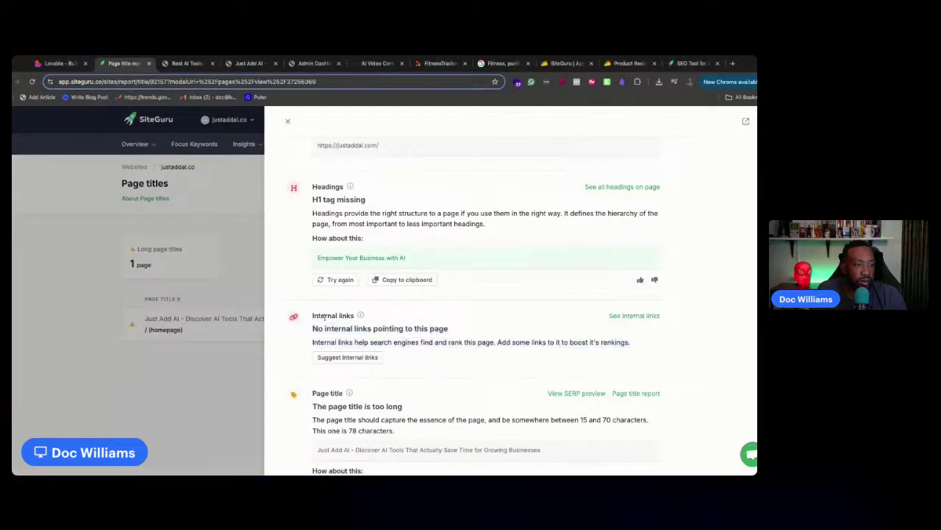
pyautogui.click(361, 315)
pyautogui.scroll(-1, 390, 337)
pyautogui.scroll(-1, 390, 337)
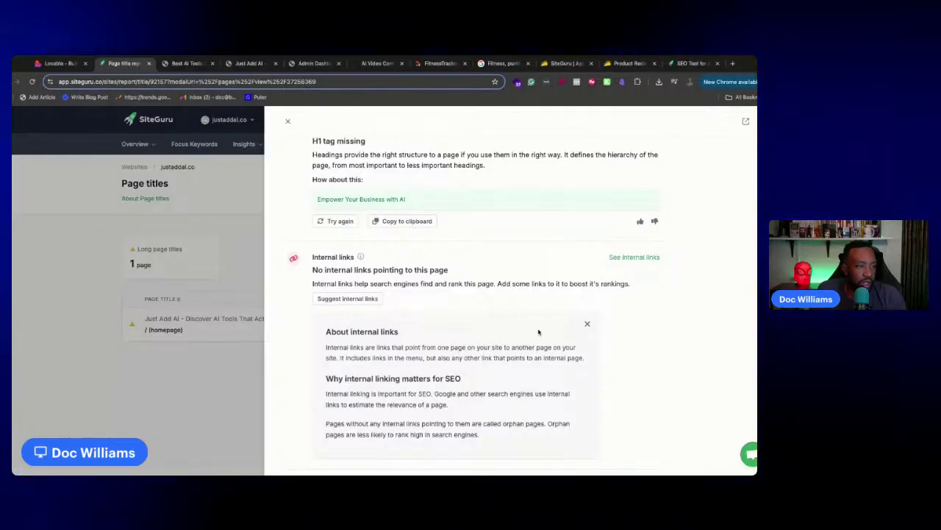
pyautogui.moveTo(640, 288); pyautogui.dragTo(318, 270)
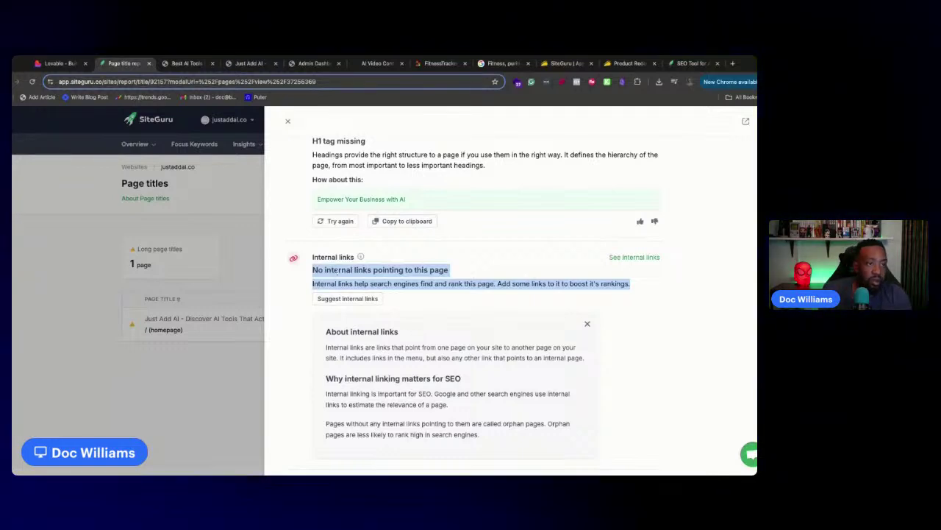
pyautogui.click(52, 63)
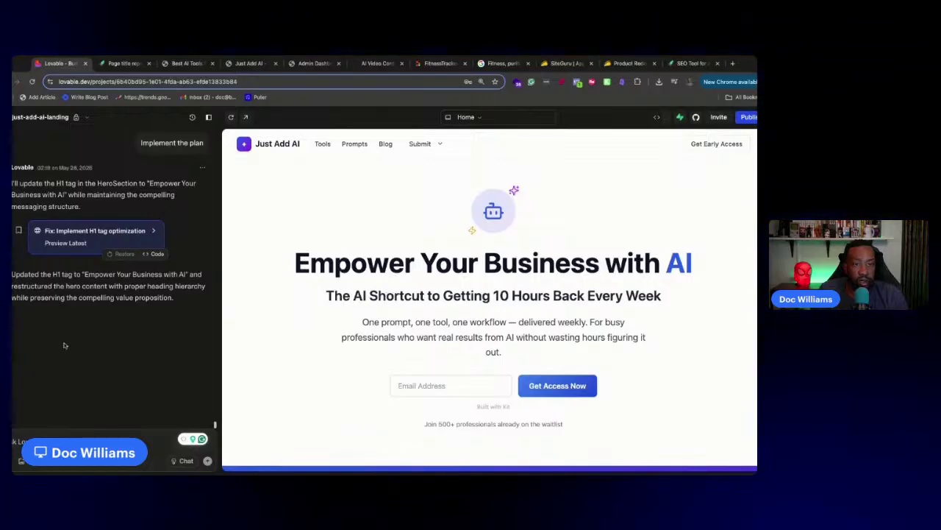
# Publish the update with 'Publish anyway' past the Supabase warning, then paste the internal-links issue into chat
pyautogui.click(749, 117)
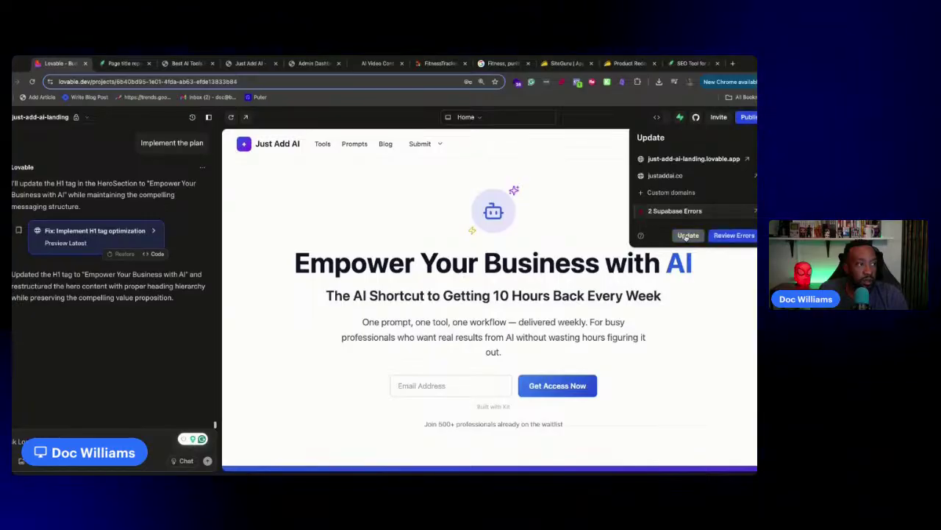
pyautogui.click(685, 236)
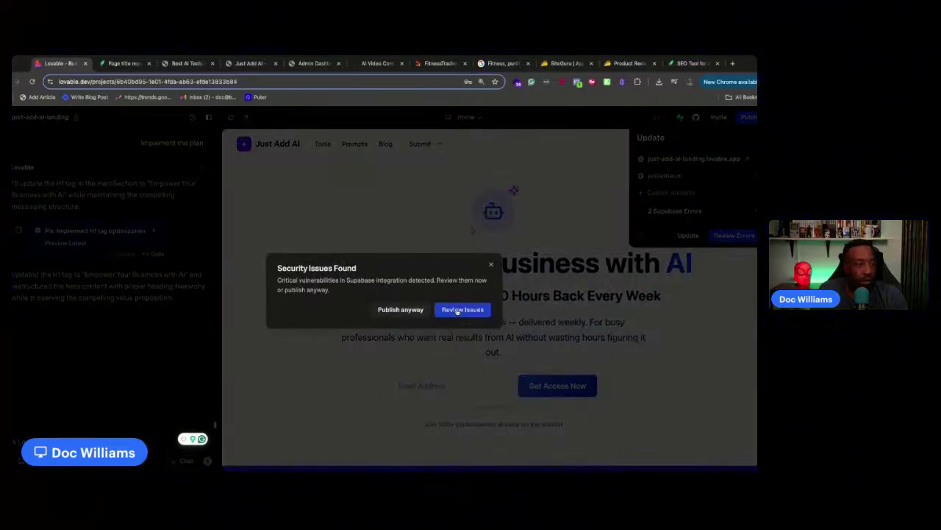
pyautogui.click(399, 313)
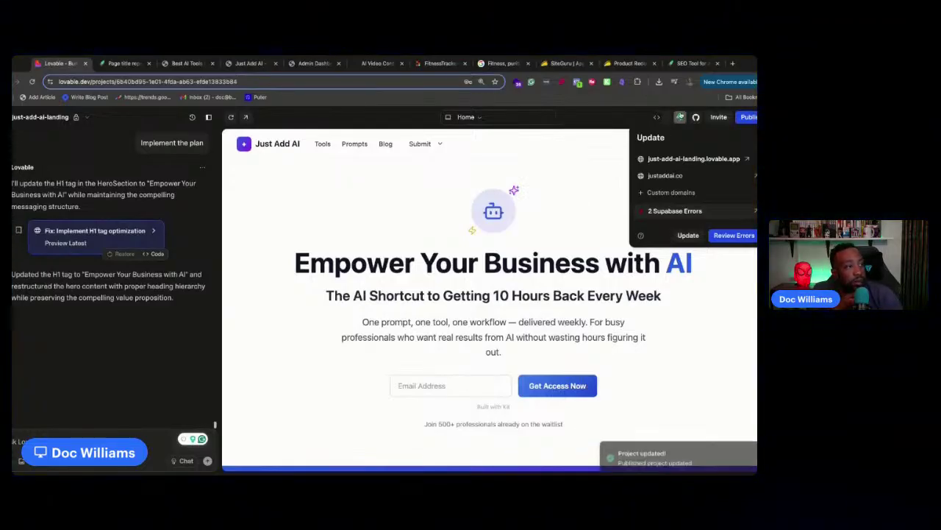
pyautogui.click(743, 118)
pyautogui.hotkey('ctrl', 'v')
# Send the 'No internal links pointing to this page' issue to the AI as another change, then return to SiteGuru
pyautogui.moveTo(137, 420); pyautogui.dragTo(96, 421)
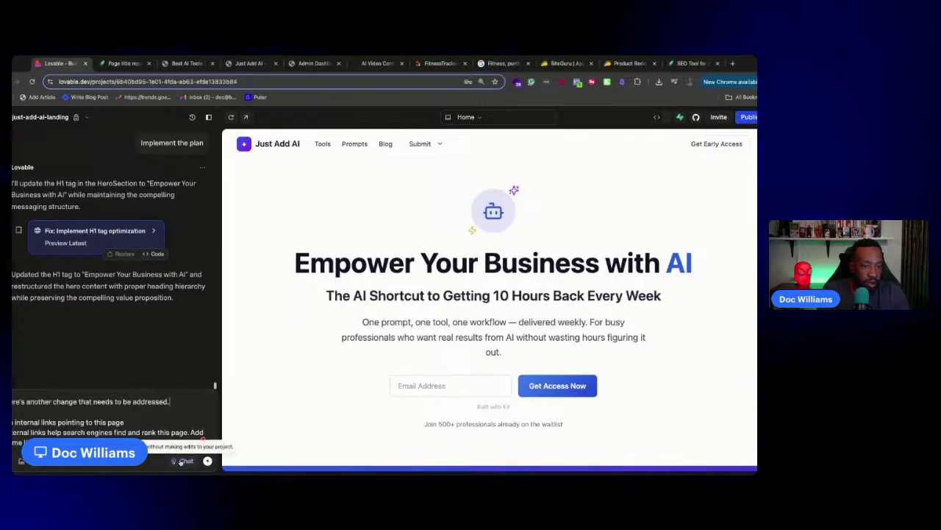
pyautogui.click(207, 461)
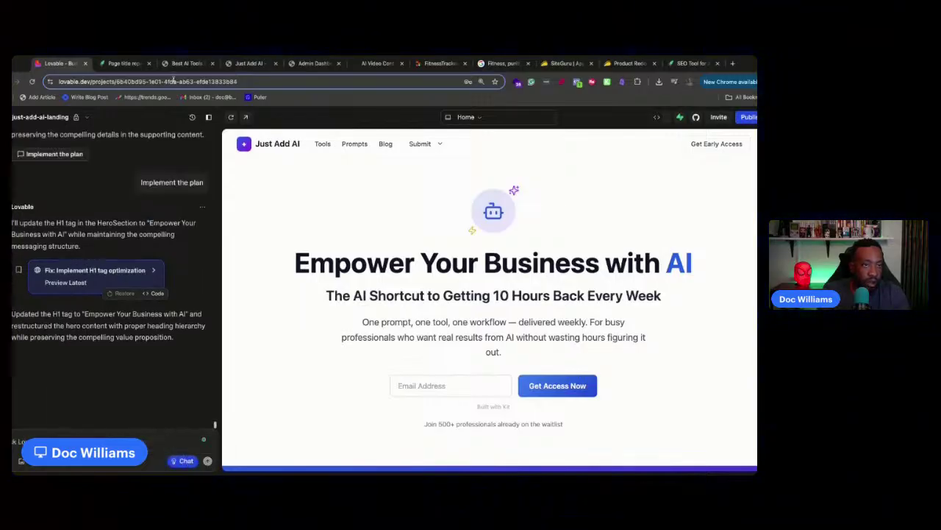
pyautogui.click(121, 64)
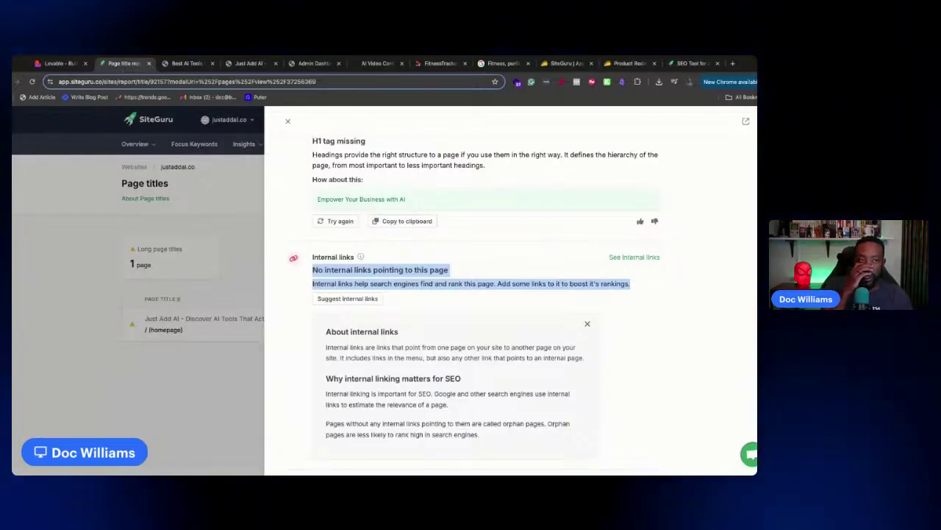
# Request homepage internal link suggestions in SiteGuru, find them Agency-plan only, then return to Lovable's plan
pyautogui.scroll(-1, 295, 191)
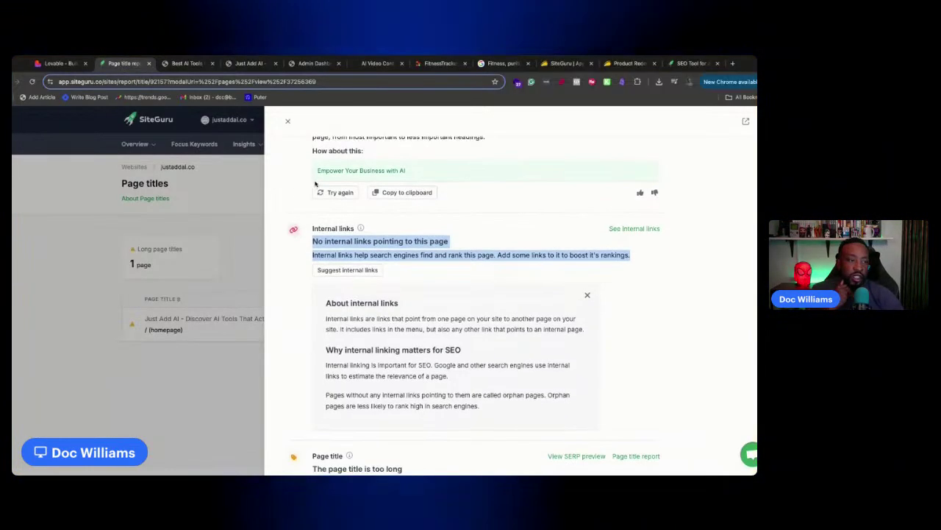
pyautogui.click(373, 273)
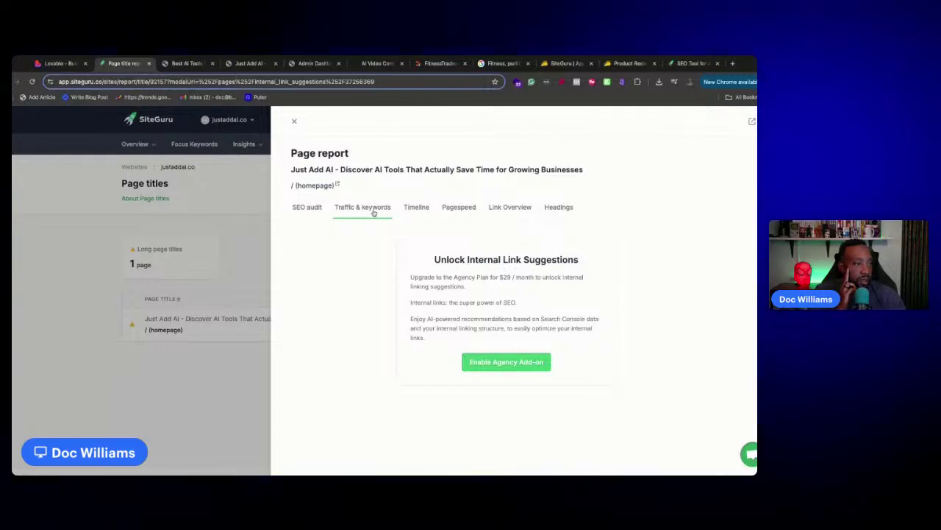
pyautogui.click(308, 207)
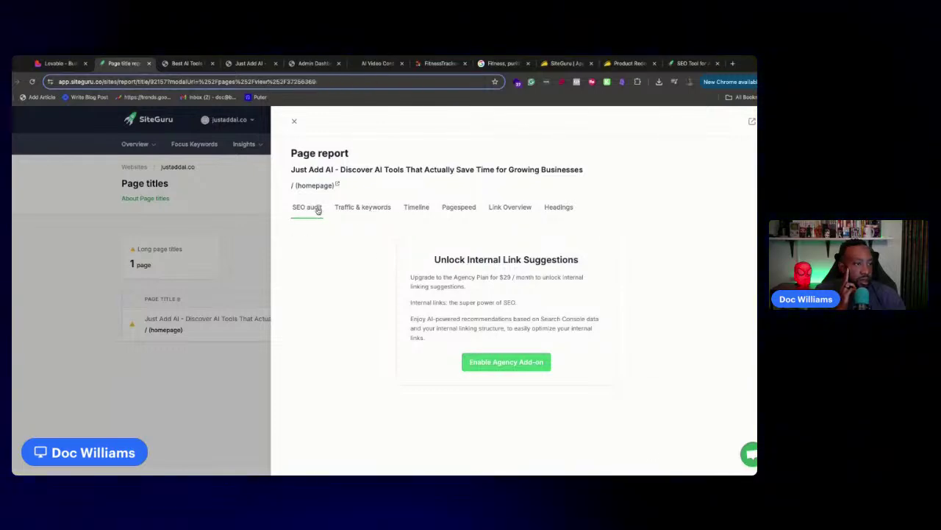
pyautogui.scroll(-4, 424, 286)
pyautogui.scroll(-2, 424, 287)
pyautogui.scroll(2, 421, 274)
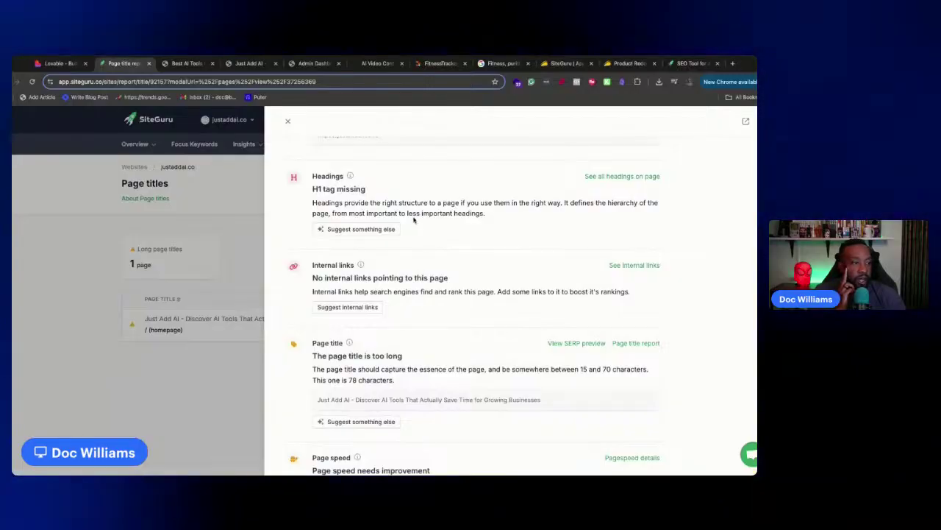
pyautogui.scroll(-1, 386, 350)
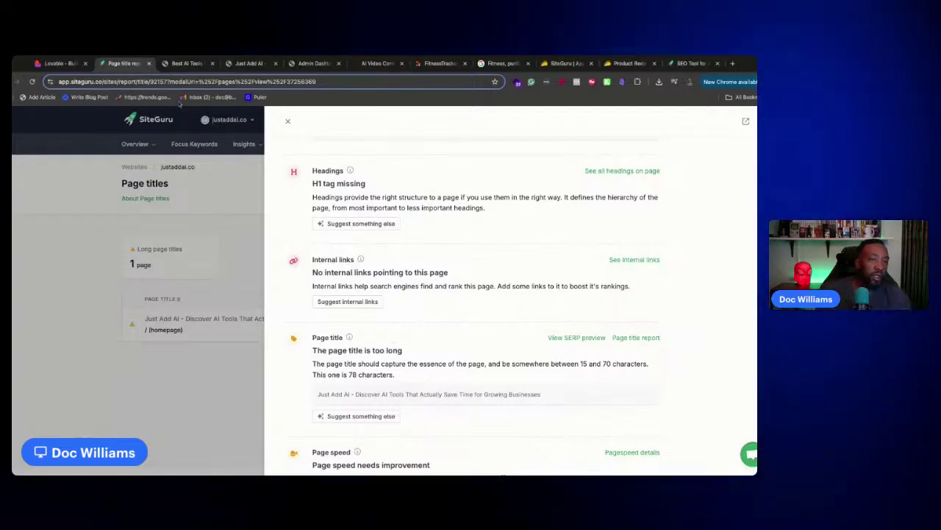
pyautogui.click(58, 63)
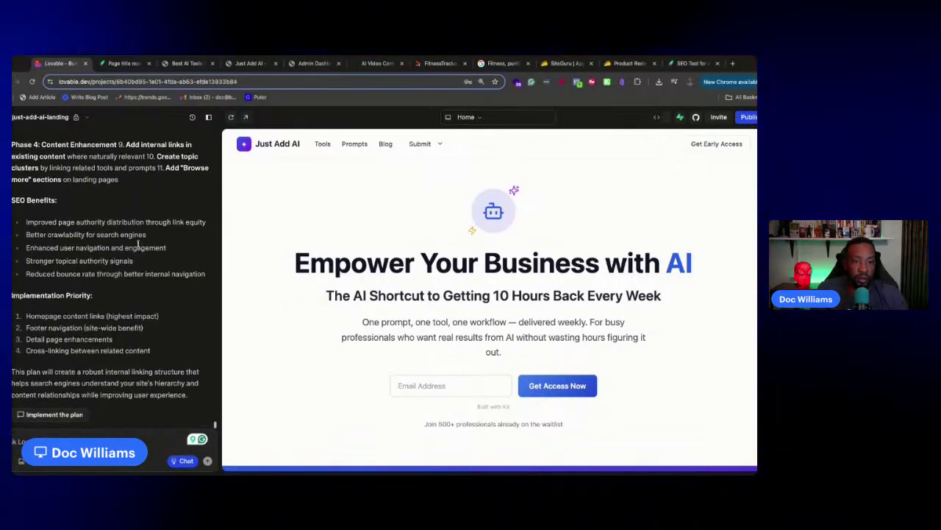
# Have the AI implement the internal linking plan, review SiteGuru's 78-character title issue, and return to Lovable
pyautogui.click(73, 415)
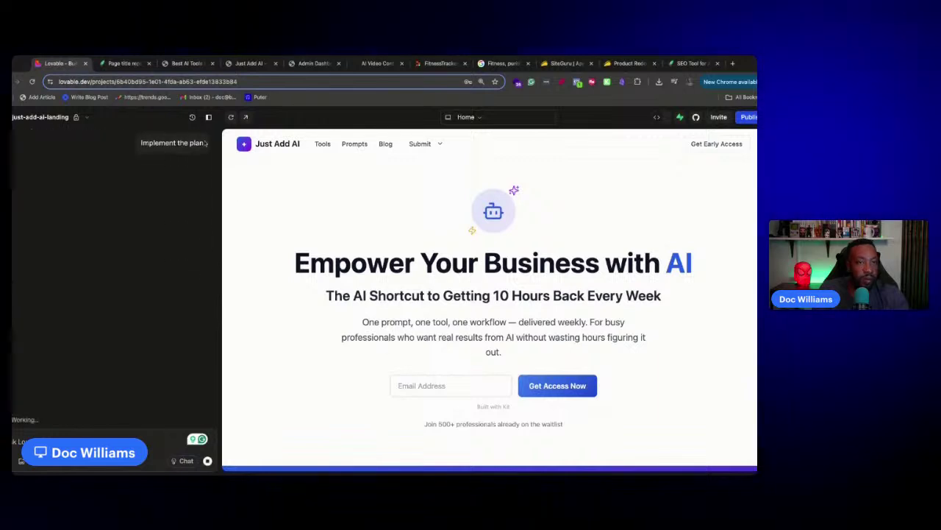
pyautogui.click(119, 63)
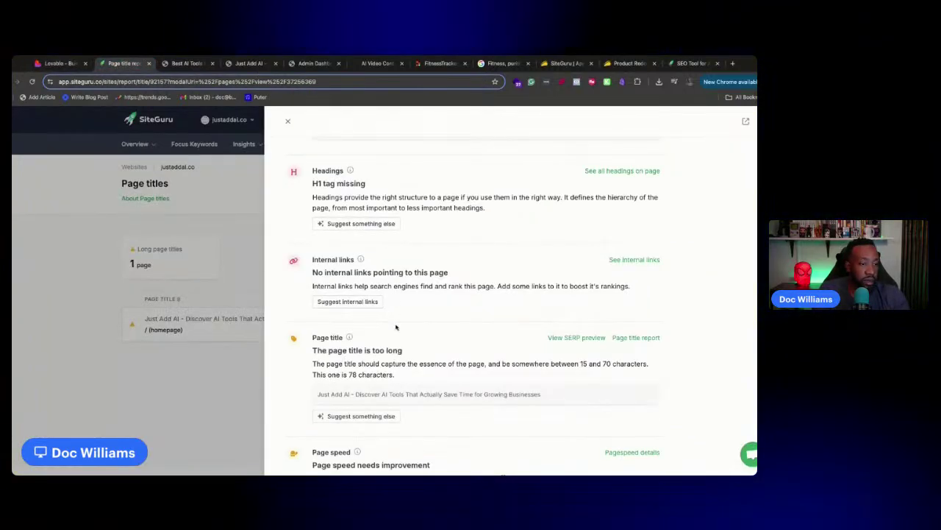
pyautogui.moveTo(398, 377); pyautogui.dragTo(311, 350)
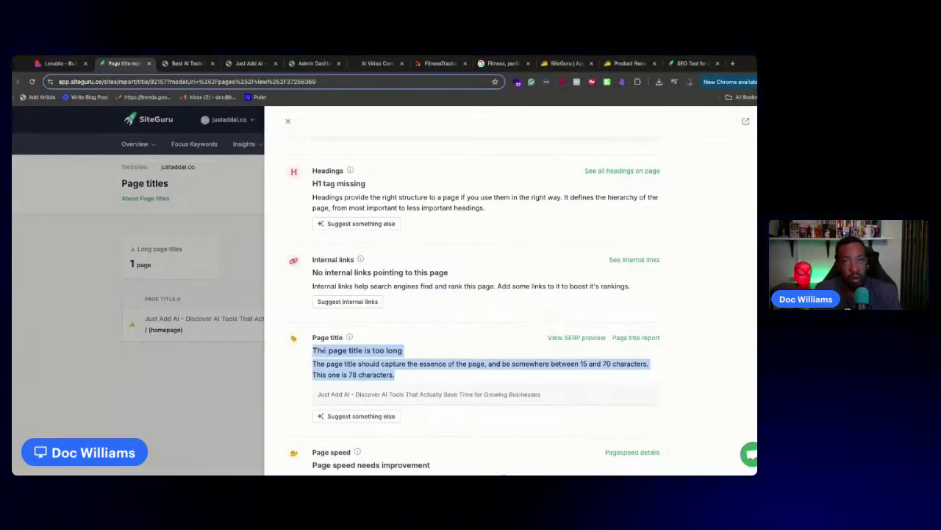
pyautogui.click(59, 63)
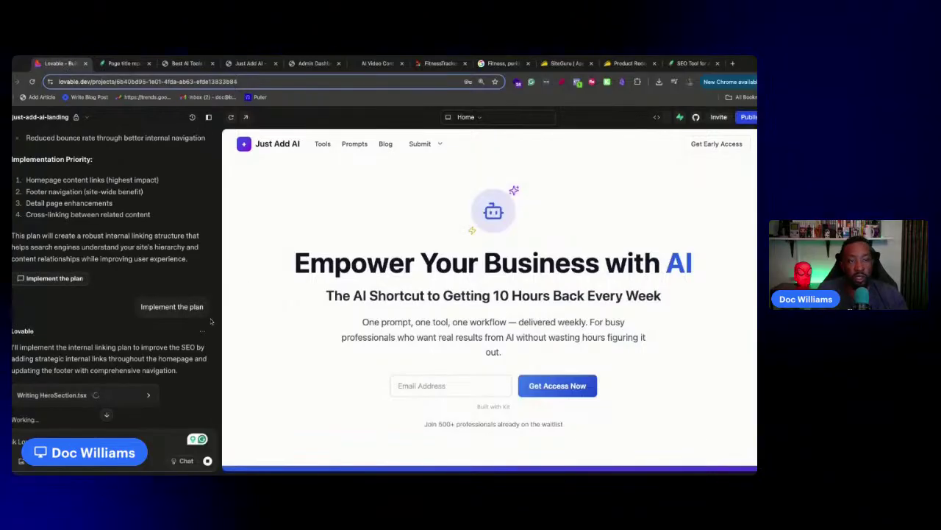
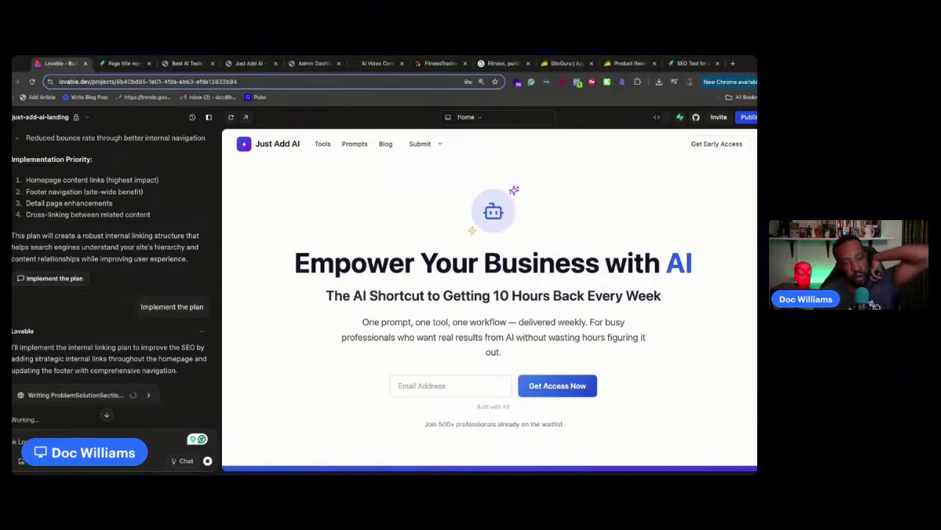
# Launch Google's PageSpeed test for the justaddai.co homepage from SiteGuru's 74/100 page speed finding
pyautogui.click(120, 65)
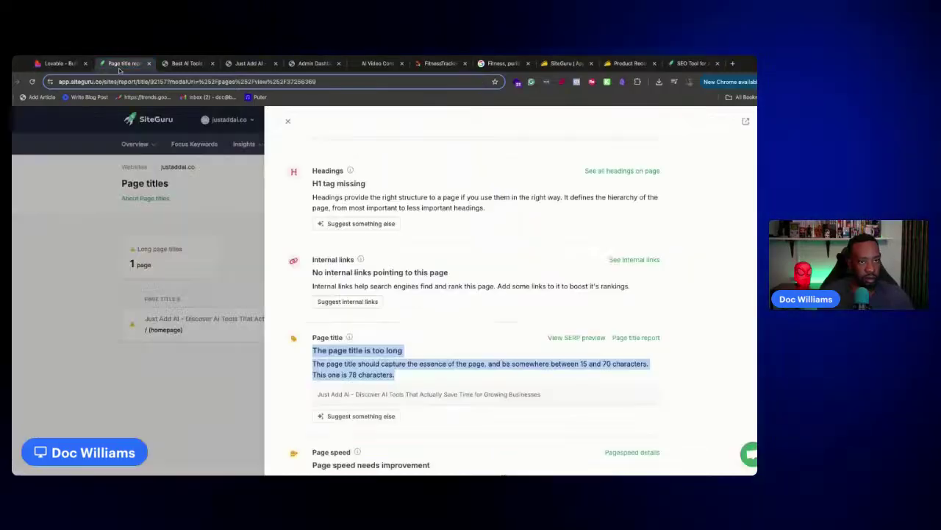
pyautogui.scroll(-15, 447, 252)
pyautogui.scroll(5, 447, 252)
pyautogui.scroll(2, 448, 252)
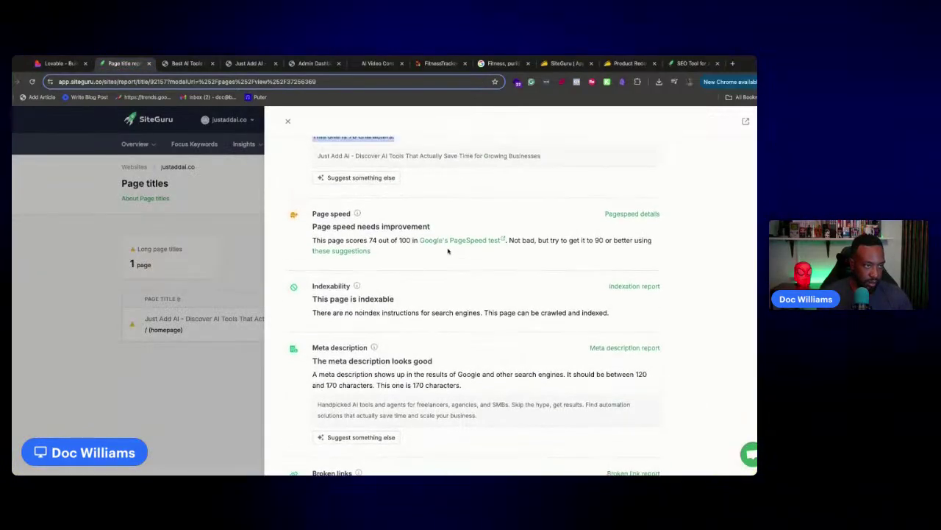
pyautogui.click(503, 284)
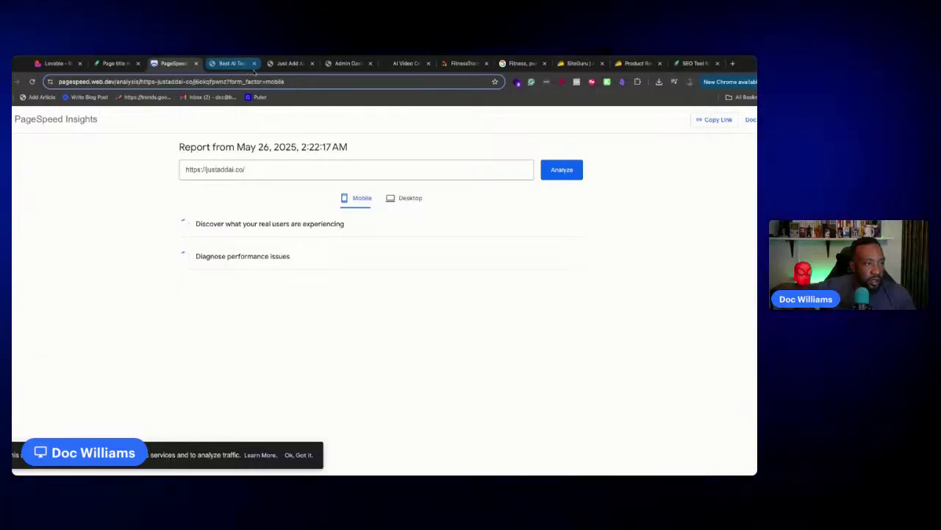
# Check the desktop PageSpeed results, then return to SiteGuru's 78-character page title report
pyautogui.click(402, 200)
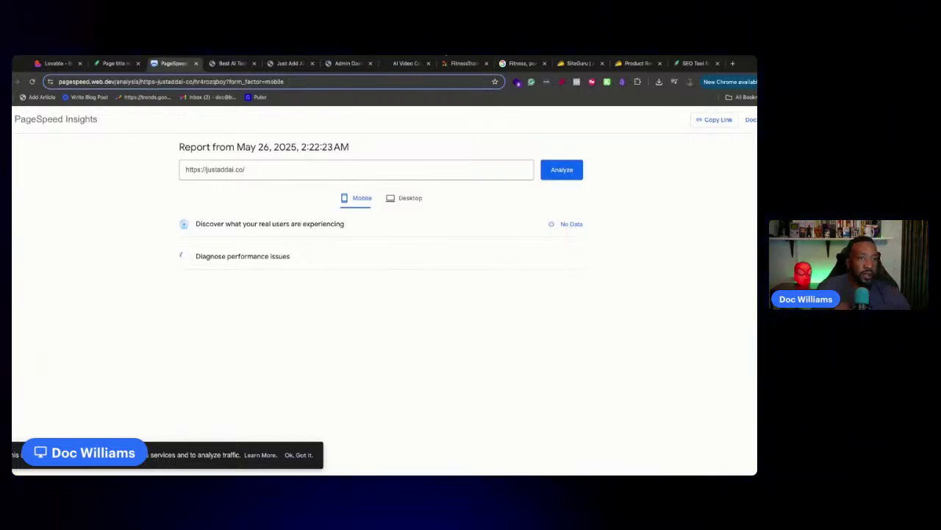
pyautogui.click(108, 65)
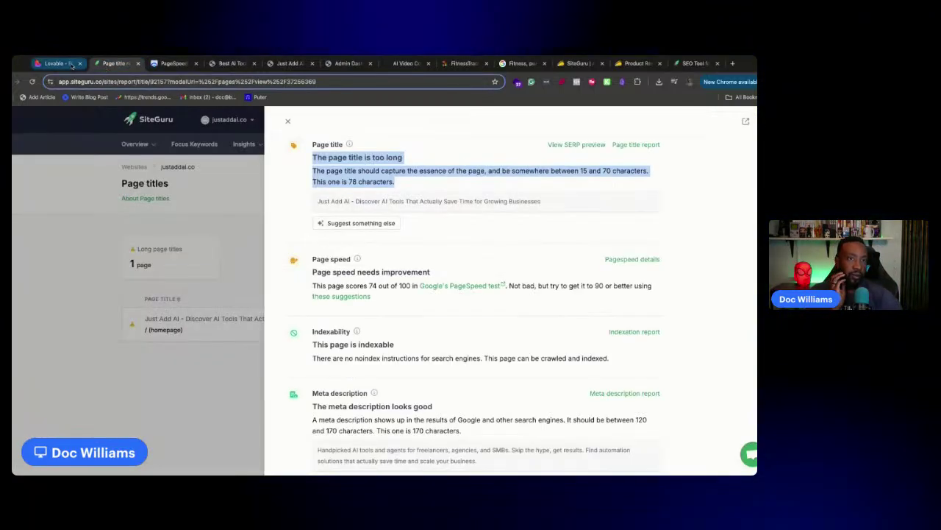
# Test the new Tools and Prompts links in the Lovable preview, then paste the title-too-long warning into chat
pyautogui.click(55, 63)
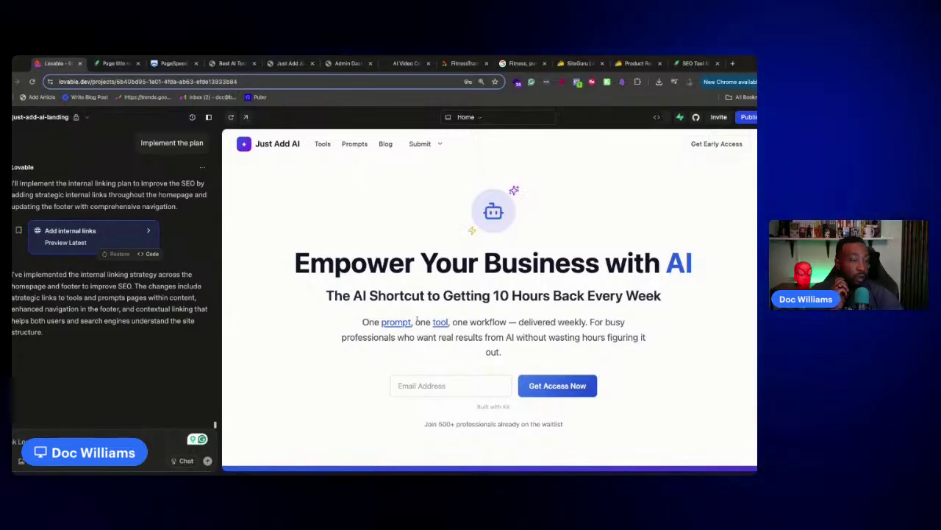
pyautogui.scroll(-10, 441, 327)
pyautogui.scroll(-15, 449, 336)
pyautogui.scroll(15, 451, 329)
pyautogui.scroll(4, 450, 329)
pyautogui.scroll(-10, 486, 359)
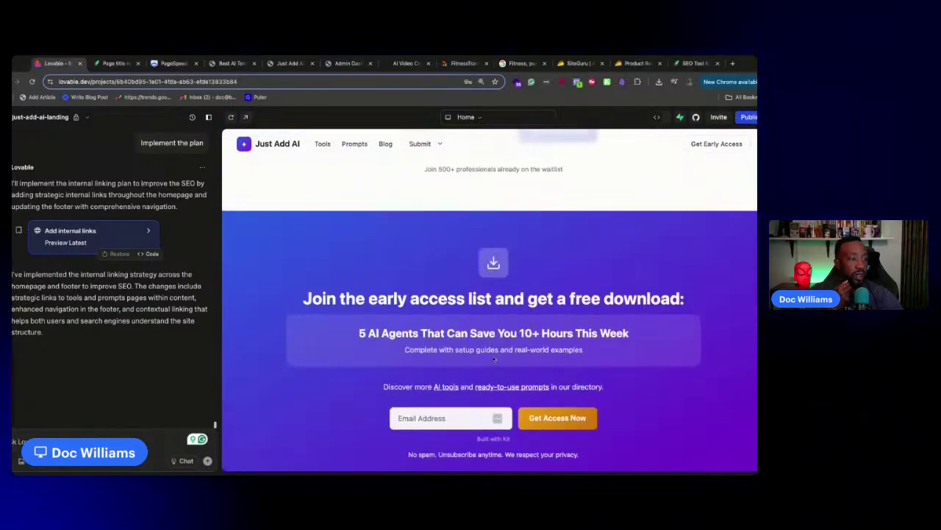
pyautogui.click(438, 324)
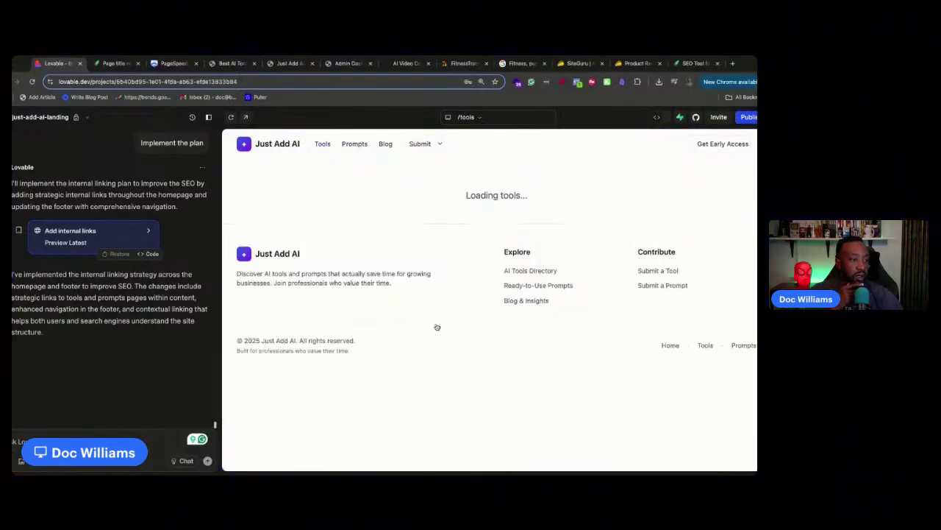
pyautogui.click(303, 145)
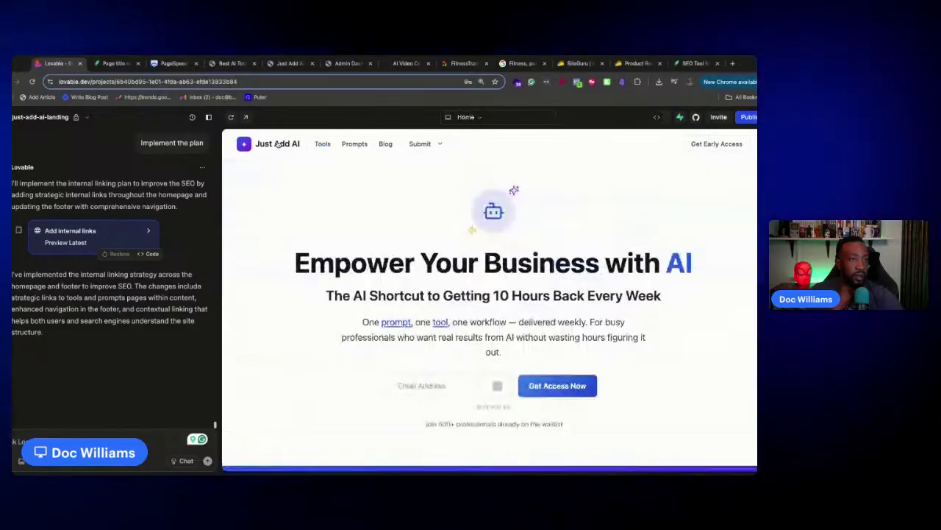
pyautogui.click(395, 323)
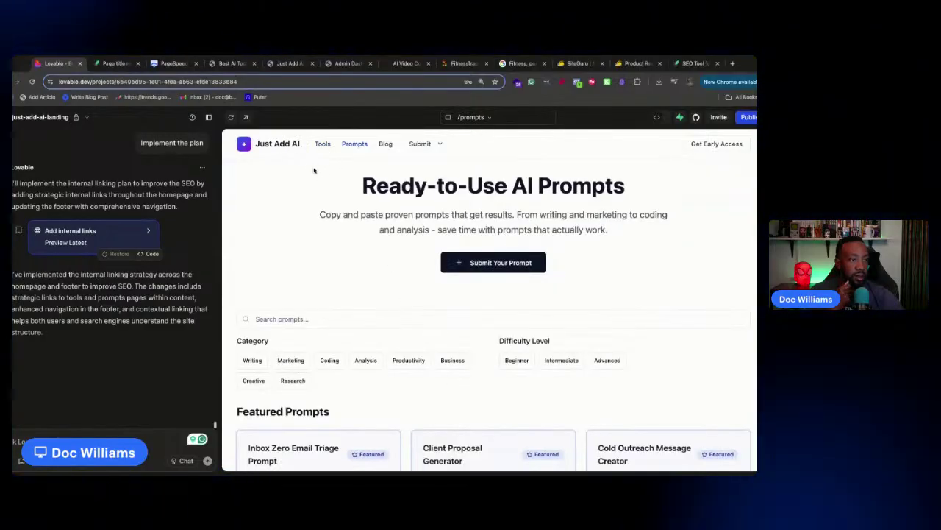
pyautogui.click(276, 143)
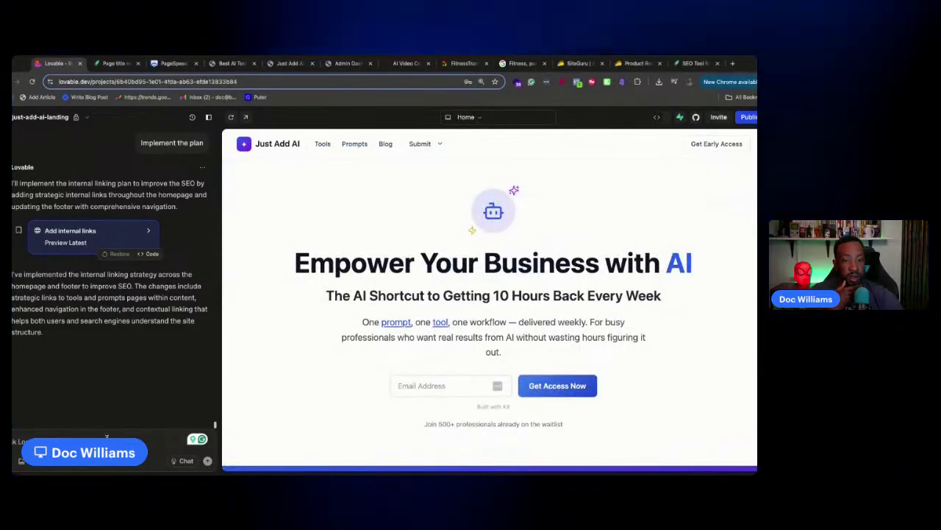
pyautogui.hotkey('ctrl', 'v')
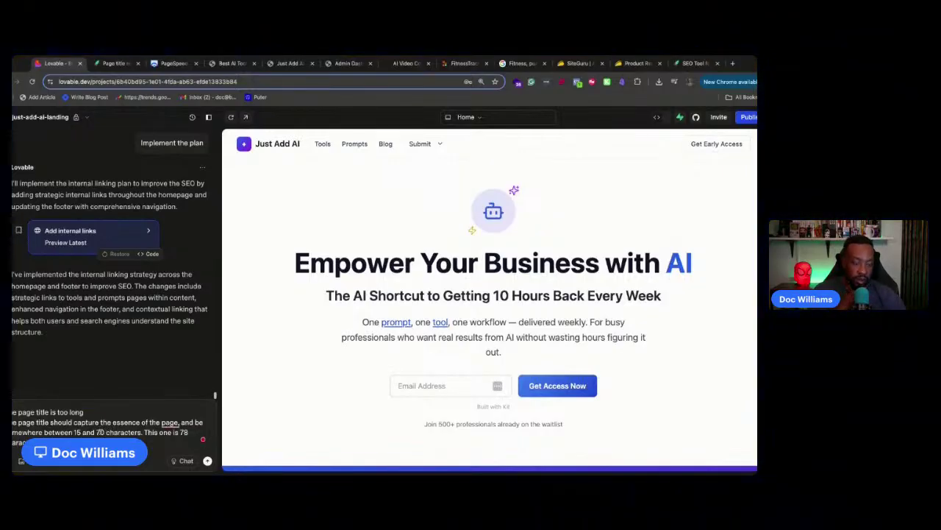
# Send the AI the warning plus the current homepage title copied from SiteGuru, adding 'Change it to the following.'
pyautogui.click(114, 63)
pyautogui.scroll(1, 401, 267)
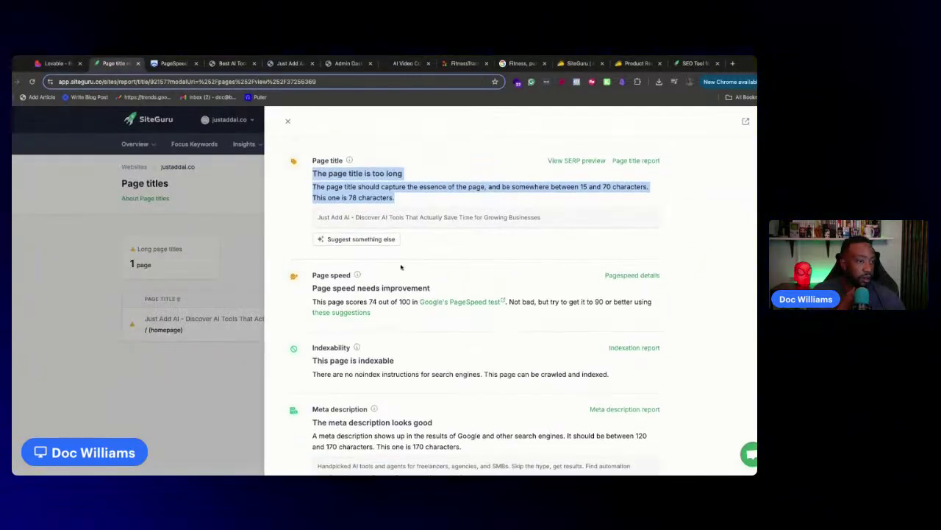
pyautogui.click(553, 218)
pyautogui.moveTo(549, 218); pyautogui.dragTo(319, 218)
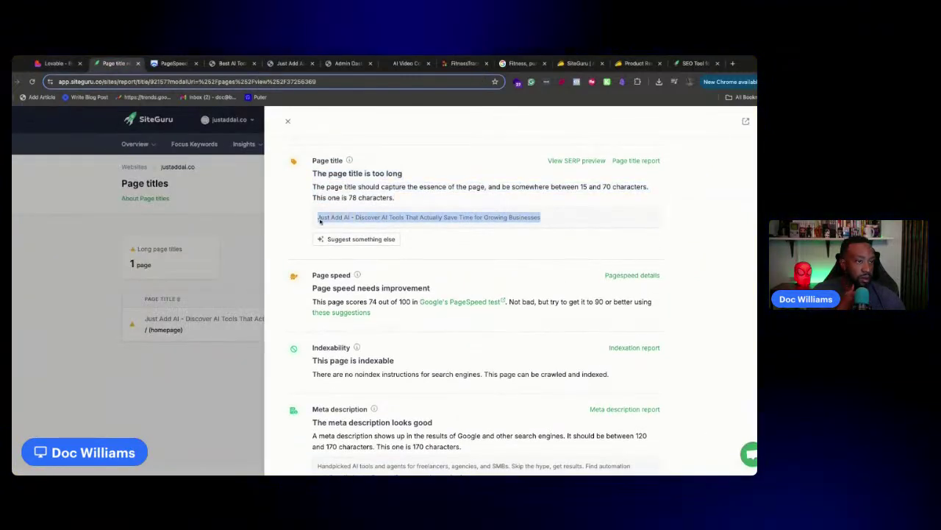
pyautogui.click(55, 63)
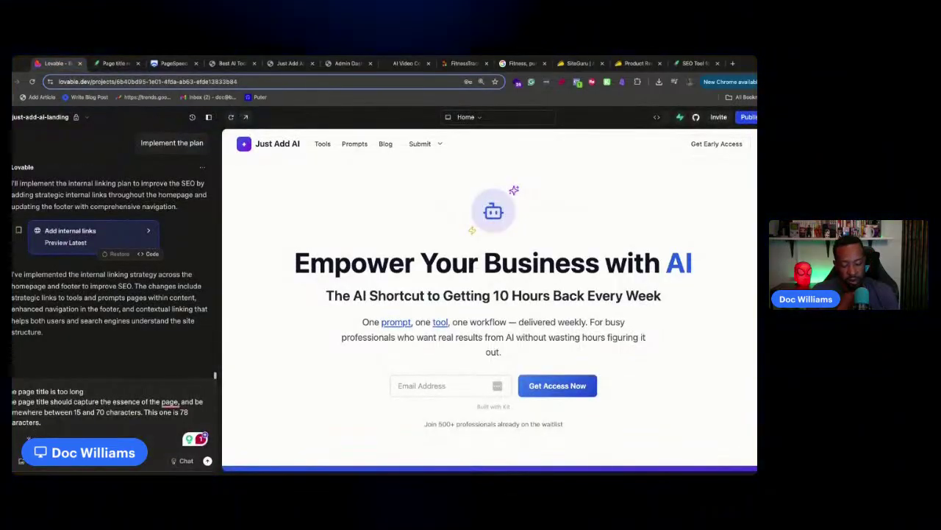
pyautogui.hotkey('ctrl', 'v')
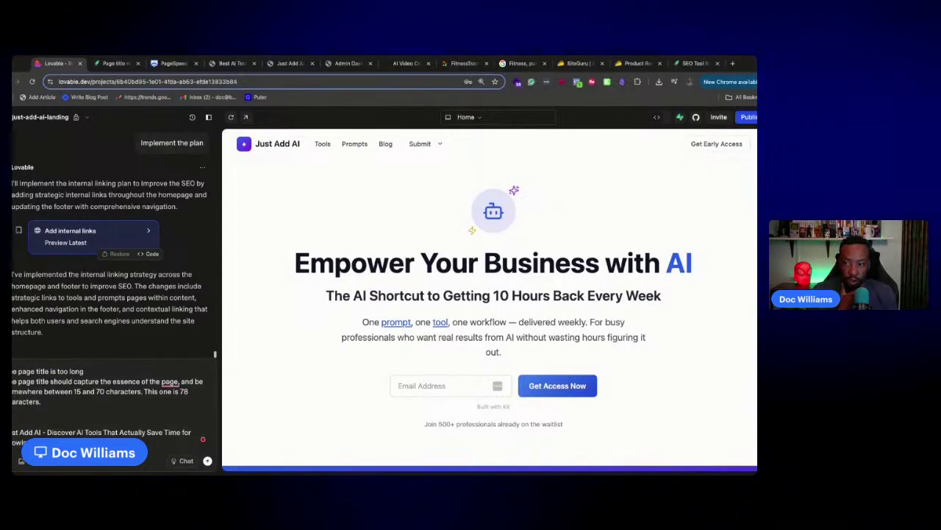
pyautogui.write('Change it to the following.')
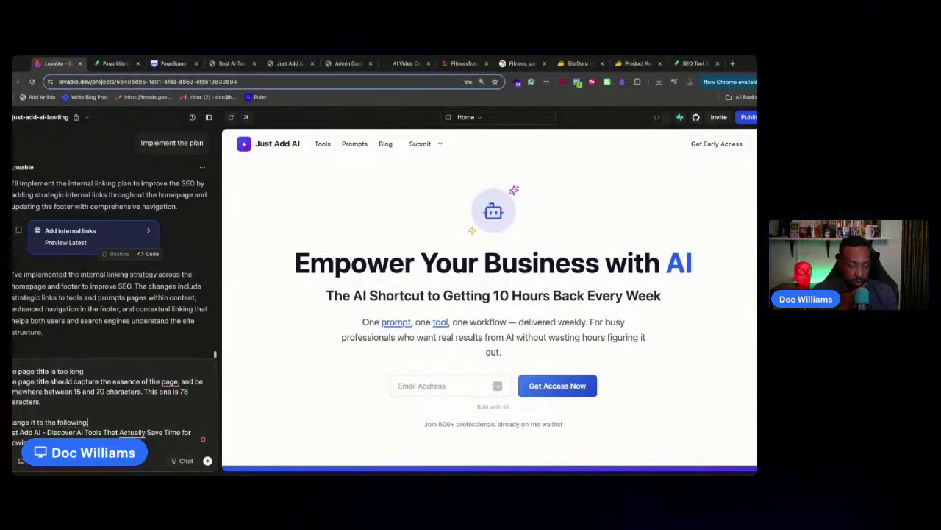
pyautogui.press('Return')
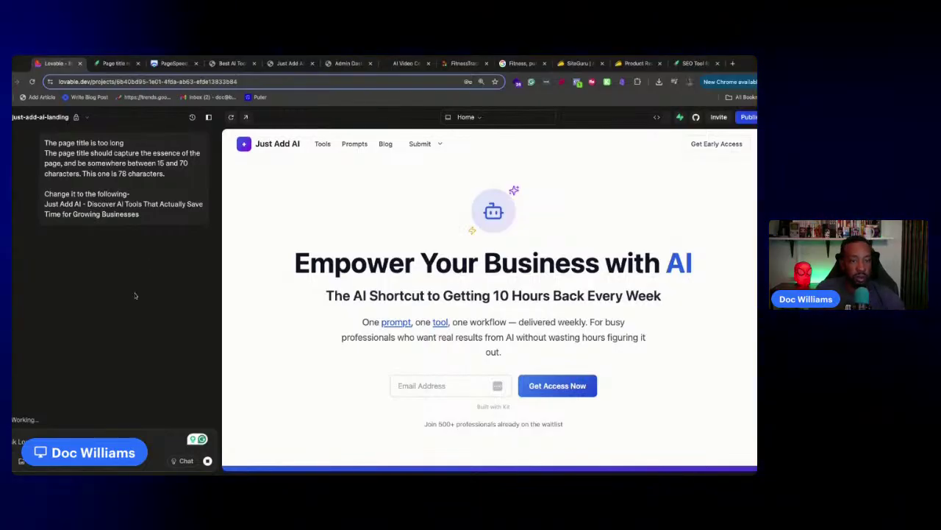
pyautogui.scroll(3, 125, 294)
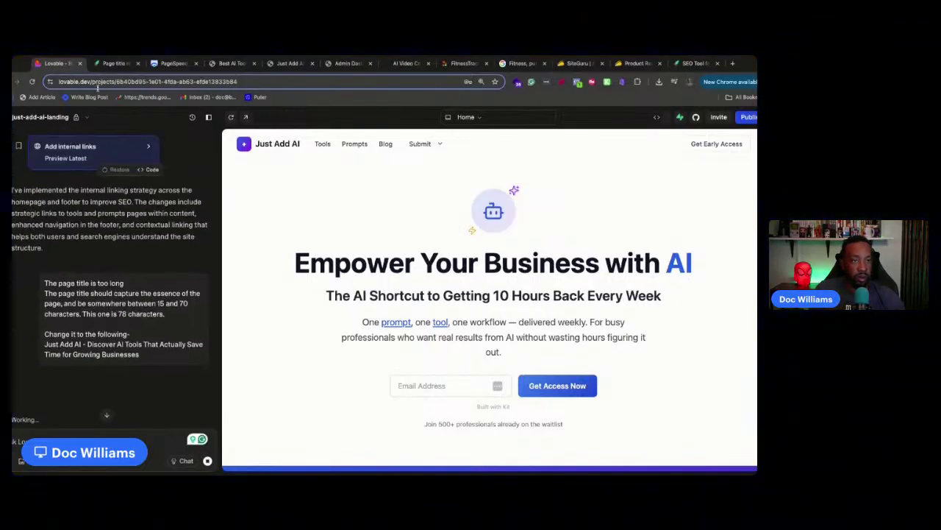
# Tell the AI to use the suggested title 'Just Add AI - Discover AI Tools That Save Time'
pyautogui.click(86, 119)
pyautogui.click(86, 123)
pyautogui.scroll(-3, 134, 267)
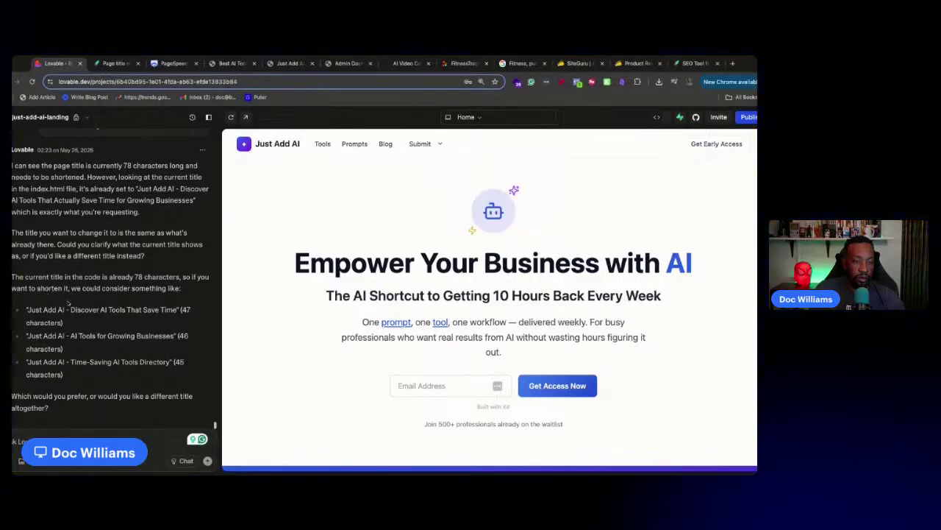
pyautogui.moveTo(178, 312); pyautogui.dragTo(27, 312)
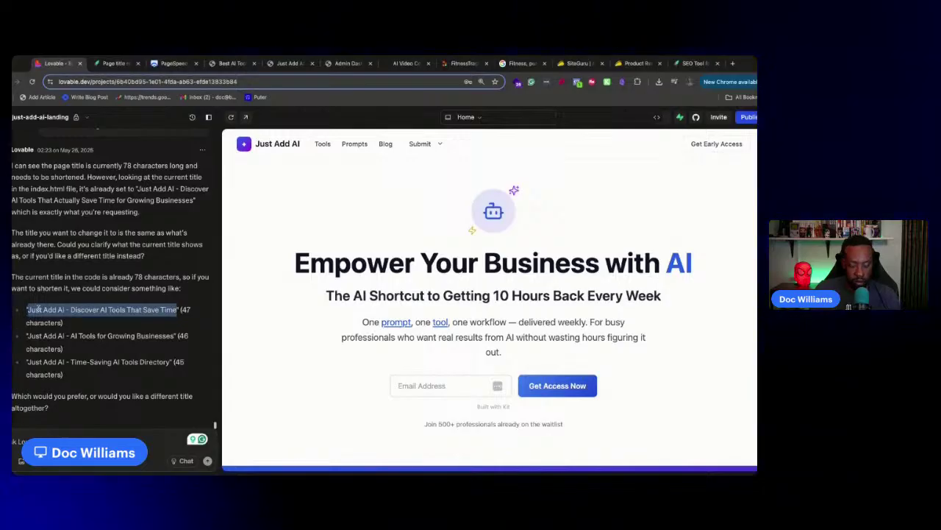
pyautogui.click(73, 436)
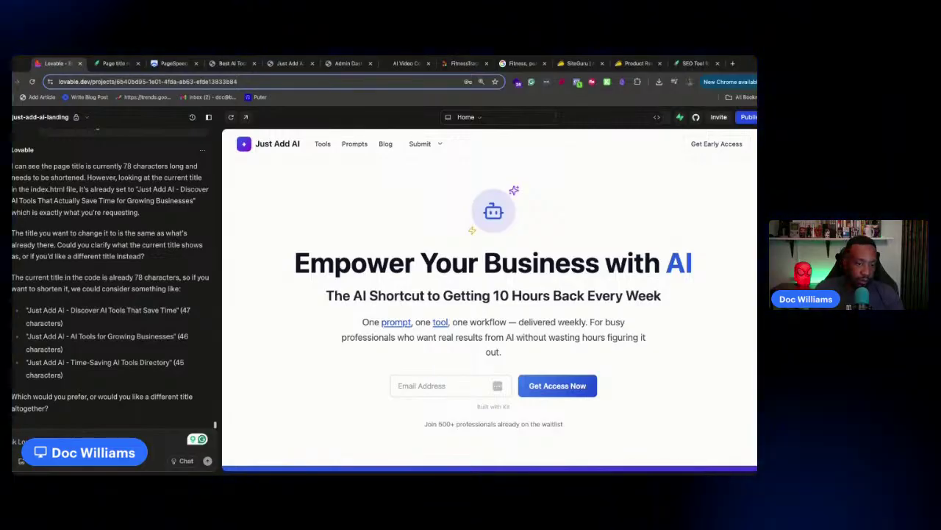
pyautogui.write("It's go")
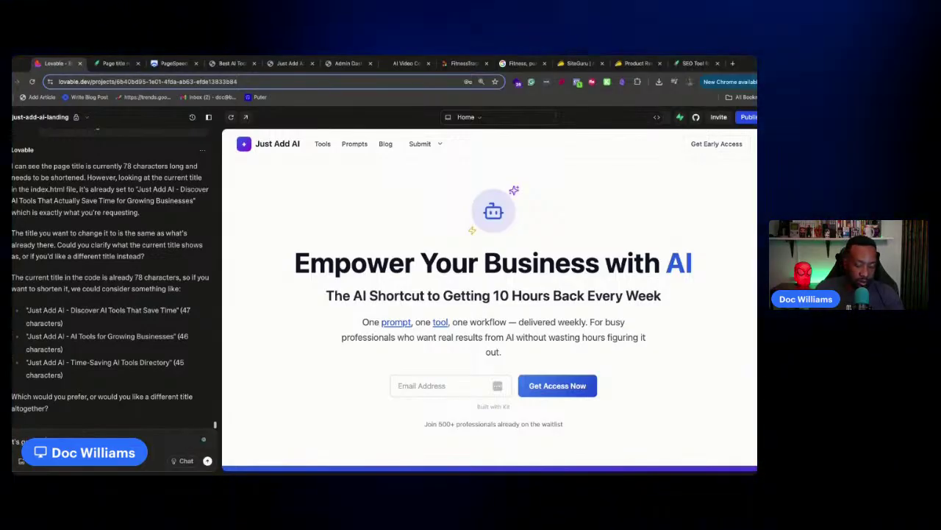
pyautogui.press('super+v')
pyautogui.press('Return')
# Review SiteGuru's page title report again while the AI updates index.html, then return to Lovable
pyautogui.click(117, 64)
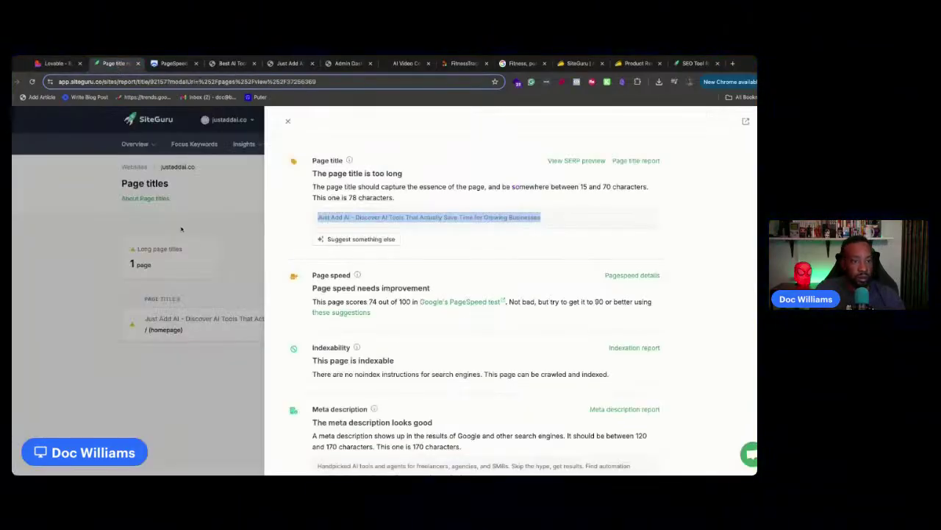
pyautogui.scroll(-3, 388, 269)
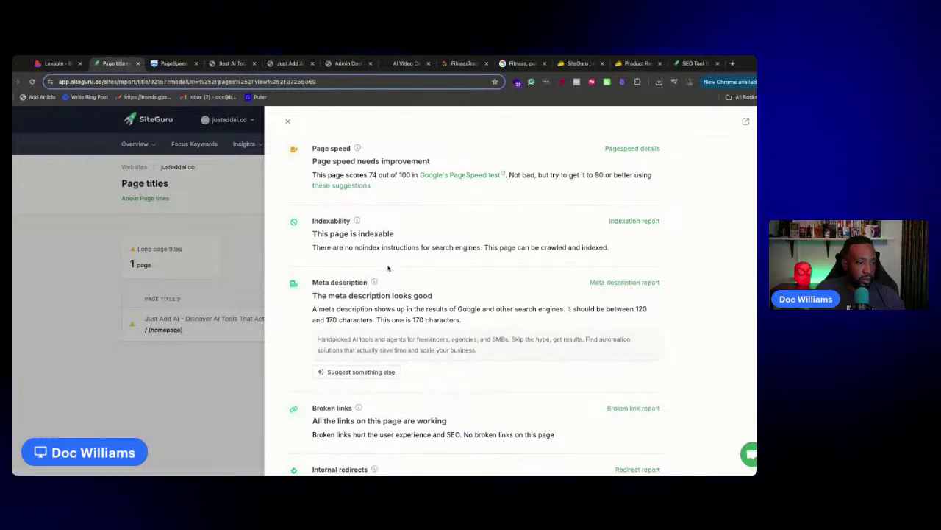
pyautogui.scroll(1, 374, 268)
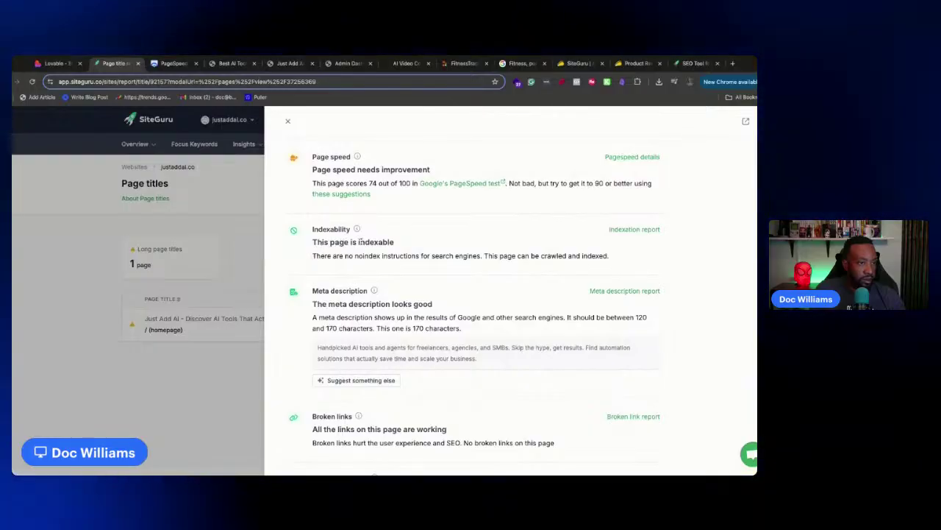
pyautogui.scroll(8, 431, 252)
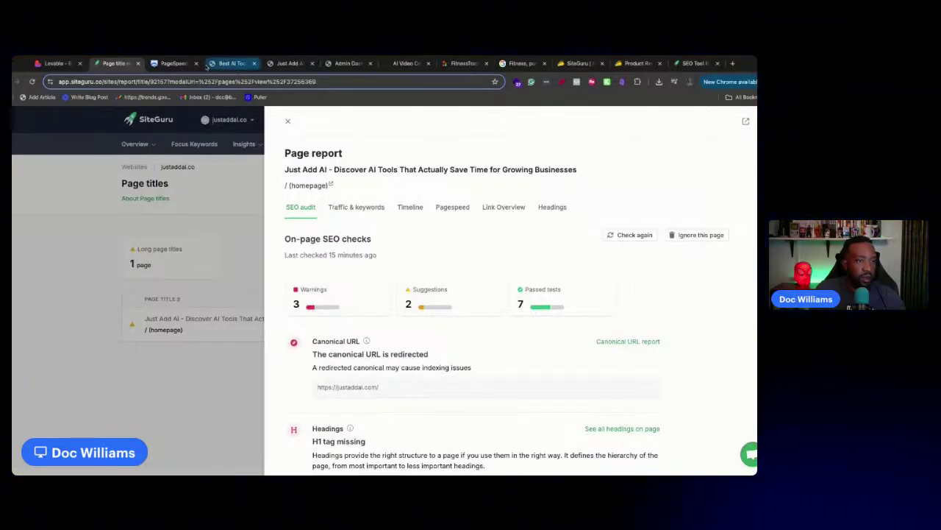
pyautogui.click(46, 64)
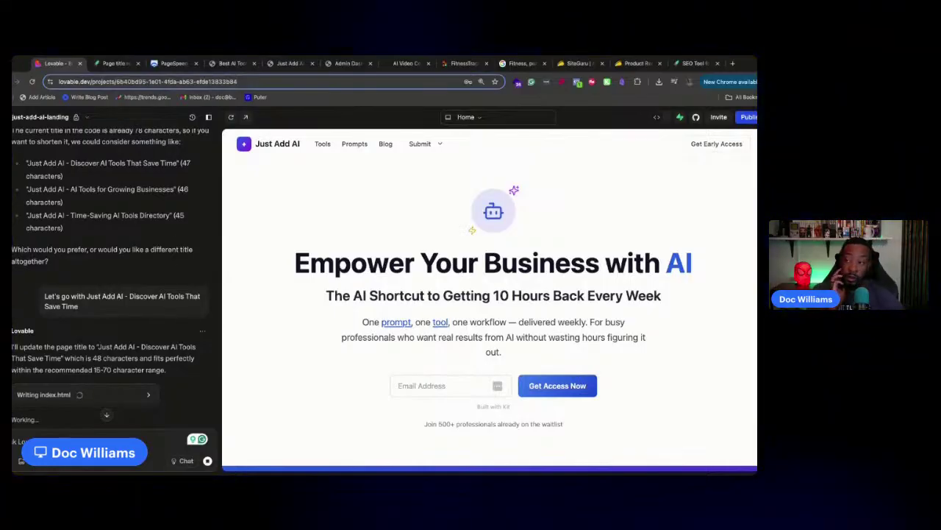
# Publish the title update to justaddai.co, choosing Publish anyway despite the two Supabase security errors
pyautogui.scroll(-3, 191, 268)
pyautogui.scroll(2, 190, 265)
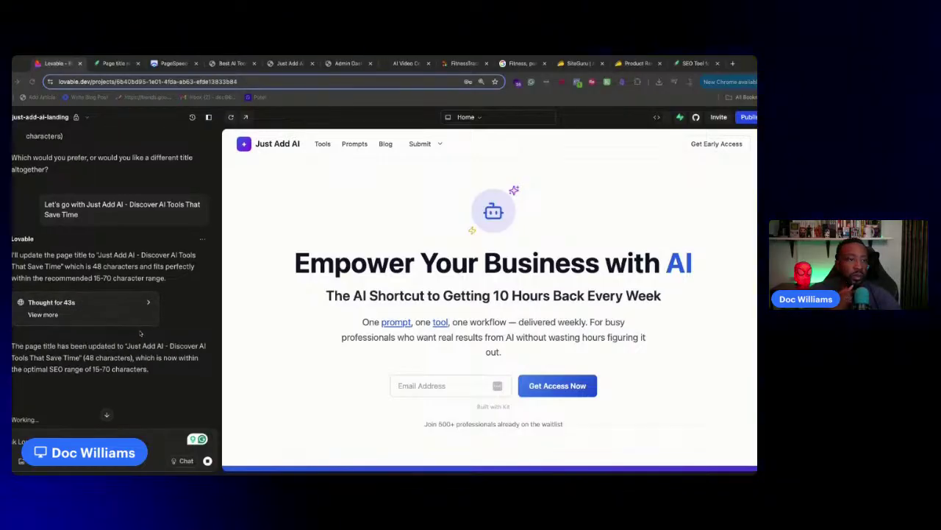
pyautogui.scroll(-1, 140, 333)
pyautogui.scroll(5, 142, 333)
pyautogui.scroll(-5, 142, 333)
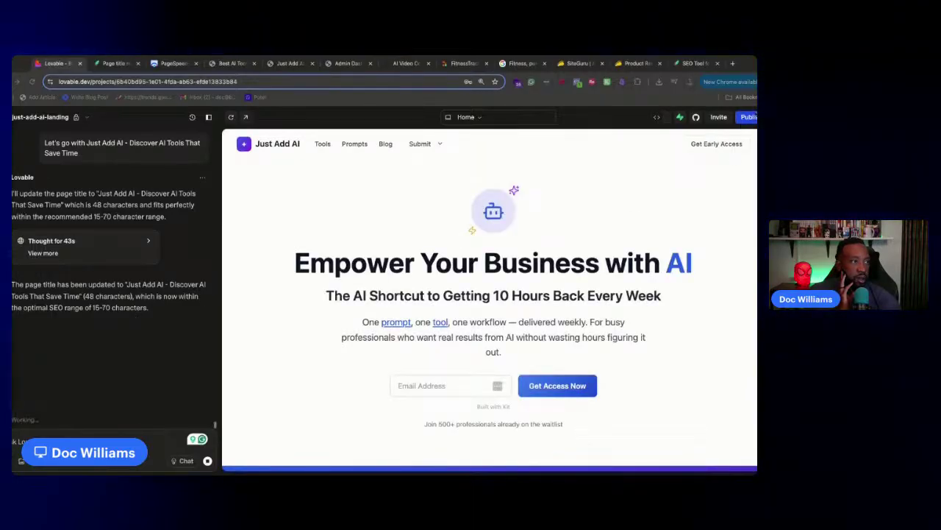
pyautogui.click(748, 117)
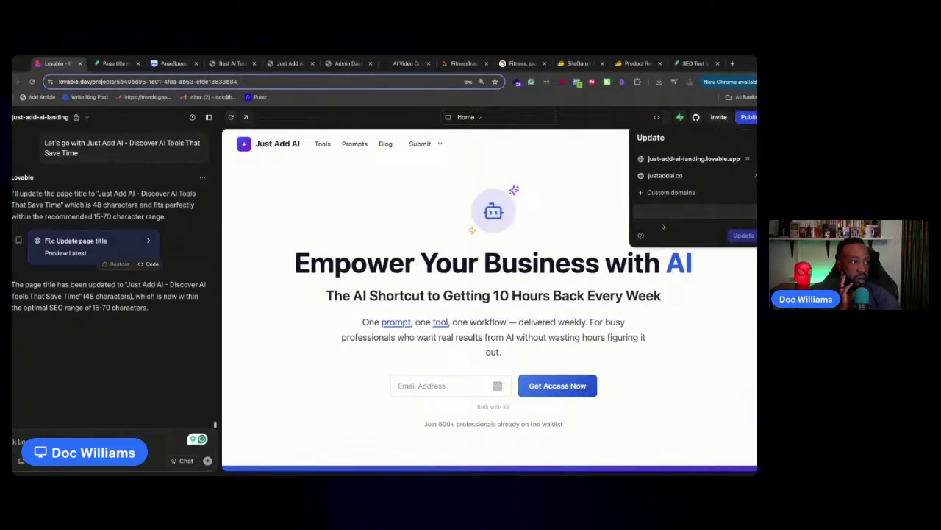
pyautogui.click(686, 236)
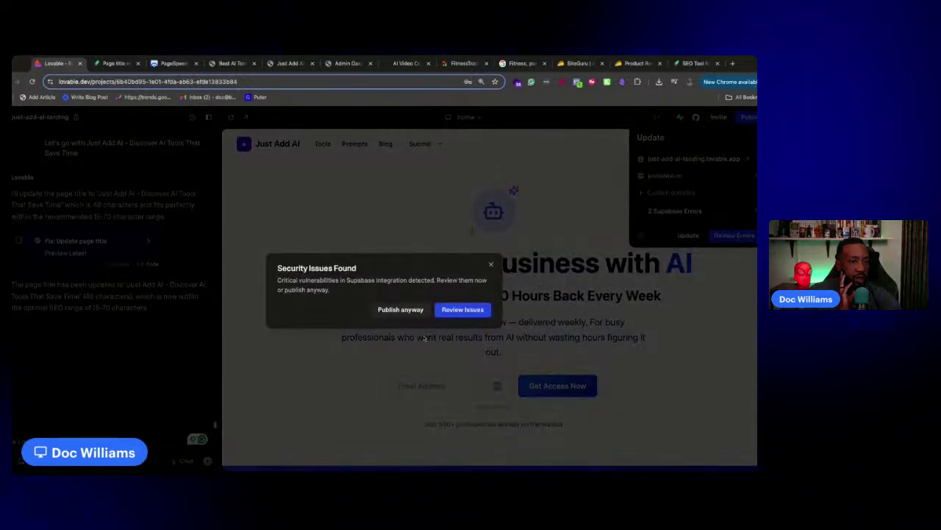
pyautogui.click(398, 311)
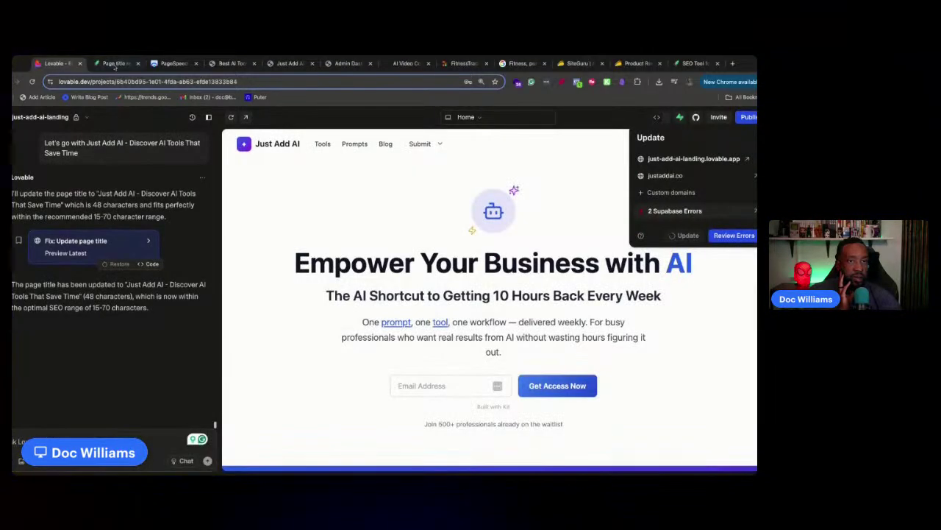
pyautogui.click(112, 64)
pyautogui.click(59, 64)
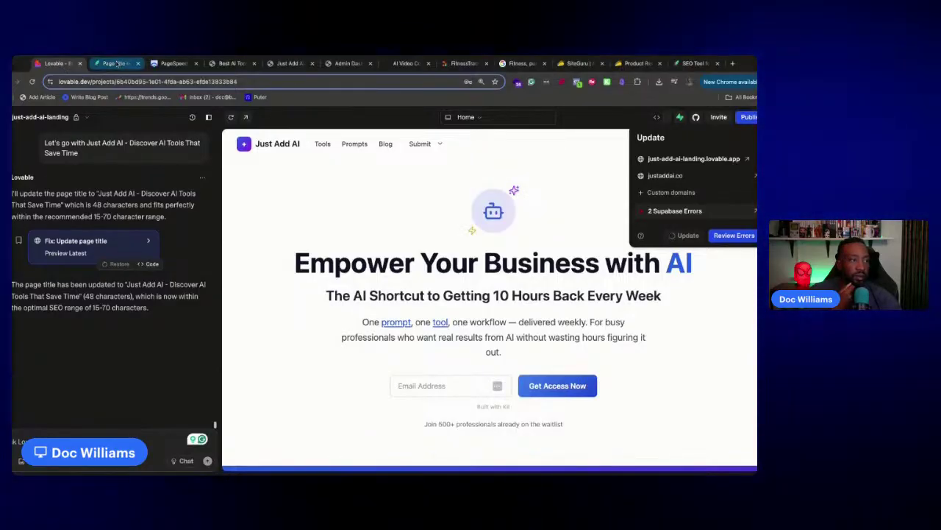
# Re-run SiteGuru's checks on the homepage so the new 48-character title shows as good
pyautogui.click(116, 64)
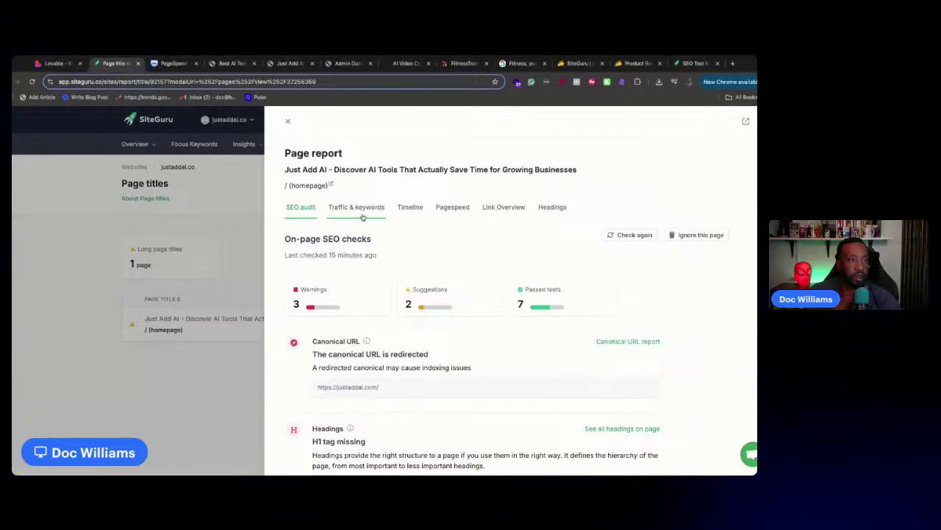
pyautogui.click(631, 238)
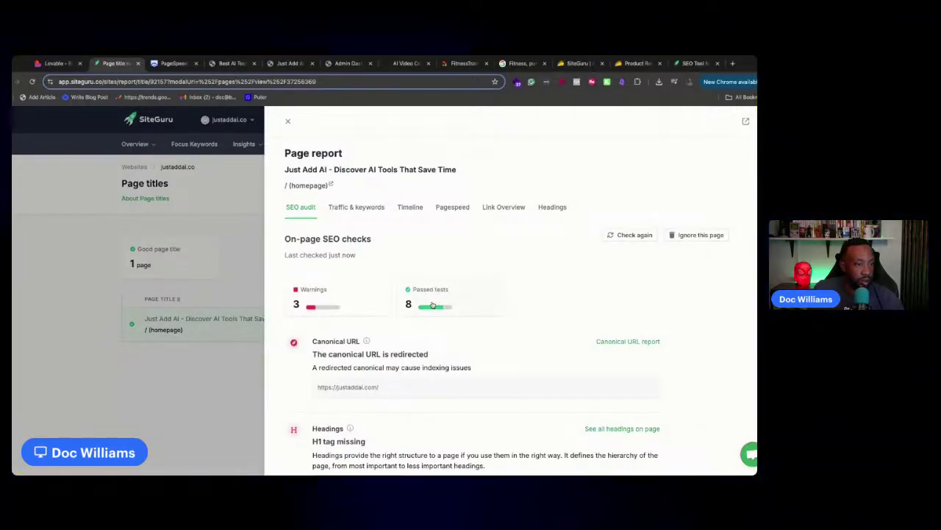
pyautogui.scroll(-2, 432, 304)
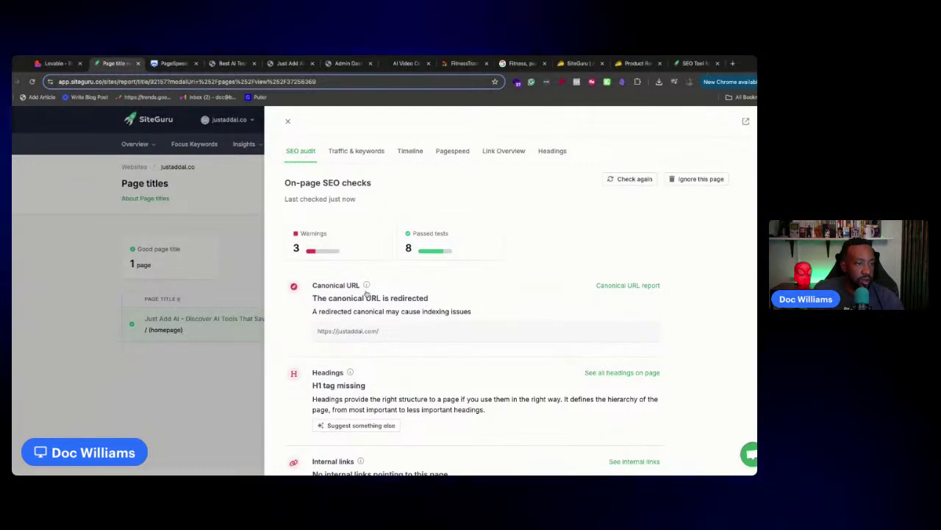
pyautogui.scroll(-5, 406, 330)
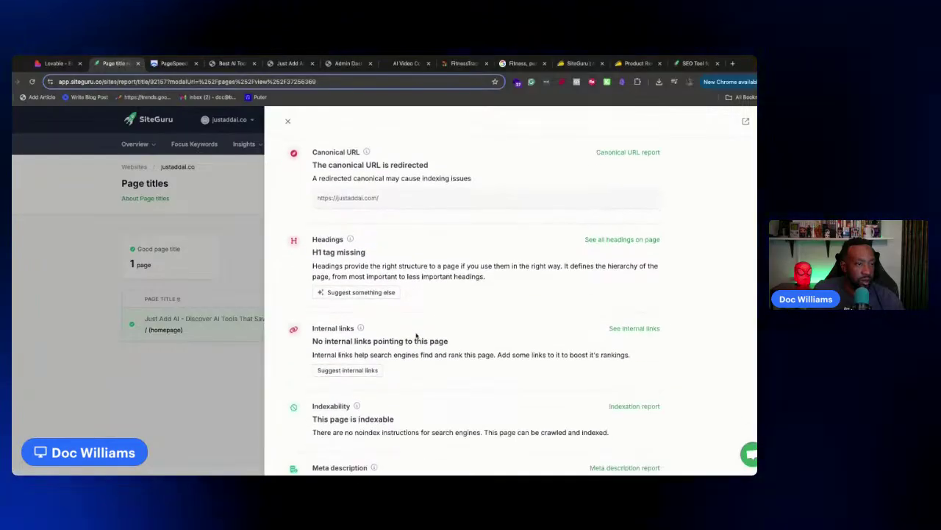
pyautogui.scroll(-2, 381, 295)
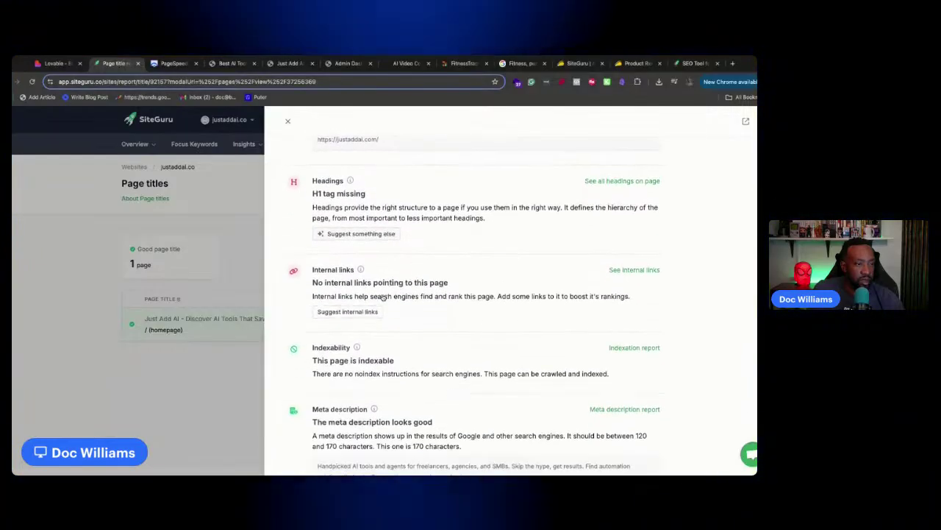
pyautogui.scroll(7, 364, 236)
# Review the homepage's traffic and keywords, its Google search result preview and a suggested alternative title
pyautogui.click(359, 209)
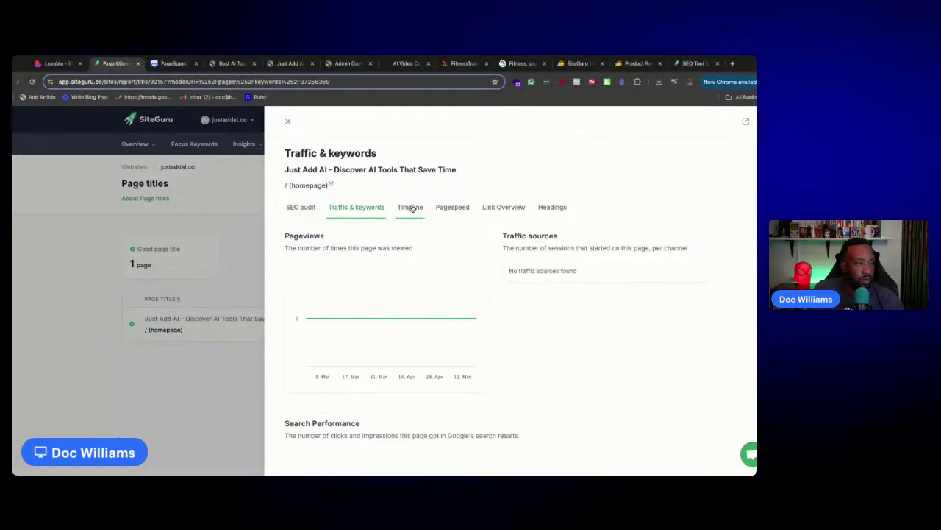
pyautogui.scroll(-3, 455, 305)
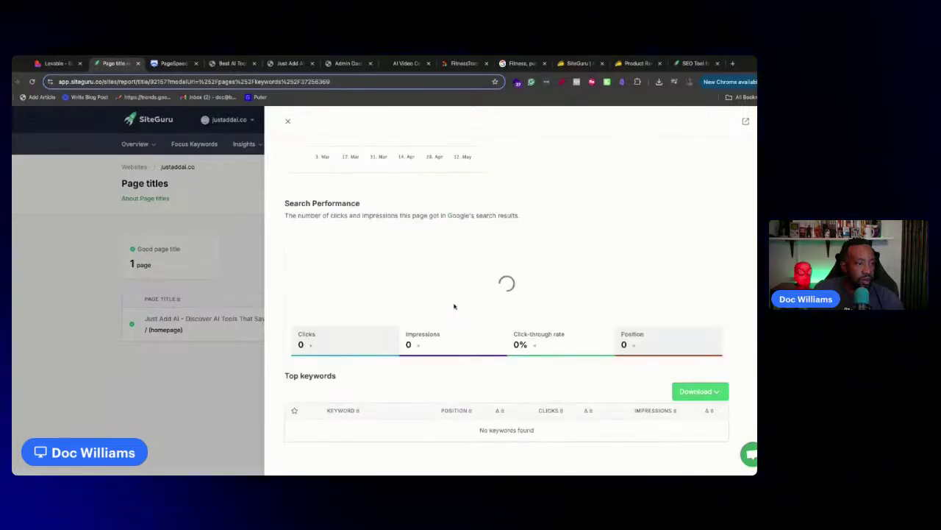
pyautogui.scroll(3, 454, 306)
pyautogui.click(258, 213)
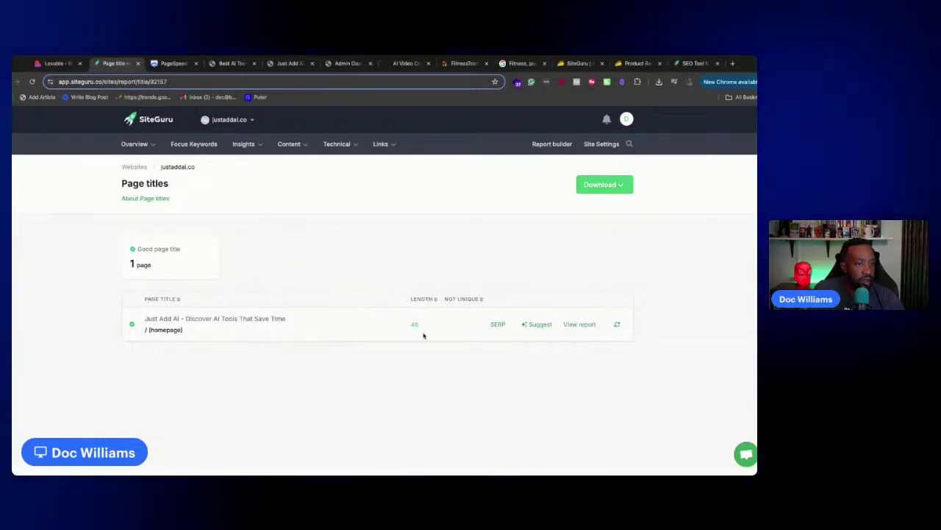
pyautogui.click(498, 325)
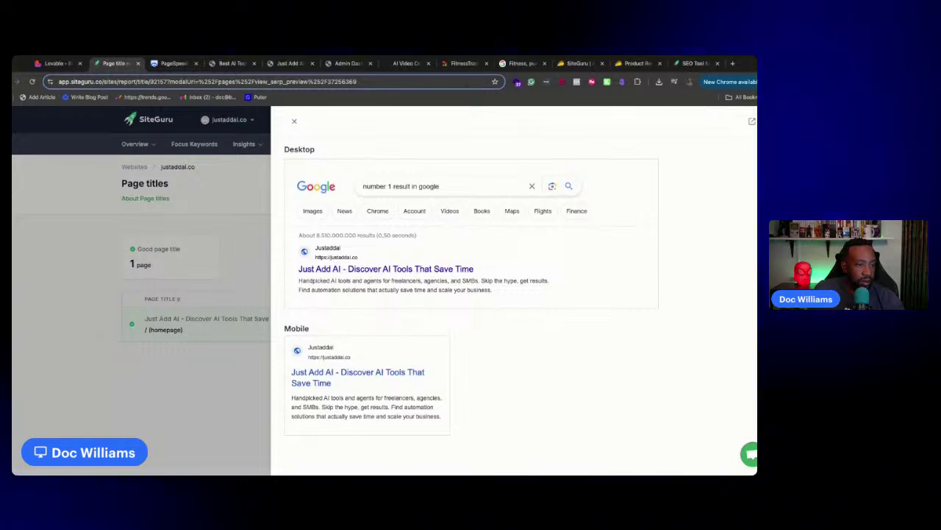
pyautogui.press('Escape')
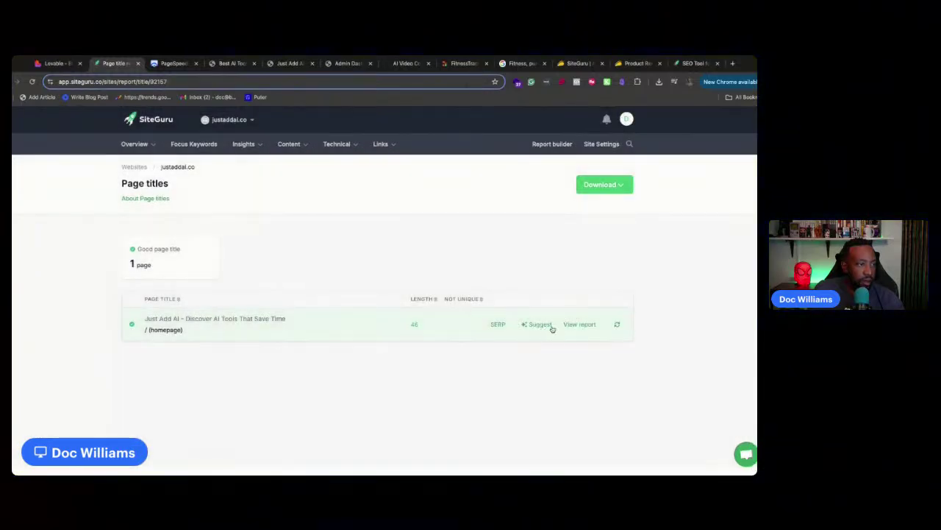
pyautogui.click(545, 325)
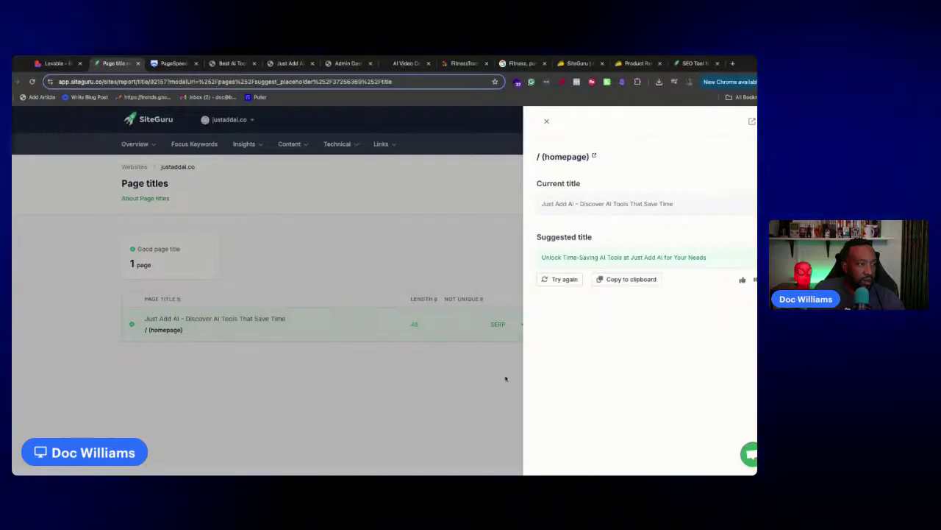
pyautogui.click(506, 378)
# Reopen the homepage SEO report and inspect all headings found on the page
pyautogui.click(572, 327)
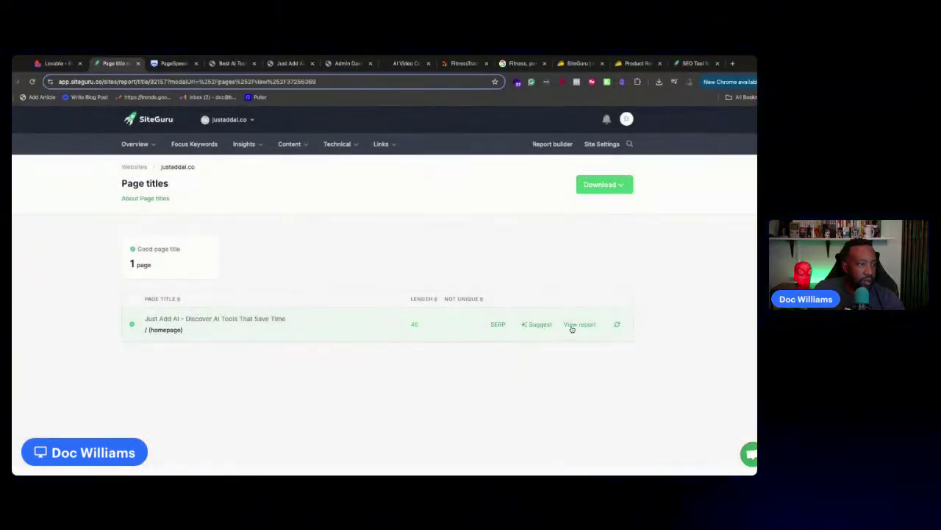
pyautogui.scroll(-4, 354, 327)
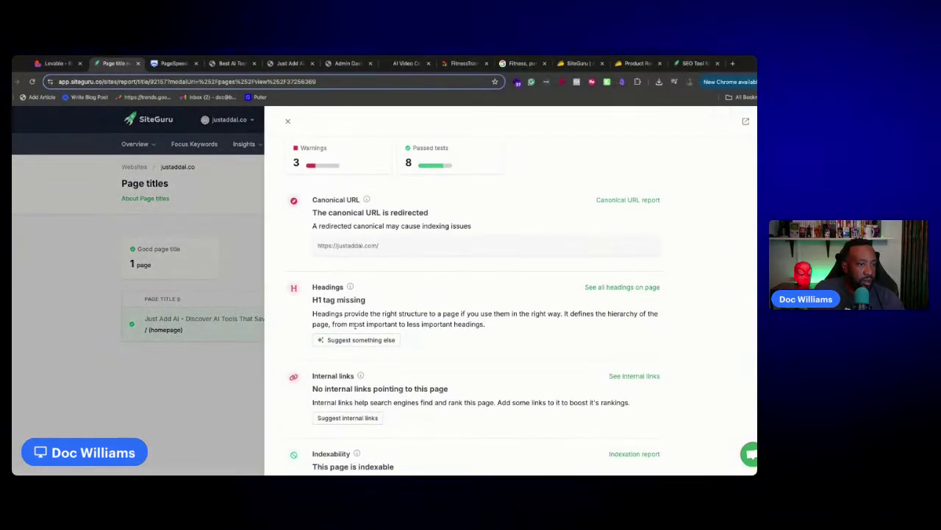
pyautogui.scroll(4, 356, 323)
pyautogui.scroll(-2, 353, 326)
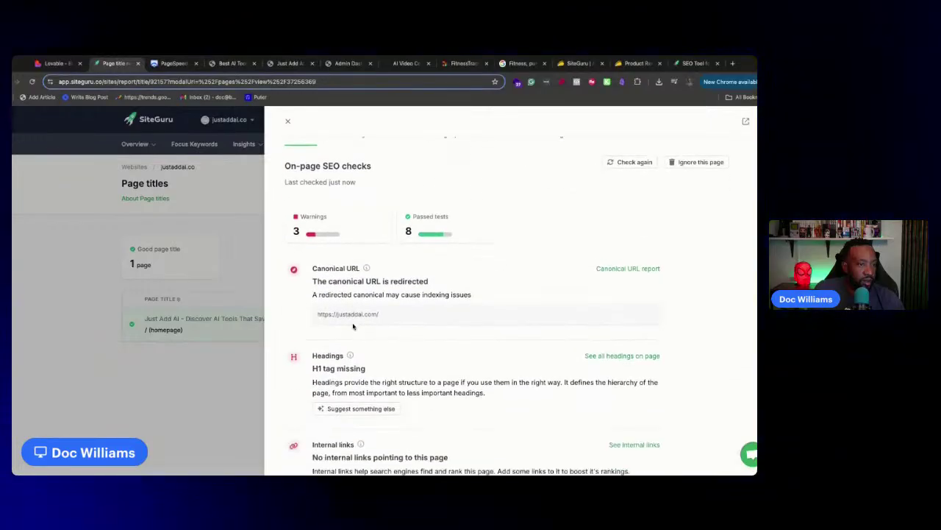
pyautogui.click(628, 356)
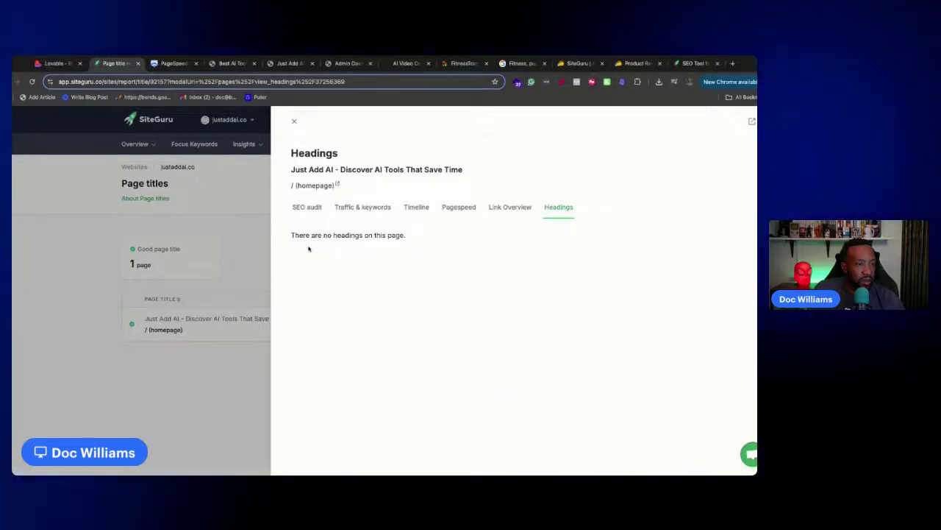
pyautogui.click(294, 121)
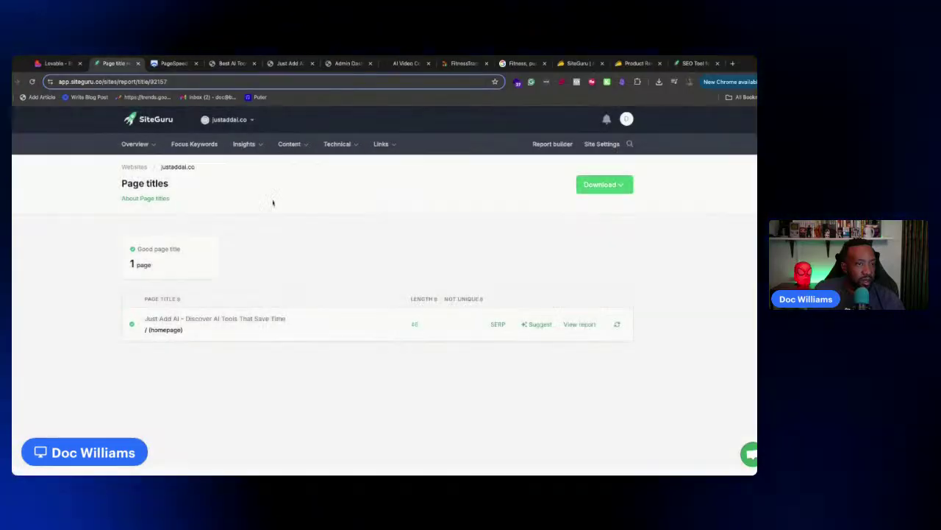
# Browse SiteGuru's focus keywords report and the homepage's traffic and keywords details
pyautogui.click(204, 149)
pyautogui.moveTo(246, 153)
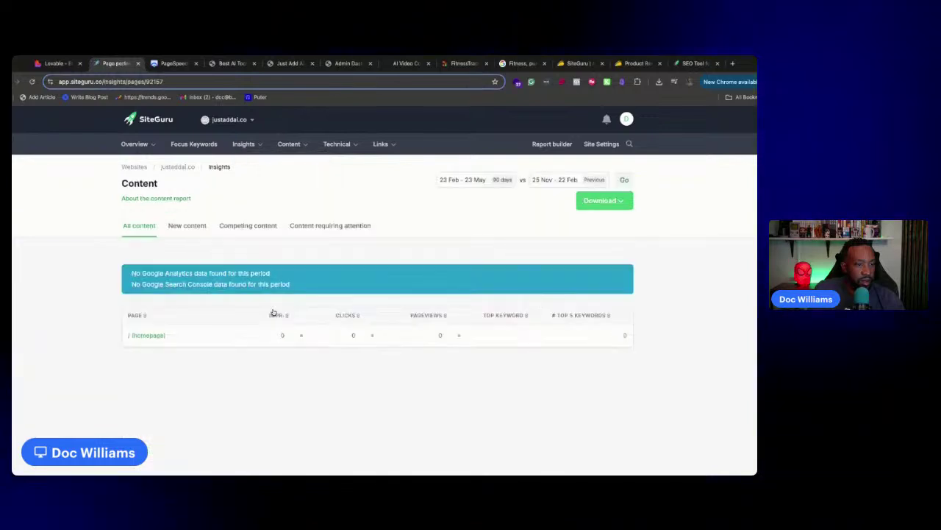
pyautogui.click(159, 335)
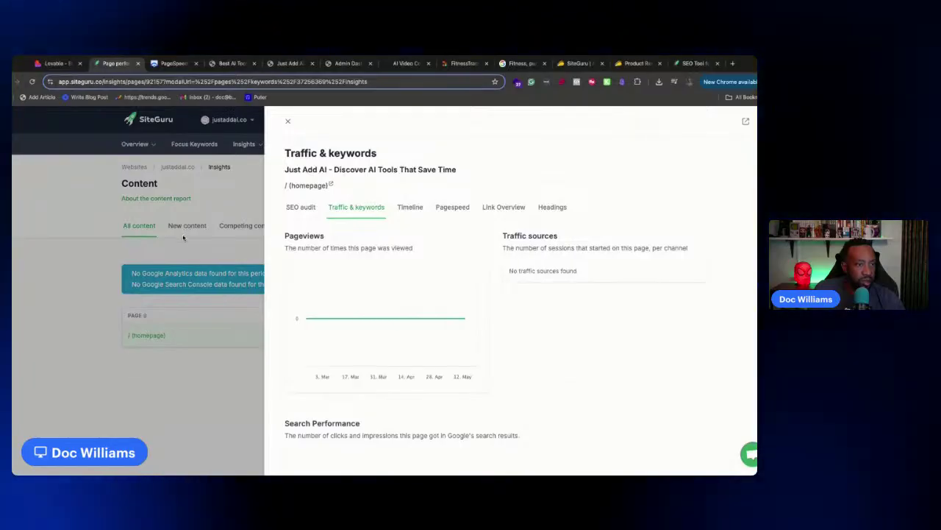
pyautogui.click(184, 234)
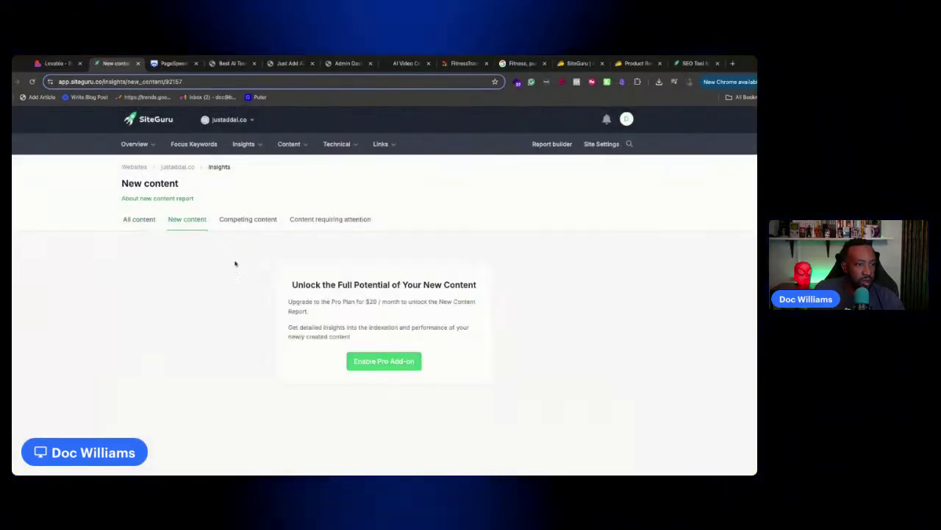
# Open Technical > Sitemaps, confirming no sitemap in robots.txt or sitemap.xml, then return to Lovable
pyautogui.click(332, 144)
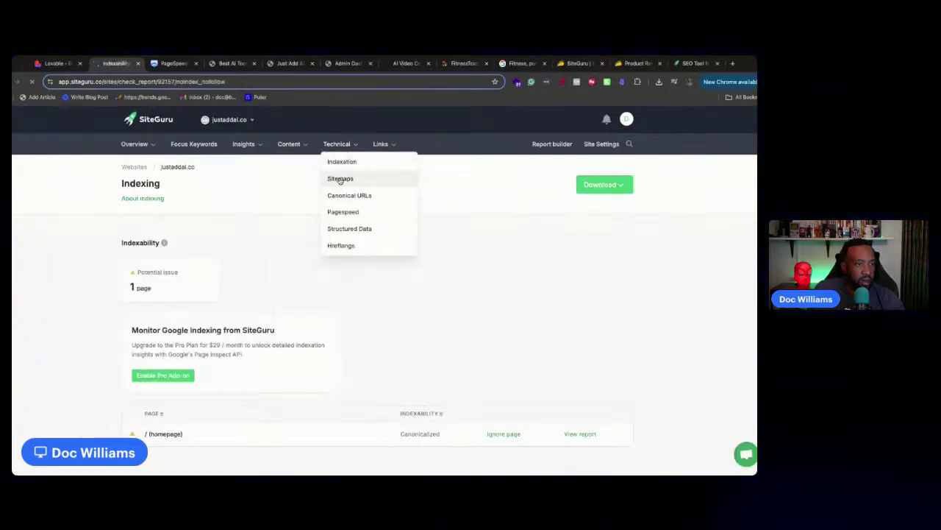
pyautogui.click(340, 179)
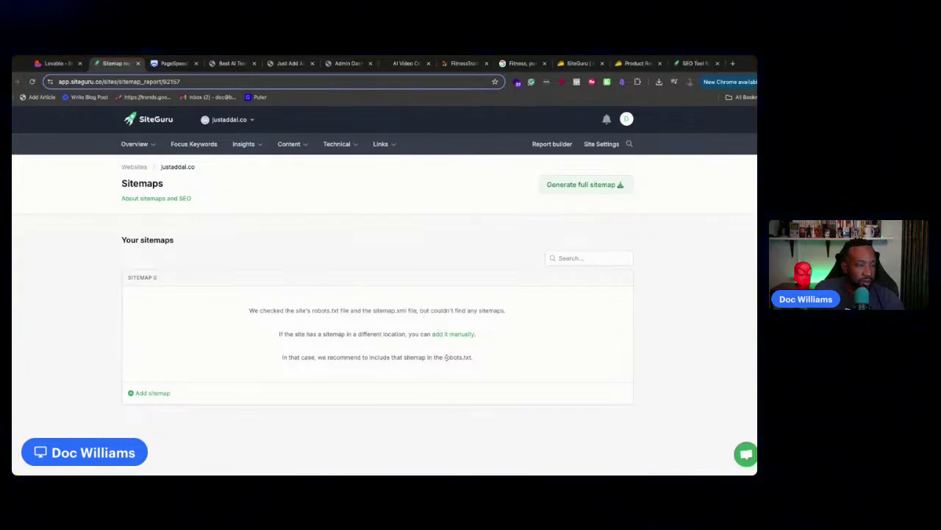
pyautogui.moveTo(444, 357); pyautogui.dragTo(471, 357)
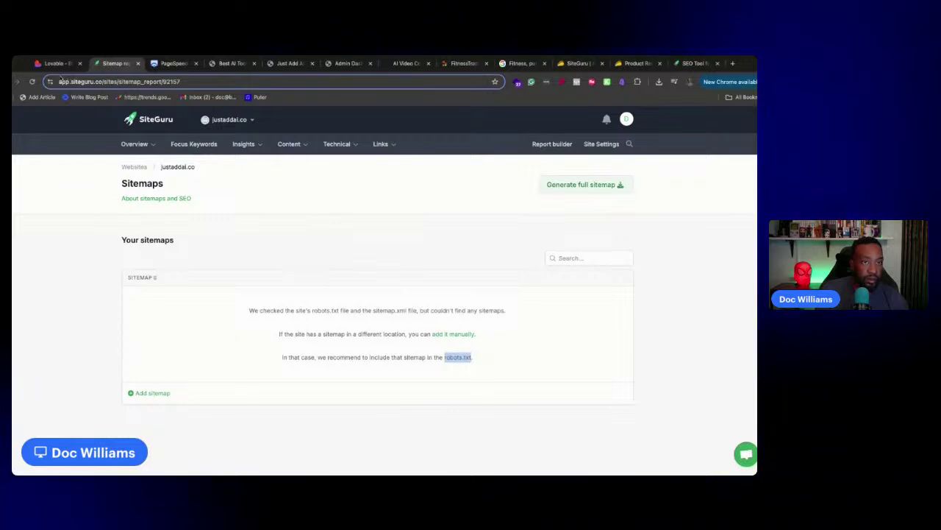
pyautogui.click(56, 63)
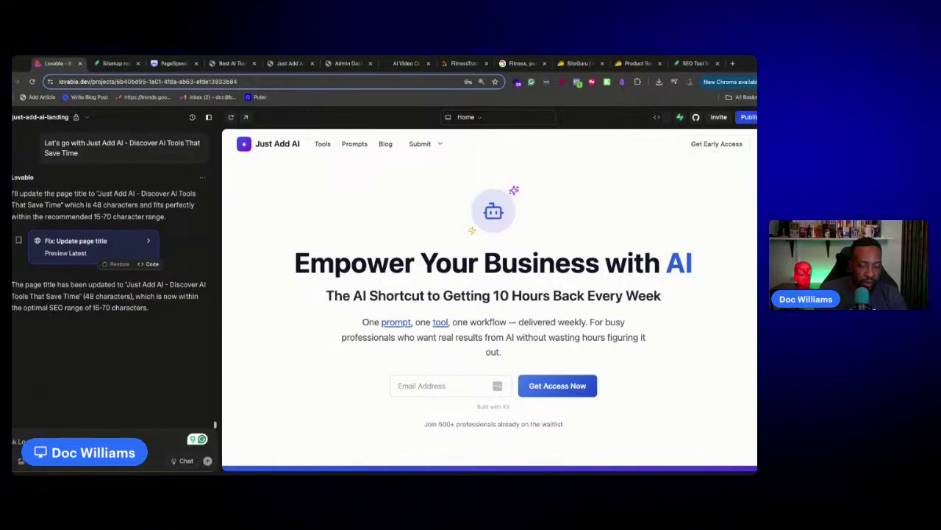
# Ask the AI to create a sitemap and a robots.txt file
pyautogui.press('super+v')
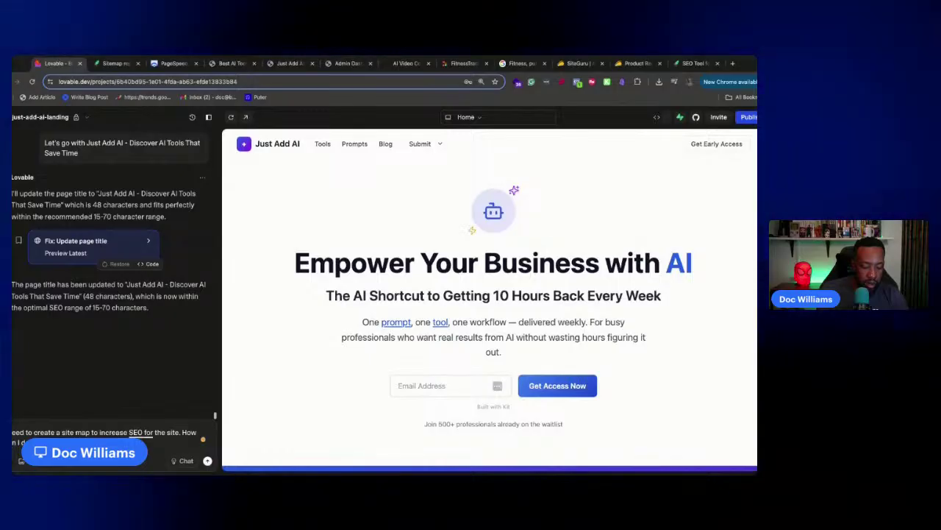
pyautogui.write('te a robots.txt')
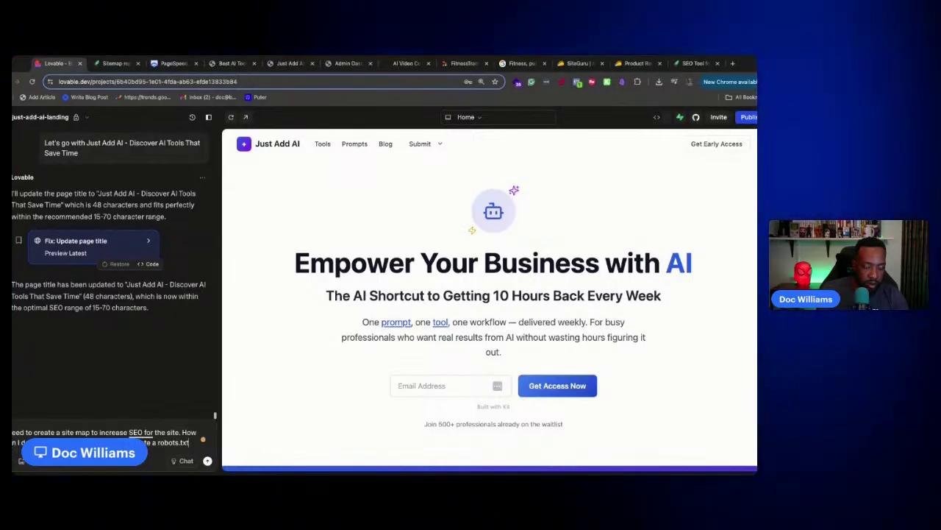
pyautogui.write(' file')
pyautogui.press('Return')
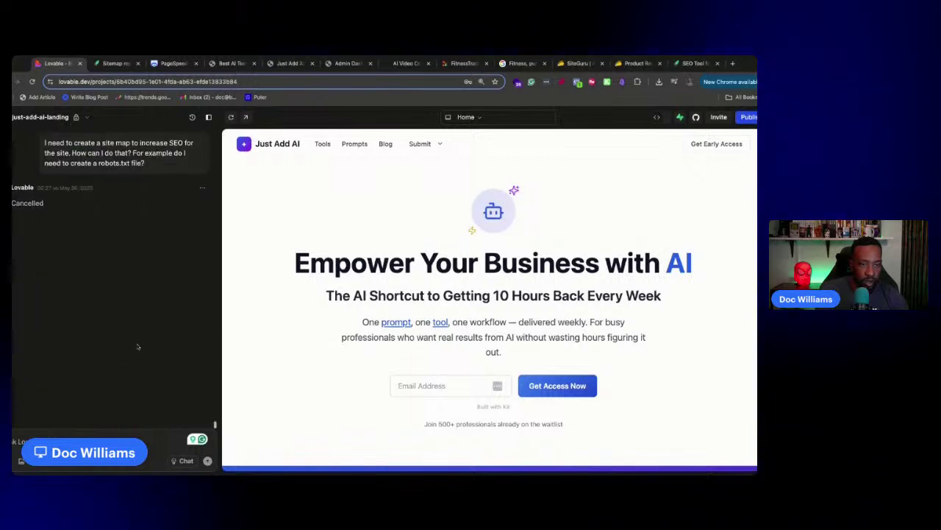
# Resend the earlier sitemap and robots.txt question in Chat mode with Grammarly's comma fix, then go back to SiteGuru
pyautogui.moveTo(154, 169); pyautogui.dragTo(51, 147)
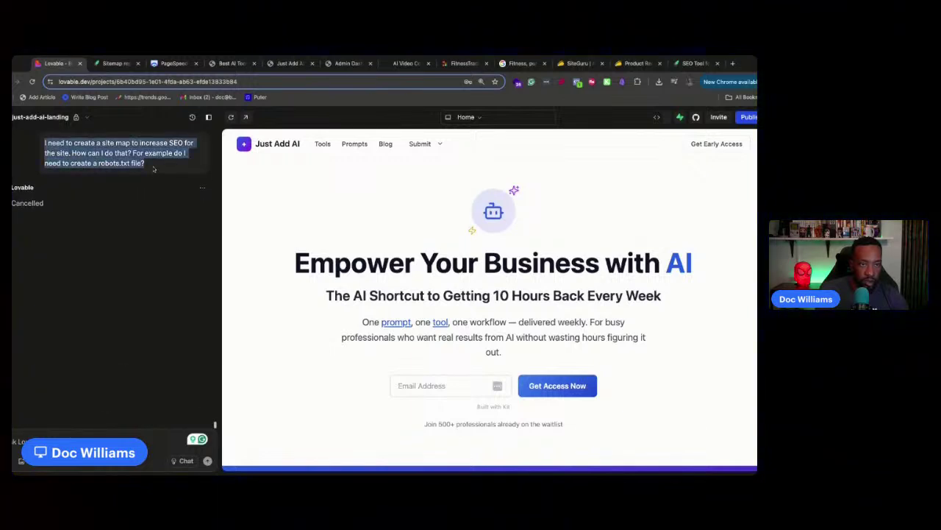
pyautogui.hotkey('ctrl', 'c')
pyautogui.click(103, 435)
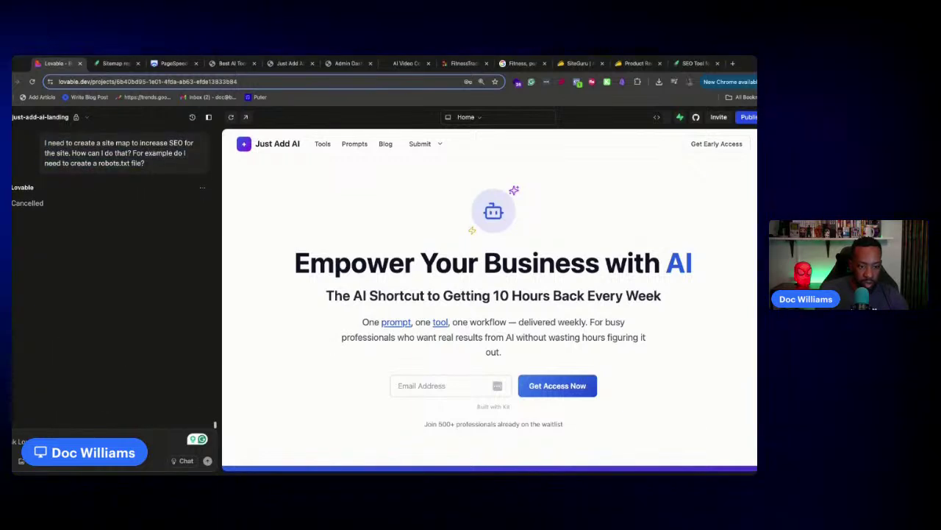
pyautogui.hotkey('ctrl', 'v')
pyautogui.click(193, 461)
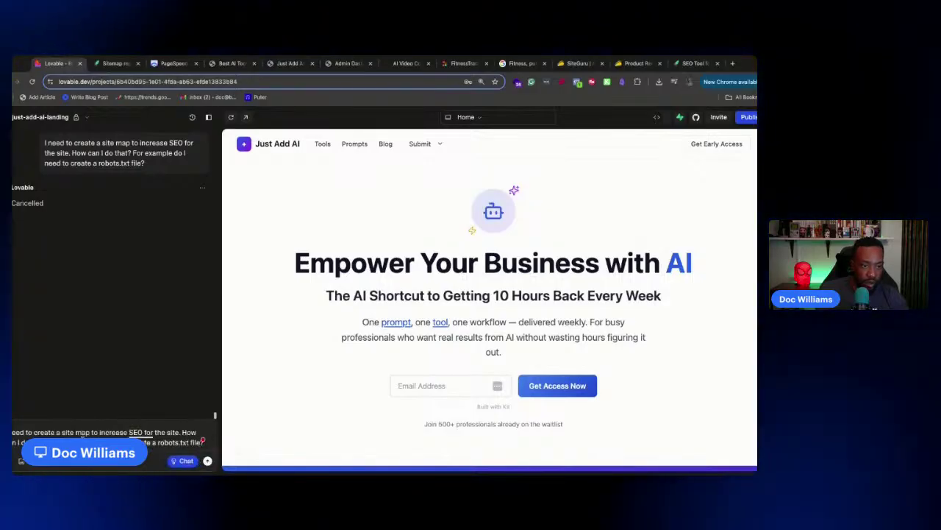
pyautogui.moveTo(92, 440)
pyautogui.click(93, 396)
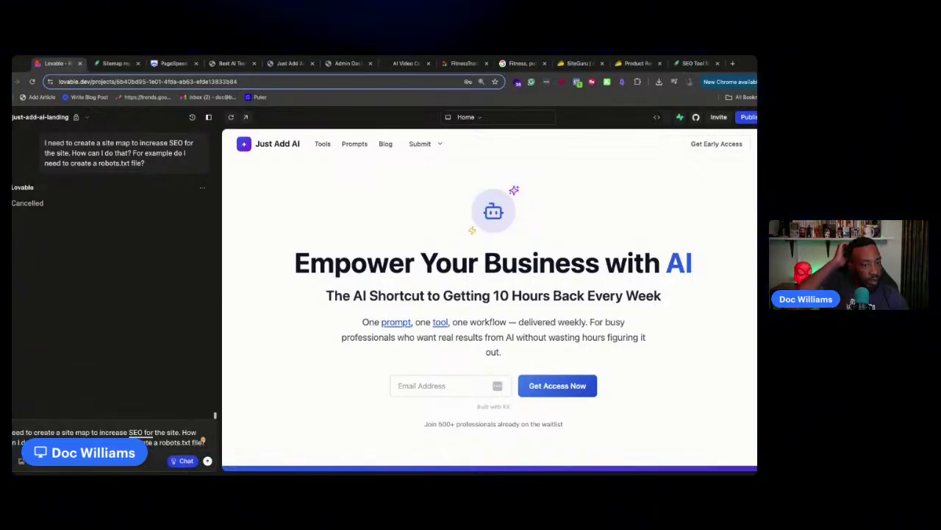
pyautogui.click(208, 461)
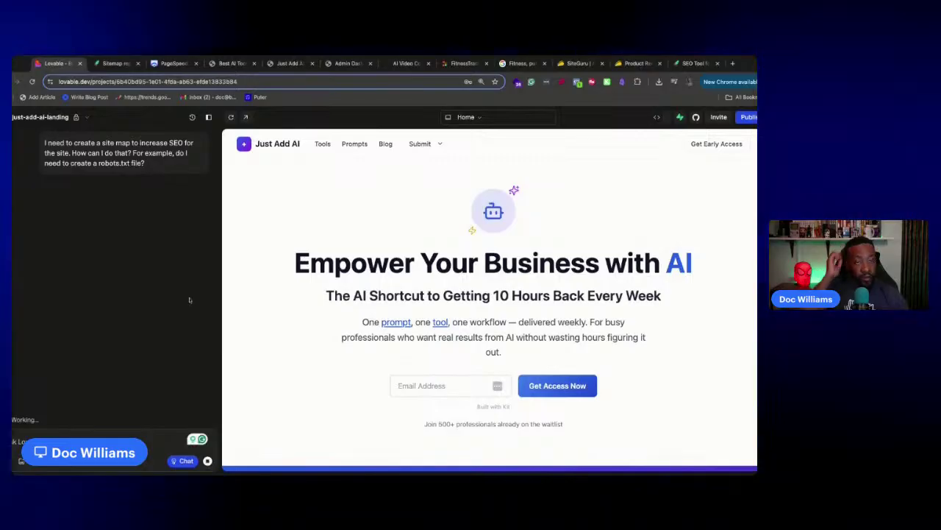
pyautogui.click(101, 64)
pyautogui.click(135, 143)
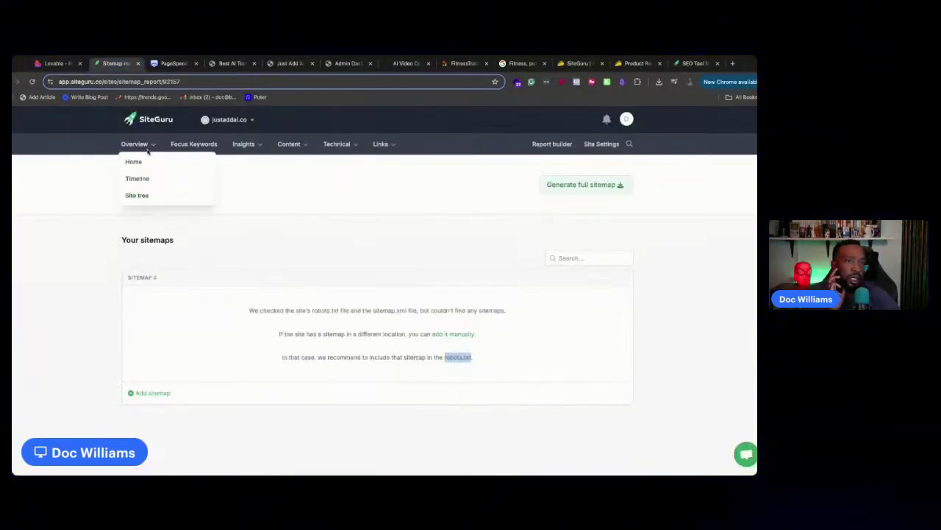
# Open the justaddai.co homepage report from SiteGuru's Overview menu and scroll through its SEO audit
pyautogui.click(148, 165)
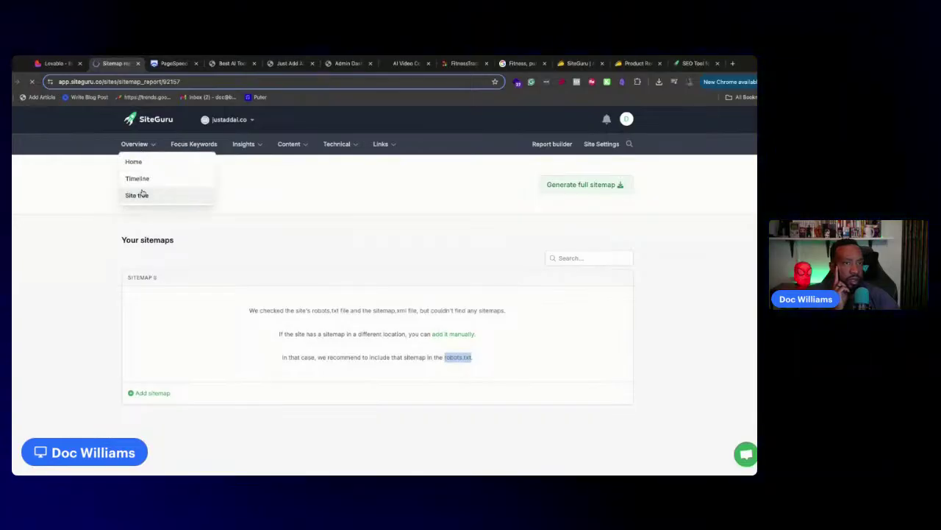
pyautogui.click(142, 194)
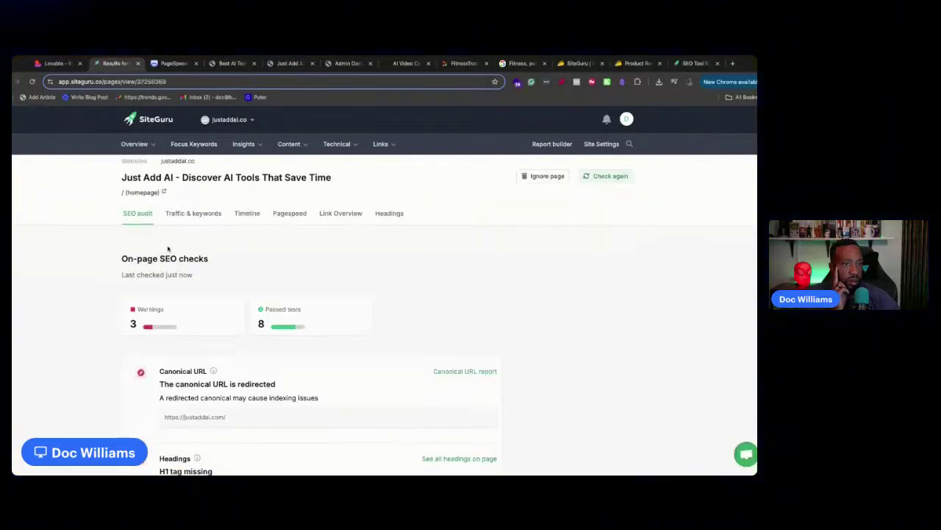
pyautogui.scroll(-4, 162, 247)
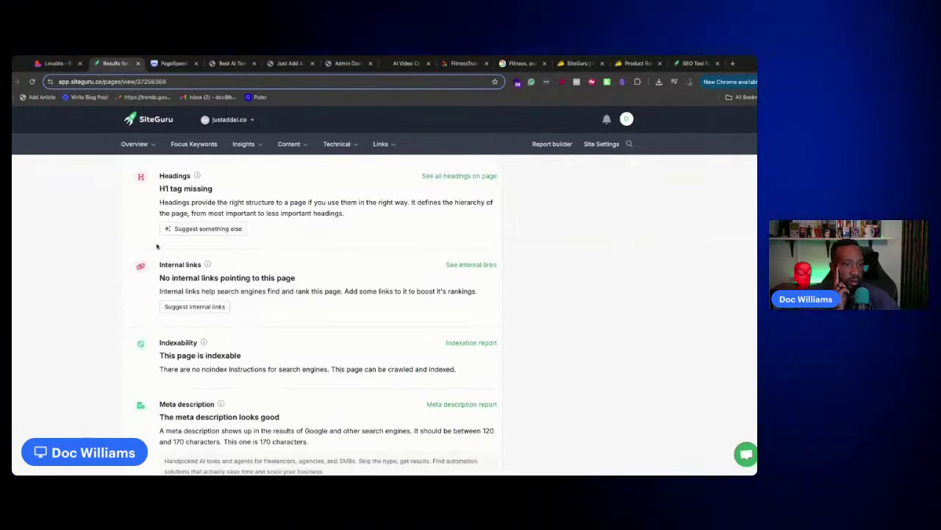
pyautogui.scroll(-3, 157, 247)
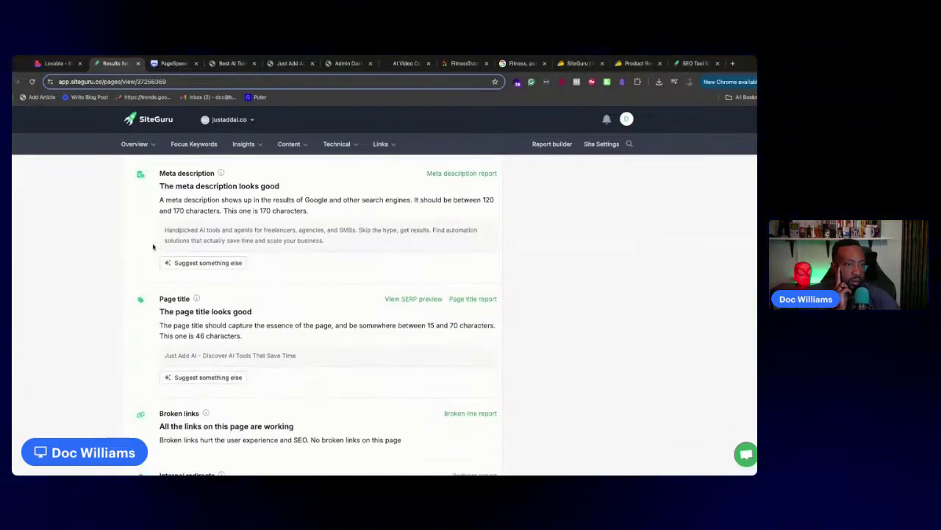
pyautogui.scroll(-2, 152, 245)
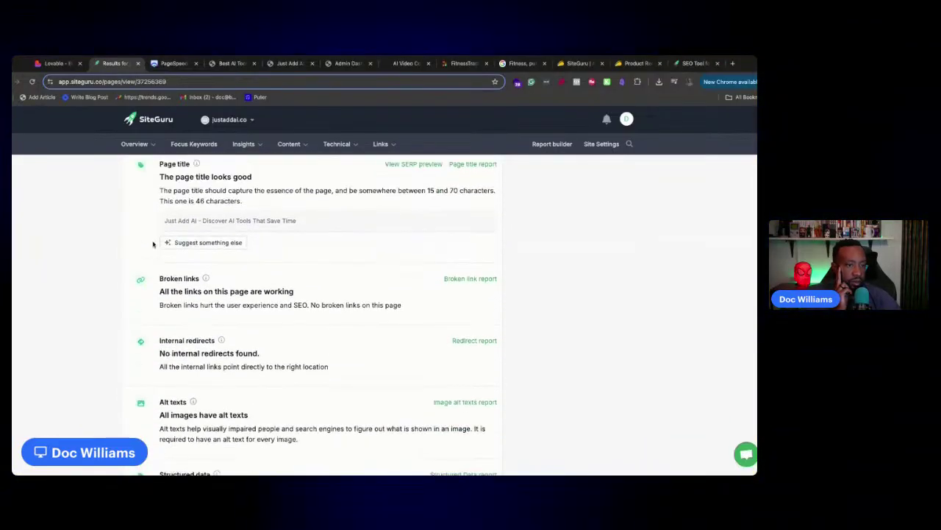
pyautogui.scroll(-4, 309, 316)
pyautogui.scroll(10, 258, 209)
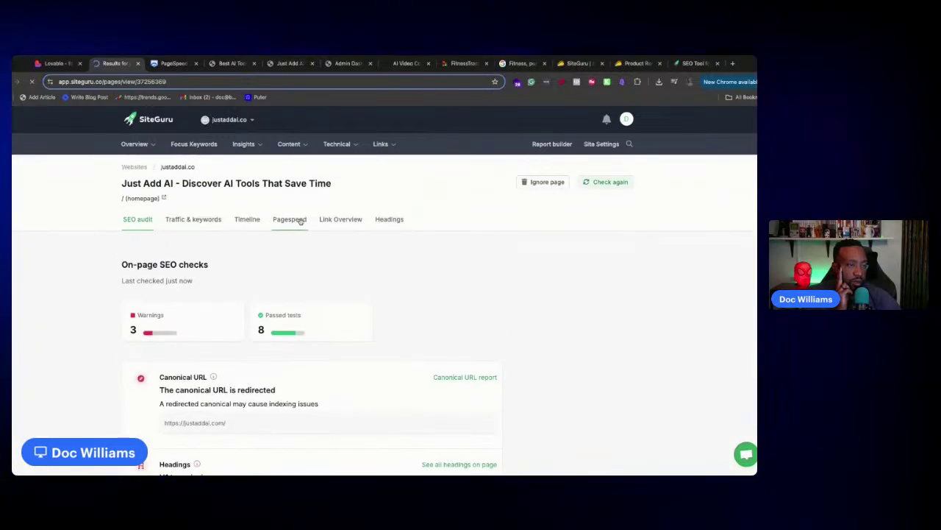
# Check the homepage's headings and link overview, then view the PageSpeed report (mobile Performance 71, SEO 100)
pyautogui.click(390, 219)
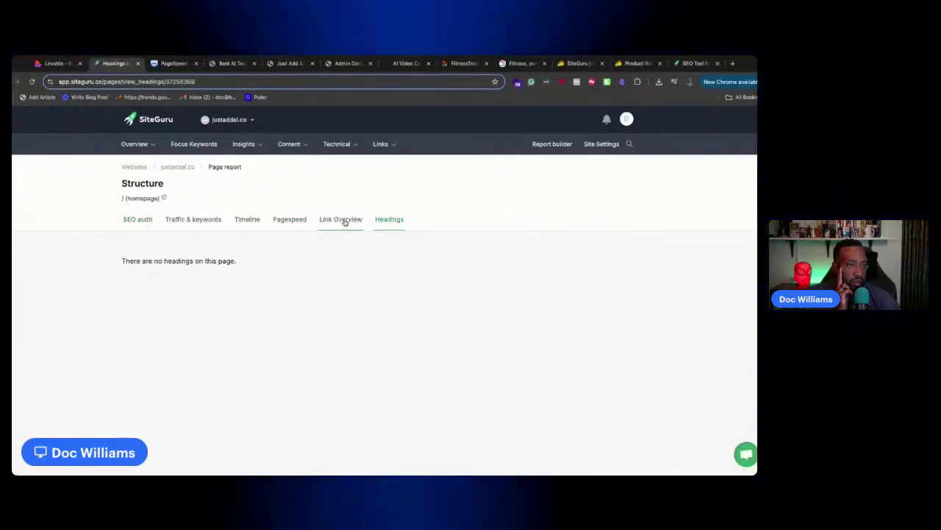
pyautogui.click(340, 219)
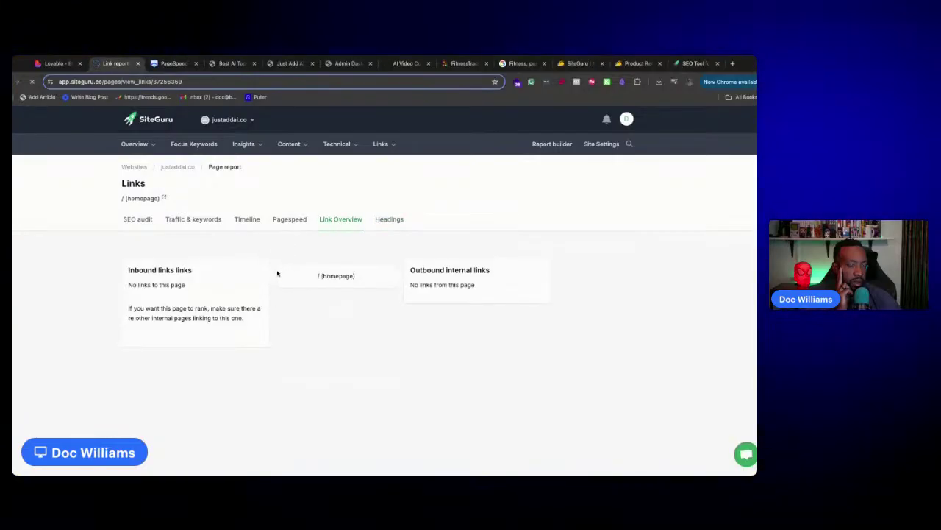
pyautogui.click(170, 64)
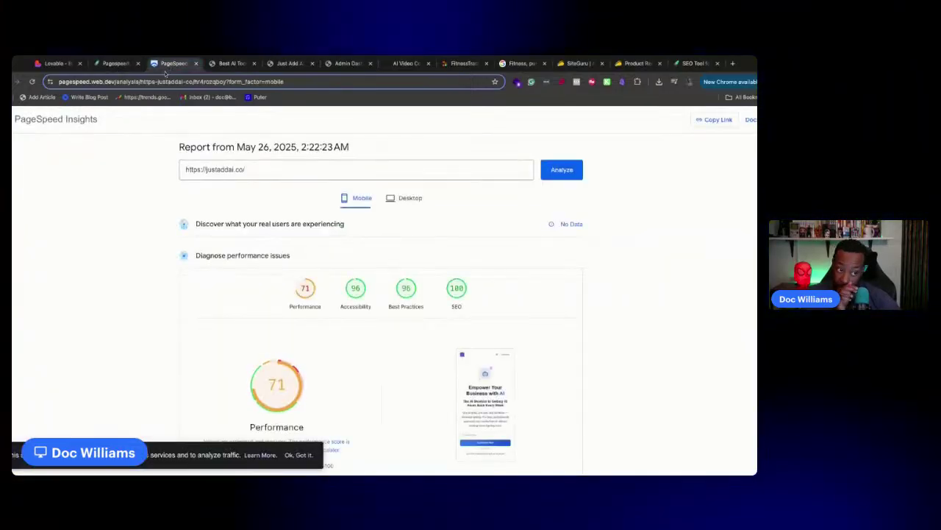
# Review the mobile diagnostics (5,010 ms LCP, 279 KiB unused JavaScript), then return to Lovable
pyautogui.scroll(-3, 375, 240)
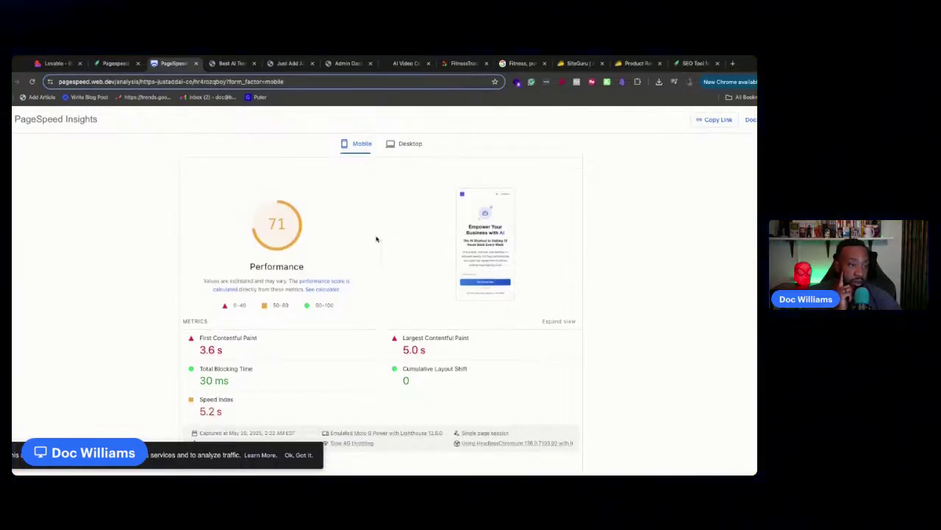
pyautogui.scroll(-10, 376, 239)
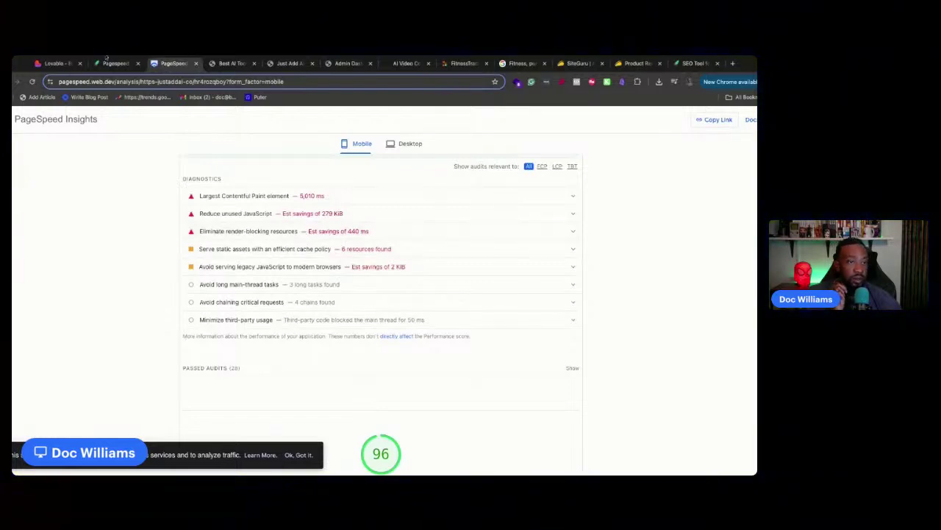
pyautogui.click(56, 63)
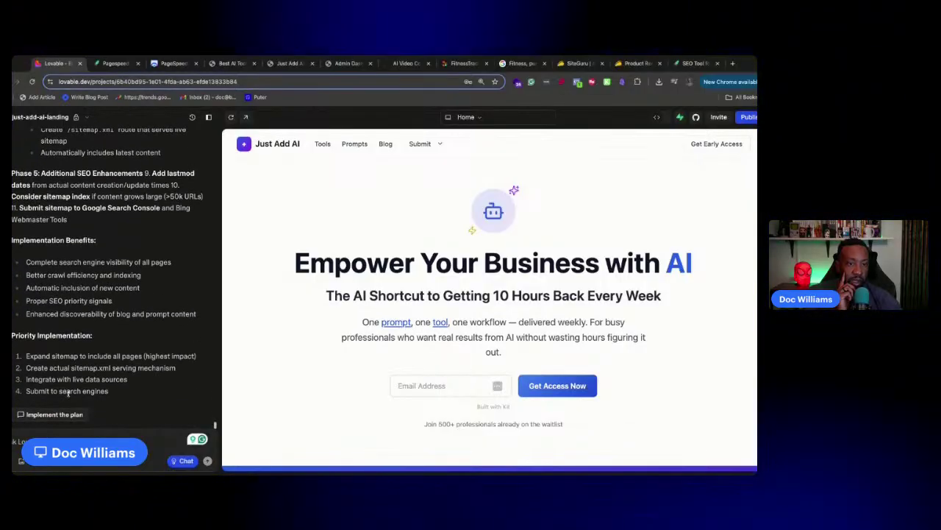
# Tell the AI to implement the sitemap plan and scroll back through the plan
pyautogui.click(68, 414)
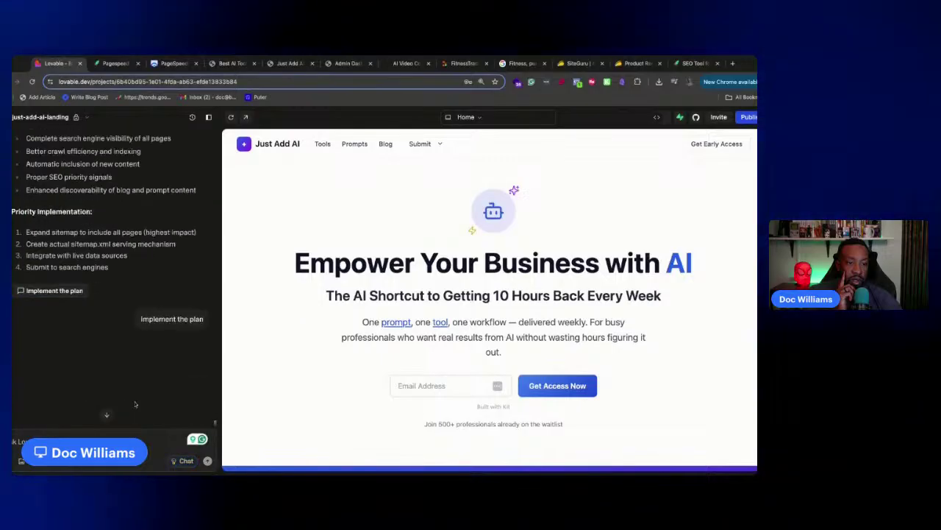
pyautogui.scroll(5, 131, 325)
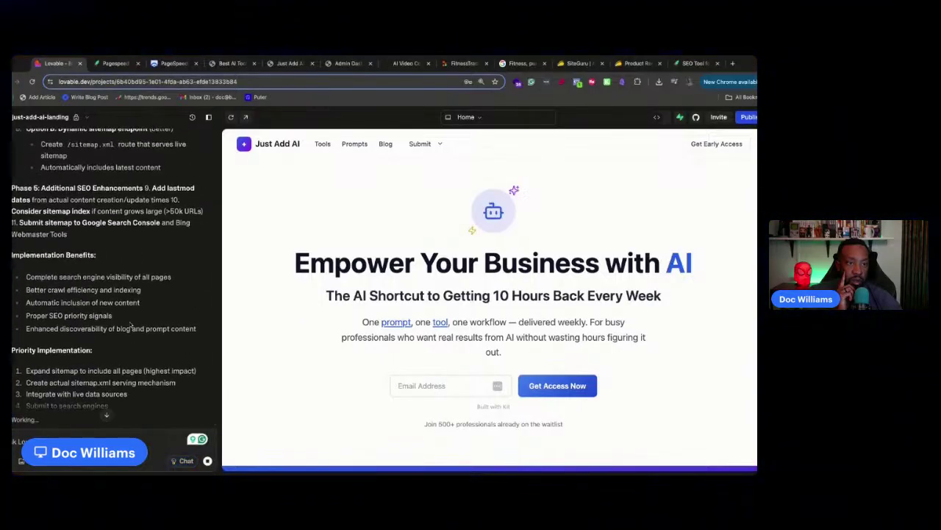
pyautogui.scroll(3, 131, 324)
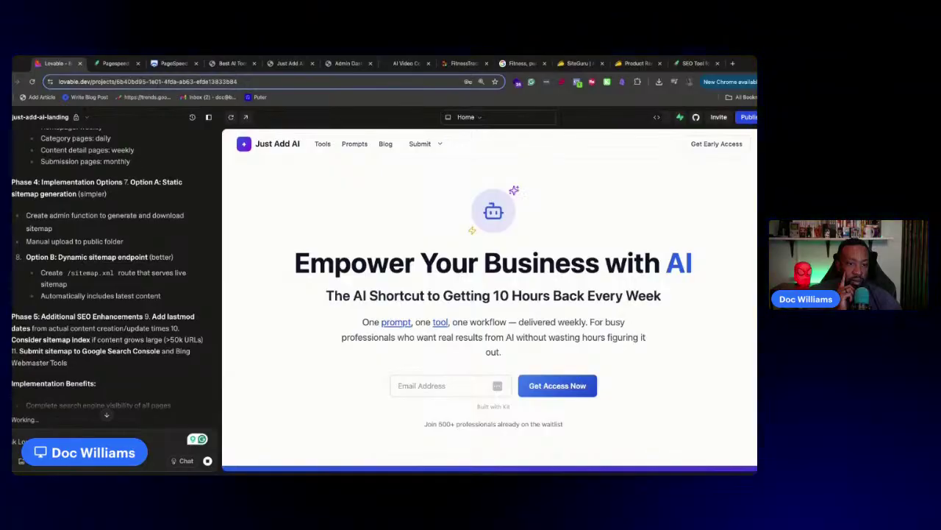
pyautogui.scroll(5, 116, 280)
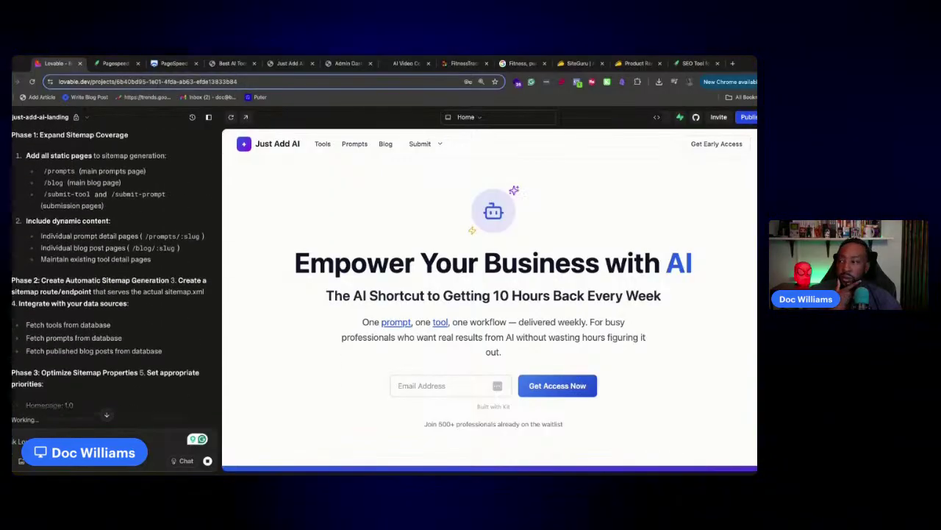
pyautogui.scroll(3, 117, 279)
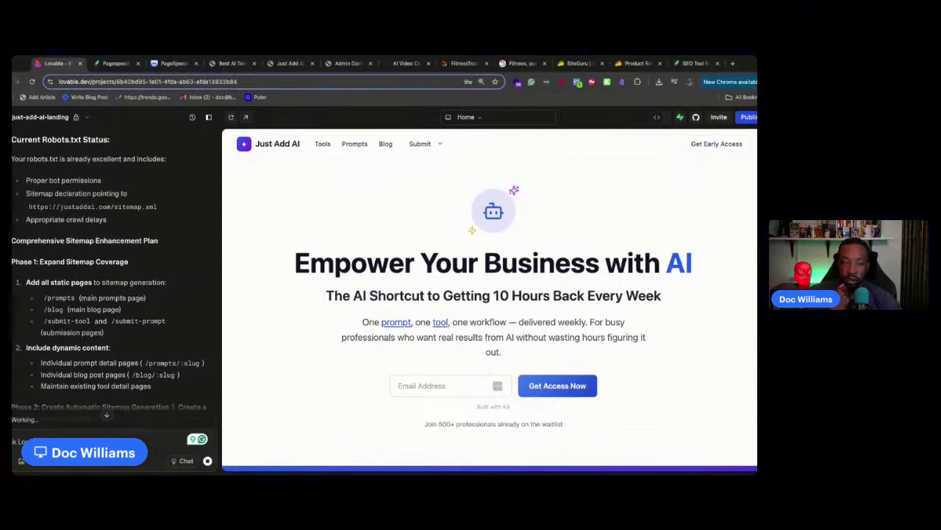
pyautogui.scroll(6, 116, 280)
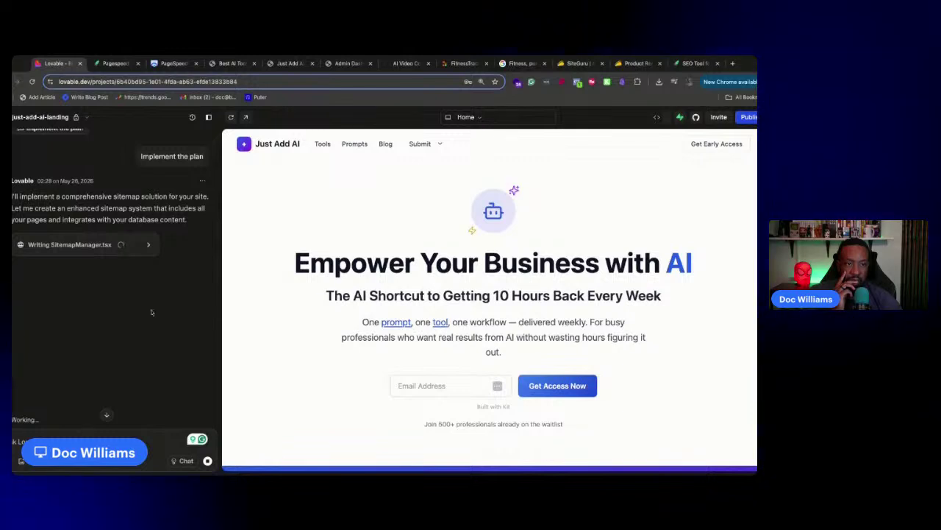
# Watch SitemapManager.tsx being written, then close the code view to show the preview
pyautogui.click(154, 251)
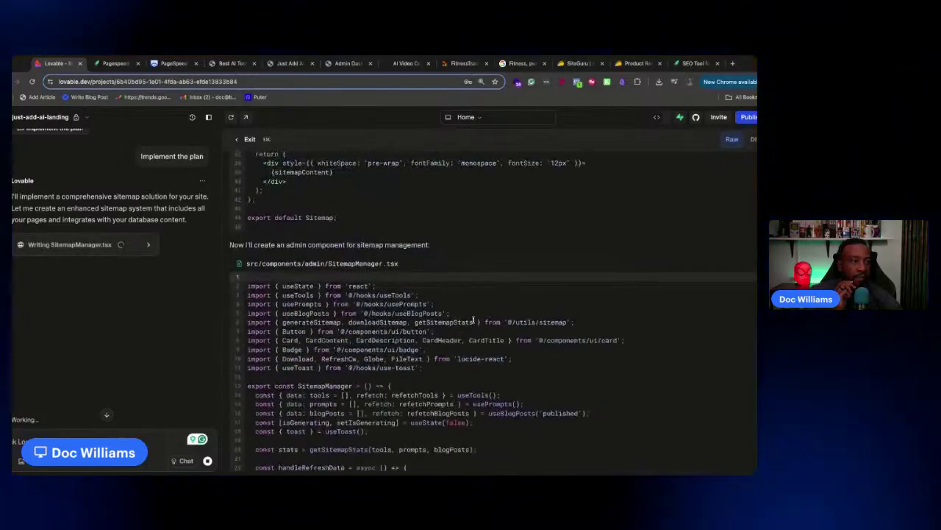
pyautogui.scroll(-14, 473, 335)
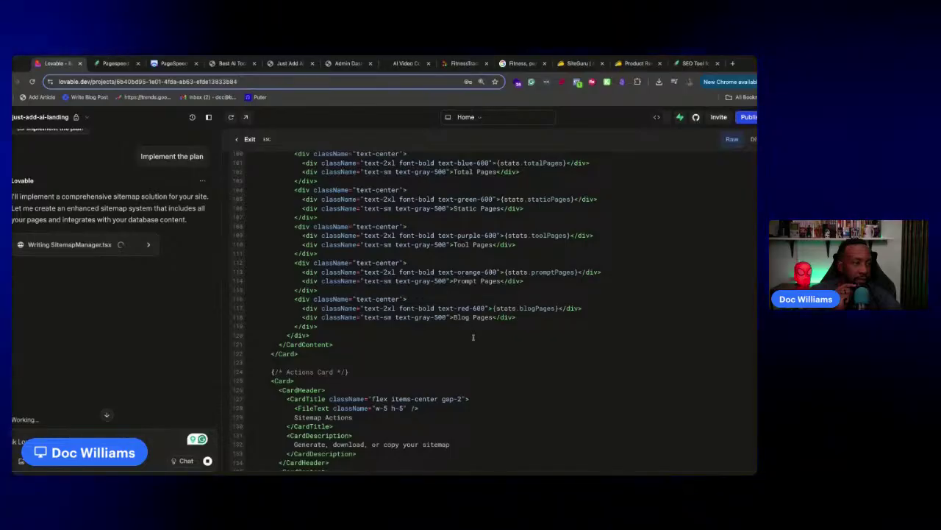
pyautogui.click(150, 247)
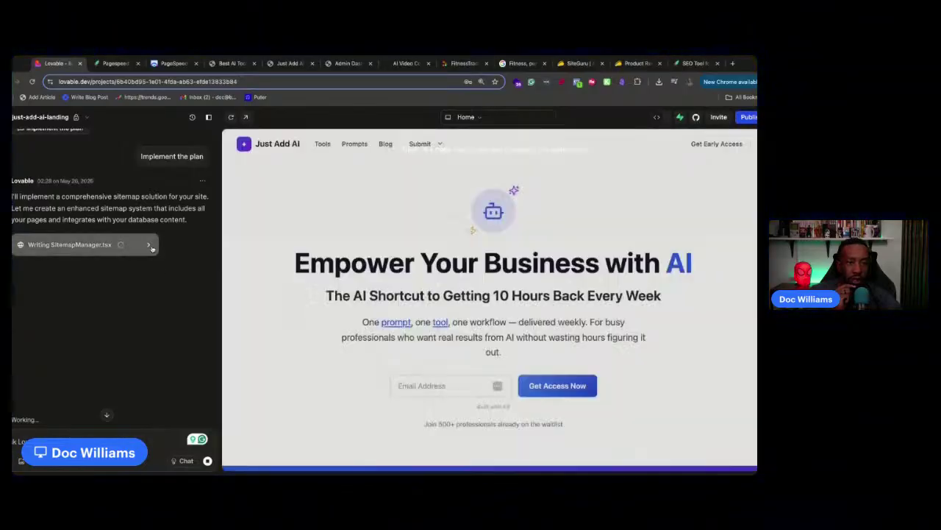
# Check the SiteGuru report and PageSpeed diagnostics, comparing desktop and mobile results
pyautogui.click(112, 65)
pyautogui.click(174, 63)
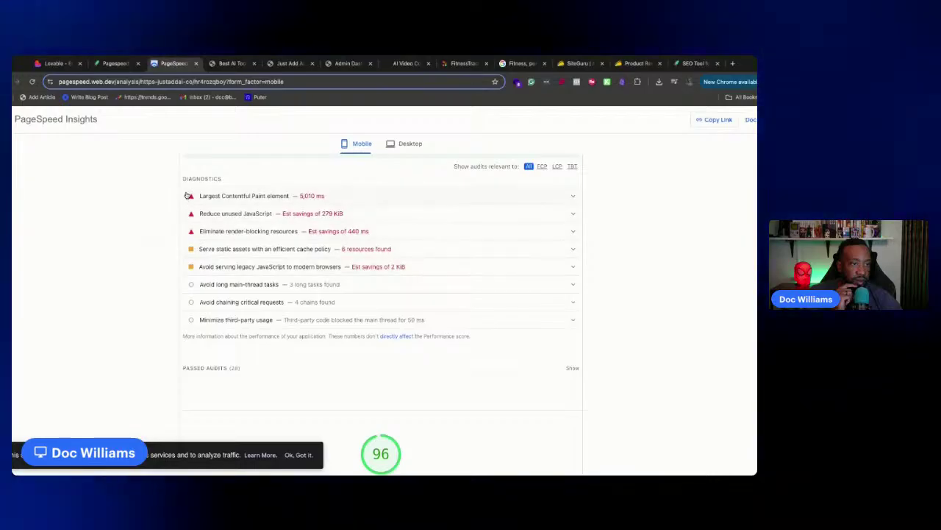
pyautogui.moveTo(190, 196); pyautogui.dragTo(405, 268)
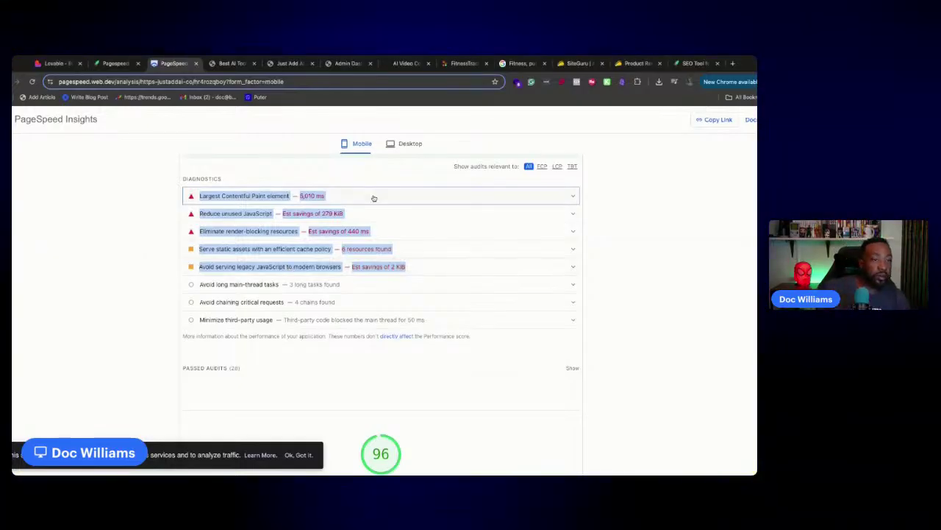
pyautogui.click(401, 150)
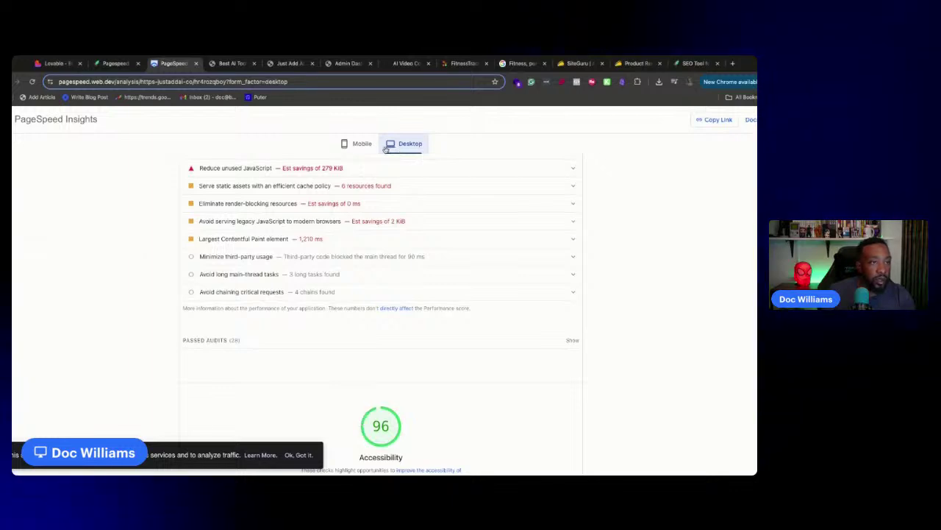
pyautogui.click(356, 146)
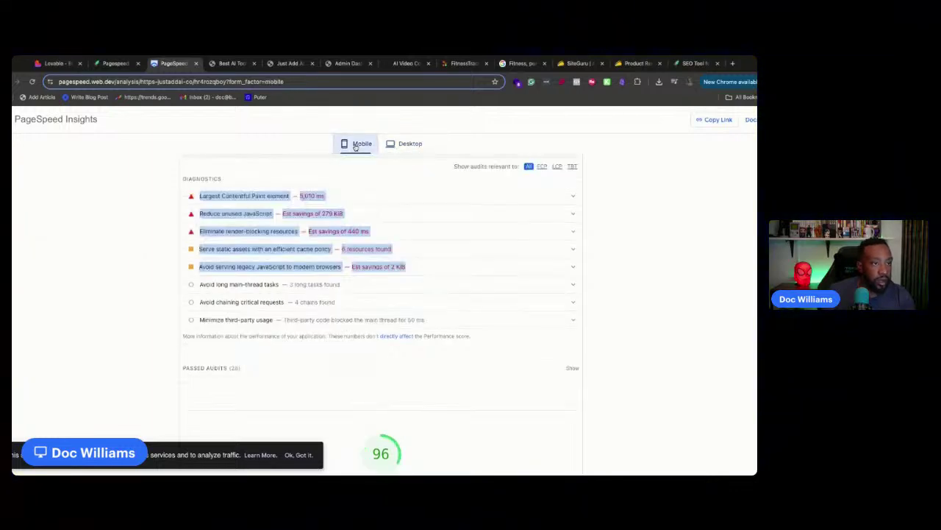
# Review mobile Best Practices 96, the console errors audit and SEO 100, then return to Lovable
pyautogui.scroll(-3, 367, 298)
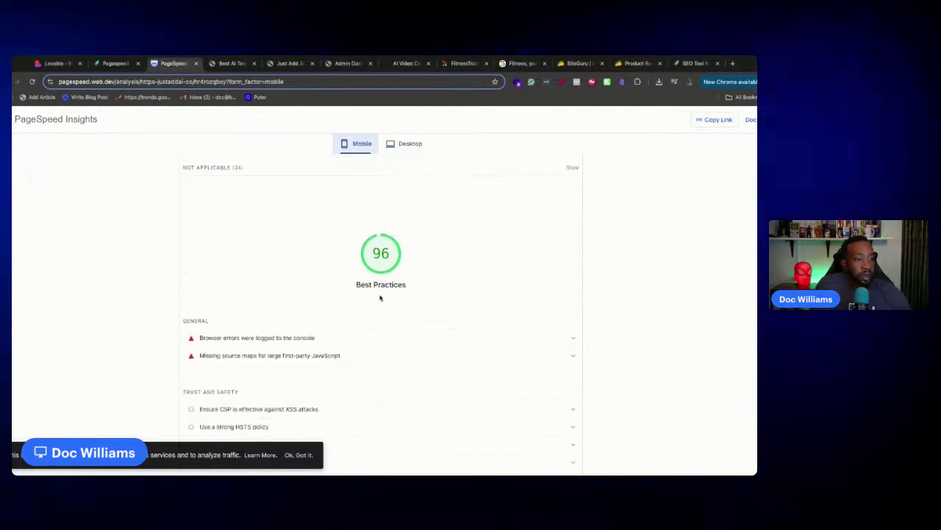
pyautogui.scroll(-1, 367, 298)
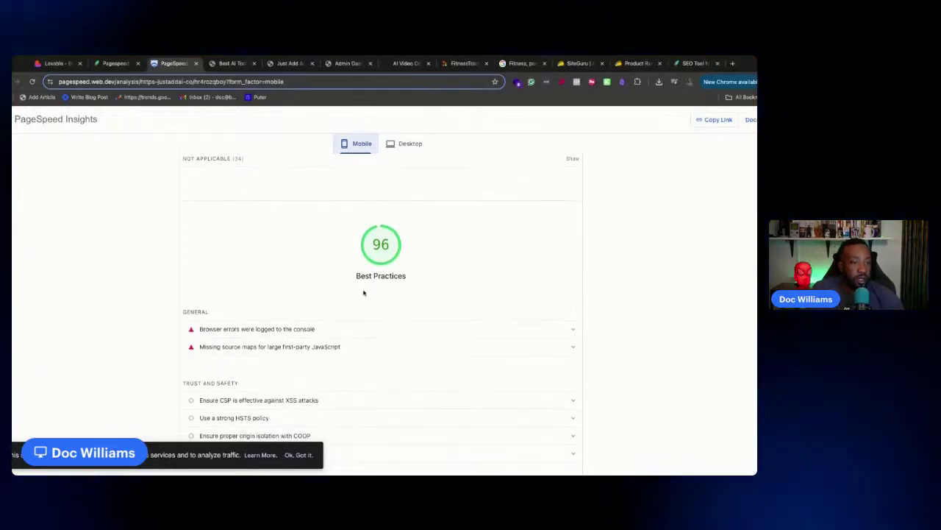
pyautogui.click(353, 324)
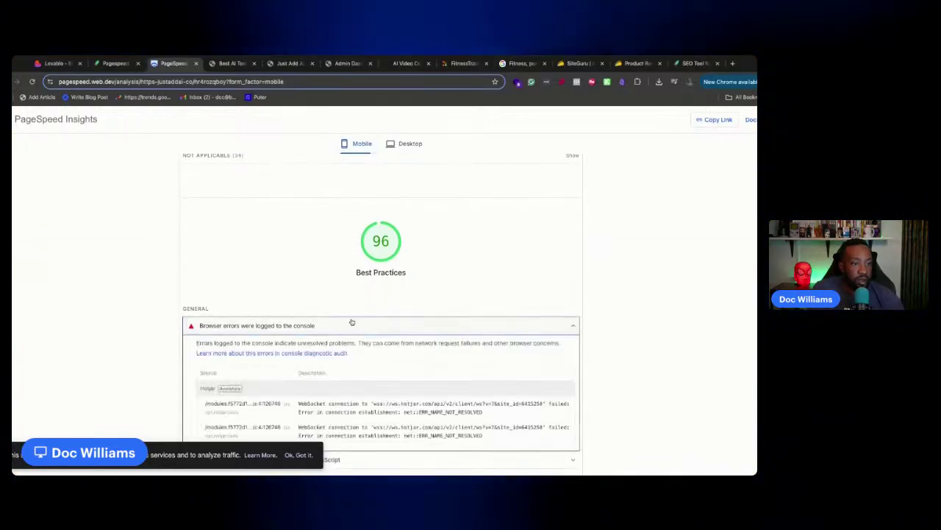
pyautogui.click(351, 322)
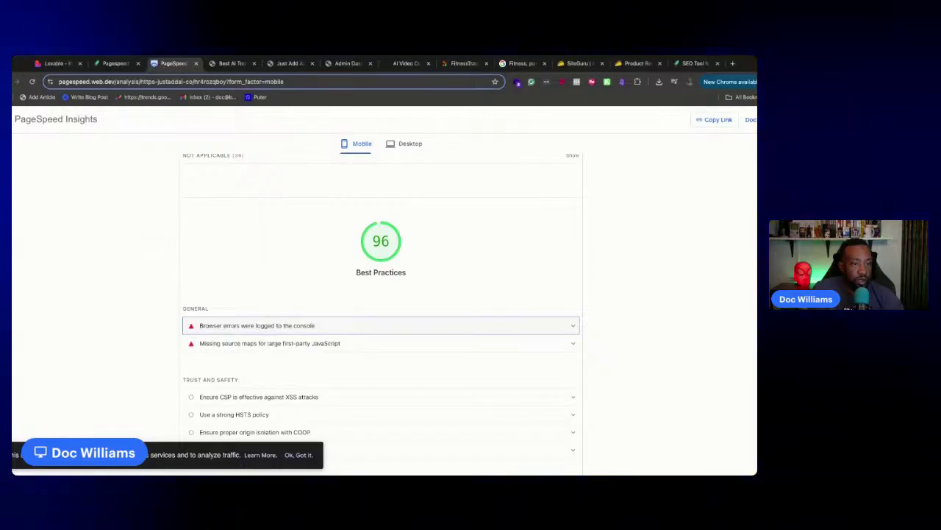
pyautogui.scroll(-10, 347, 309)
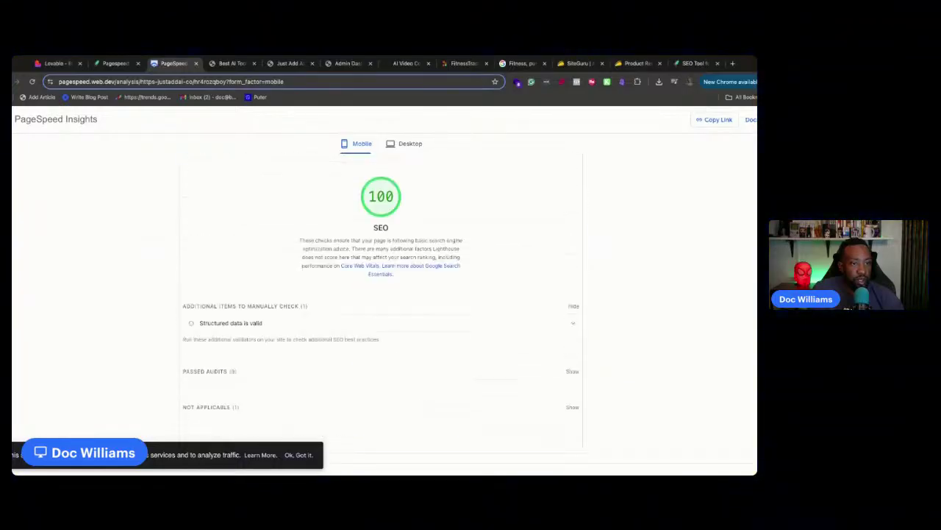
pyautogui.scroll(2, 346, 309)
pyautogui.scroll(1, 347, 309)
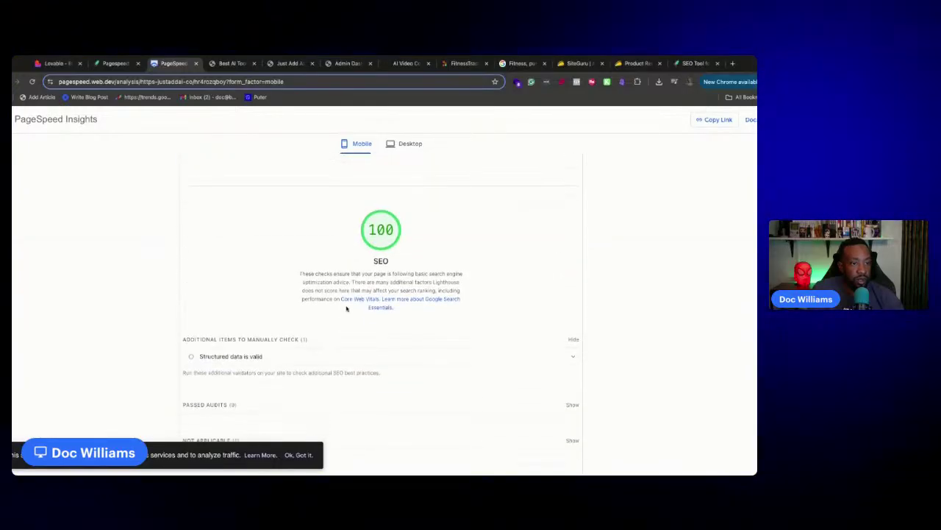
pyautogui.scroll(15, 347, 309)
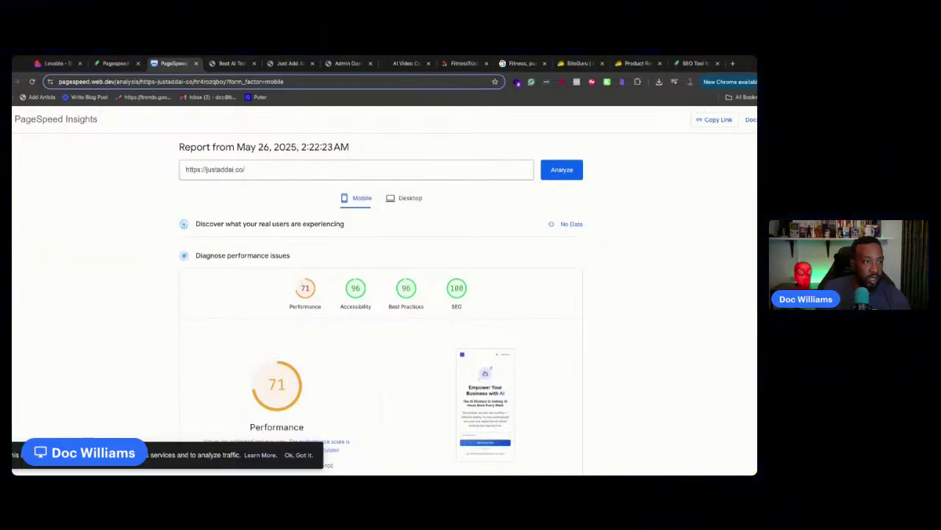
pyautogui.click(49, 63)
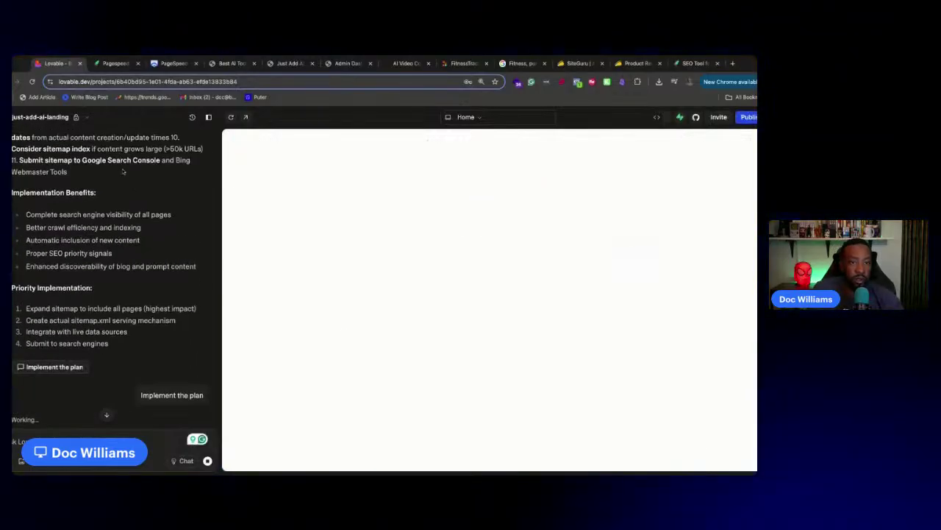
# Open the 'Build unsuccessful' error details and ask the AI to fix it
pyautogui.scroll(20, 146, 208)
pyautogui.scroll(15, 146, 208)
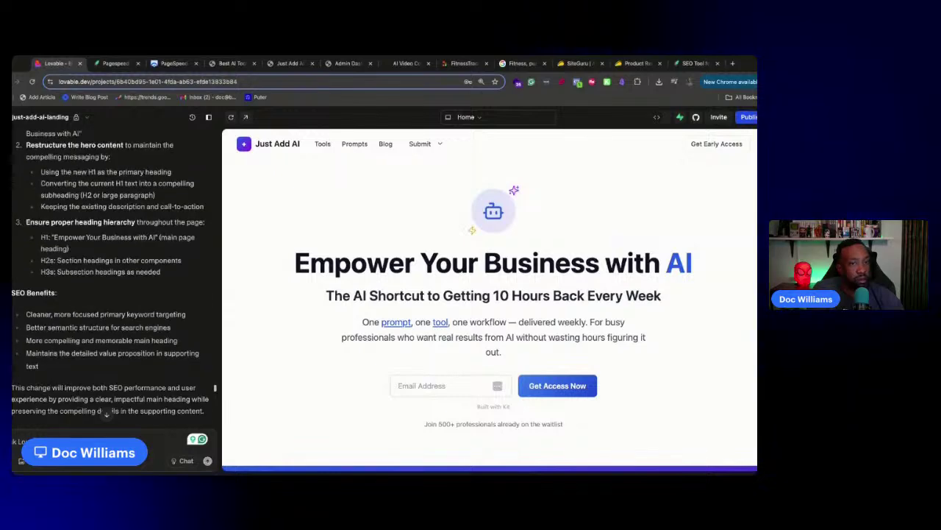
pyautogui.scroll(-12, 147, 208)
pyautogui.scroll(7, 146, 208)
pyautogui.scroll(-10, 155, 204)
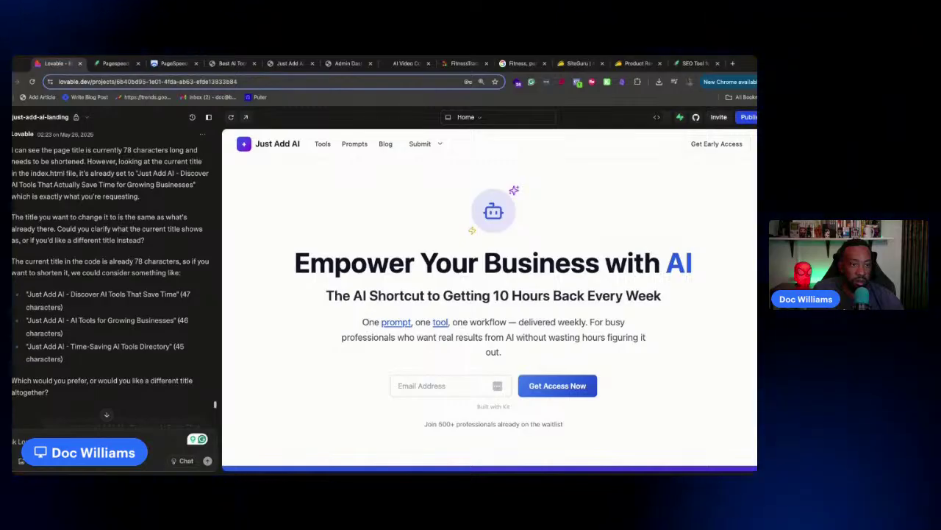
pyautogui.scroll(-10, 110, 279)
pyautogui.scroll(-10, 107, 415)
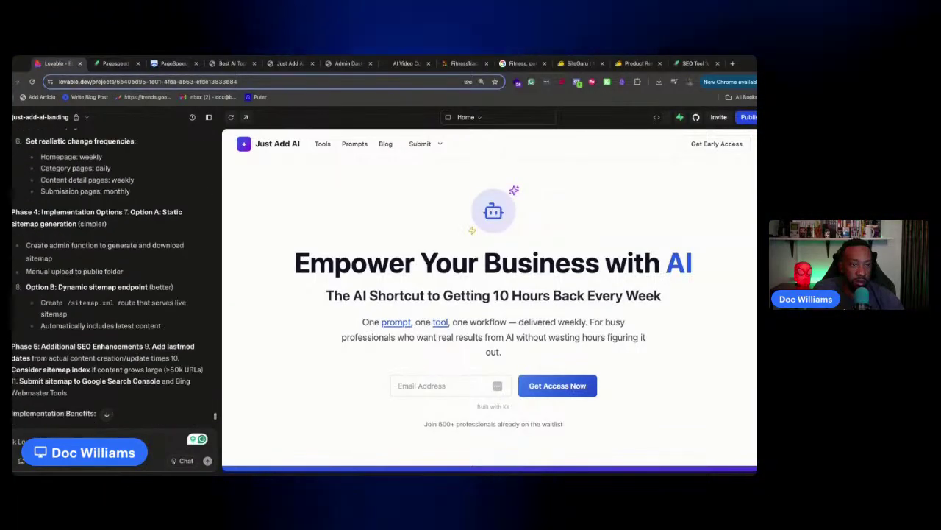
pyautogui.scroll(-5, 106, 414)
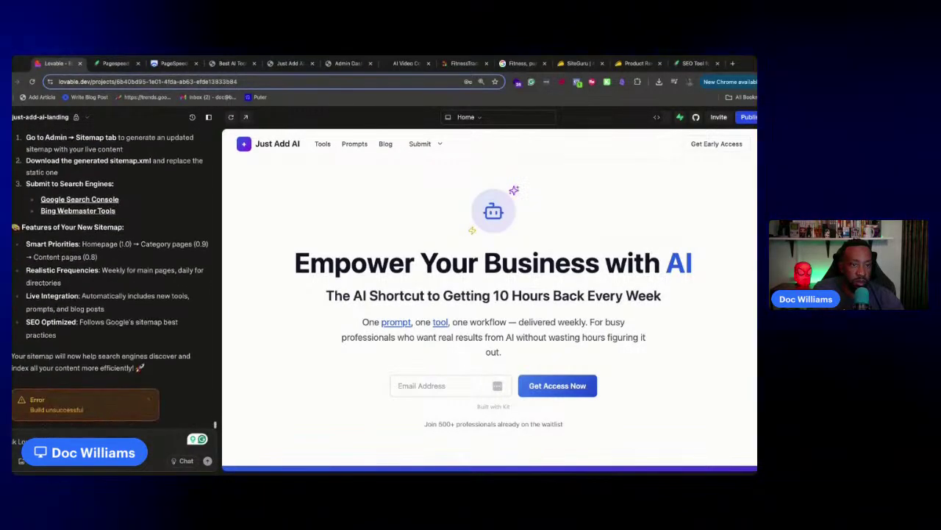
pyautogui.click(142, 402)
pyautogui.click(728, 176)
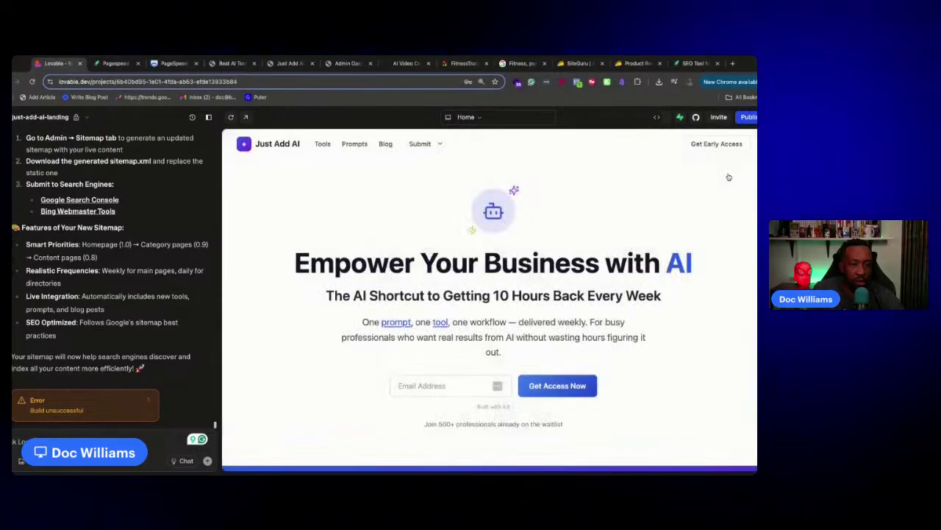
# Read the AI's fix report: static sitemap.xml, SitemapManager admin tab, robots.txt reference
pyautogui.scroll(3, 147, 274)
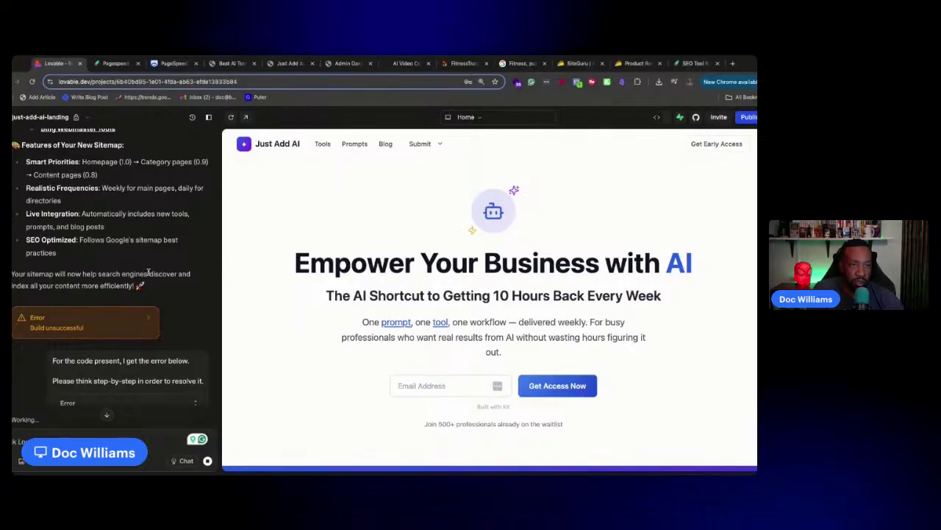
pyautogui.scroll(1, 149, 272)
pyautogui.scroll(4, 149, 272)
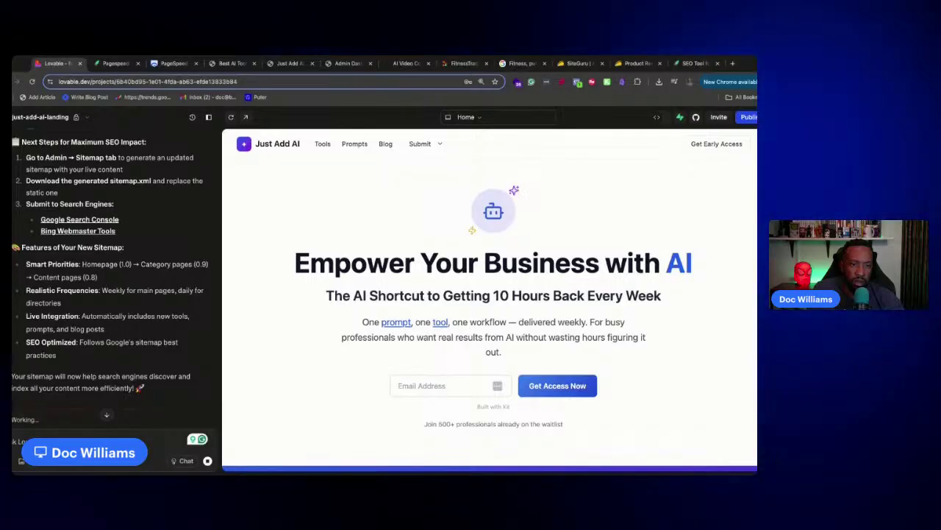
pyautogui.scroll(4, 110, 266)
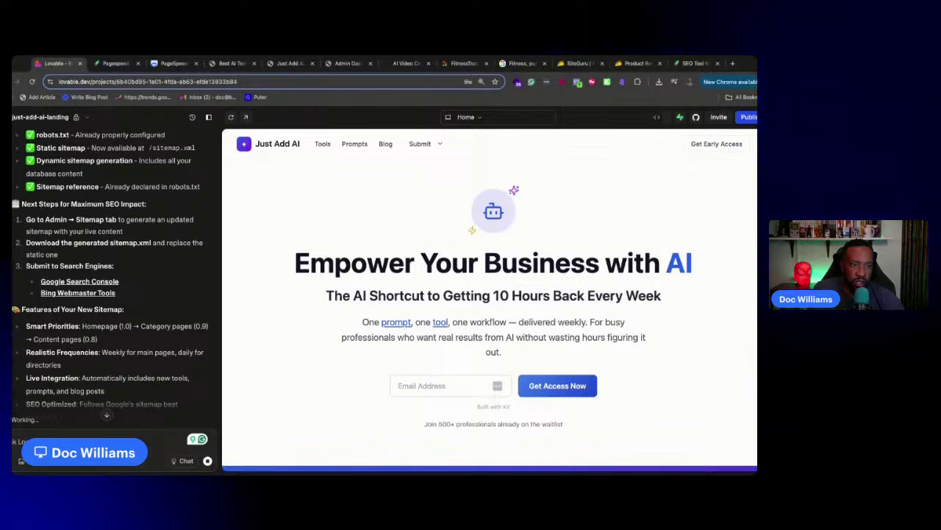
pyautogui.scroll(5, 111, 265)
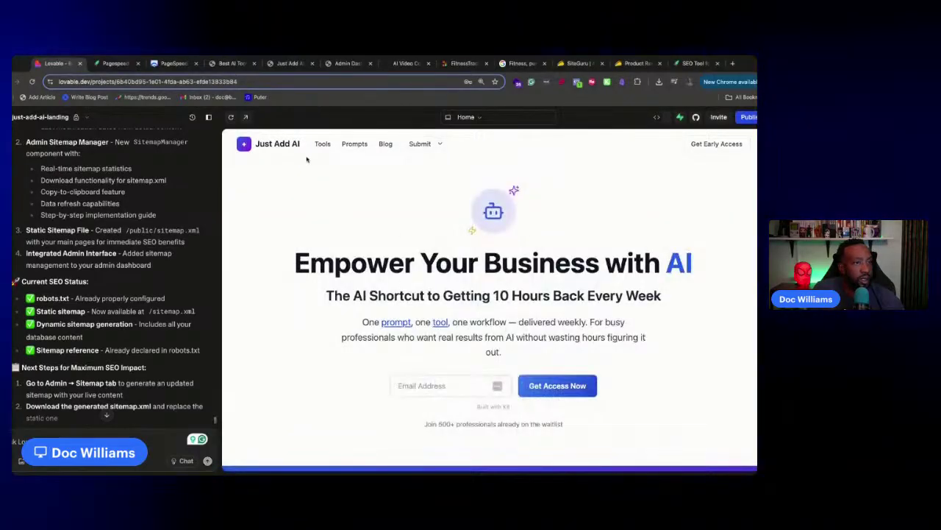
pyautogui.click(399, 325)
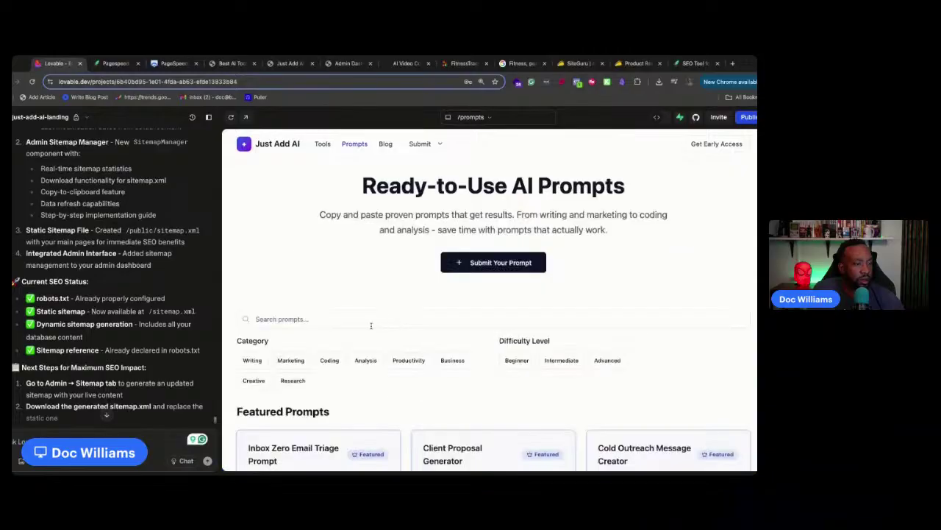
pyautogui.scroll(-3, 321, 319)
pyautogui.scroll(2, 345, 337)
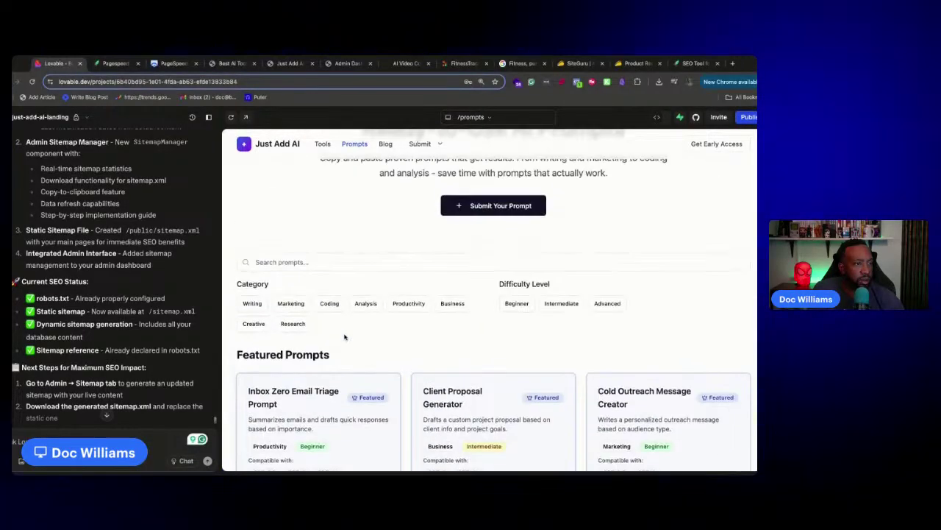
pyautogui.click(485, 206)
pyautogui.scroll(-5, 621, 231)
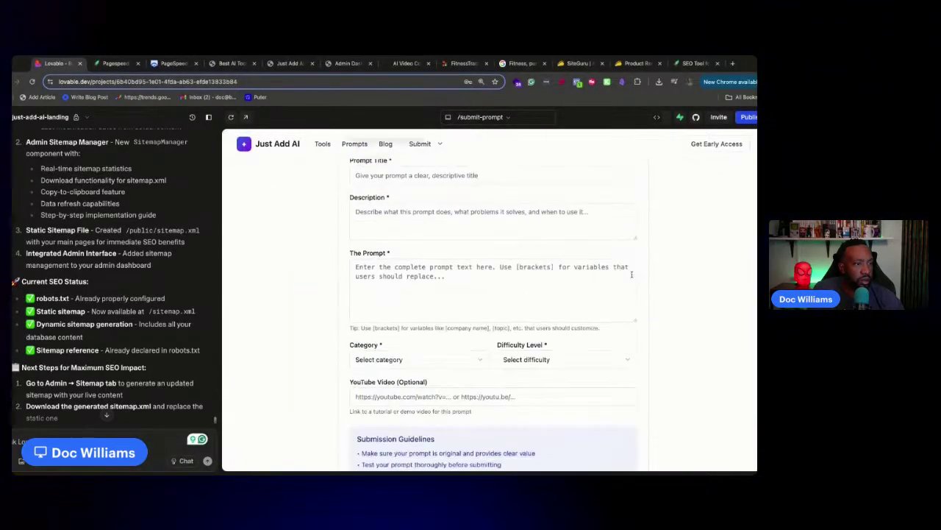
pyautogui.scroll(6, 383, 168)
pyautogui.click(344, 185)
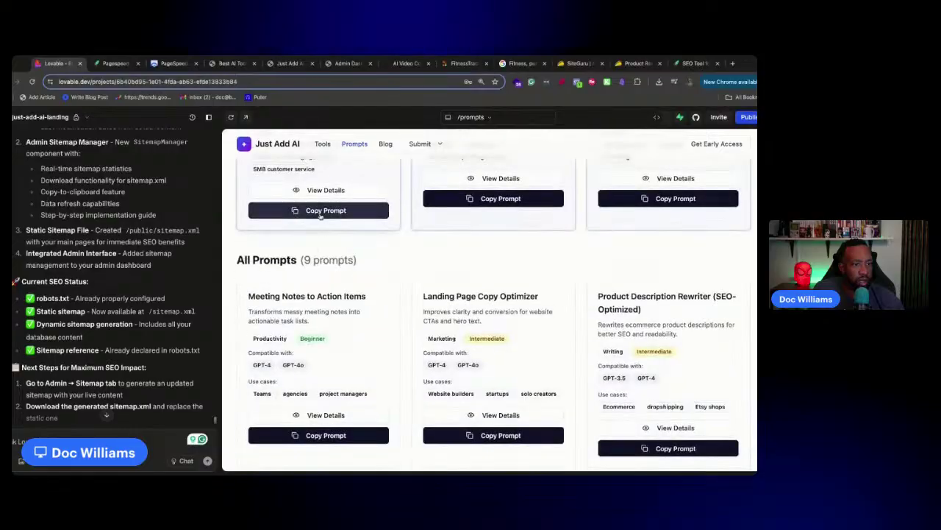
pyautogui.scroll(1, 328, 255)
pyautogui.click(325, 259)
pyautogui.scroll(-10, 330, 255)
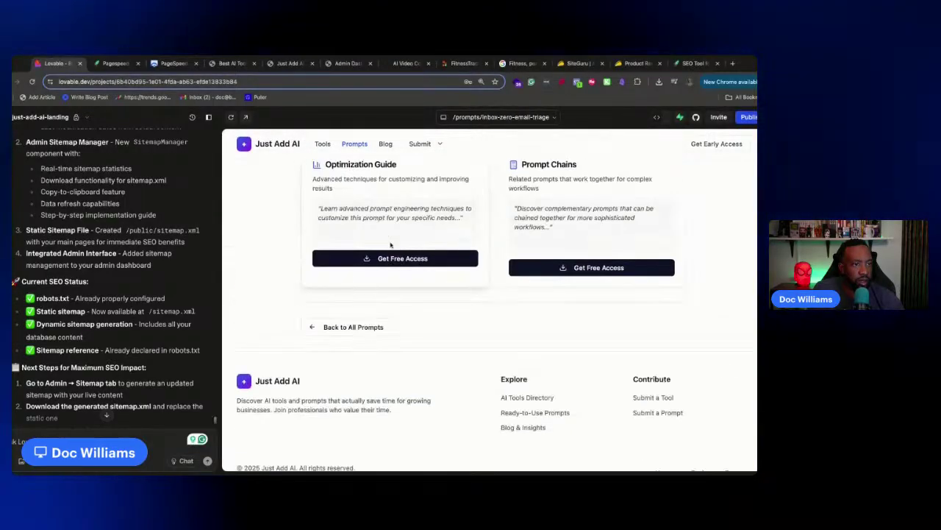
pyautogui.scroll(10, 294, 192)
pyautogui.click(277, 145)
pyautogui.scroll(-10, 81, 376)
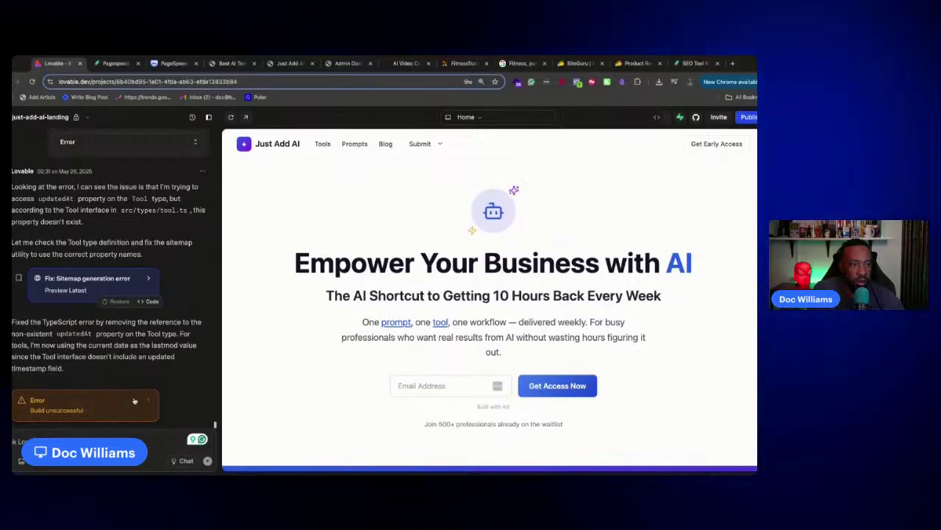
# Have the AI fix the second build error (Prompt type updatedAt), reload, then open SiteGuru
pyautogui.click(134, 401)
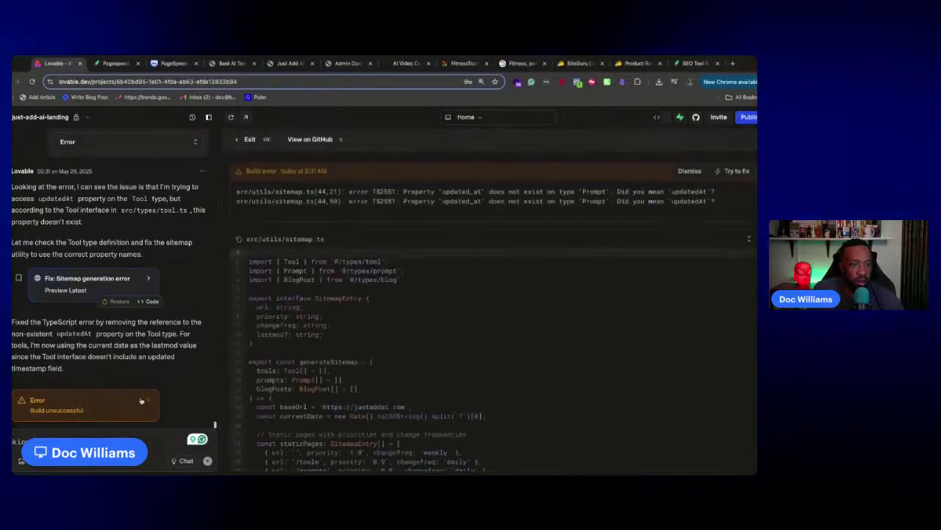
pyautogui.click(729, 174)
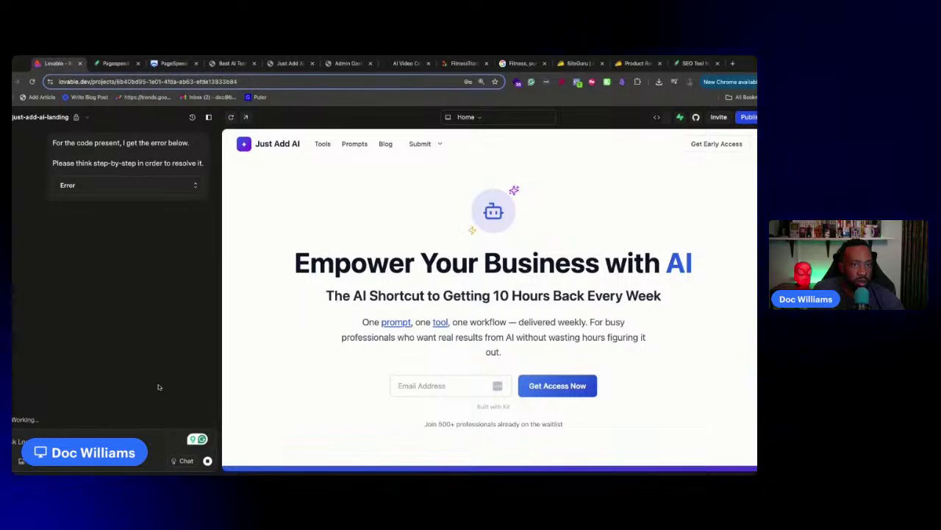
pyautogui.click(83, 122)
pyautogui.click(83, 123)
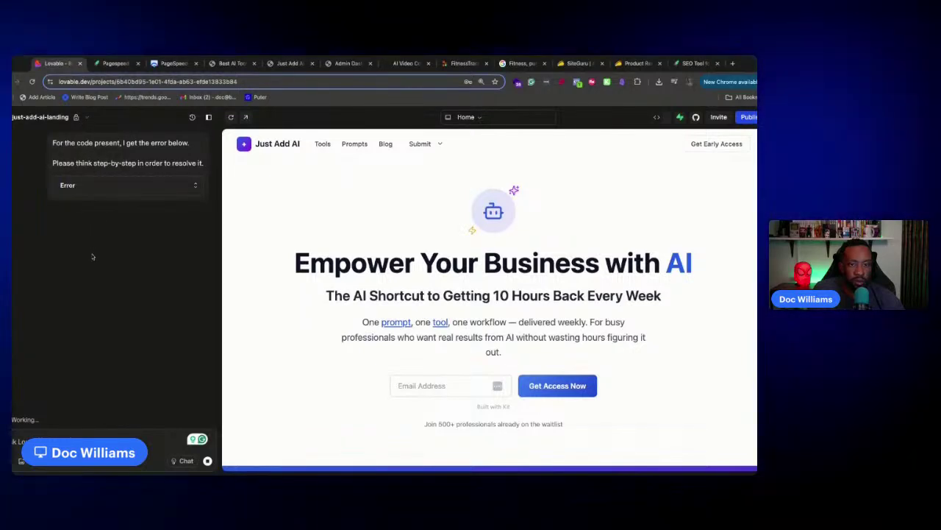
pyautogui.press('super+r')
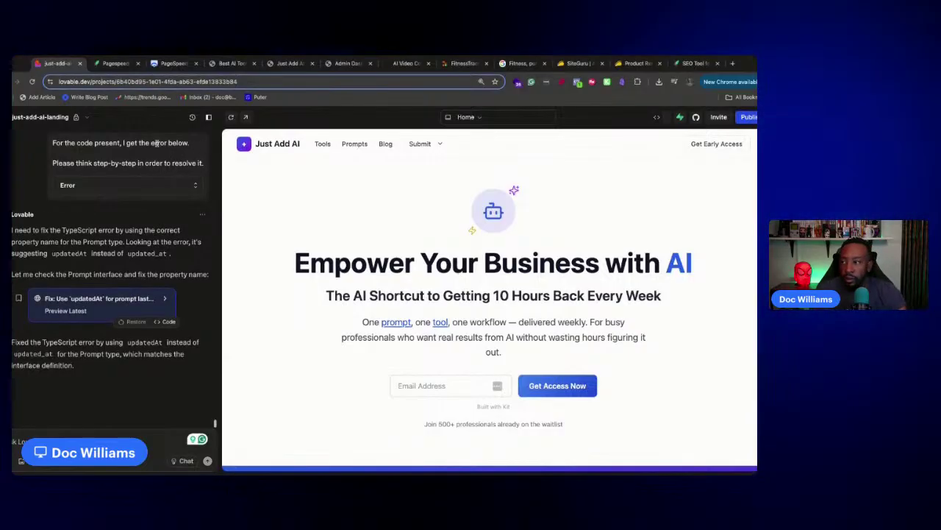
pyautogui.click(114, 64)
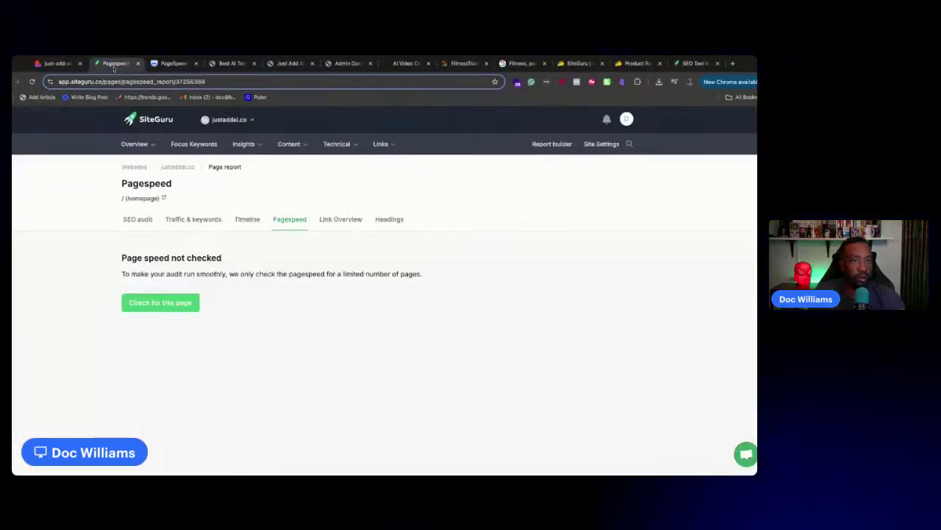
# Browse the live justaddai.co landing page and Tools page
pyautogui.click(161, 65)
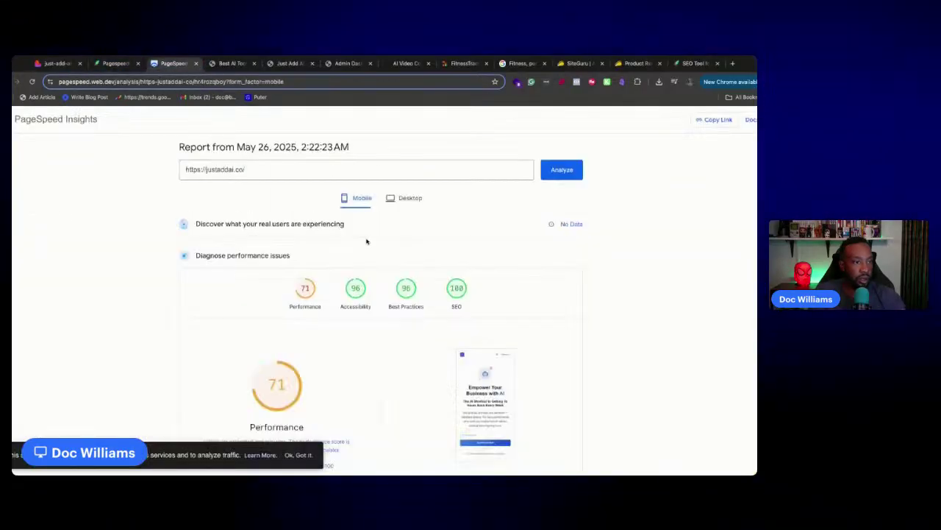
pyautogui.click(232, 64)
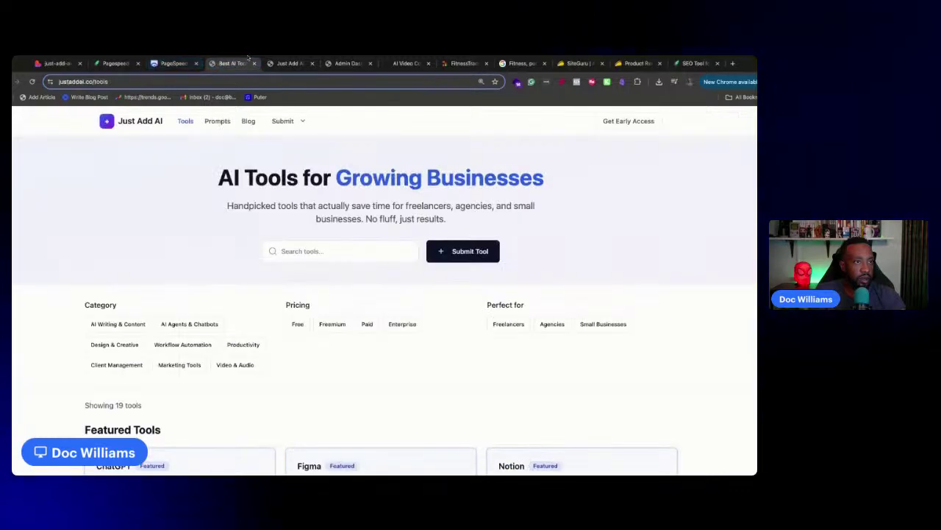
pyautogui.click(287, 63)
pyautogui.click(231, 64)
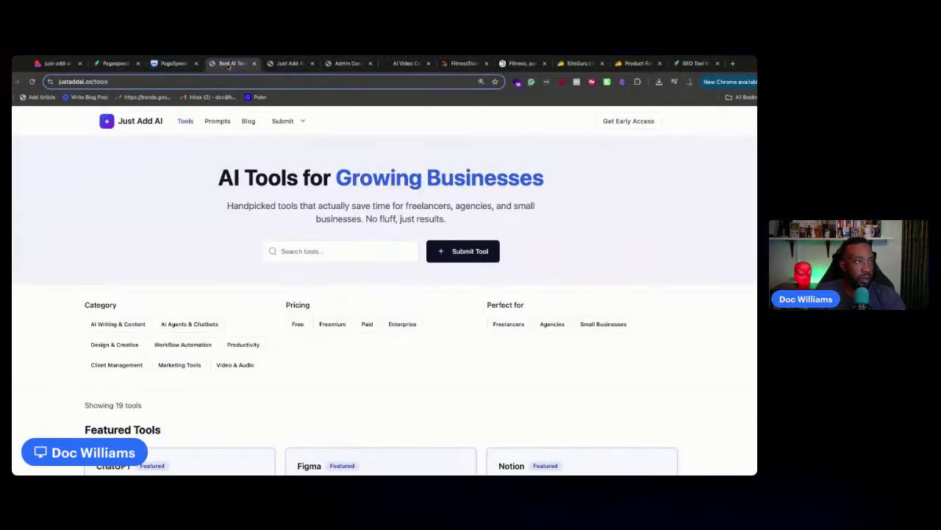
pyautogui.click(136, 121)
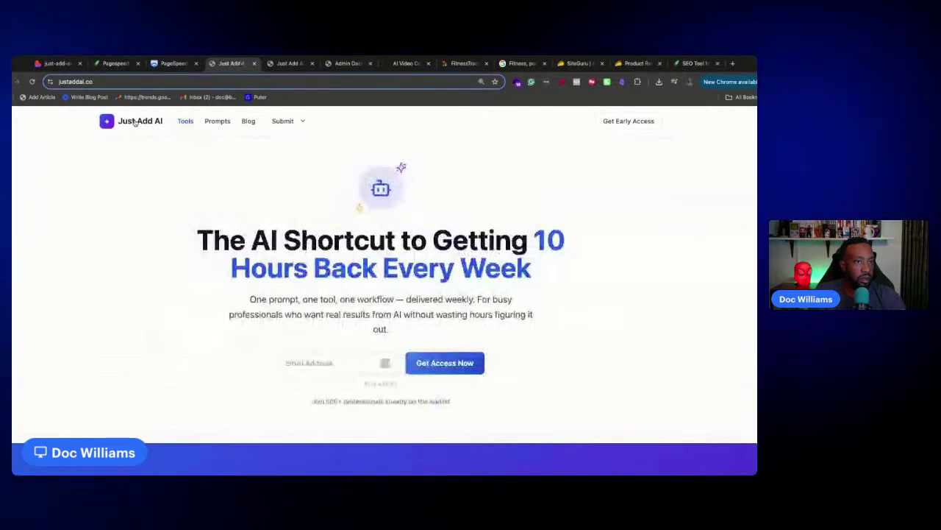
pyautogui.scroll(-15, 186, 179)
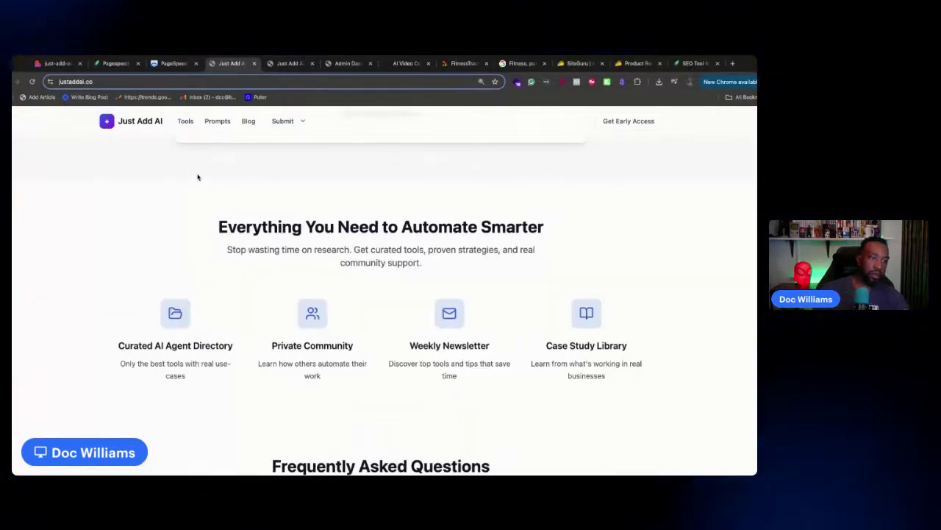
pyautogui.scroll(15, 194, 169)
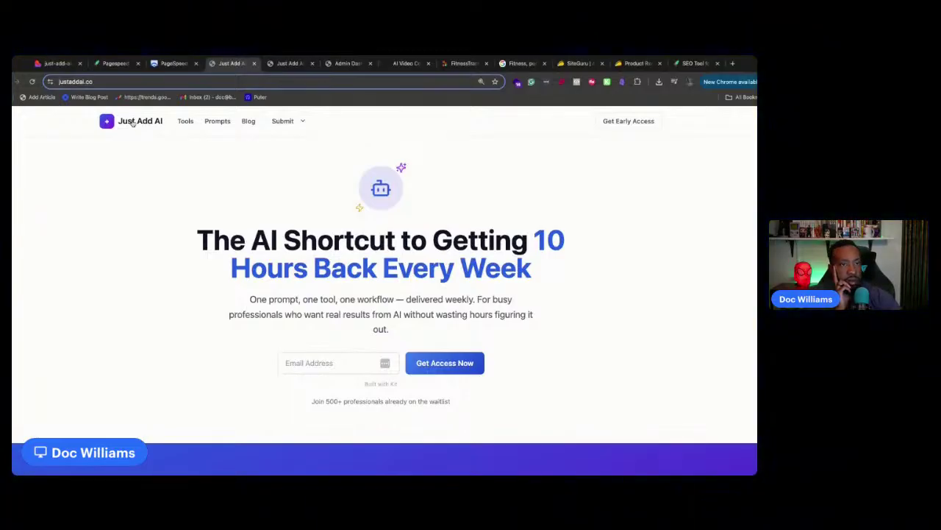
# Open the live blog and read the Vibe Coding post
pyautogui.click(185, 120)
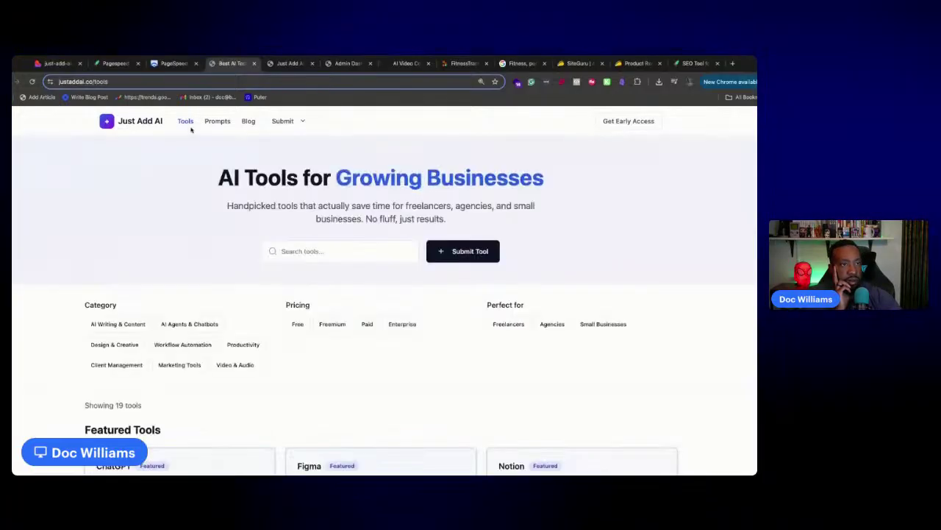
pyautogui.click(244, 122)
pyautogui.click(196, 243)
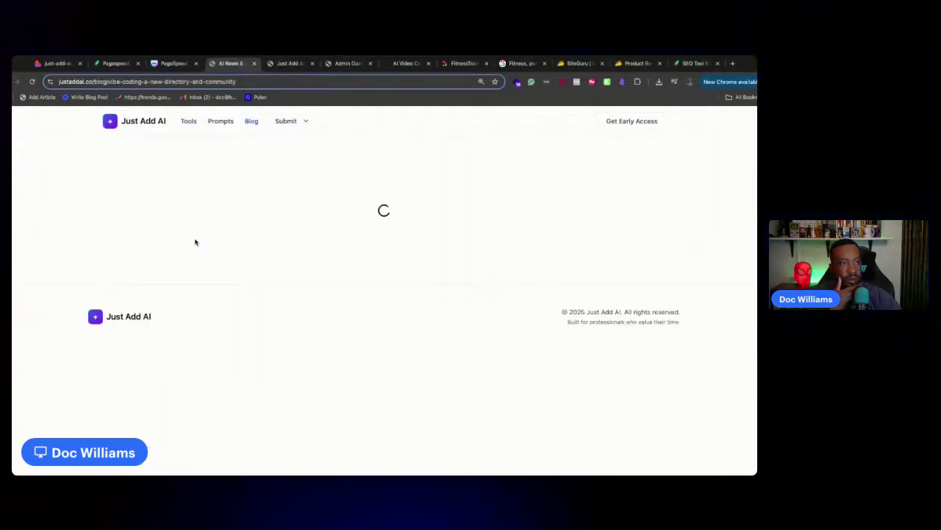
pyautogui.scroll(-5, 198, 211)
pyautogui.scroll(5, 197, 206)
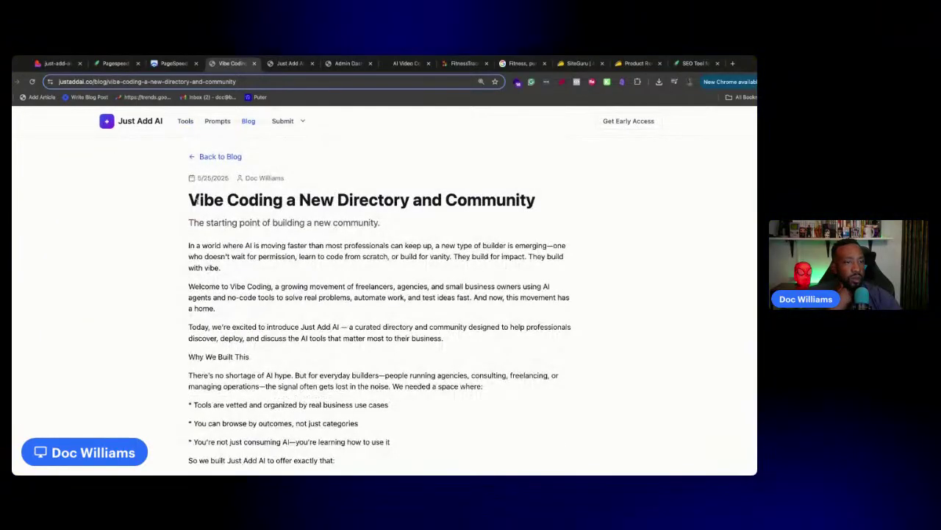
pyautogui.click(209, 157)
# Visit the Submit an AI Tool page and Get Early Access section, then return to Lovable
pyautogui.click(282, 120)
pyautogui.click(284, 140)
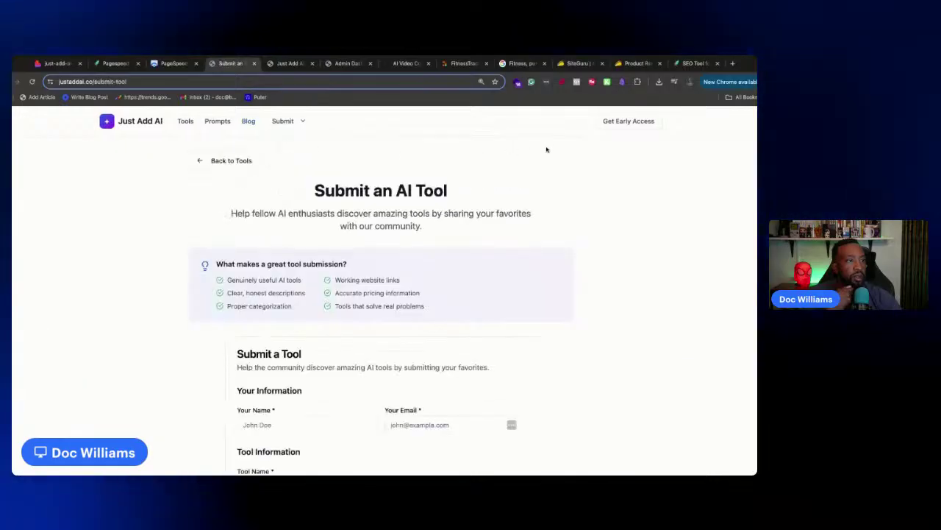
pyautogui.click(622, 123)
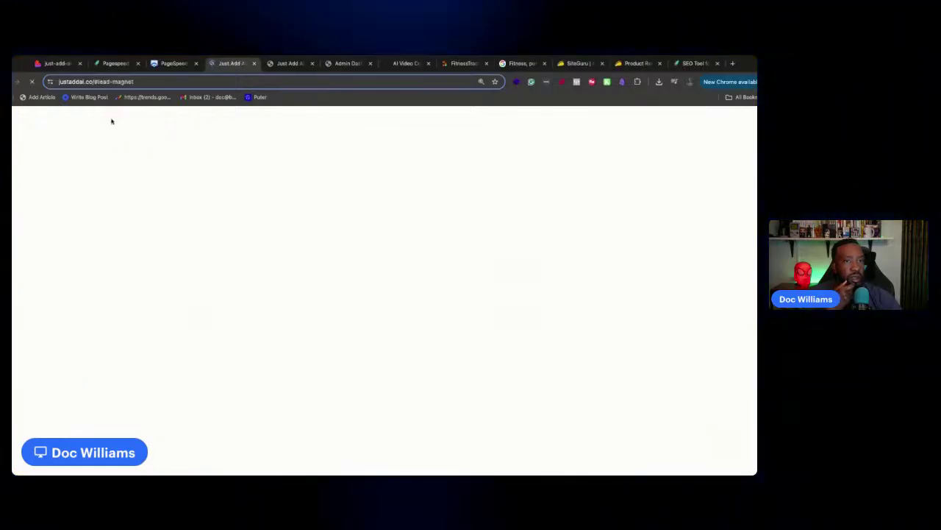
pyautogui.click(106, 125)
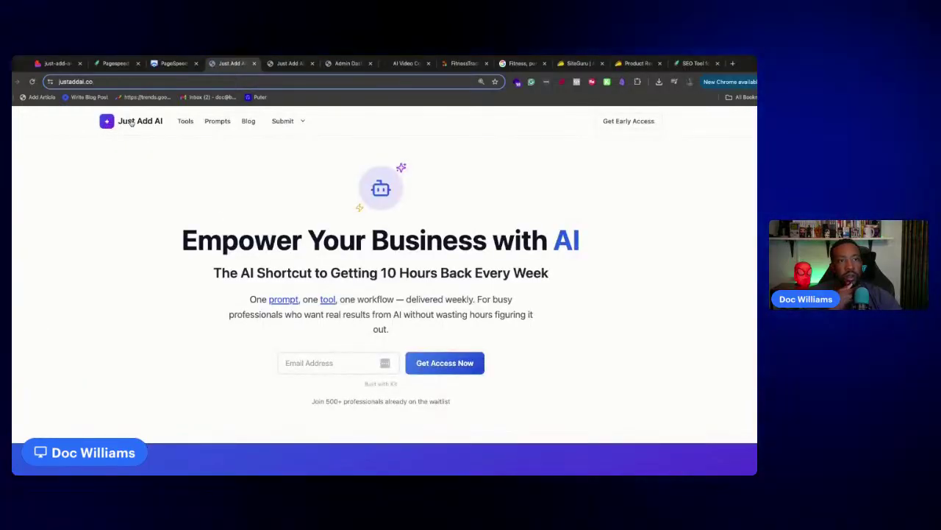
pyautogui.click(184, 121)
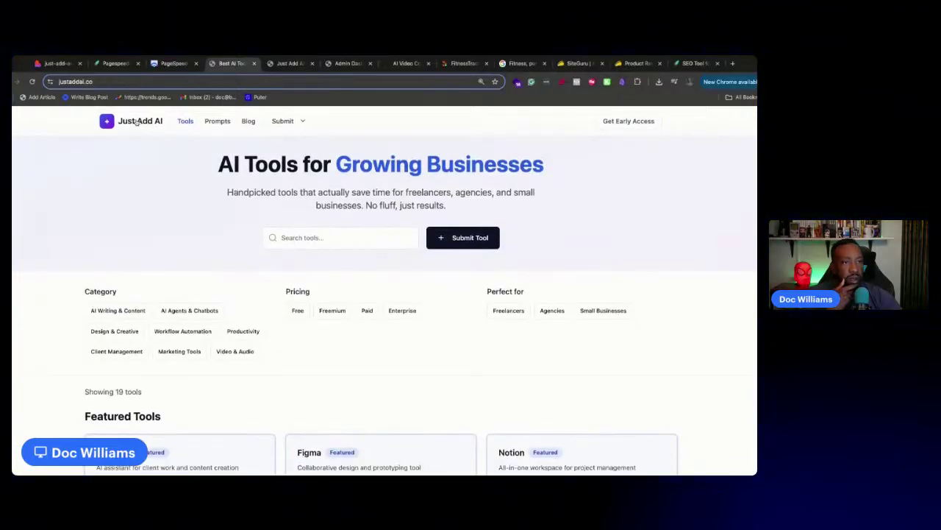
pyautogui.click(131, 121)
pyautogui.click(58, 63)
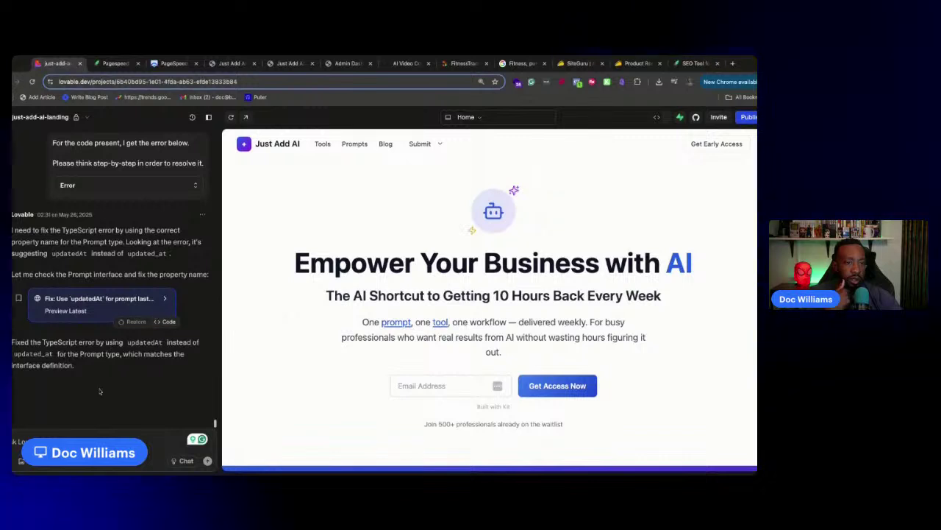
# Check the SiteGuru and PageSpeed Insights reports, then return to the Lovable chat
pyautogui.click(96, 65)
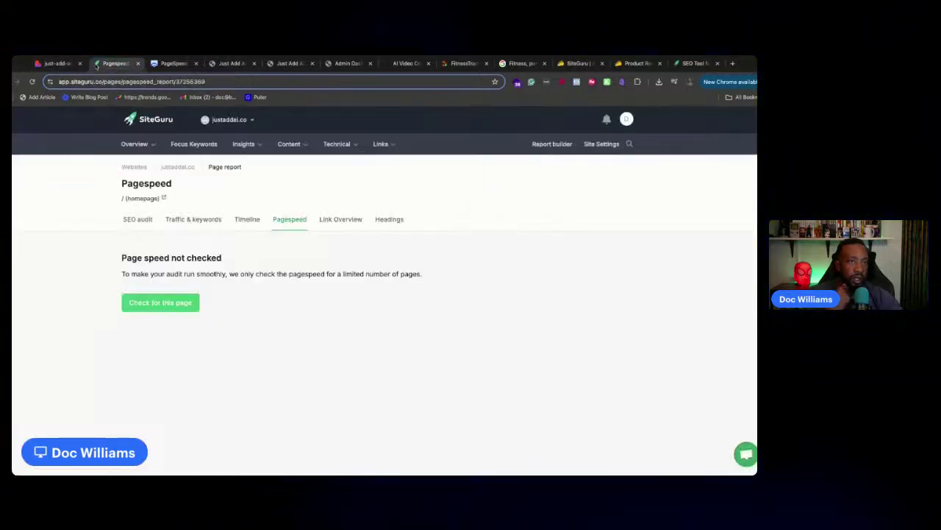
pyautogui.click(155, 65)
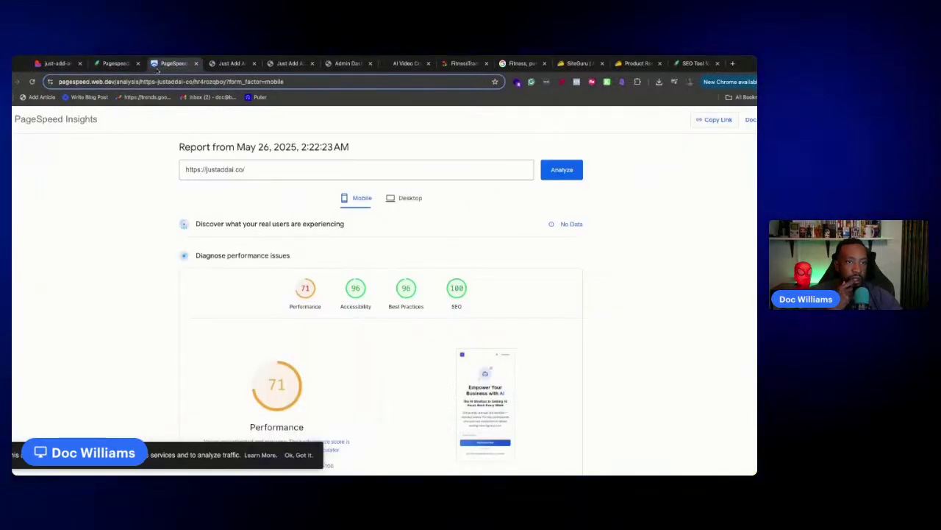
pyautogui.click(59, 66)
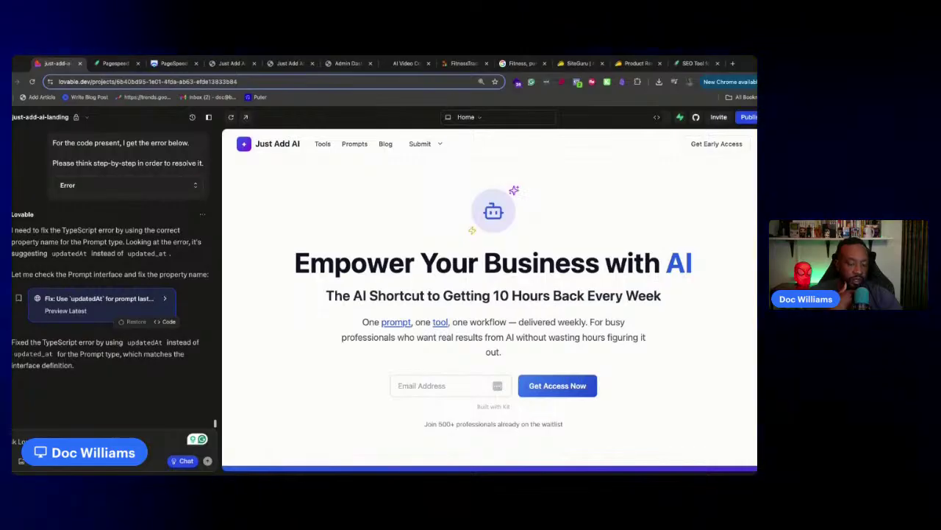
# Paste an intro line plus the PageSpeed diagnostics into the chat and send them
pyautogui.write('Here are the details from the page speed insights.')
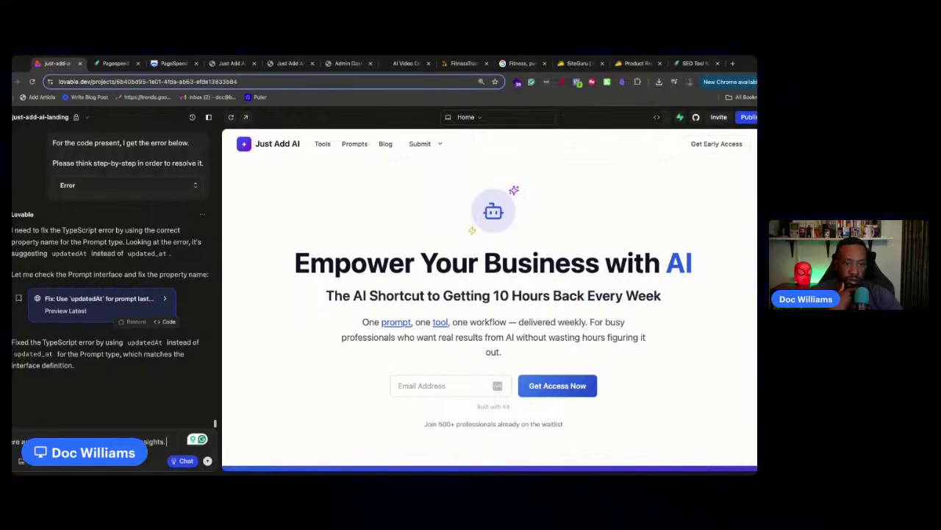
pyautogui.hotkey('shift', 'Return')
pyautogui.hotkey('shift', 'Return')
pyautogui.press('super+v')
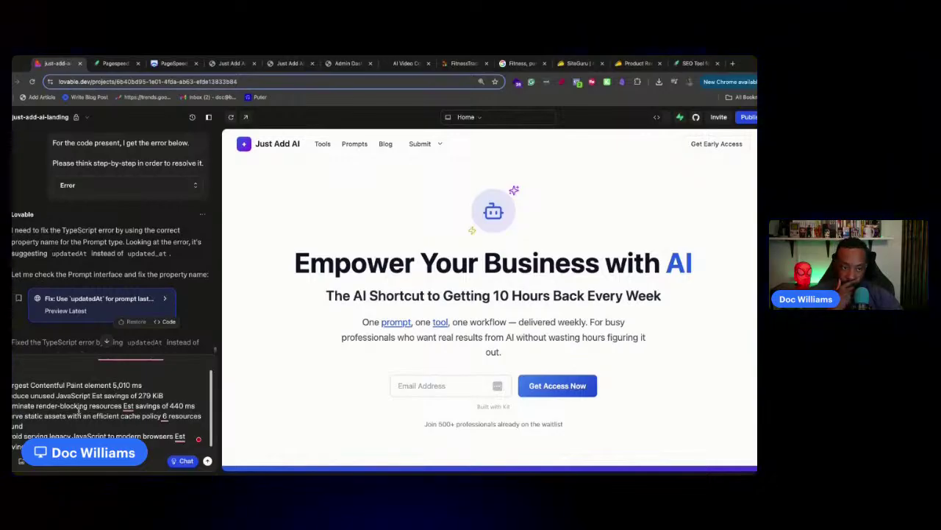
pyautogui.scroll(-1, 79, 410)
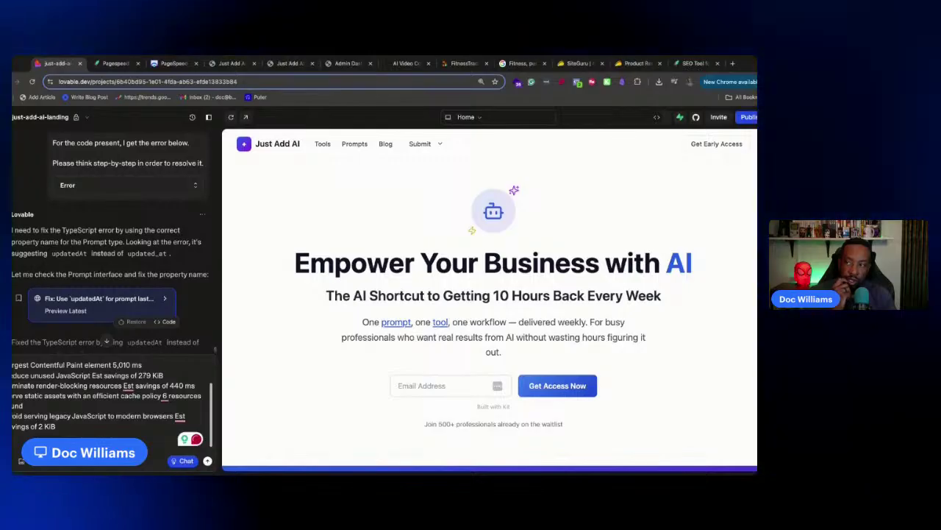
pyautogui.scroll(-1, 127, 399)
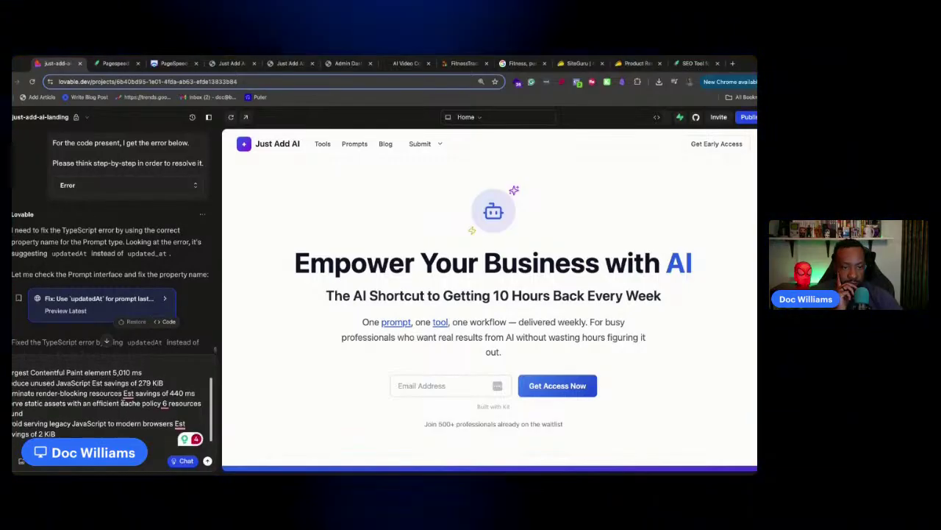
pyautogui.click(208, 460)
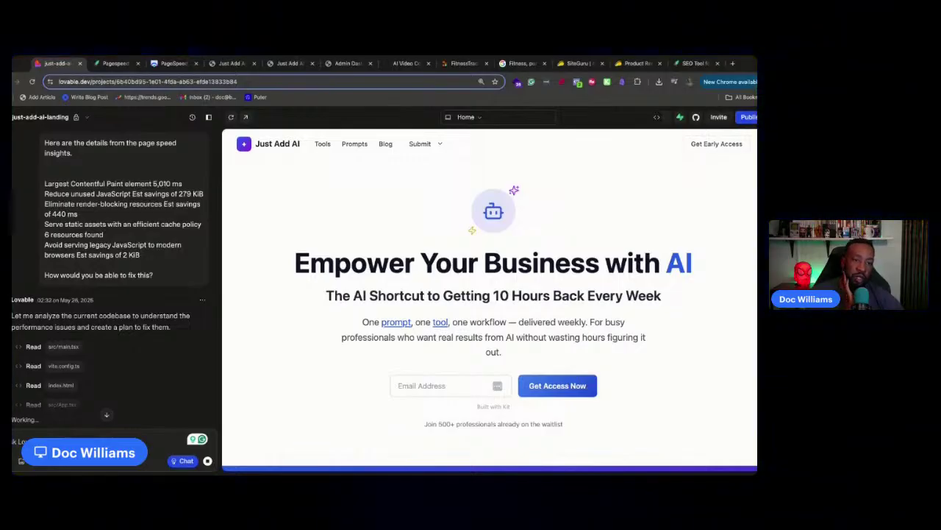
# Read the AI's six-phase optimization plan targeting LCP under 2.5s and a 90+ mobile score
pyautogui.click(86, 118)
pyautogui.click(86, 118)
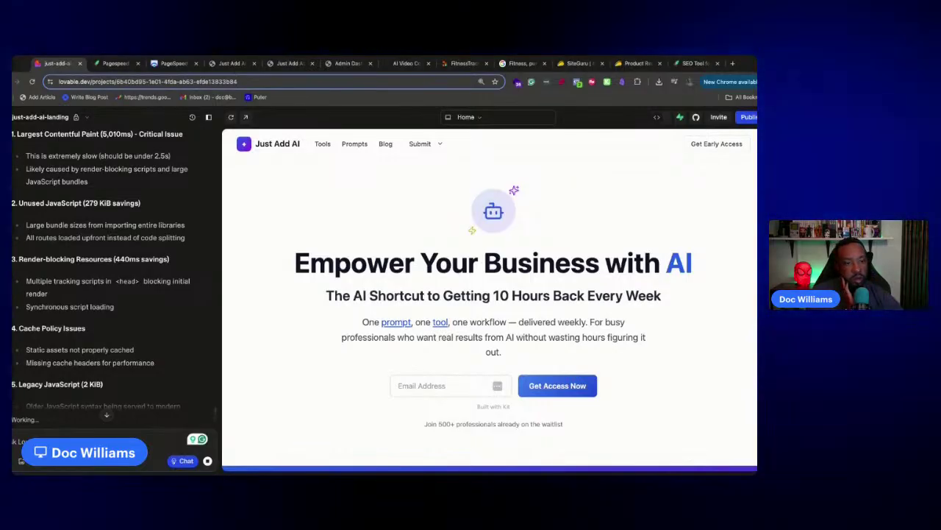
pyautogui.scroll(-5, 180, 316)
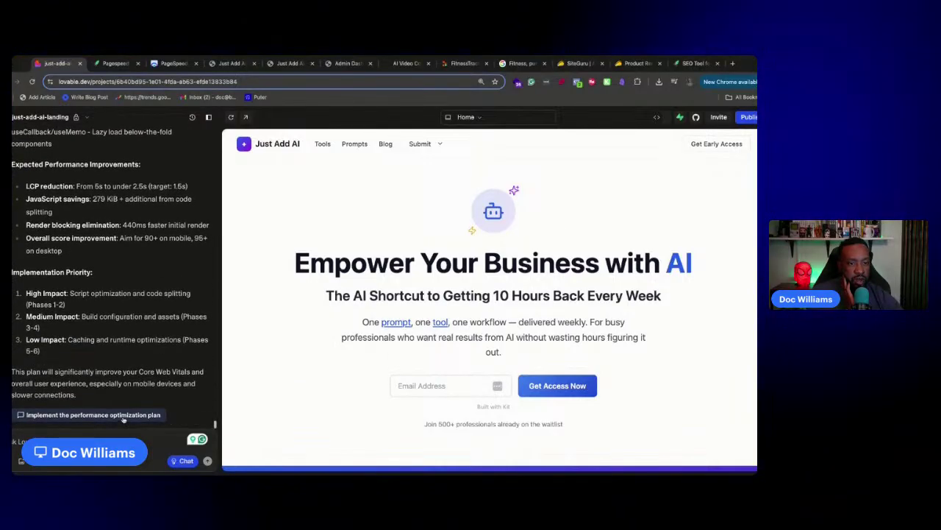
# Have the AI implement deferred tracking scripts, lazy-loaded routes, chunk splitting and service worker caching
pyautogui.click(126, 415)
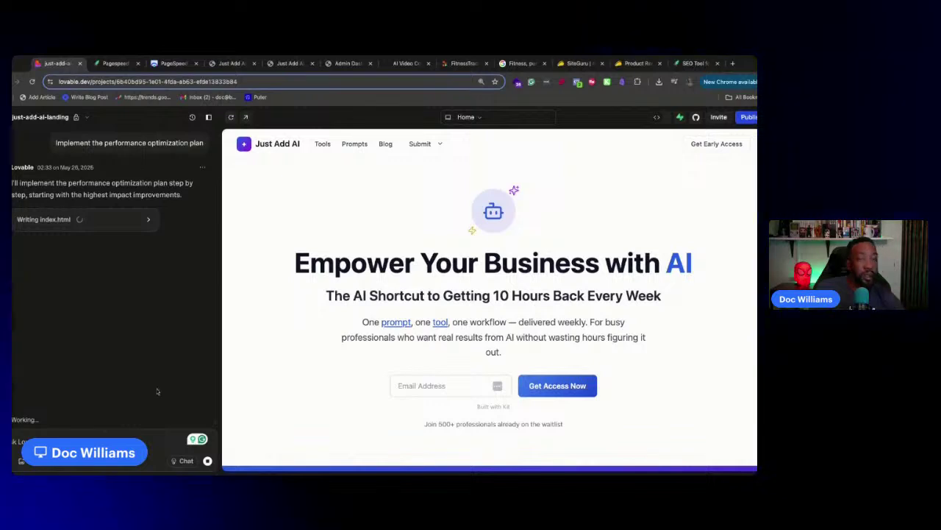
pyautogui.click(86, 118)
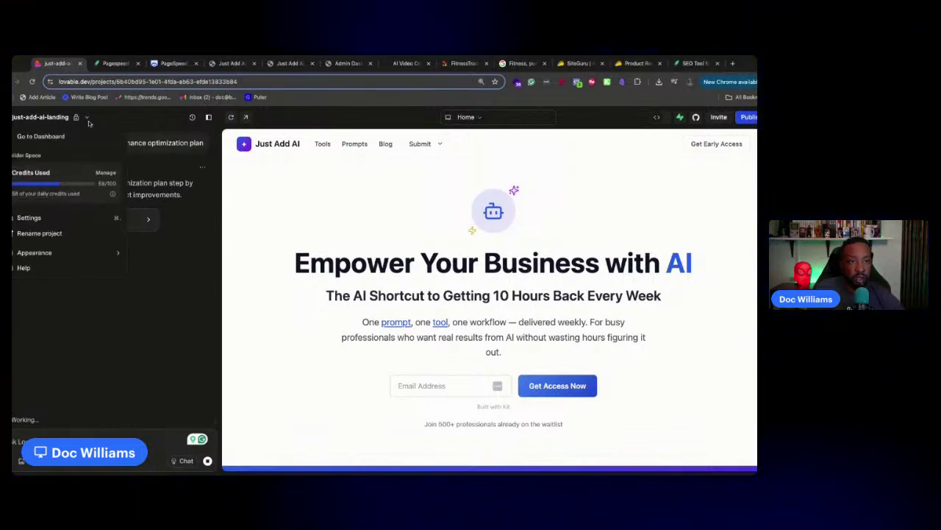
pyautogui.click(97, 126)
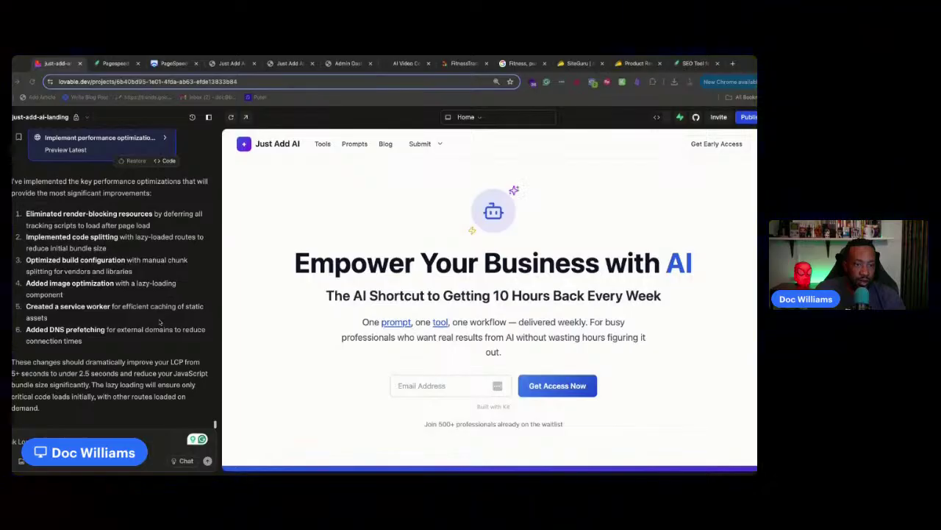
pyautogui.scroll(10, 110, 294)
pyautogui.scroll(-10, 110, 294)
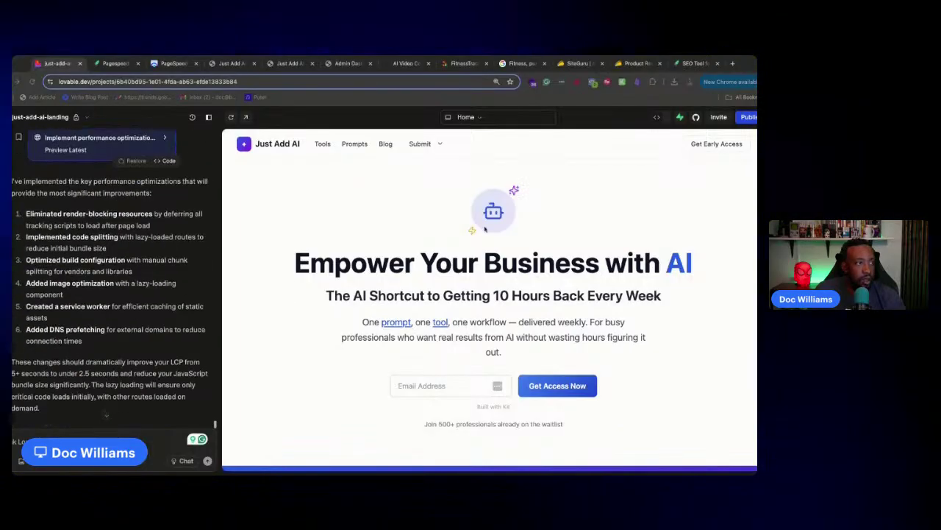
# Publish the optimized site despite the Supabase warning, then open the PageSpeed Insights report
pyautogui.click(748, 117)
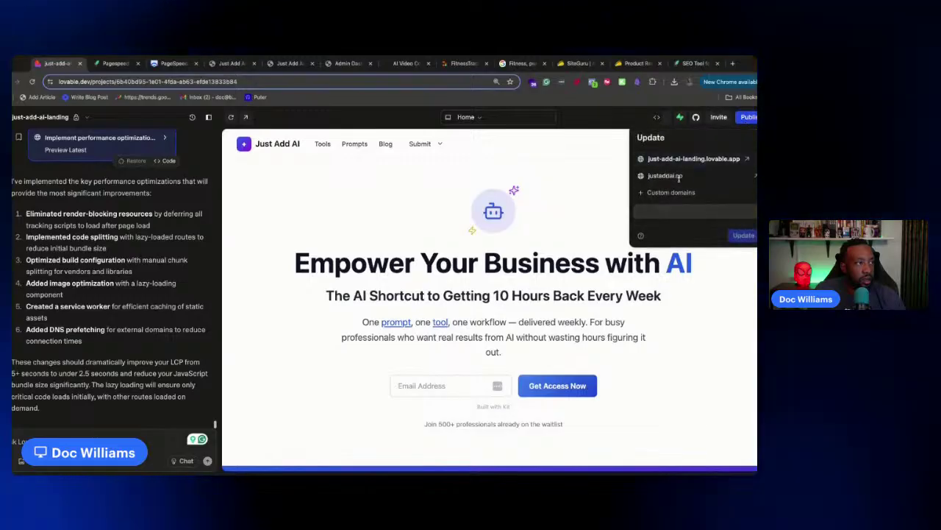
pyautogui.click(687, 236)
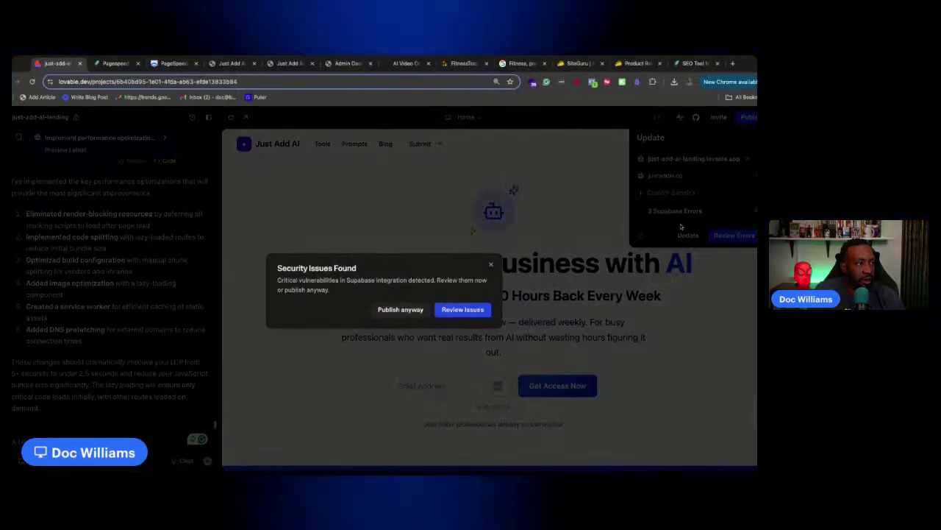
pyautogui.click(403, 310)
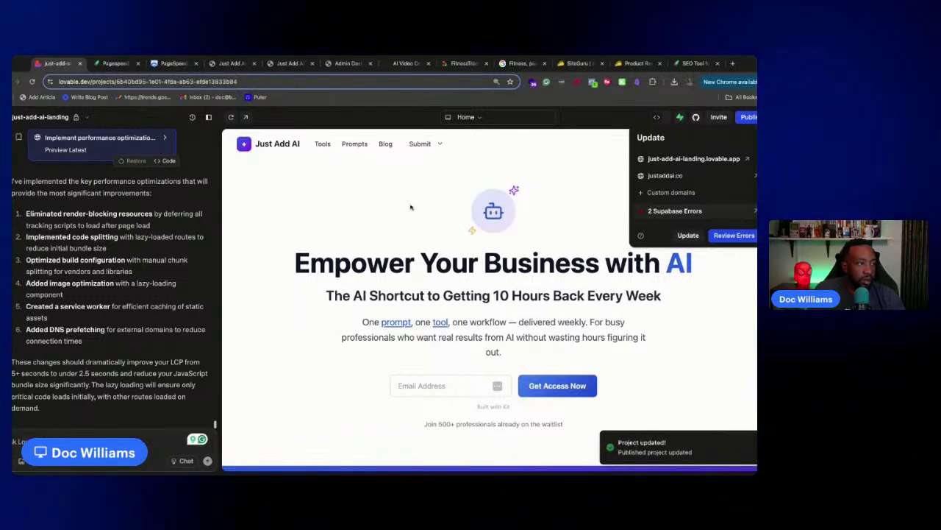
pyautogui.click(115, 63)
pyautogui.click(173, 63)
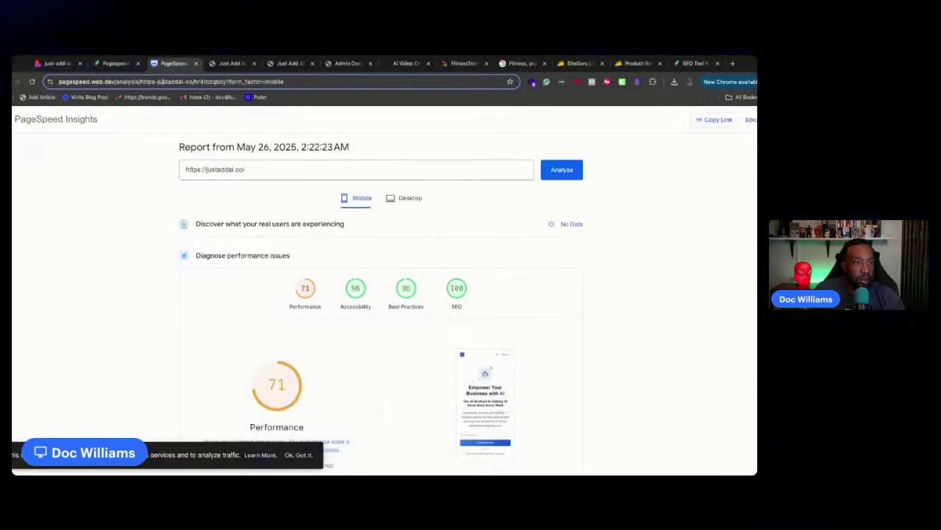
# Re-run the PageSpeed test on justaddai.co, dismiss the cookie notice, and glance at the on-page SEO checks
pyautogui.click(559, 171)
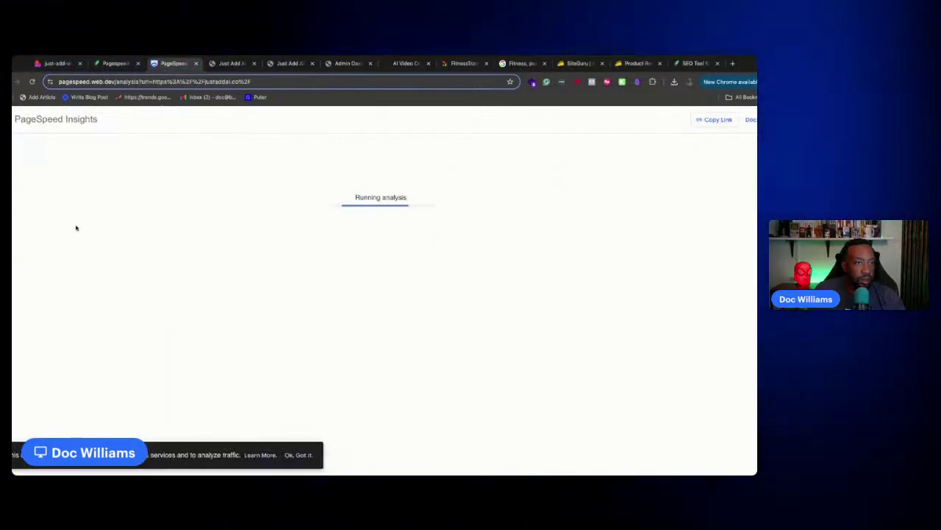
pyautogui.click(307, 456)
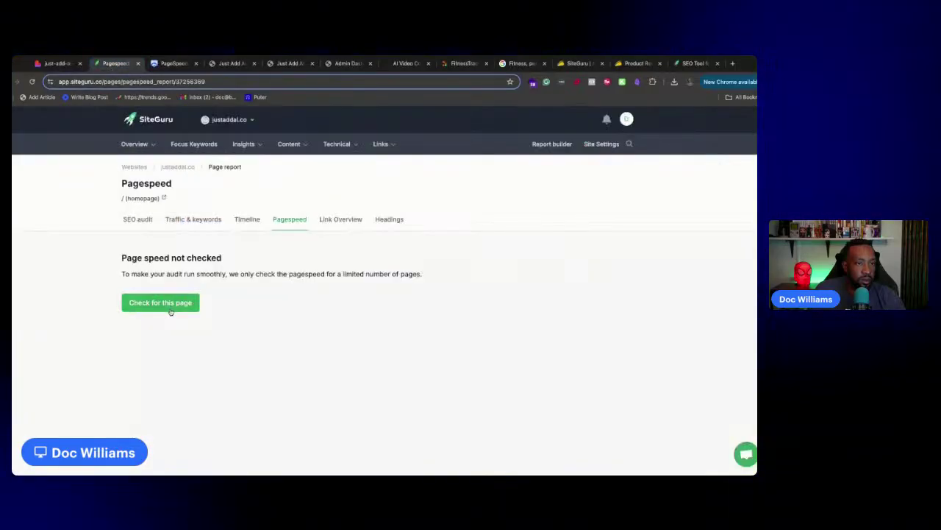
pyautogui.click(136, 220)
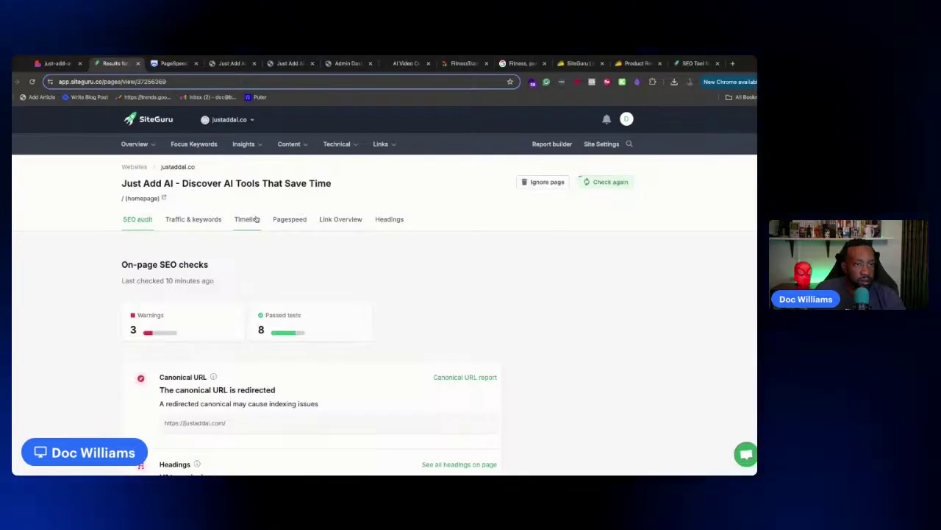
pyautogui.scroll(-3, 259, 261)
pyautogui.scroll(-10, 259, 257)
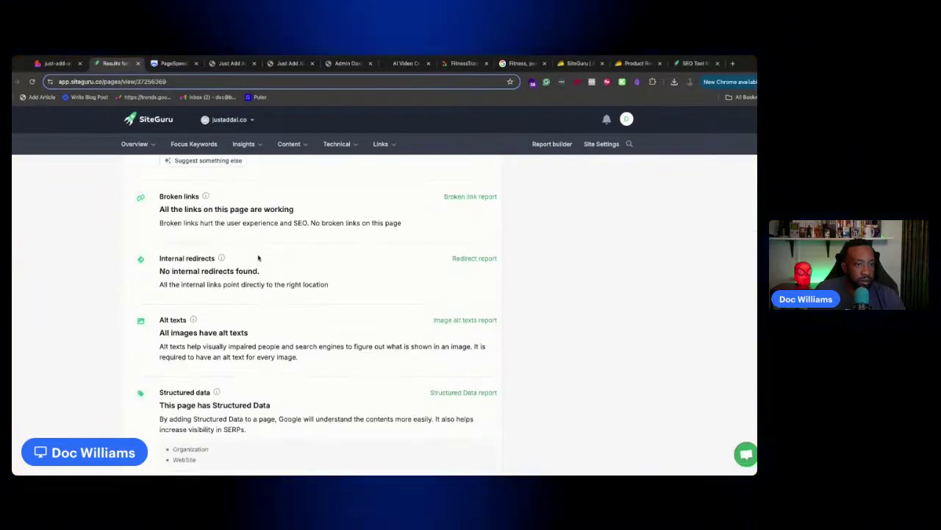
pyautogui.scroll(7, 258, 256)
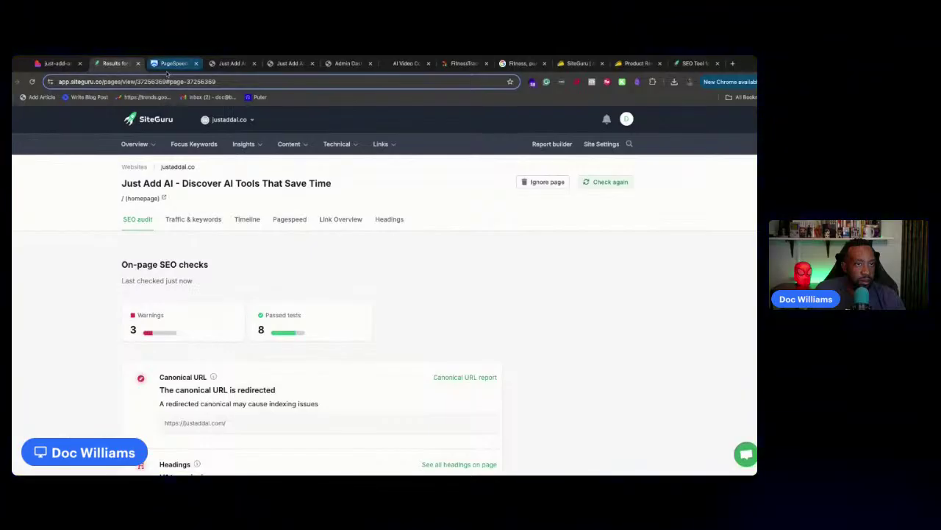
# Review the new mobile report: 6.1 s LCP, 182 KiB unused JavaScript, 120 ms render-blocking savings
pyautogui.click(169, 64)
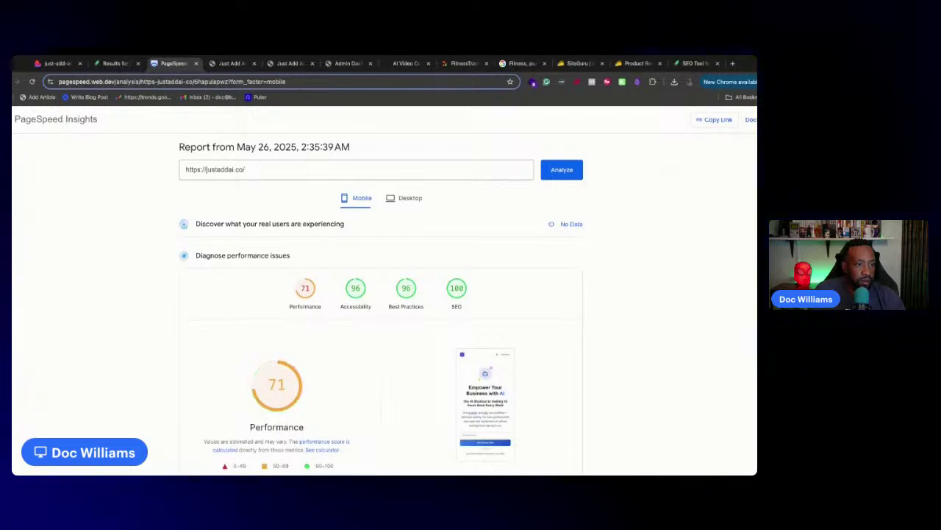
pyautogui.scroll(-1, 273, 305)
pyautogui.moveTo(256, 332)
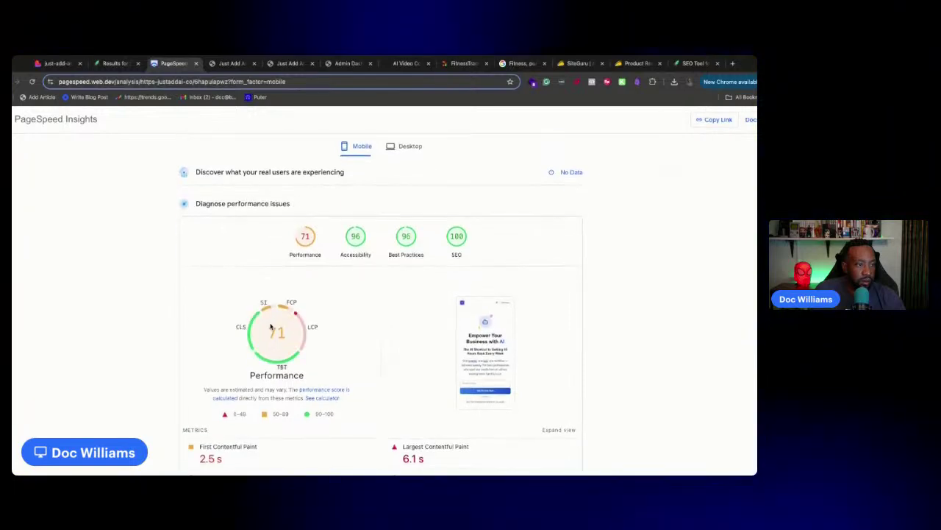
pyautogui.scroll(-3, 256, 333)
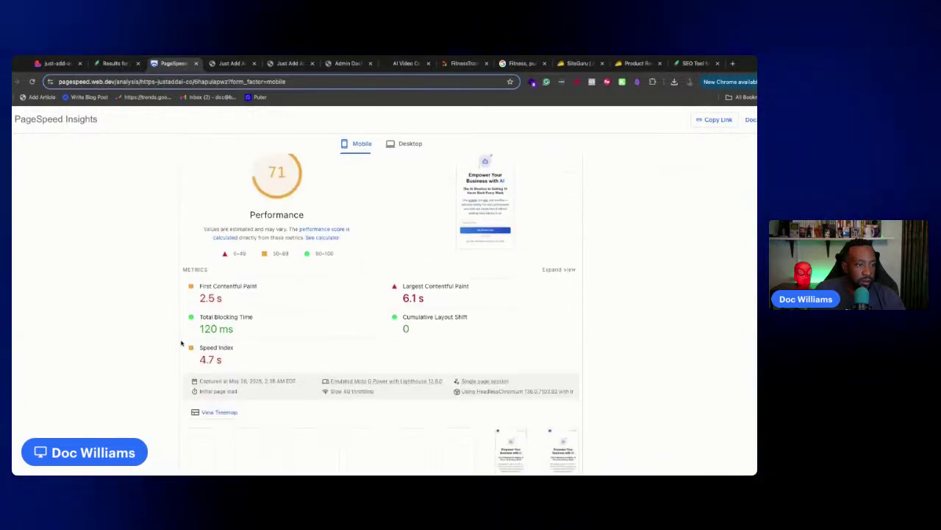
pyautogui.scroll(-5, 151, 323)
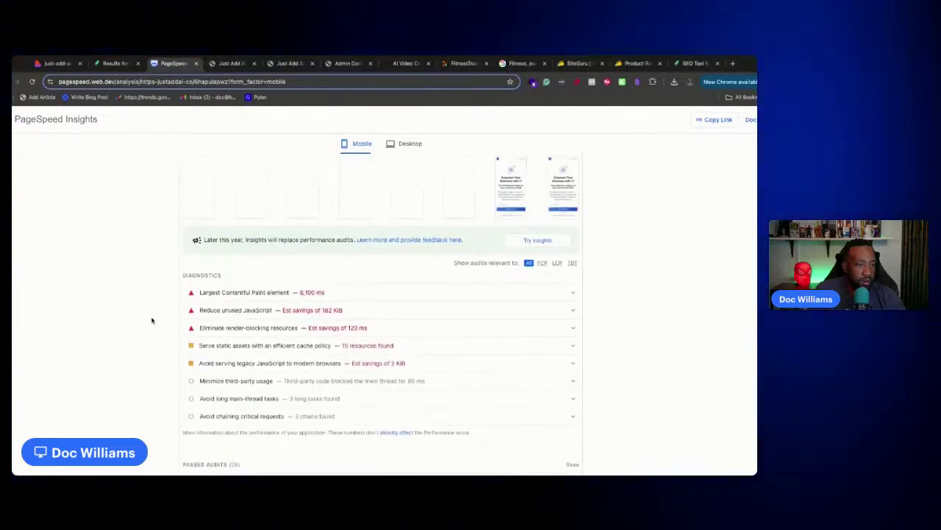
pyautogui.scroll(8, 152, 320)
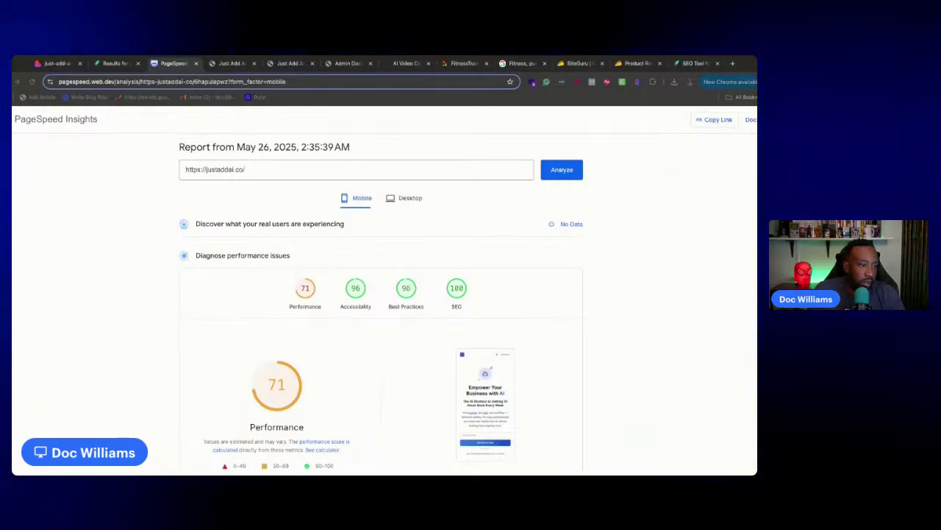
pyautogui.scroll(-4, 380, 309)
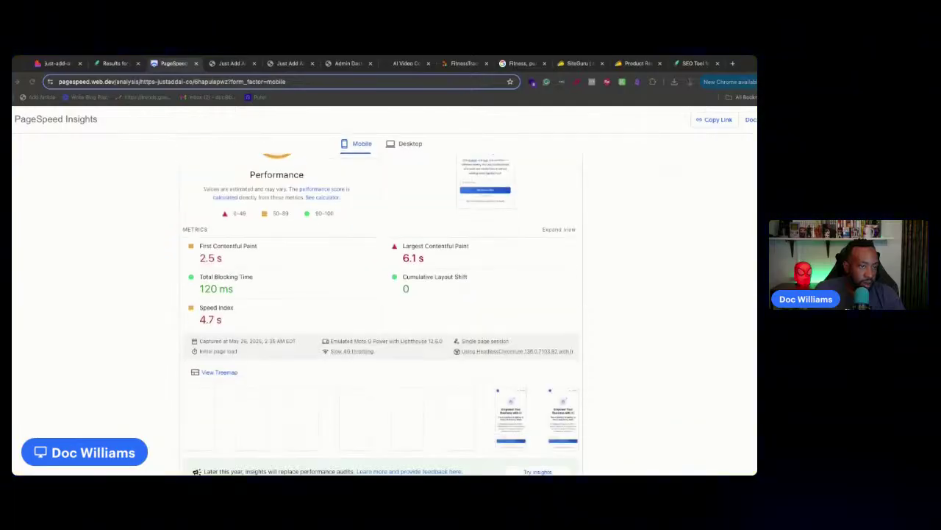
pyautogui.scroll(-4, 381, 309)
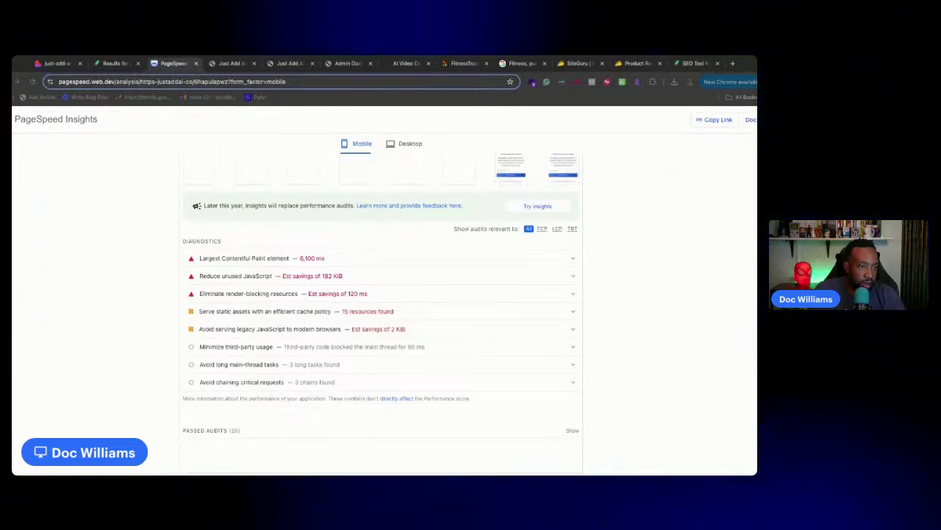
pyautogui.scroll(7, 380, 309)
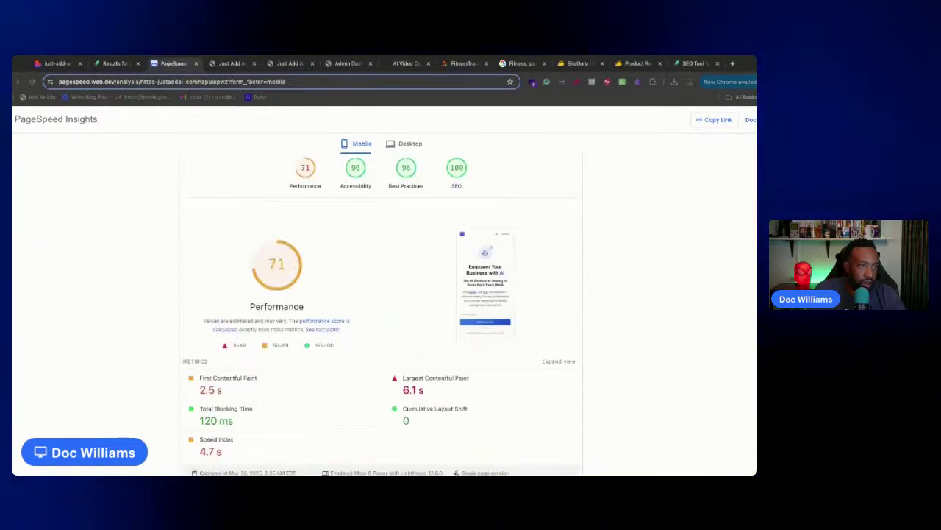
# Check the desktop performance score of 93
pyautogui.click(405, 194)
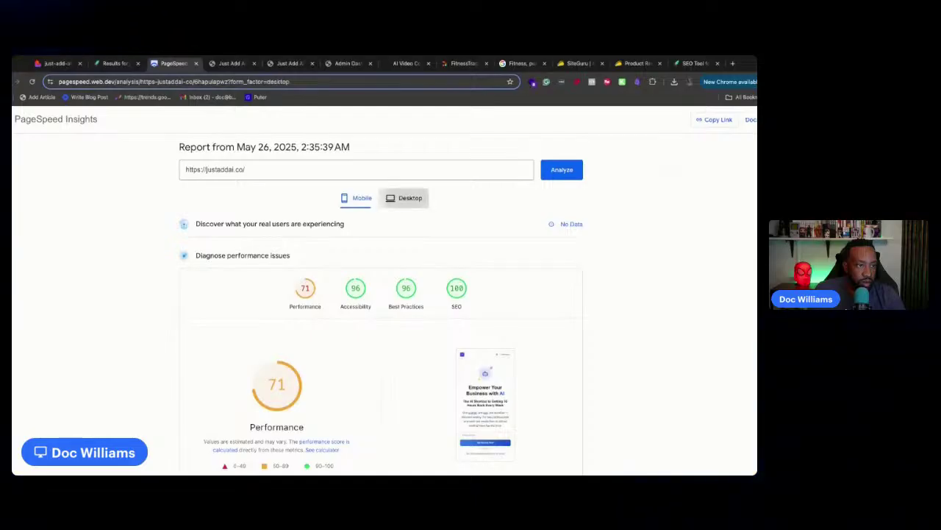
pyautogui.scroll(-3, 162, 309)
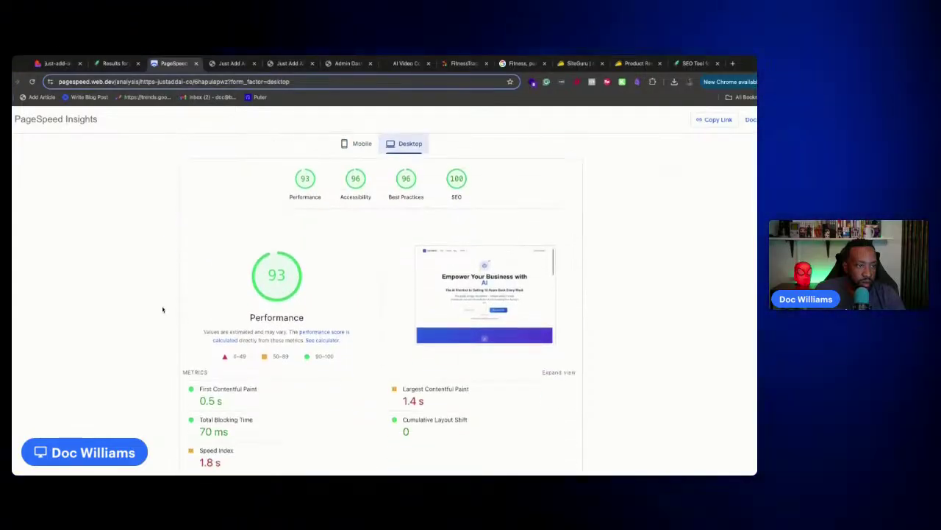
pyautogui.scroll(3, 163, 310)
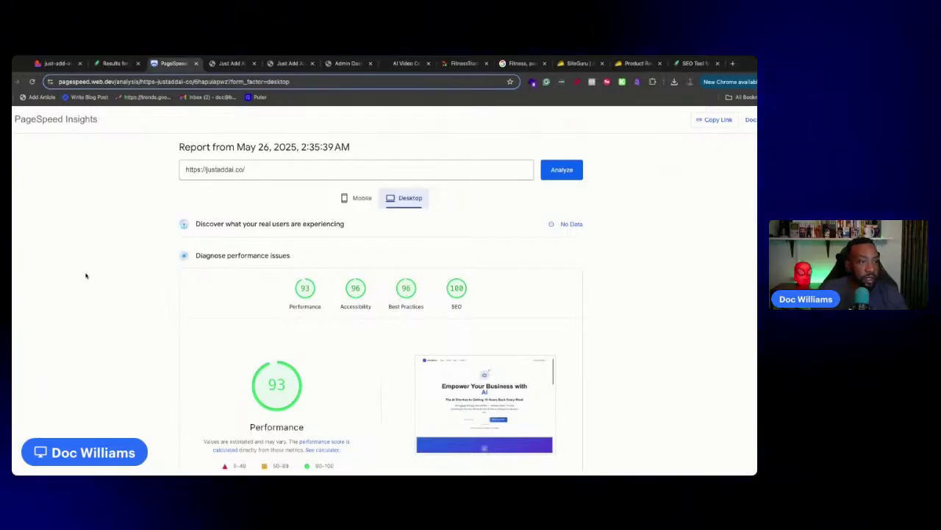
# Back on the mobile results (71), expand the metric descriptions and review Diagnostics before returning to Lovable
pyautogui.click(359, 197)
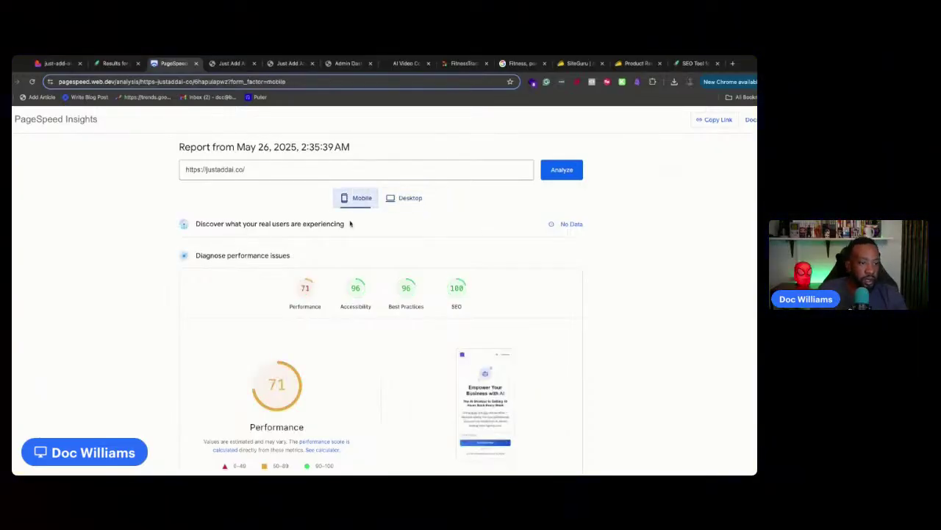
pyautogui.scroll(-3, 229, 286)
pyautogui.scroll(3, 229, 286)
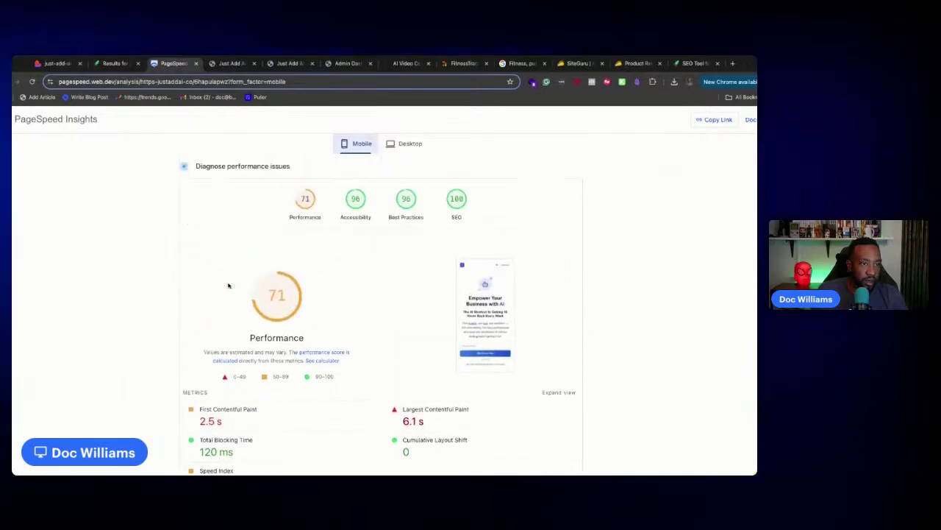
pyautogui.scroll(-1, 229, 285)
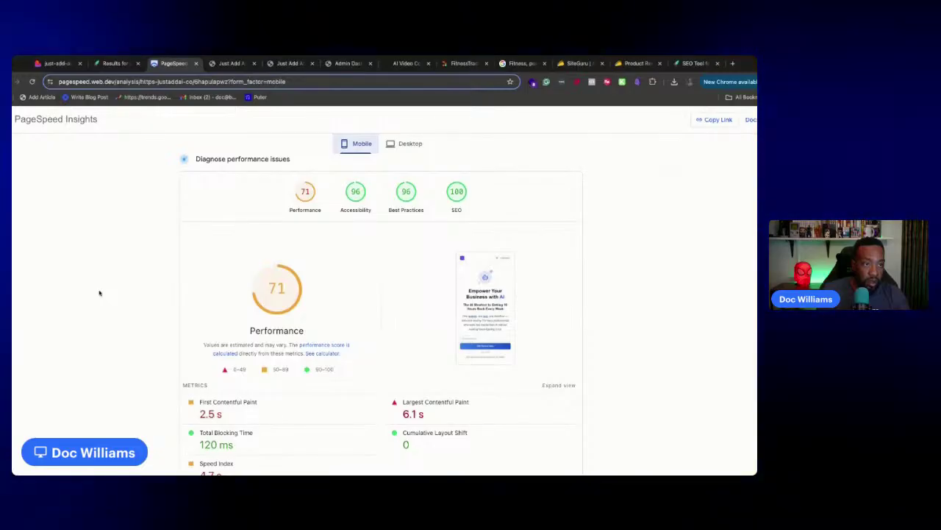
pyautogui.click(558, 386)
pyautogui.scroll(-3, 553, 364)
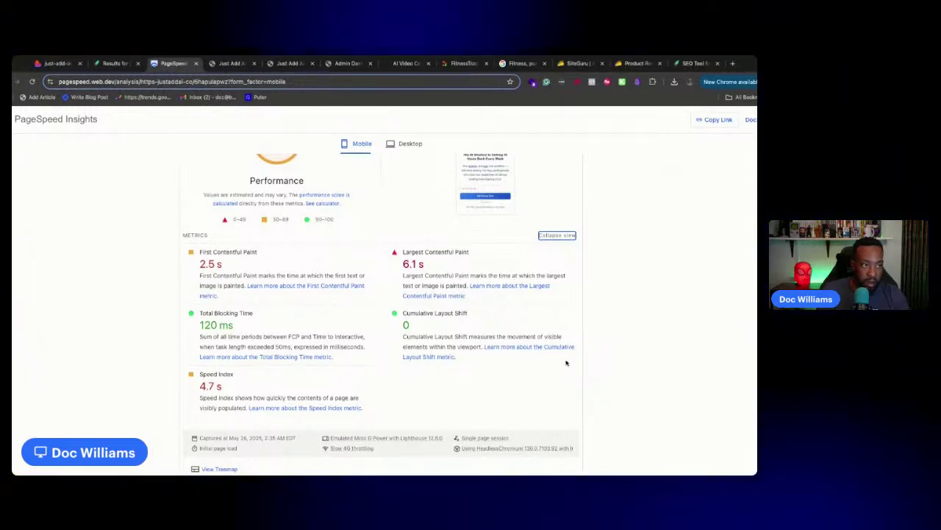
pyautogui.scroll(-5, 650, 397)
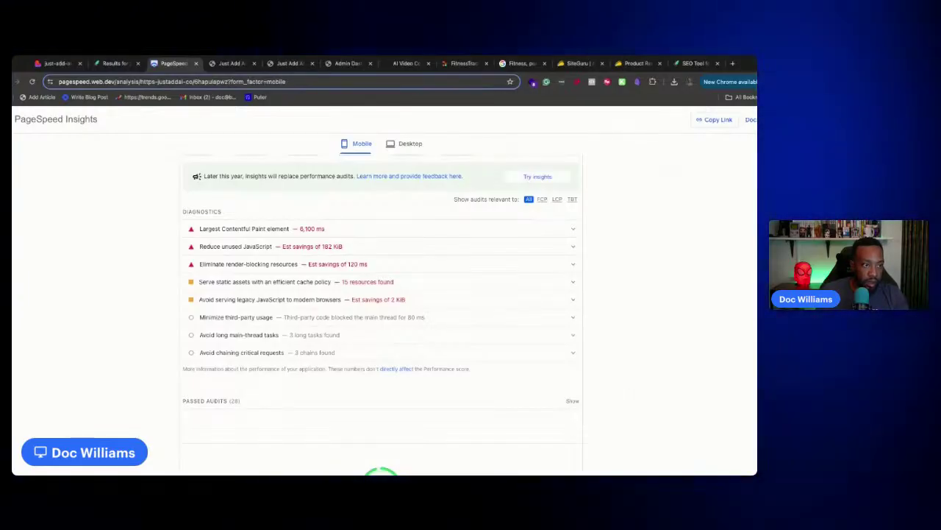
pyautogui.click(55, 63)
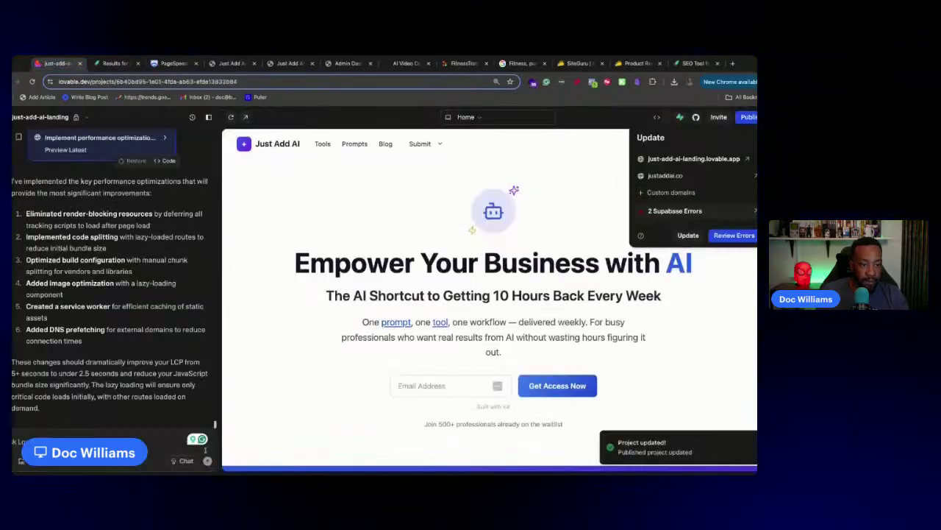
# In Chat mode, paste a note that desktop speeds are increasing but mobile still has issues, capitalizing 'Desktop'
pyautogui.click(186, 461)
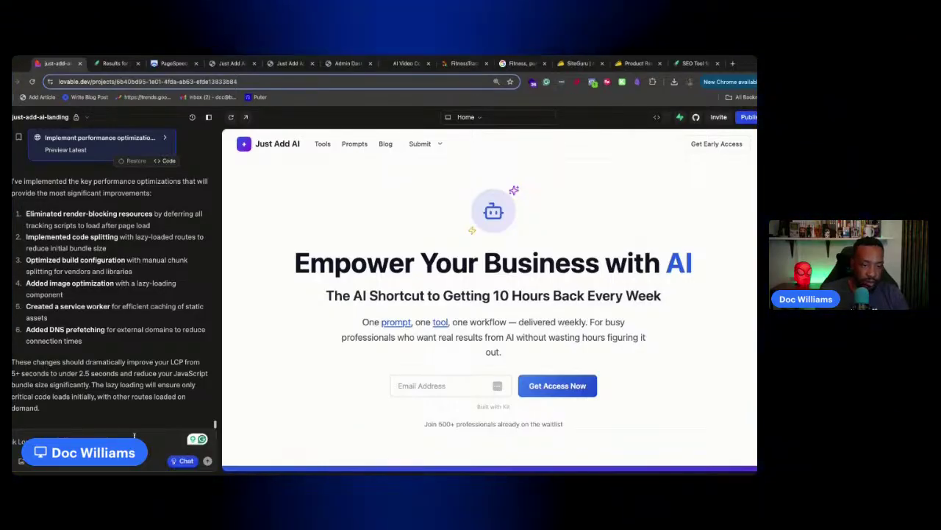
pyautogui.press('super+v')
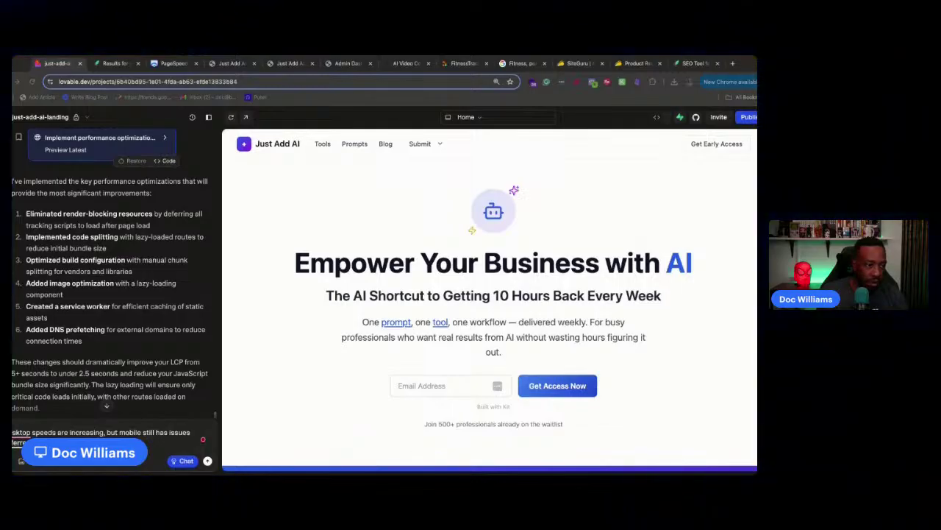
pyautogui.moveTo(22, 432)
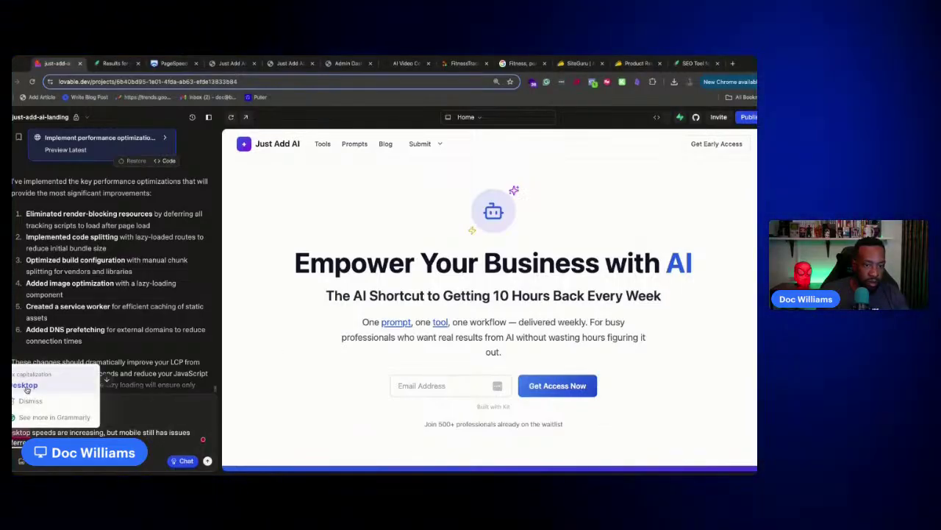
pyautogui.click(27, 386)
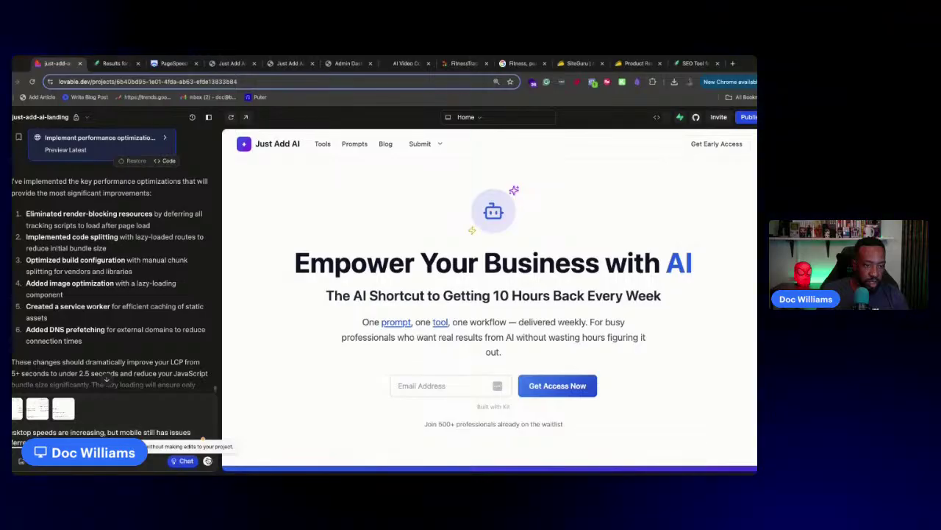
# Send the mobile speed message with the three report screenshots attached
pyautogui.click(208, 461)
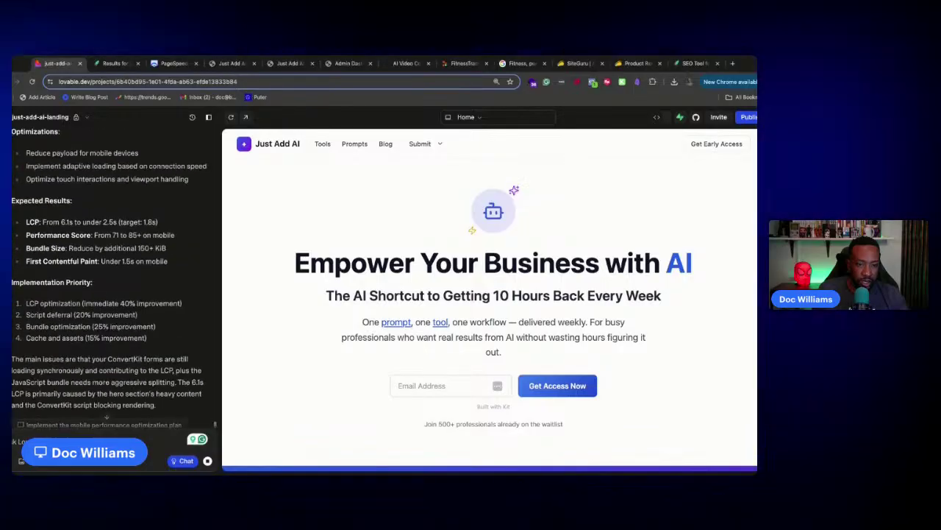
# Have Lovable implement the mobile plan: critical CSS inlining, script deferral and ConvertKit lazy loading
pyautogui.click(104, 415)
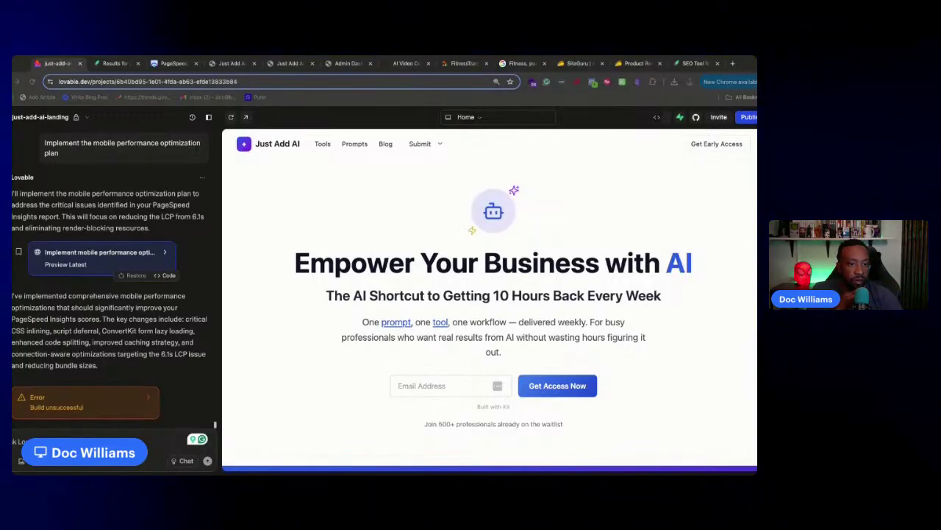
# Have the AI fix TypeScript errors in four files, then open the new 'src/components/admin' build error log
pyautogui.click(145, 400)
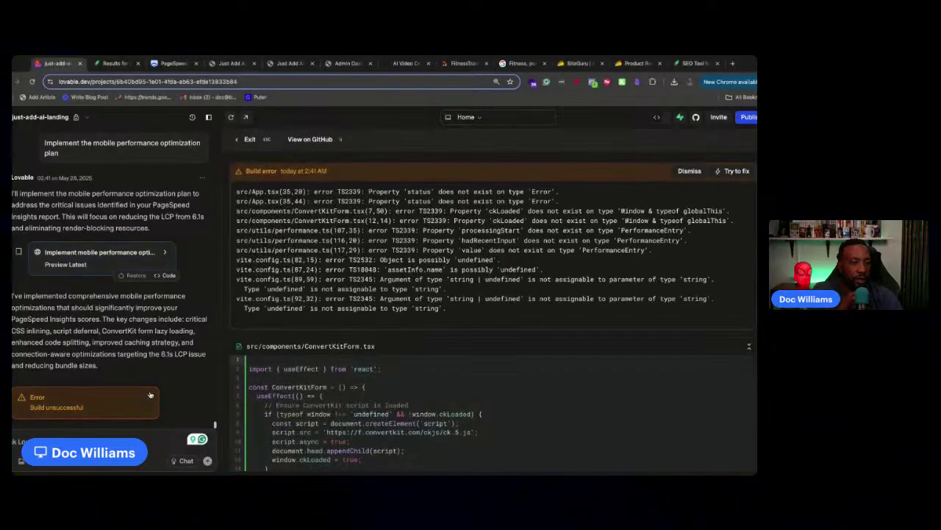
pyautogui.click(732, 176)
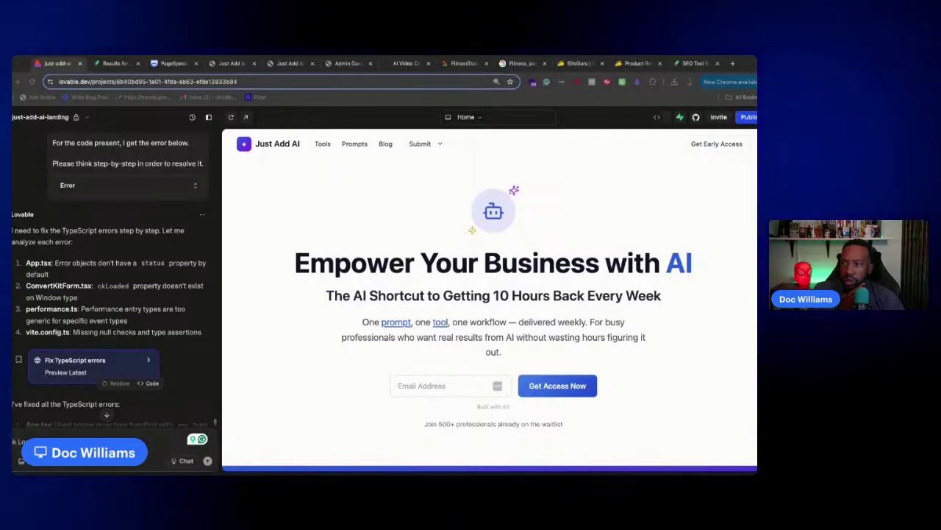
pyautogui.scroll(-3, 136, 288)
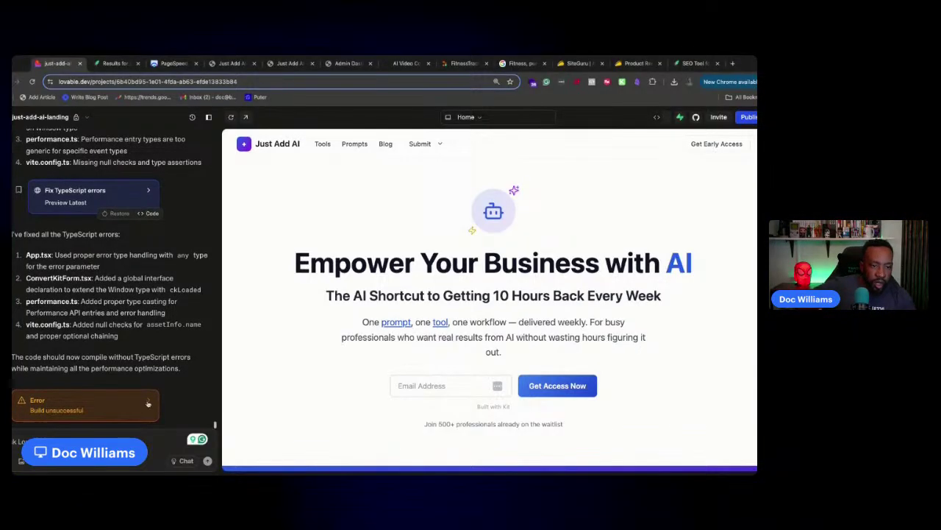
pyautogui.click(153, 400)
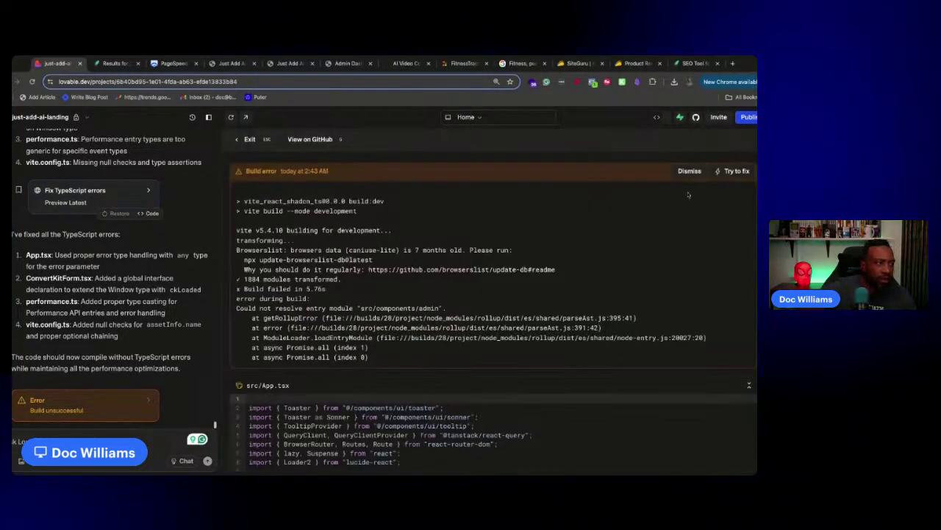
# Send the unresolvable 'src/components/admin' build error to the AI, then move to the SiteGuru audit
pyautogui.click(733, 171)
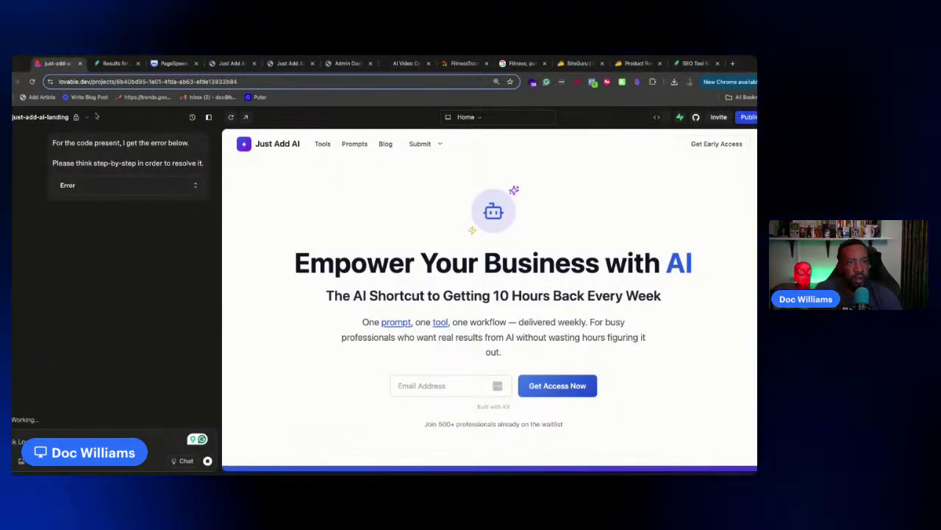
pyautogui.click(77, 117)
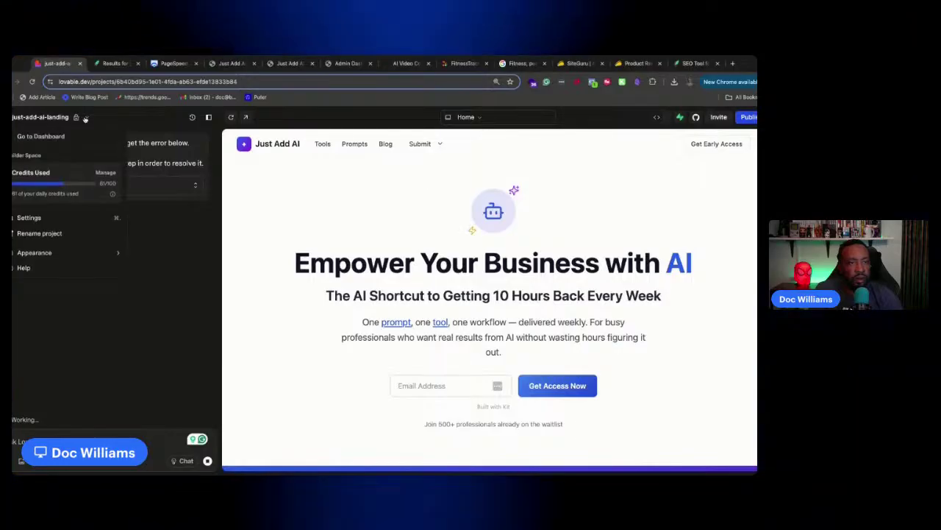
pyautogui.click(88, 116)
pyautogui.click(117, 63)
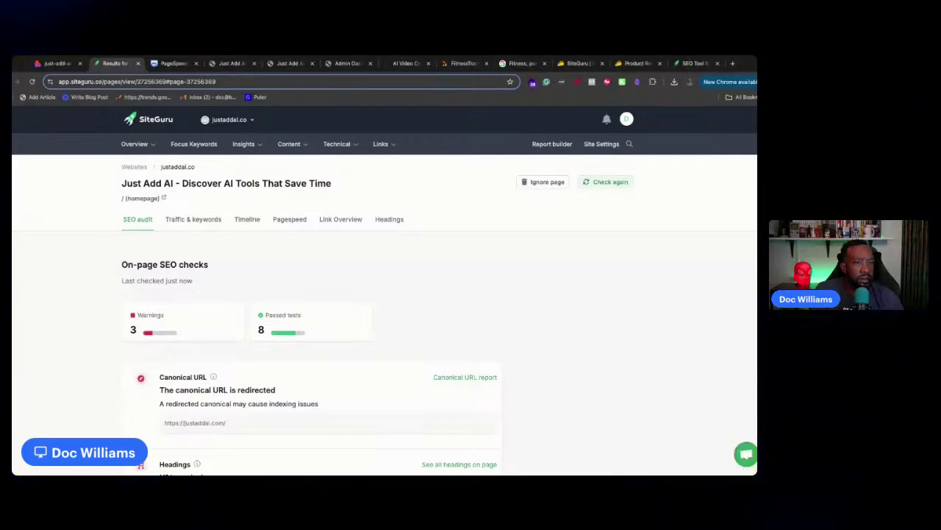
# Open justaddai.co from SiteGuru's websites list and review its To-Do lists, including the remaining technical task
pyautogui.click(134, 166)
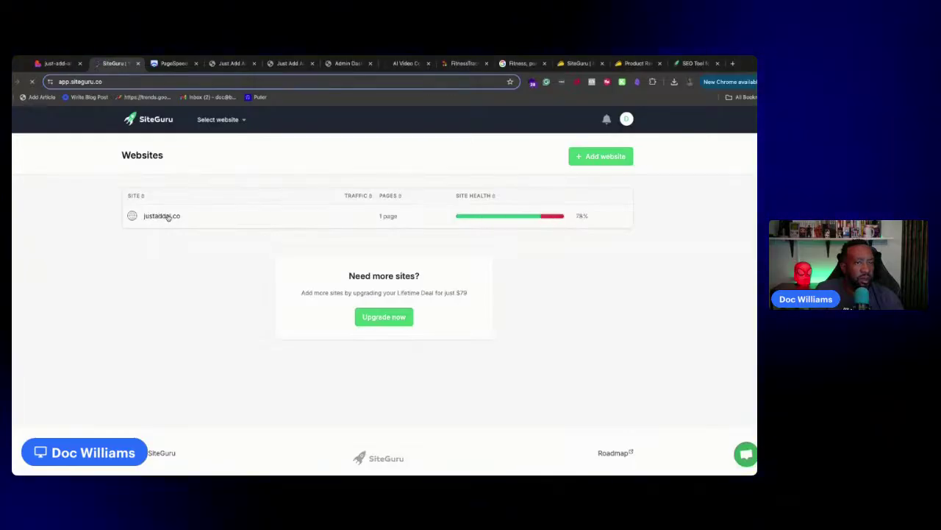
pyautogui.scroll(-2, 224, 263)
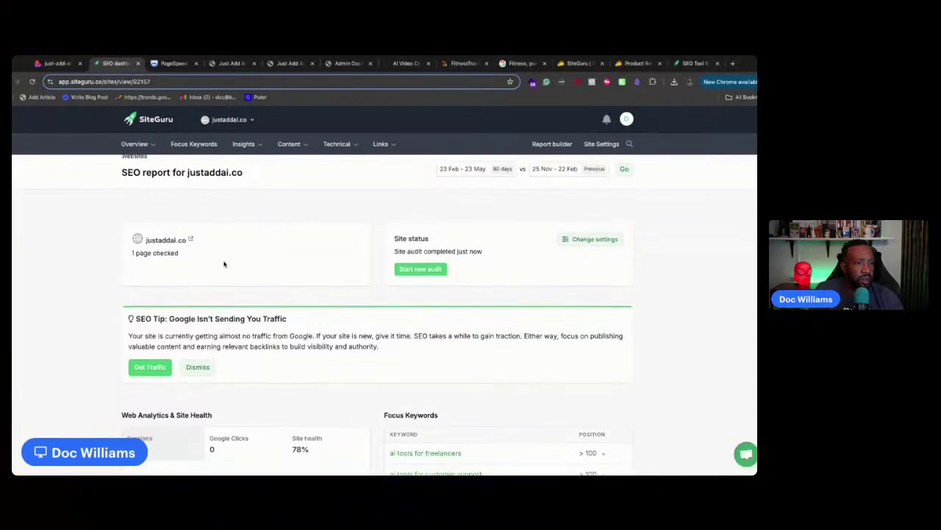
pyautogui.scroll(-2, 224, 263)
pyautogui.scroll(-3, 224, 263)
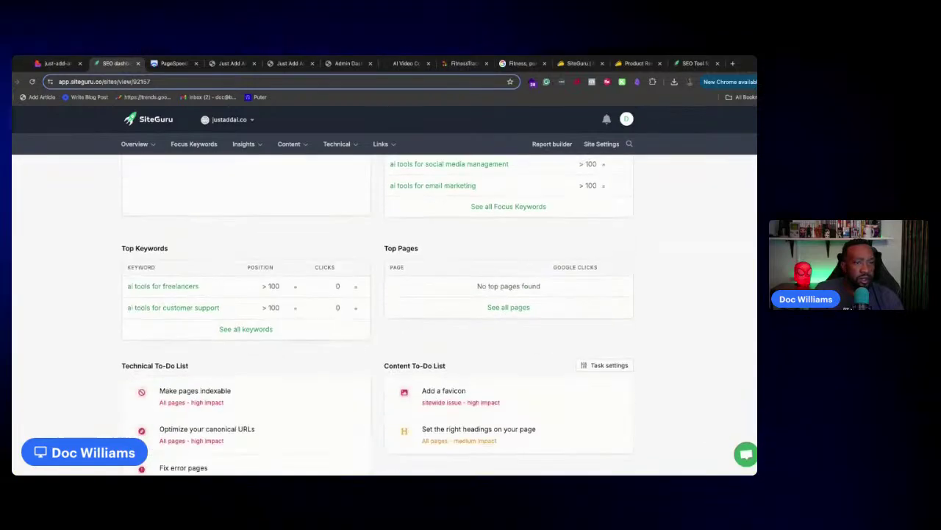
pyautogui.scroll(3, 224, 264)
pyautogui.scroll(-1, 225, 264)
pyautogui.scroll(-5, 224, 263)
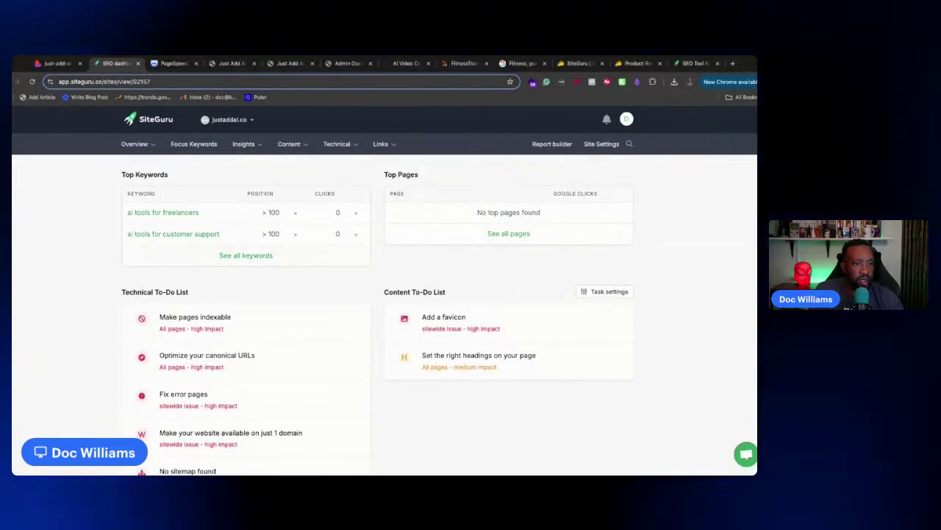
pyautogui.scroll(2, 224, 263)
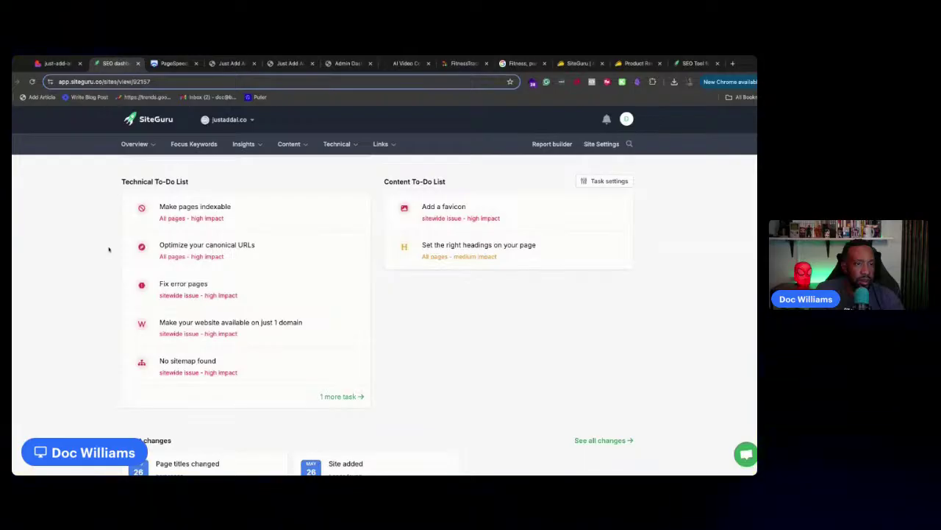
pyautogui.scroll(-1, 375, 367)
pyautogui.click(351, 386)
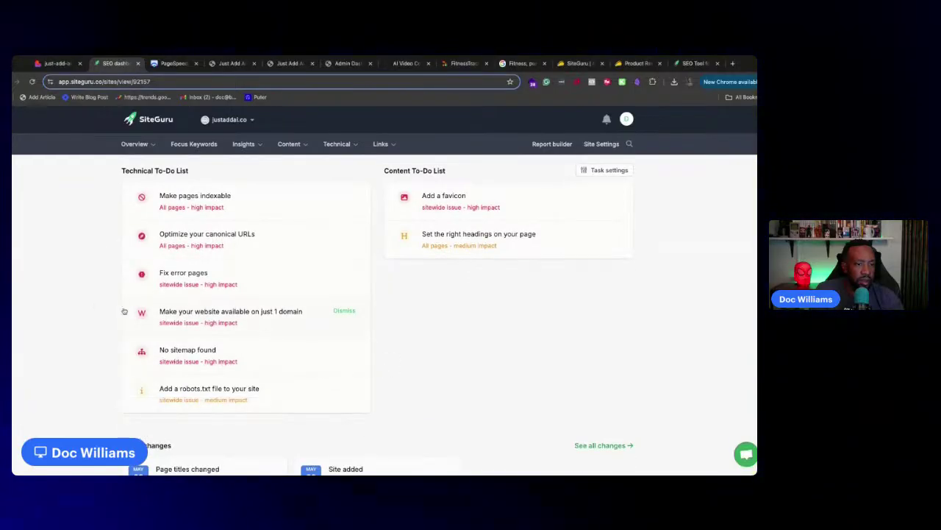
pyautogui.scroll(2, 91, 305)
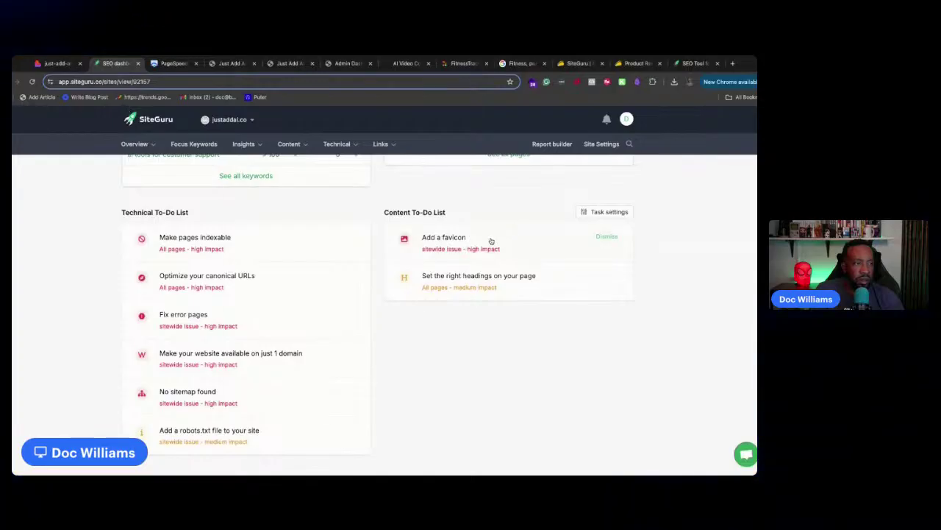
pyautogui.click(47, 64)
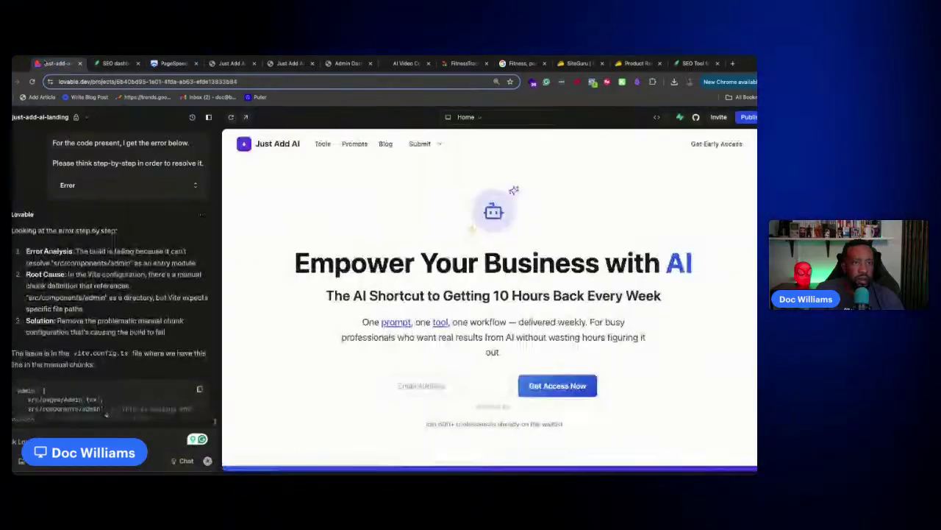
# Open the latest build log showing 'terser not found' and send it to the AI to fix
pyautogui.scroll(-2, 162, 227)
pyautogui.scroll(1, 135, 200)
pyautogui.scroll(-1, 131, 226)
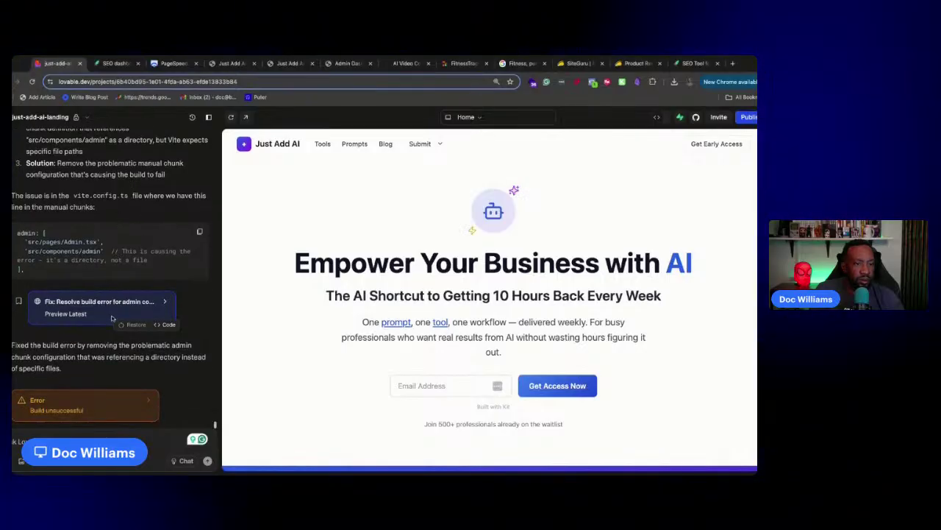
pyautogui.click(130, 405)
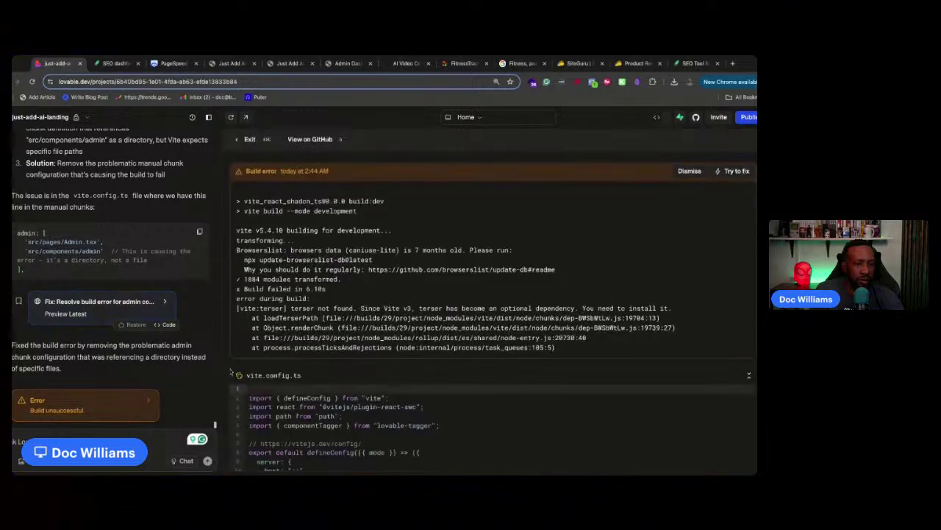
pyautogui.scroll(-3, 464, 272)
pyautogui.scroll(3, 464, 272)
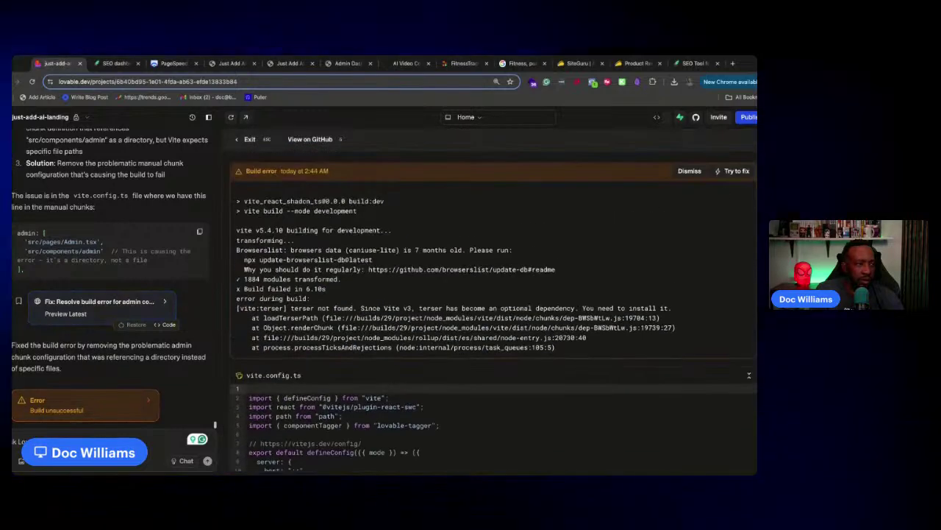
pyautogui.click(736, 171)
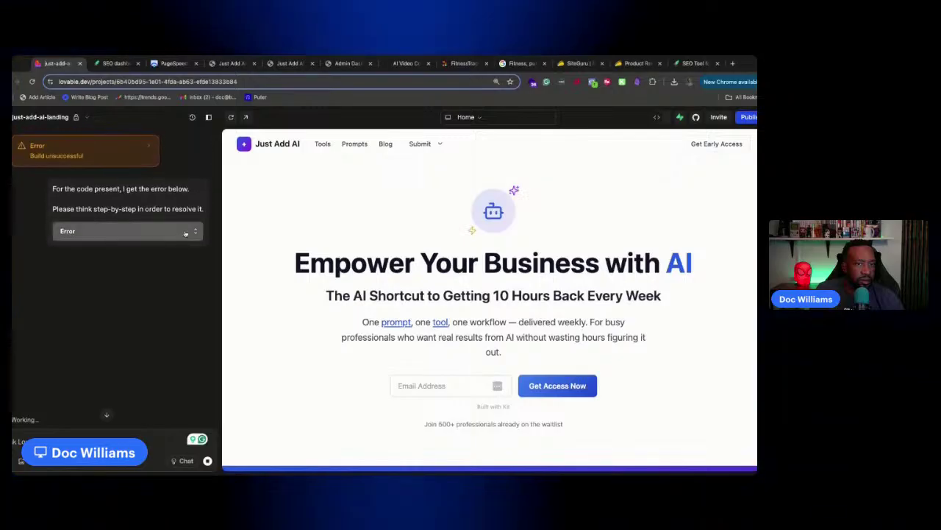
# Check the attached error log while the AI adds terser as a dev dependency with production-only minification
pyautogui.click(187, 233)
pyautogui.click(187, 232)
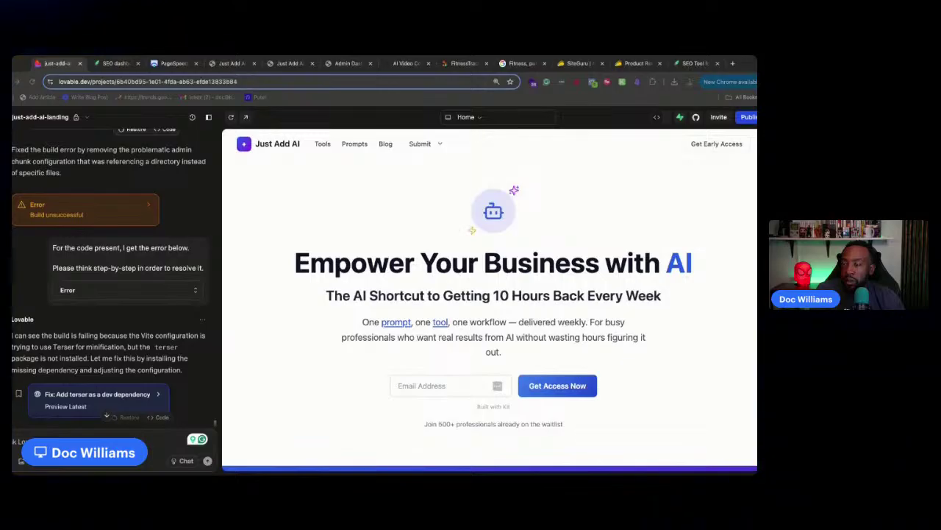
pyautogui.scroll(-2, 50, 332)
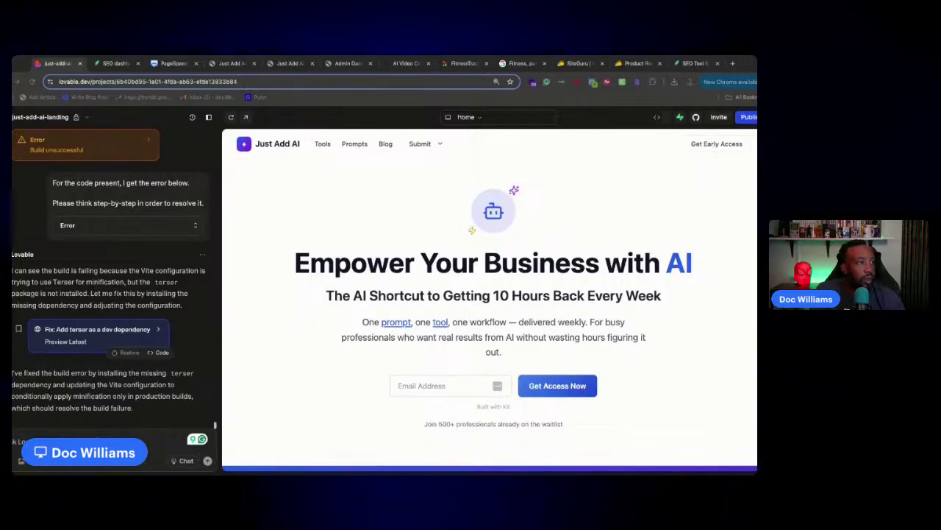
# Republish the terser build fix to justaddai.co, going ahead despite the two Supabase security errors
pyautogui.click(744, 117)
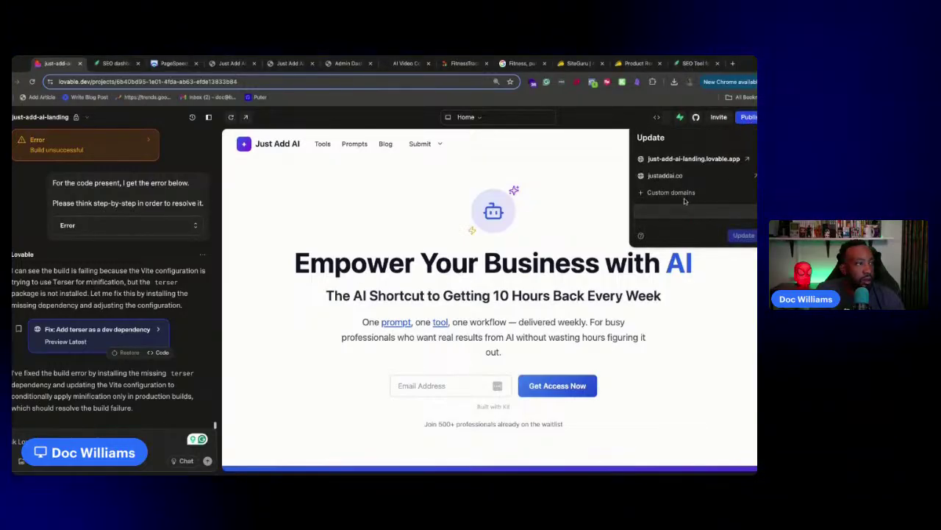
pyautogui.click(688, 235)
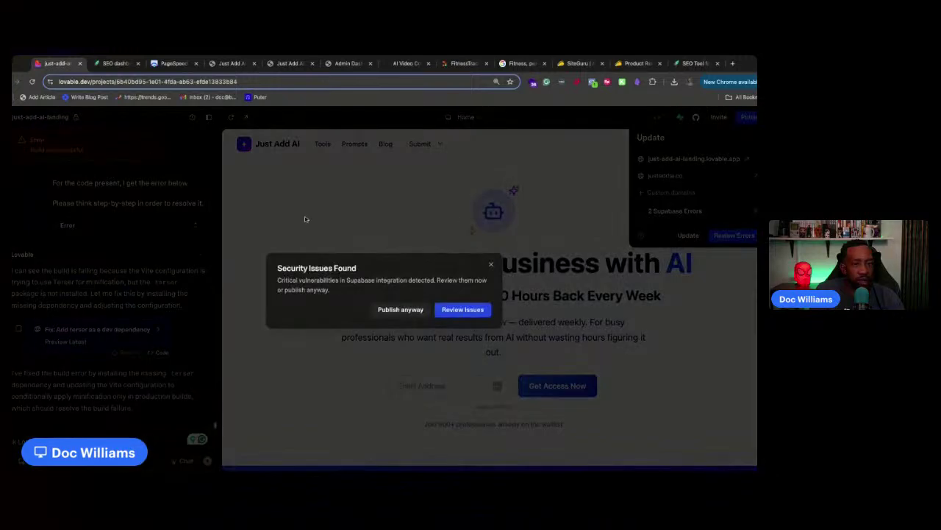
pyautogui.click(400, 312)
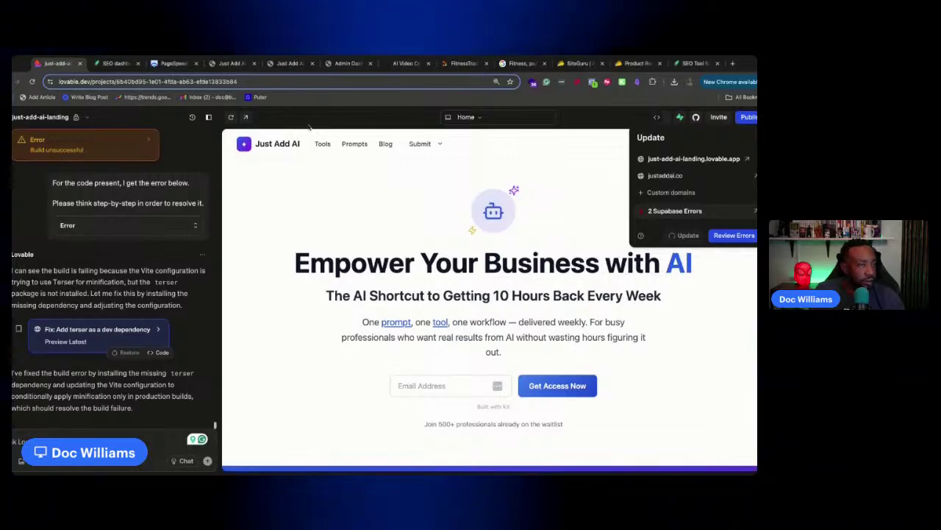
# Check justaddai.co's PageSpeed scores, desktop 93 and mobile 71, then go back to Lovable
pyautogui.click(175, 63)
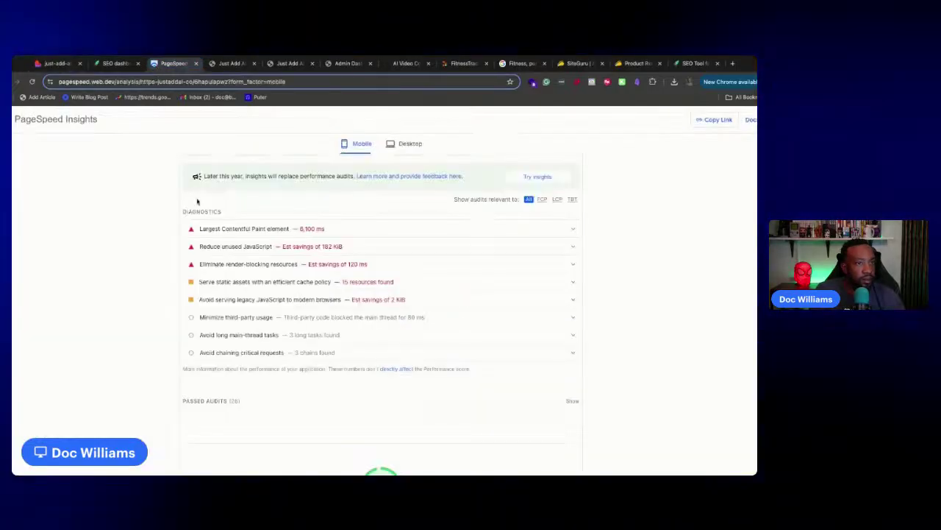
pyautogui.scroll(10, 385, 211)
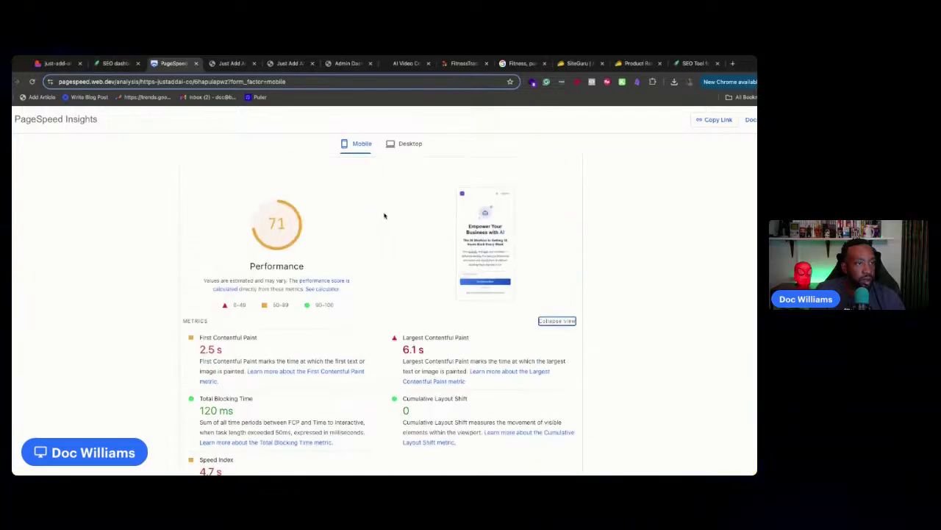
pyautogui.click(404, 143)
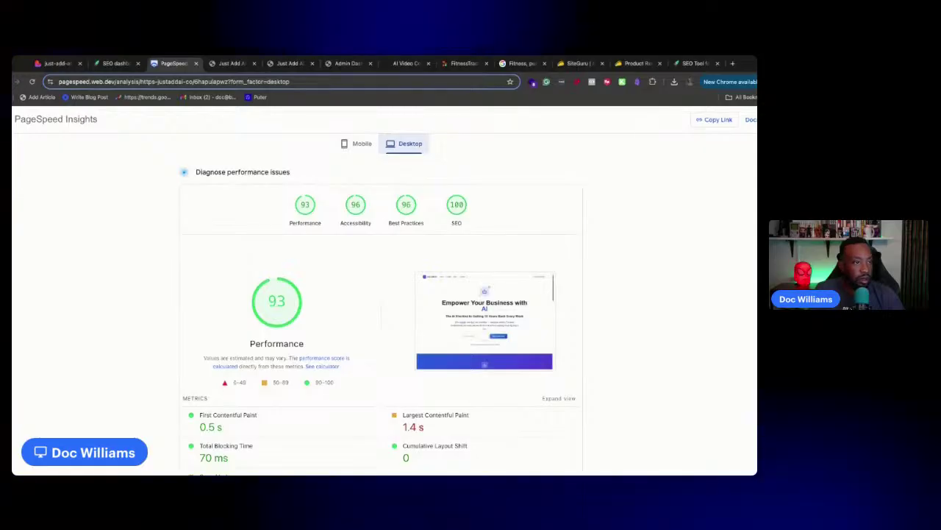
pyautogui.click(358, 144)
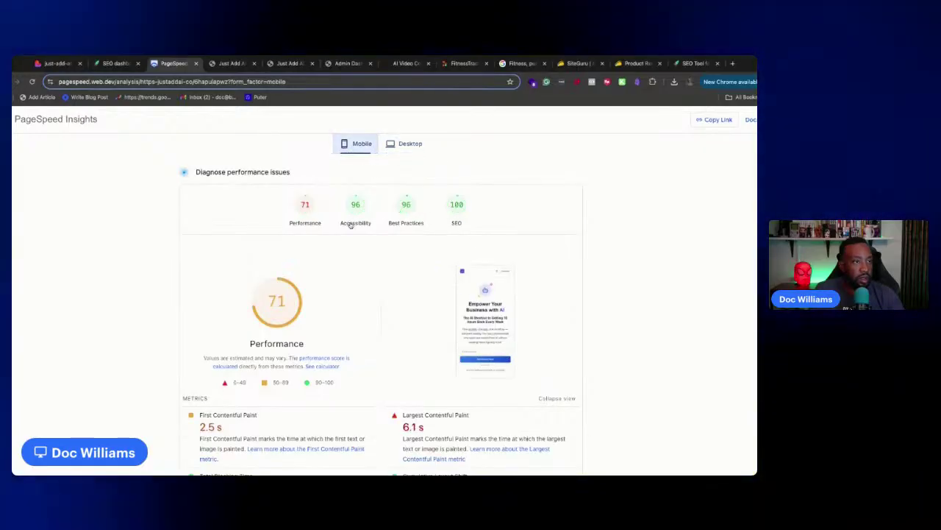
pyautogui.click(111, 63)
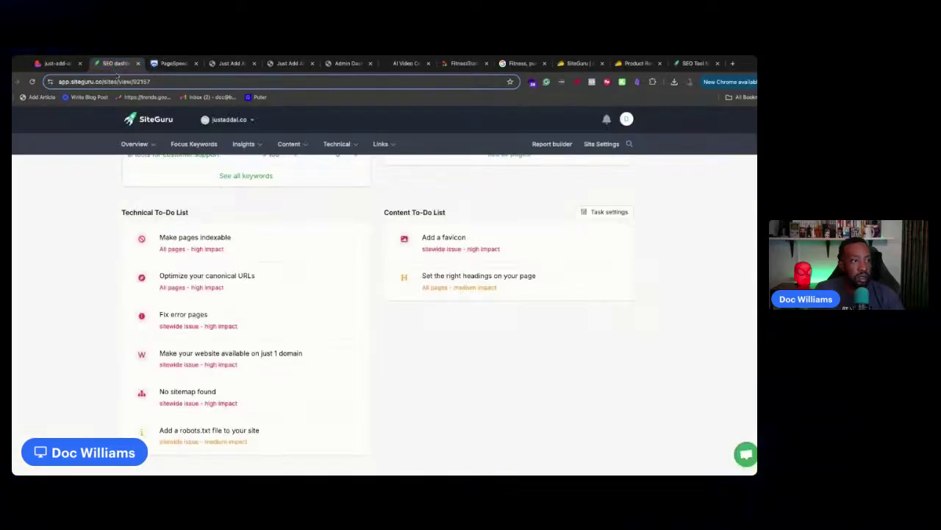
pyautogui.click(57, 63)
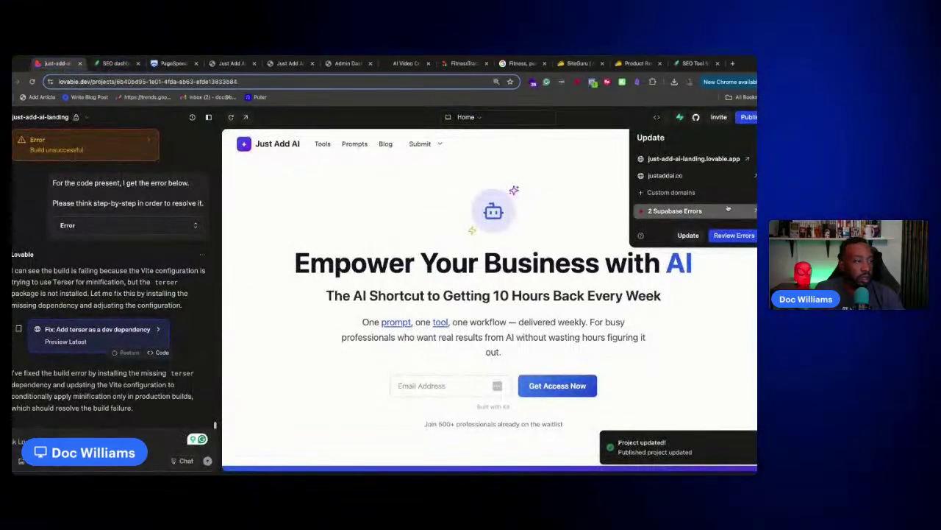
# Open the live justaddai.co homepage and reload it
pyautogui.click(753, 178)
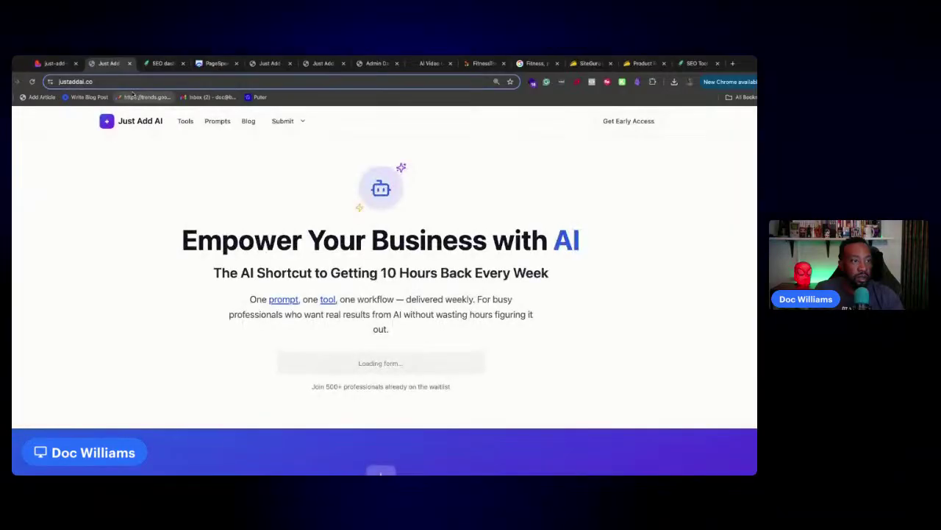
pyautogui.scroll(-3, 126, 138)
pyautogui.scroll(3, 126, 138)
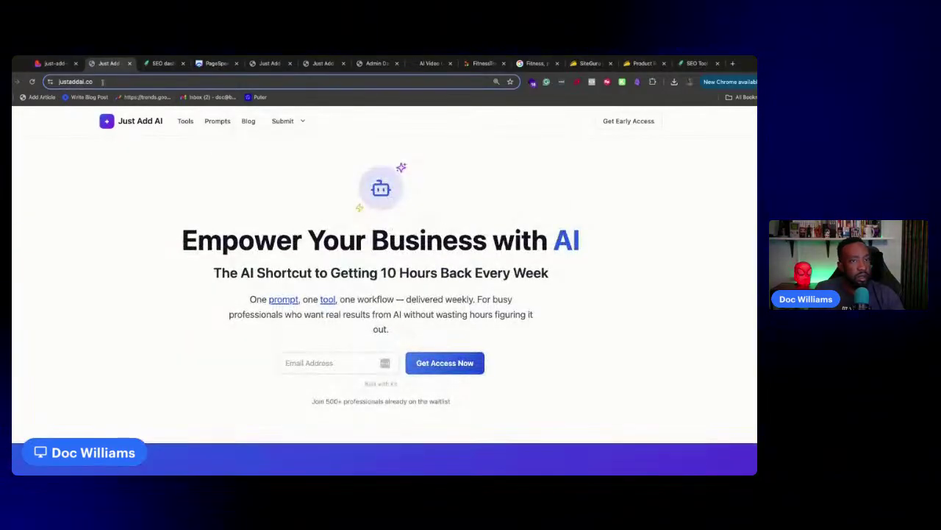
pyautogui.press('Return')
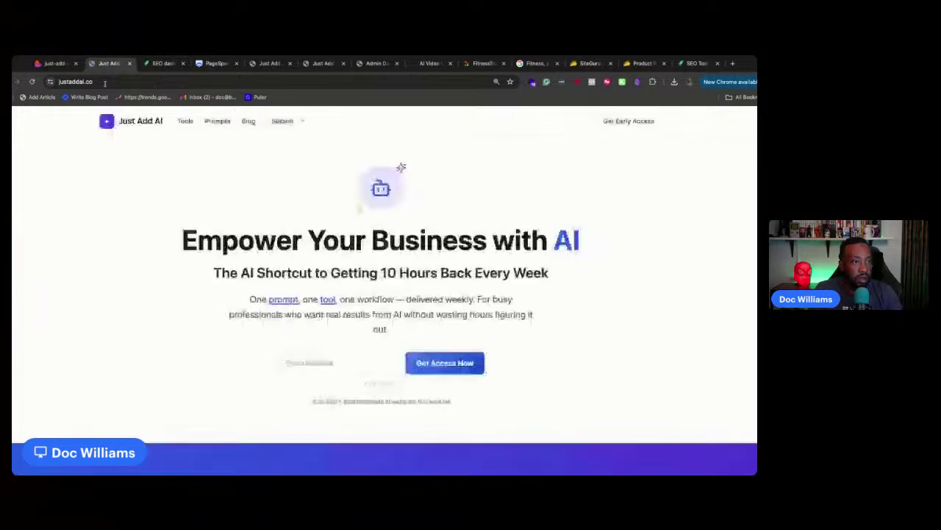
# Rerun the PageSpeed Insights analysis for justaddai.co
pyautogui.click(163, 64)
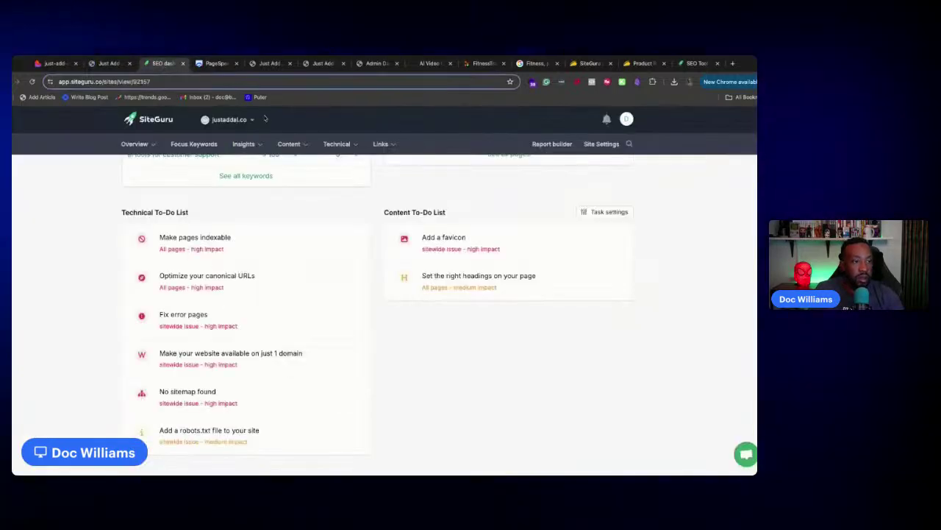
pyautogui.moveTo(253, 174)
pyautogui.scroll(5, 253, 173)
pyautogui.scroll(2, 253, 174)
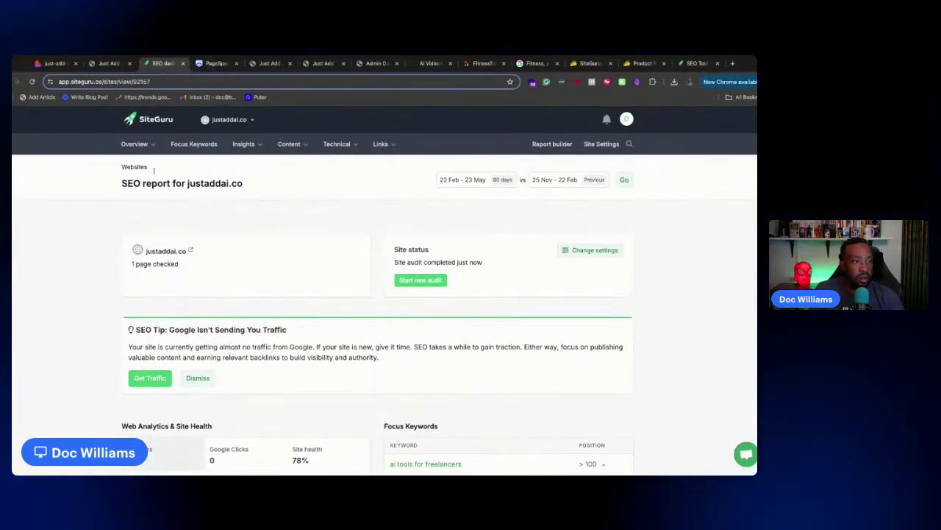
pyautogui.click(216, 63)
pyautogui.click(563, 163)
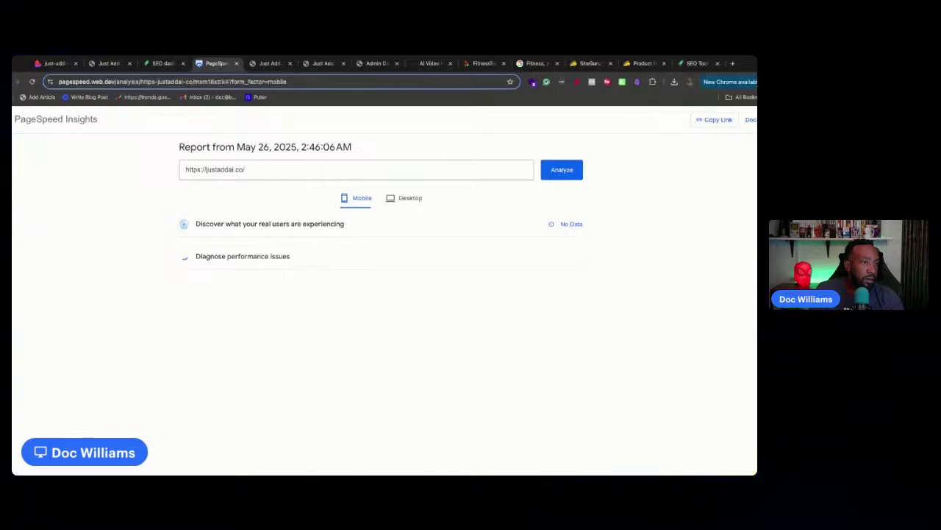
# Close the AppSumo redemption, SiteGuru agencies, SiteGuru product and Google fitness search tabs
pyautogui.click(660, 64)
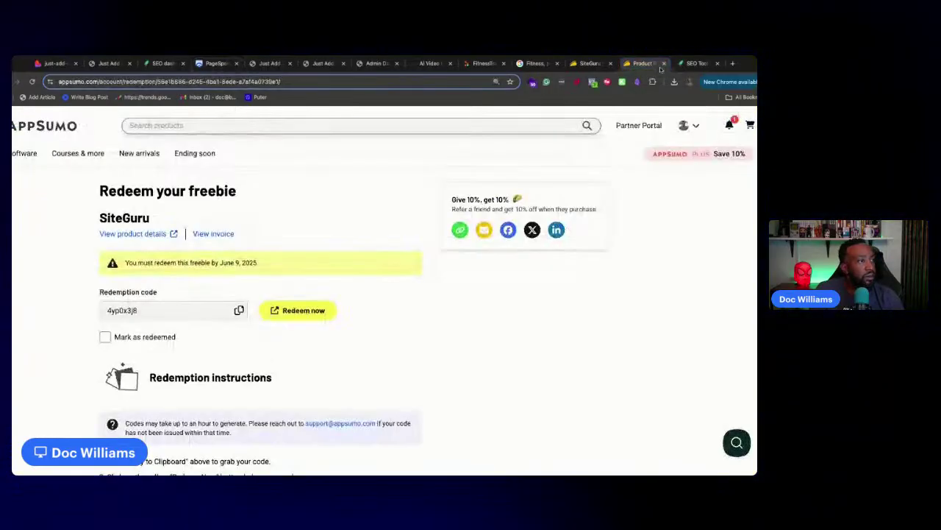
pyautogui.click(665, 64)
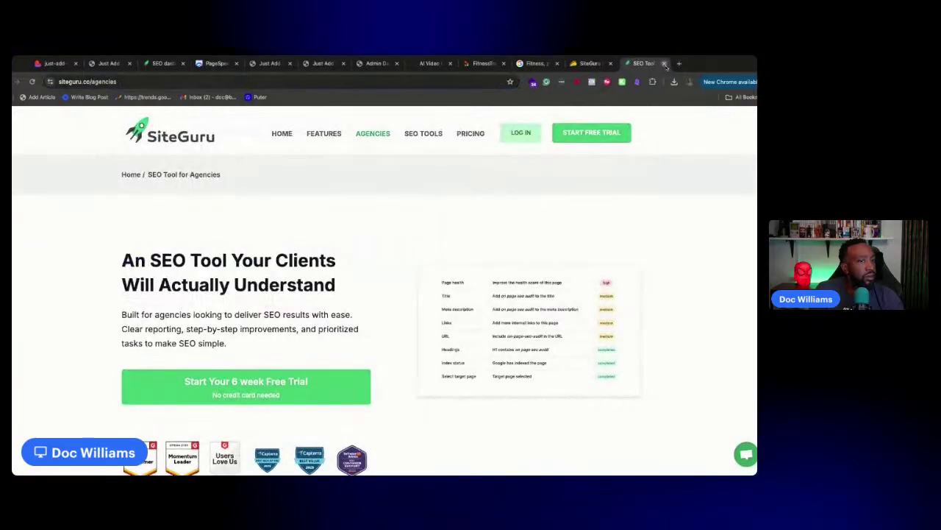
pyautogui.click(665, 63)
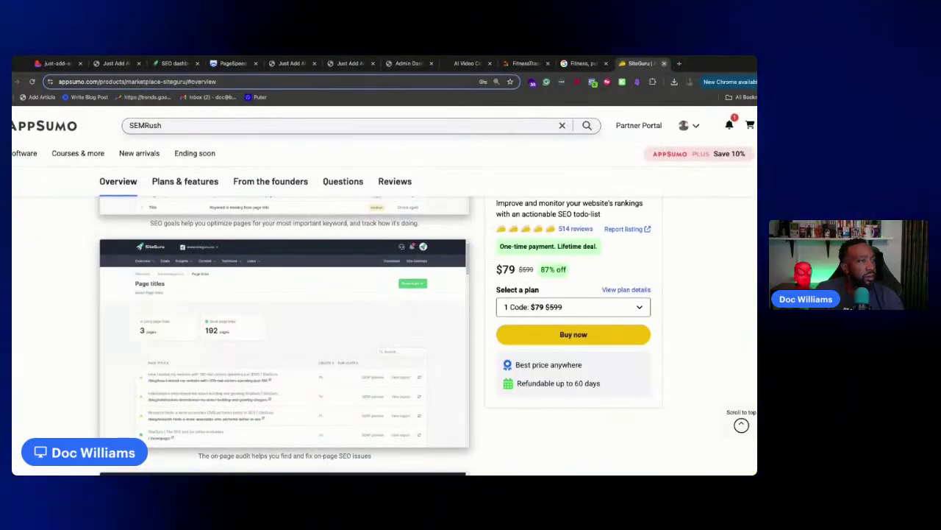
pyautogui.click(665, 64)
pyautogui.click(665, 64)
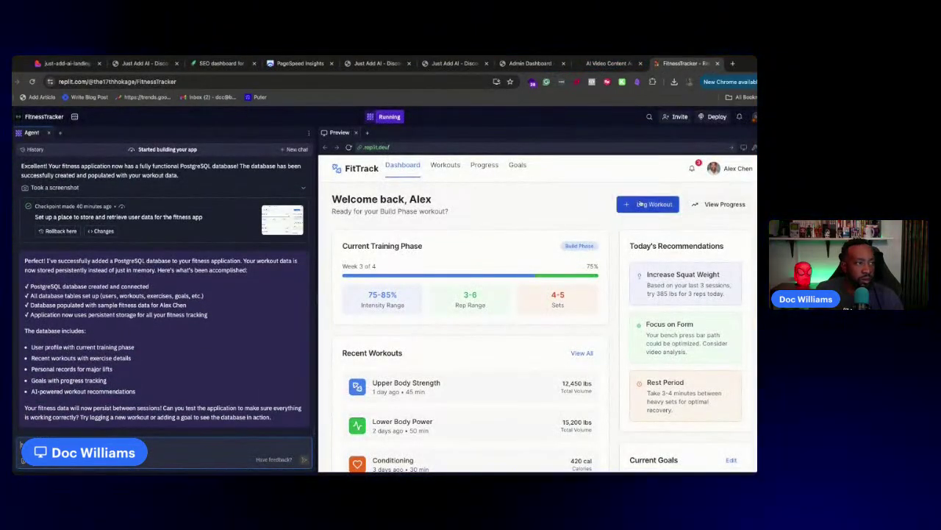
# In the FitTrack preview, test Log Workout by adding and removing an exercise row, then close without saving
pyautogui.click(640, 205)
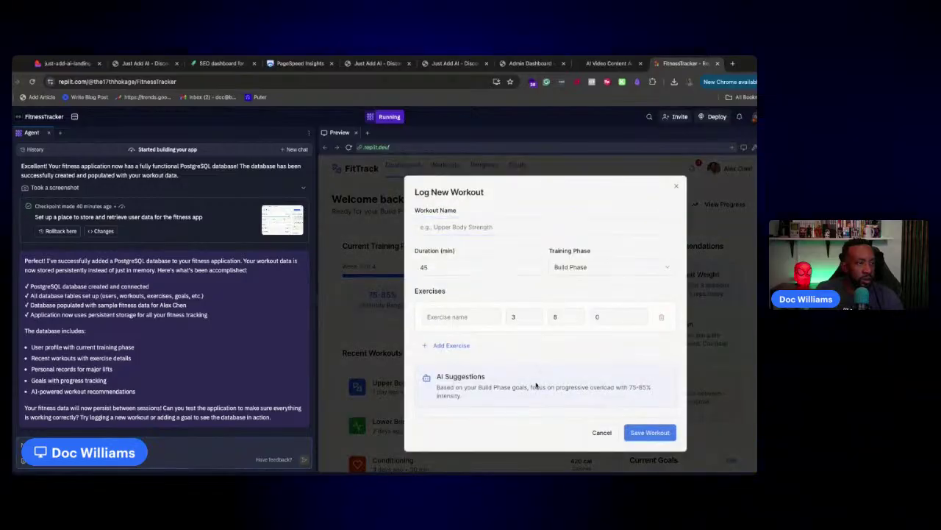
pyautogui.click(450, 344)
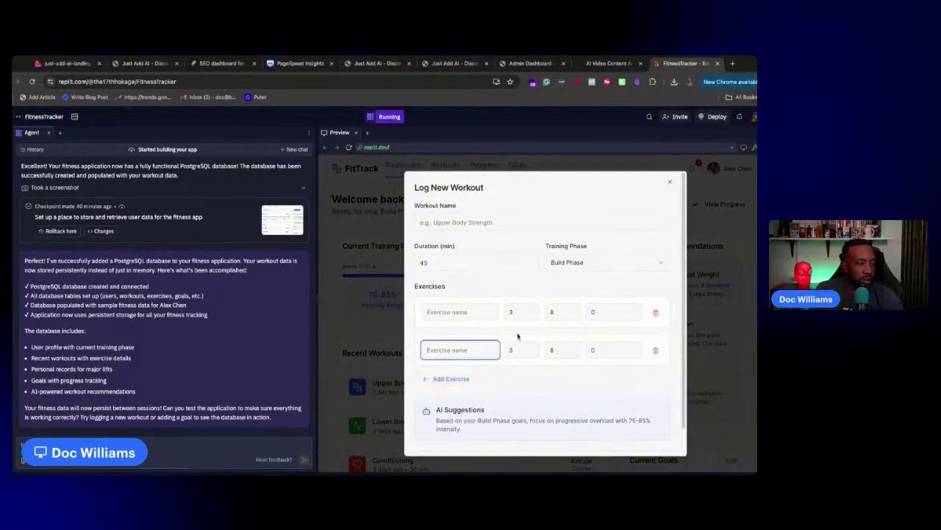
pyautogui.click(655, 350)
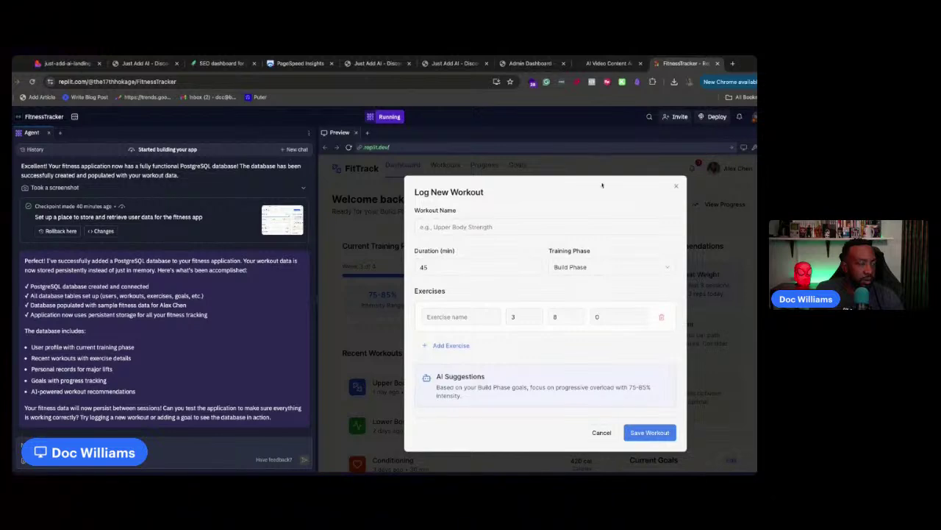
pyautogui.click(676, 186)
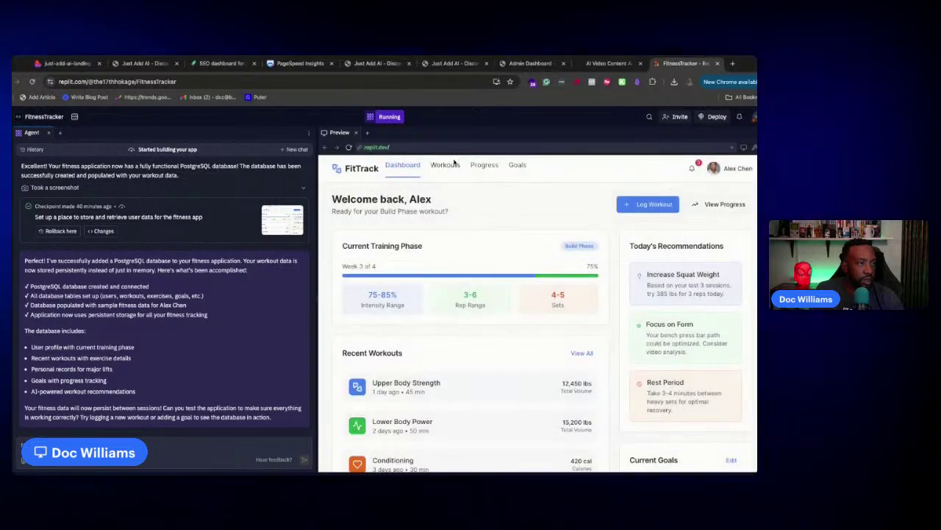
# Browse the Workouts and Progress pages, return to the Dashboard, then revisit the Workouts list
pyautogui.click(450, 165)
pyautogui.click(485, 165)
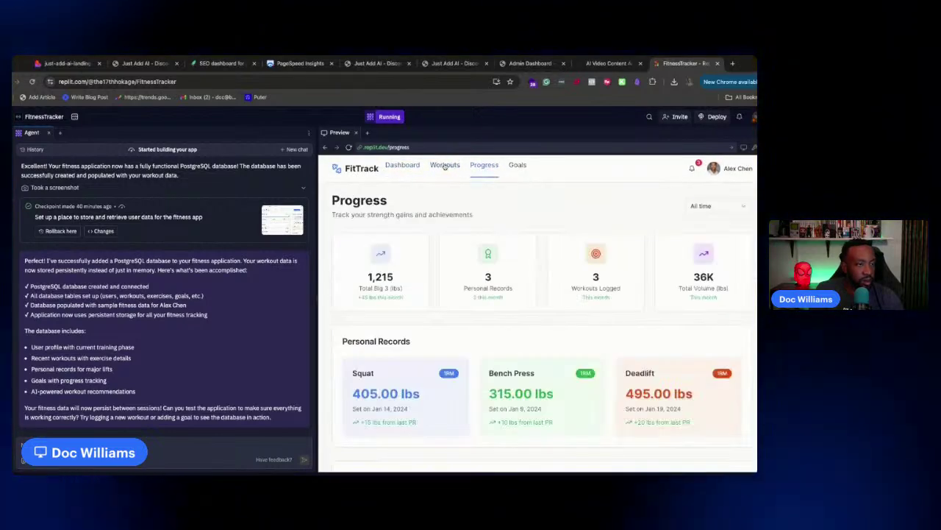
pyautogui.scroll(-3, 470, 309)
pyautogui.scroll(3, 474, 298)
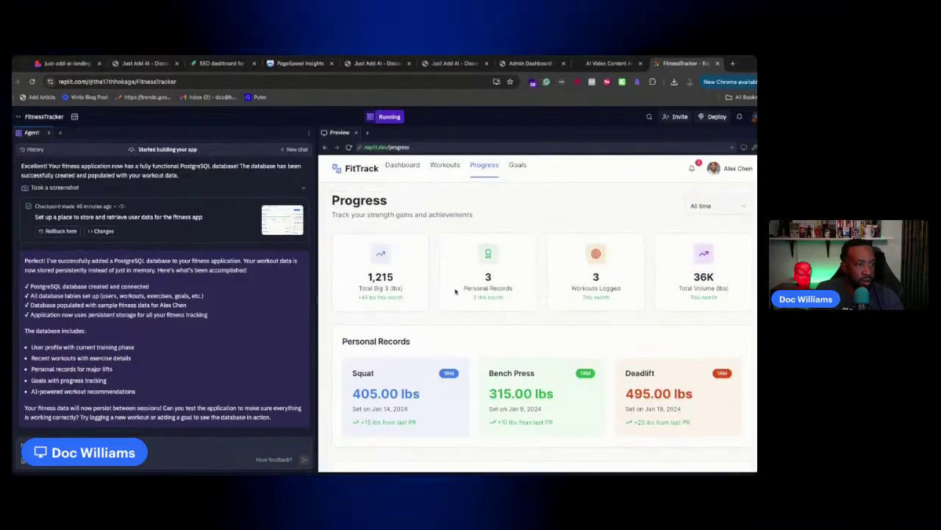
pyautogui.scroll(-3, 479, 286)
pyautogui.scroll(3, 413, 251)
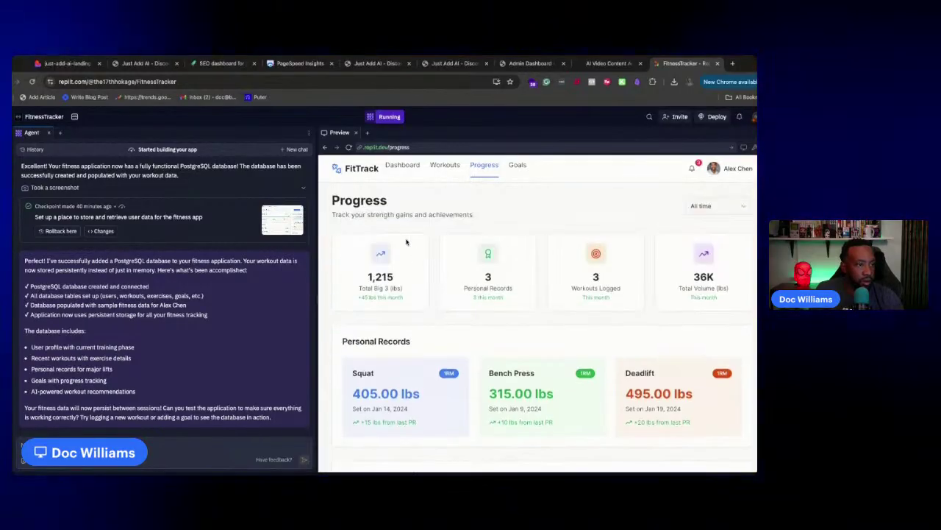
pyautogui.click(405, 166)
pyautogui.click(445, 165)
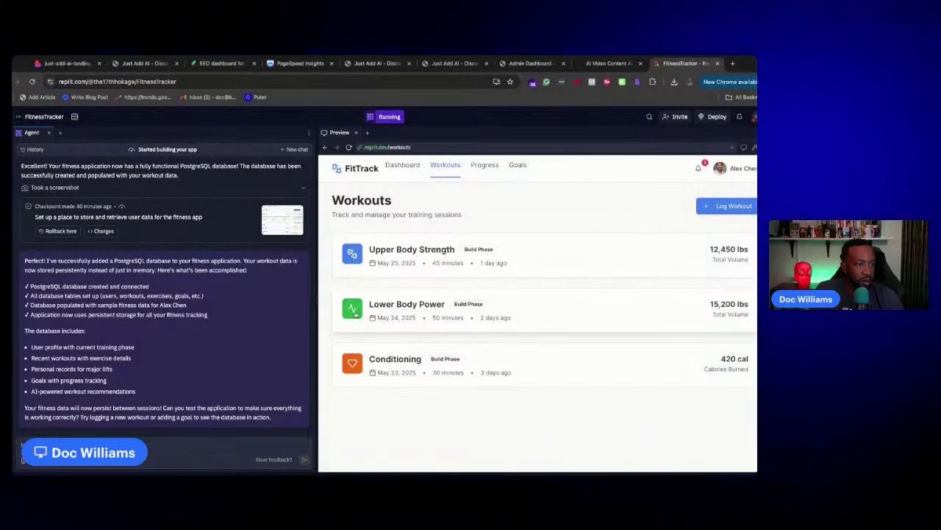
# Reopen and close the workout form, check the Goals page, and return to the FitTrack dashboard
pyautogui.click(730, 207)
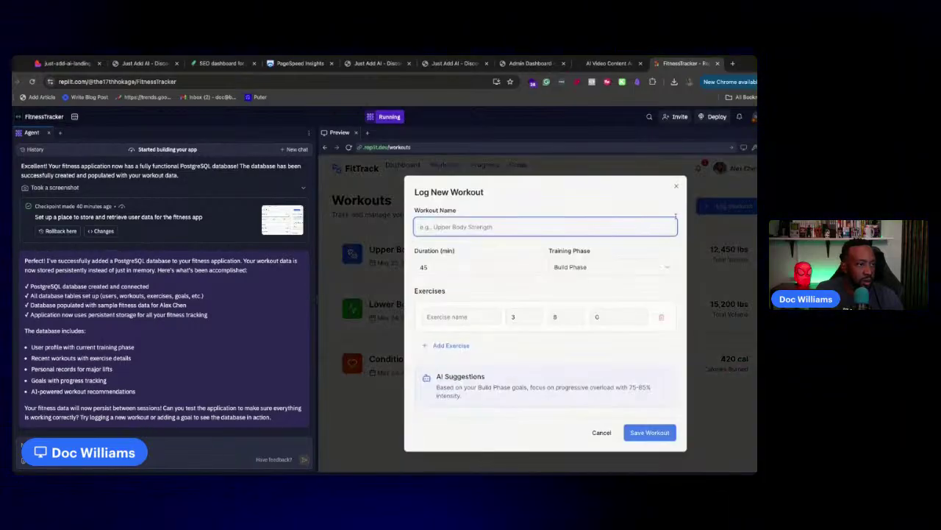
pyautogui.click(676, 187)
pyautogui.click(523, 168)
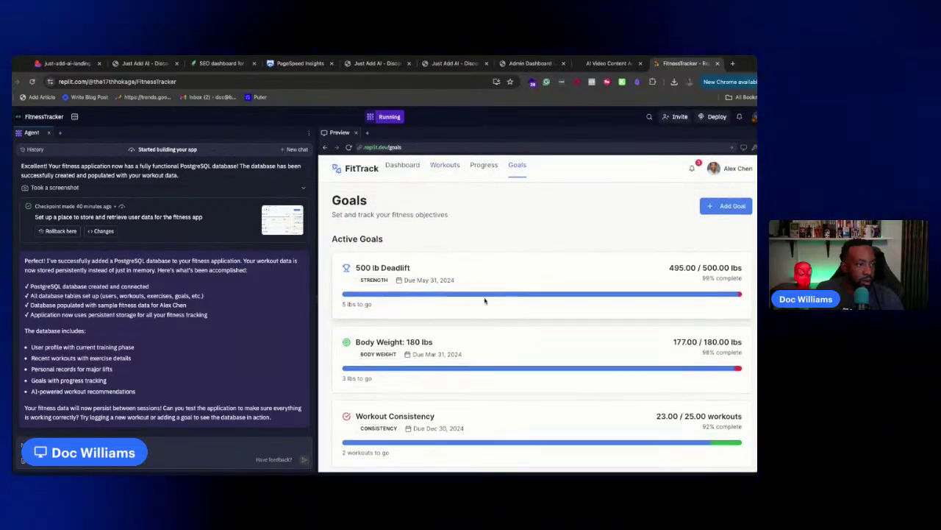
pyautogui.scroll(-1, 527, 304)
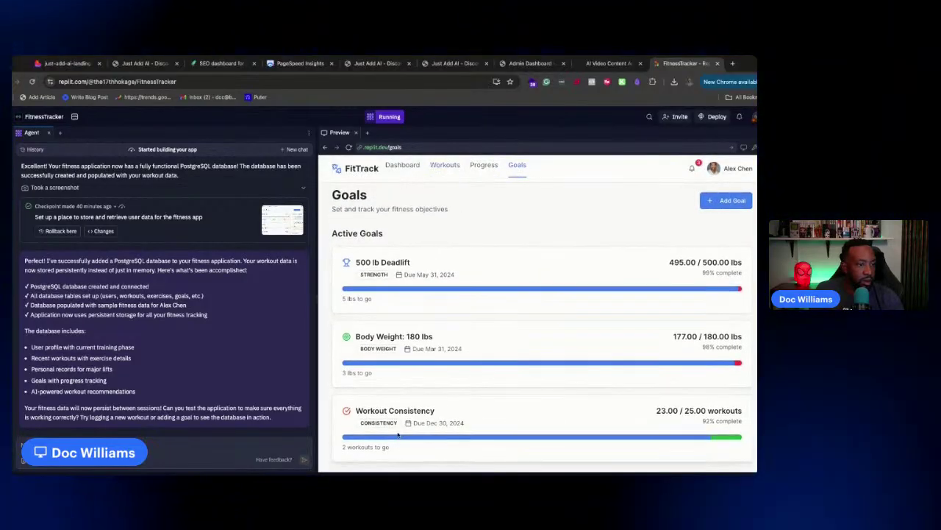
pyautogui.click(360, 168)
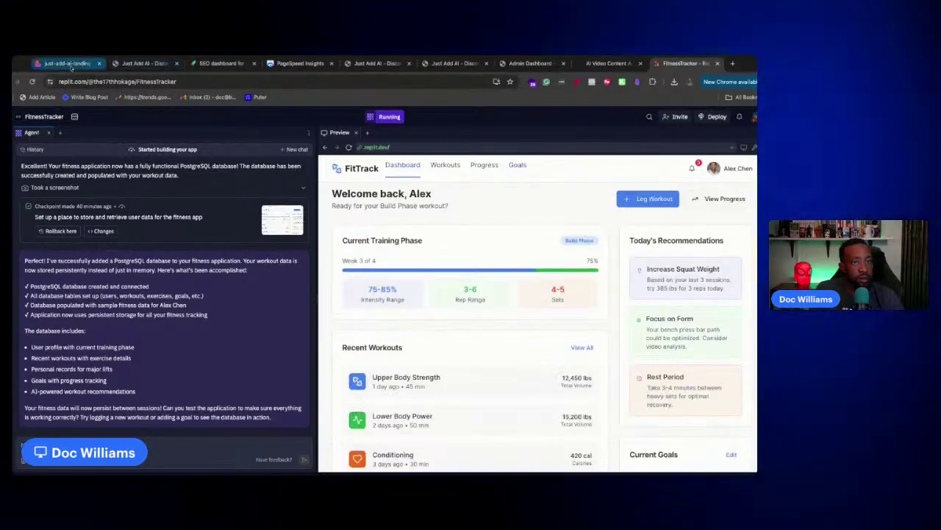
pyautogui.click(70, 64)
# Compare the rerun justaddai.co PageSpeed scores, mobile 70 versus desktop 97, ending on desktop
pyautogui.click(142, 63)
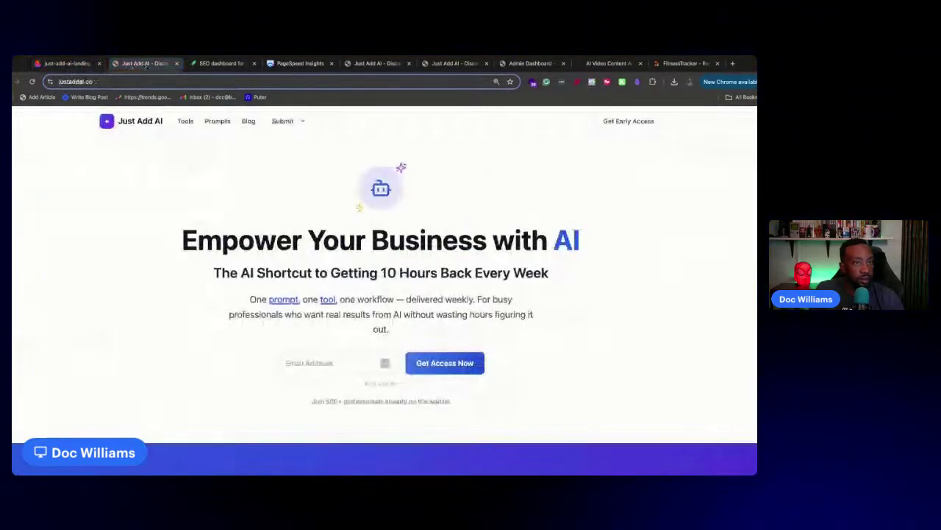
pyautogui.click(220, 63)
pyautogui.moveTo(245, 144)
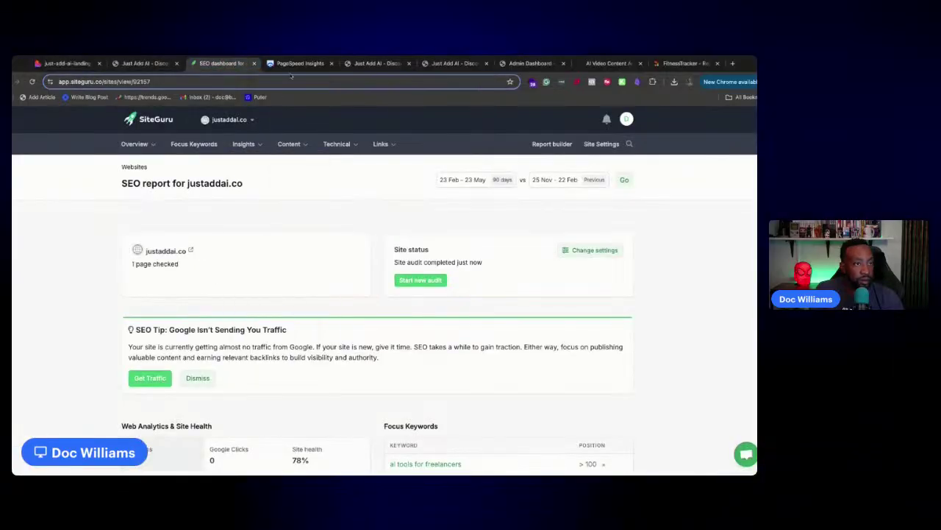
pyautogui.click(298, 64)
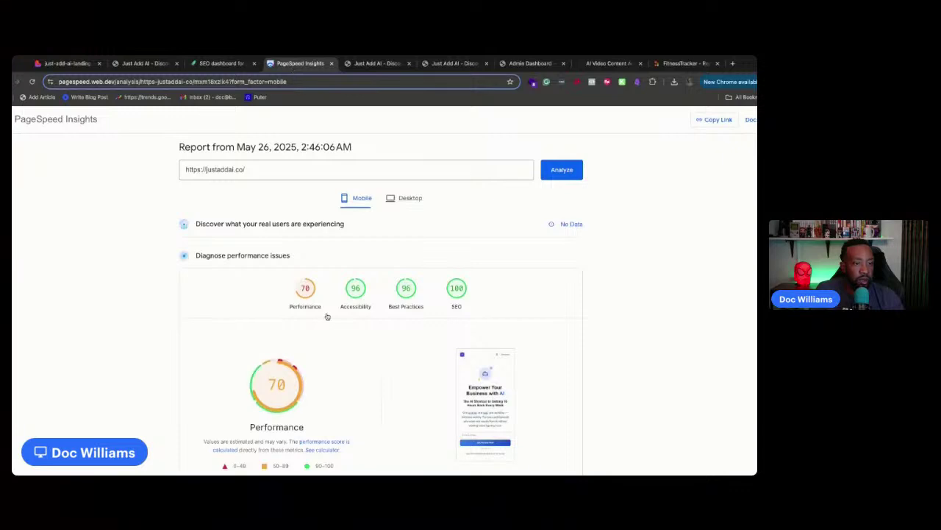
pyautogui.click(406, 198)
pyautogui.click(363, 198)
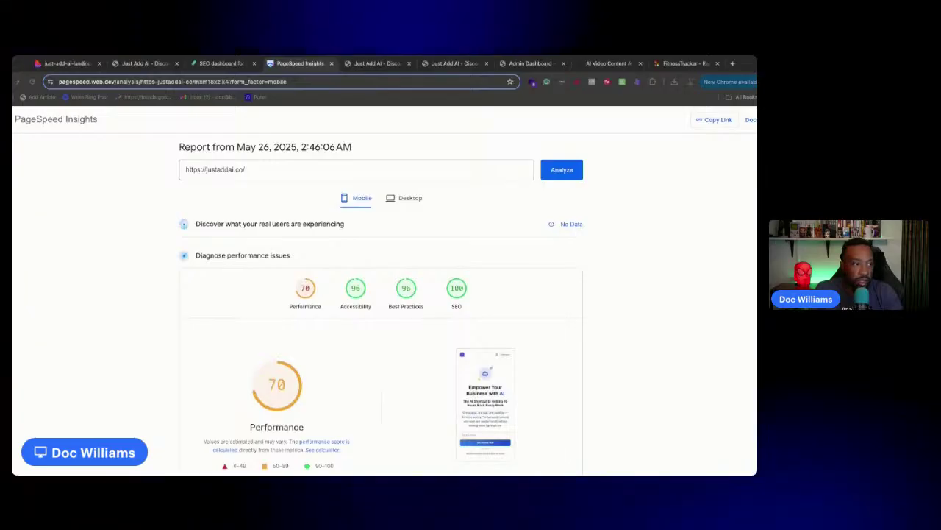
pyautogui.click(357, 198)
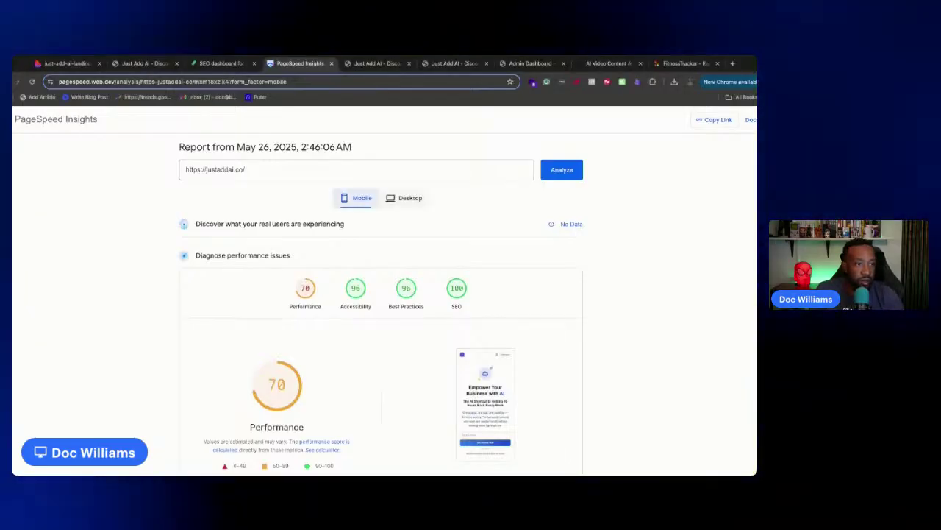
pyautogui.click(404, 197)
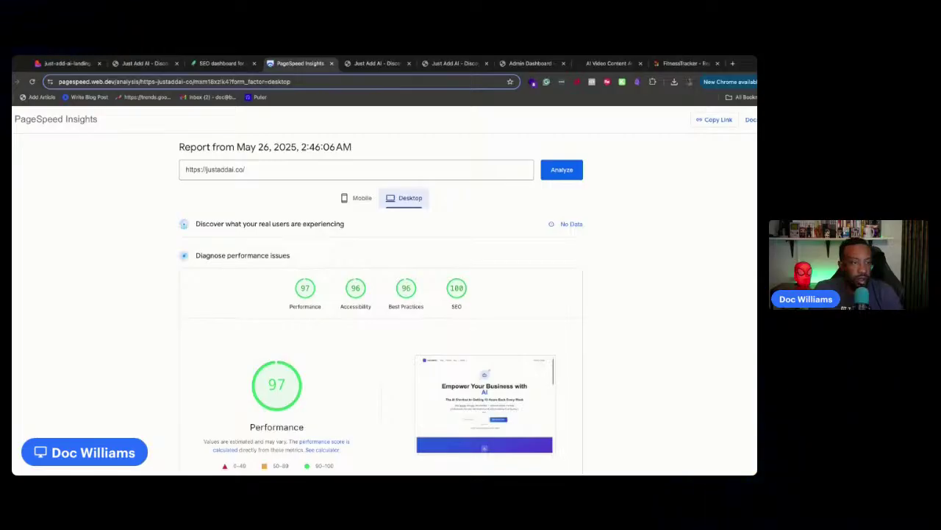
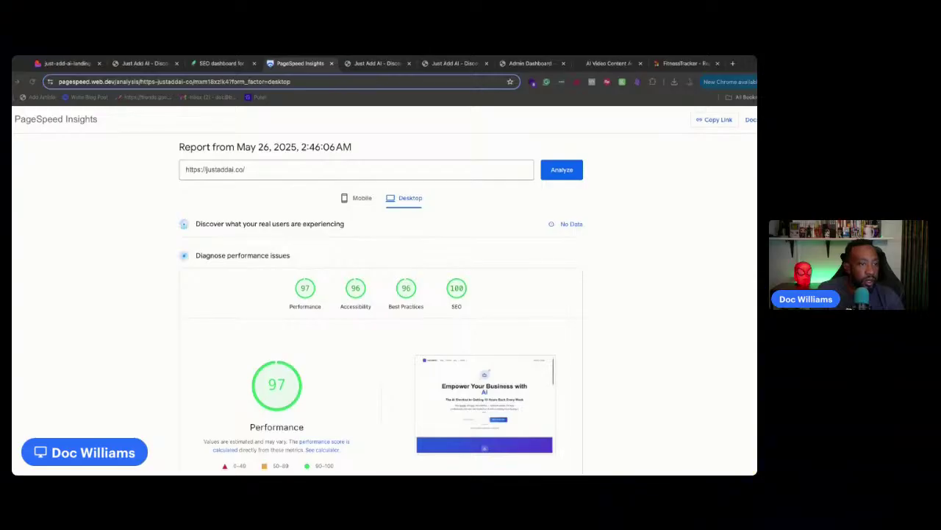
# Review the justaddai.co mobile PageSpeed report (Performance 70, SEO 100), then go to its Lovable project
pyautogui.click(358, 198)
pyautogui.scroll(-3, 361, 246)
pyautogui.scroll(-1, 361, 247)
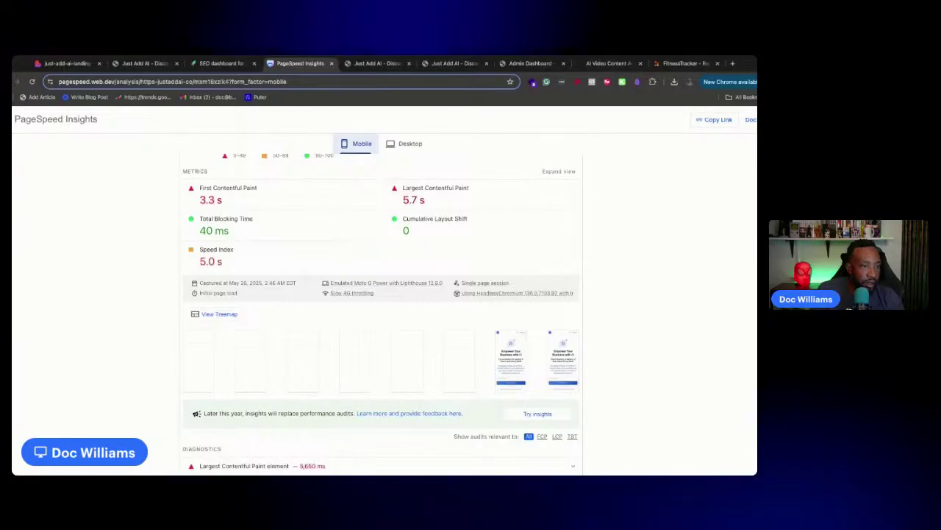
pyautogui.scroll(-4, 381, 309)
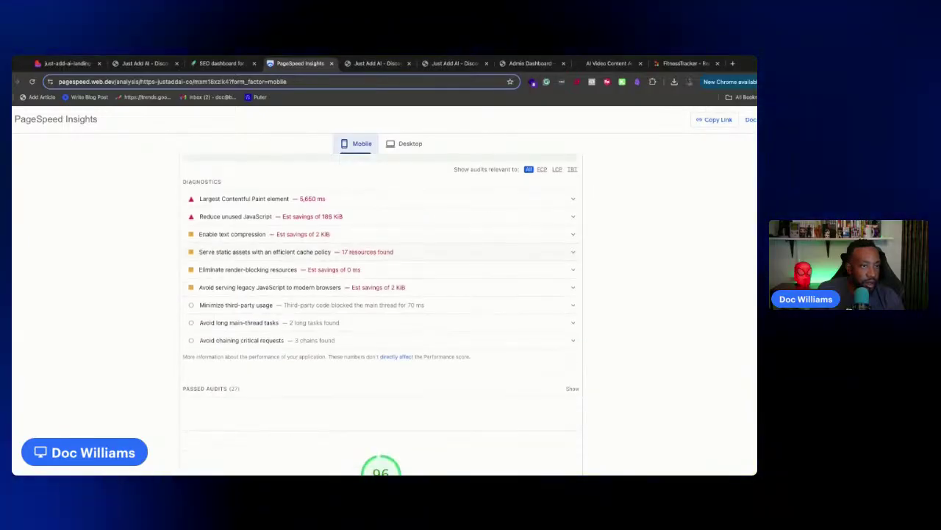
pyautogui.scroll(3, 381, 309)
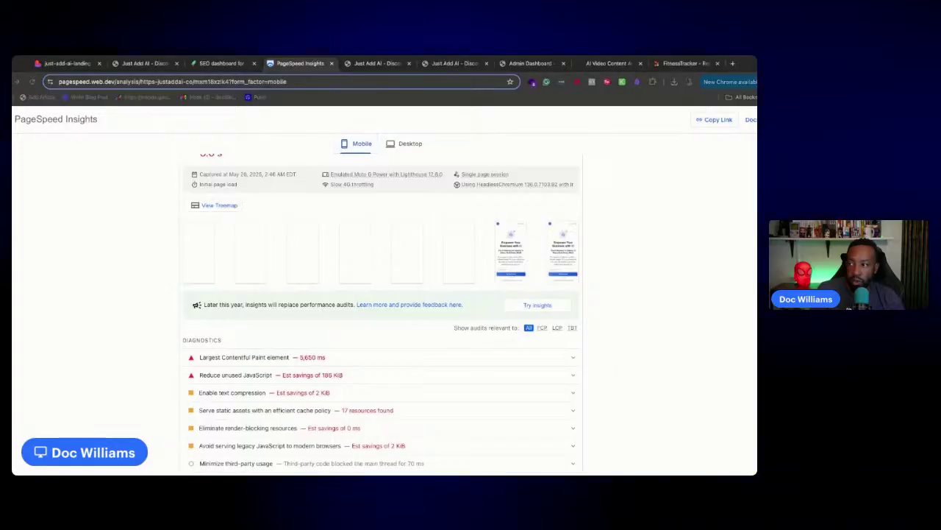
pyautogui.scroll(5, 444, 252)
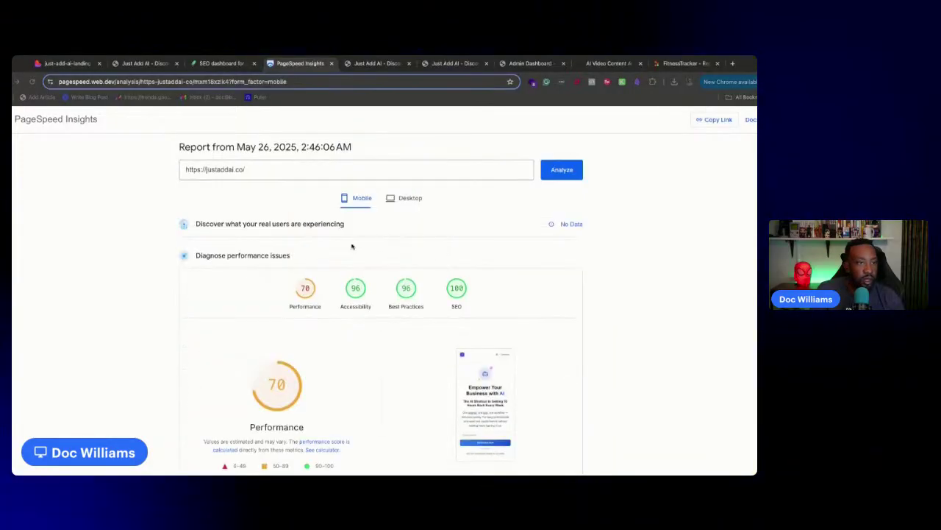
pyautogui.click(144, 63)
pyautogui.click(68, 63)
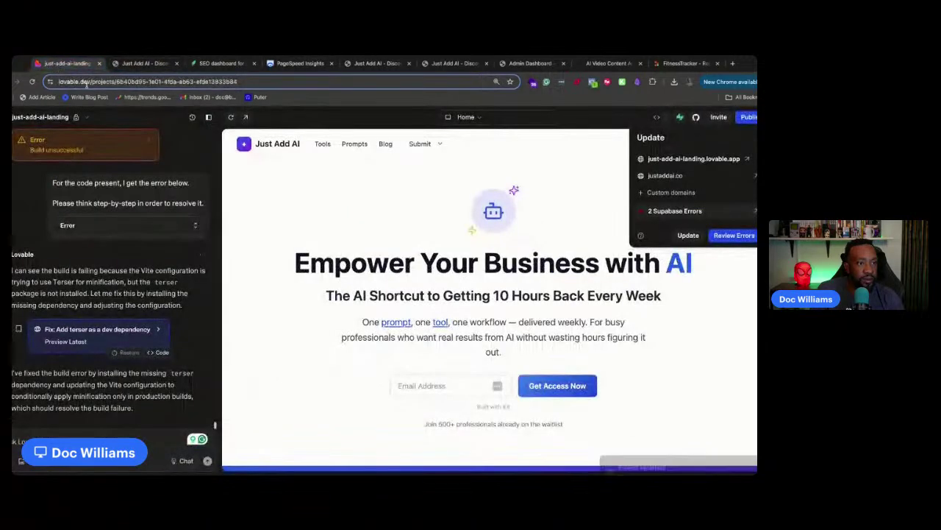
pyautogui.click(130, 67)
pyautogui.click(142, 81)
pyautogui.press('Return')
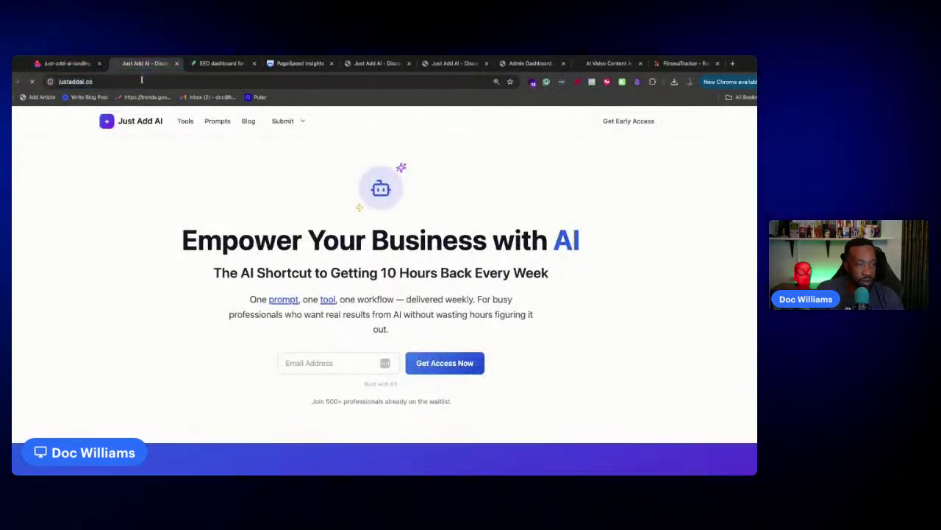
pyautogui.click(189, 122)
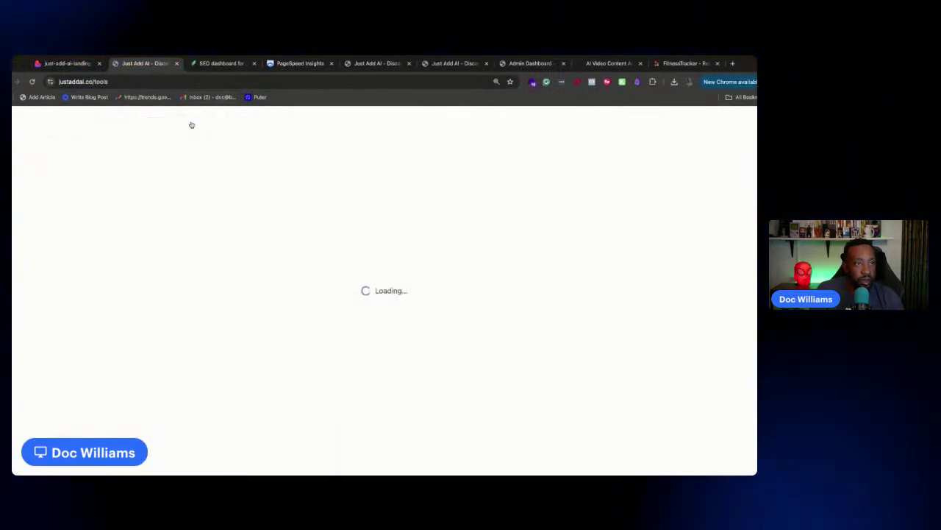
pyautogui.scroll(-3, 298, 274)
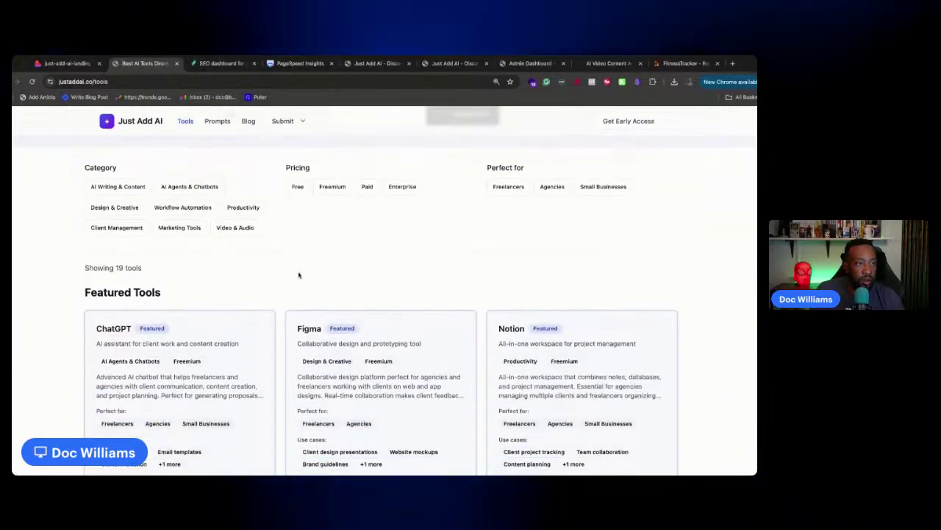
pyautogui.scroll(3, 294, 275)
pyautogui.scroll(-3, 265, 273)
pyautogui.click(154, 352)
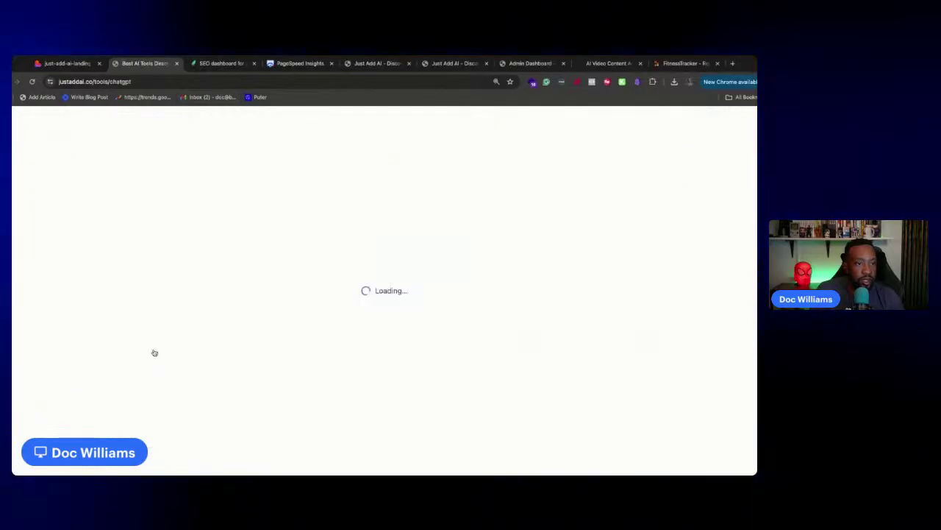
pyautogui.scroll(-10, 297, 293)
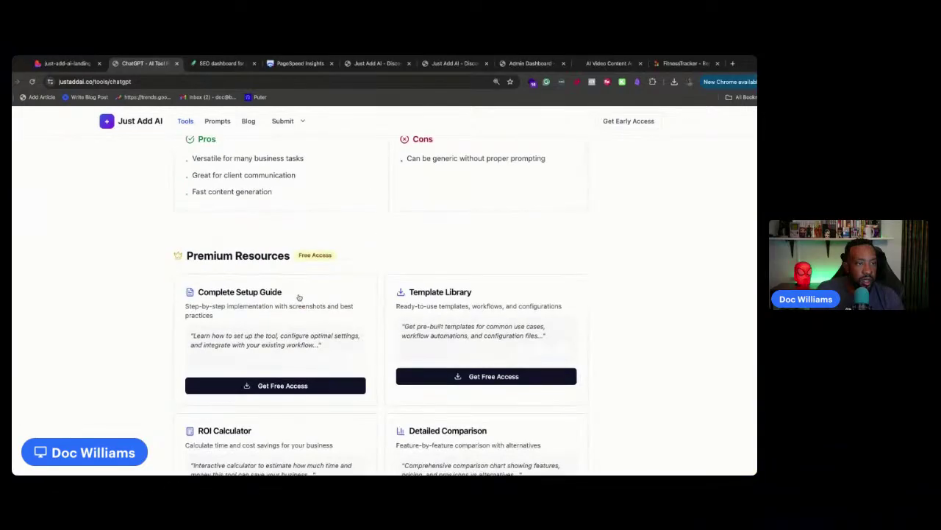
pyautogui.scroll(10, 298, 295)
pyautogui.scroll(-5, 298, 295)
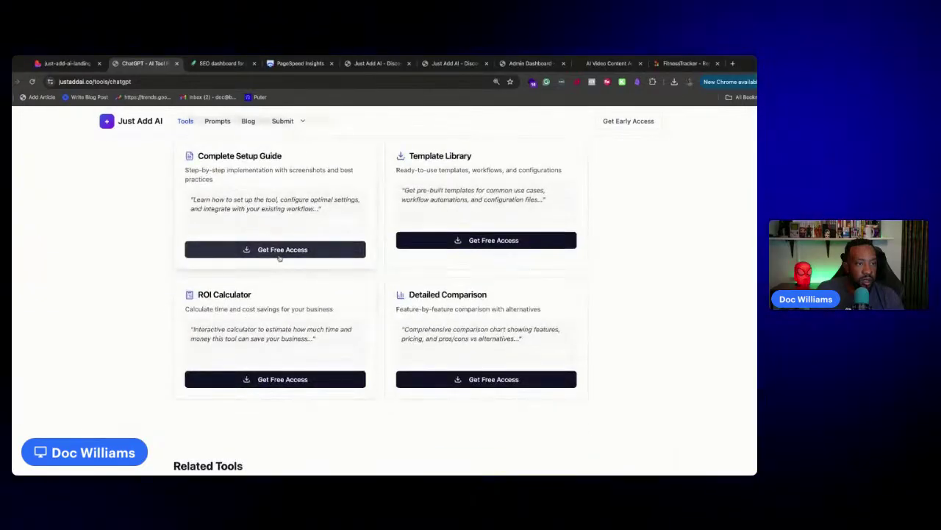
pyautogui.click(275, 249)
pyautogui.click(476, 212)
pyautogui.scroll(6, 368, 257)
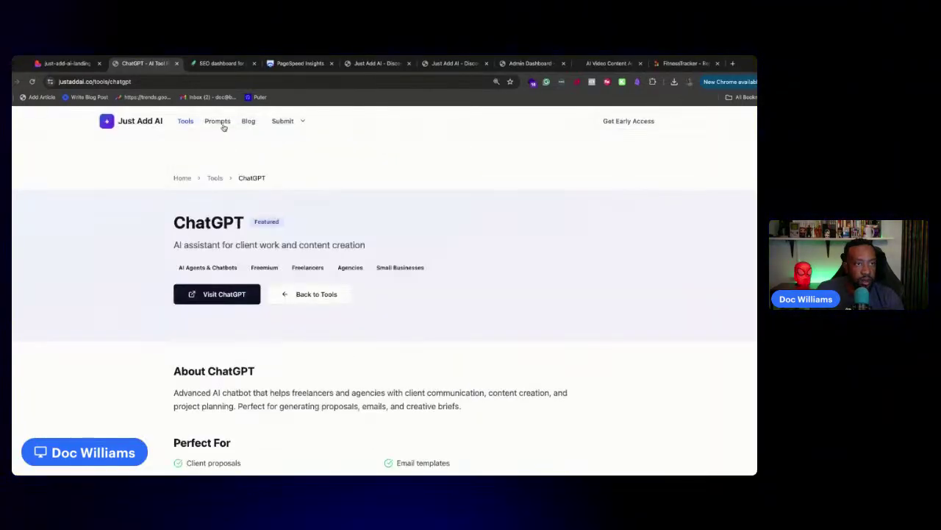
pyautogui.click(219, 122)
pyautogui.scroll(-2, 236, 326)
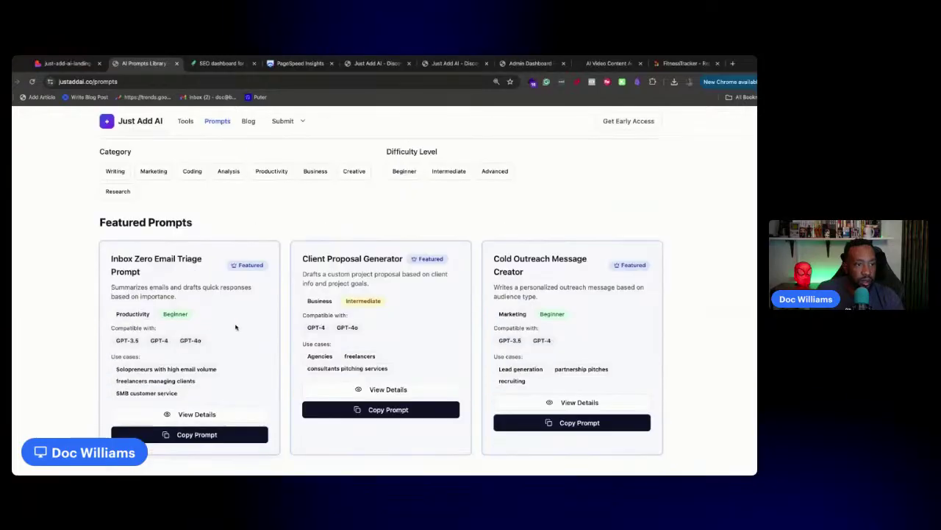
pyautogui.click(188, 414)
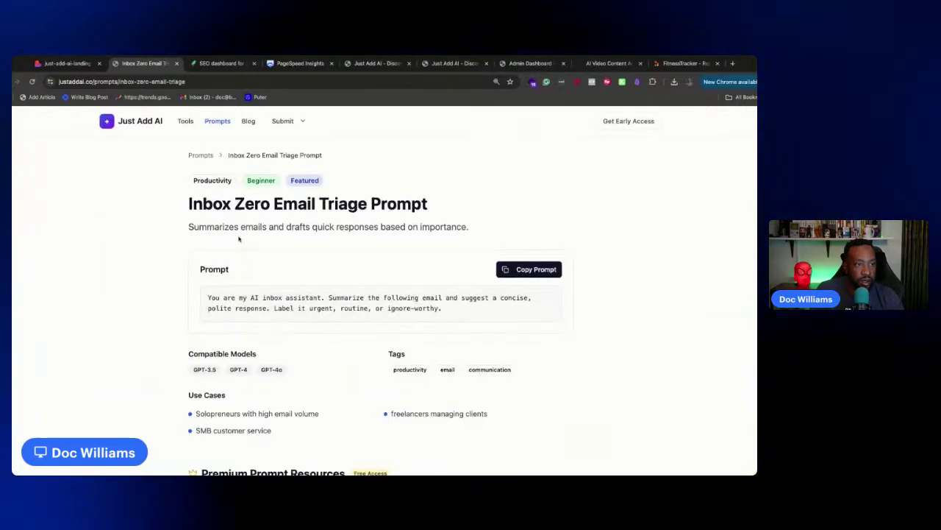
pyautogui.click(205, 159)
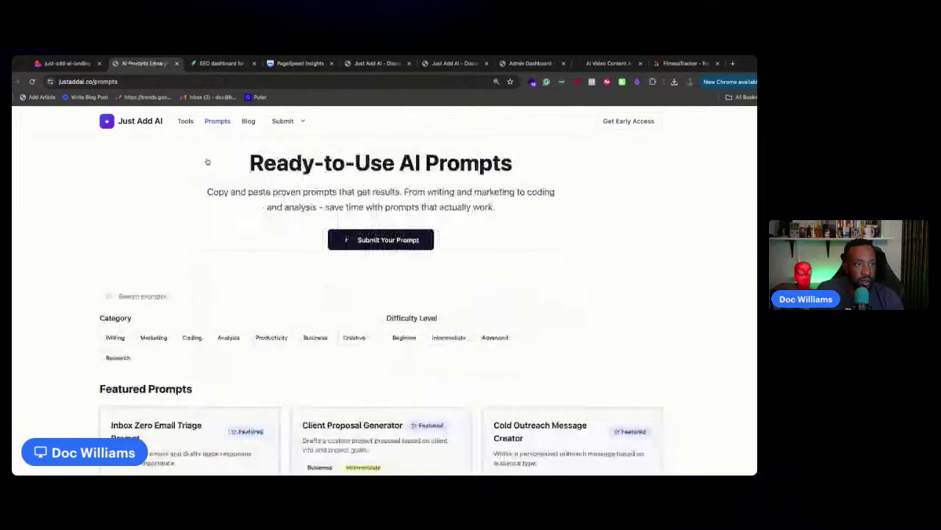
pyautogui.scroll(-5, 208, 162)
pyautogui.click(162, 210)
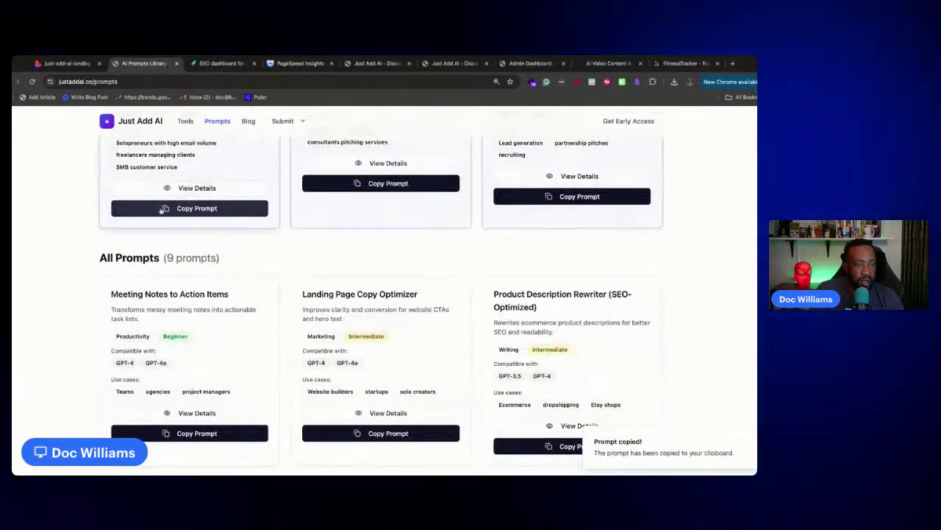
pyautogui.scroll(5, 276, 299)
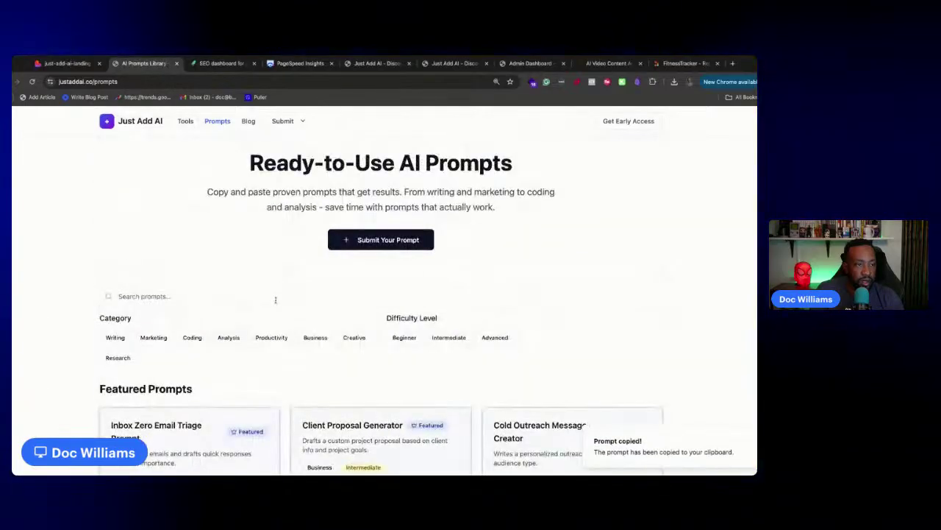
pyautogui.click(248, 121)
pyautogui.click(182, 246)
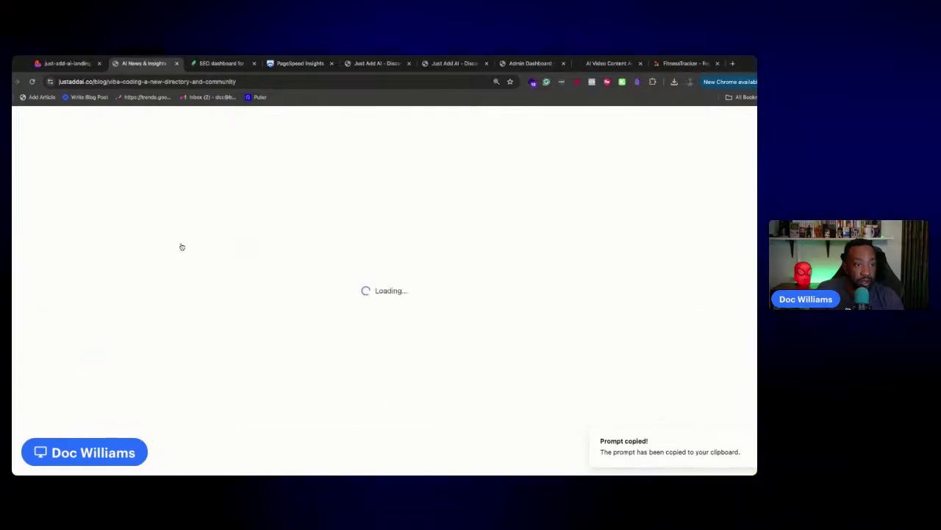
pyautogui.click(122, 124)
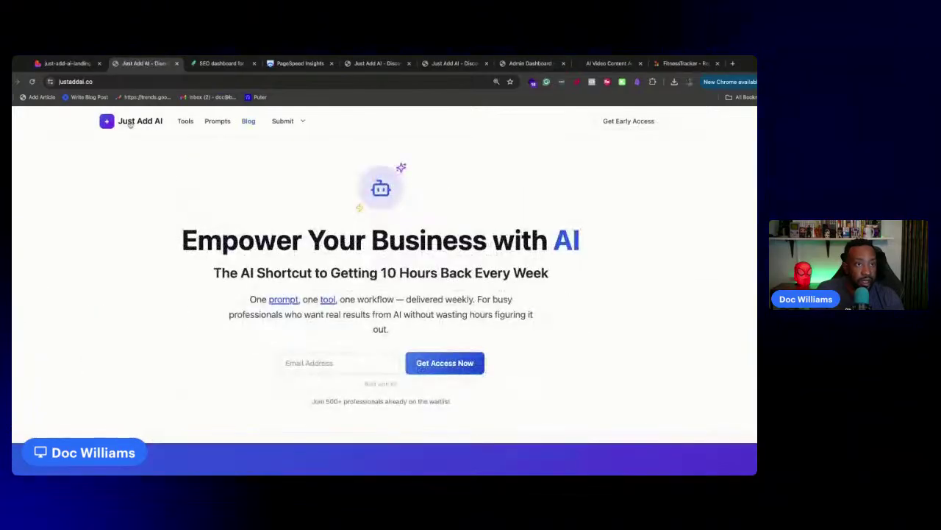
pyautogui.scroll(-10, 238, 195)
pyautogui.scroll(3, 238, 196)
pyautogui.scroll(10, 236, 195)
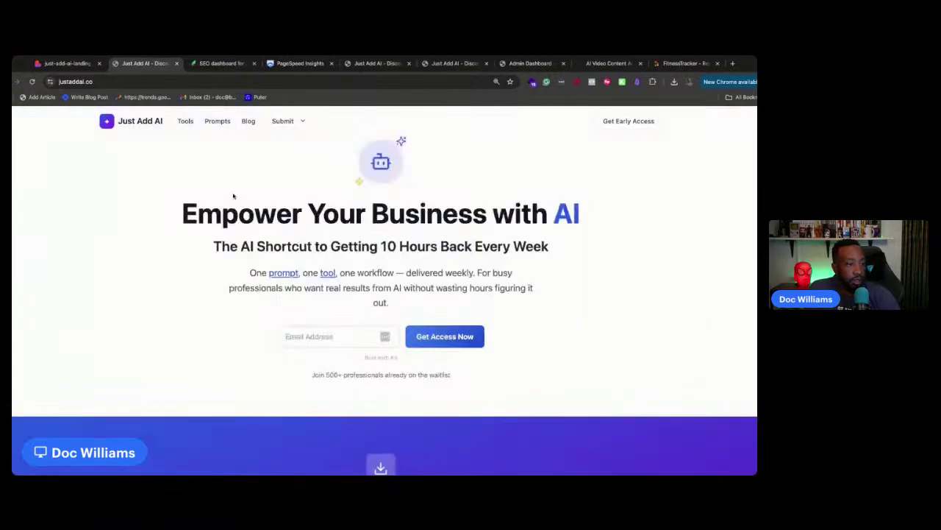
pyautogui.click(211, 64)
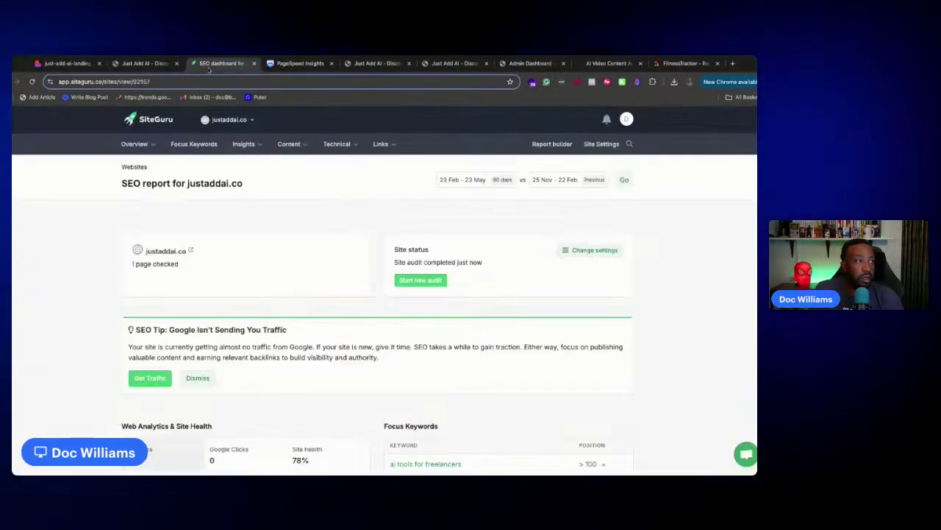
pyautogui.click(68, 63)
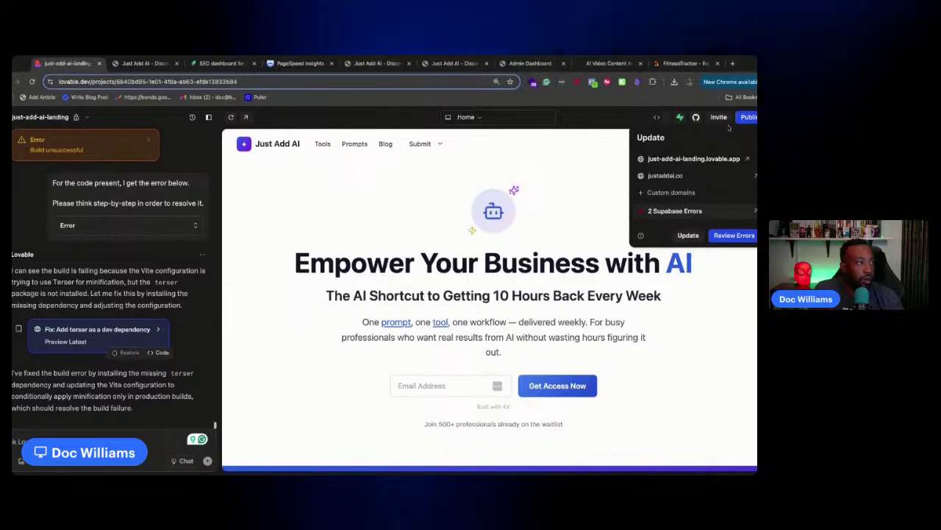
# Dismiss the publish panel, preview the Tools page, and let Lovable fix the build error in vite.config.ts
pyautogui.click(600, 192)
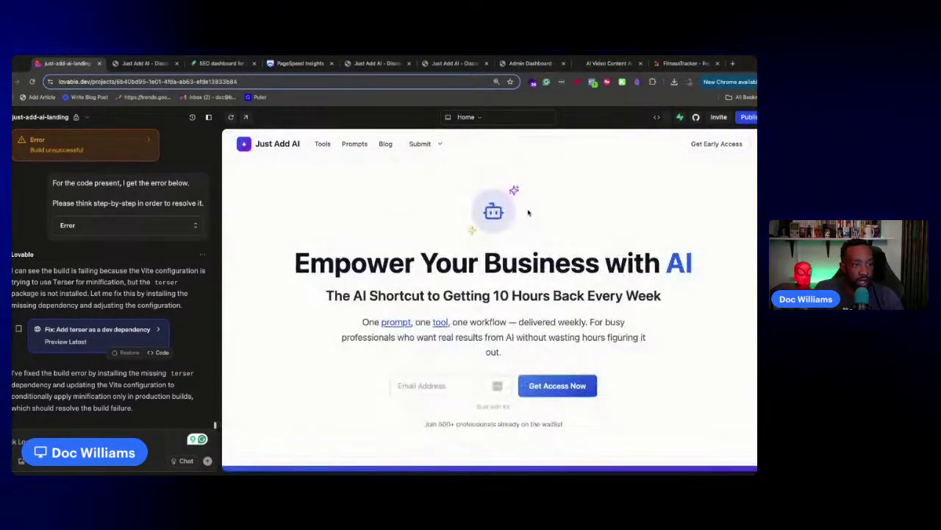
pyautogui.click(441, 322)
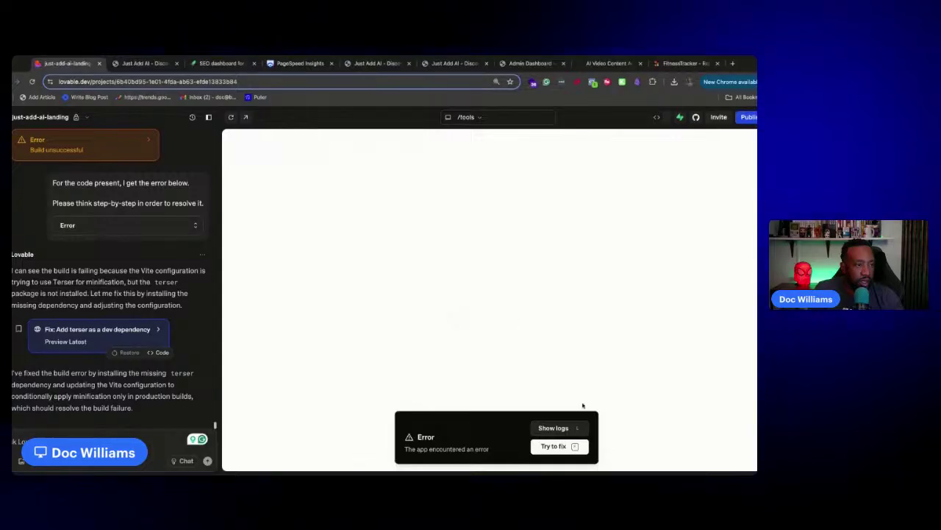
pyautogui.click(573, 447)
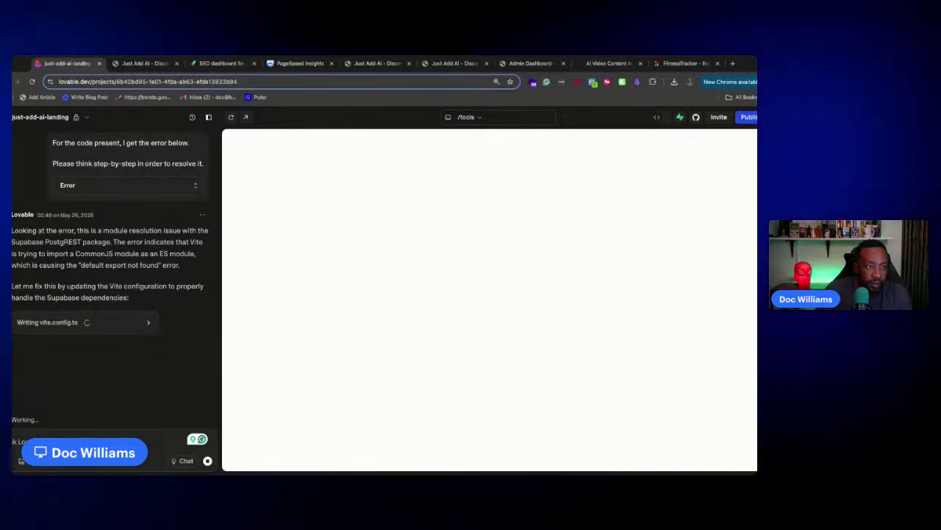
# Browse version history down to May 25, previewing 'Implement performance optimizations' and 'Fix: Use updatedAt'
pyautogui.click(193, 117)
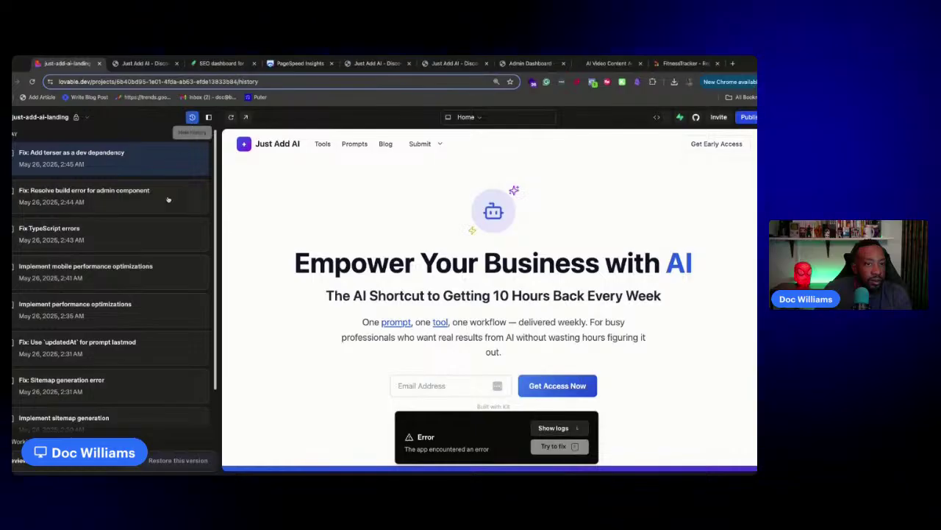
pyautogui.scroll(-2, 143, 232)
pyautogui.click(139, 237)
pyautogui.scroll(-1, 141, 237)
pyautogui.click(141, 236)
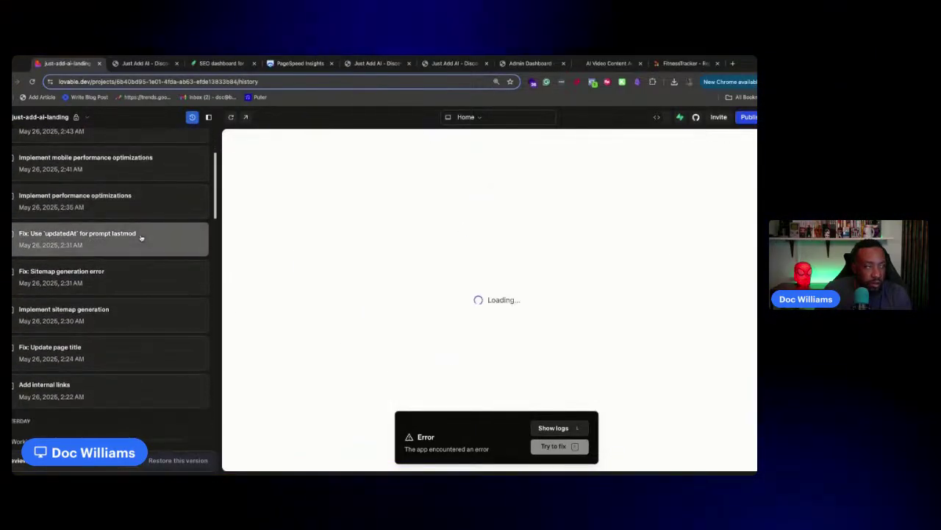
pyautogui.scroll(1, 142, 237)
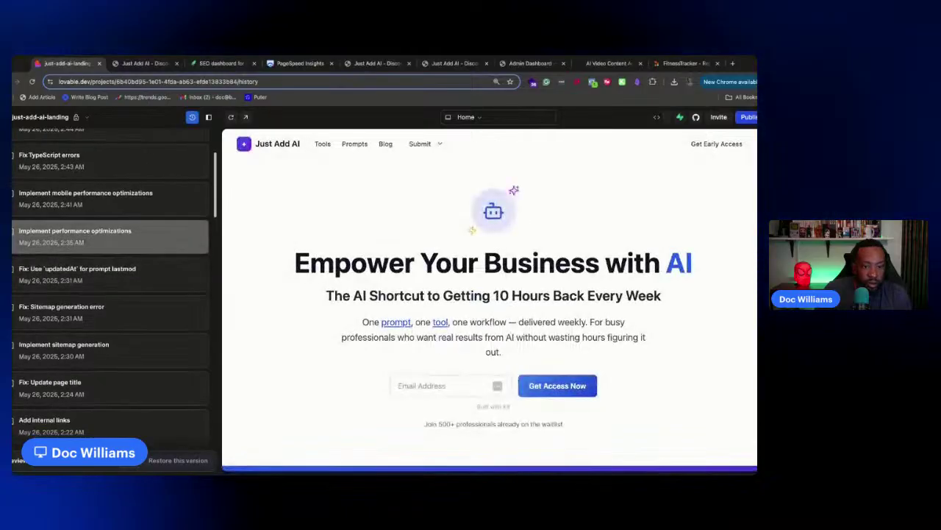
pyautogui.scroll(-3, 142, 237)
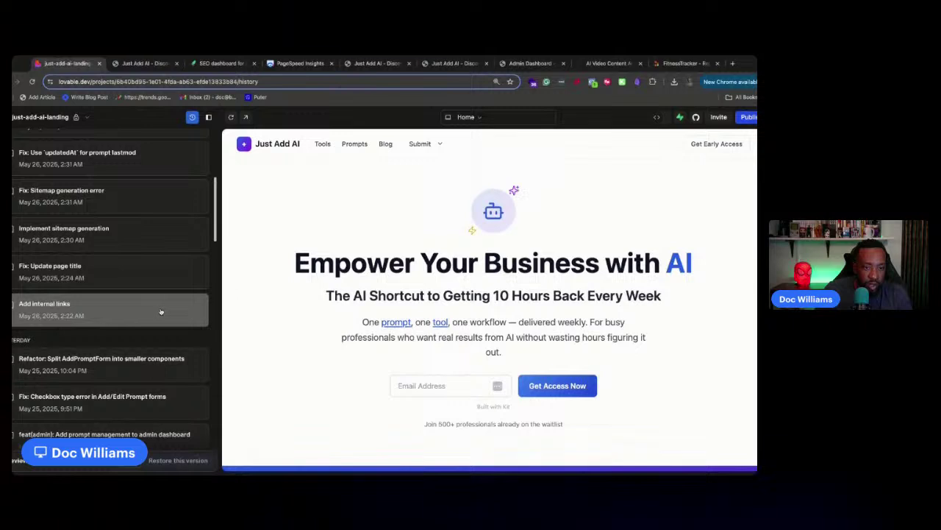
pyautogui.scroll(-1, 180, 341)
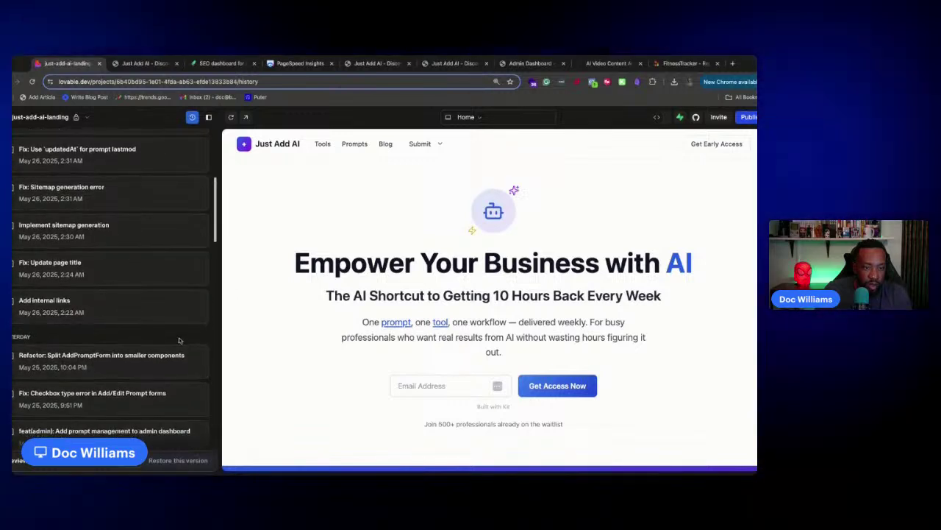
pyautogui.scroll(-1, 168, 327)
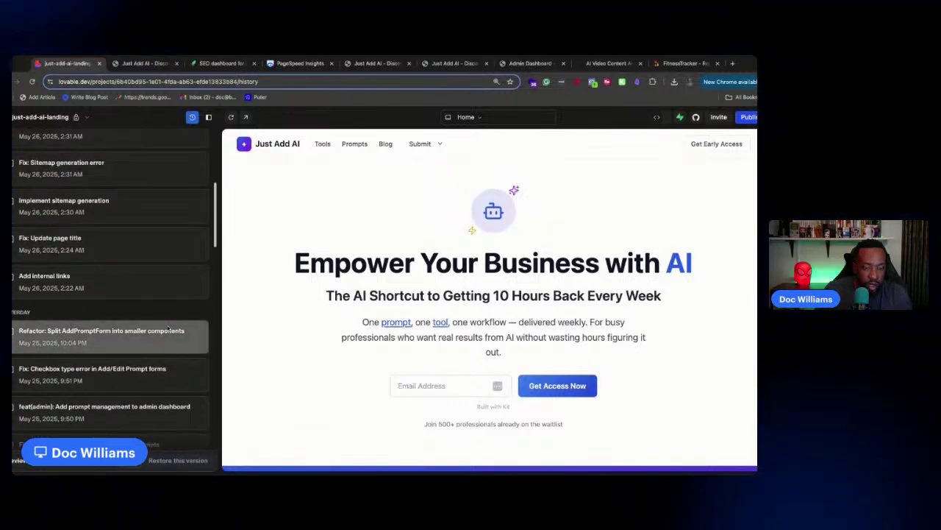
pyautogui.scroll(-1, 169, 328)
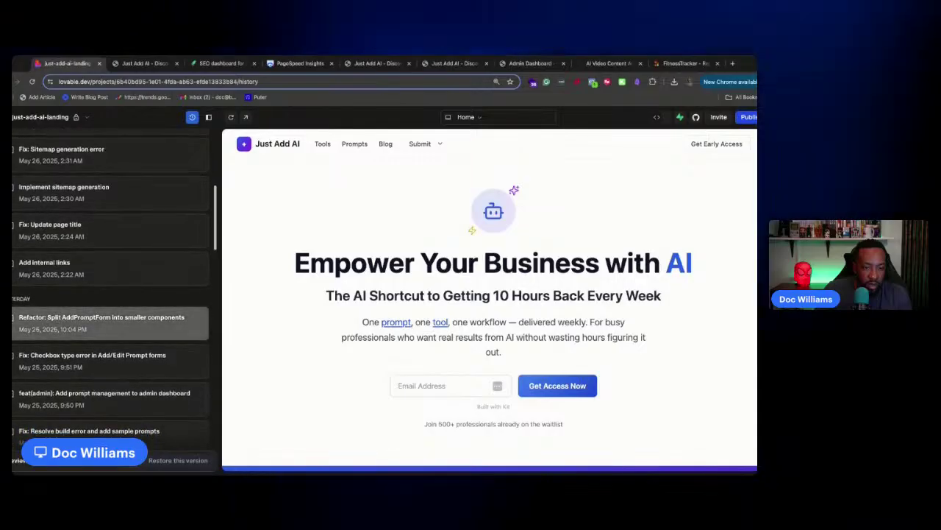
pyautogui.scroll(-1, 139, 316)
# Try restoring the 'Refactor: Split AddPromptForm' version, proceeding past the database warning
pyautogui.click(137, 316)
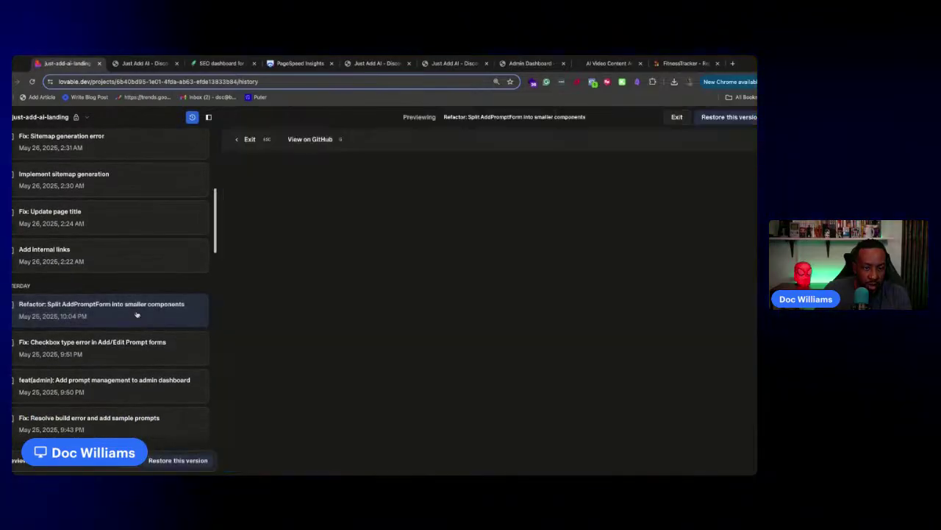
pyautogui.click(171, 460)
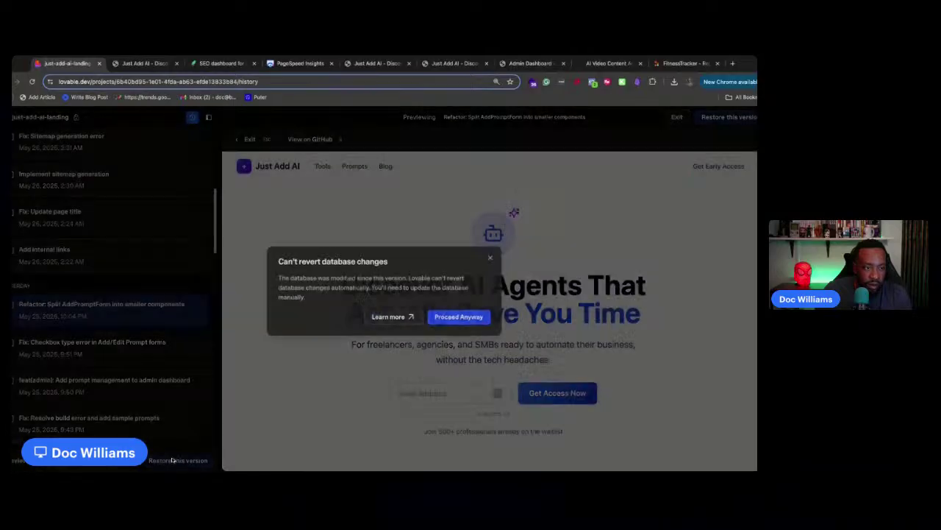
pyautogui.click(450, 318)
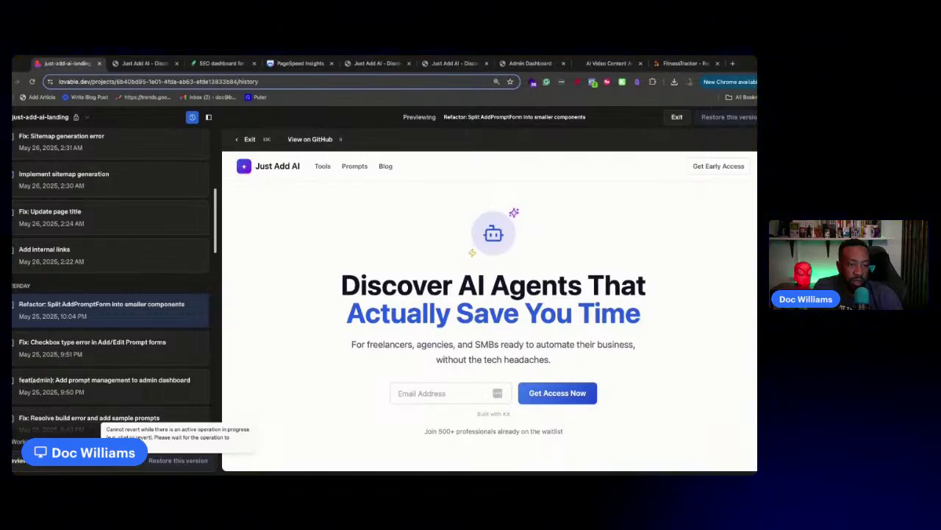
# Restore the 'Refactor: Split AddPromptForm into smaller components' version
pyautogui.scroll(-2, 143, 463)
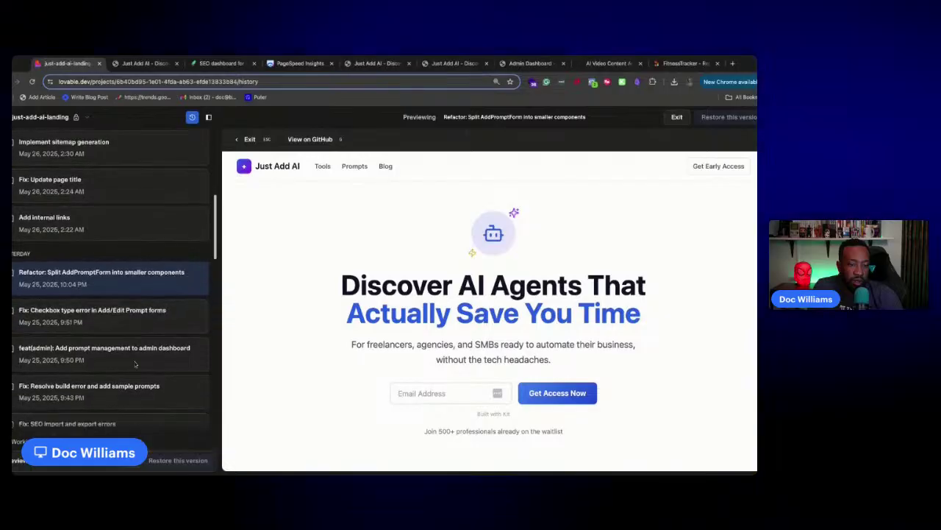
pyautogui.click(153, 459)
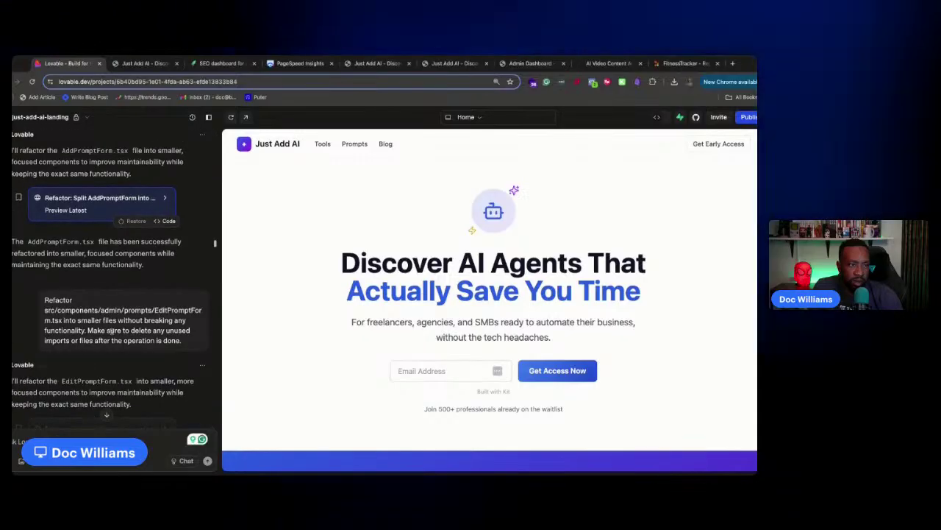
pyautogui.scroll(10, 119, 334)
pyautogui.scroll(-10, 119, 334)
pyautogui.scroll(-5, 418, 321)
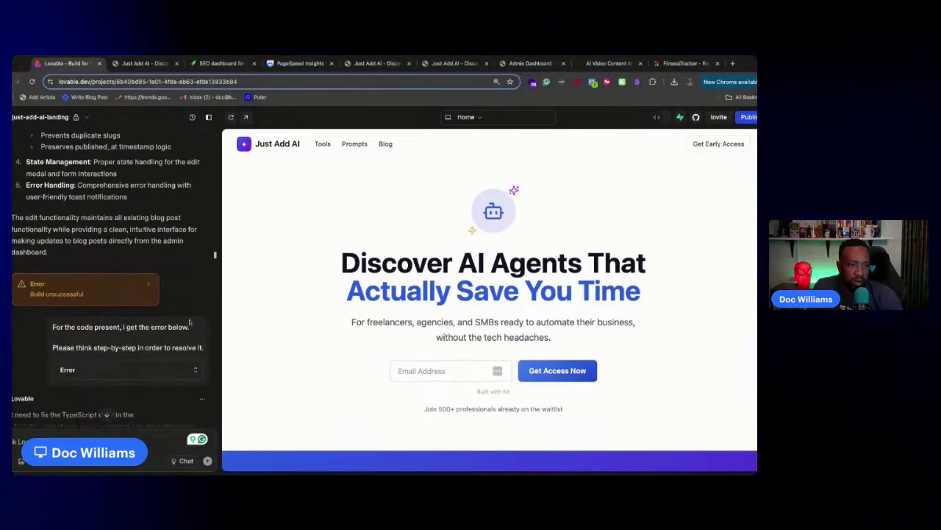
pyautogui.scroll(5, 316, 163)
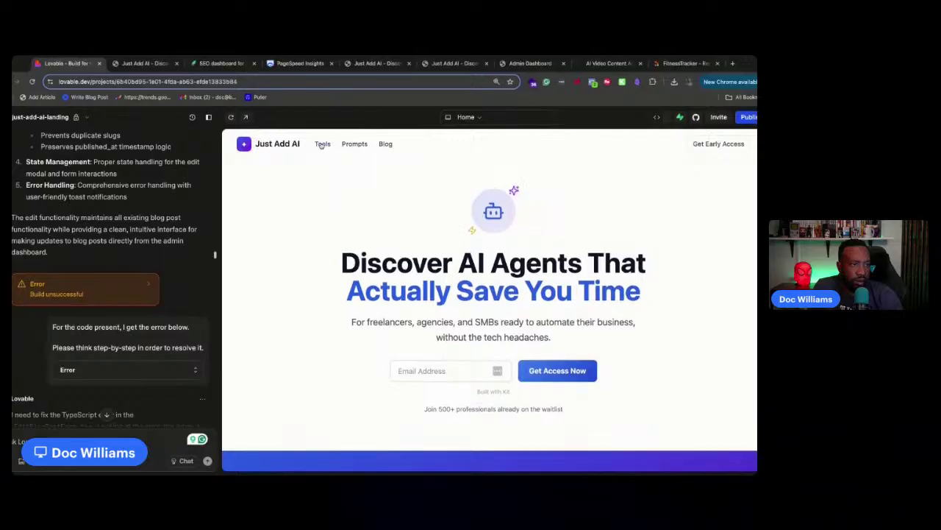
# Check the Tools, ChatGPT and Blog pages in the preview, then reopen the version history
pyautogui.click(321, 145)
pyautogui.scroll(-4, 362, 362)
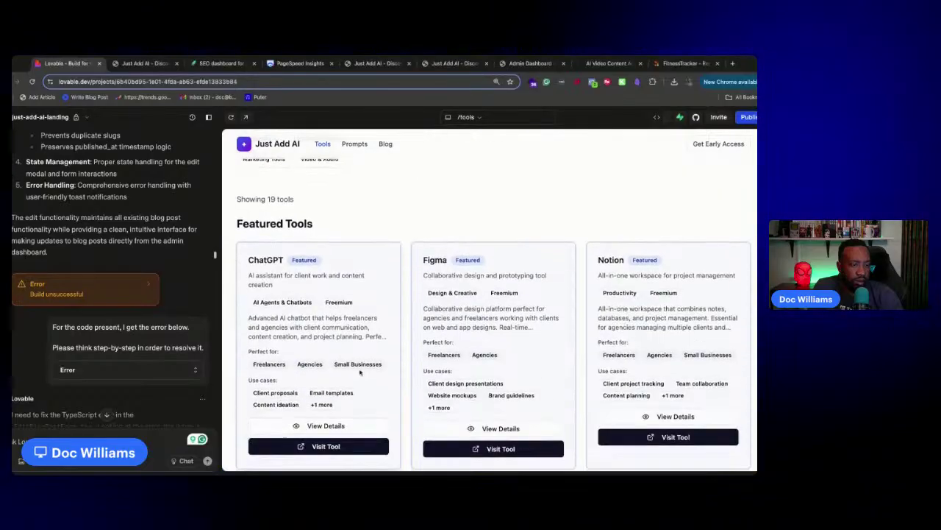
pyautogui.click(305, 415)
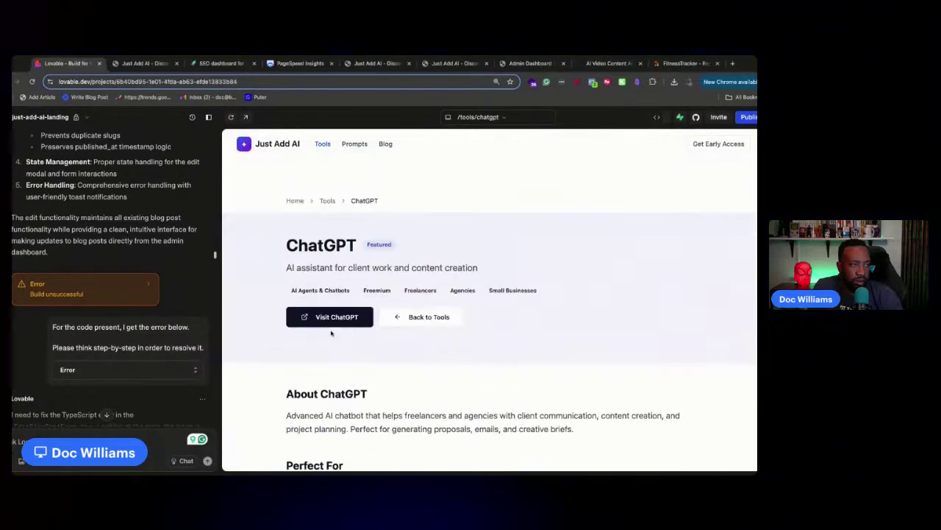
pyautogui.click(388, 146)
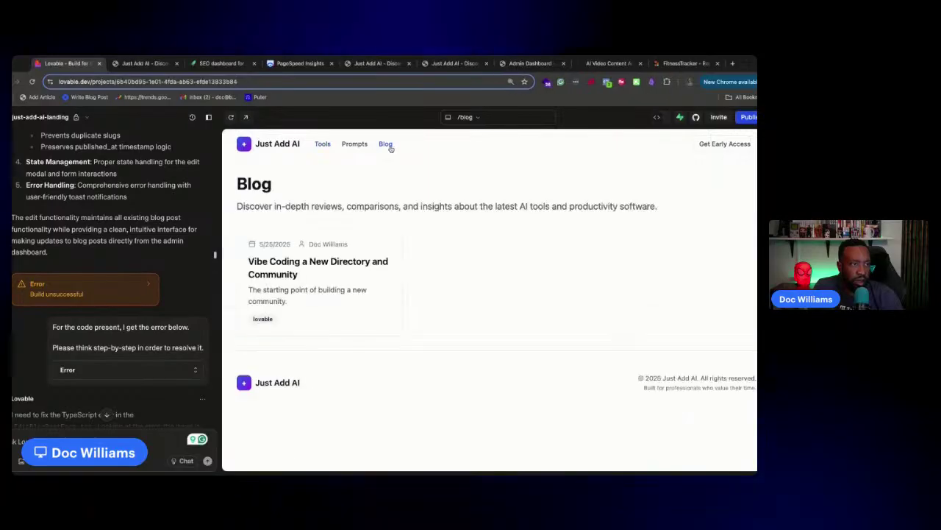
pyautogui.click(209, 116)
pyautogui.click(117, 119)
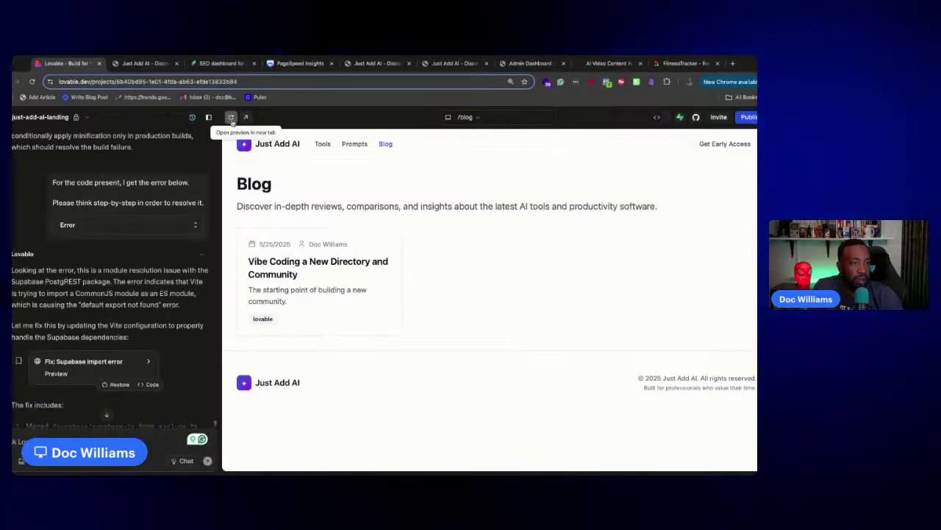
pyautogui.click(192, 118)
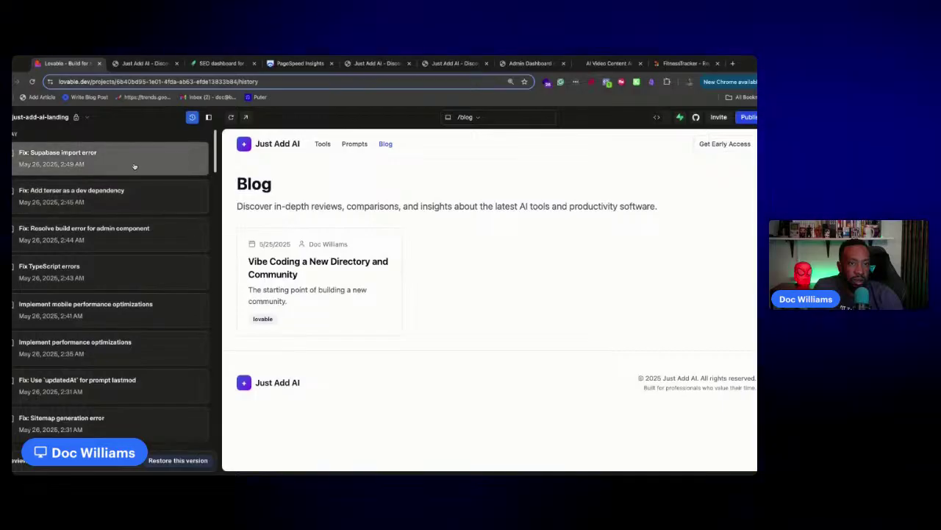
pyautogui.scroll(-5, 132, 176)
pyautogui.scroll(-6, 129, 184)
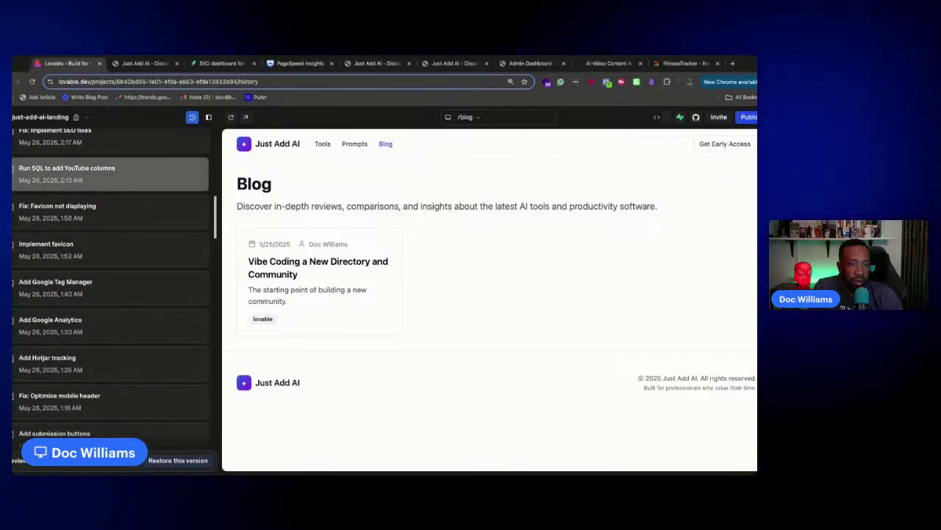
pyautogui.scroll(1, 111, 280)
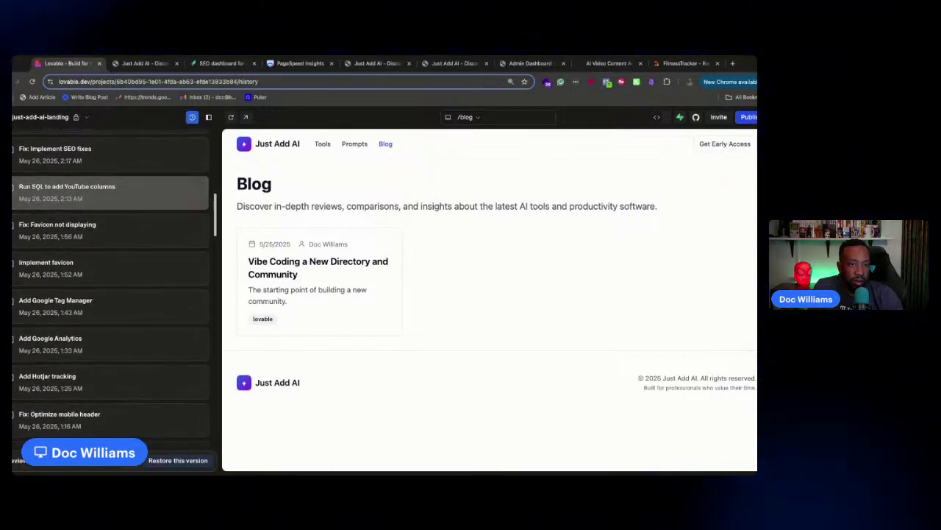
pyautogui.scroll(2, 129, 193)
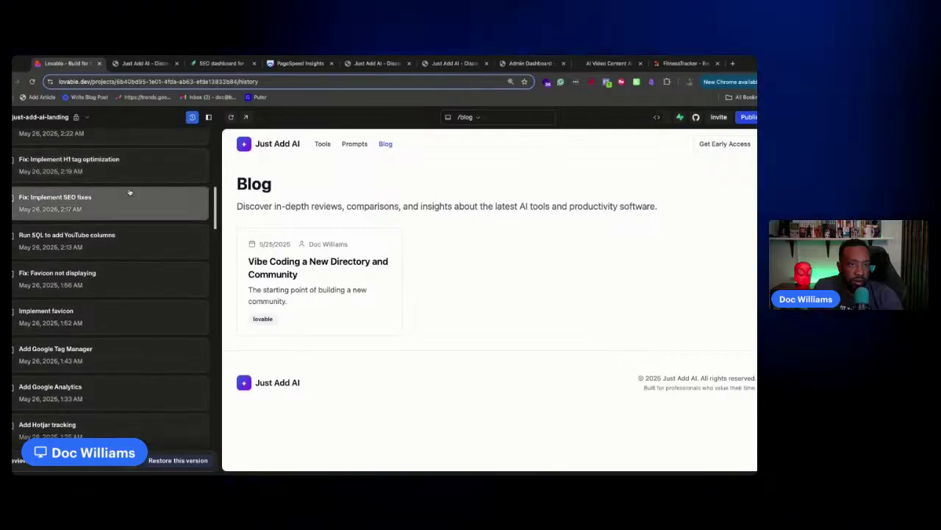
pyautogui.scroll(1, 129, 193)
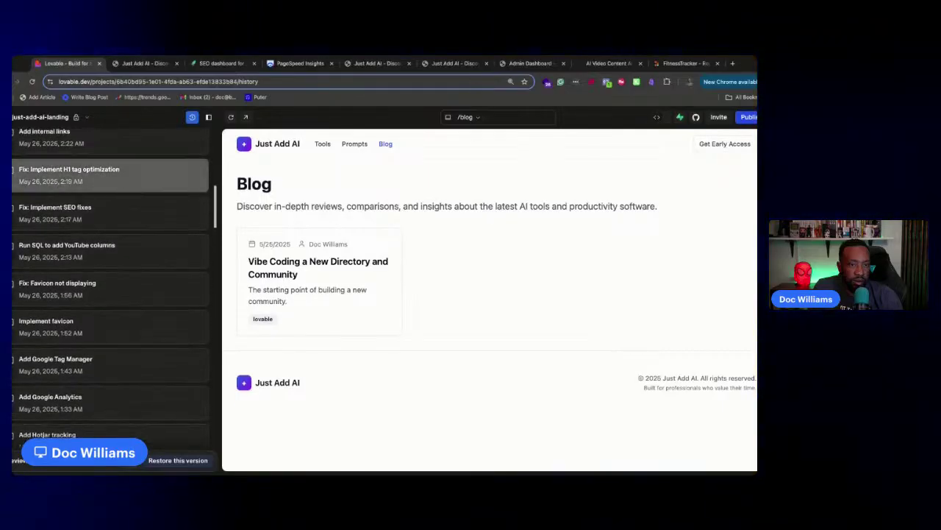
pyautogui.scroll(-1, 129, 188)
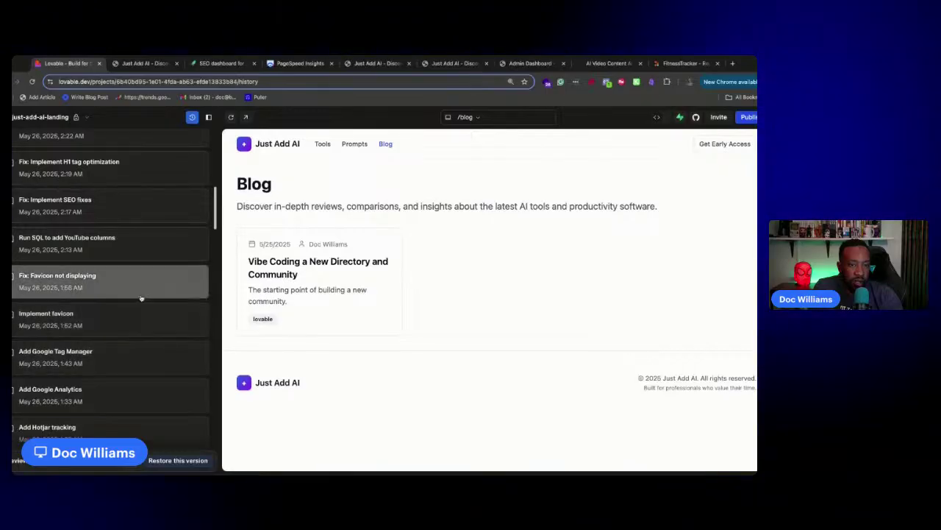
# Preview the 'Run SQL to add YouTube columns' version, checking its submission, tools and ChatGPT pages
pyautogui.click(150, 249)
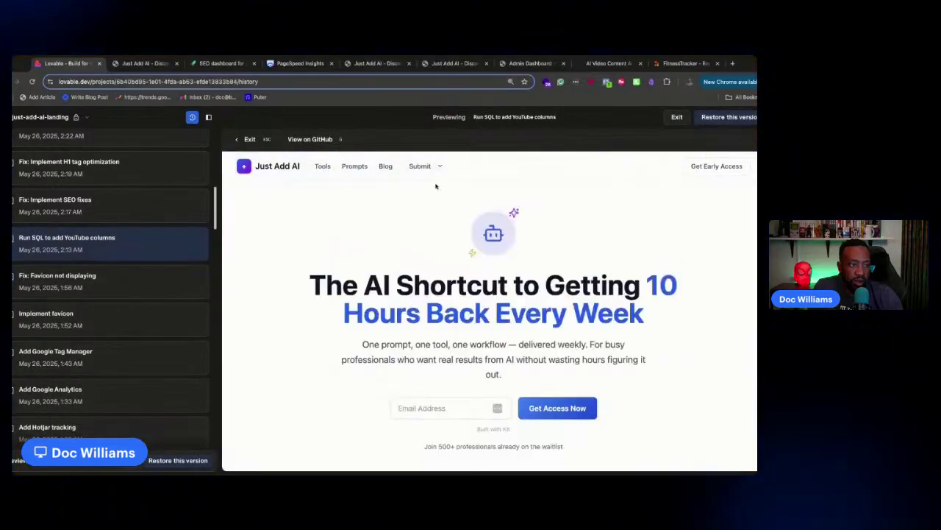
pyautogui.moveTo(420, 166)
pyautogui.click(423, 186)
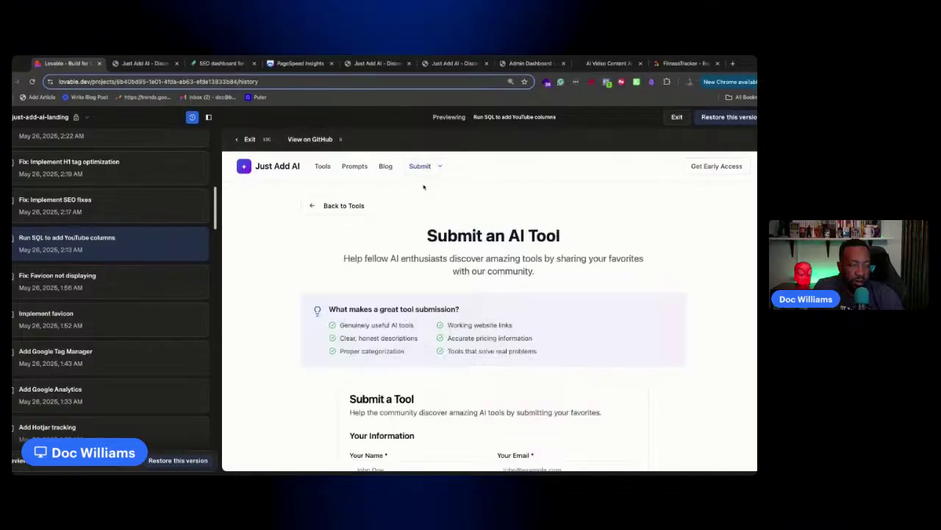
pyautogui.scroll(-8, 454, 290)
pyautogui.click(324, 169)
pyautogui.scroll(-5, 412, 233)
pyautogui.click(337, 346)
# Check the Submit an AI Tool and home pages, then restore this version
pyautogui.scroll(-10, 411, 279)
pyautogui.scroll(10, 412, 280)
pyautogui.click(421, 165)
pyautogui.click(437, 188)
pyautogui.scroll(-10, 483, 317)
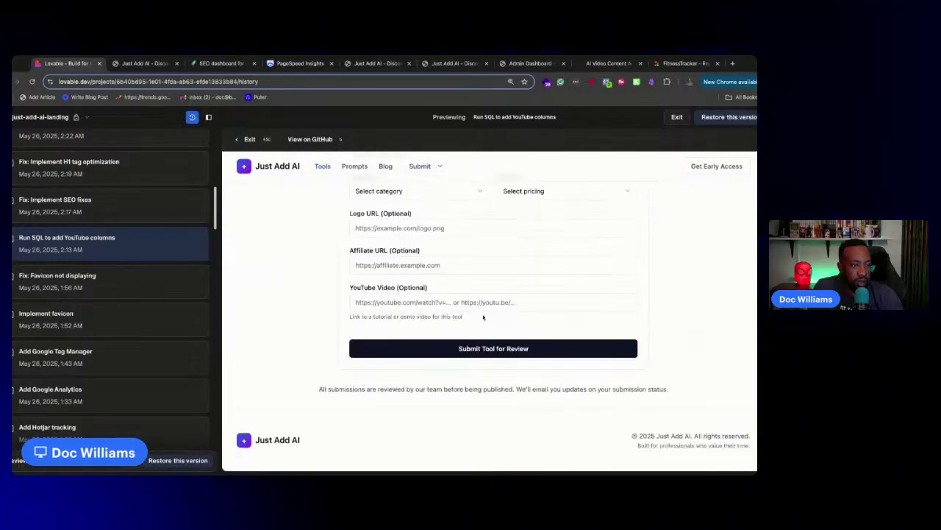
pyautogui.scroll(10, 284, 181)
pyautogui.click(286, 168)
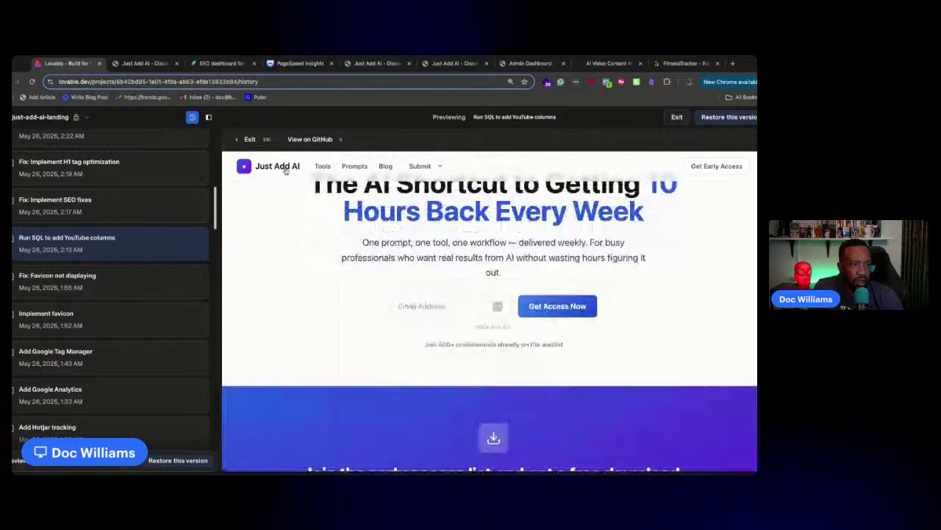
pyautogui.click(191, 459)
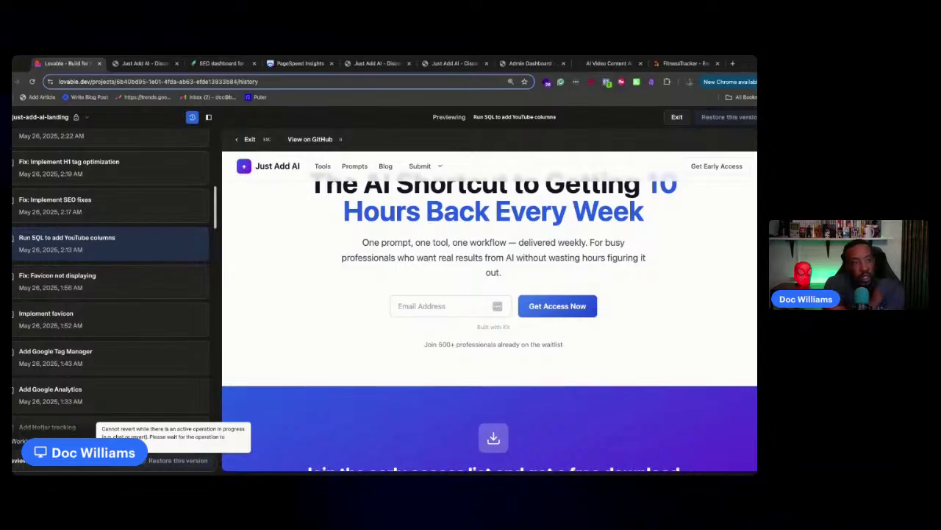
pyautogui.click(178, 459)
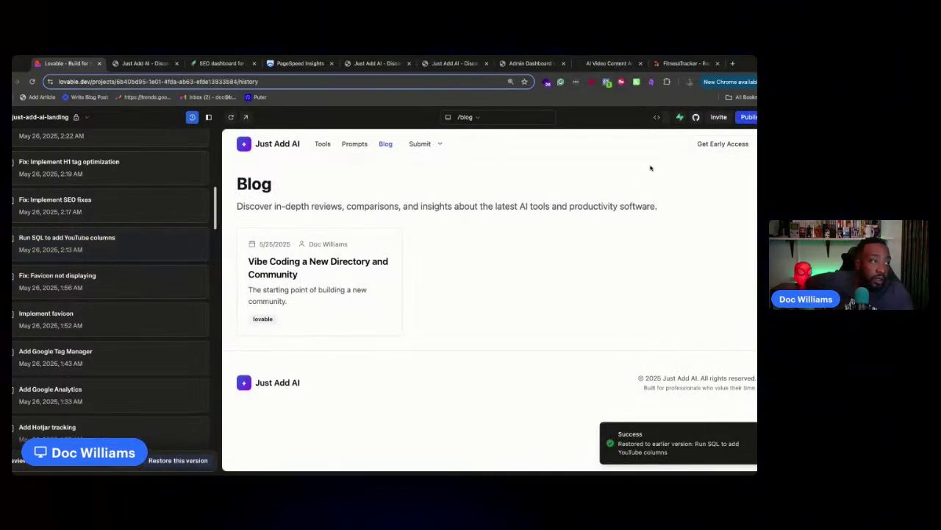
# Publish the restored version as an update via 'Publish anyway', then open the live justaddai.co
pyautogui.click(745, 116)
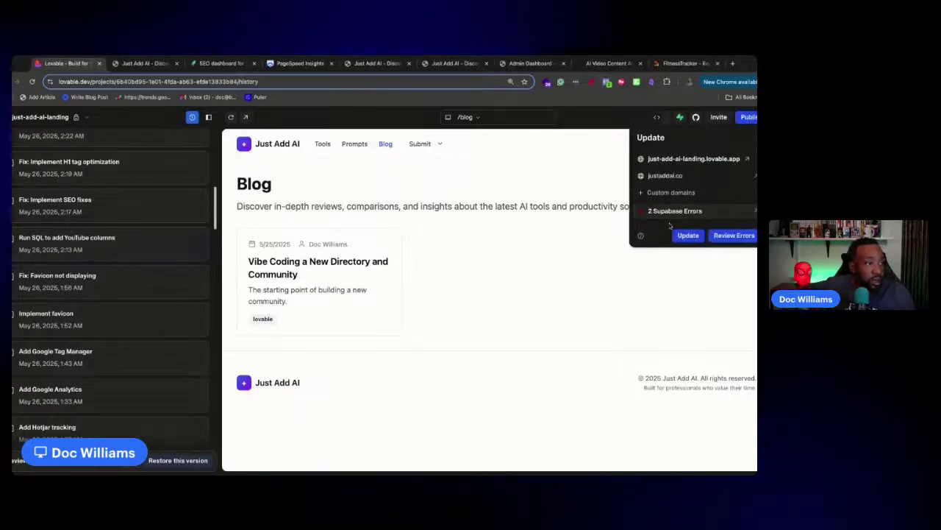
pyautogui.click(687, 235)
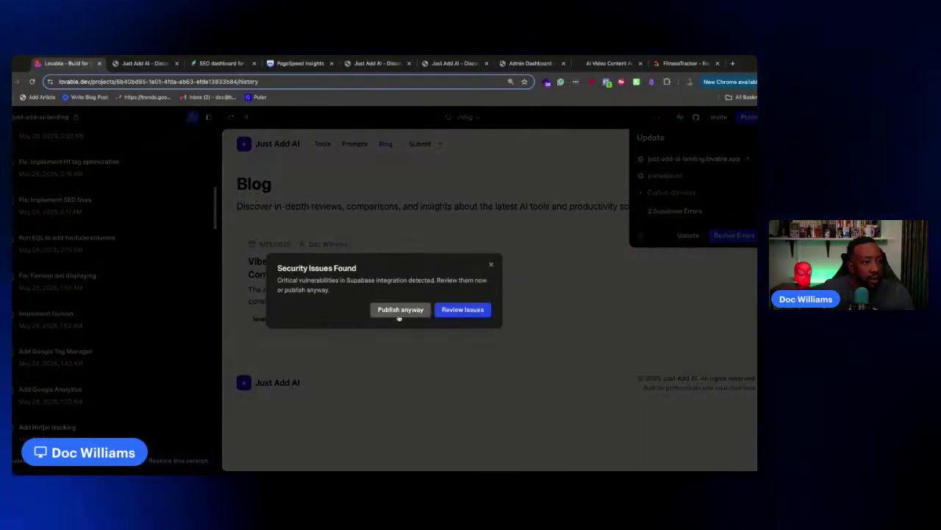
pyautogui.click(398, 310)
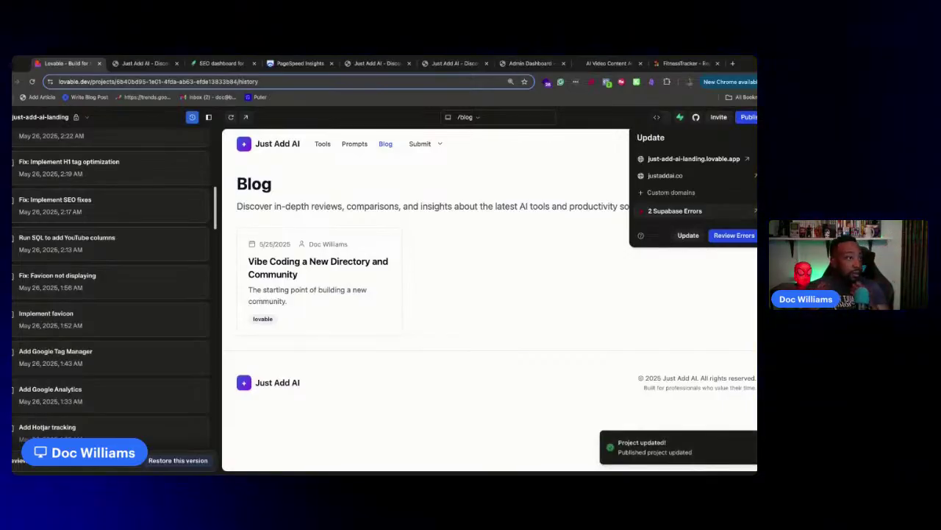
pyautogui.click(755, 176)
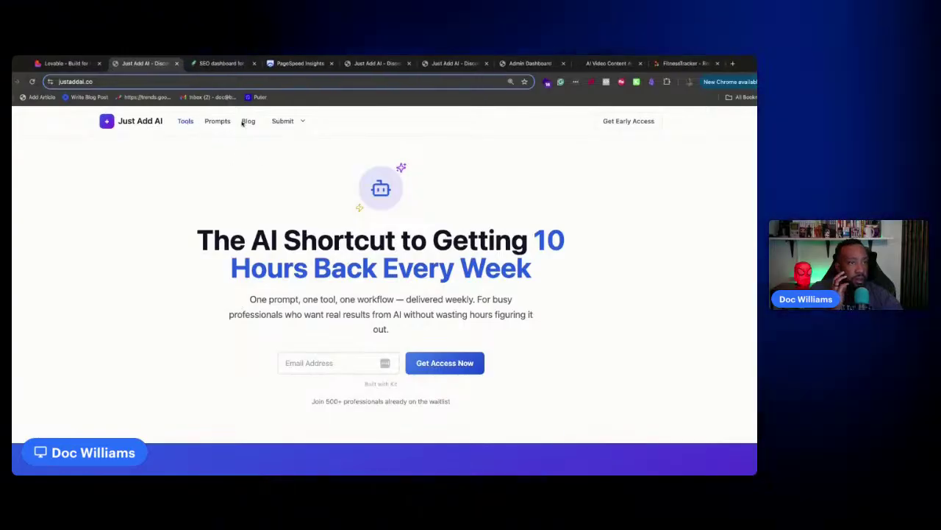
pyautogui.moveTo(276, 122)
pyautogui.click(286, 142)
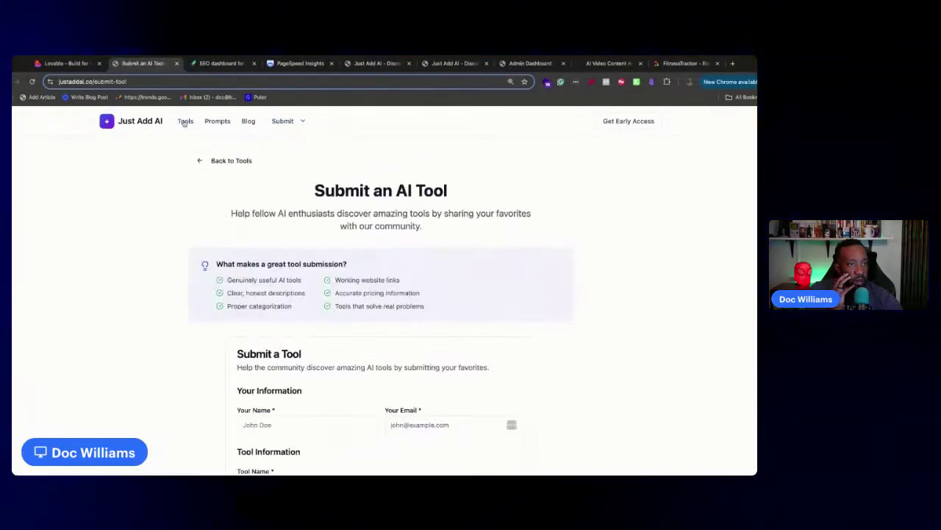
pyautogui.click(185, 121)
pyautogui.scroll(-4, 220, 365)
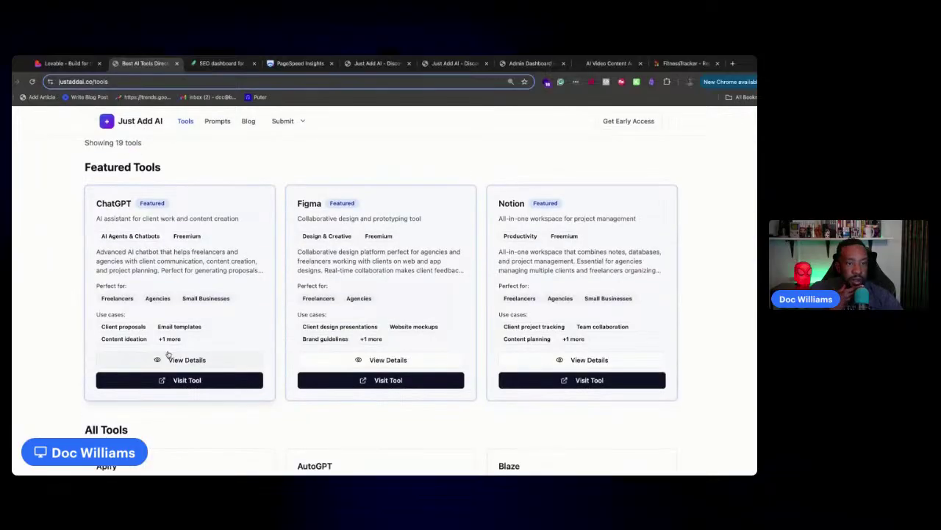
pyautogui.click(177, 360)
pyautogui.scroll(-10, 191, 319)
pyautogui.scroll(5, 202, 322)
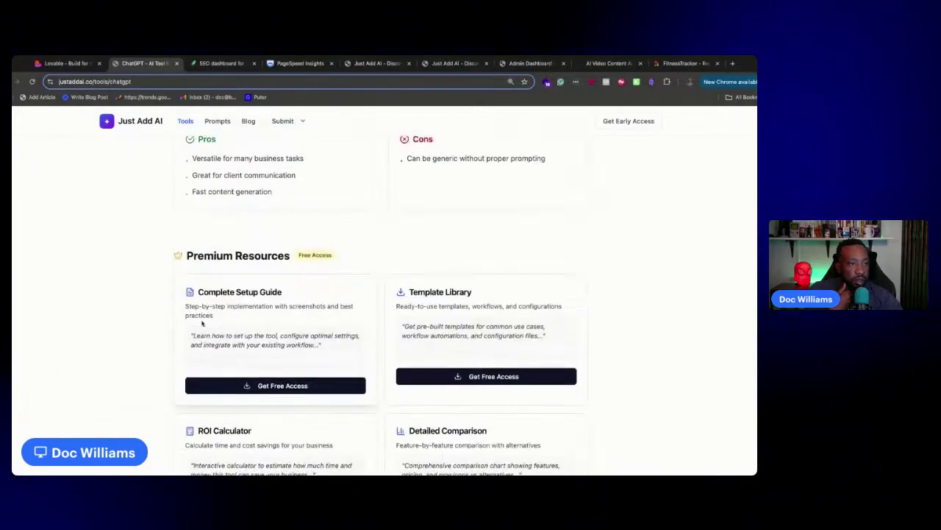
pyautogui.click(234, 384)
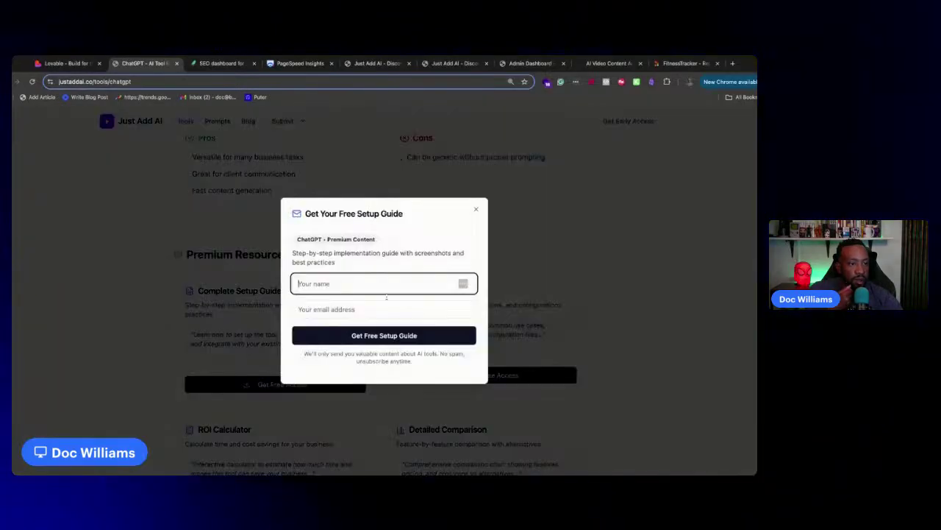
pyautogui.moveTo(472, 211); pyautogui.dragTo(368, 147)
pyautogui.click(476, 209)
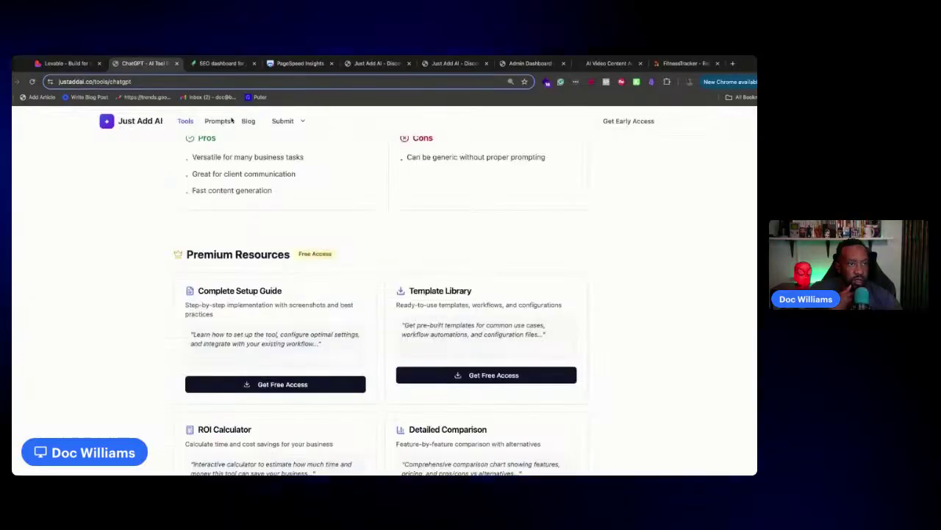
pyautogui.click(217, 121)
pyautogui.click(365, 227)
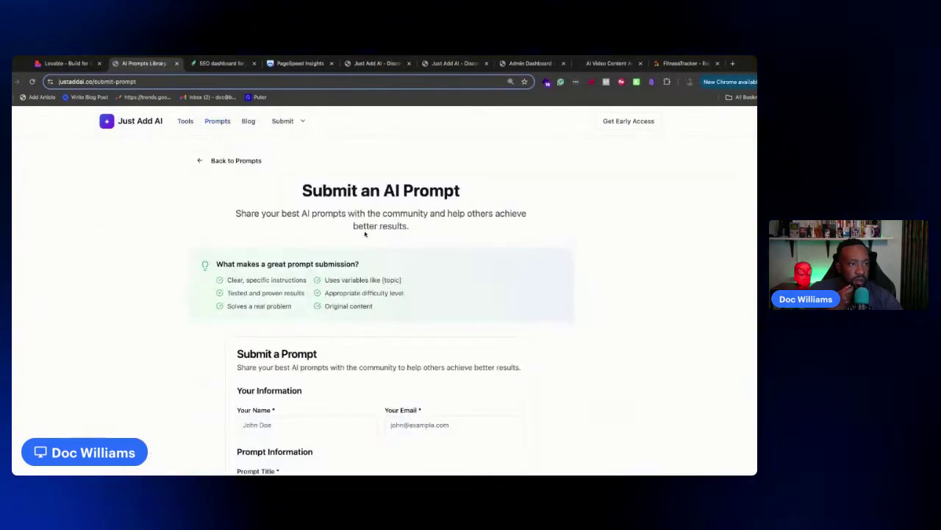
pyautogui.scroll(-3, 439, 273)
pyautogui.scroll(5, 439, 273)
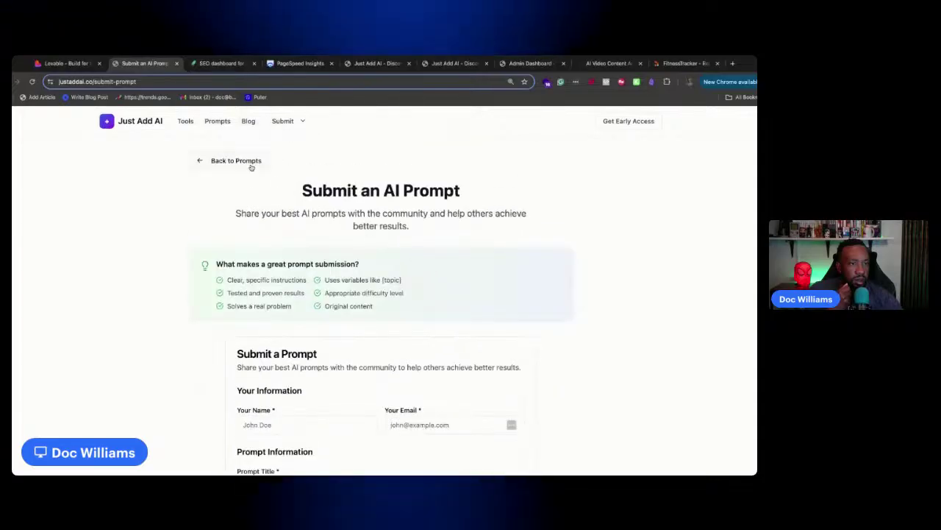
pyautogui.click(231, 160)
pyautogui.click(140, 122)
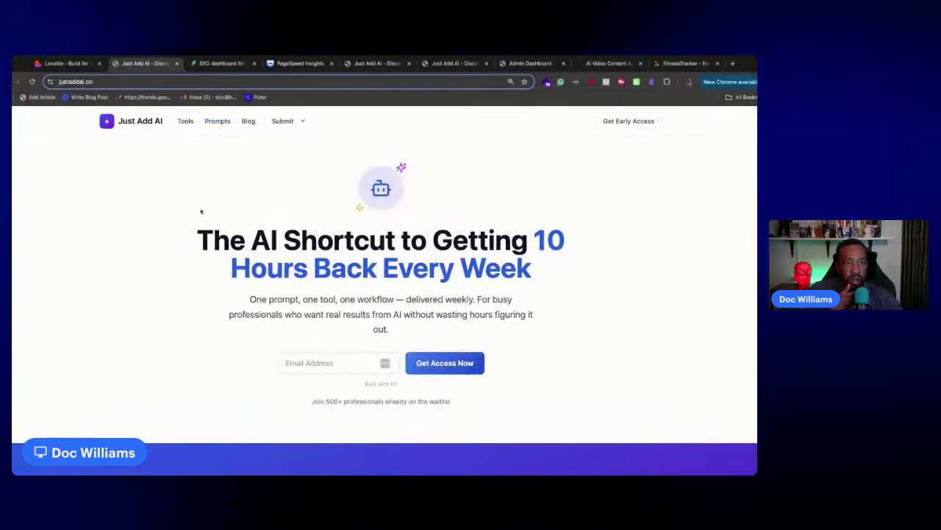
pyautogui.scroll(-5, 238, 257)
pyautogui.scroll(-3, 239, 256)
pyautogui.scroll(10, 242, 257)
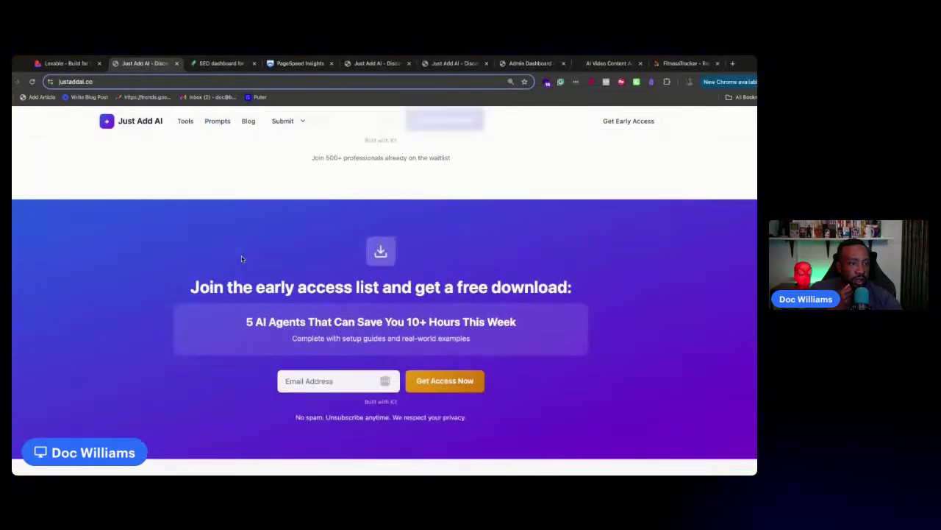
pyautogui.moveTo(292, 127)
pyautogui.click(299, 156)
pyautogui.click(140, 119)
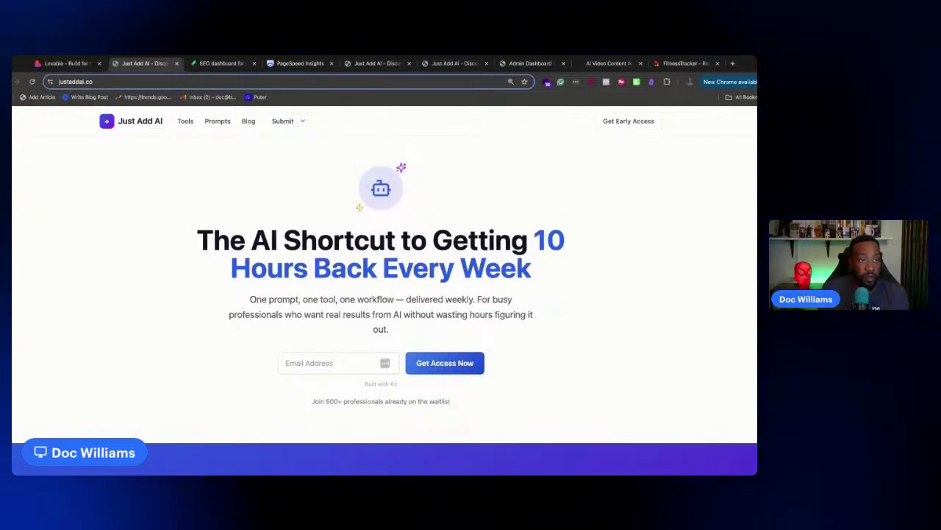
pyautogui.click(248, 121)
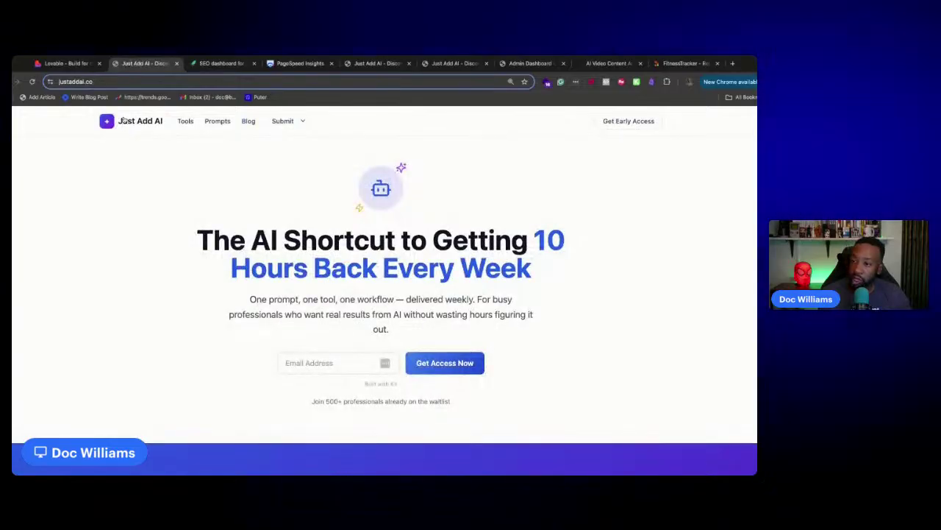
pyautogui.scroll(-5, 527, 293)
pyautogui.scroll(5, 527, 293)
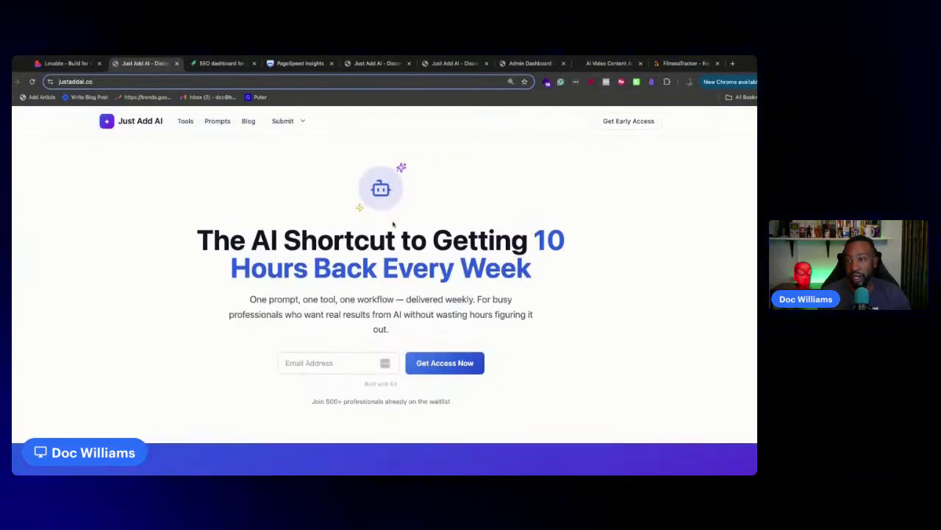